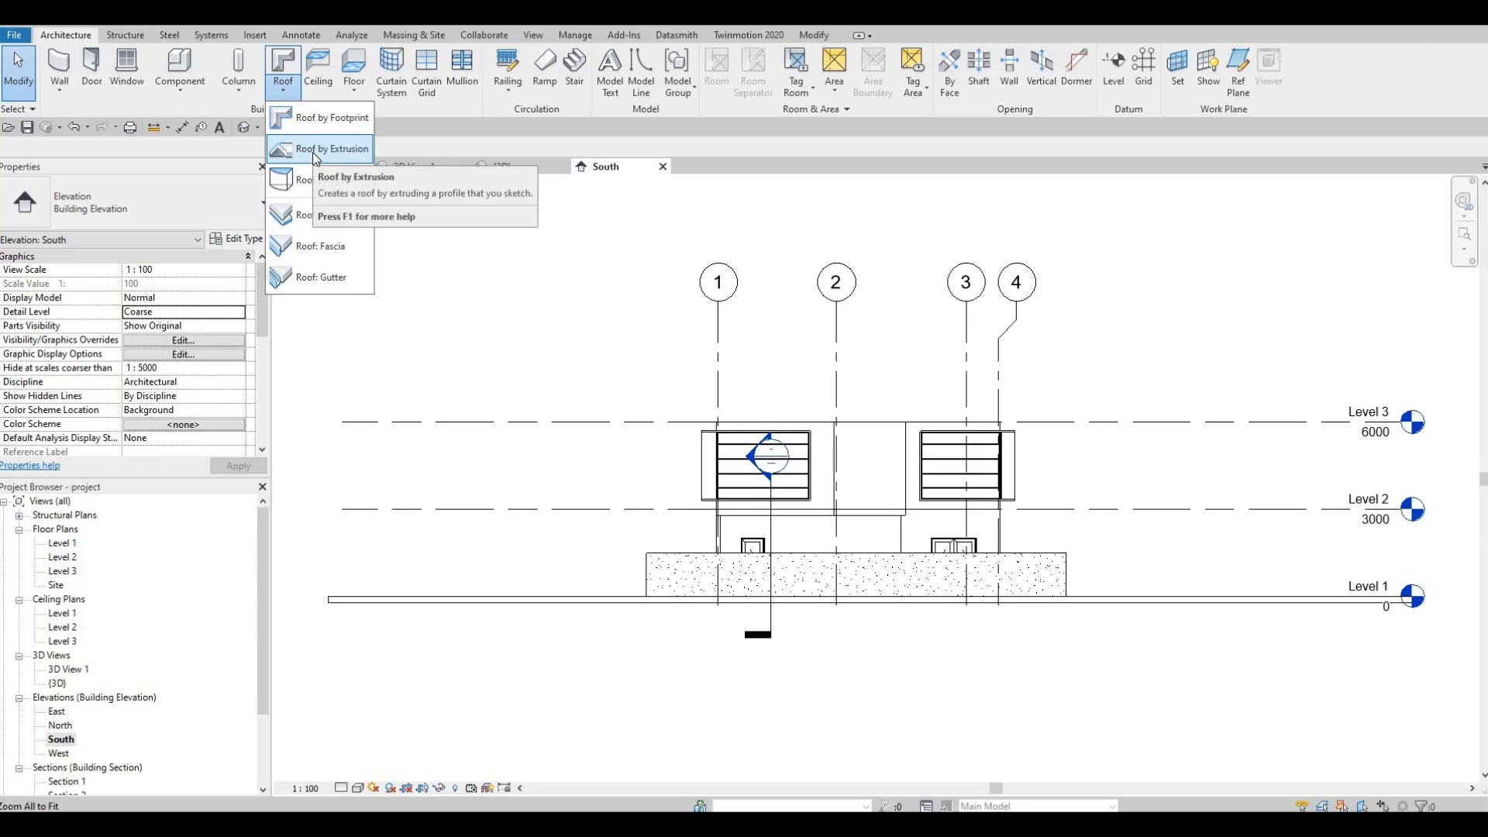
Start a Roof by Extrusion on the upper-floor EXTERIOR WALL 1 face near grid 1, referenced to Level 3 with 0.0 offset, using straight profile lines.
left_click(313, 149)
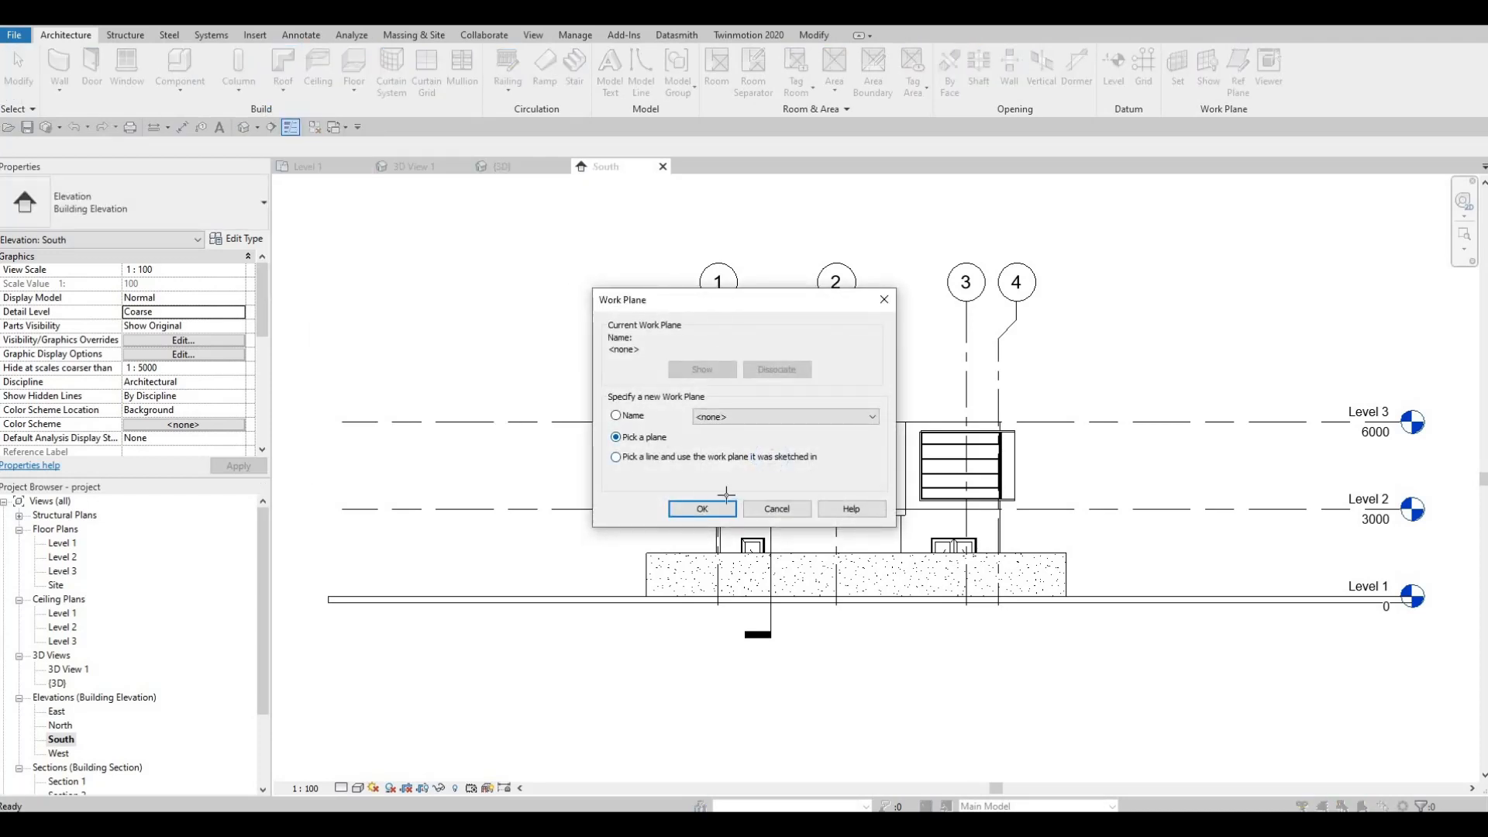
key("Return")
scroll(790, 403, "up", 5)
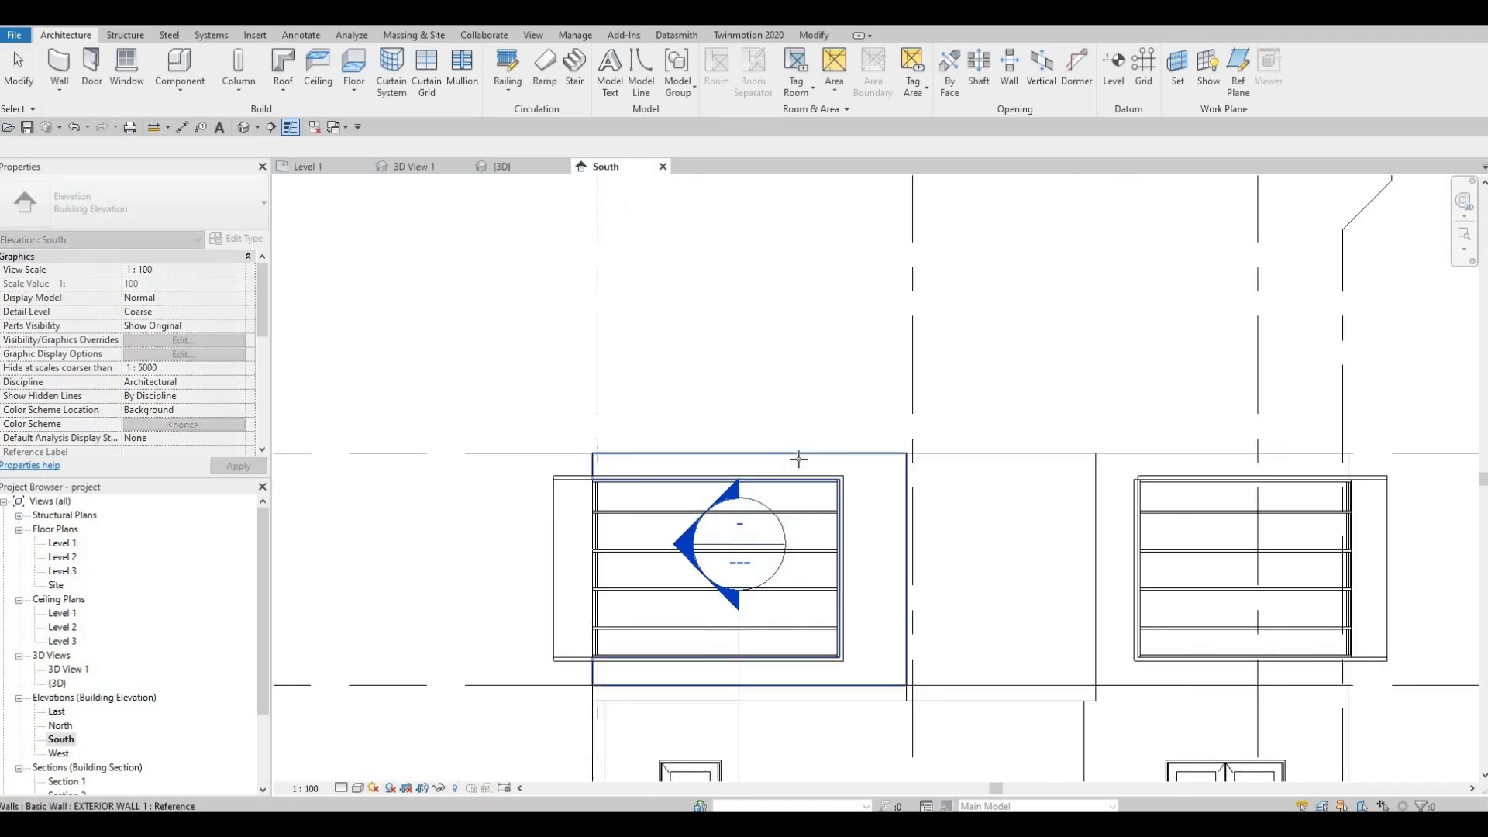
left_click(798, 459)
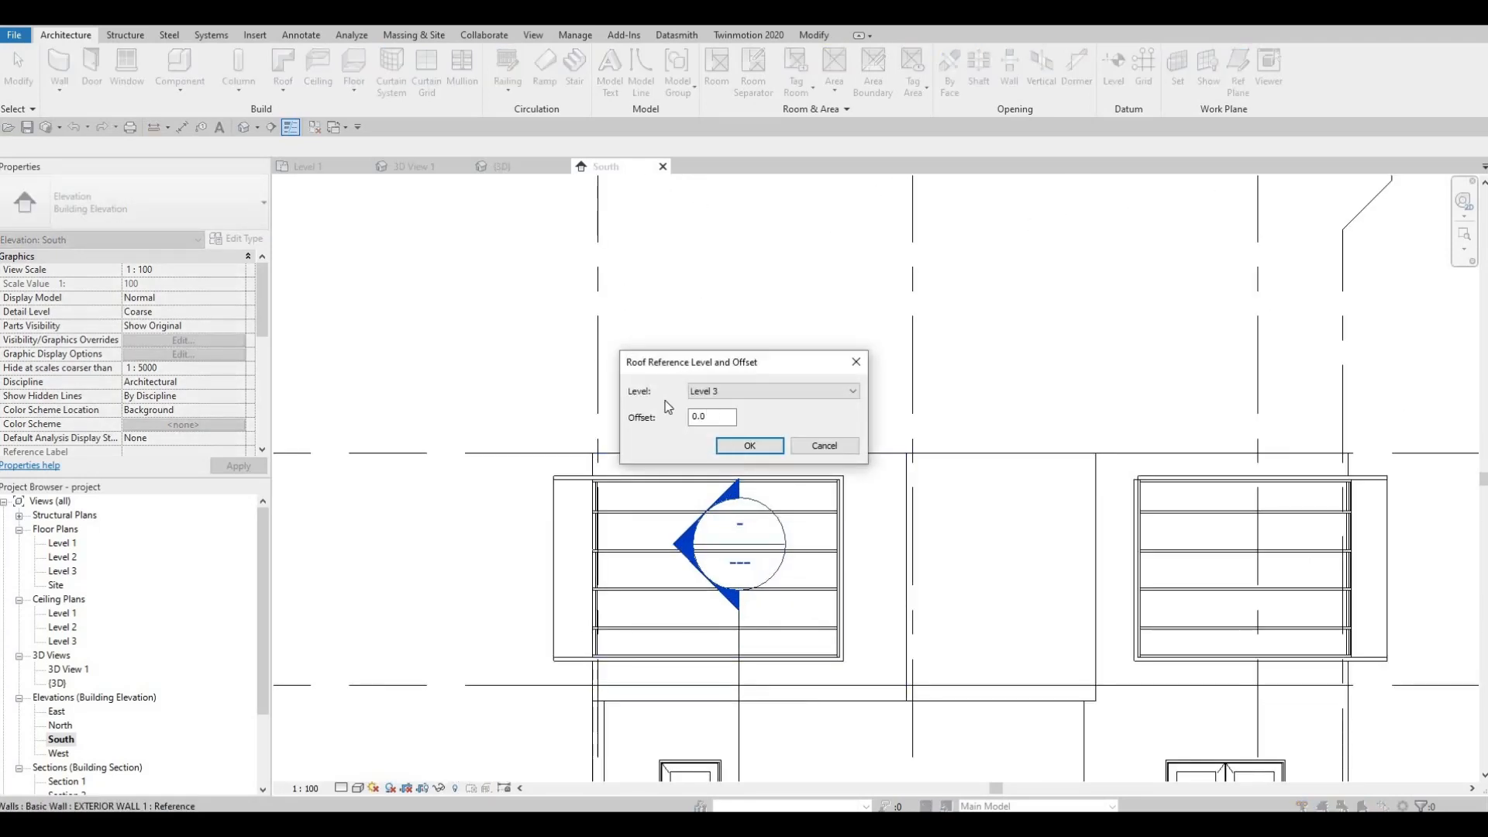
left_click(750, 446)
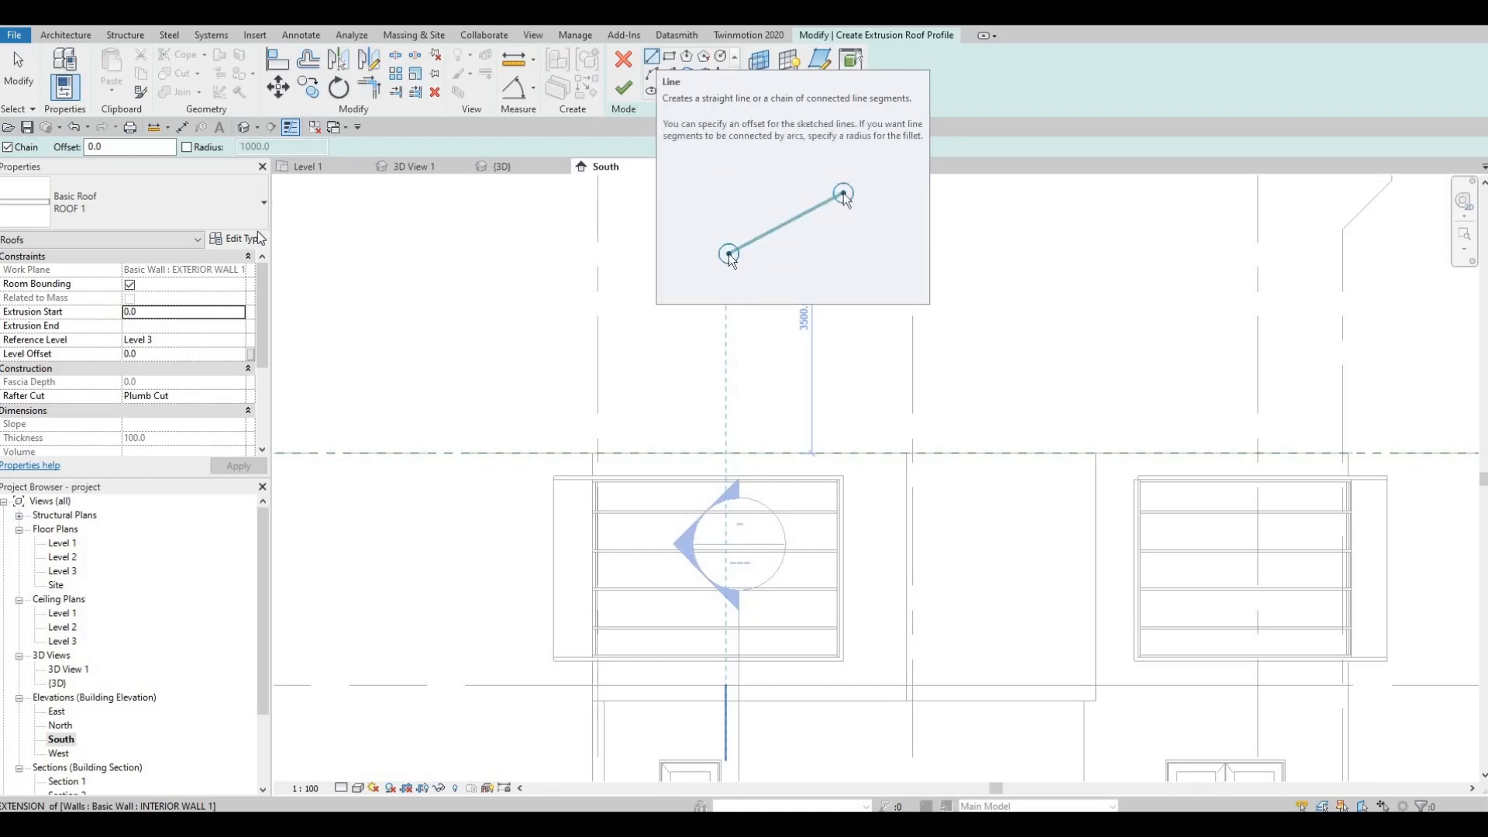
left_click(652, 57)
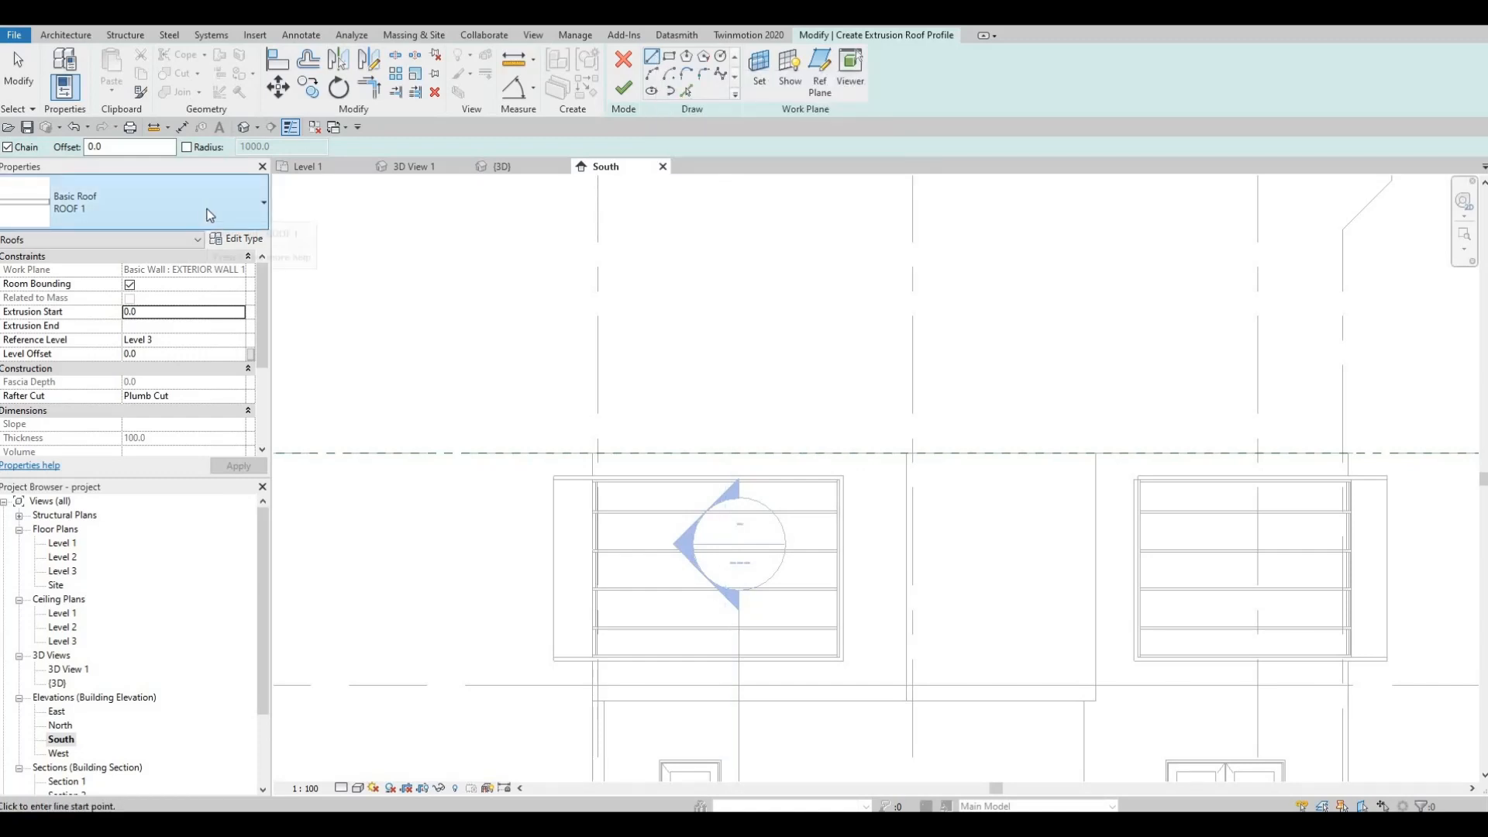
left_click(209, 215)
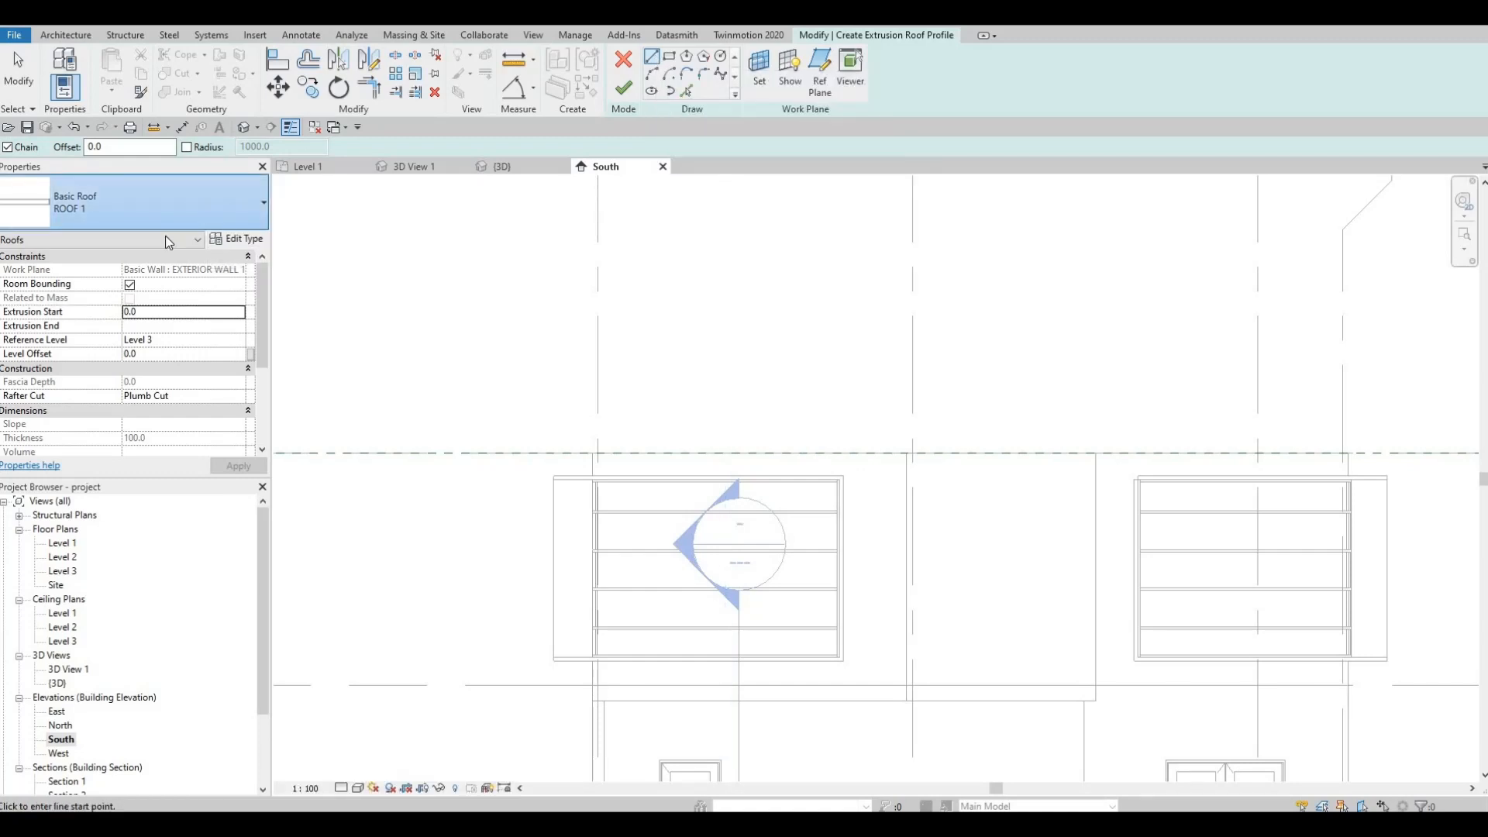
left_click(277, 275)
left_click(132, 210)
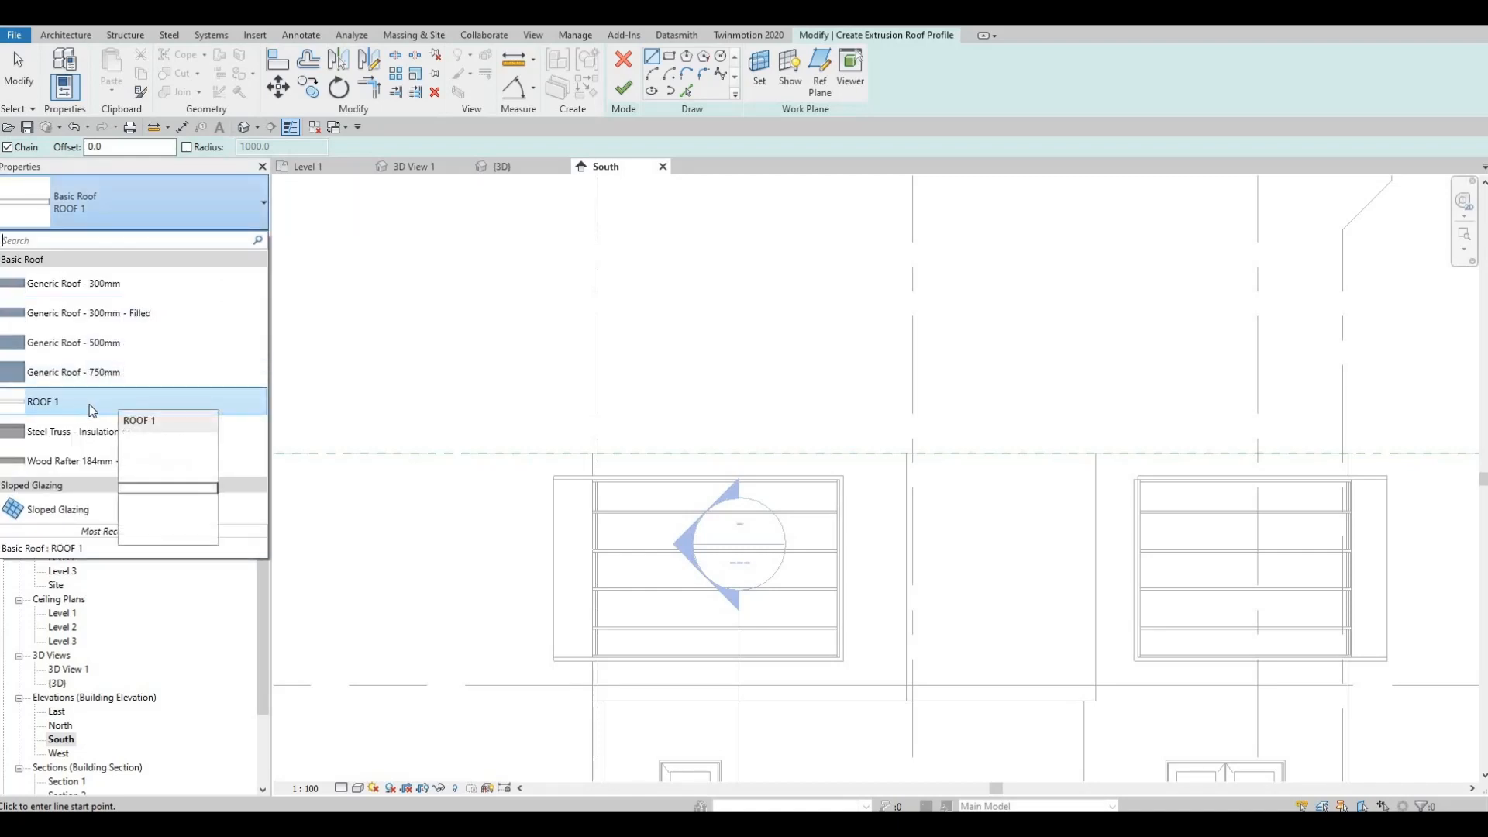
key("Escape")
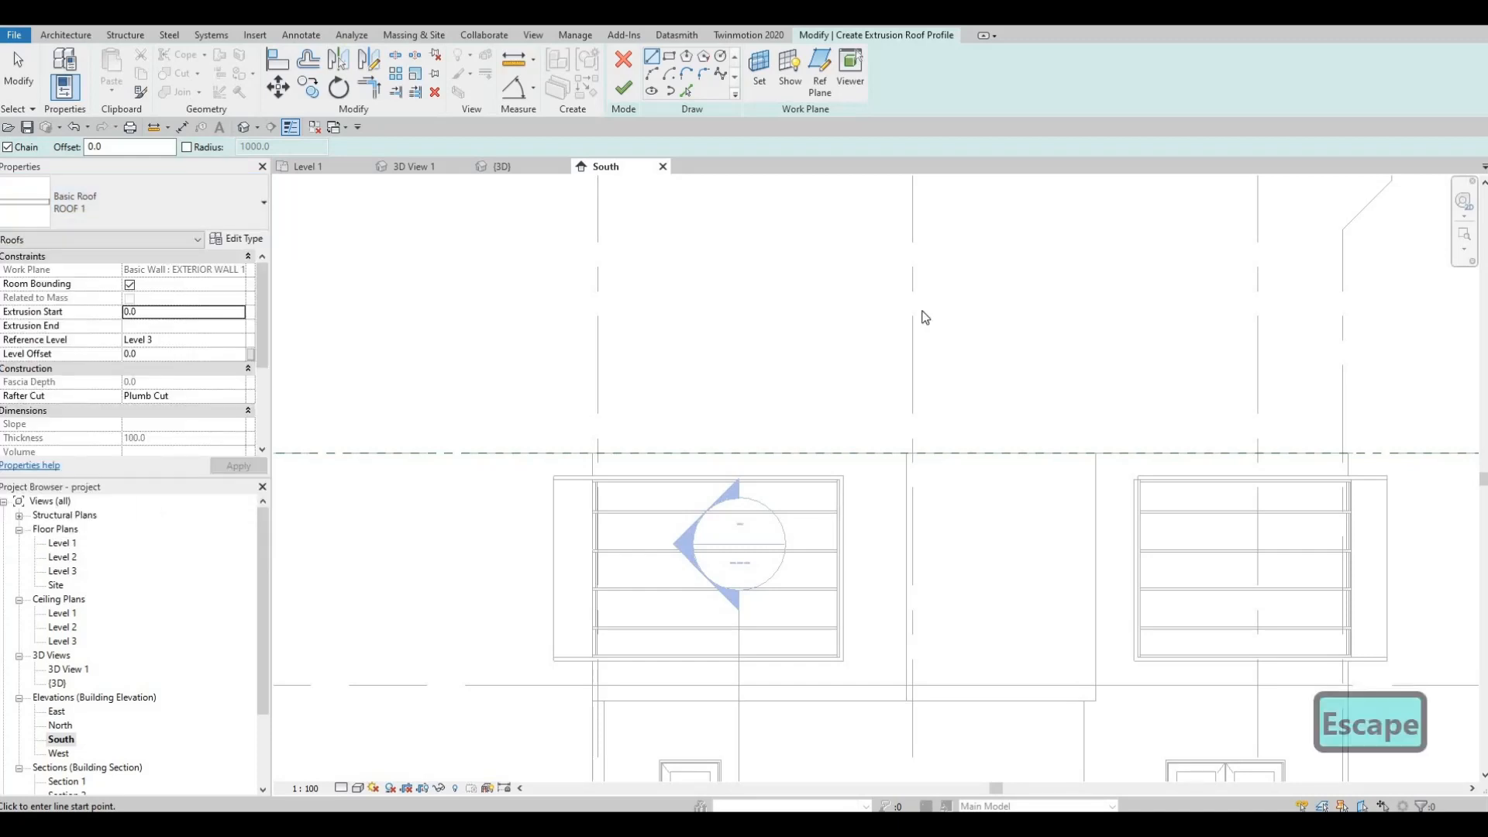
left_click(236, 238)
left_click(1170, 301)
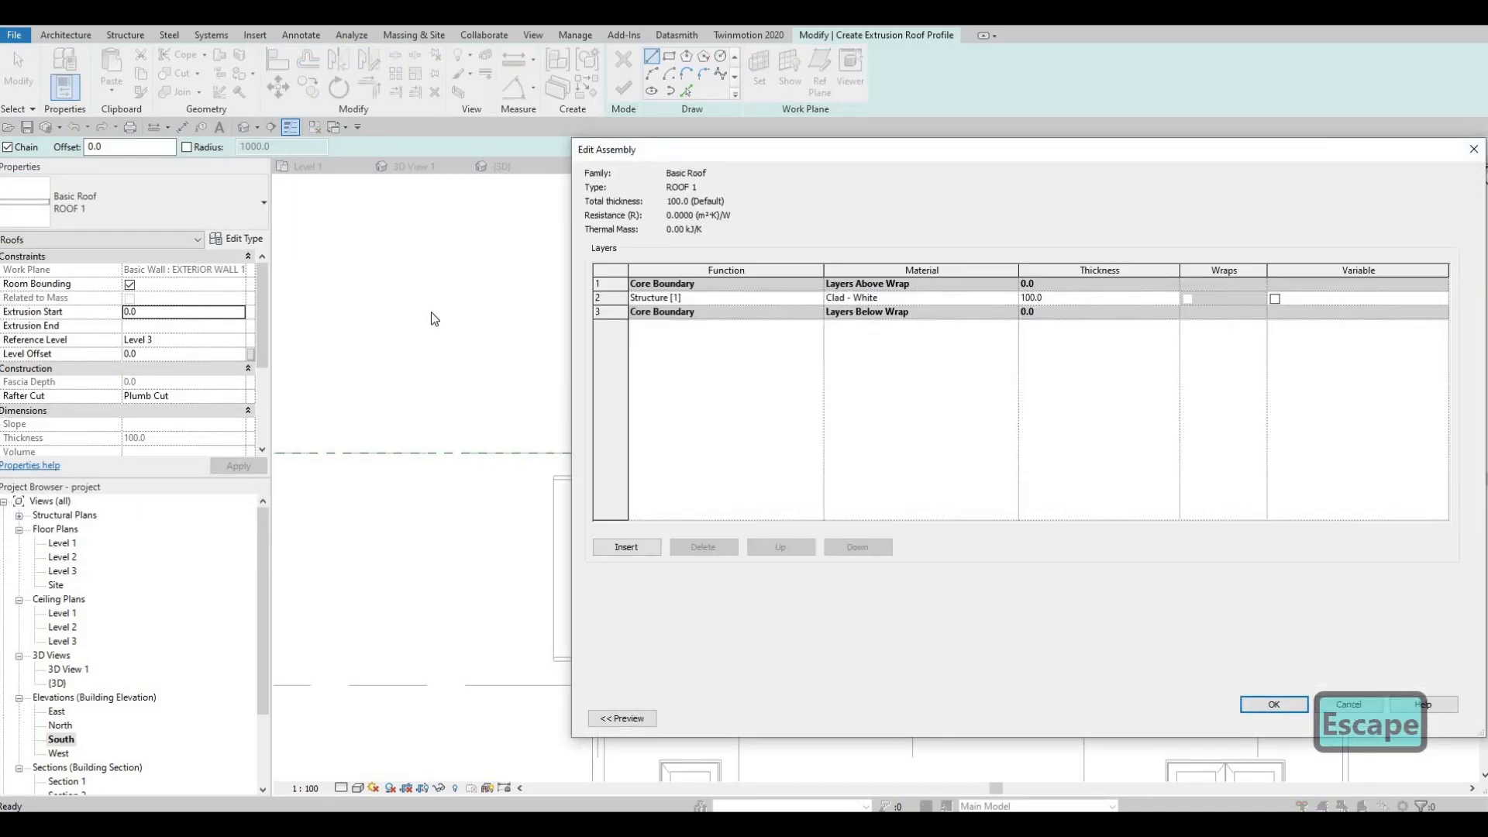
key("Escape")
key("Escape")
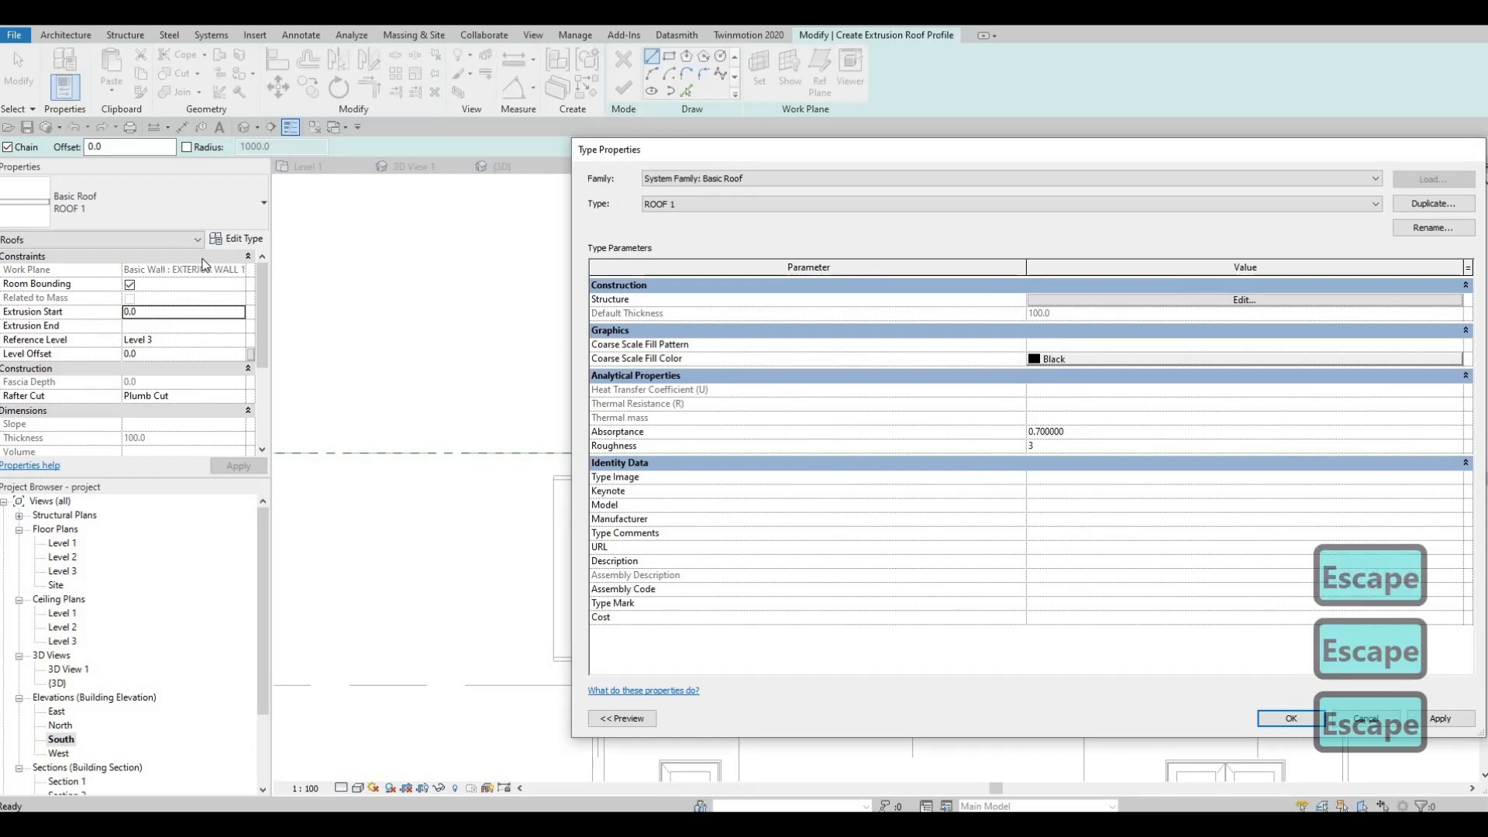
Duplicate the ROOF 1 type as ROOF 2.
left_click(234, 245)
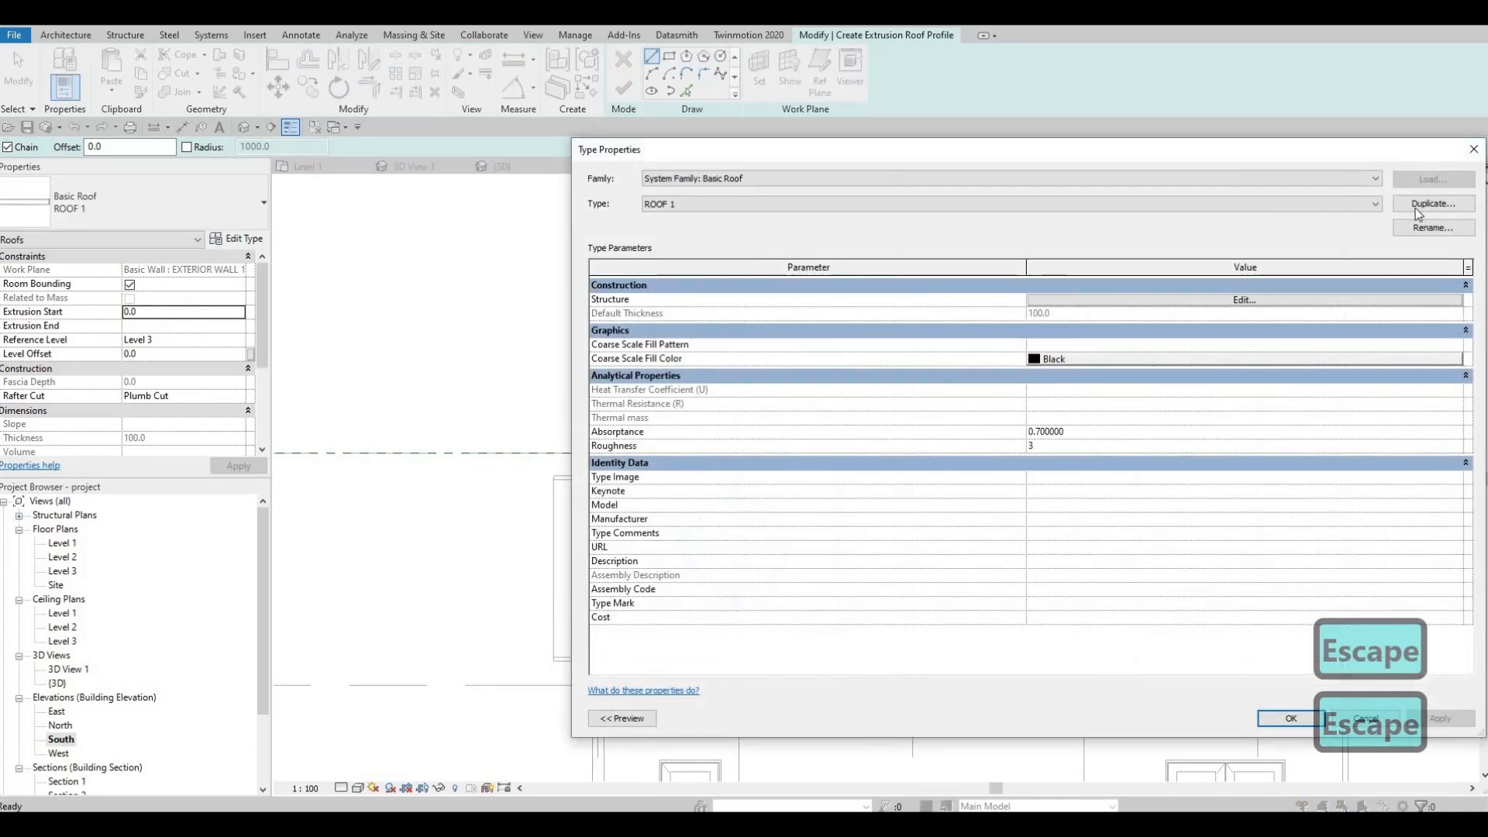
left_click(1433, 203)
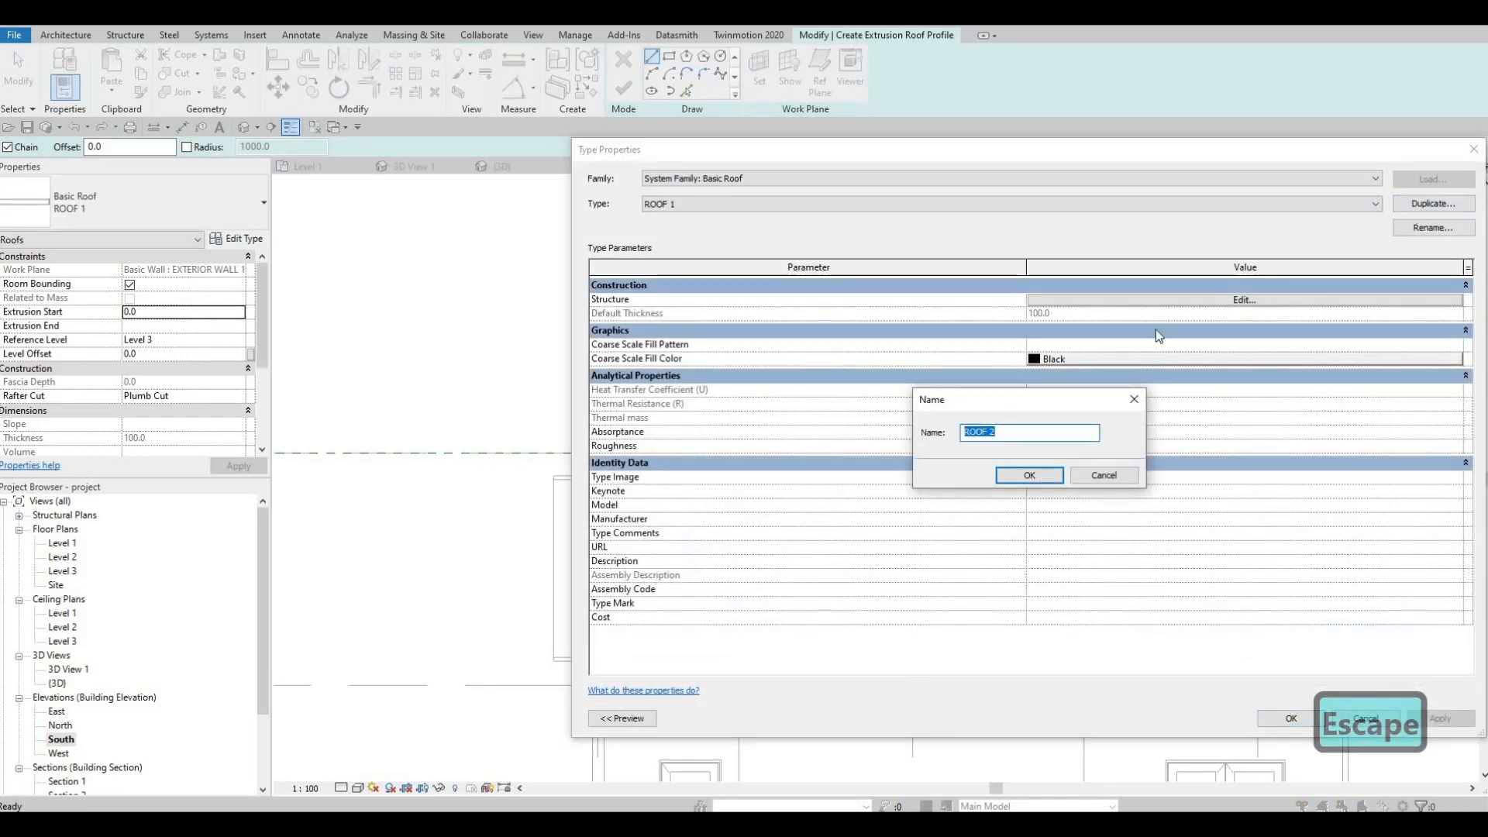
key("Return")
Assign the Asphalt Shingle material to the structure layer of ROOF 2 and accept the type changes.
left_click(1190, 301)
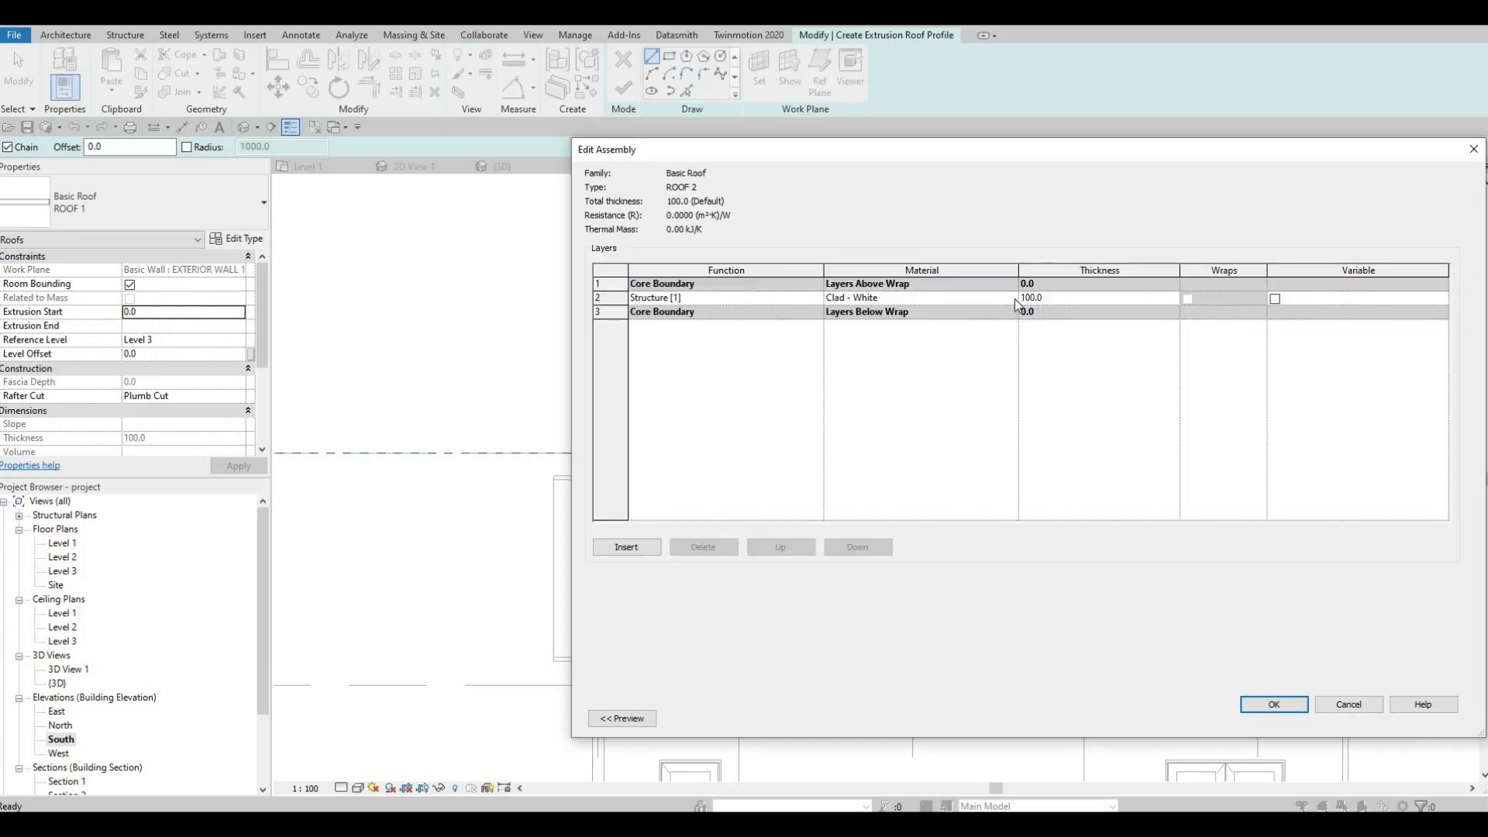
left_click(1014, 298)
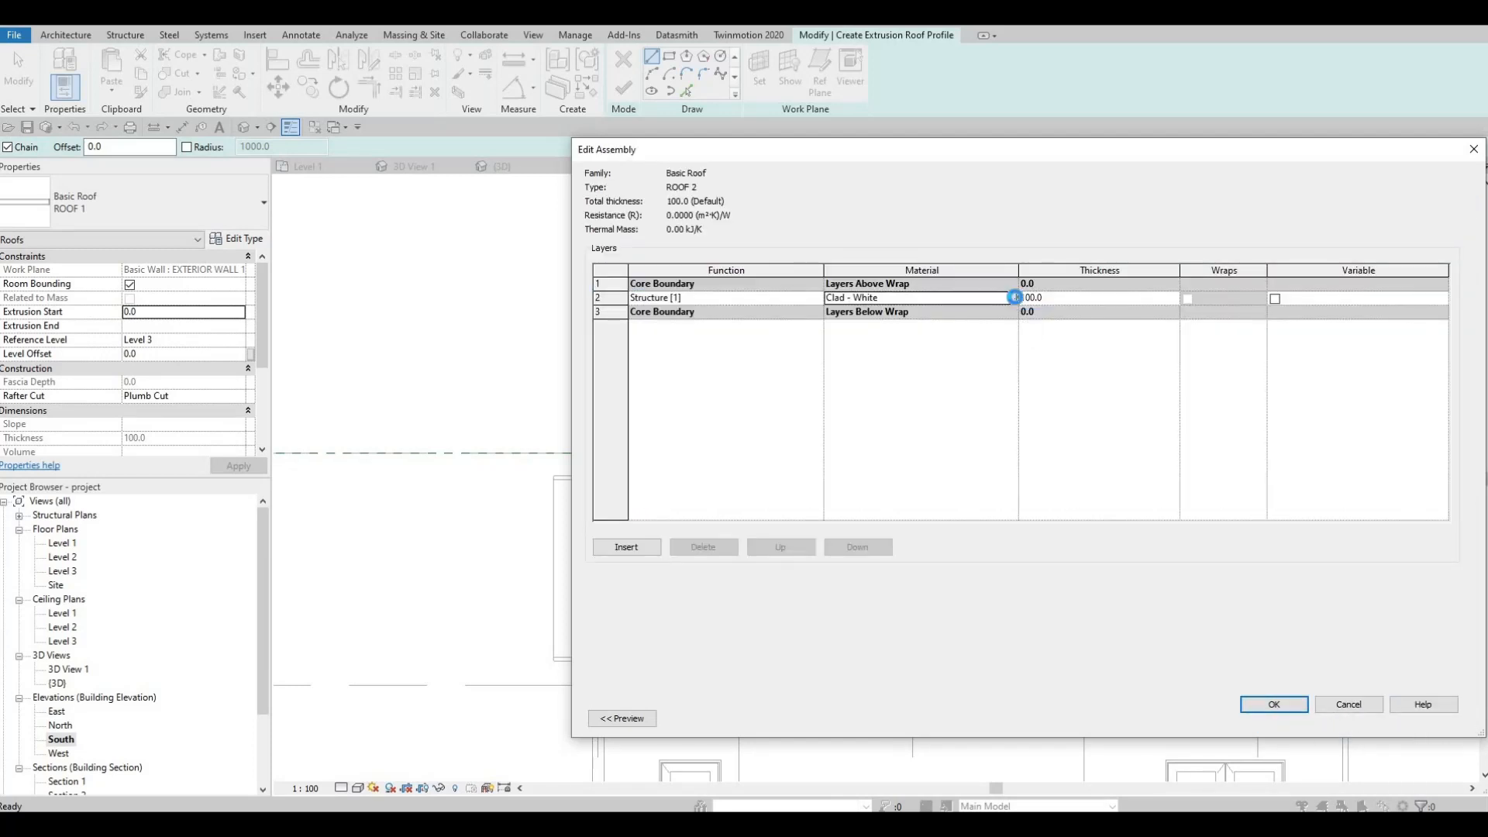
left_click(1012, 298)
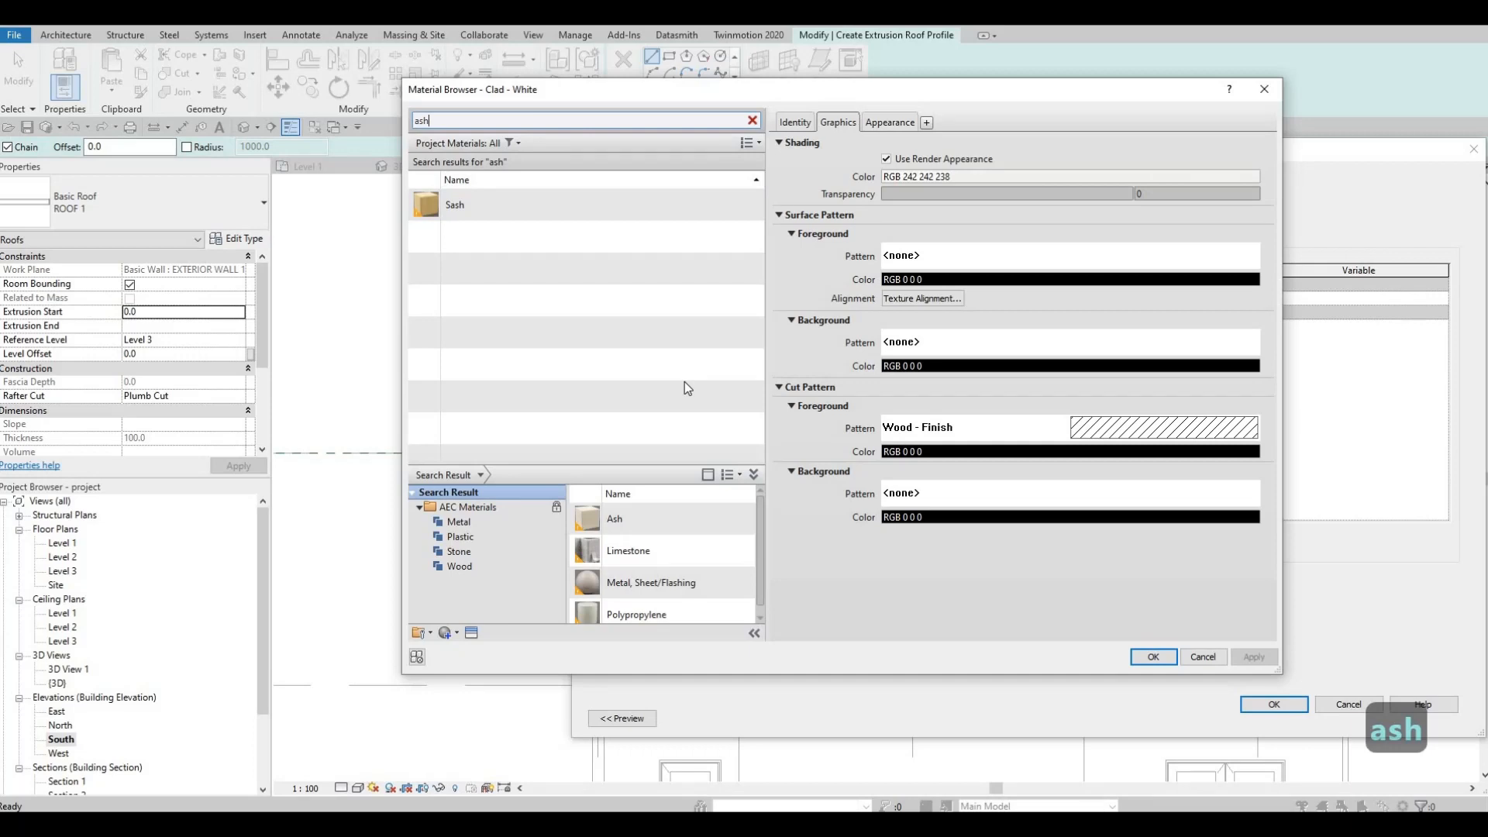
key("BackSpace")
key("BackSpace")
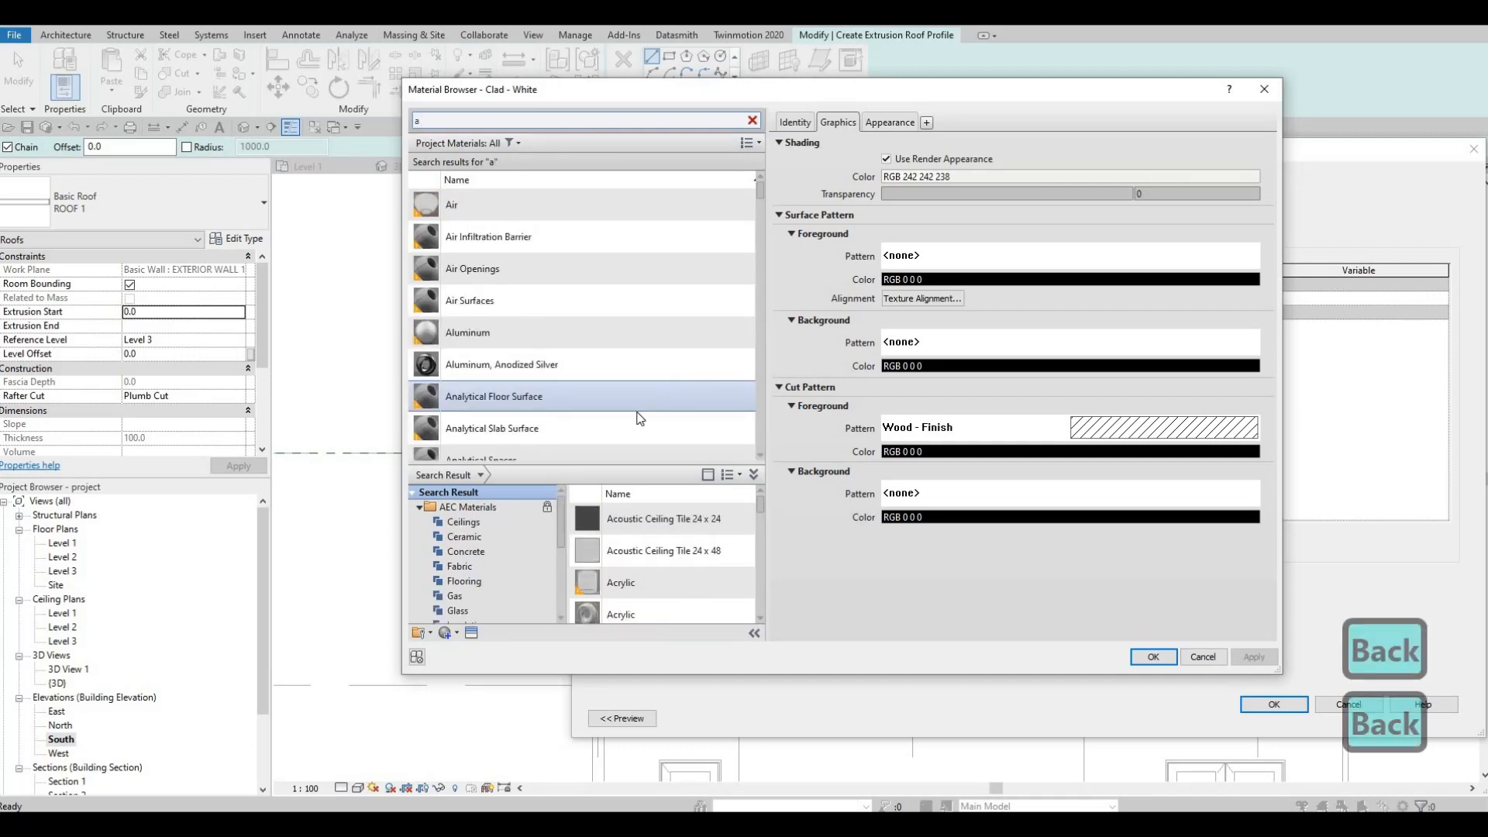
scroll(641, 415, "down", 5)
scroll(641, 414, "down", 7)
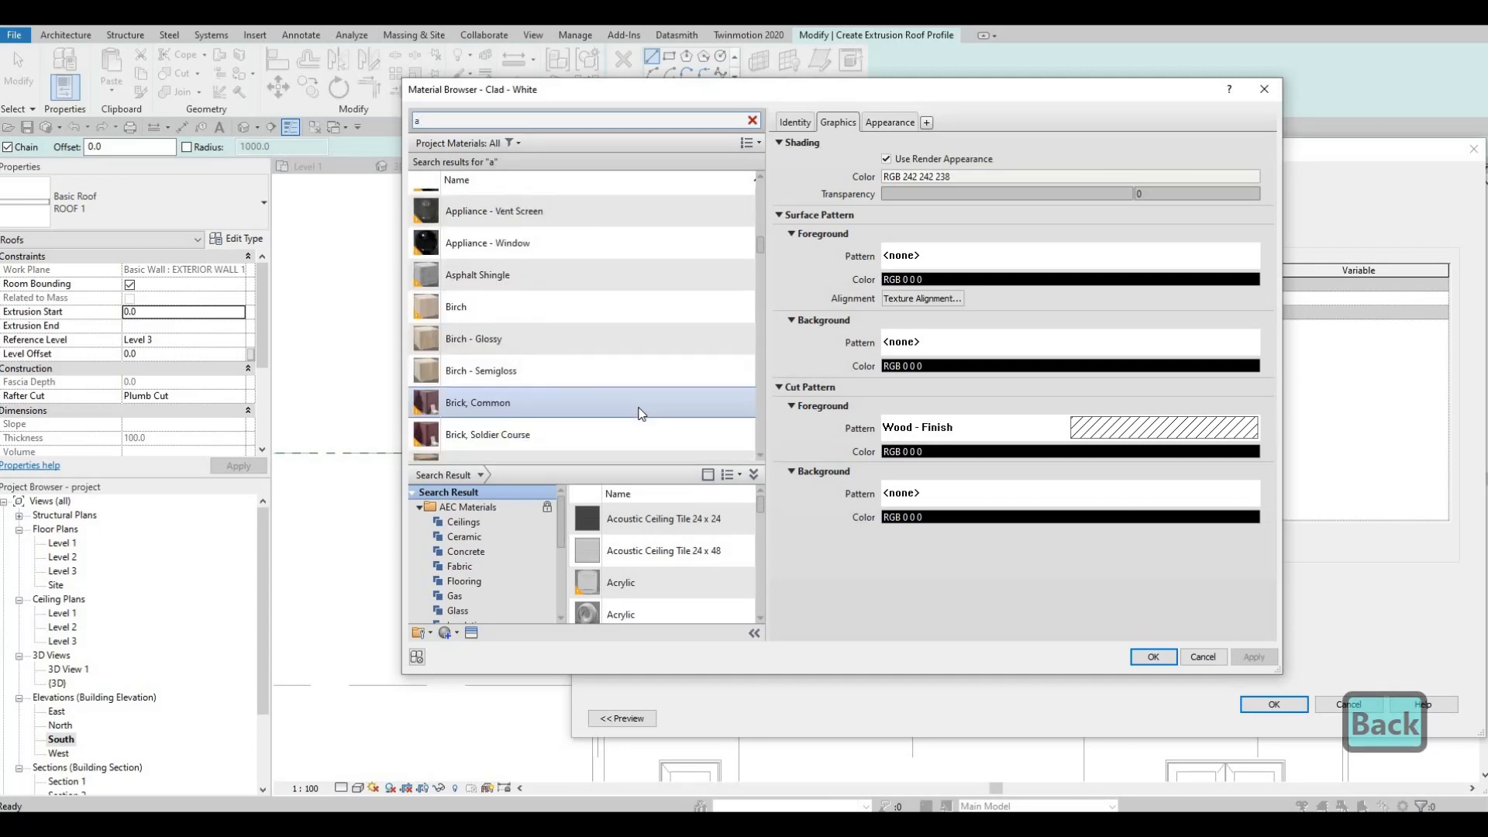
scroll(641, 414, "up", 8)
scroll(641, 415, "up", 3)
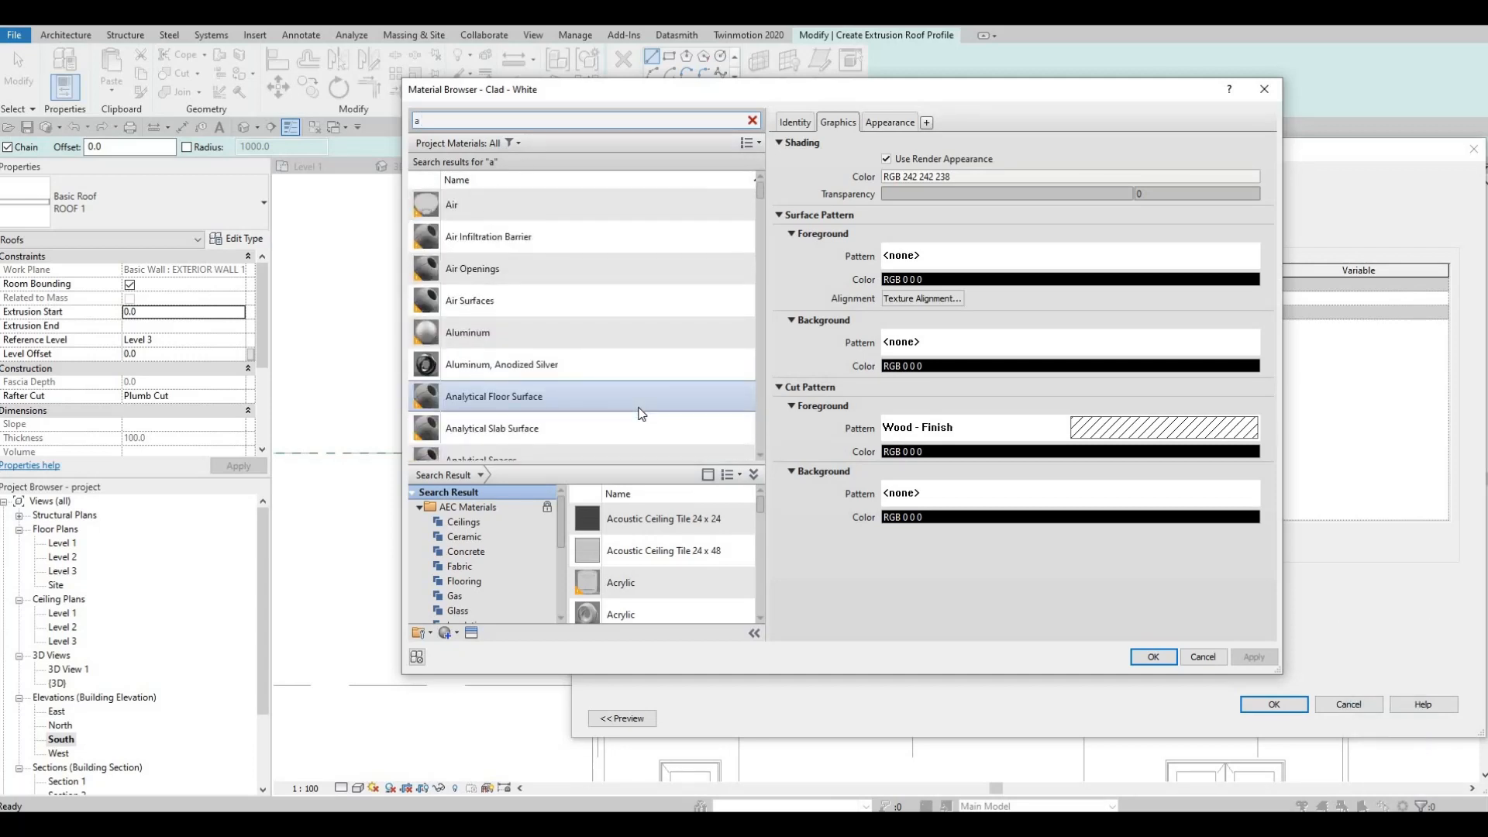
scroll(641, 415, "down", 8)
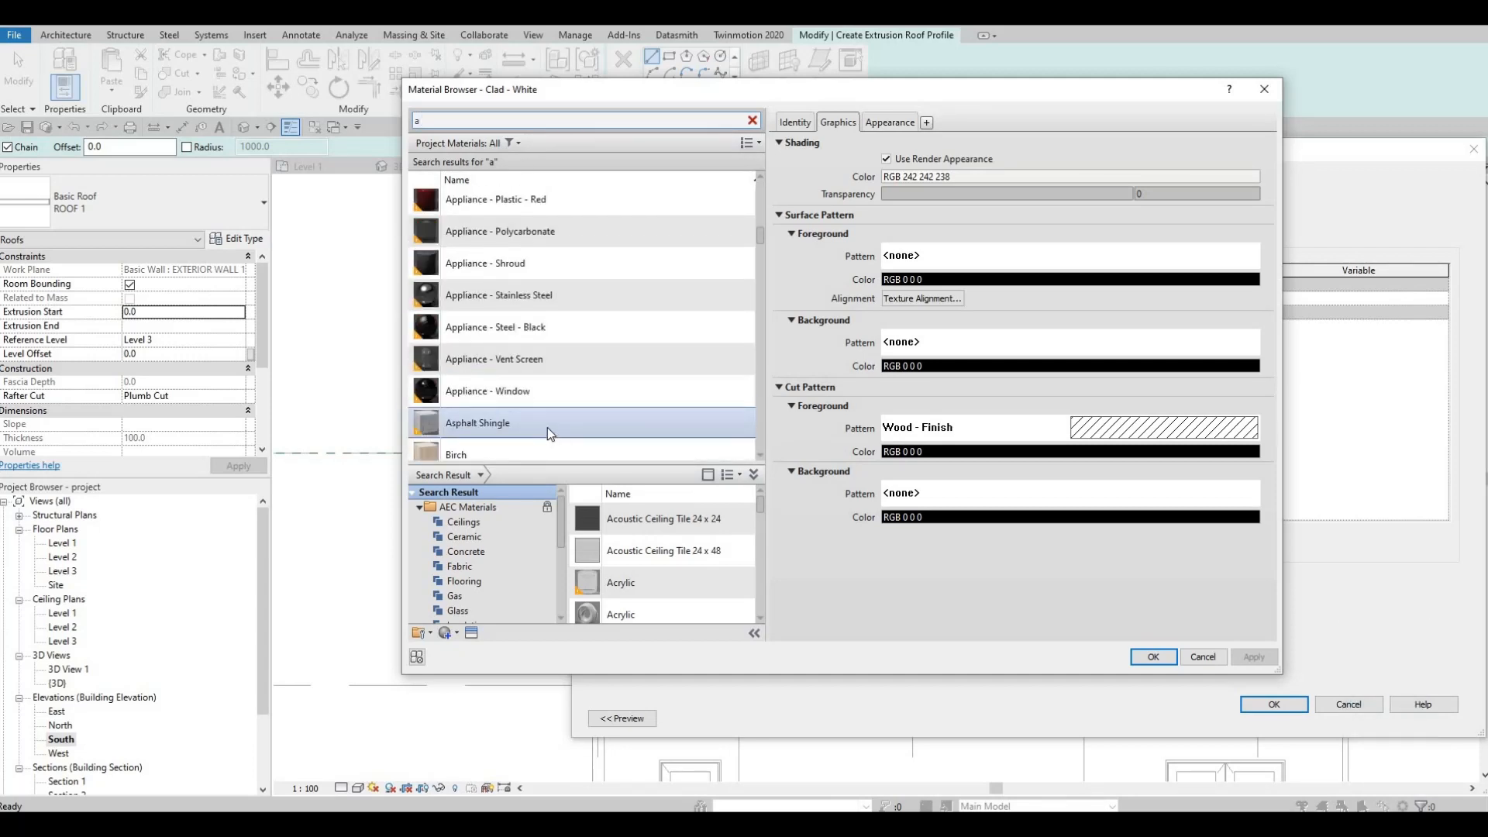
left_click(547, 427)
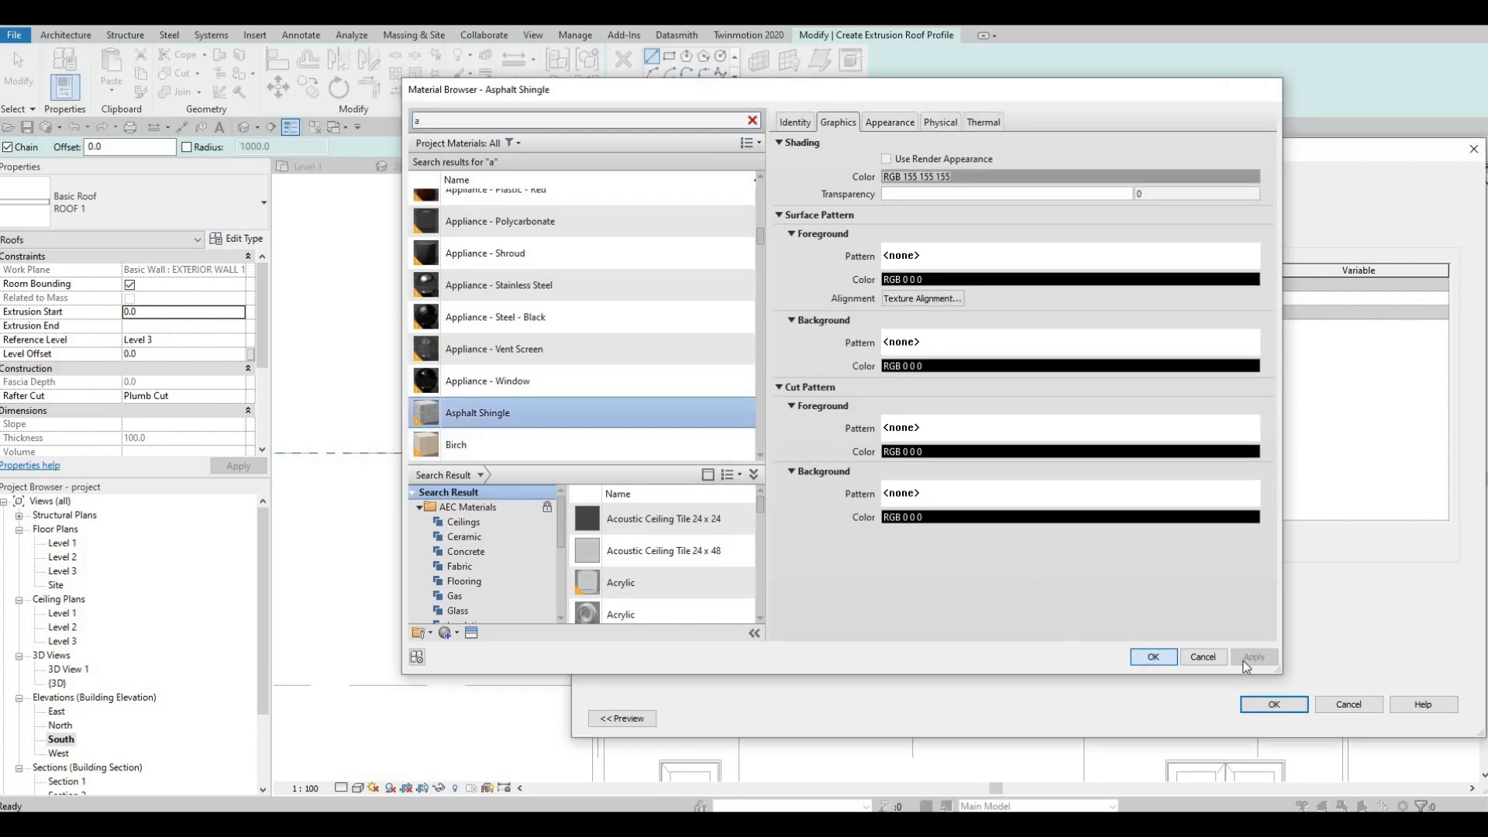
left_click(1153, 656)
left_click(1274, 704)
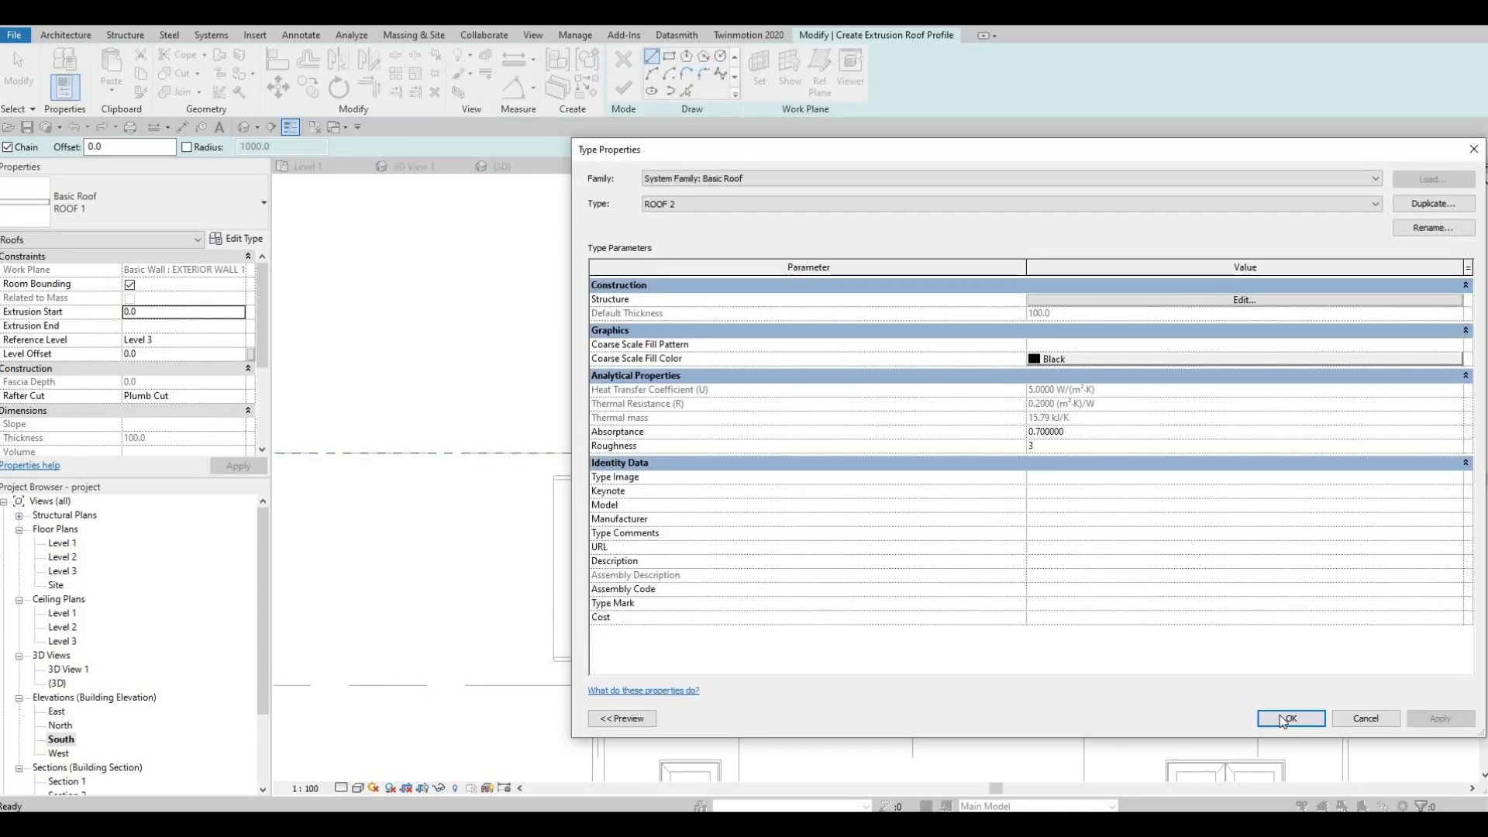
key("Return")
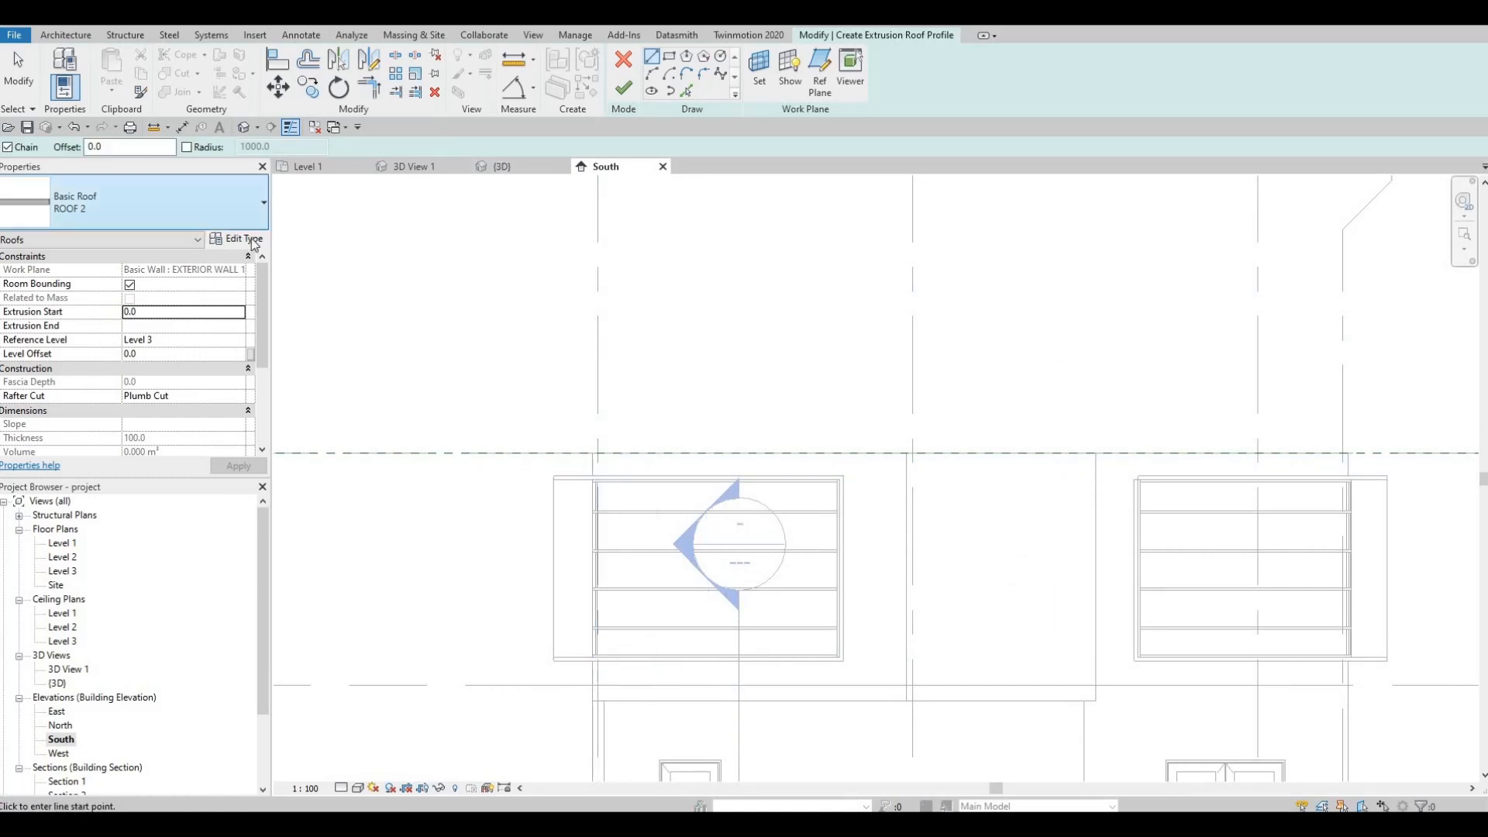
Set the thickness of ROOF 2's Asphalt Shingle structure layer to 200 mm.
left_click(237, 238)
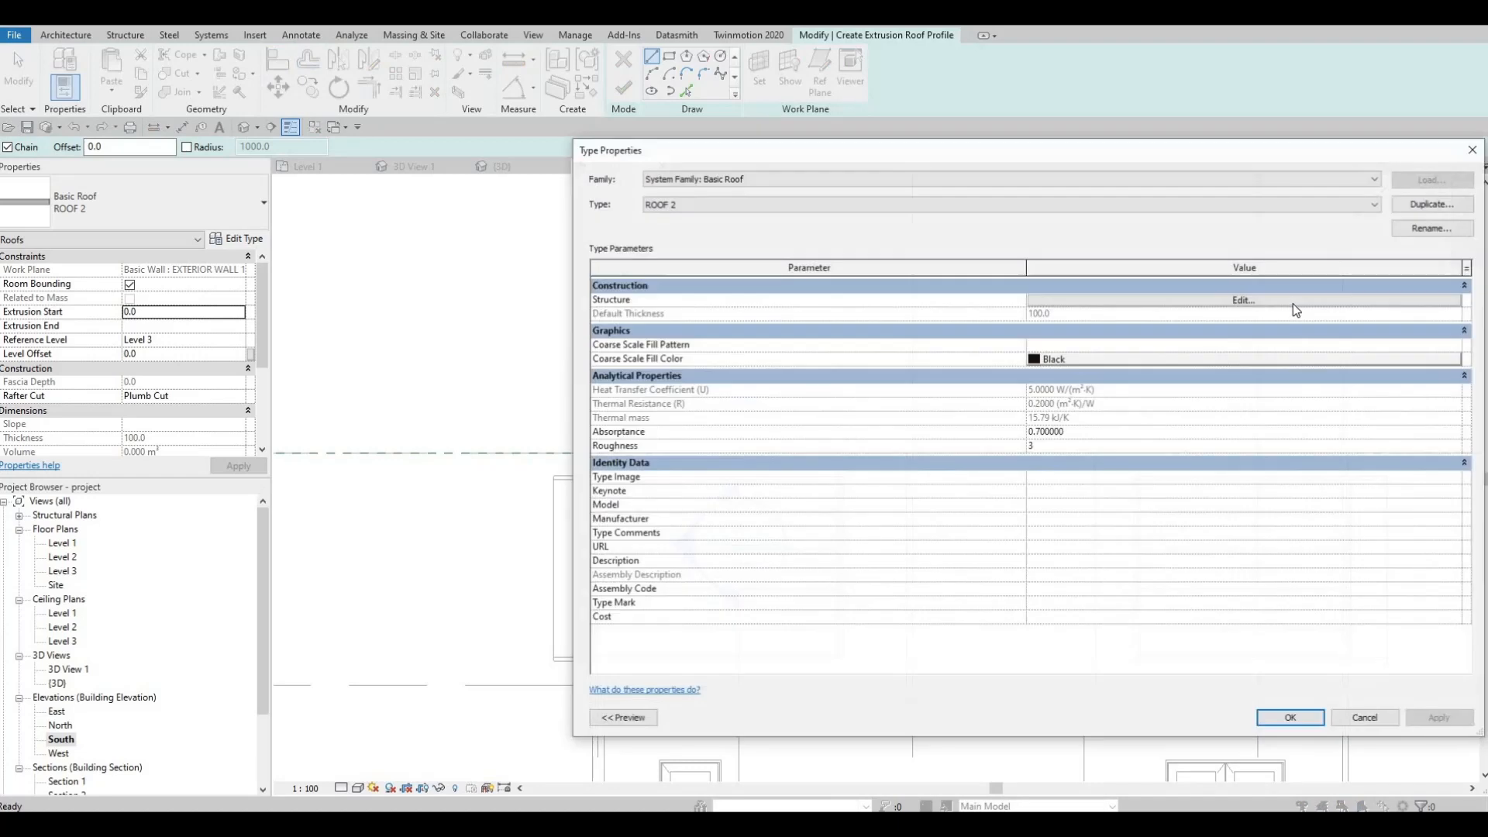
left_click(1104, 301)
type("200")
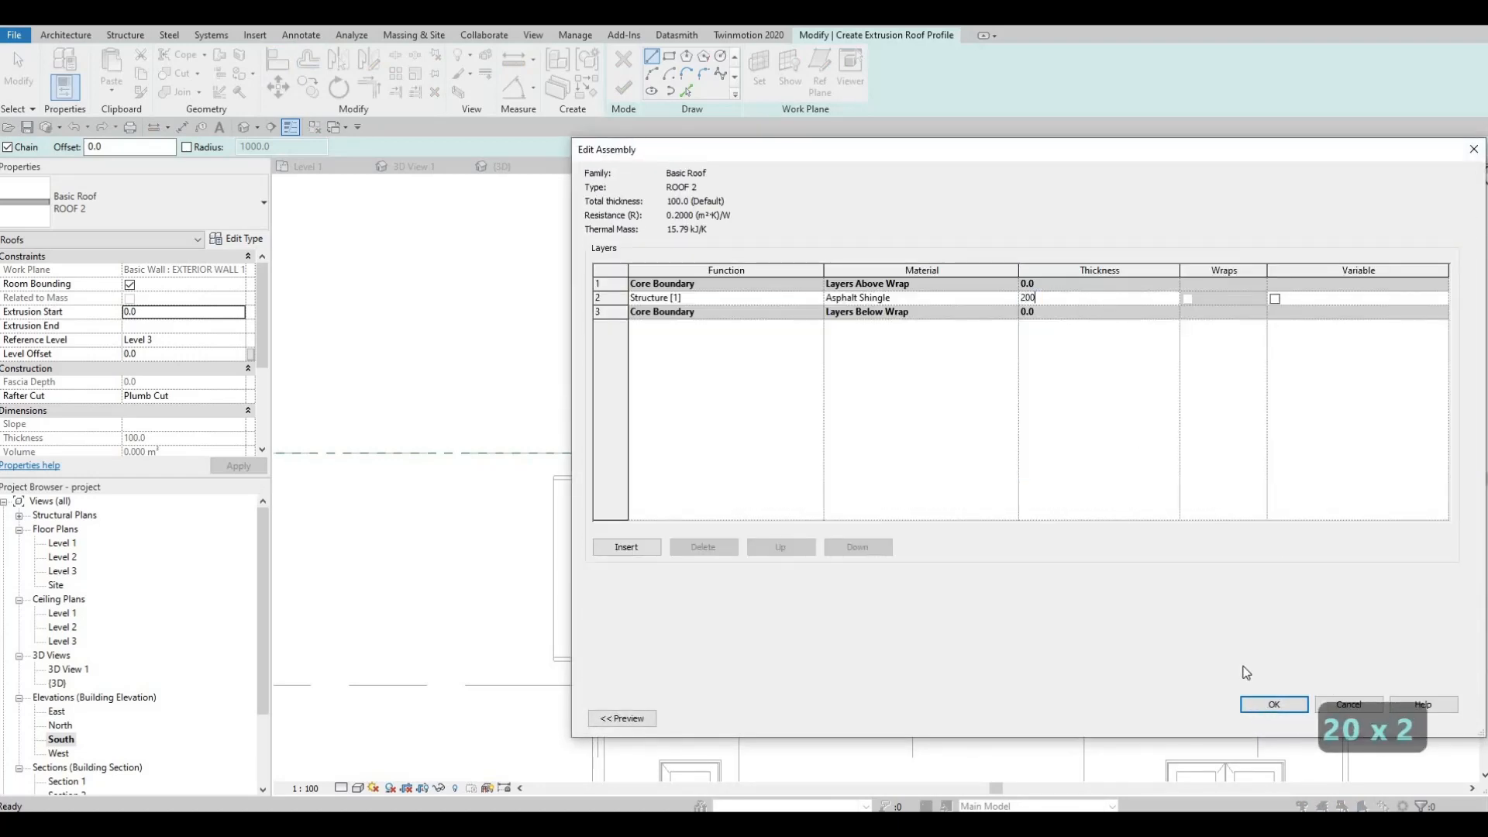
left_click(1274, 704)
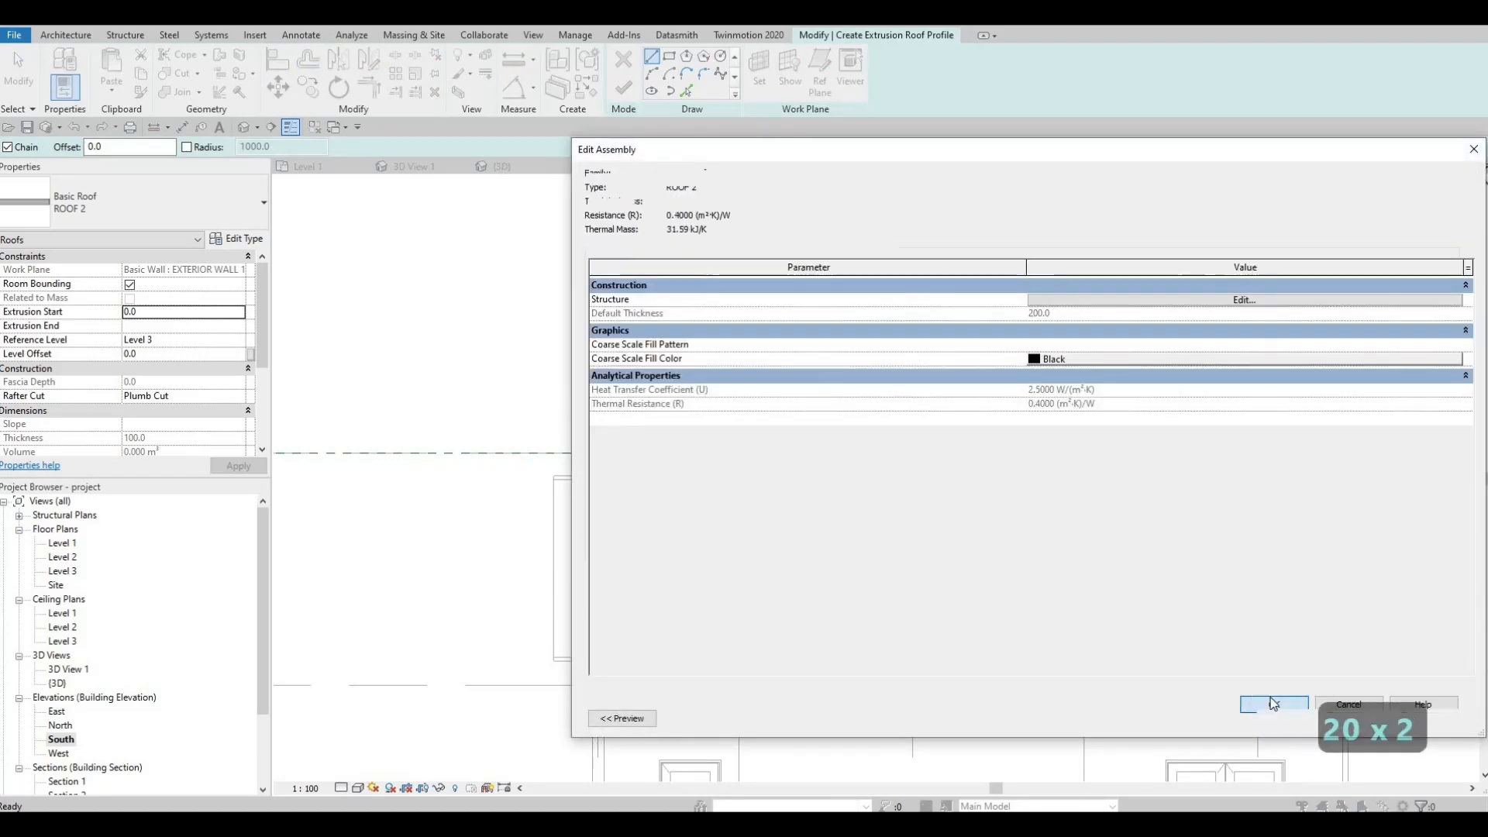
left_click(1287, 719)
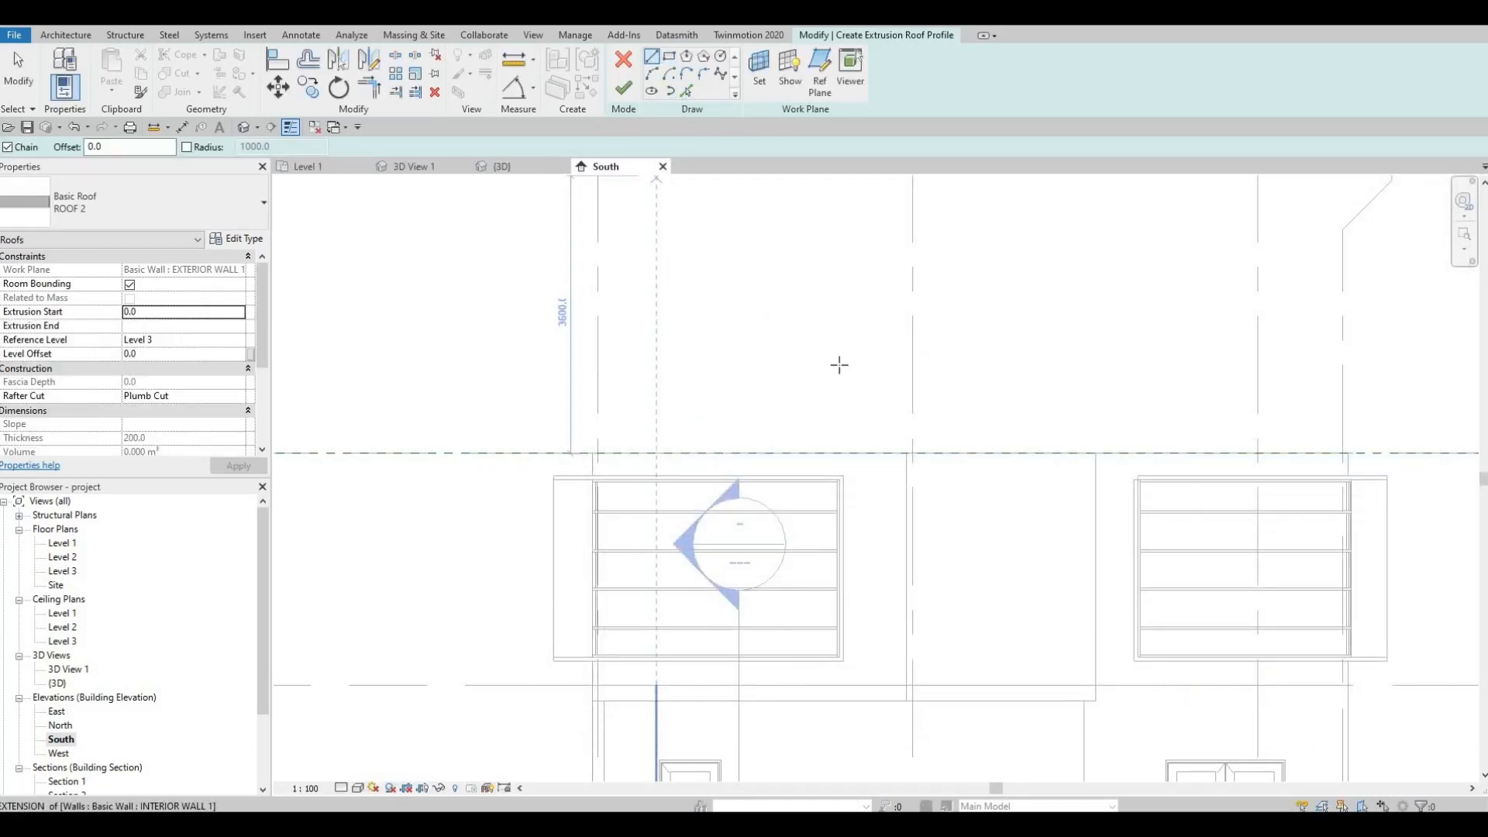
Sketch a sloped roof profile line about 4900 mm long from the exterior wall's Level 3 corner near grid 2, rising at about 163° beyond grid 1.
left_click(905, 453)
scroll(903, 458, "up", 2)
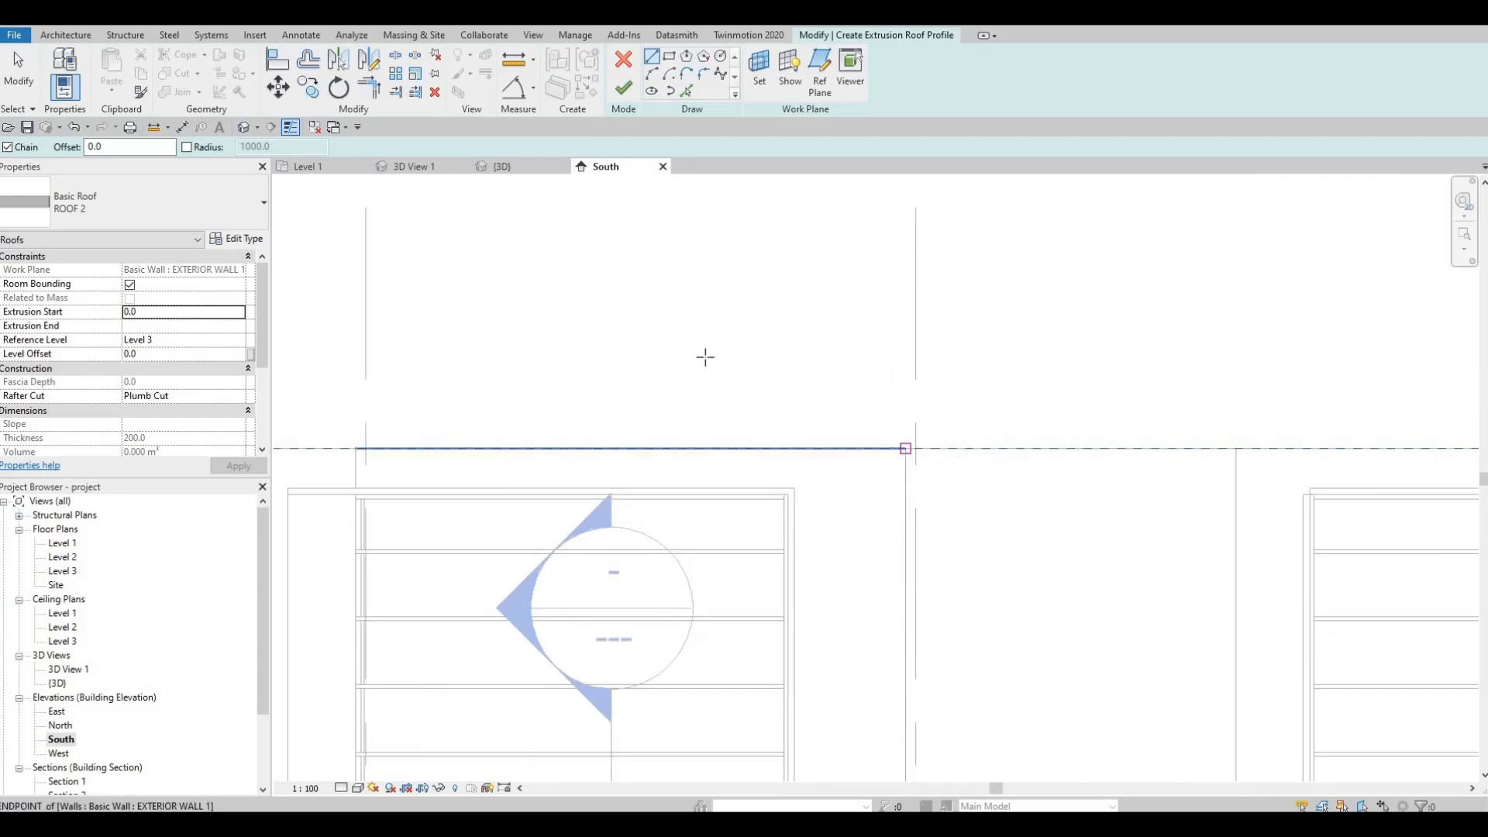
scroll(638, 346, "down", 3)
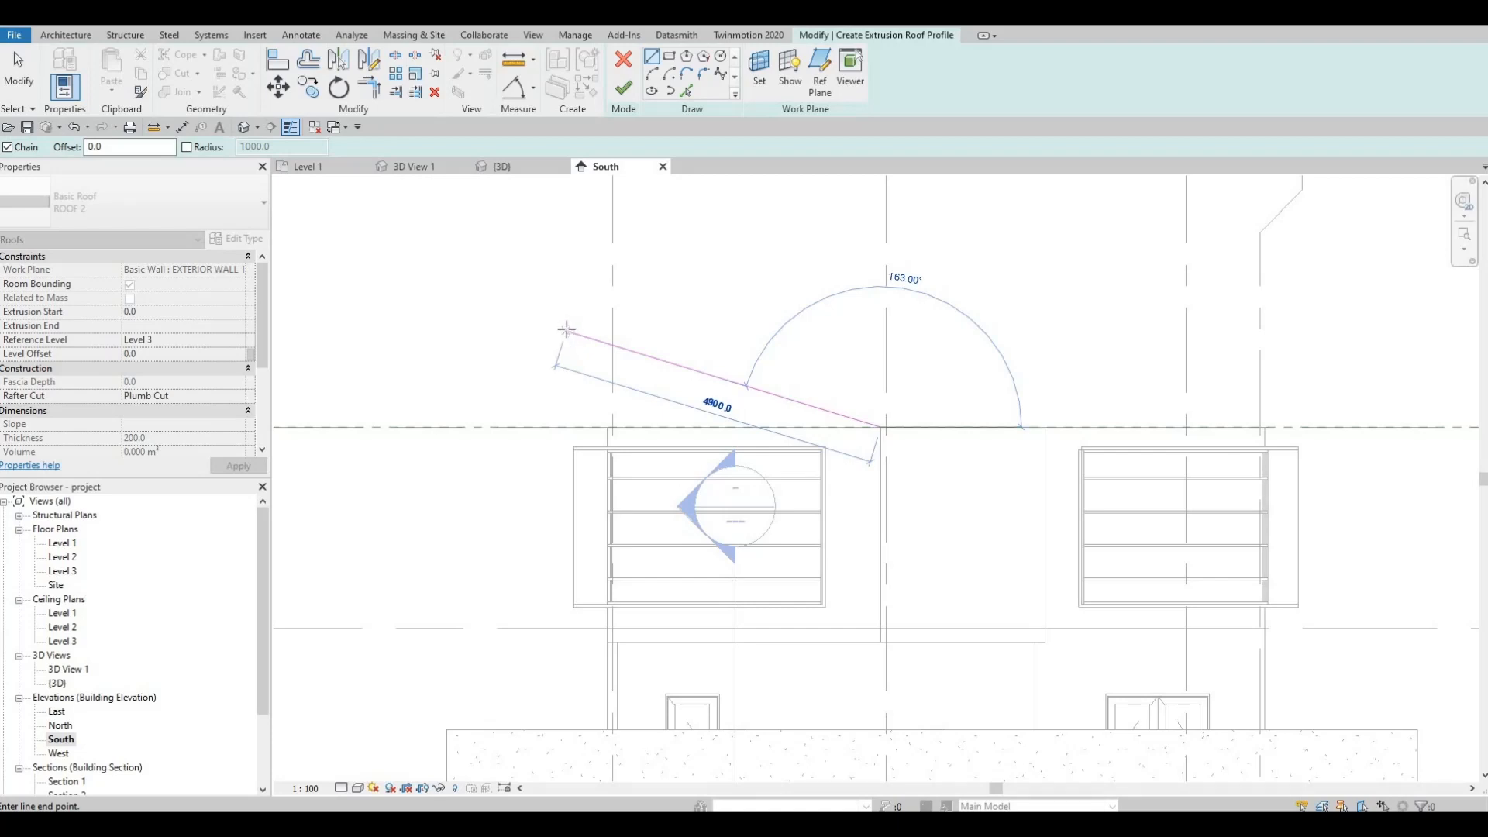
key("Escape")
key("Escape")
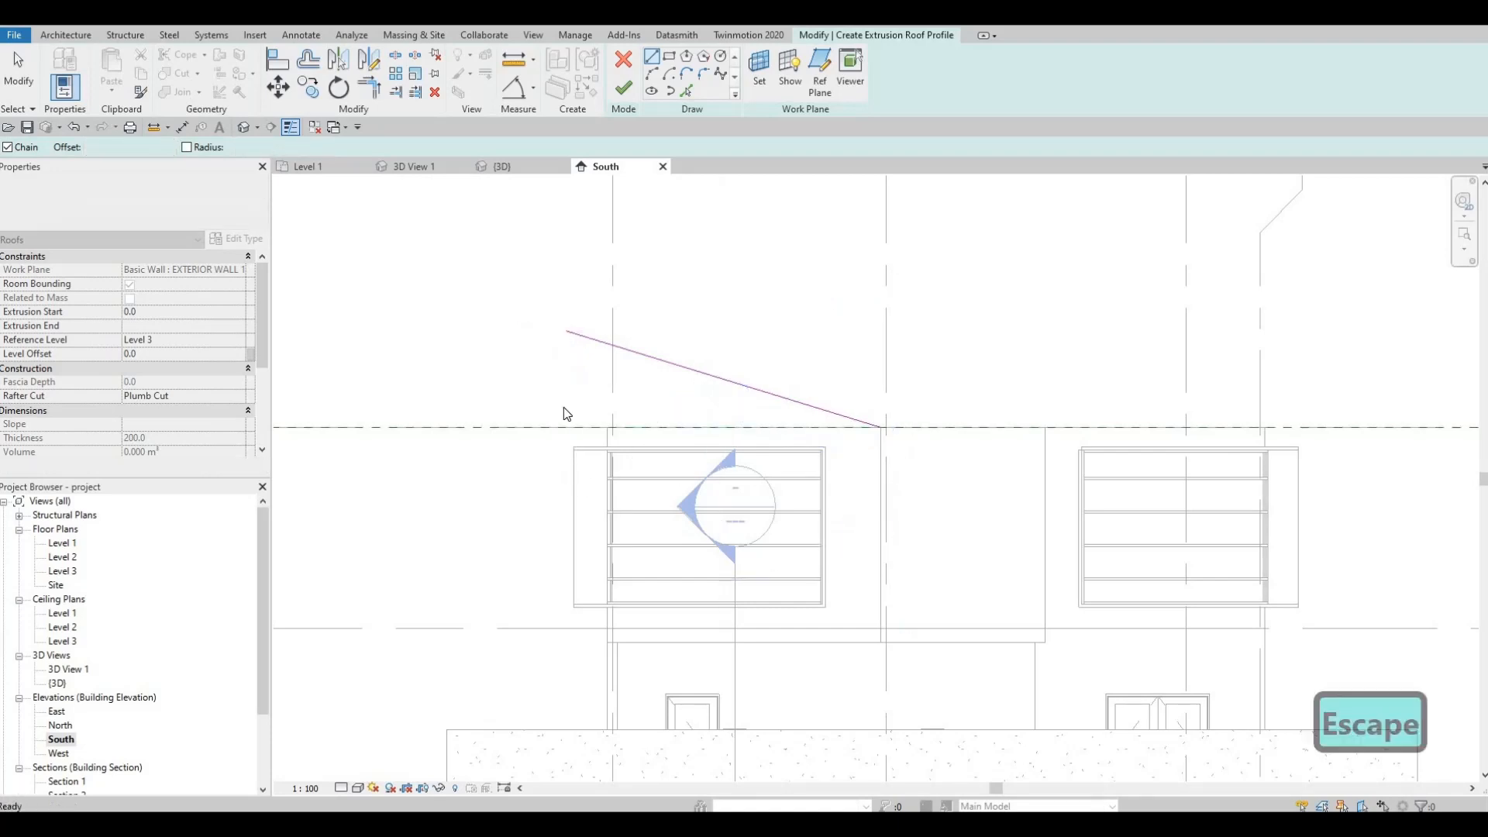
Align the upper end of the sloped profile line with the outer edge of the projecting window frame beyond grid 1.
key("a")
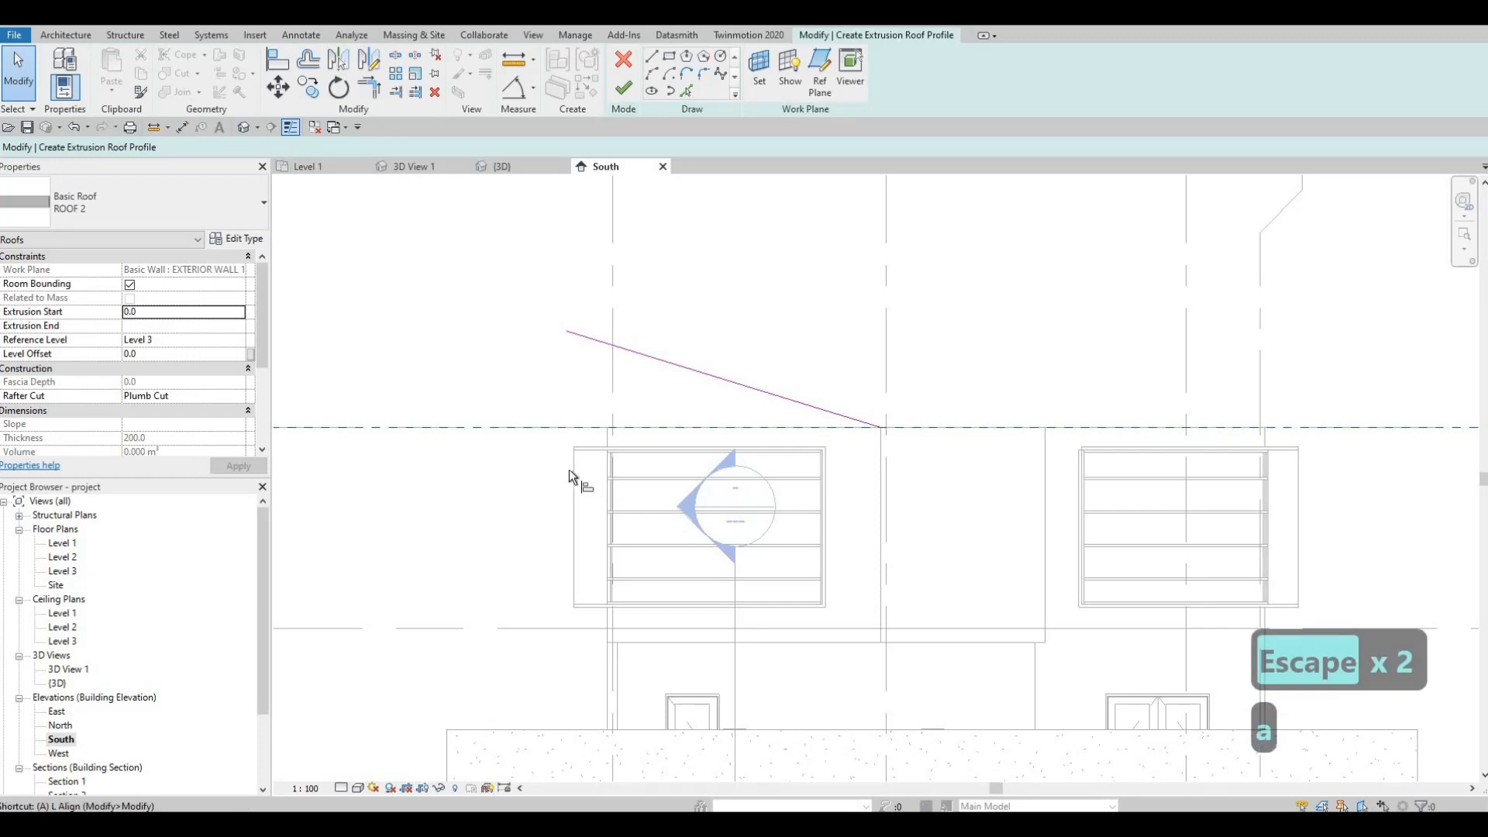
key("l")
left_click(574, 474)
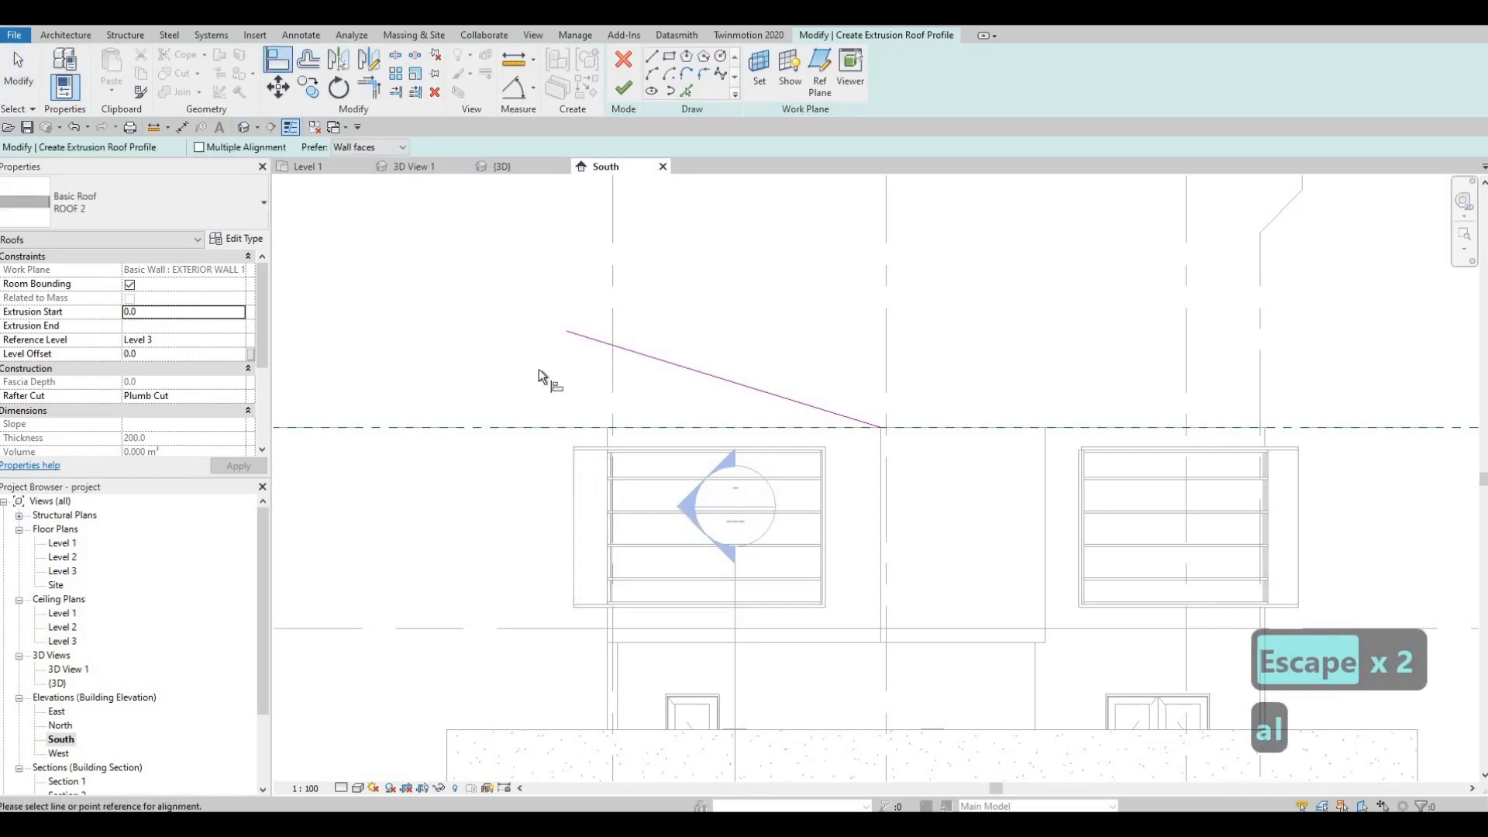
left_click(565, 329)
key("Escape")
key("Escape")
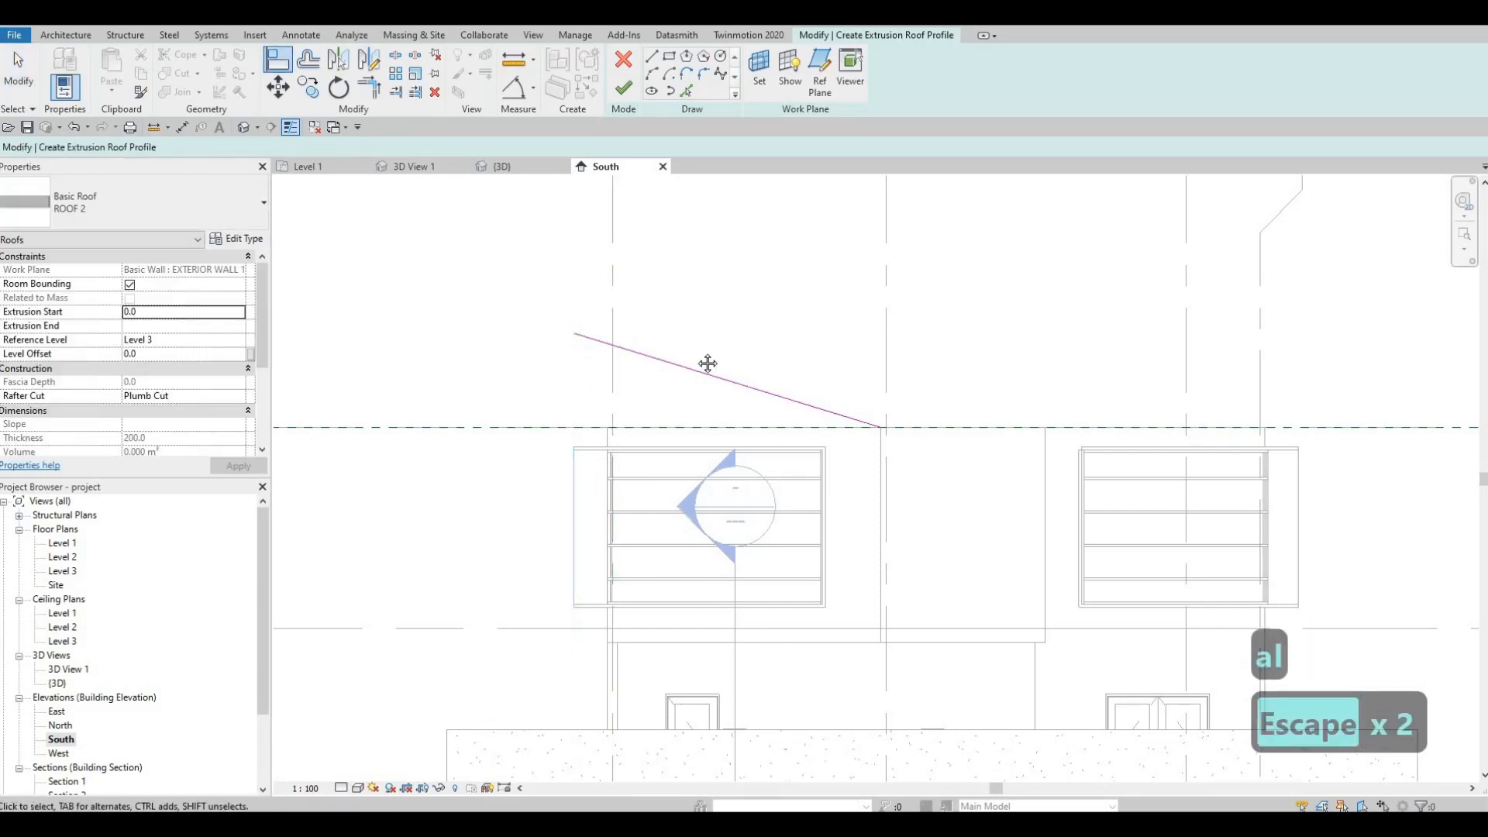
Check the sloped profile line's angle and finish the sketch to generate the ROOF 2 roof by extrusion.
middle_click_drag(584, 440, 594, 405)
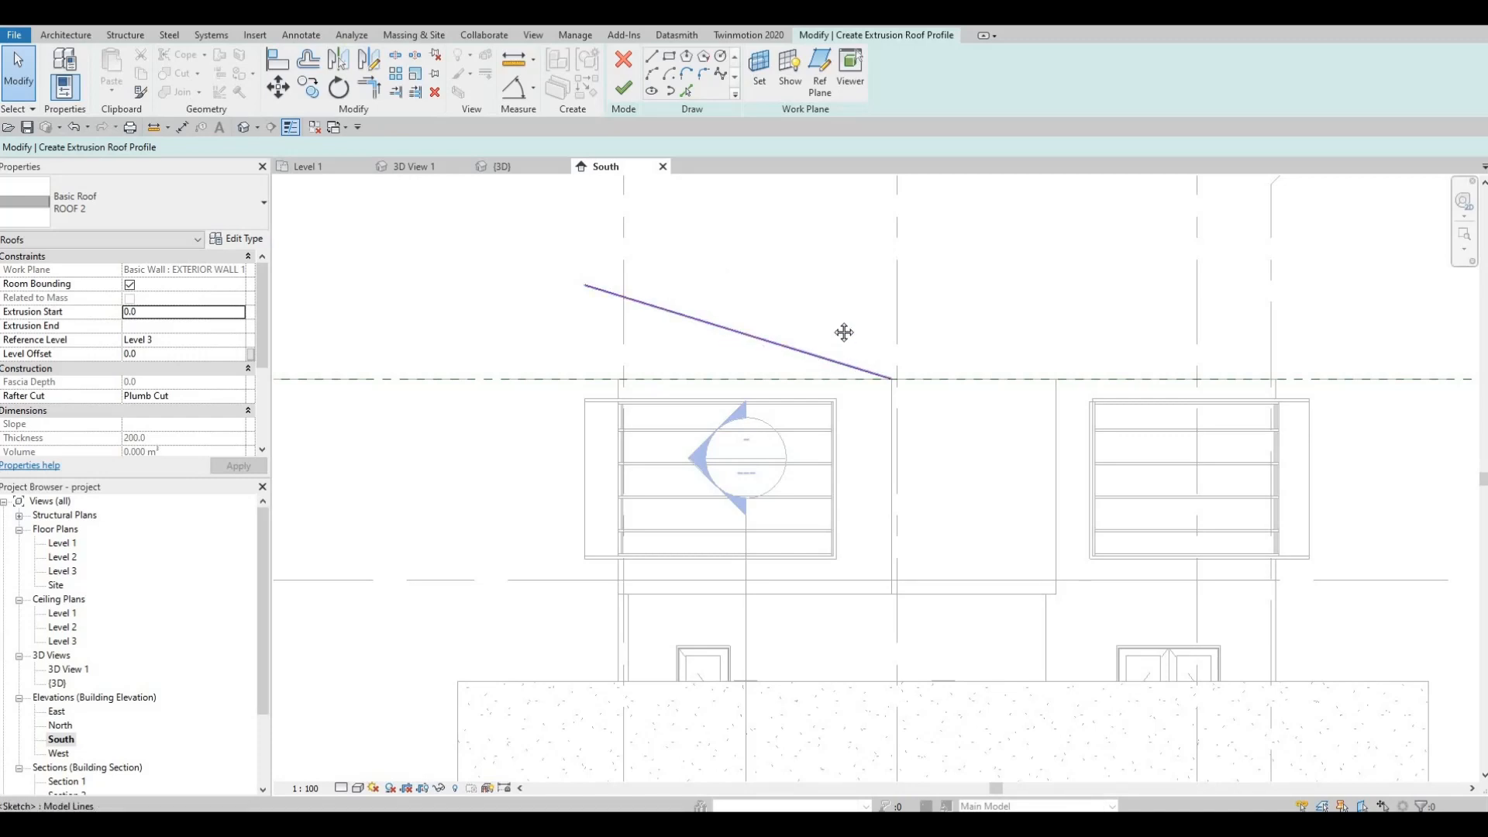
middle_click_drag(894, 386, 886, 344)
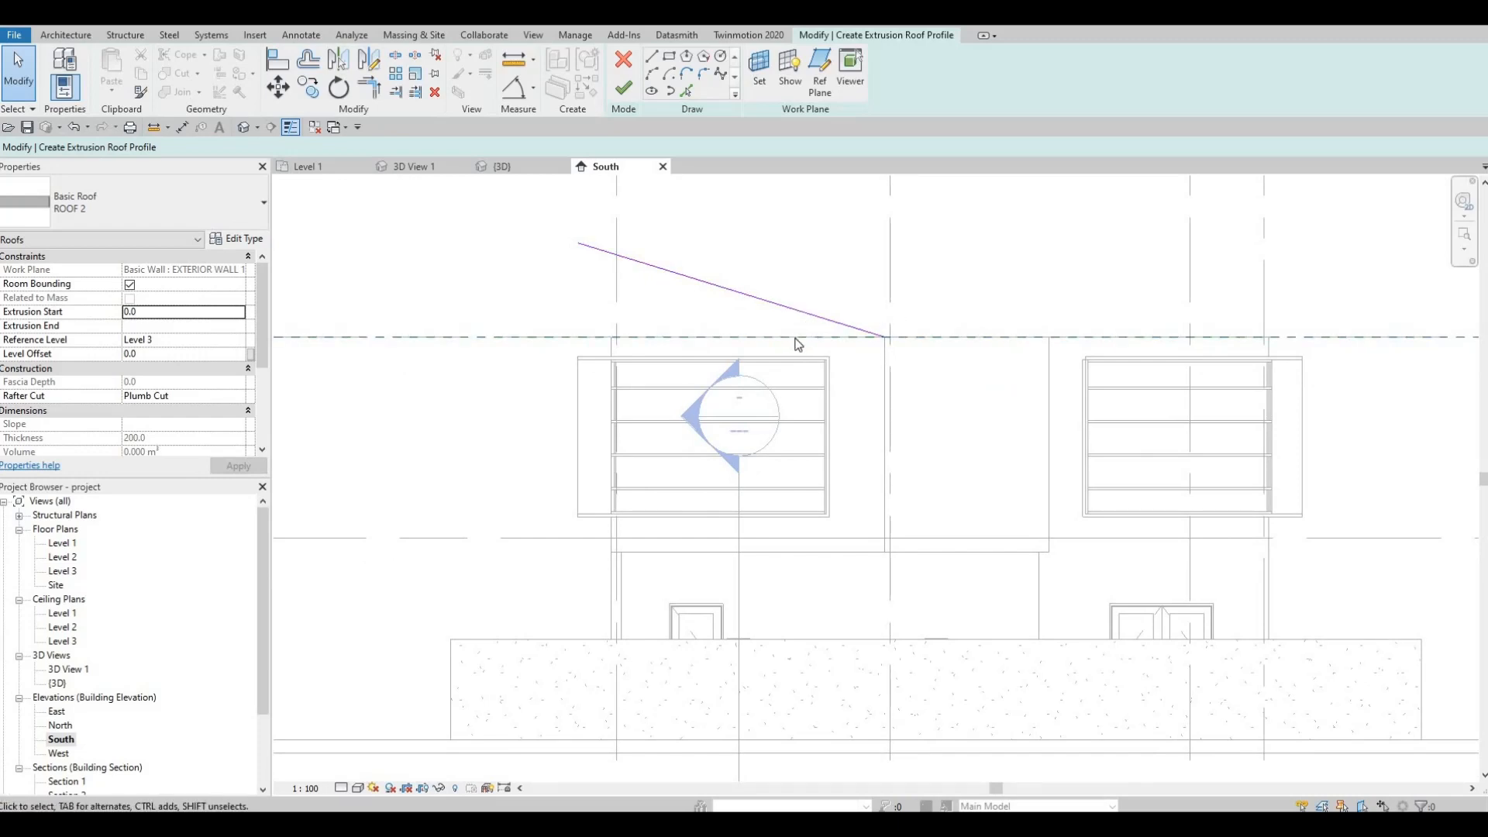
middle_click_drag(798, 344, 798, 368)
key("Escape")
left_click(887, 358)
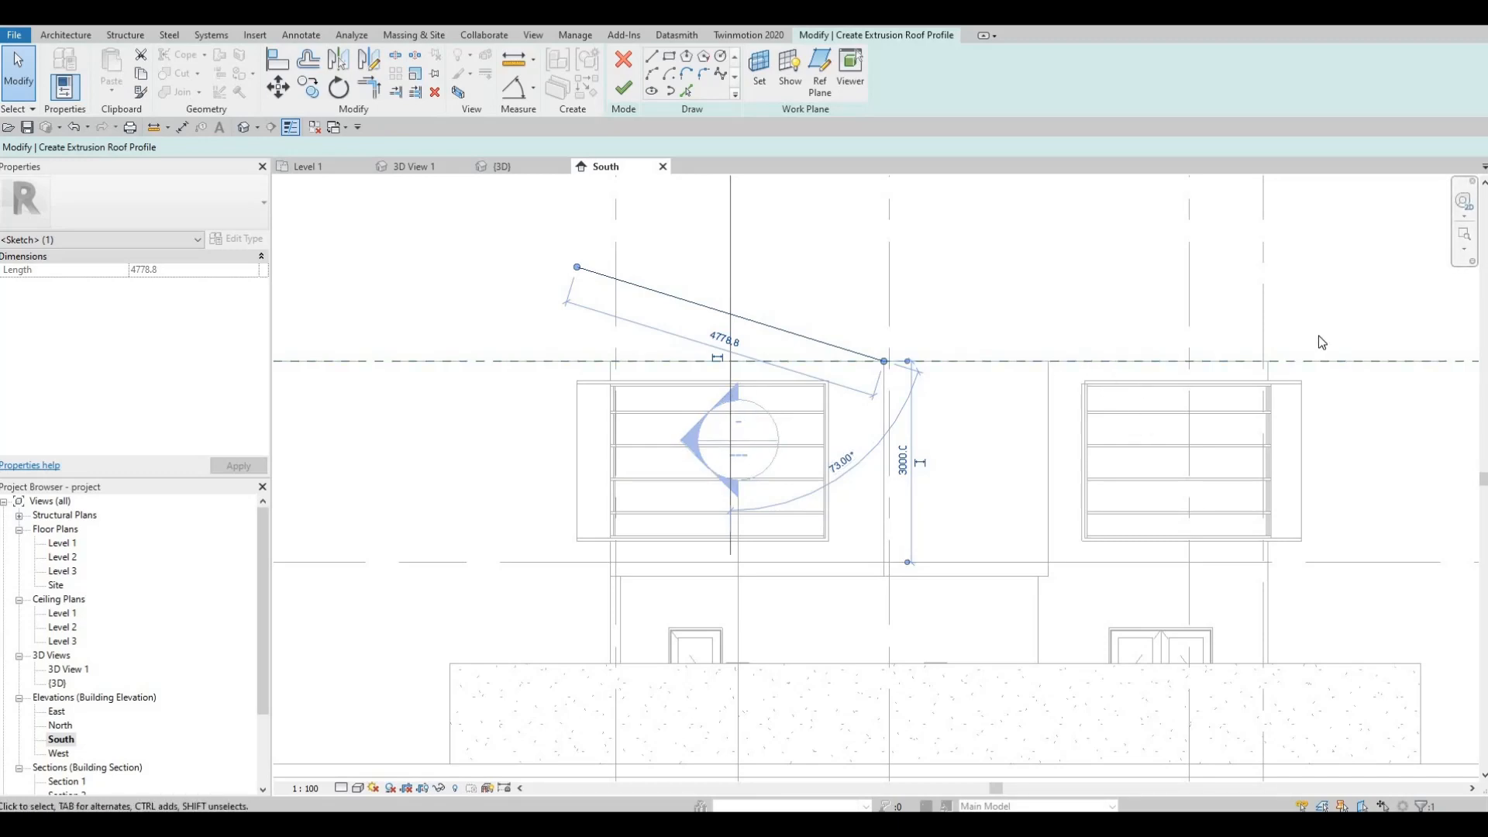
left_click(843, 465)
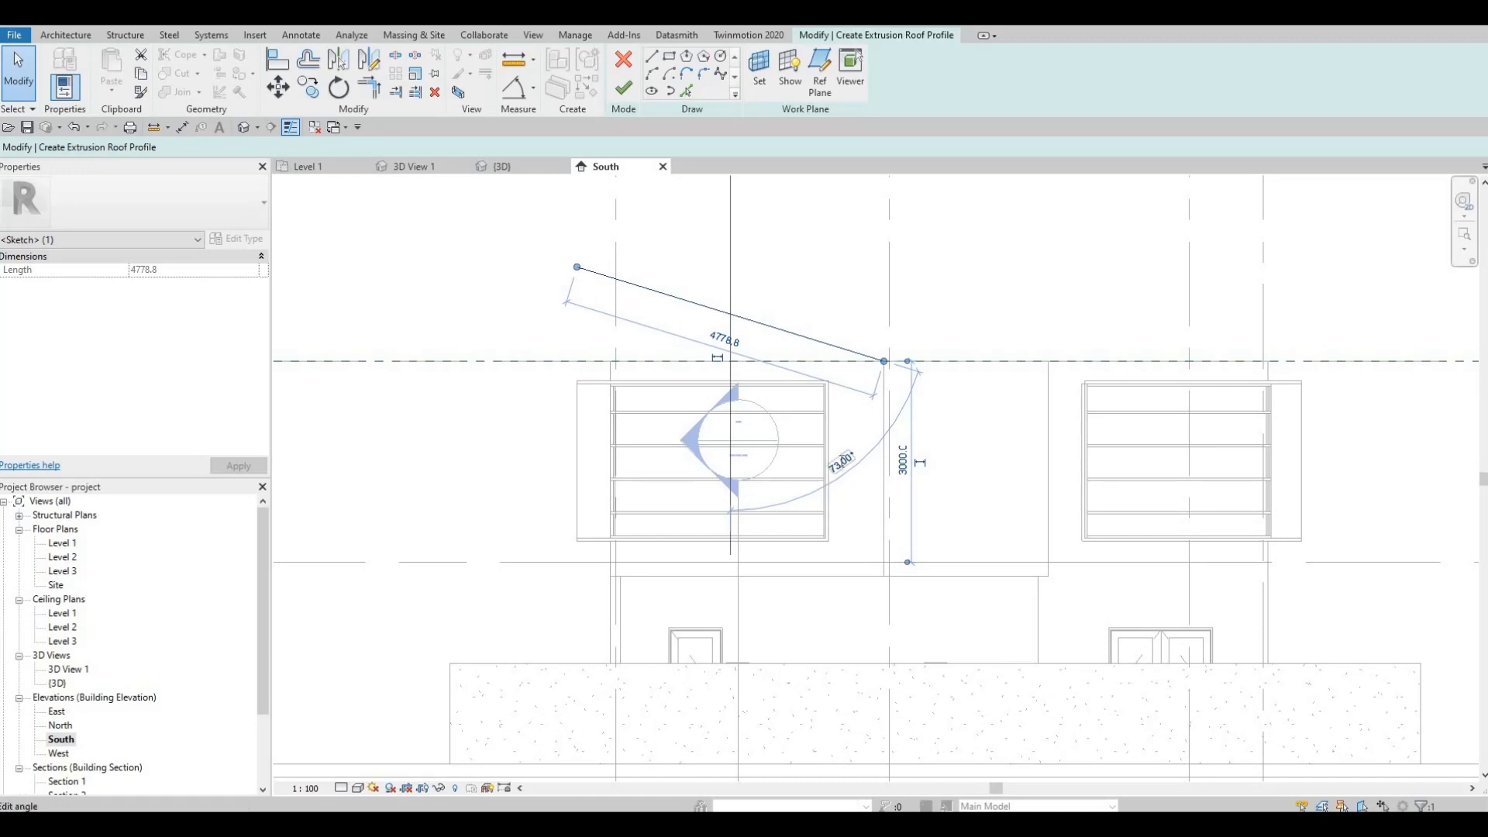
key("Escape")
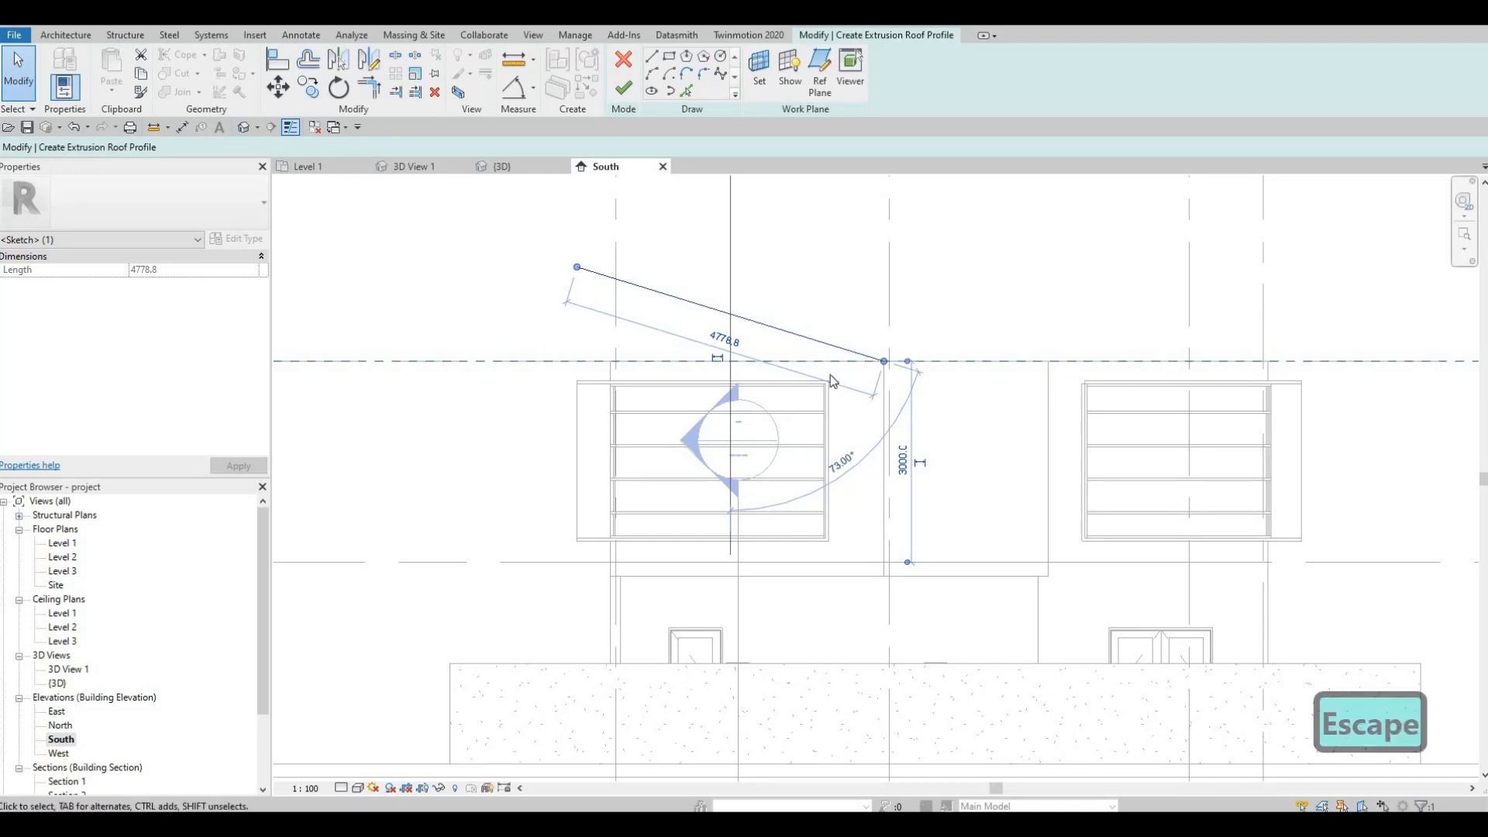
key("Escape")
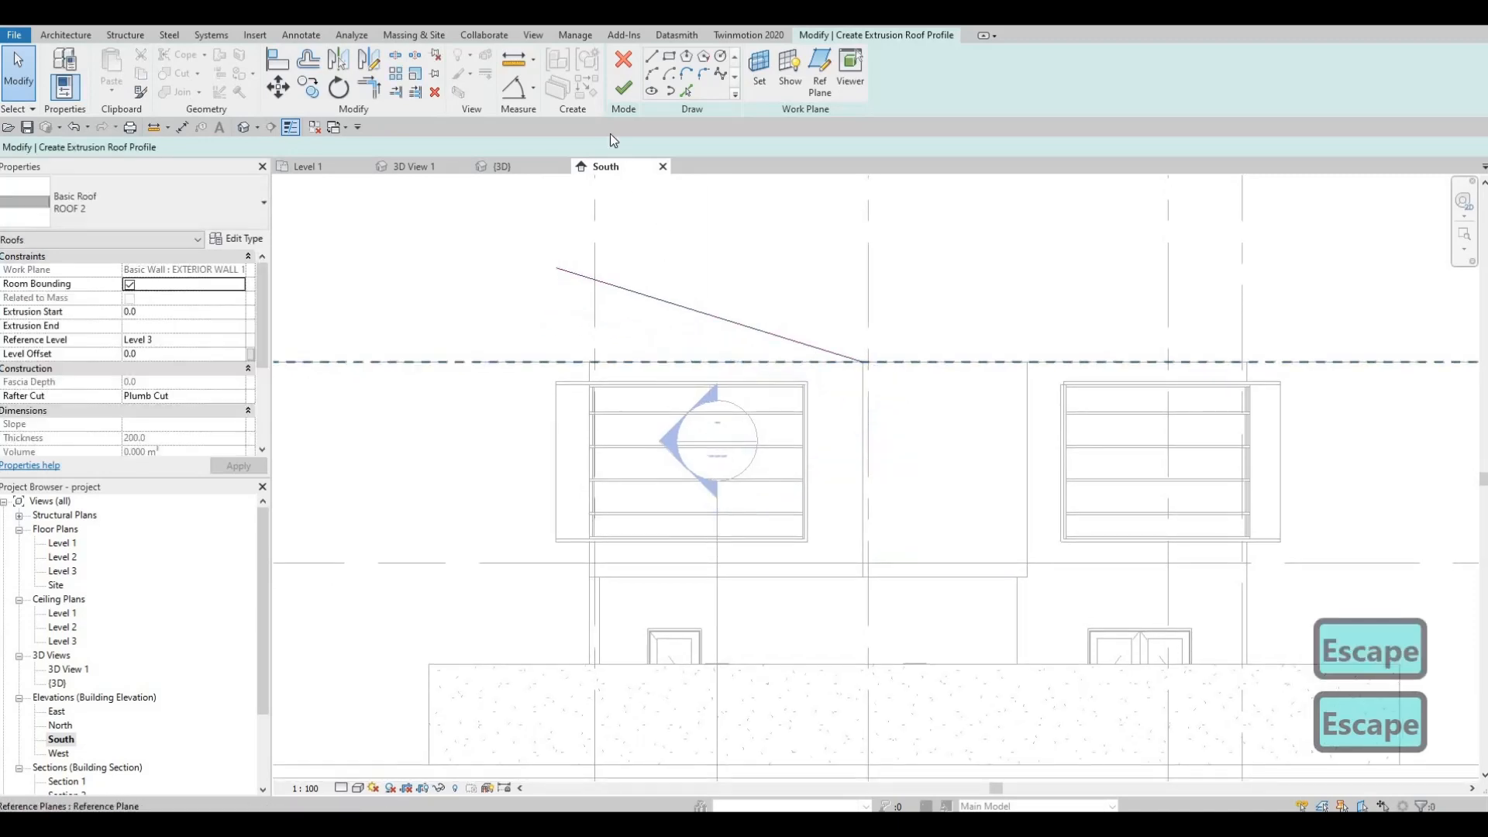
left_click(625, 93)
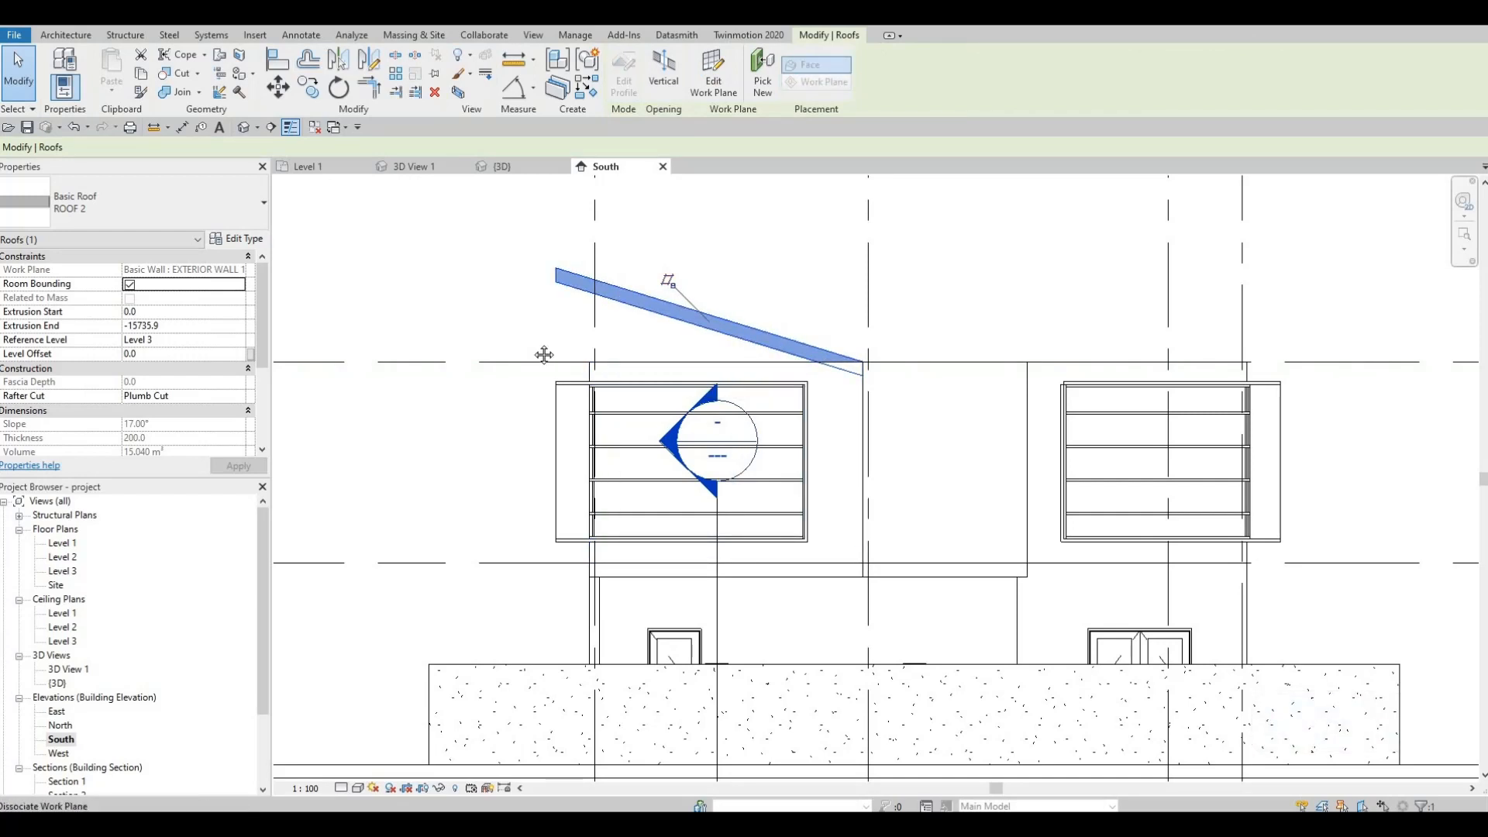
In the {3D} view, shorten the sloped roof's rear end to an extrusion end of about -12083 mm, near the rear wall.
middle_click_drag(665, 369, 719, 408)
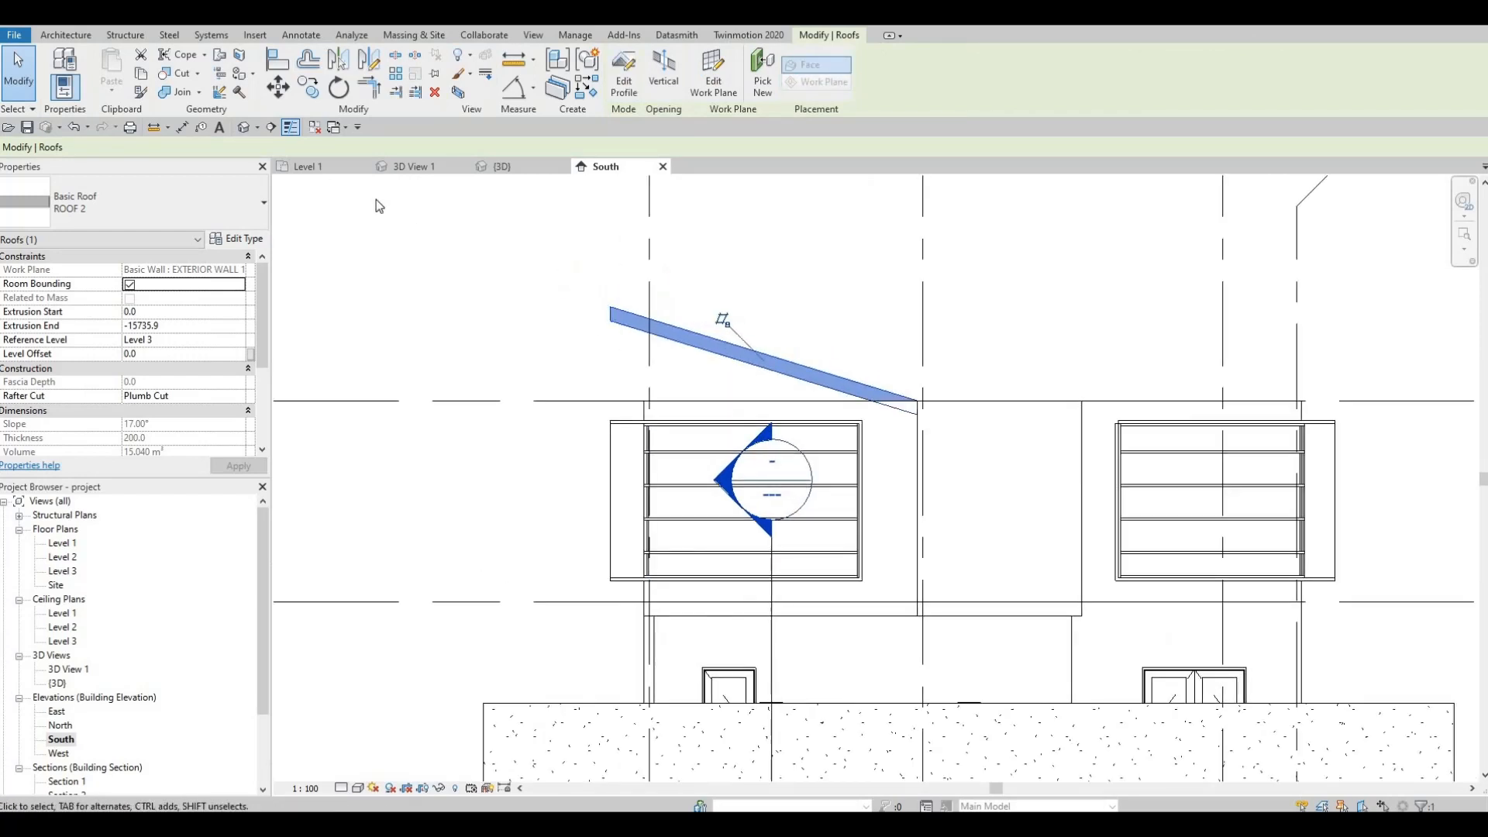
left_click(405, 166)
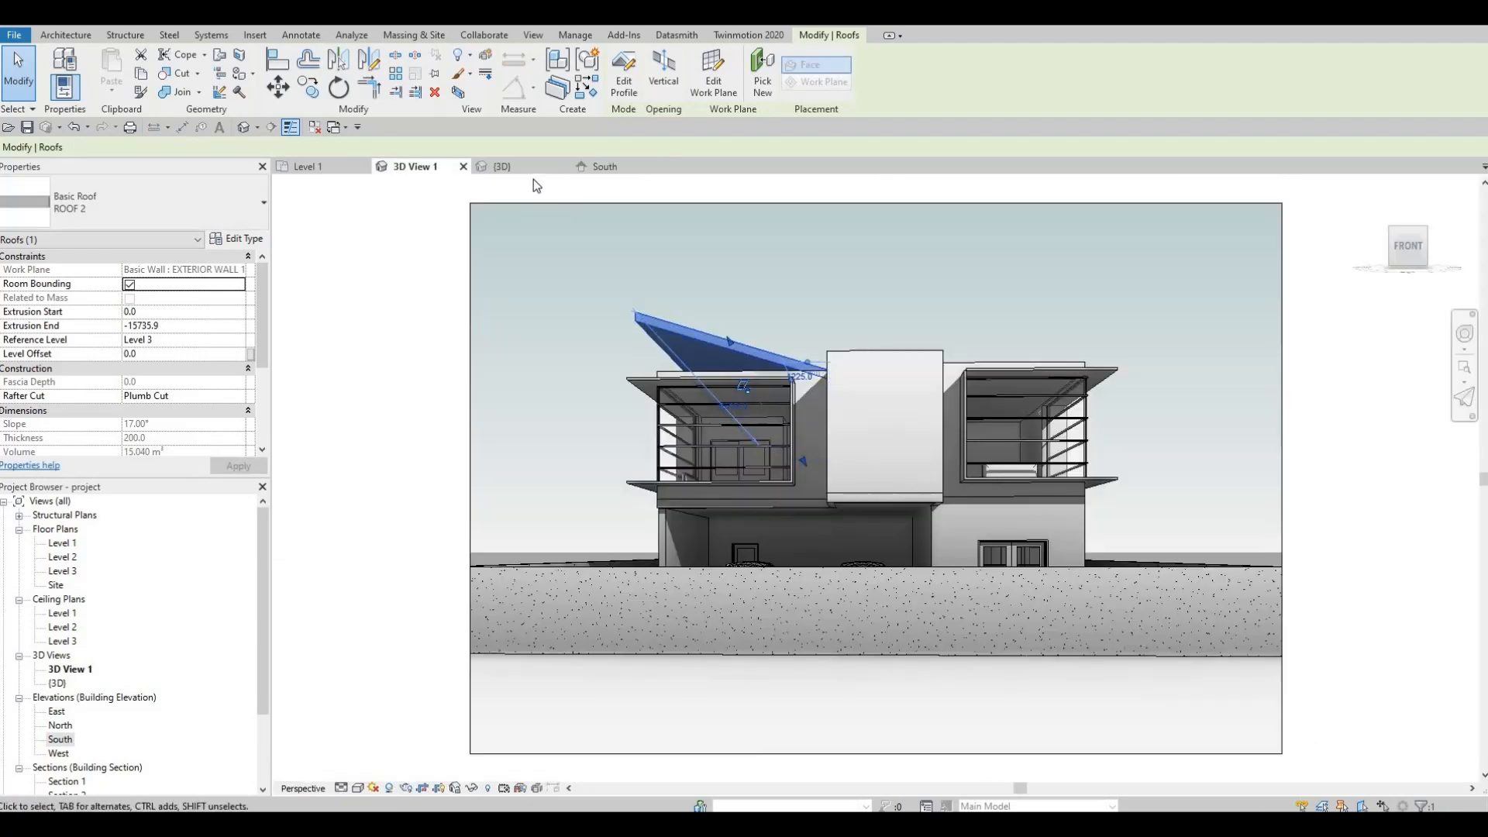
left_click(514, 168)
middle_click_drag(884, 393, 440, 285, "shift")
key("Escape")
left_click(561, 387)
left_click_drag(440, 285, 814, 375)
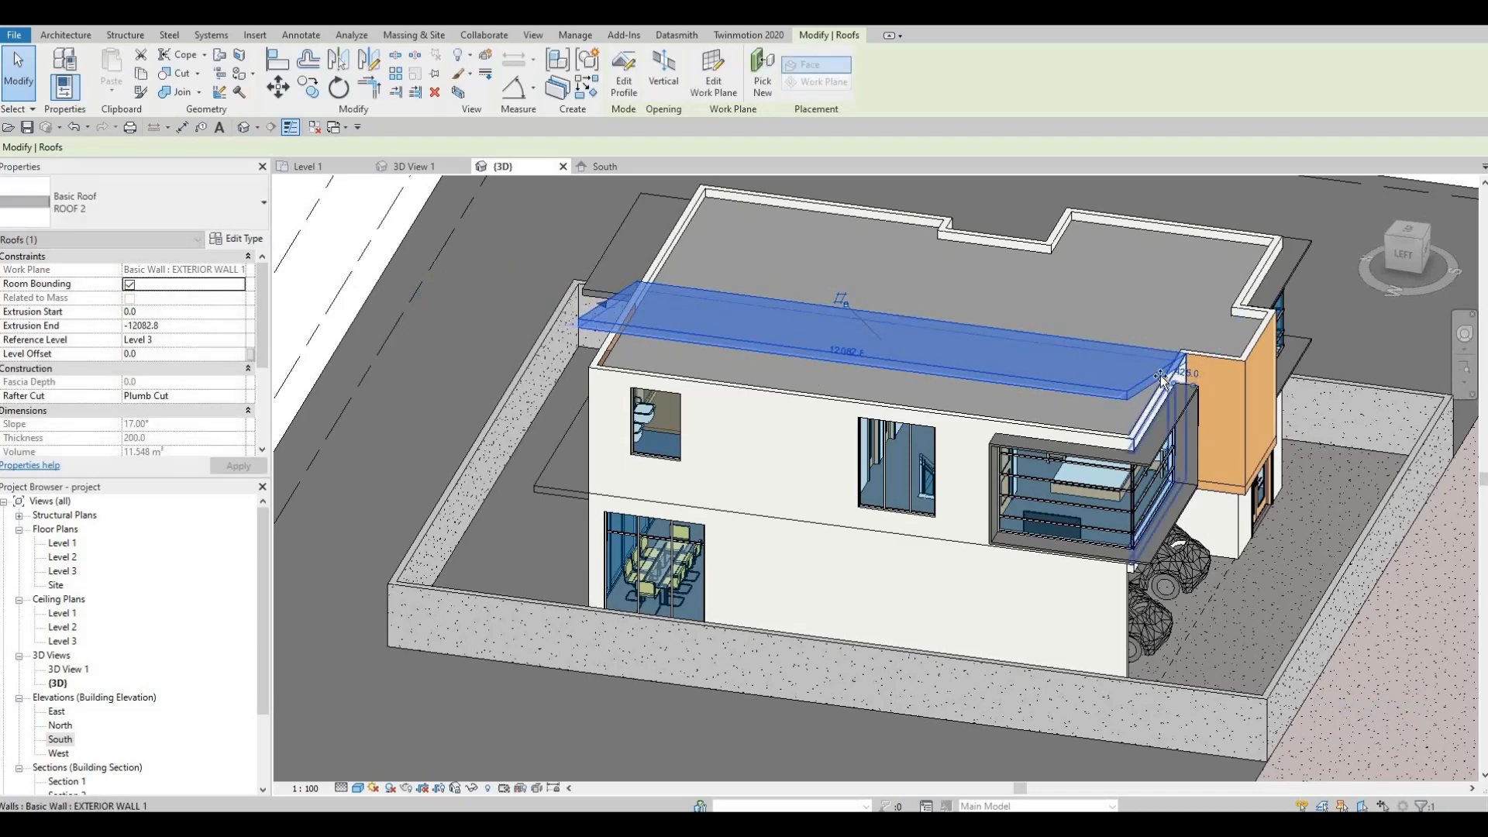
Extend the sloped roof's front end past the front wall to an extrusion start of about 378 mm.
left_click_drag(1173, 380, 1191, 383)
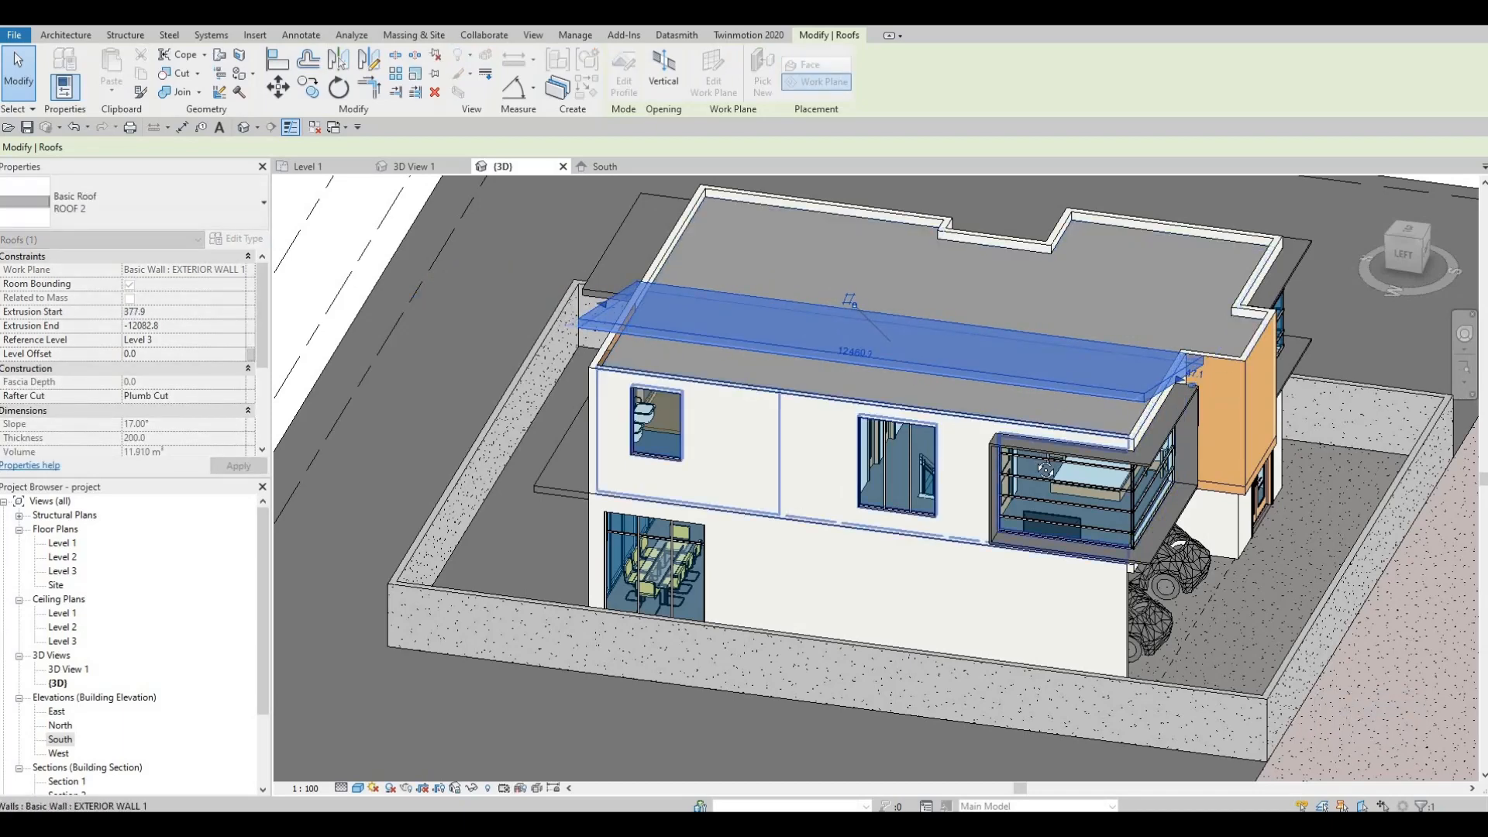
middle_click_drag(1192, 384, 827, 303, "shift")
key("Escape")
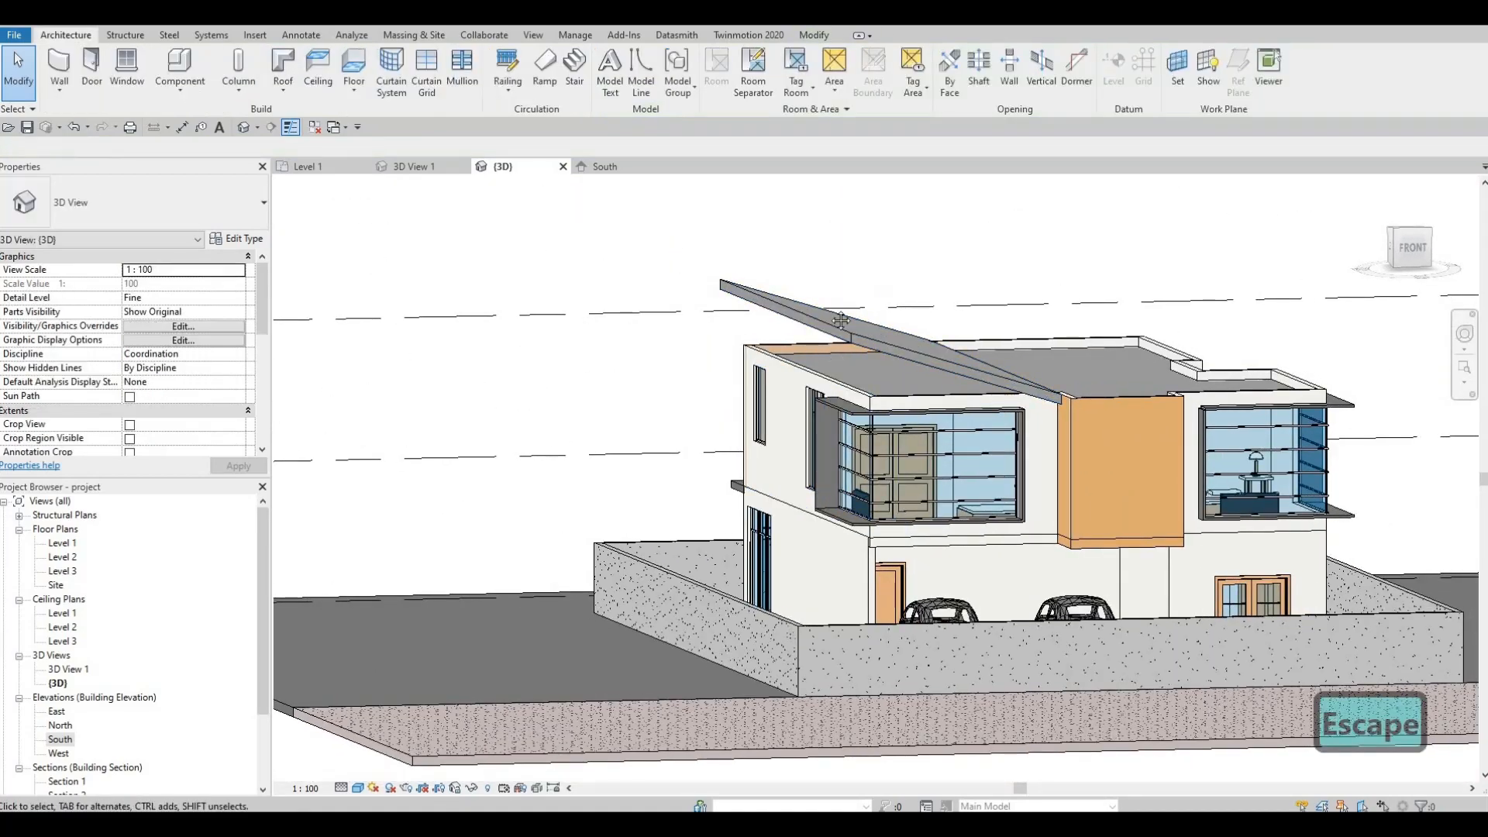
Attach the top of the upper-floor front exterior wall around the corner window to the underside of the sloped roof.
scroll(836, 265, "down", 3)
middle_click_drag(908, 364, 871, 300, "shift")
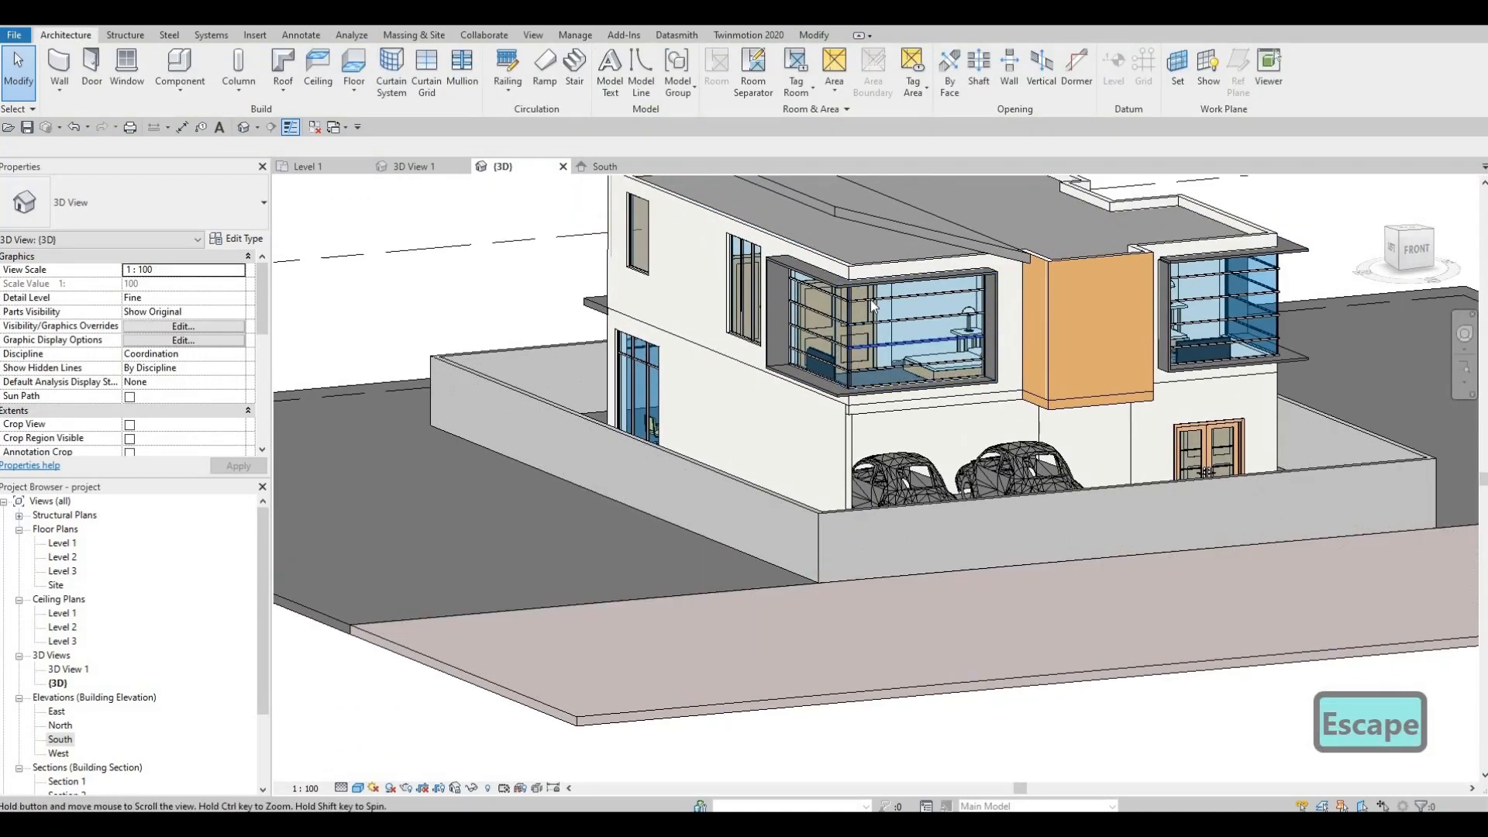
scroll(872, 299, "up", 3)
middle_click_drag(839, 397, 837, 341, "shift")
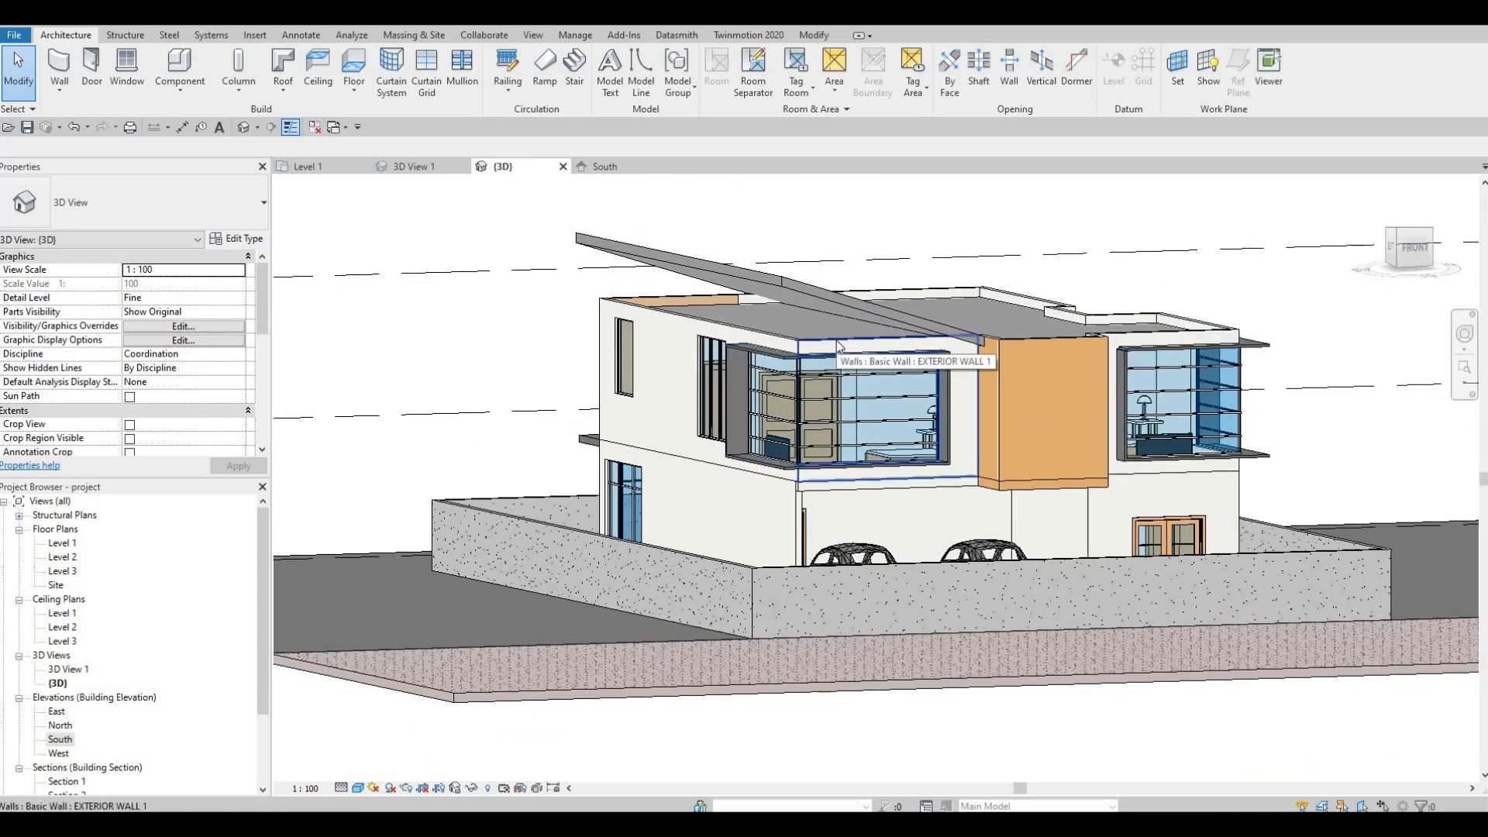
left_click(837, 346)
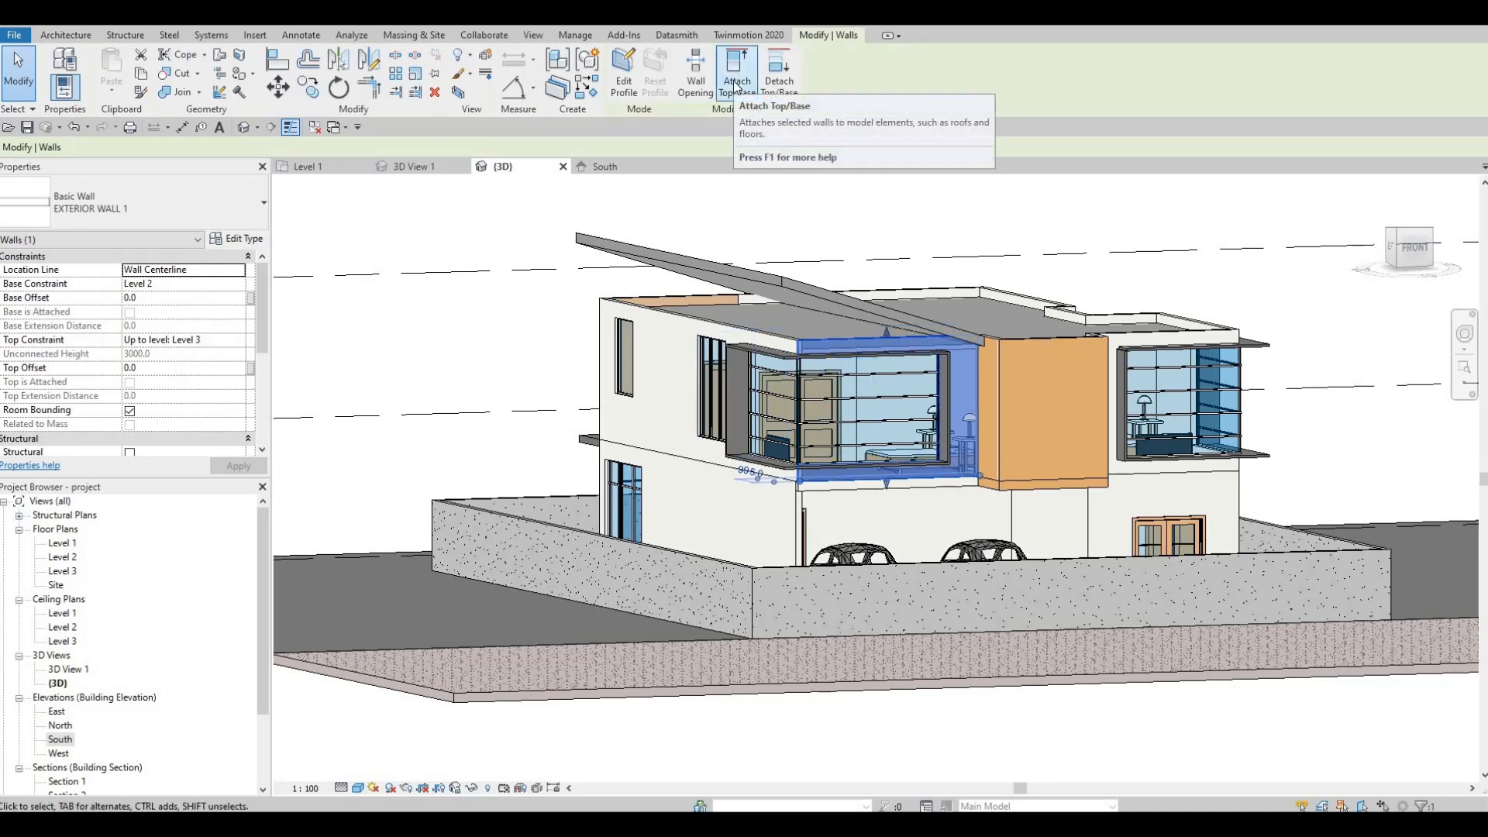
left_click(830, 291)
middle_click_drag(939, 439, 588, 121, "shift")
key("Escape")
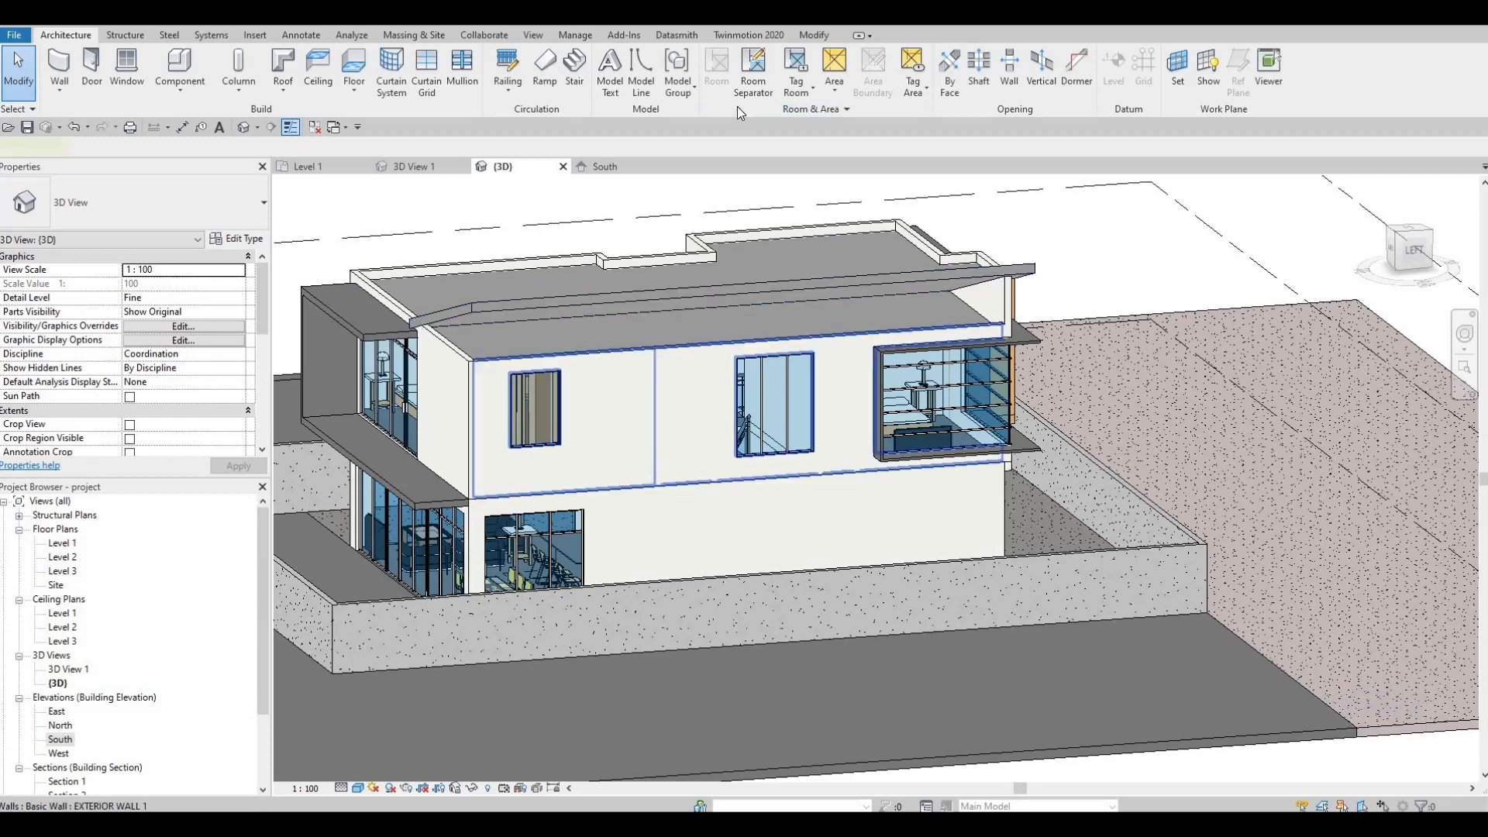
Attach the top of the upper-floor side wall below the sloped roof's high edge to ROOF 2, deleting the splitting element.
left_click(756, 345)
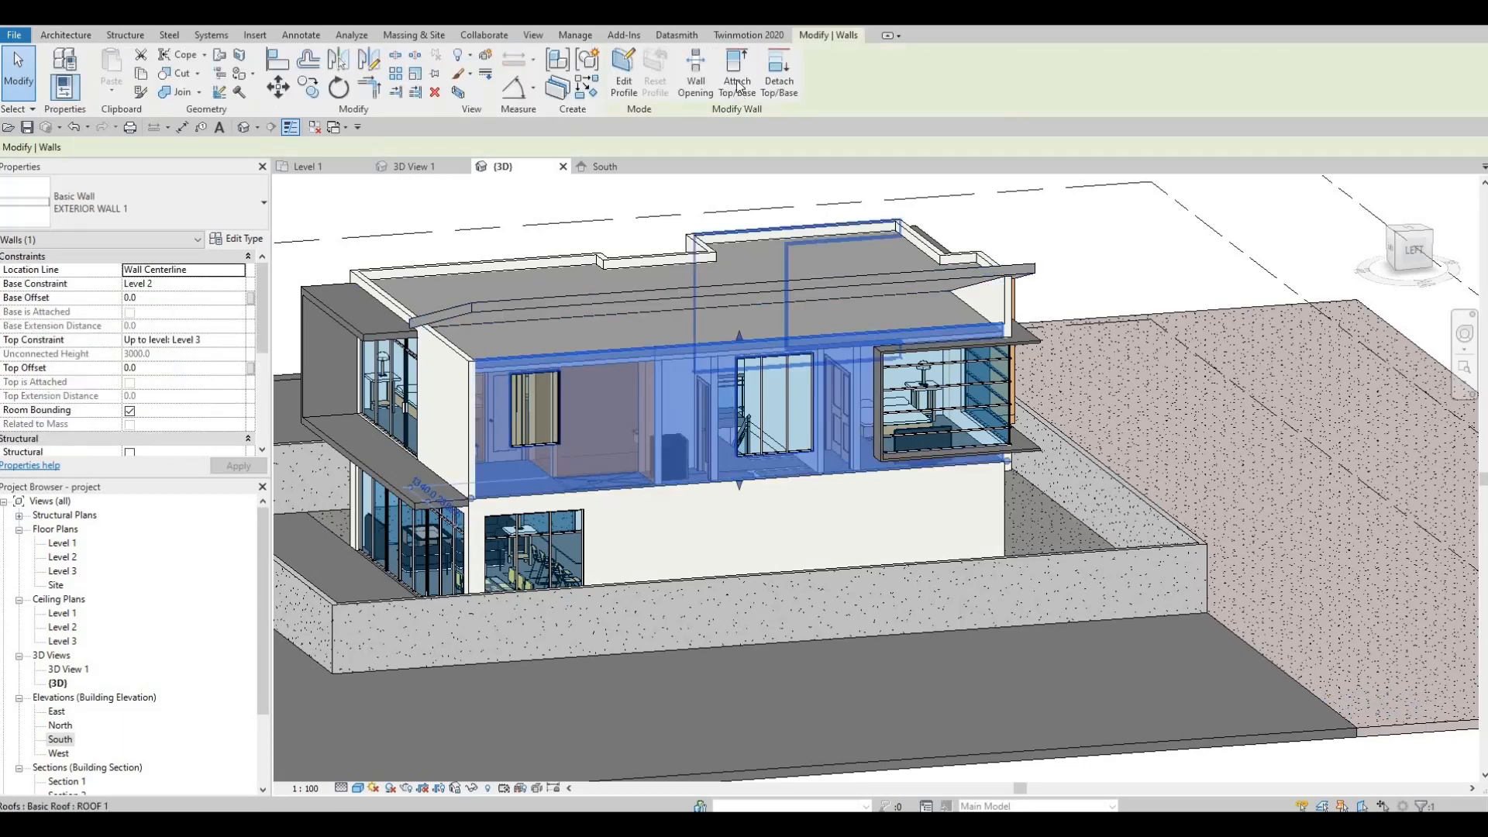
left_click(758, 284)
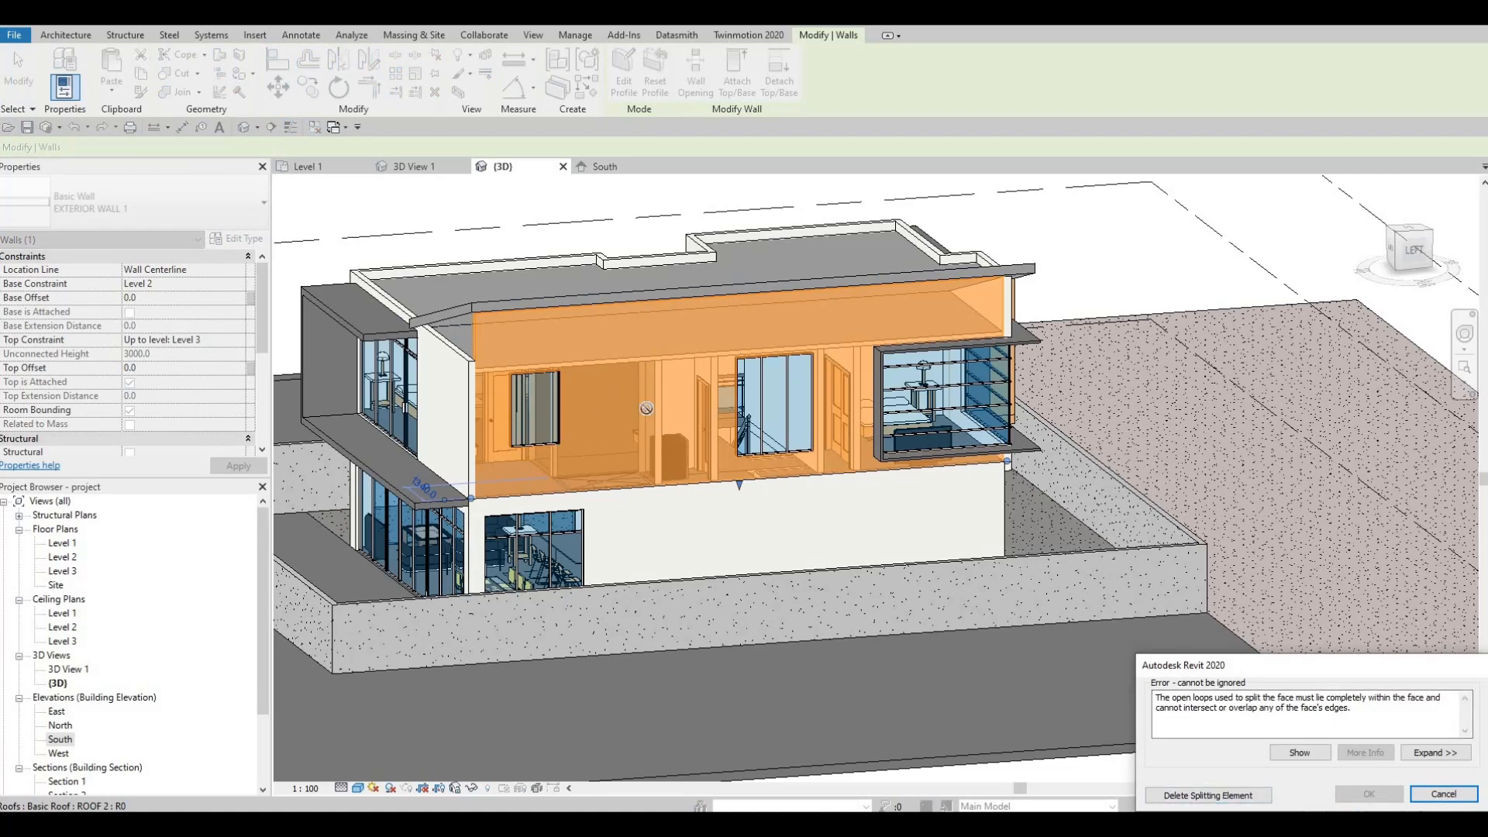
left_click(1178, 797)
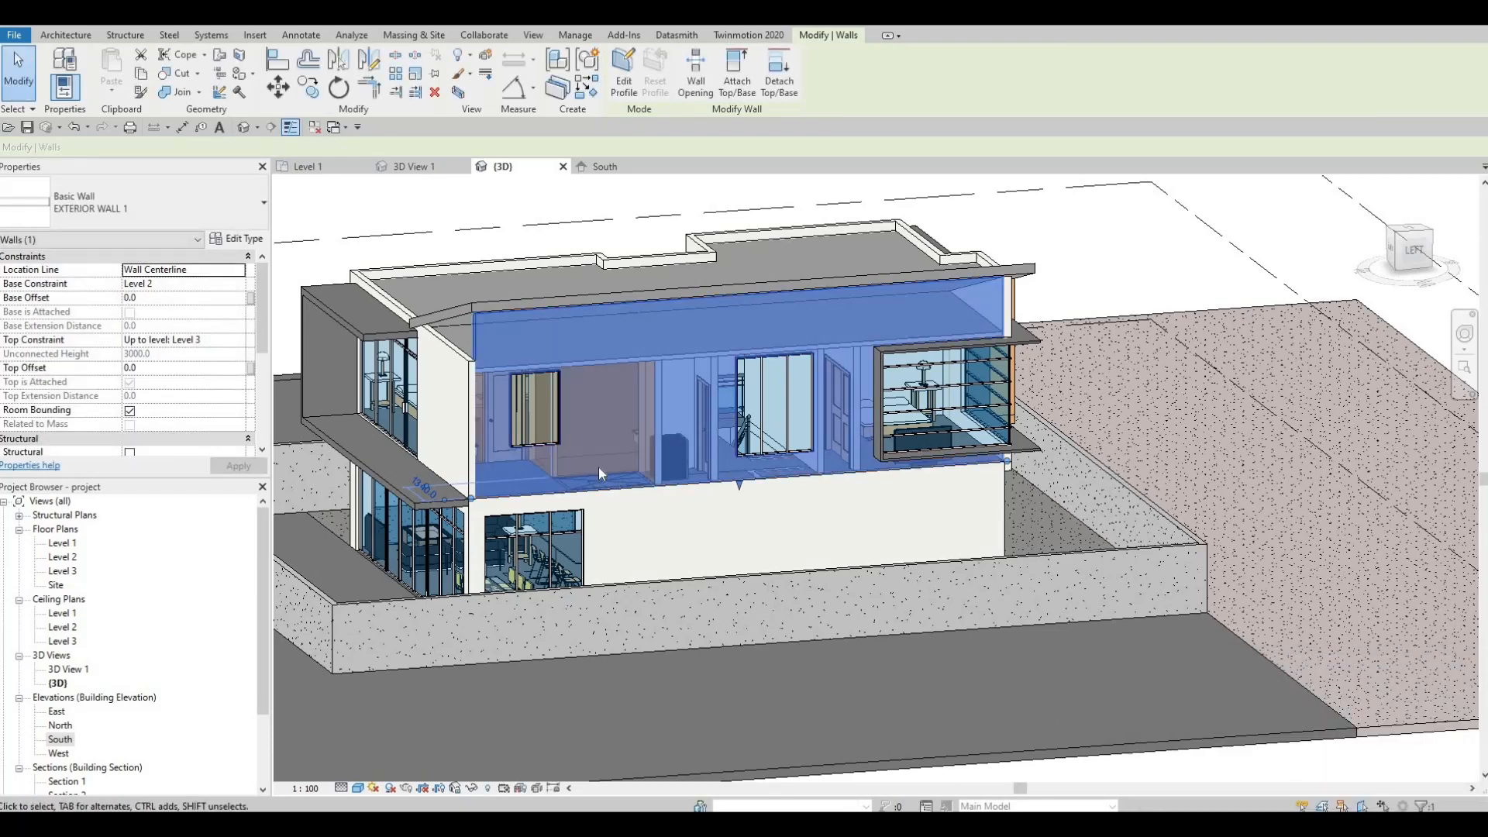
key("Escape")
key("Escape")
Attach the top of the upper-floor rear exterior wall to the sloped ROOF 2, deleting the splitting element.
middle_click_drag(854, 502, 795, 410, "shift")
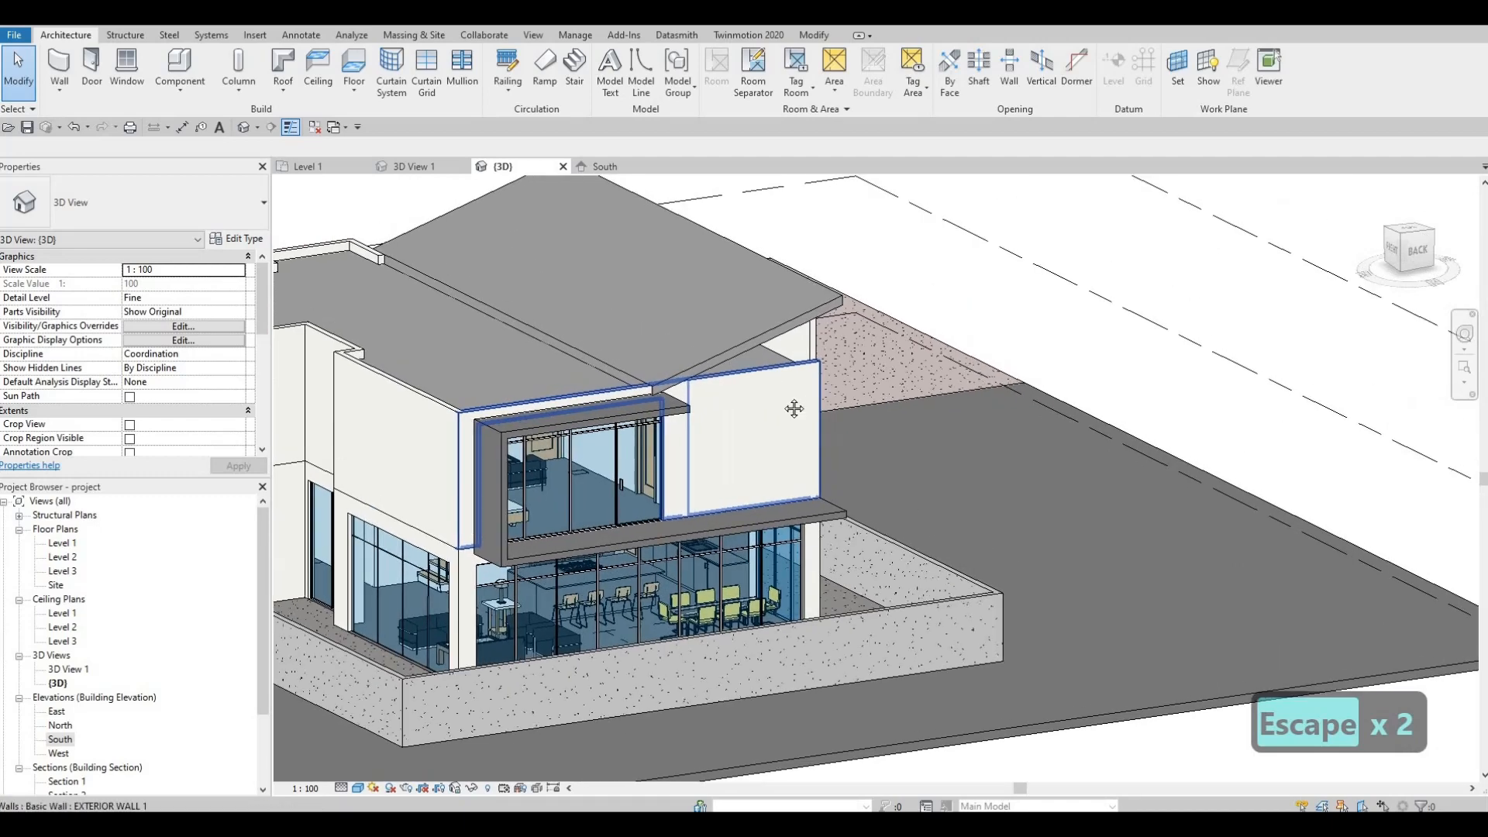
scroll(744, 339, "up", 3)
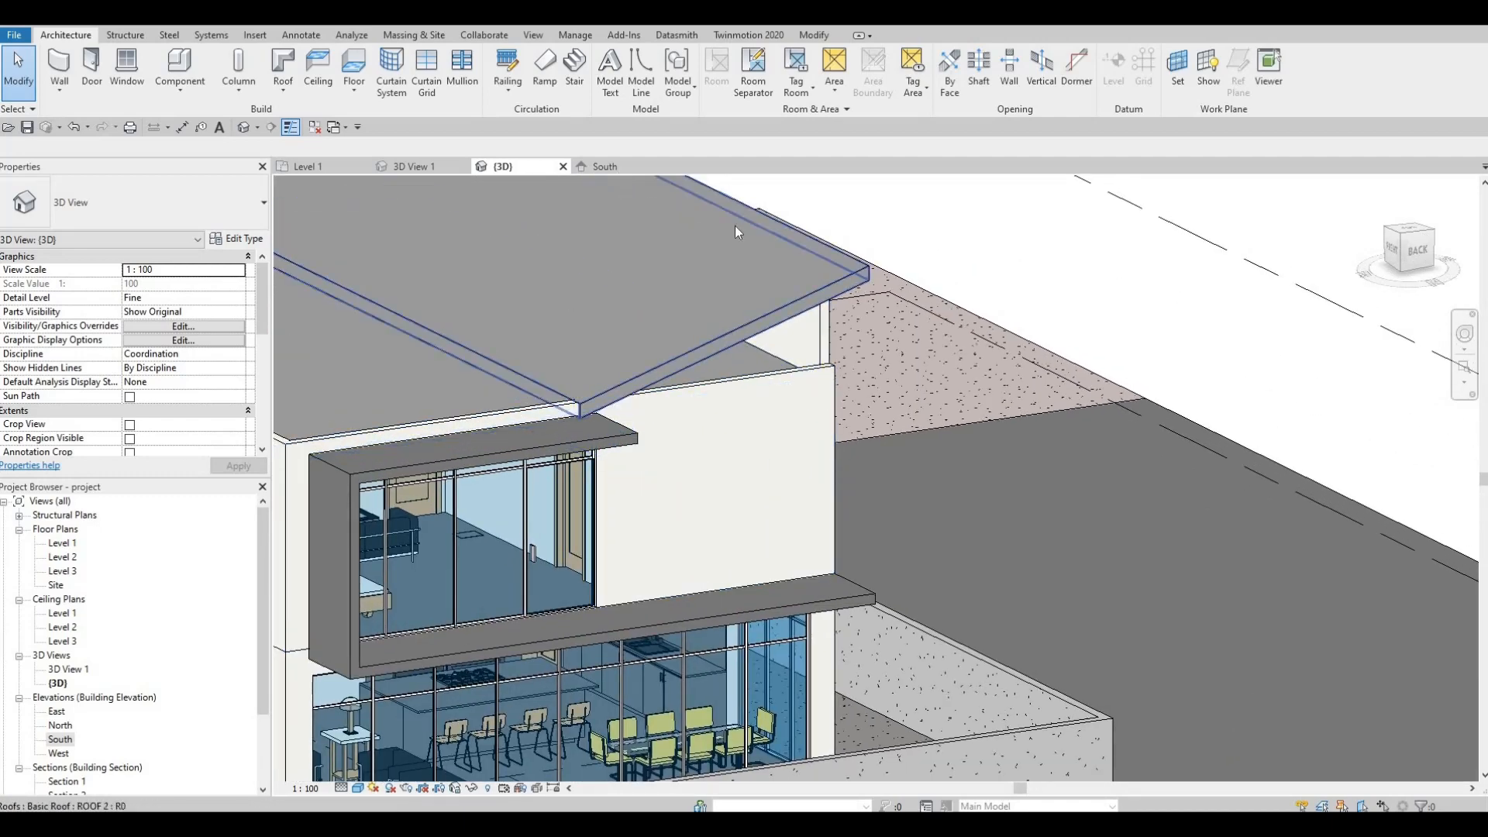
left_click(756, 310)
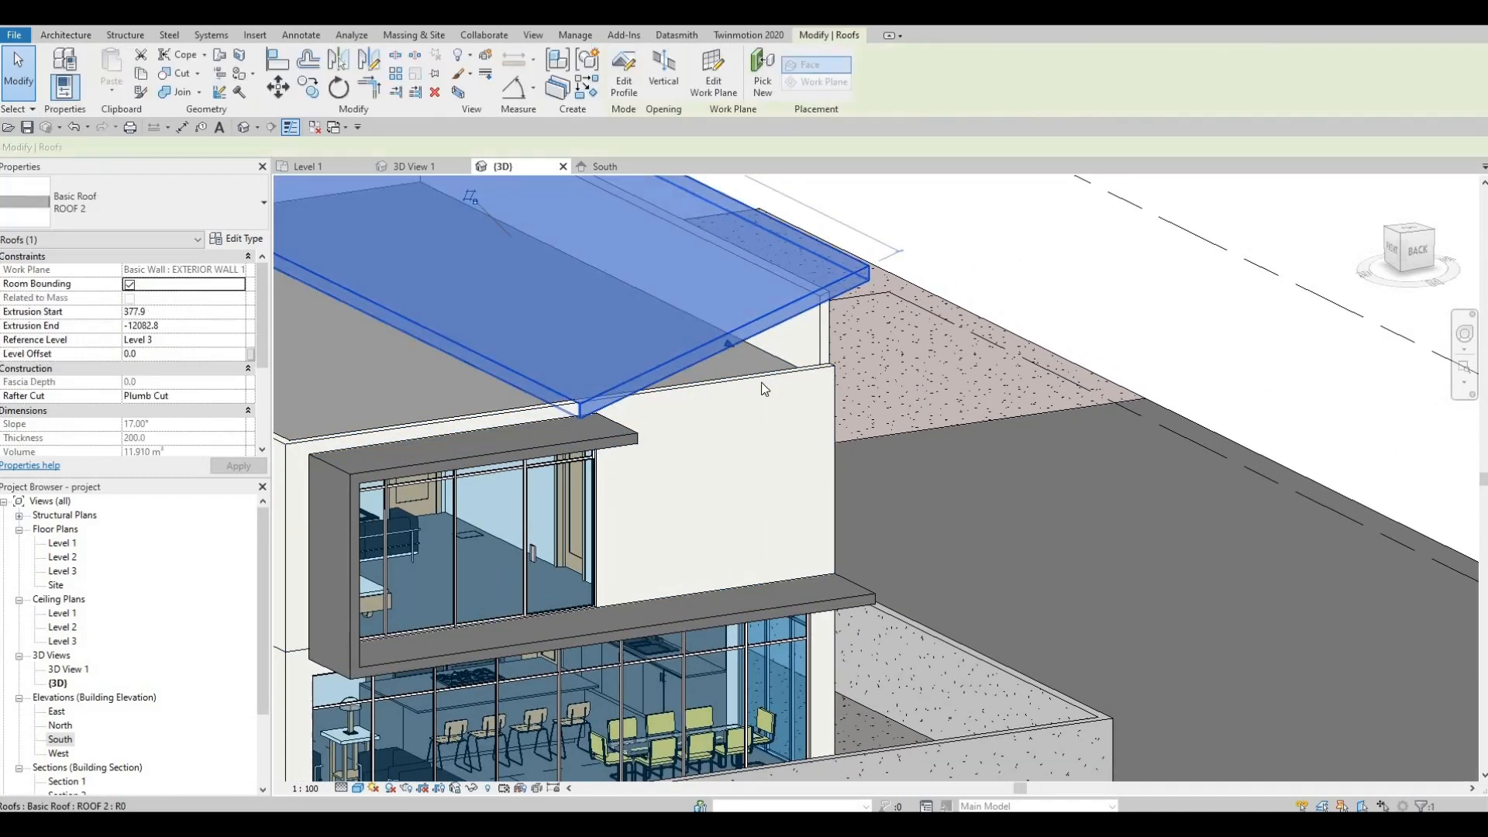
key("Escape")
left_click(763, 344)
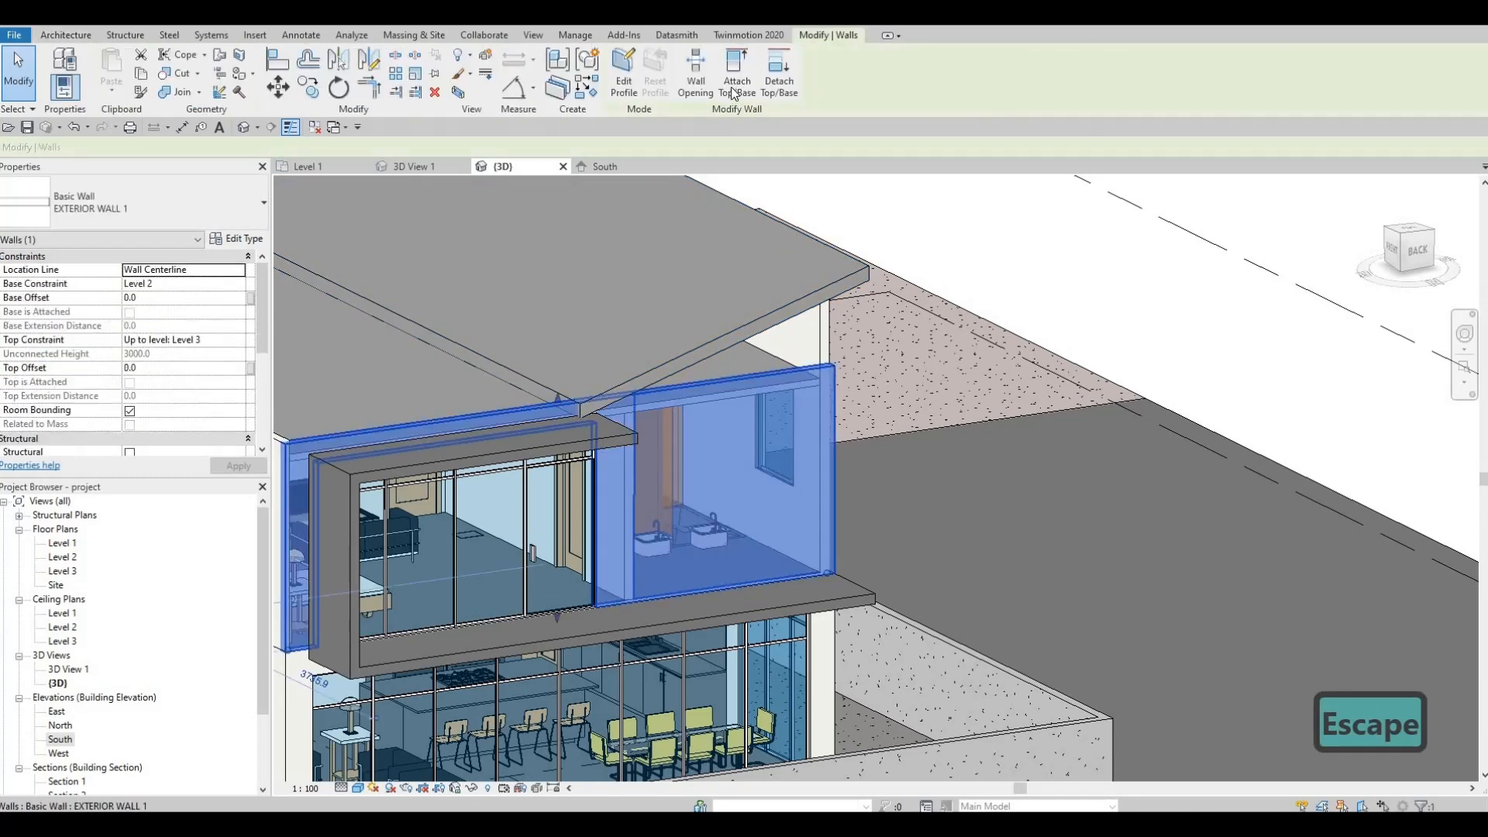
left_click(749, 325)
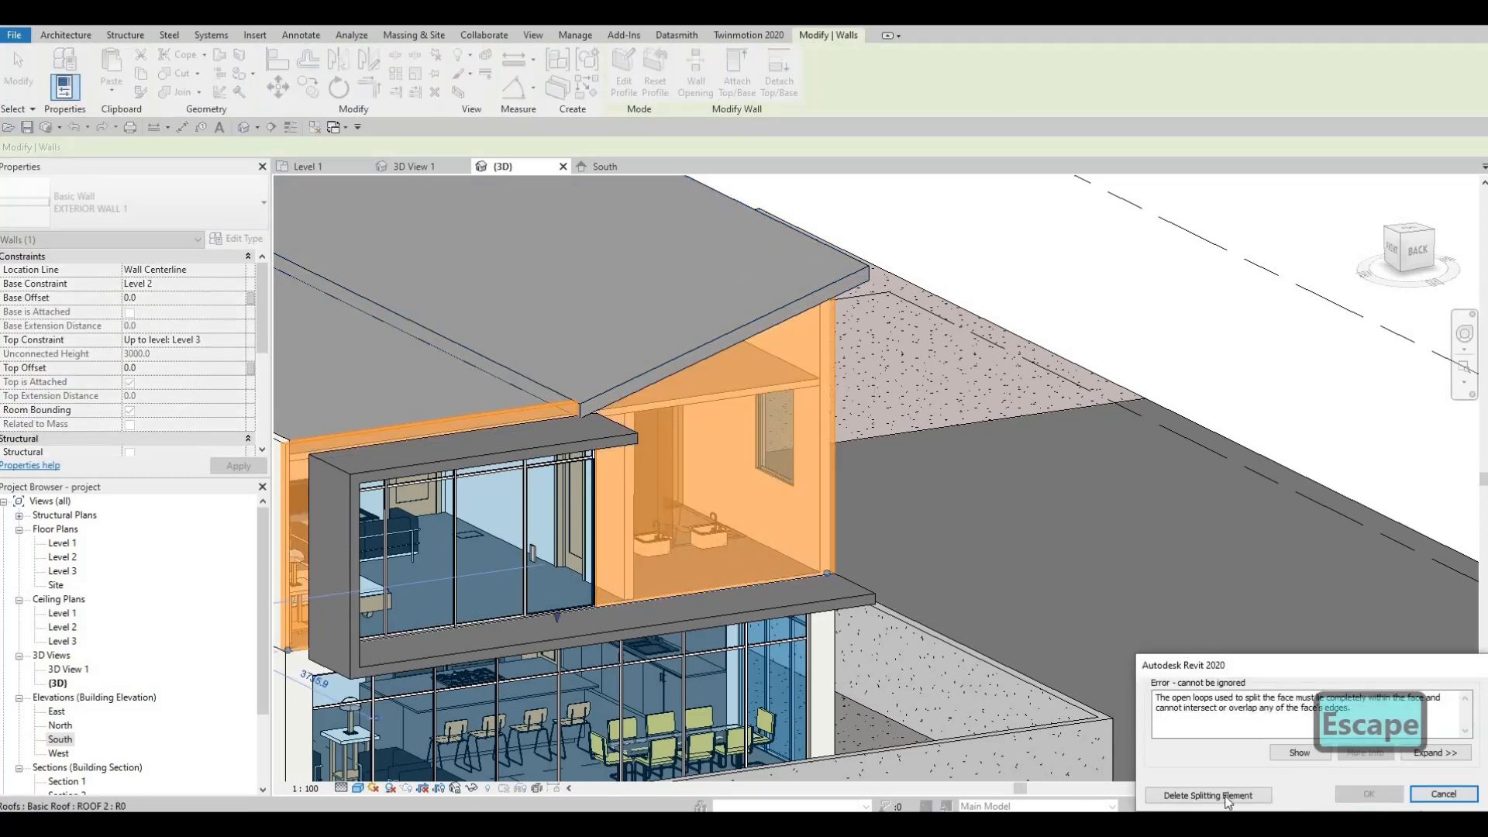
middle_click_drag(756, 613, 944, 612)
key("Escape")
key("Escape")
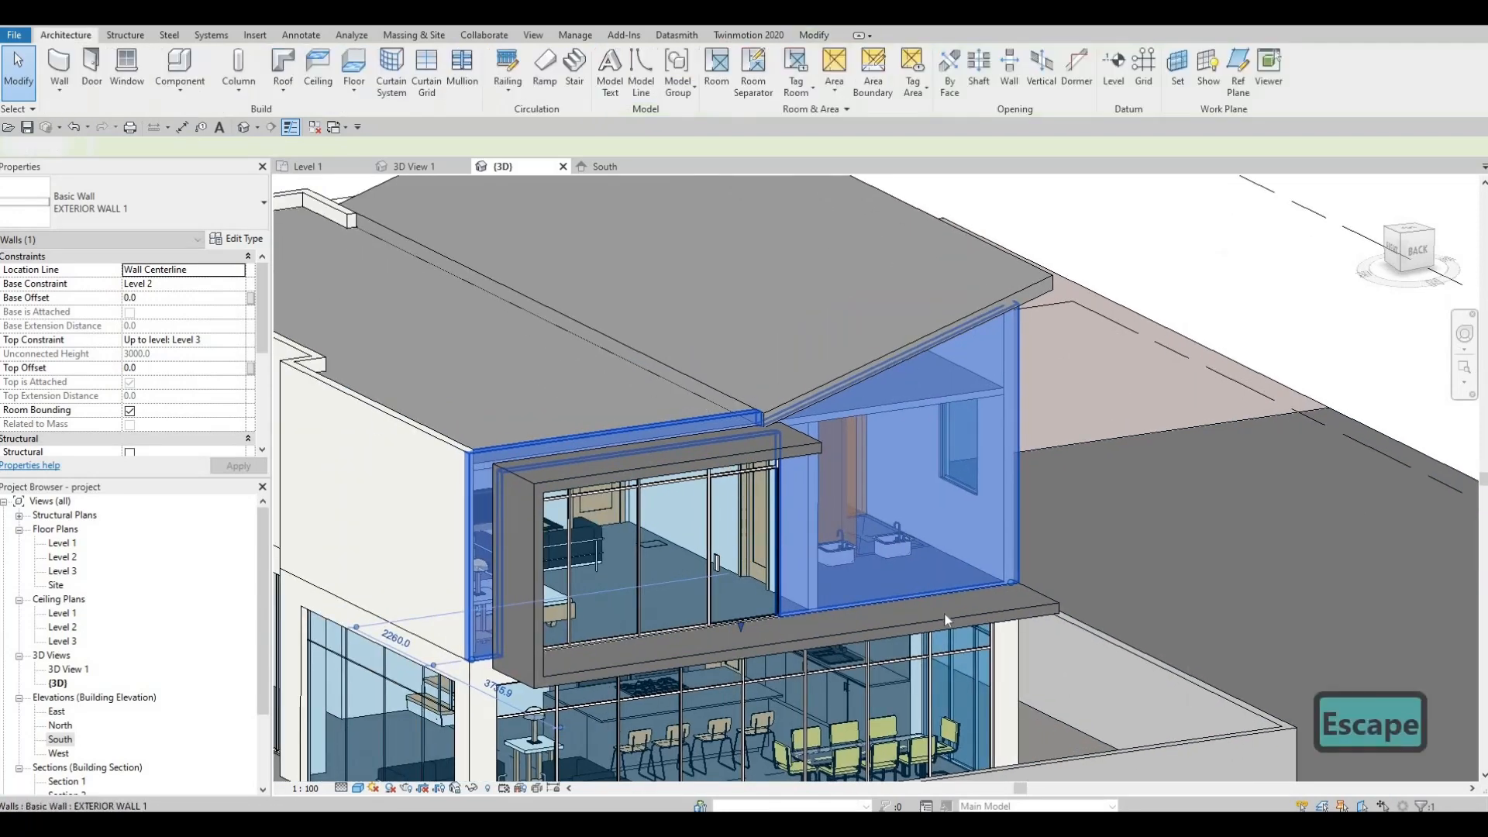
scroll(945, 615, "down", 1)
key("Escape")
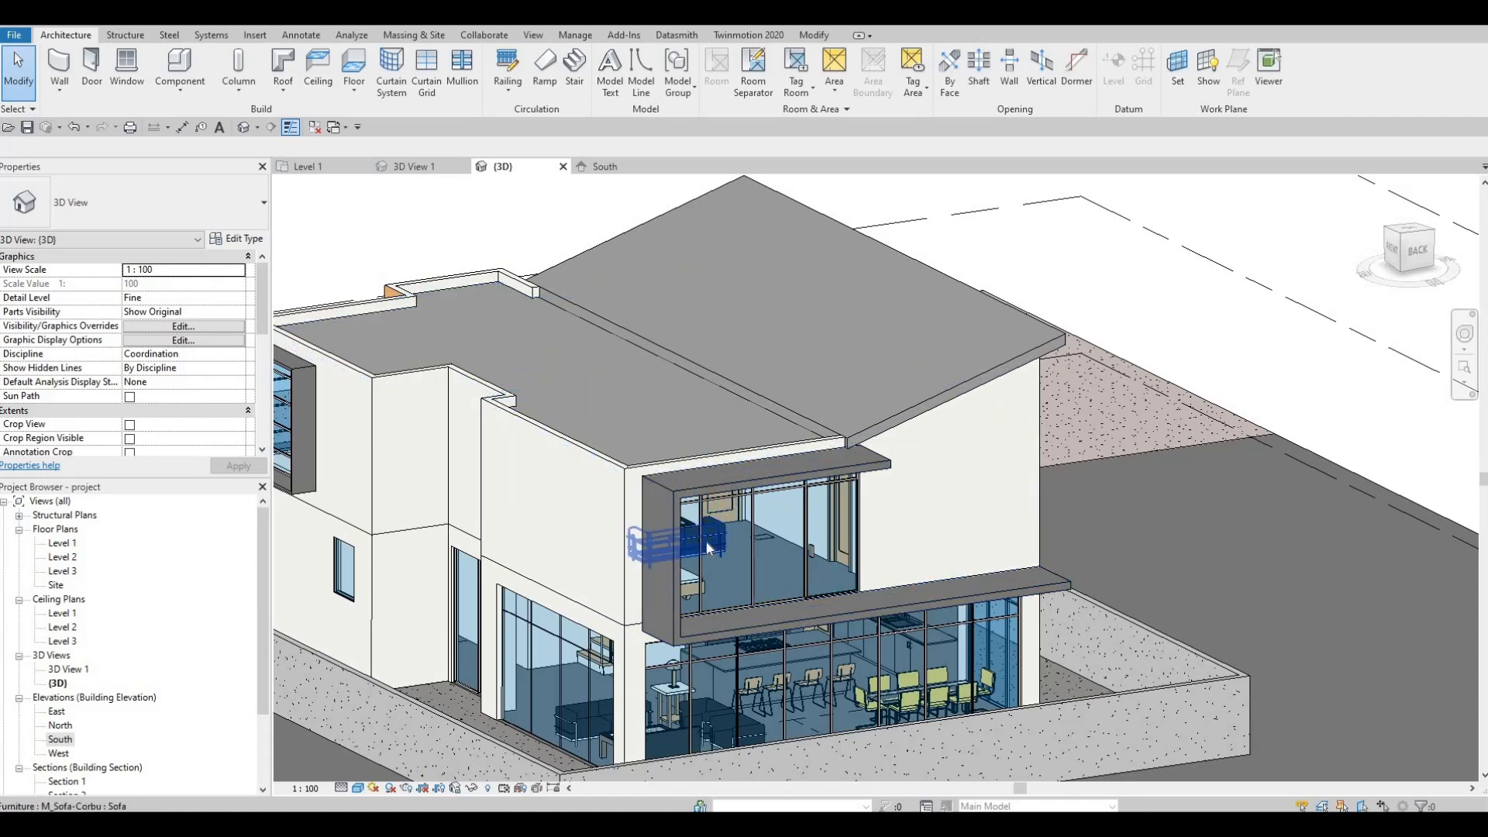
middle_click_drag(614, 437, 593, 413, "shift")
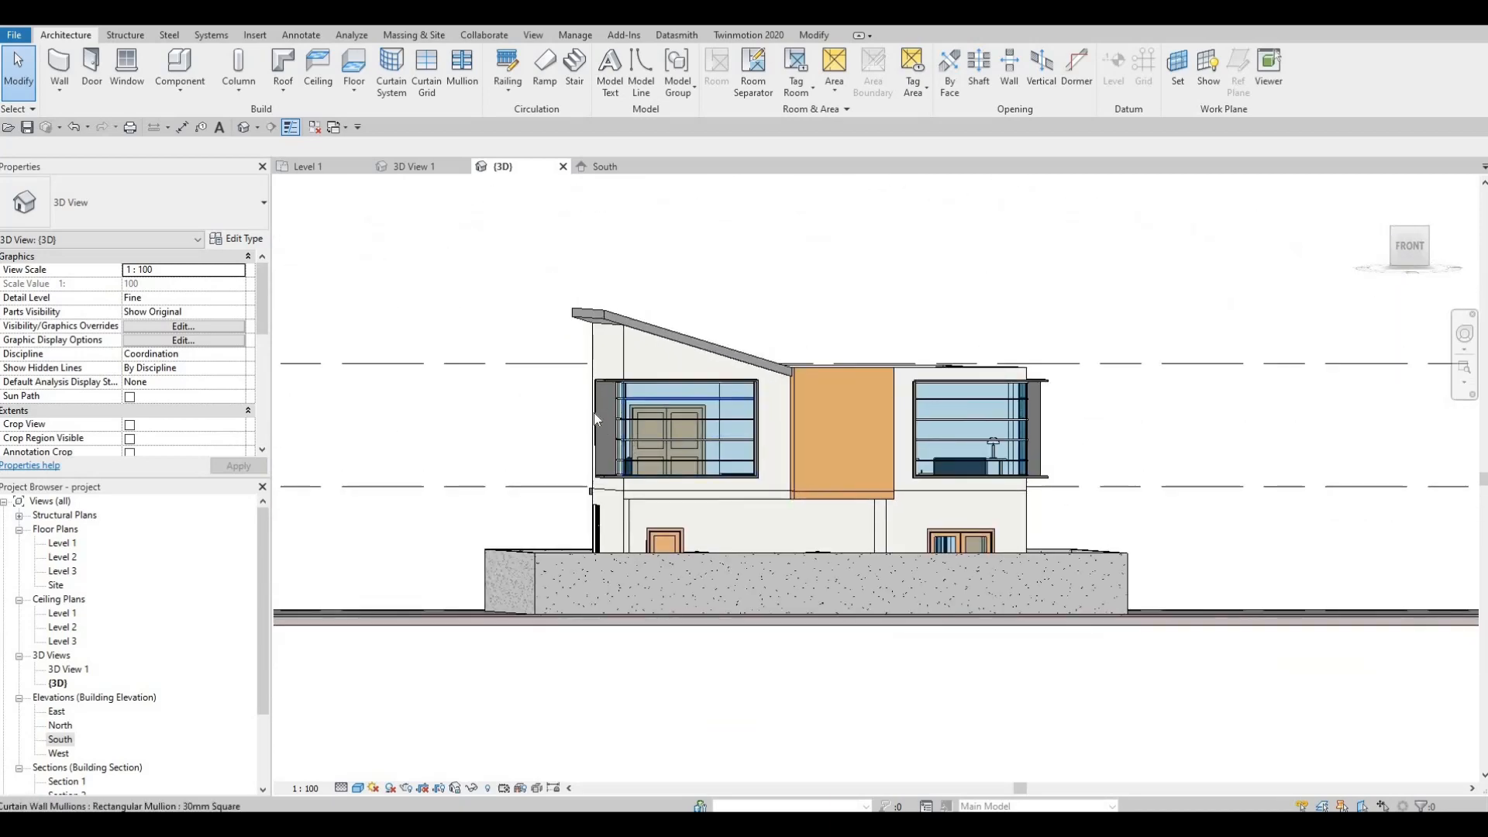
middle_click_drag(749, 435, 745, 392, "shift")
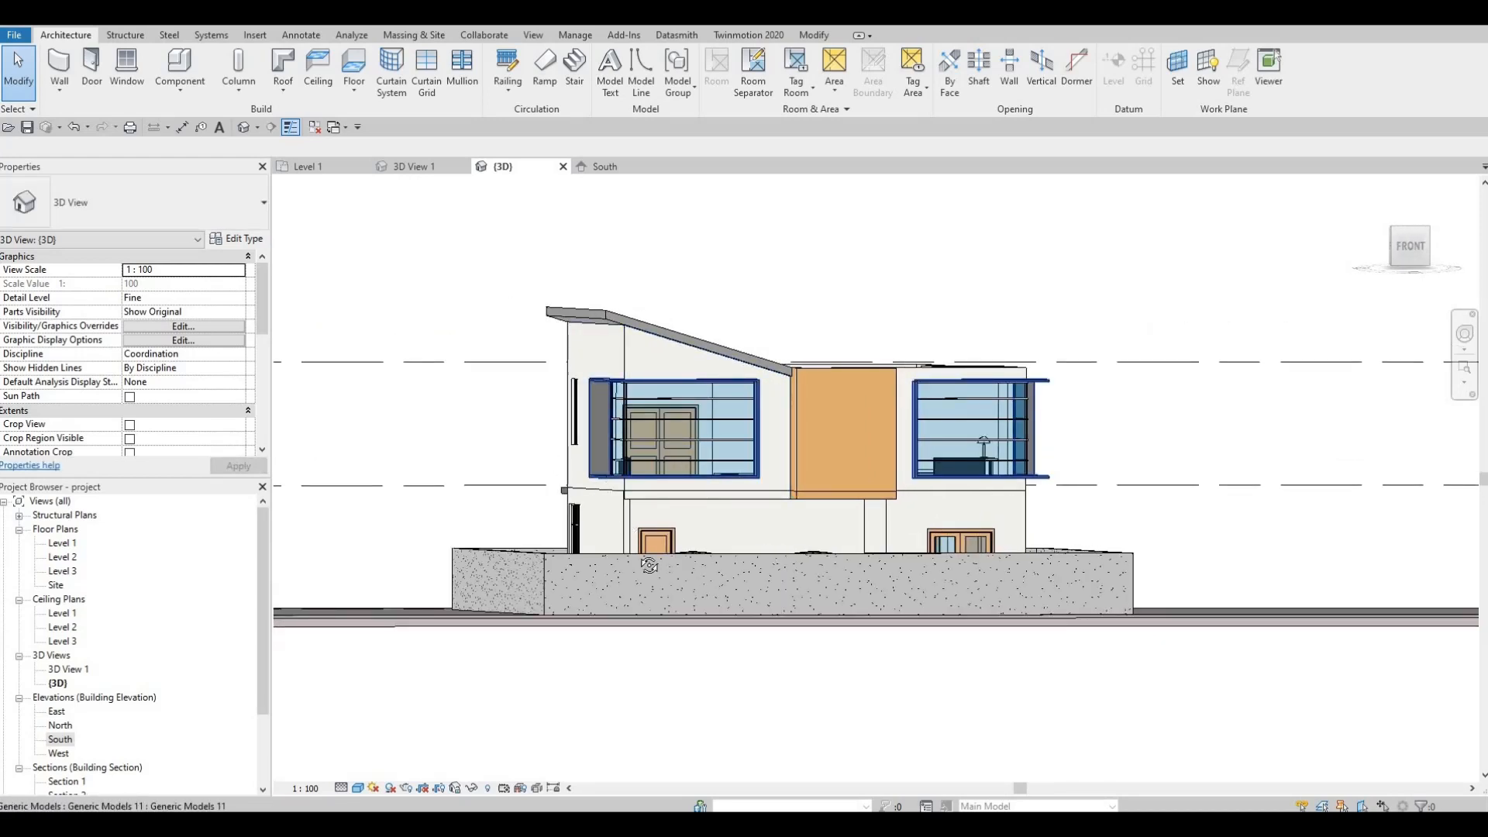
middle_click_drag(610, 424, 591, 378, "shift")
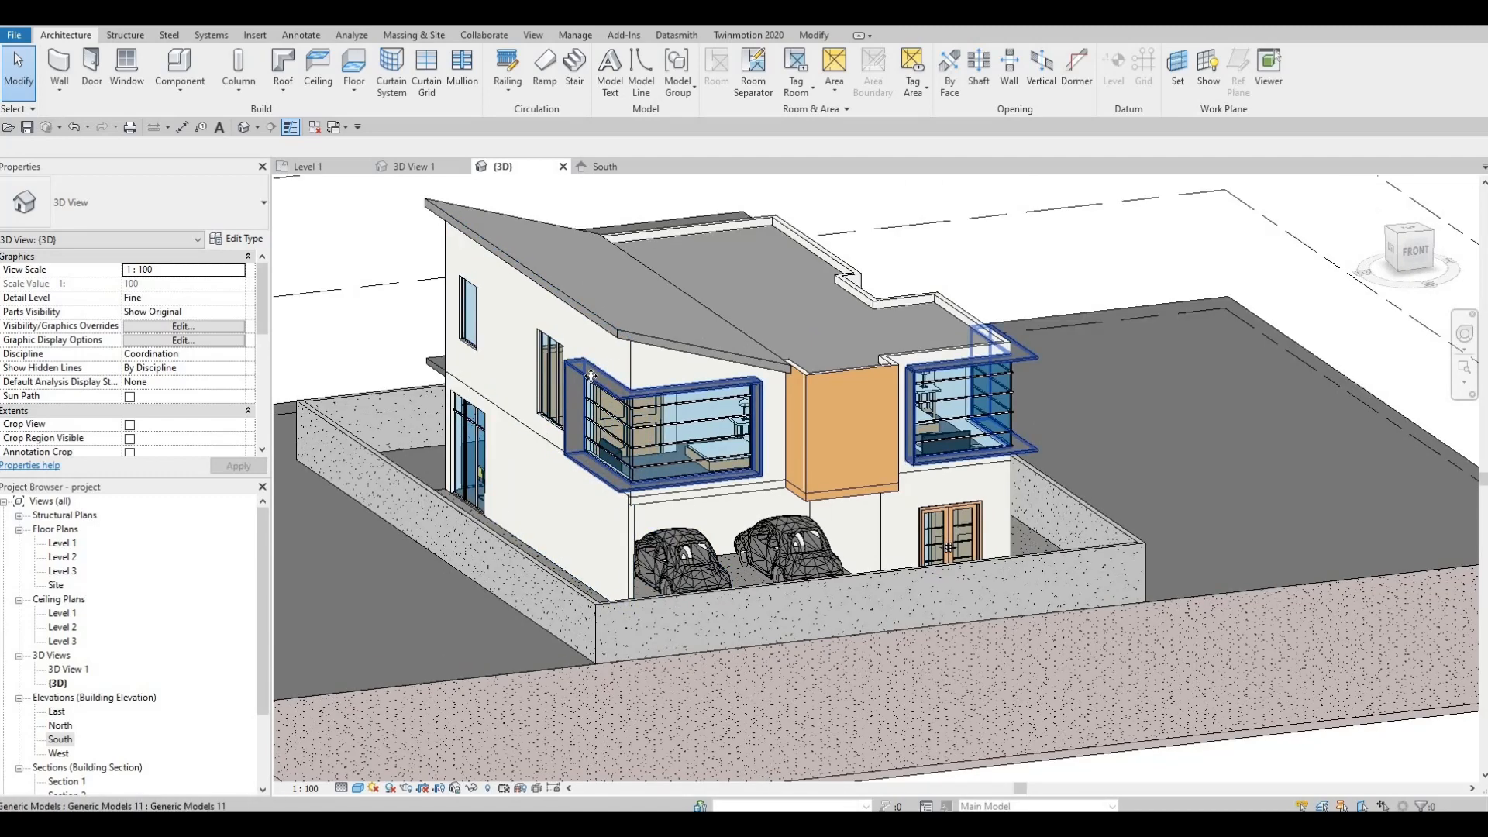
left_click(591, 375)
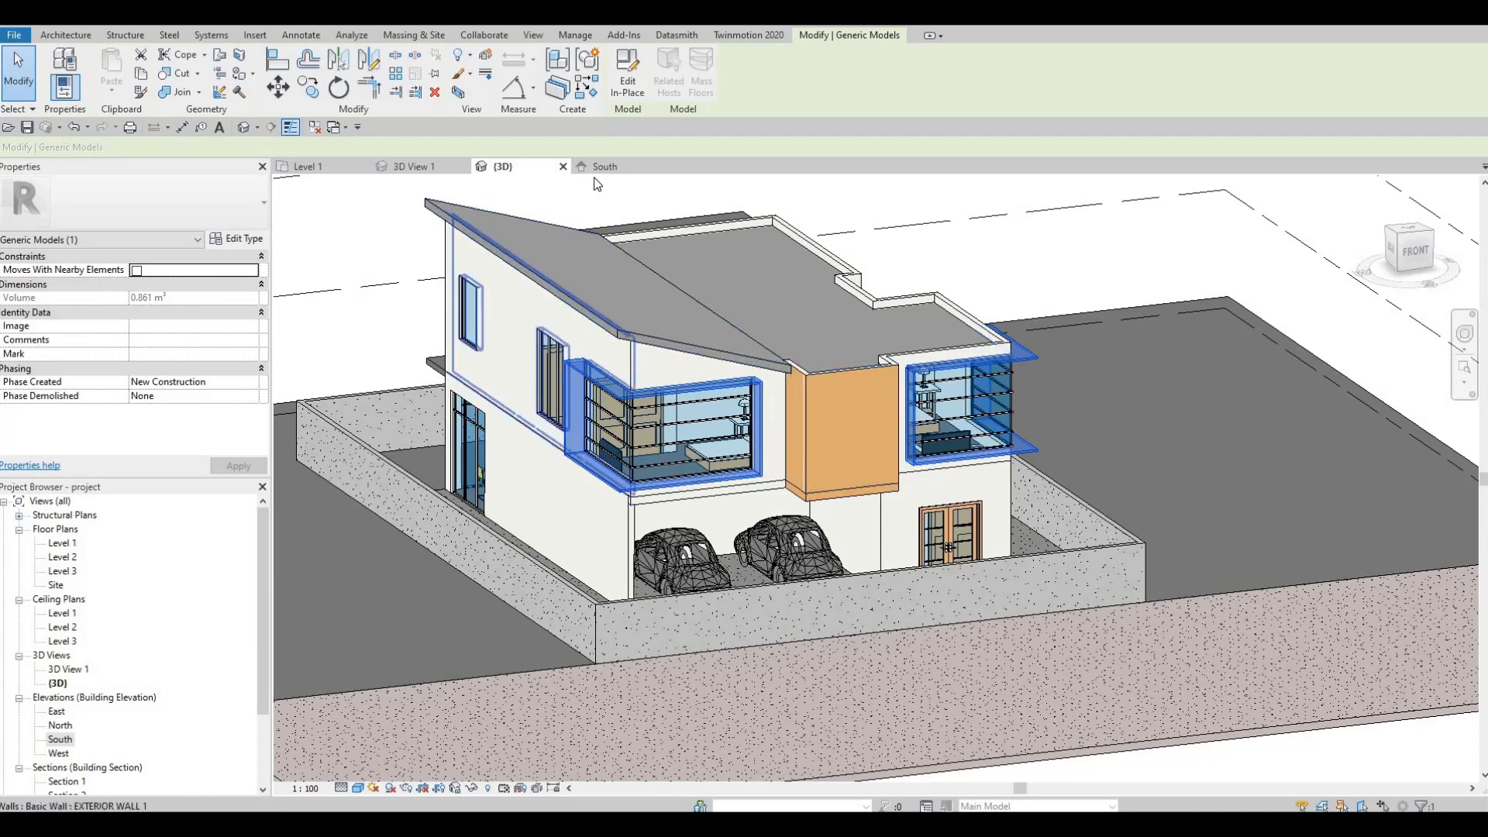
In the South elevation, start a second roof by extrusion on the front exterior wall plane, referenced to Level 3 with 0.0 offset.
key("ctrl+Tab")
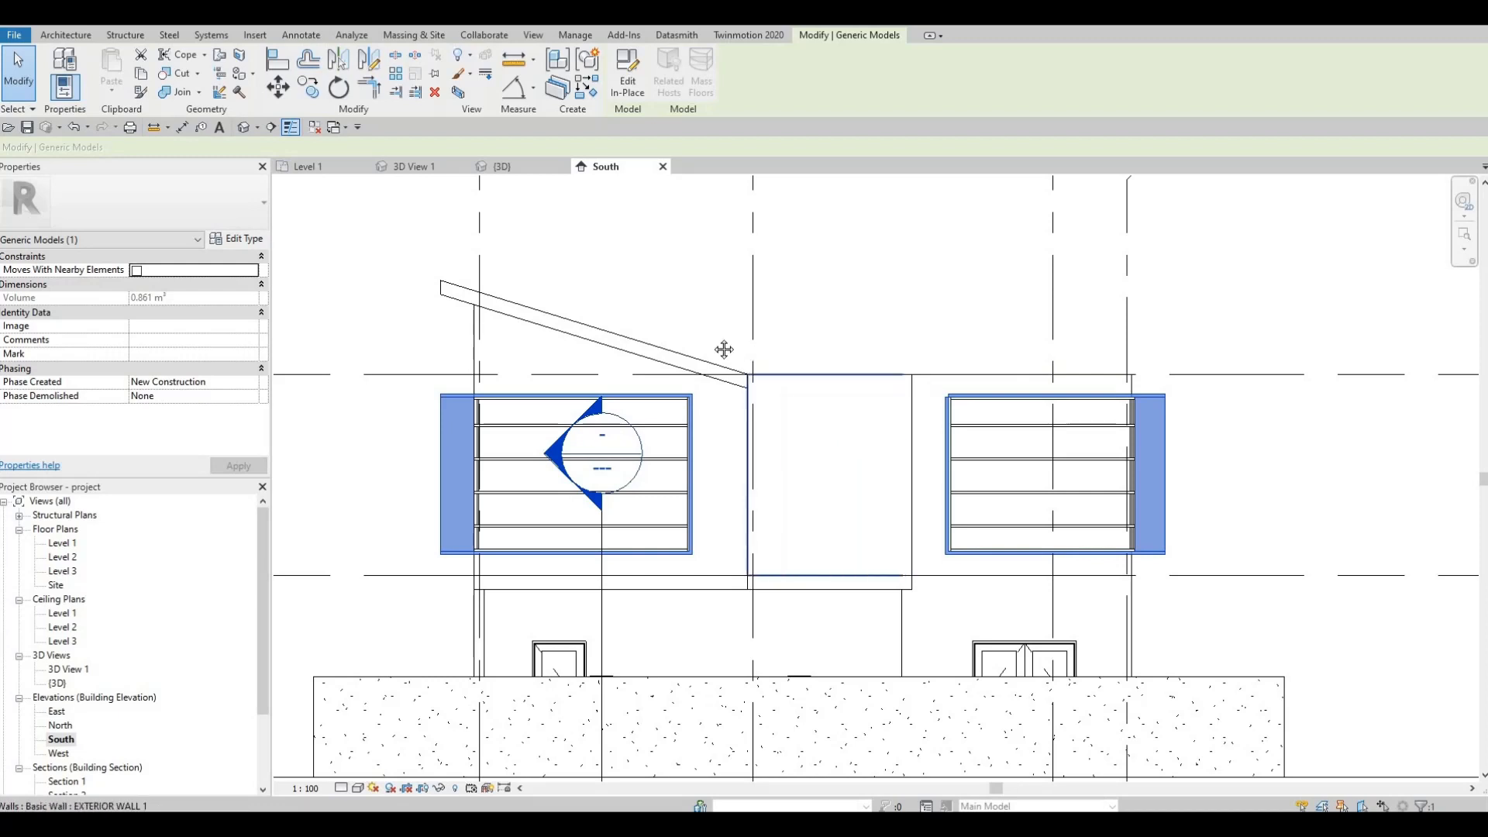
middle_click_drag(714, 332, 610, 196)
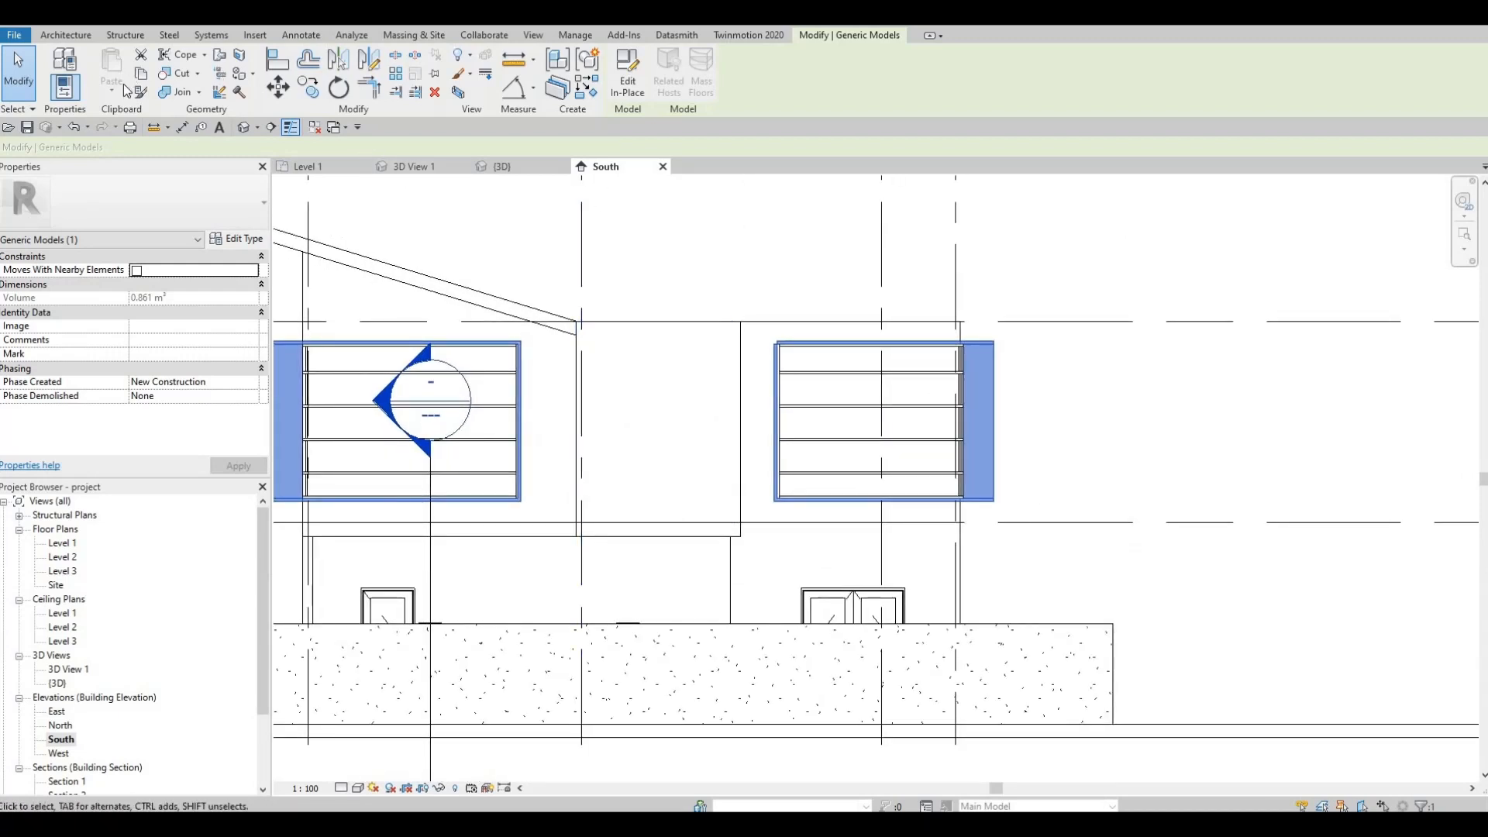
left_click(66, 35)
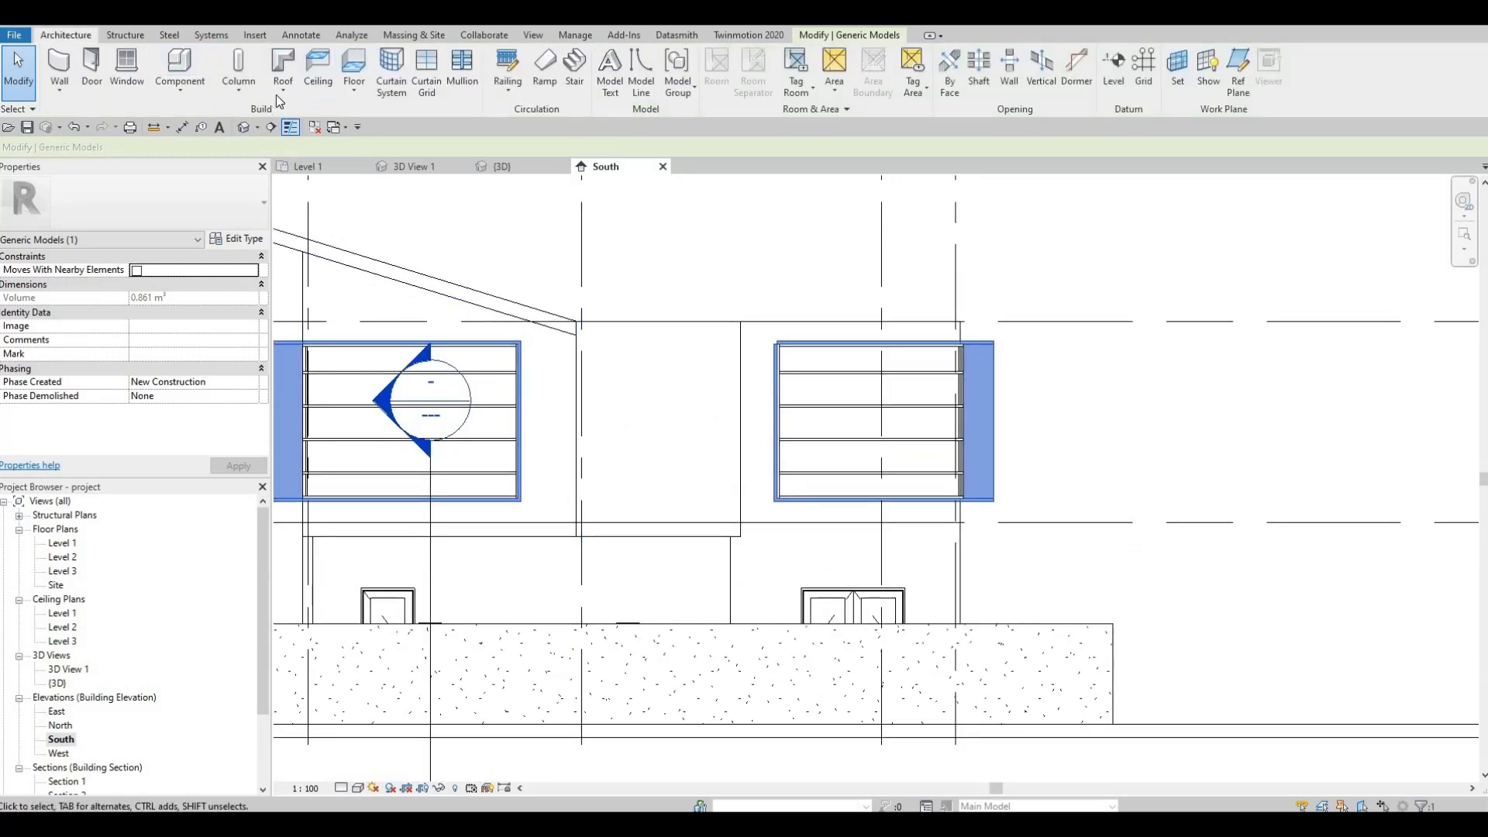
left_click(288, 70)
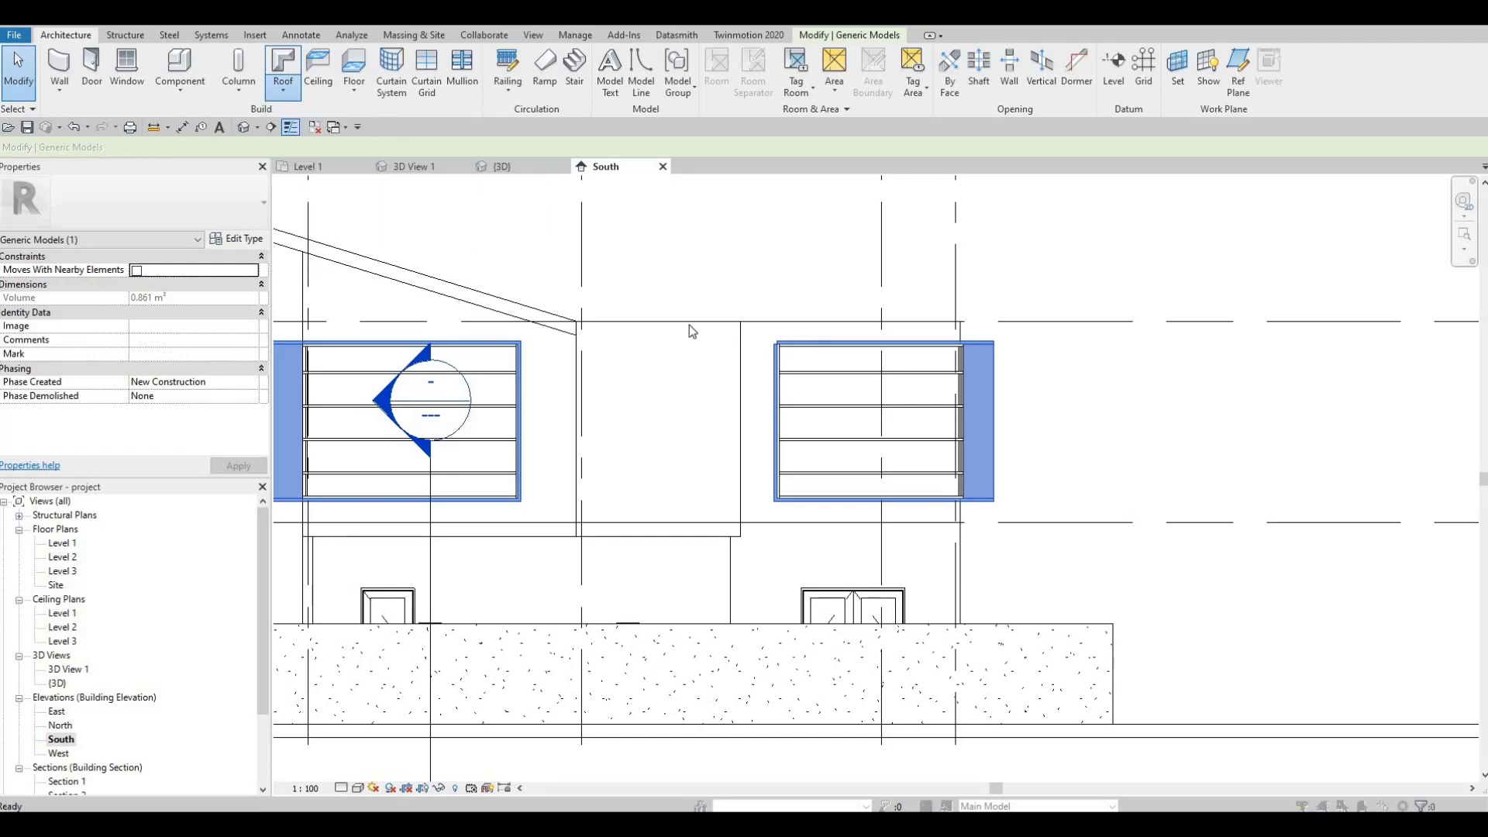
key("Return")
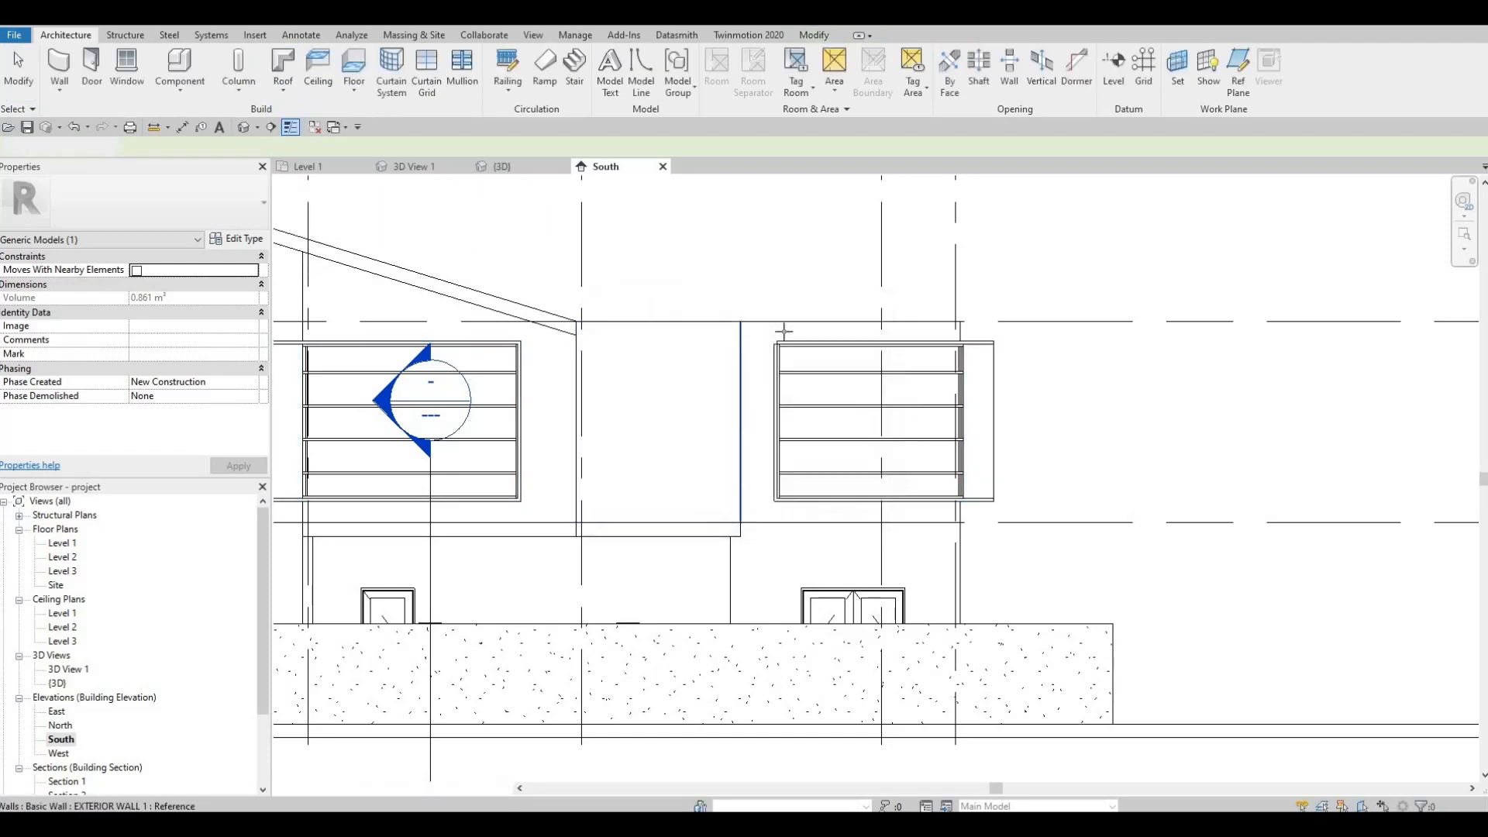
left_click(702, 444)
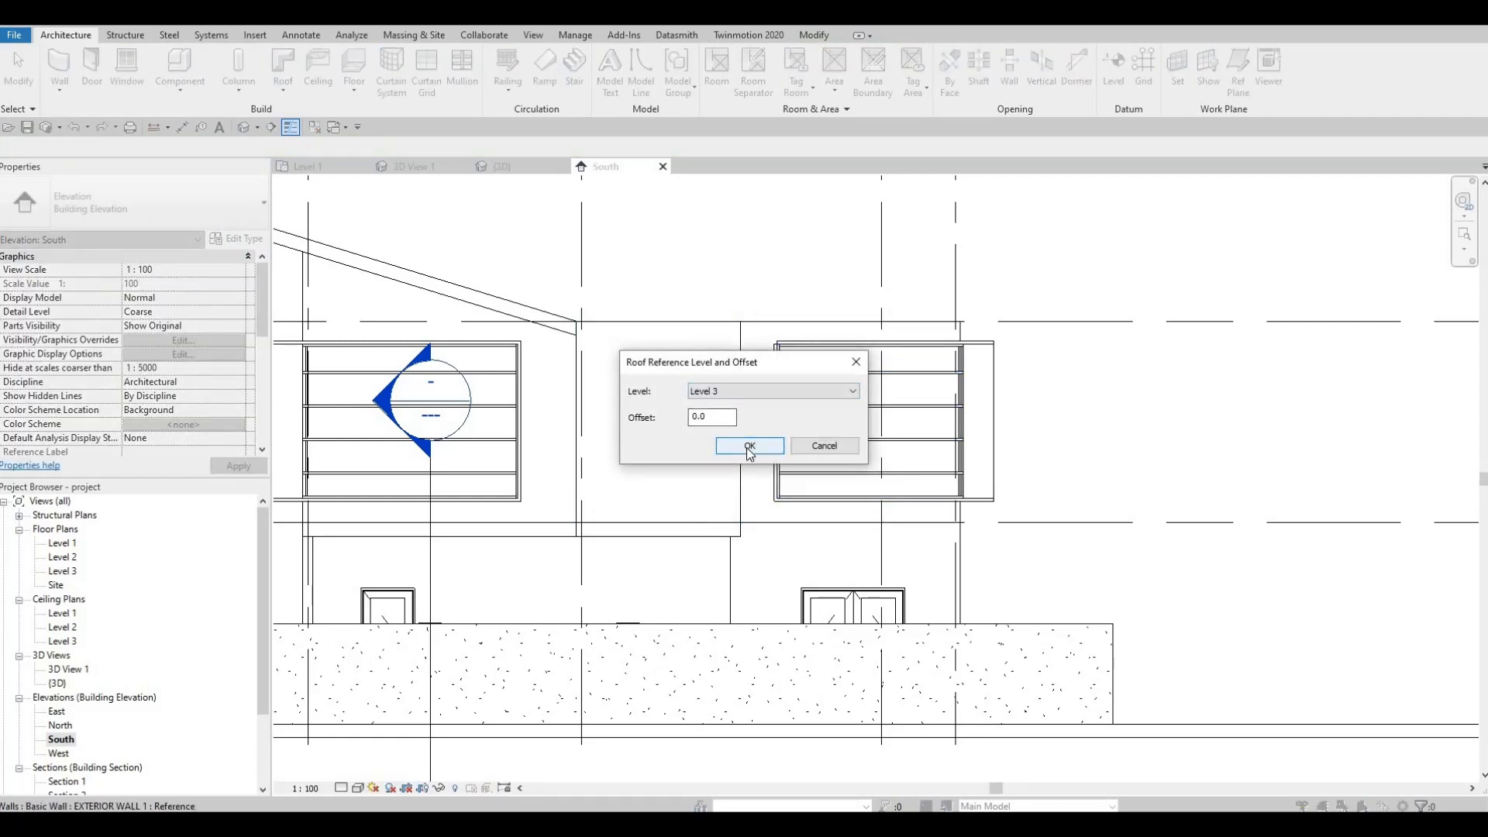
left_click(738, 445)
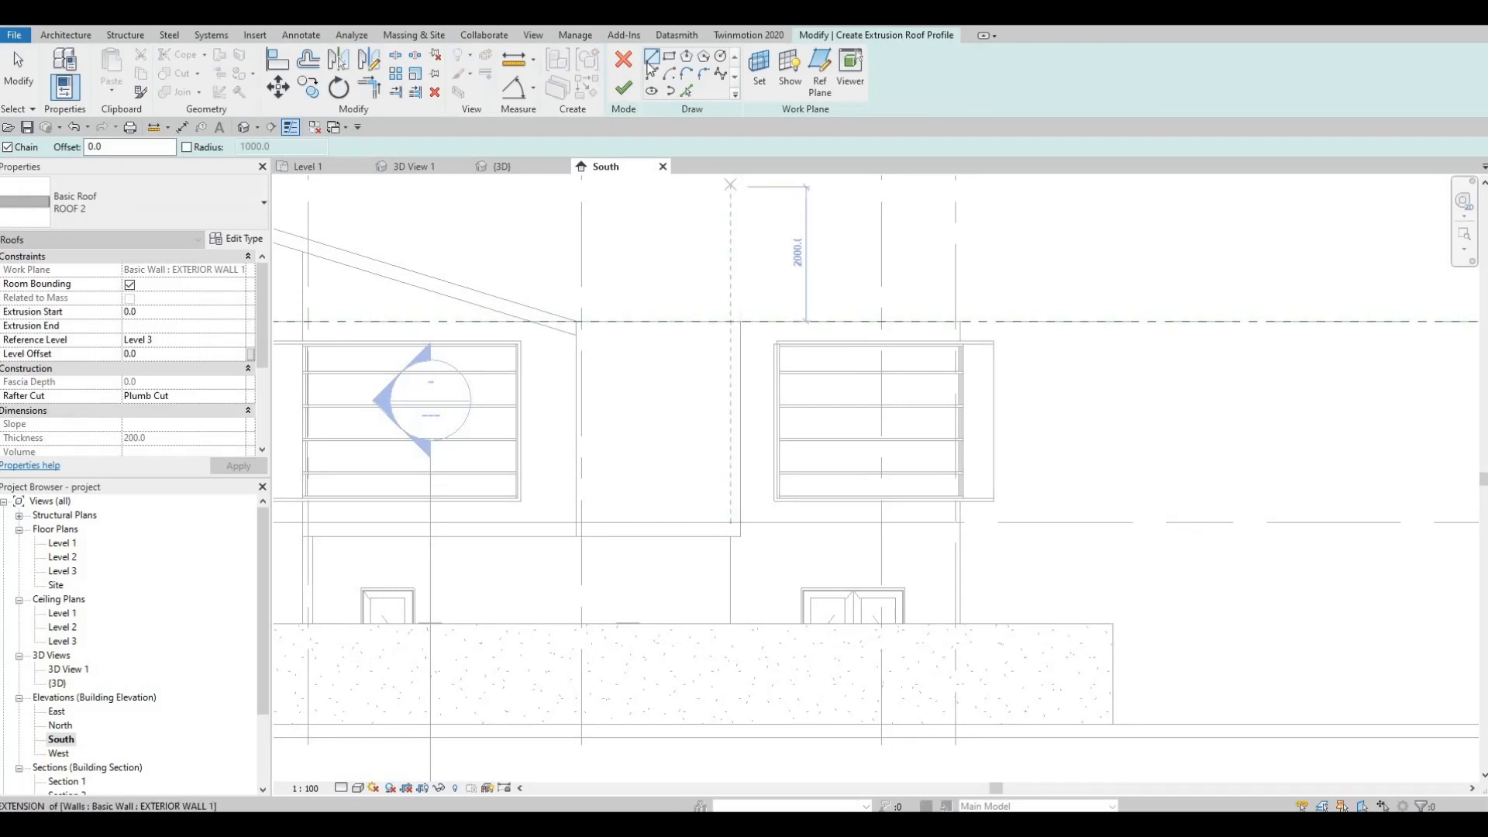
Sketch a profile line about 4200 mm long from the wall corner at Level 3, rising outward past grid 4.
left_click(741, 321)
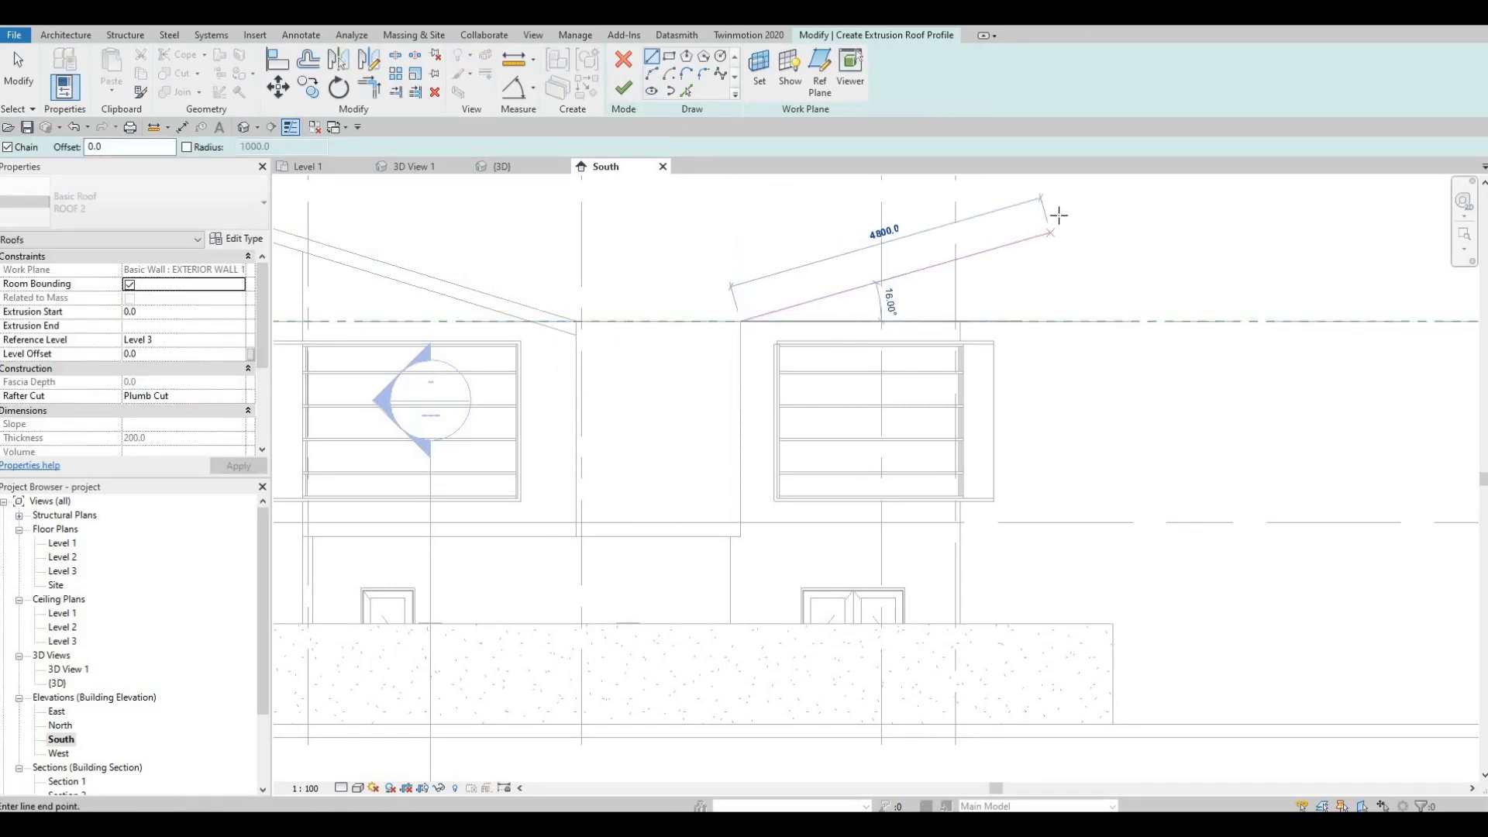
scroll(1070, 226, "down", 1)
middle_click_drag(1070, 226, 1049, 329)
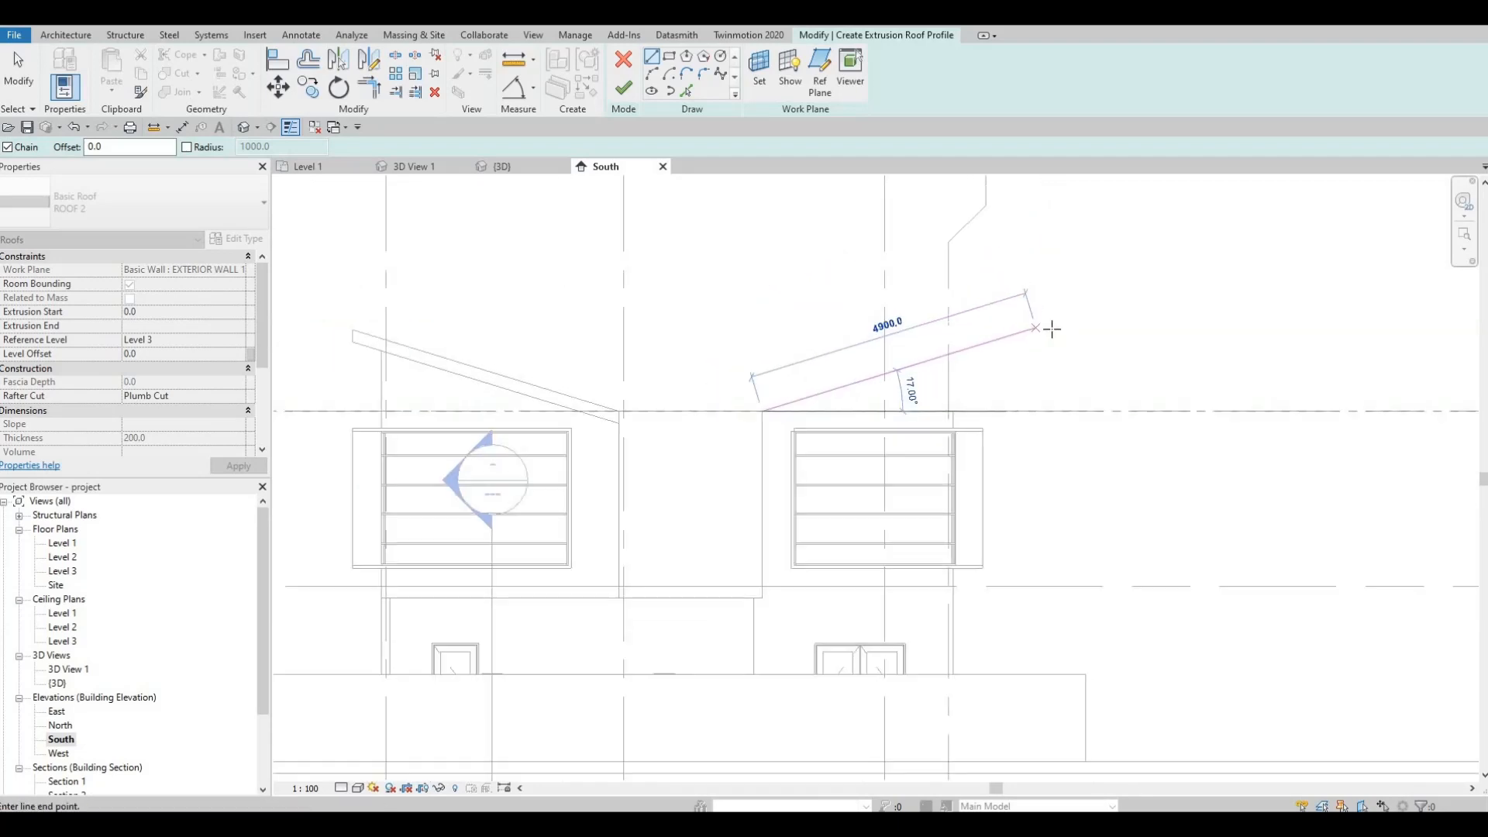
left_click(997, 362)
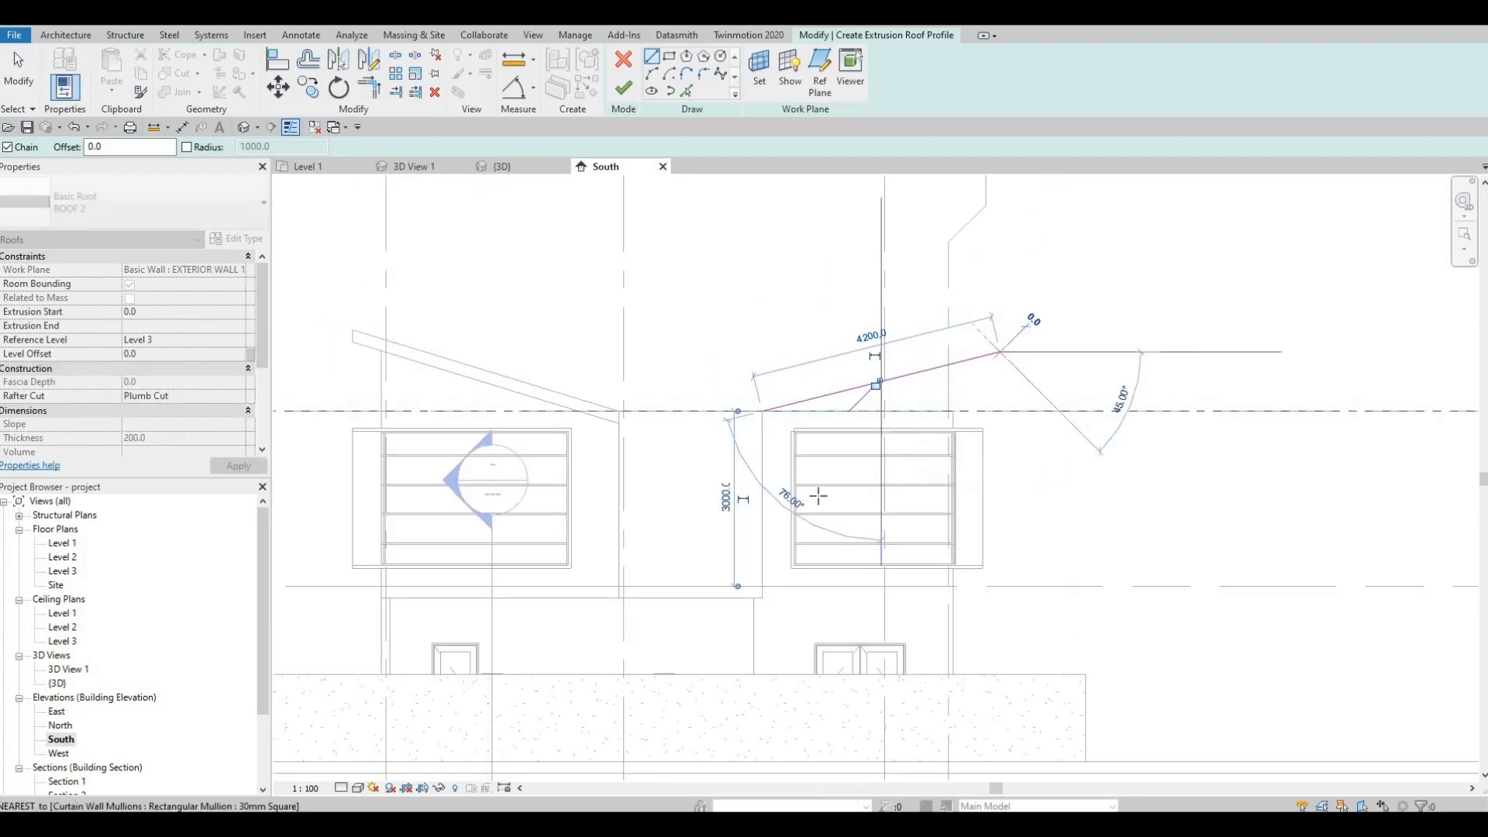
Set the sloped profile line's angle from the vertical to 73 degrees.
key("Escape")
key("Escape")
left_click(820, 398)
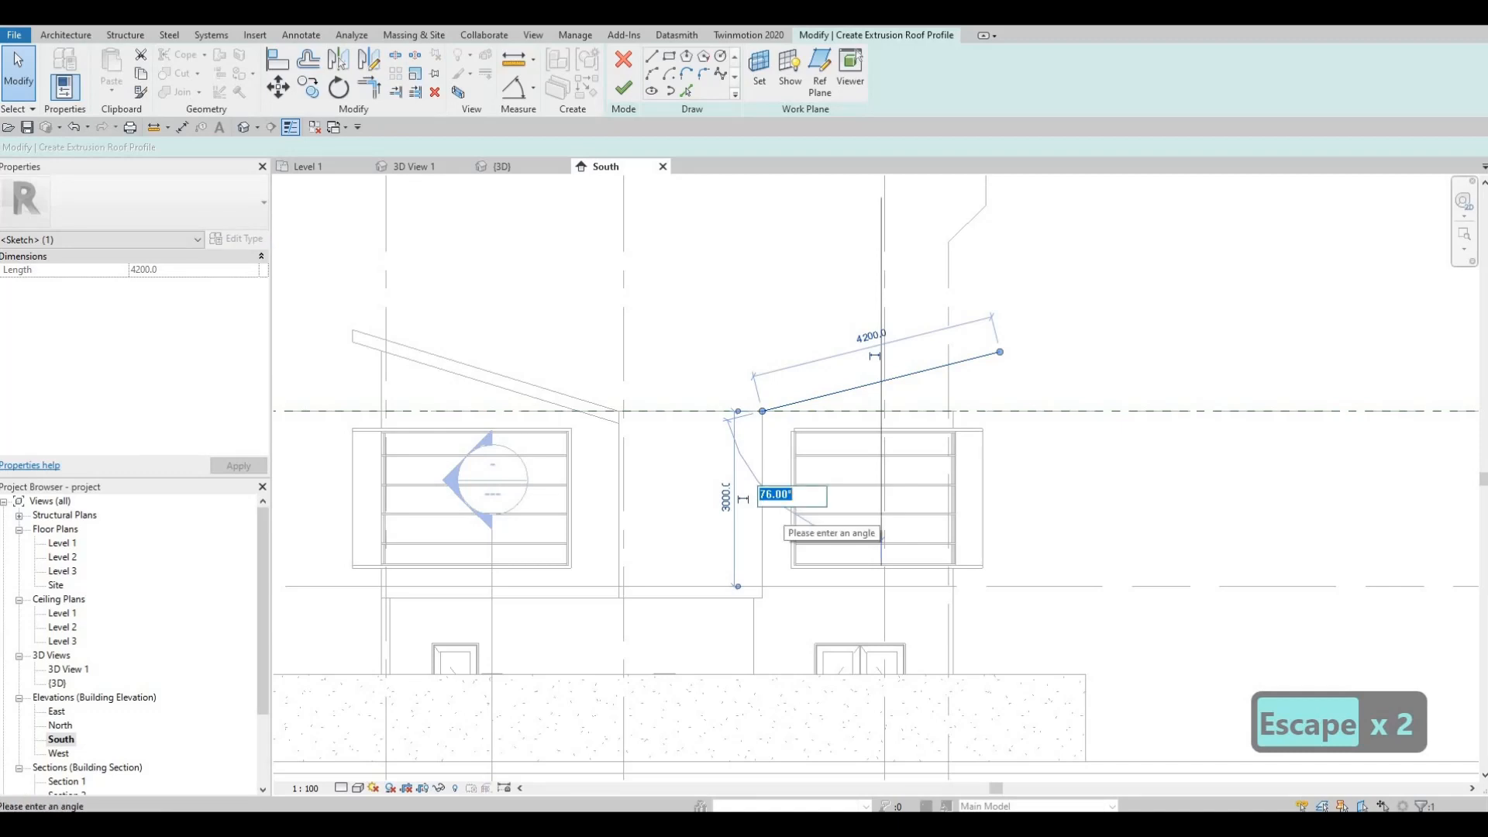
type("73")
key("Return")
key("Escape")
key("Escape")
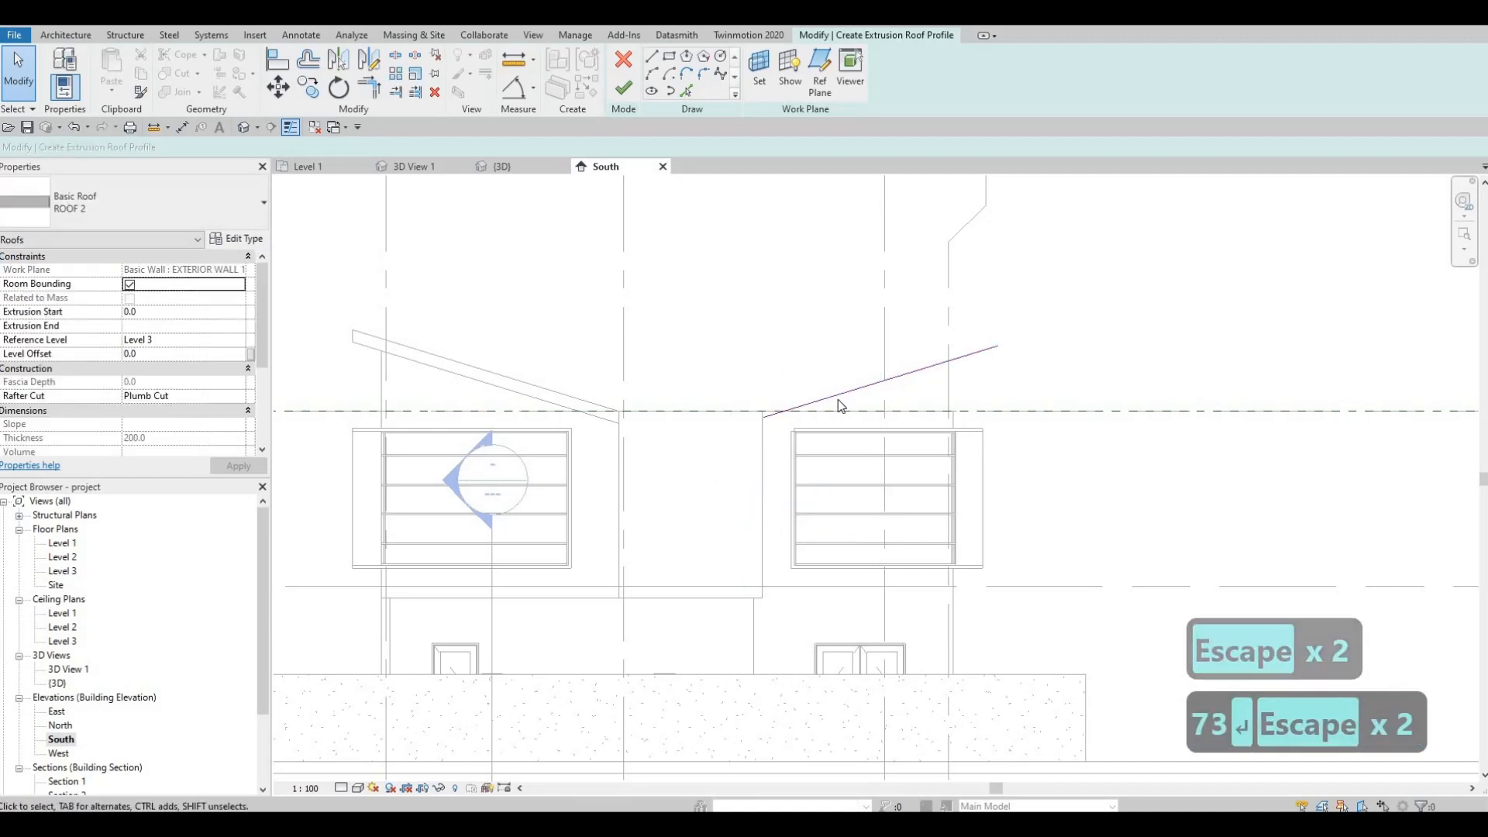
Move the sloped profile line so its lower end sits on the wall corner at Level 3.
scroll(830, 403, "up", 3)
left_click(808, 397)
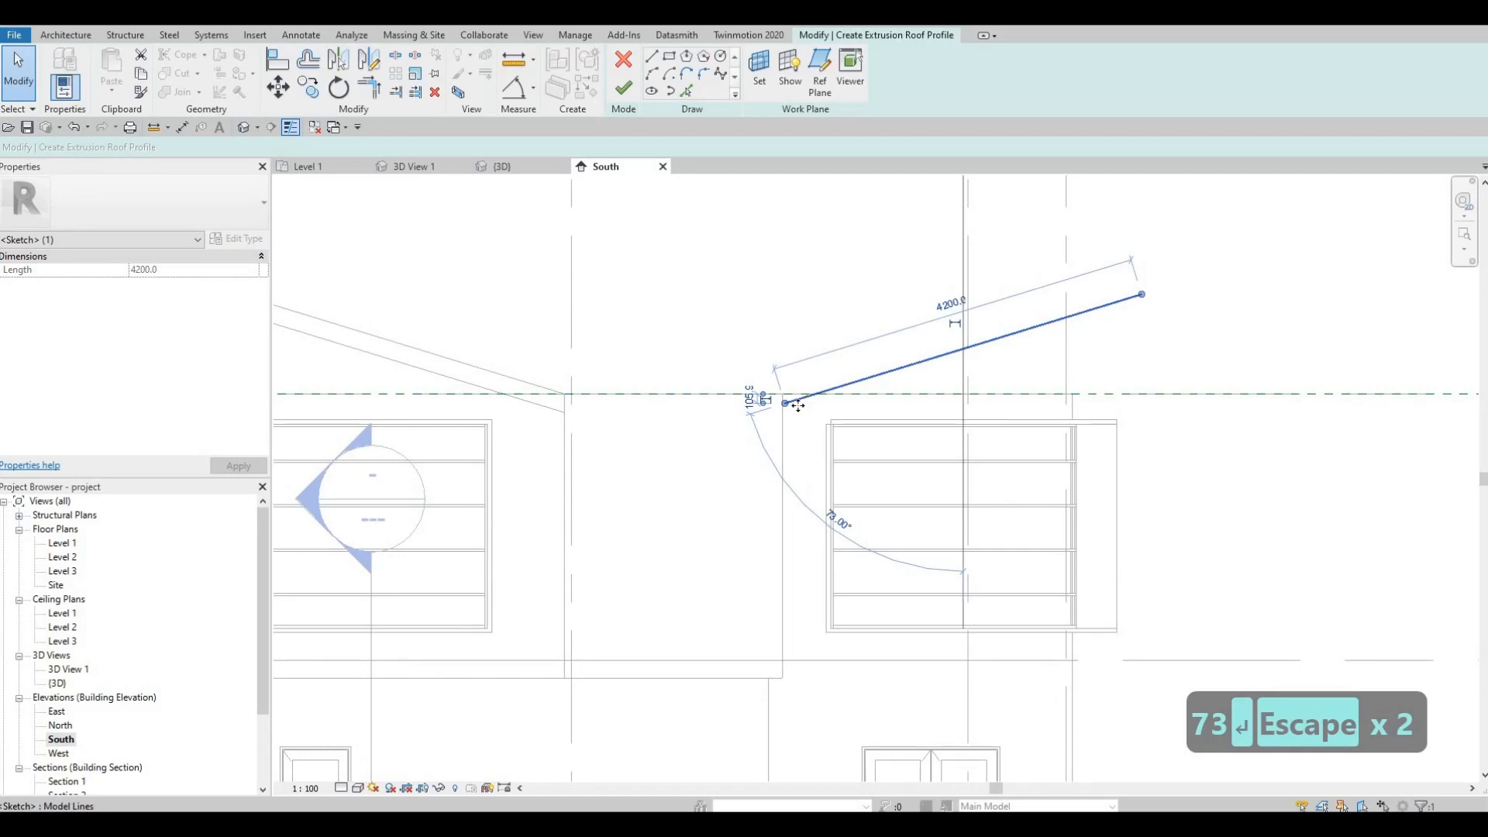
key("m")
key("v")
scroll(787, 414, "up", 2)
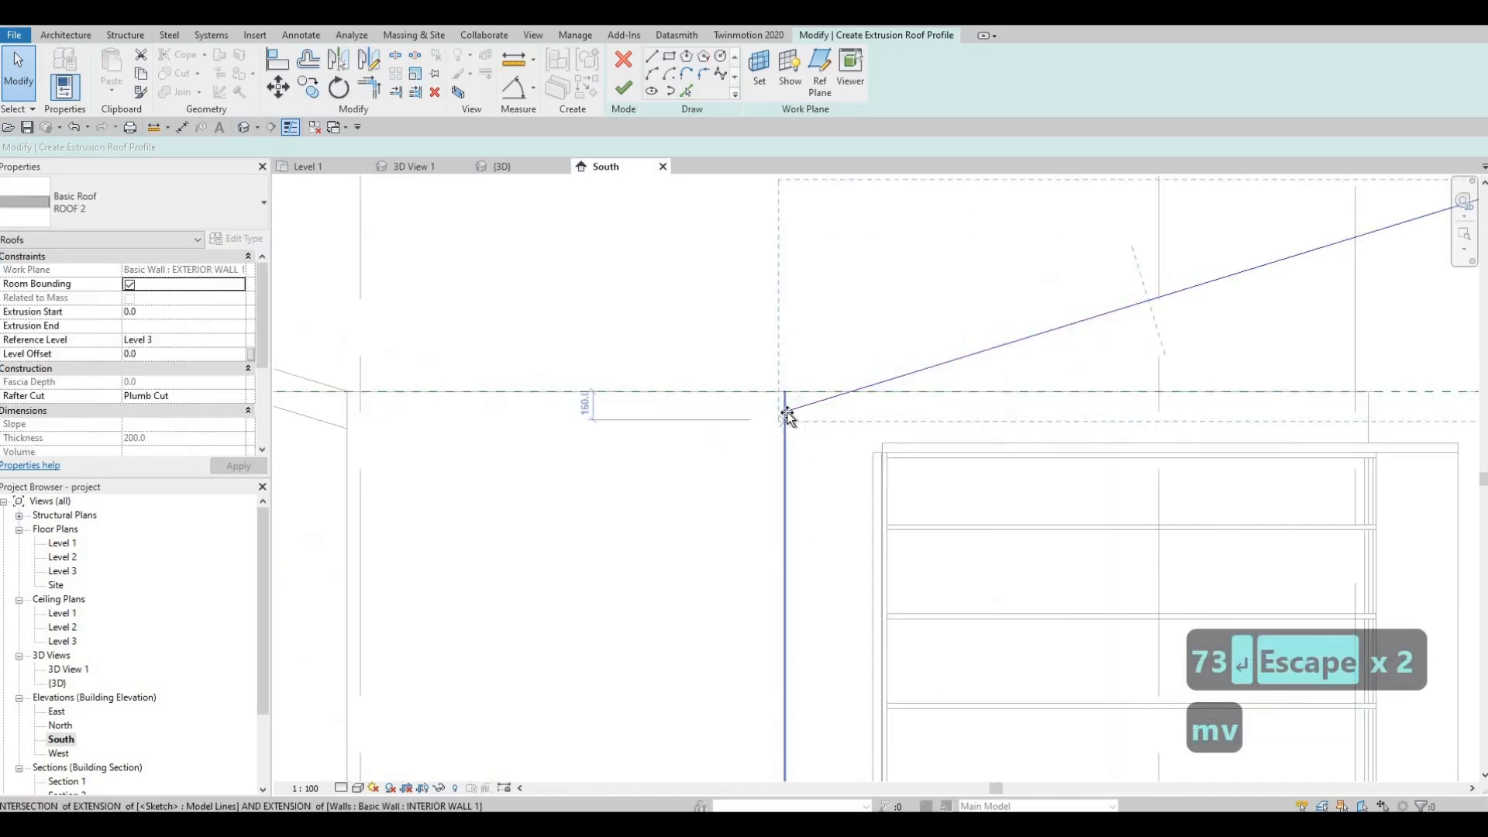
key("Tab")
key("Tab")
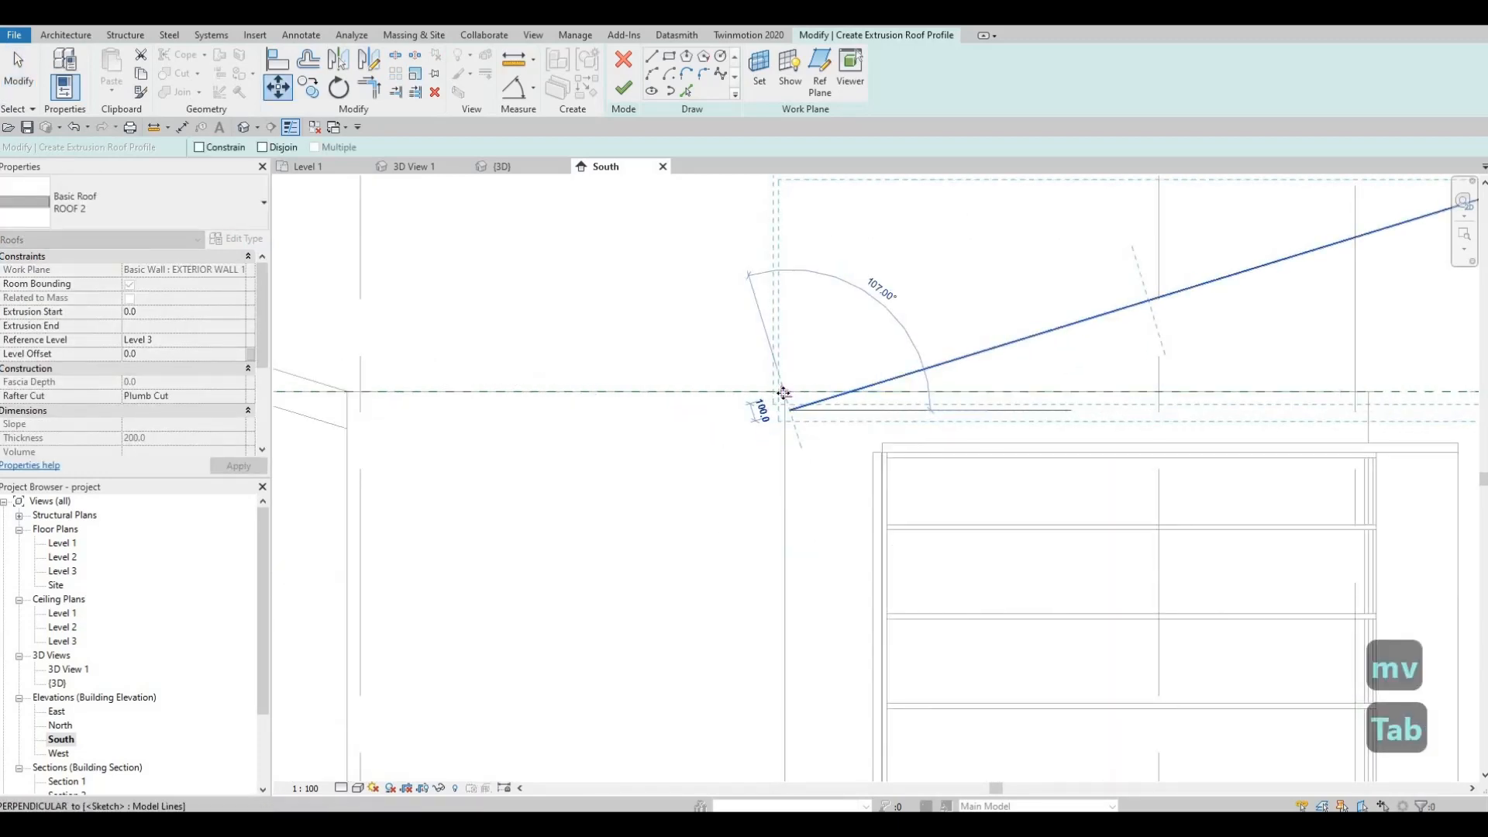
key("Escape")
scroll(784, 486, "down", 2)
scroll(784, 486, "down", 3)
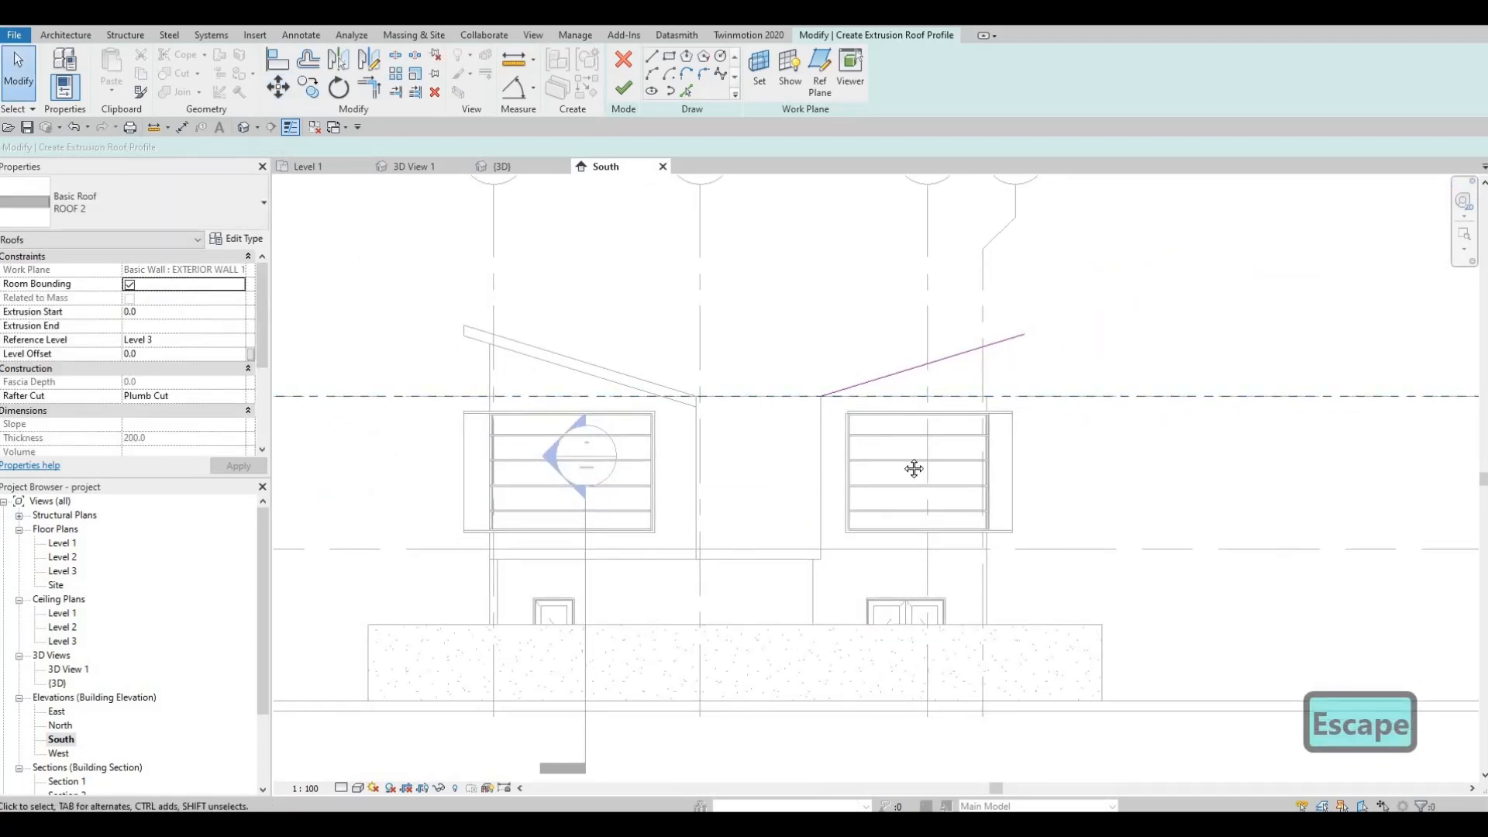
Align the upper end of the profile line with the outer edge of the corner window's frame near grid 4.
middle_click_drag(914, 468, 858, 522)
middle_click_drag(980, 413, 926, 442)
key("Escape")
key("Escape")
left_click(985, 388)
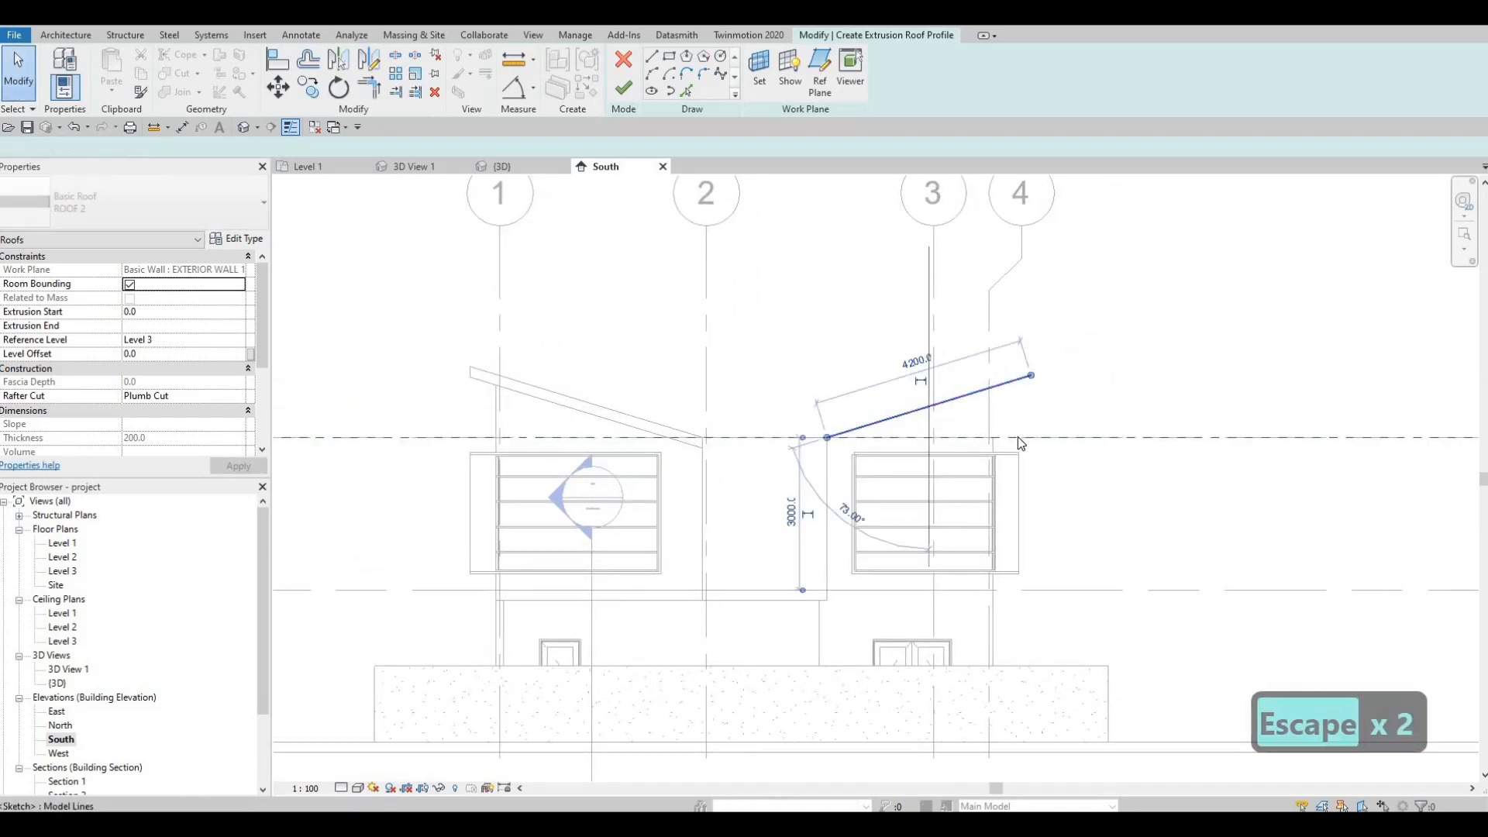
key("Escape")
key("Escape")
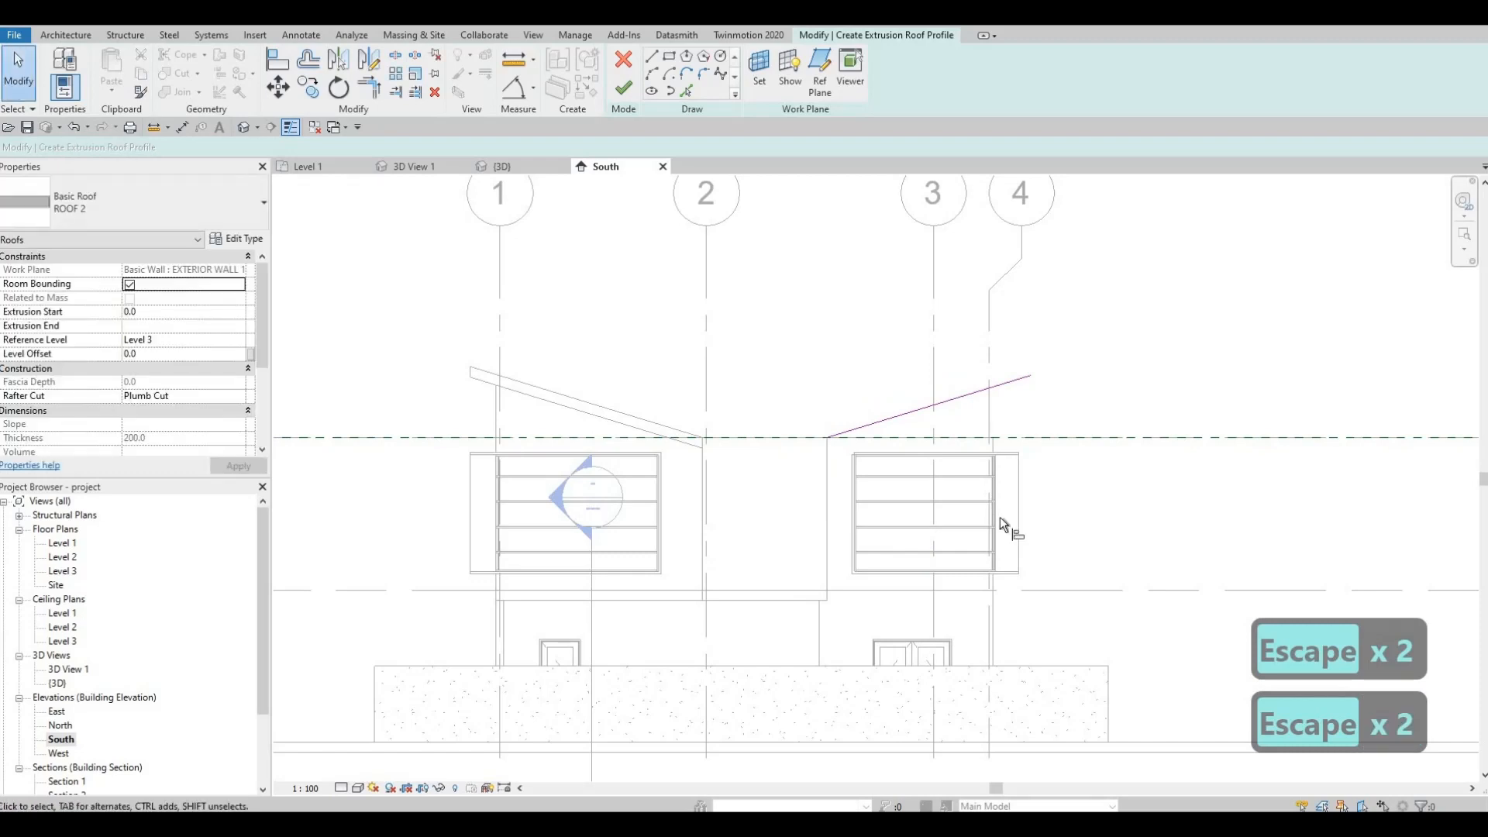
key("a")
key("l")
left_click(1017, 519)
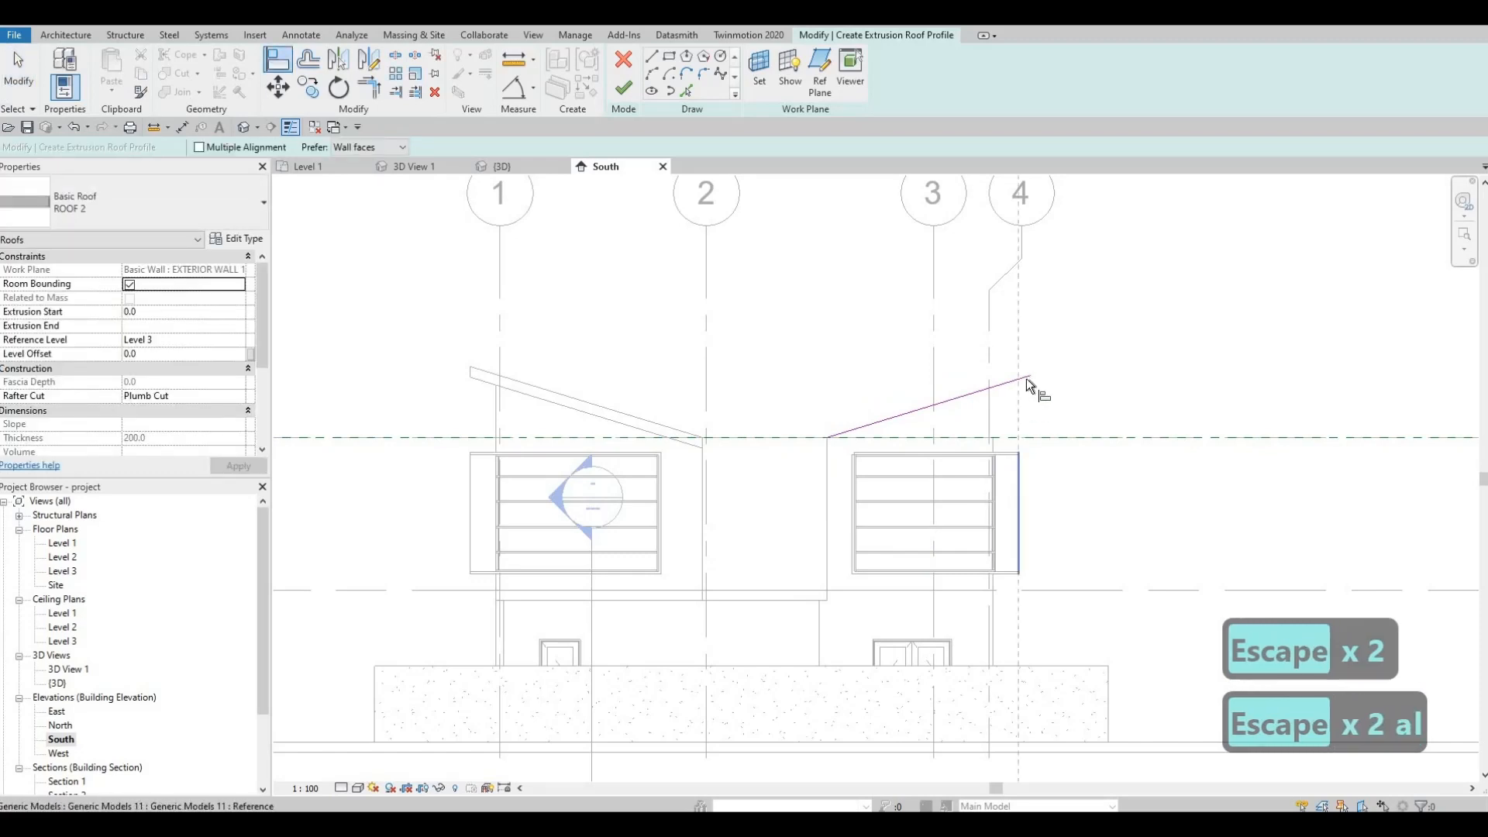
key("Escape")
key("Escape")
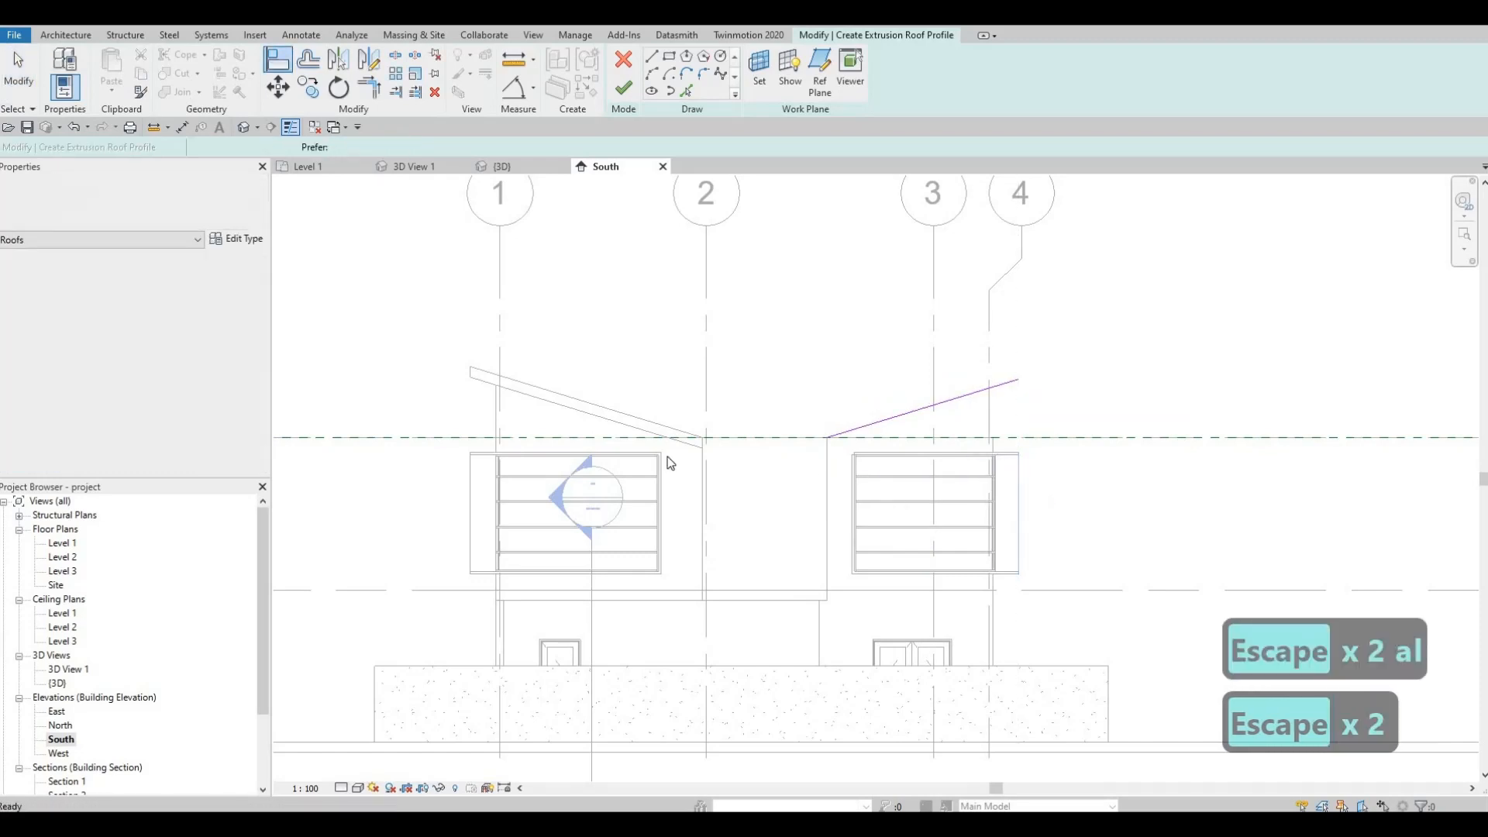
Finish the profile to create the second sloped roof and bring up the front of both roofs in the 3D view.
middle_click_drag(576, 483, 589, 452)
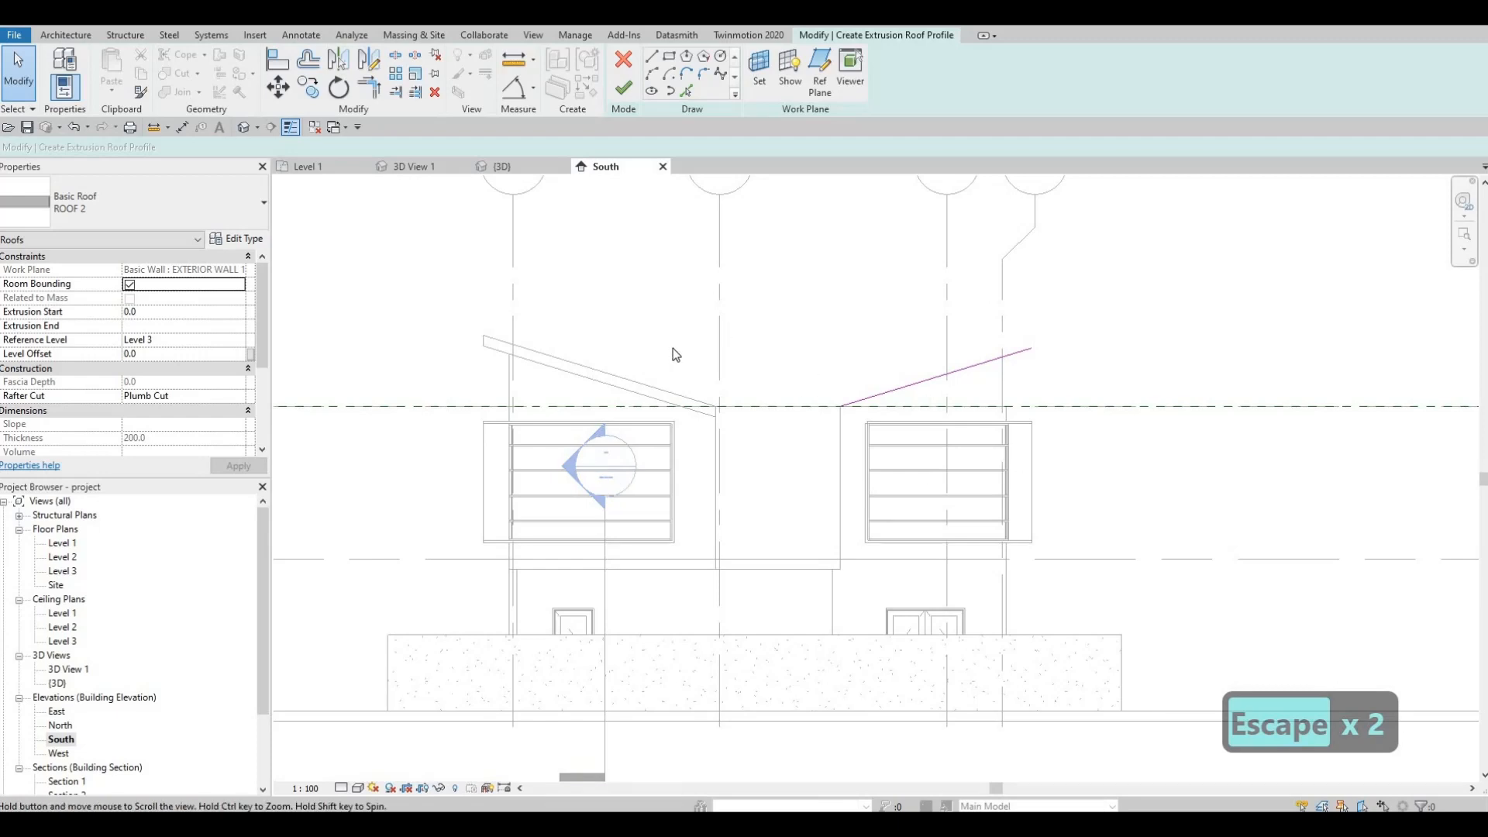
middle_click_drag(672, 349, 650, 331)
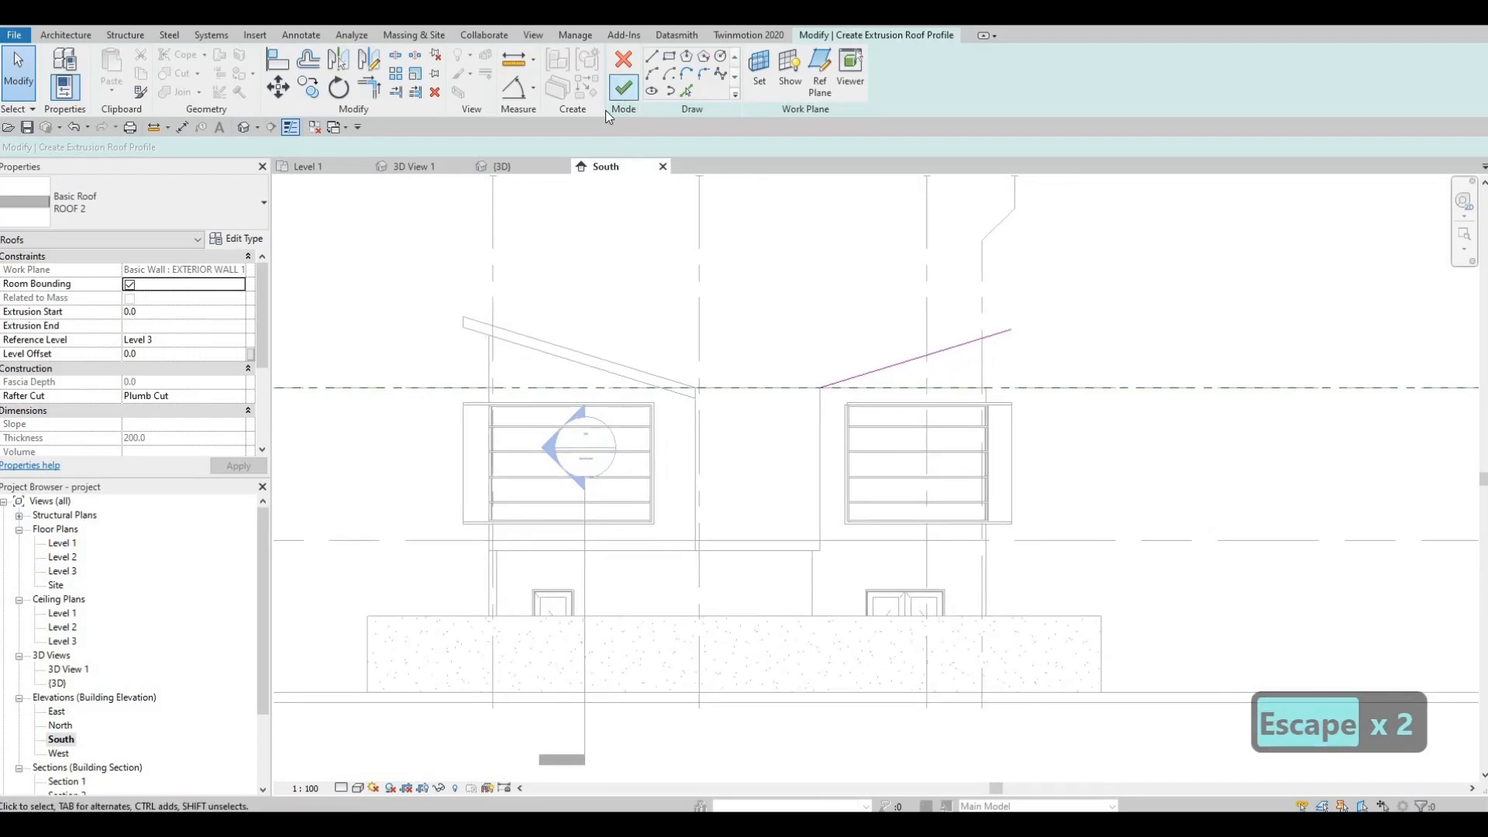
left_click(624, 87)
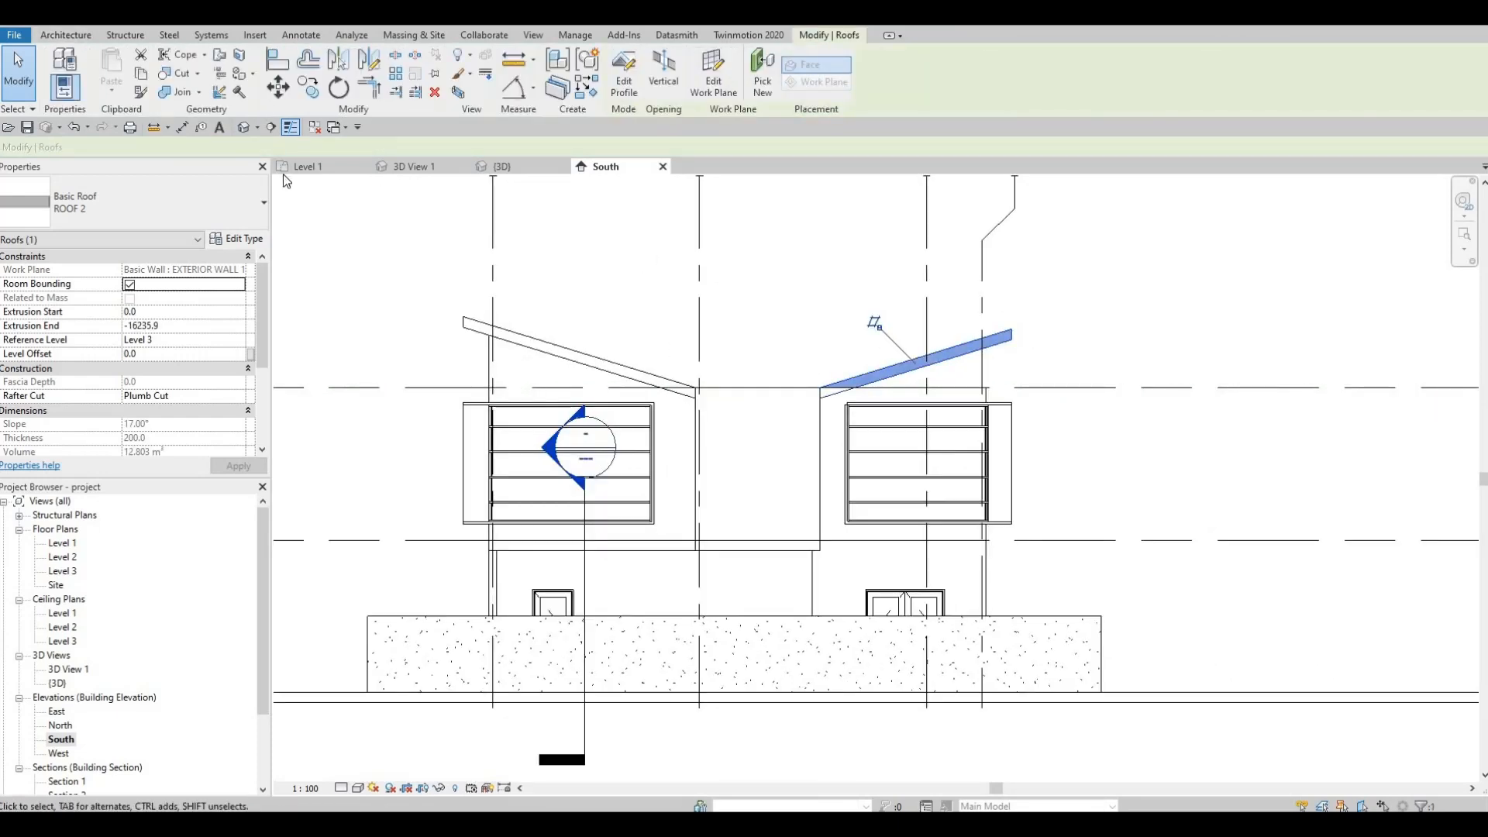
left_click(503, 166)
middle_click_drag(504, 302, 936, 487, "shift")
key("Escape")
key("Escape")
scroll(369, 366, "up", 3)
scroll(369, 366, "down", 3)
scroll(908, 463, "up", 2)
Align the second roof's front edge with the front edge of the first sloped roof.
key("l")
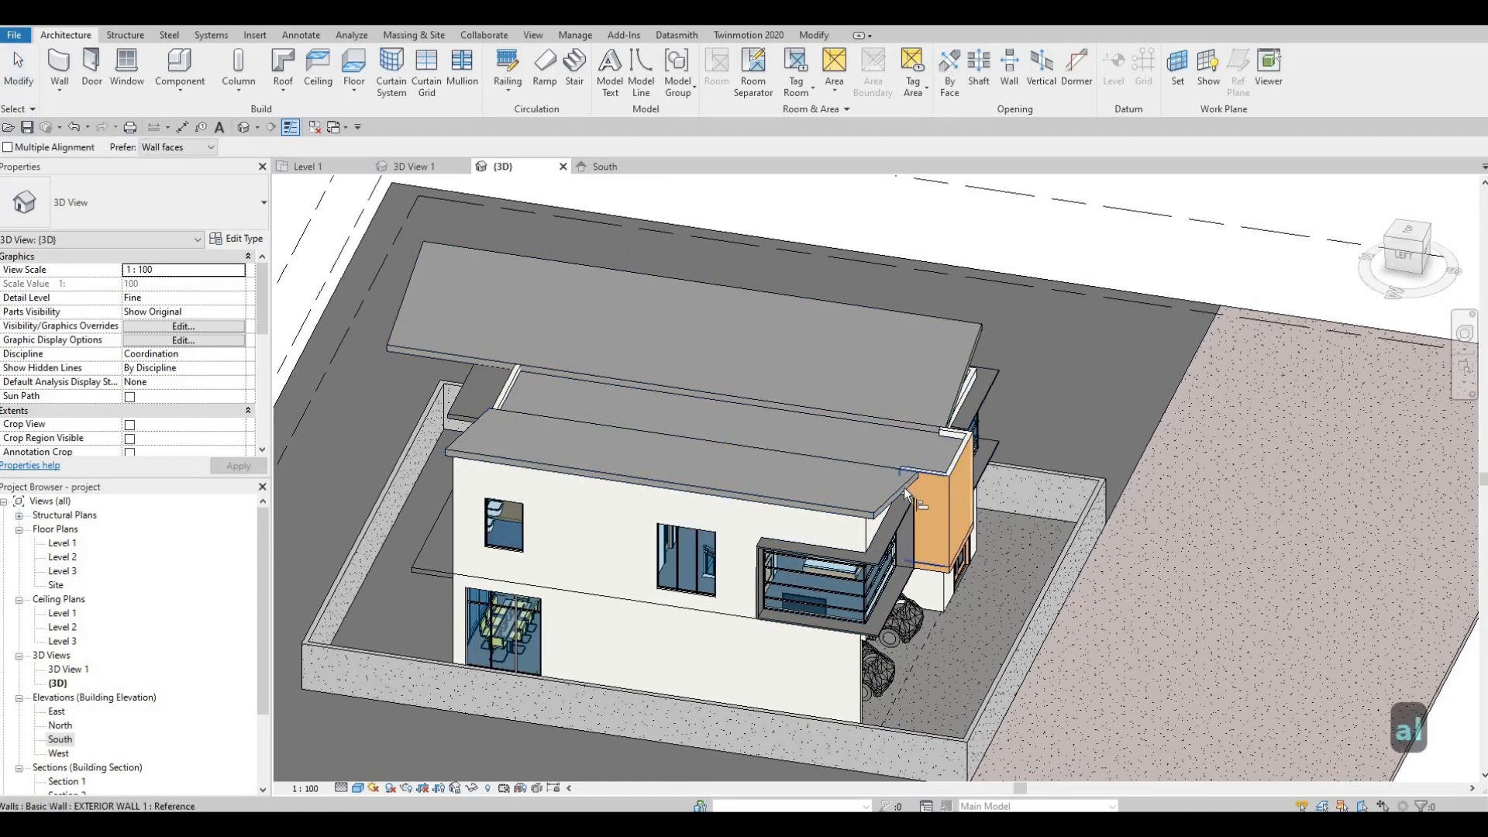
left_click(964, 390)
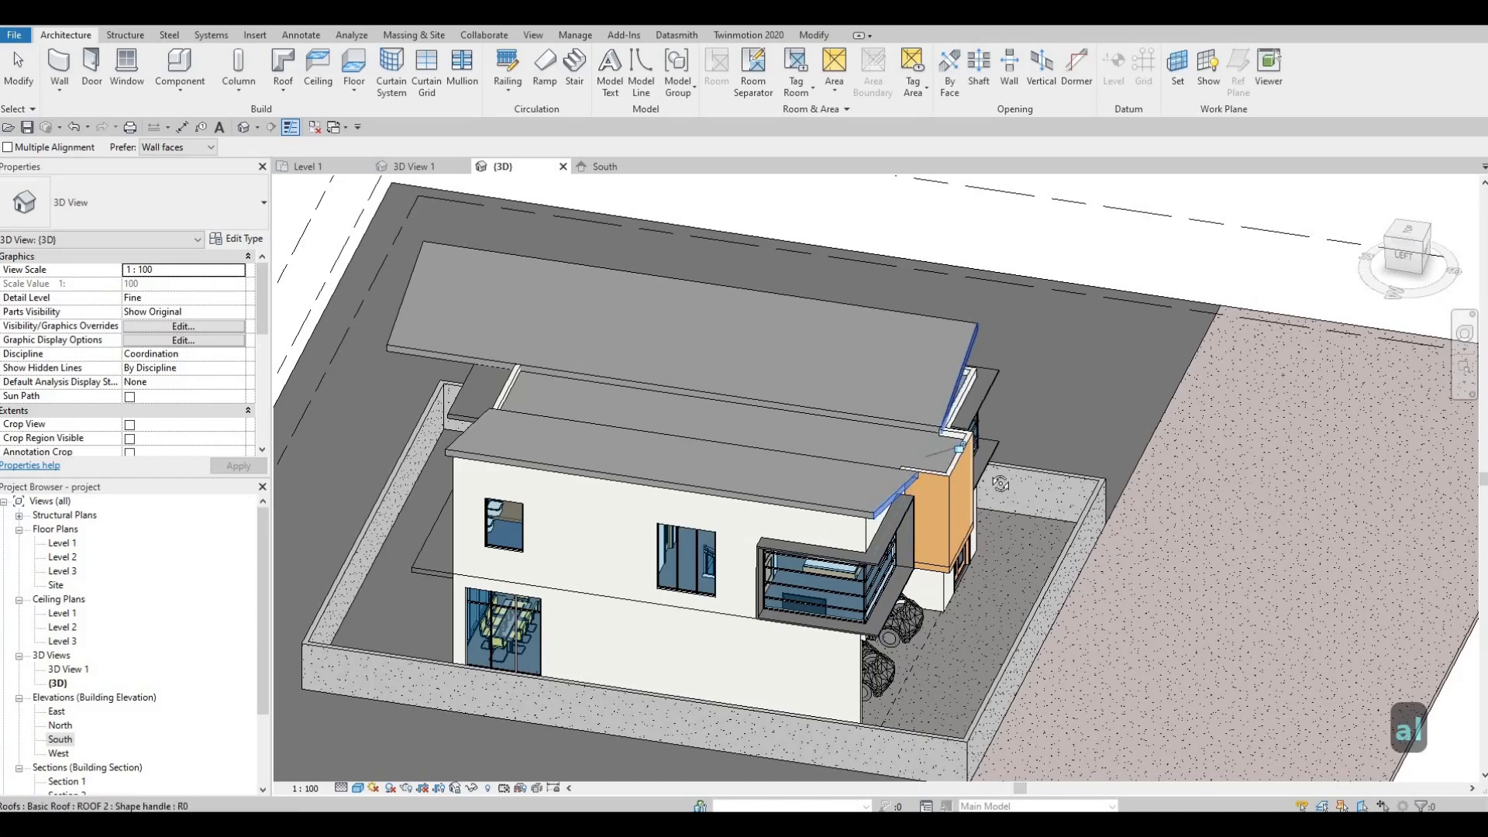
middle_click_drag(1001, 484, 1027, 473, "shift")
key("Escape")
Extend the second sloped roof's front end past the front wall to an extrusion start of about 462 mm.
scroll(934, 376, "up", 1)
middle_click_drag(835, 416, 842, 366, "shift")
key("Escape")
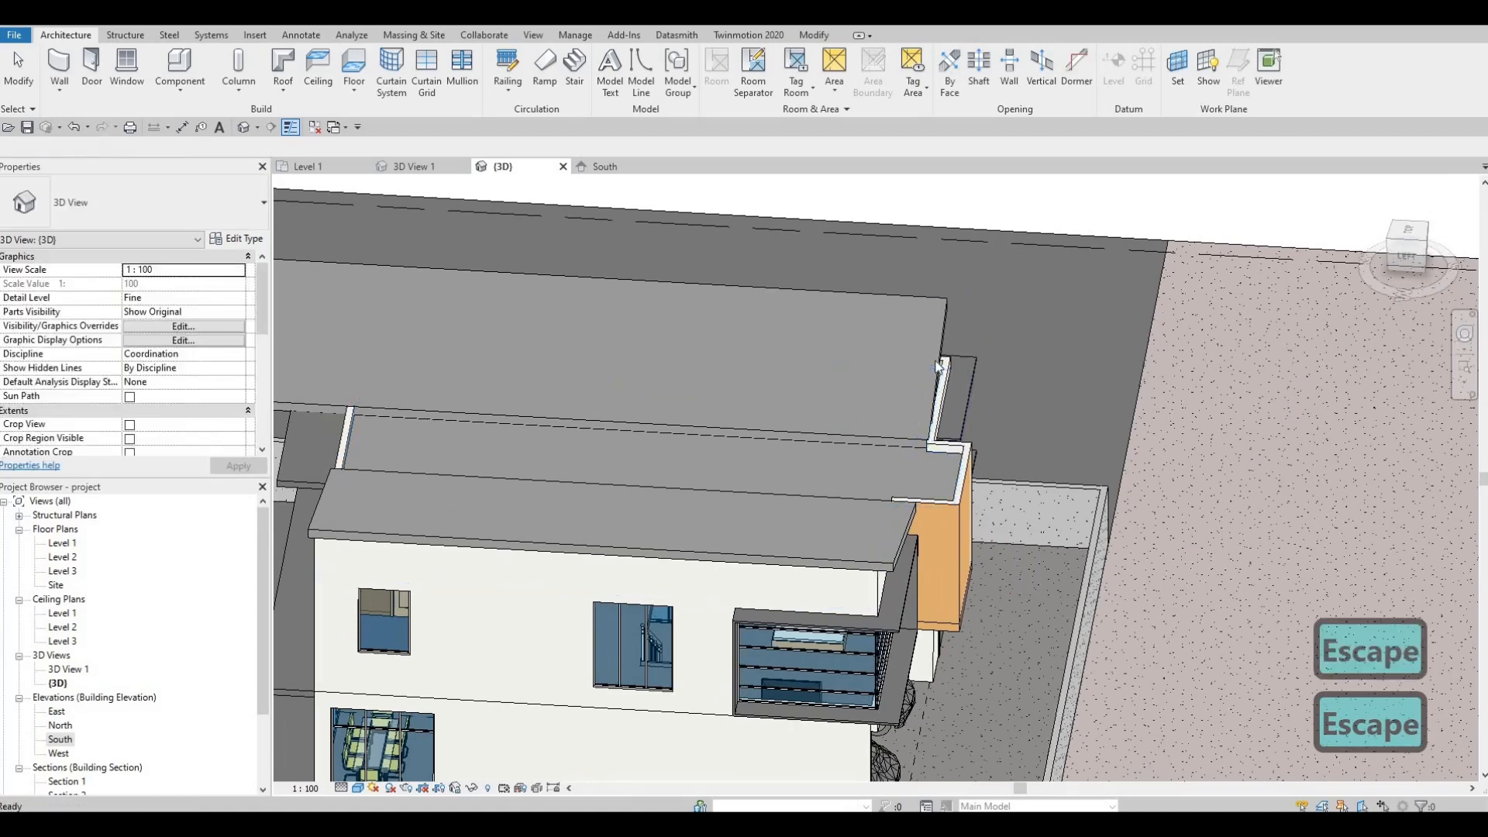
key("Escape")
left_click(937, 376)
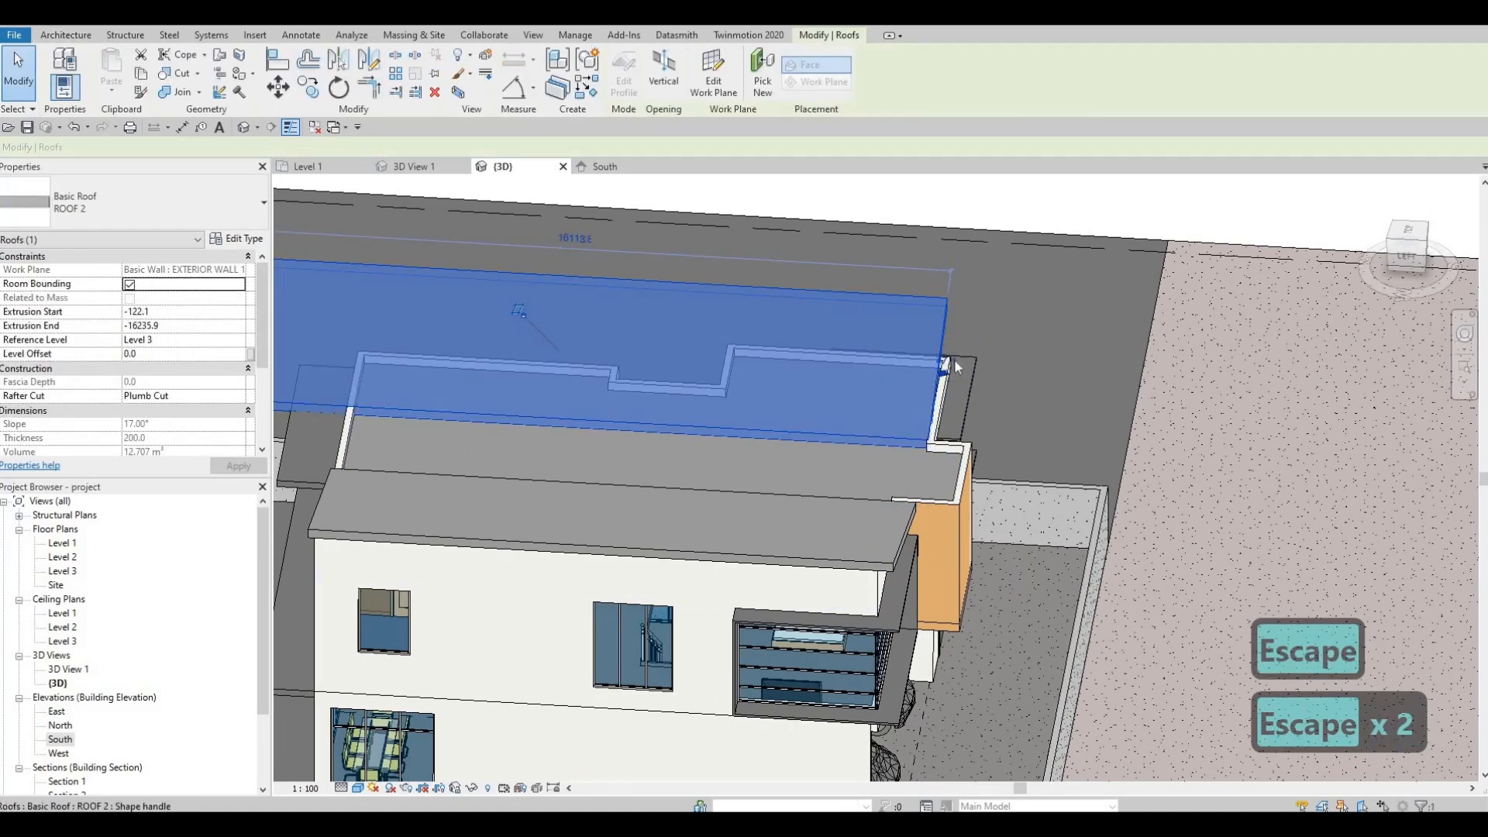
middle_click_drag(955, 360, 947, 354, "shift")
left_click_drag(950, 353, 975, 404)
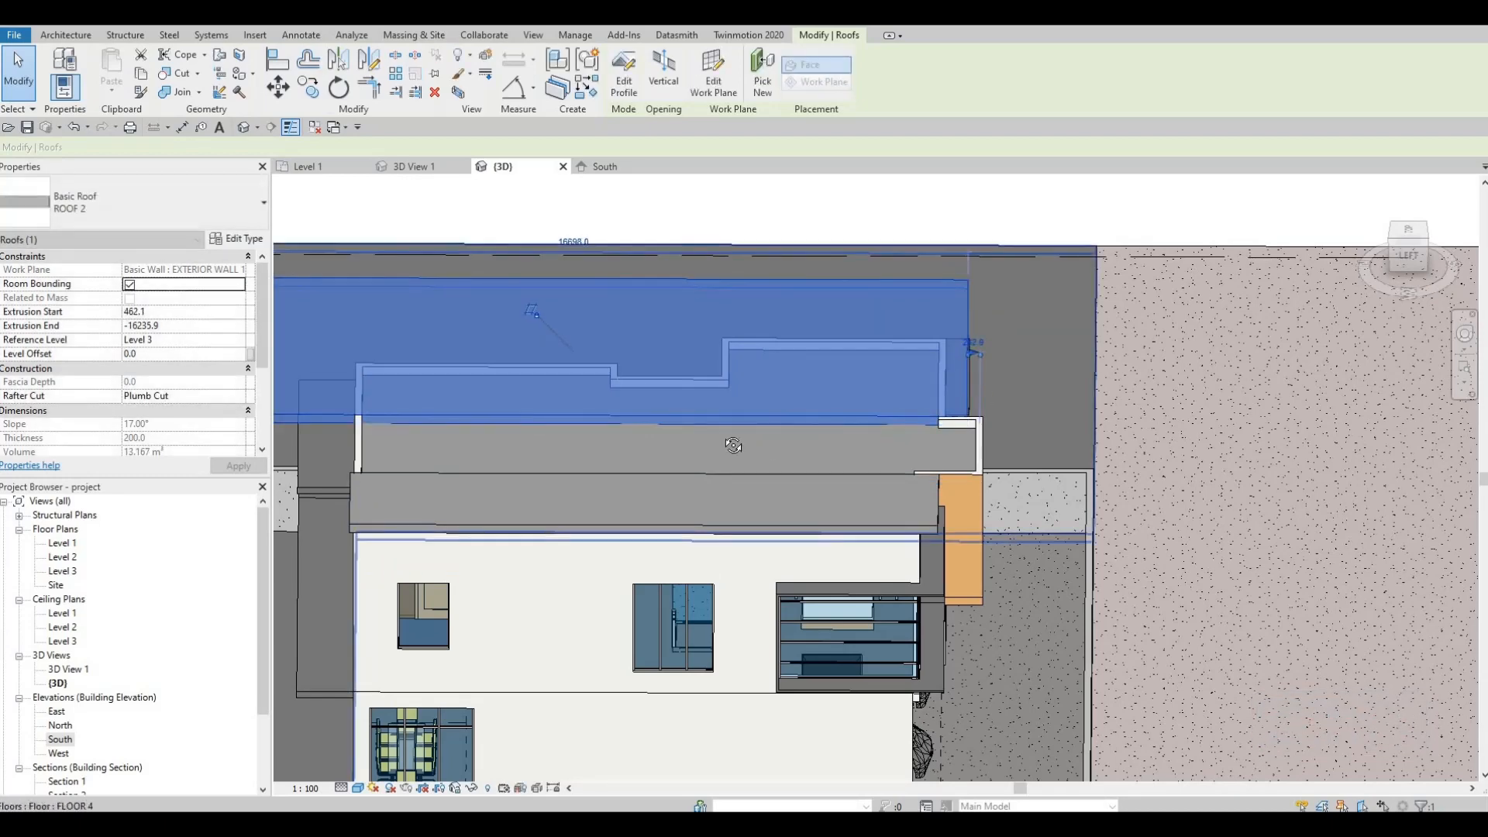
Align the second sloped roof's rear edge with the rear edge of the first sloped roof.
middle_click_drag(730, 441, 765, 472, "shift")
key("a")
key("l")
left_click(766, 439)
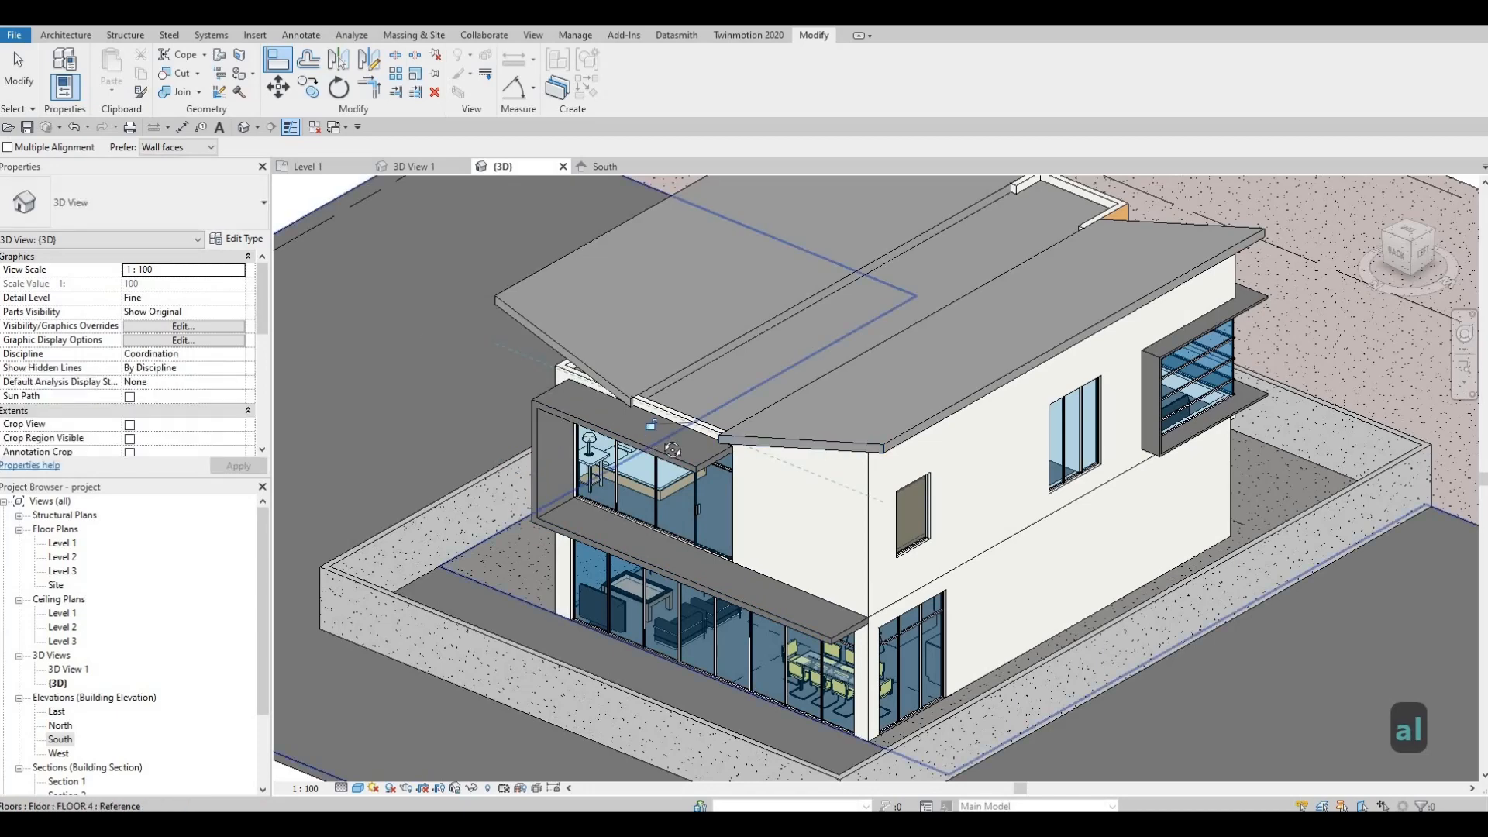
key("Escape")
middle_click_drag(936, 363, 633, 505, "shift")
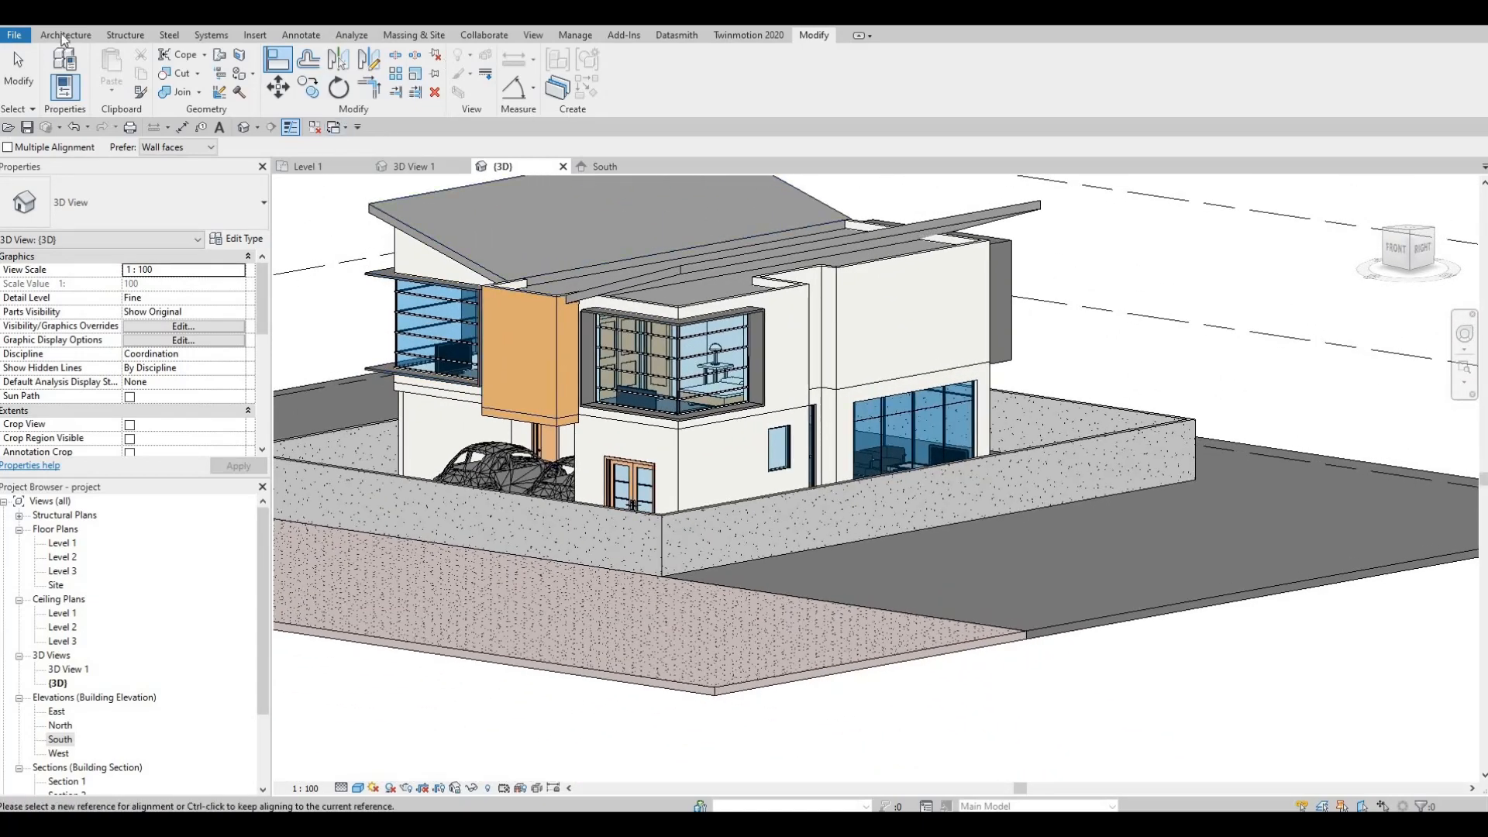
key("Escape")
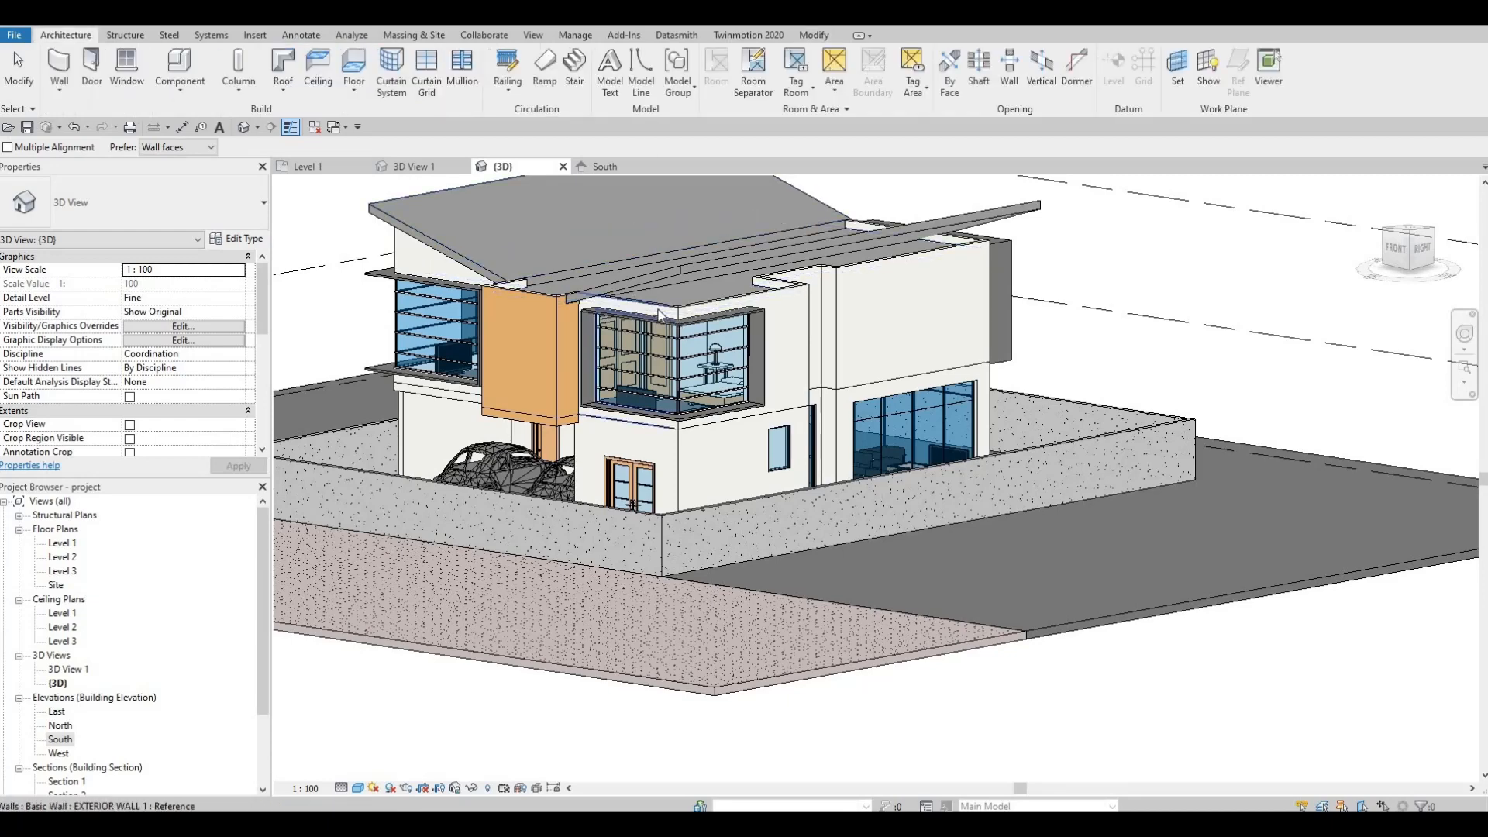
Attach the top of the upper-floor front wall above the right corner window to the second sloped roof.
key("Escape")
key("Escape")
left_click(659, 314)
left_click(677, 276)
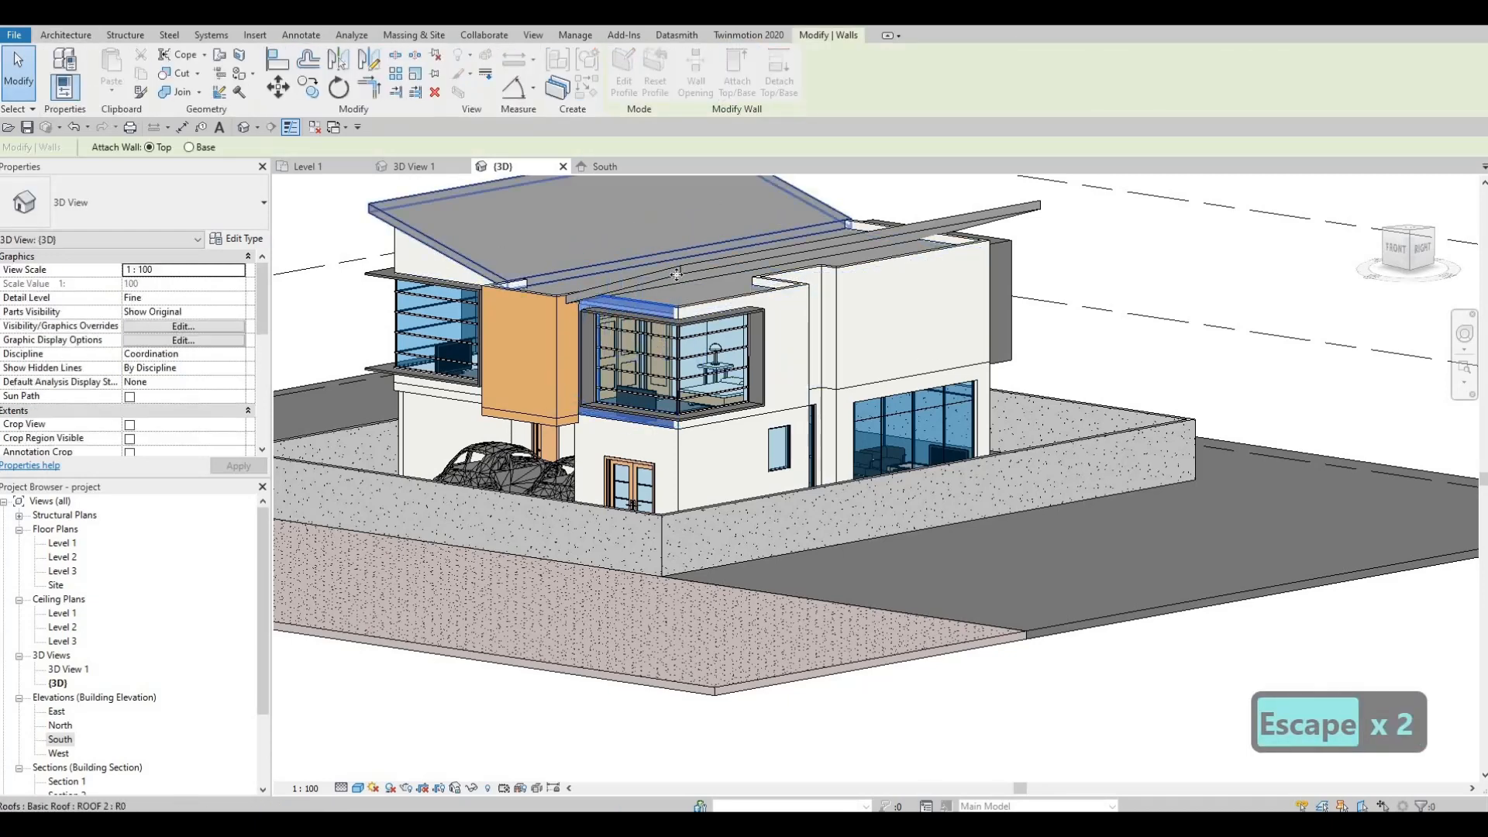
key("Escape")
key("Escape")
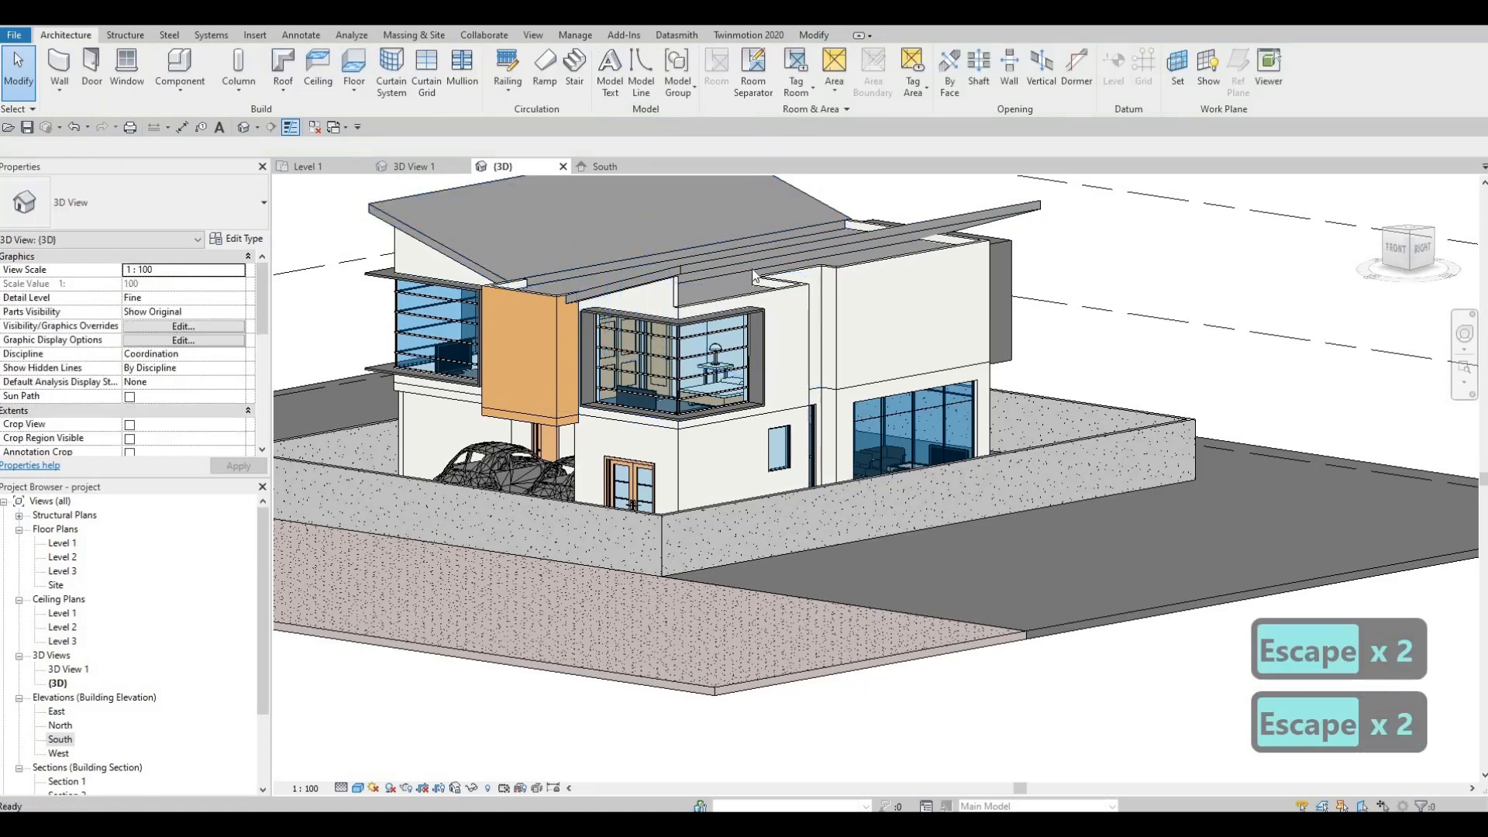
Attach the top of the upper-floor right side wall around the corner window to the second sloped roof.
left_click(728, 86)
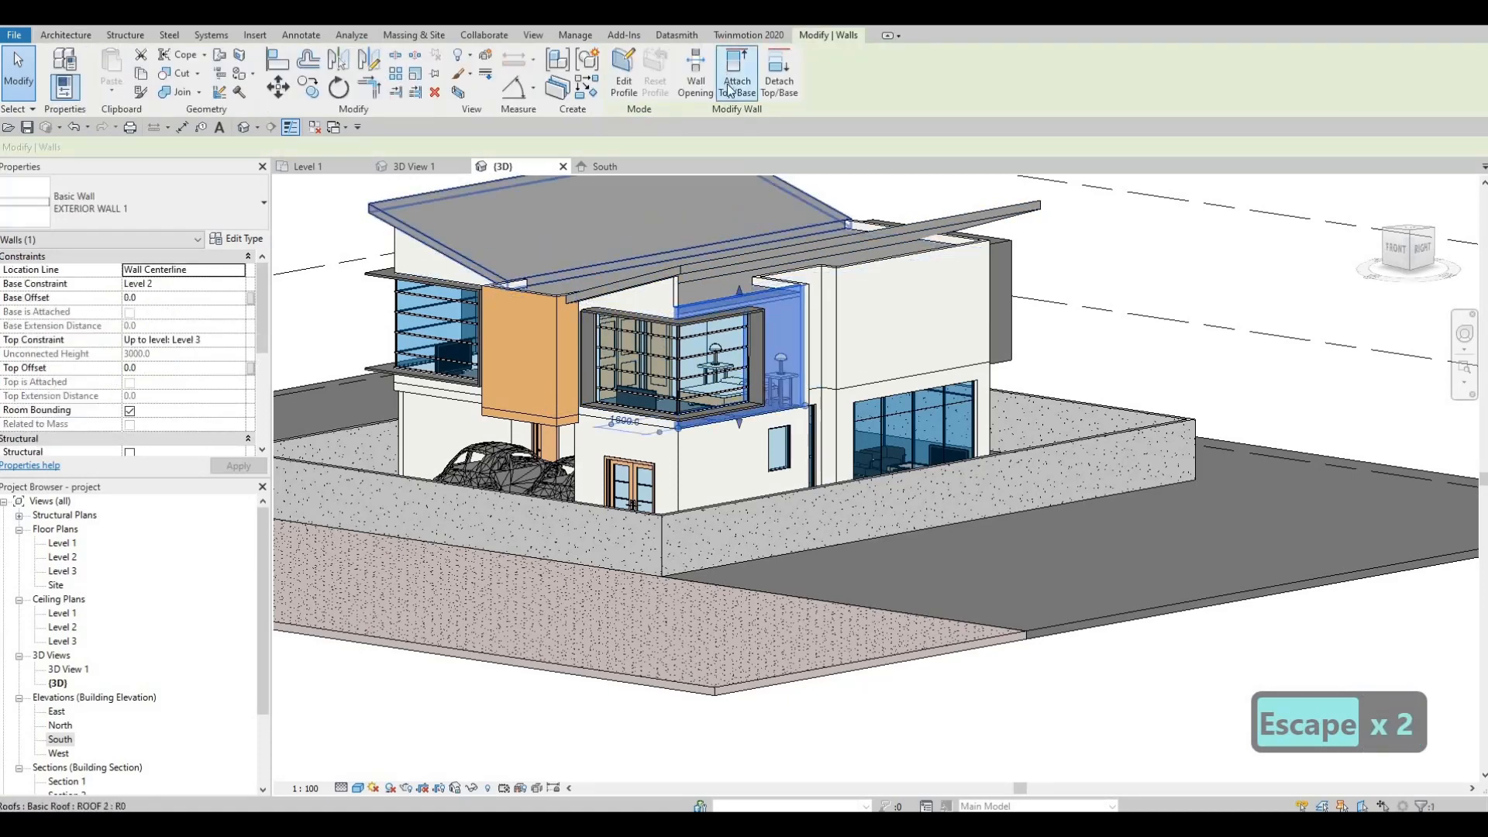
left_click(727, 261)
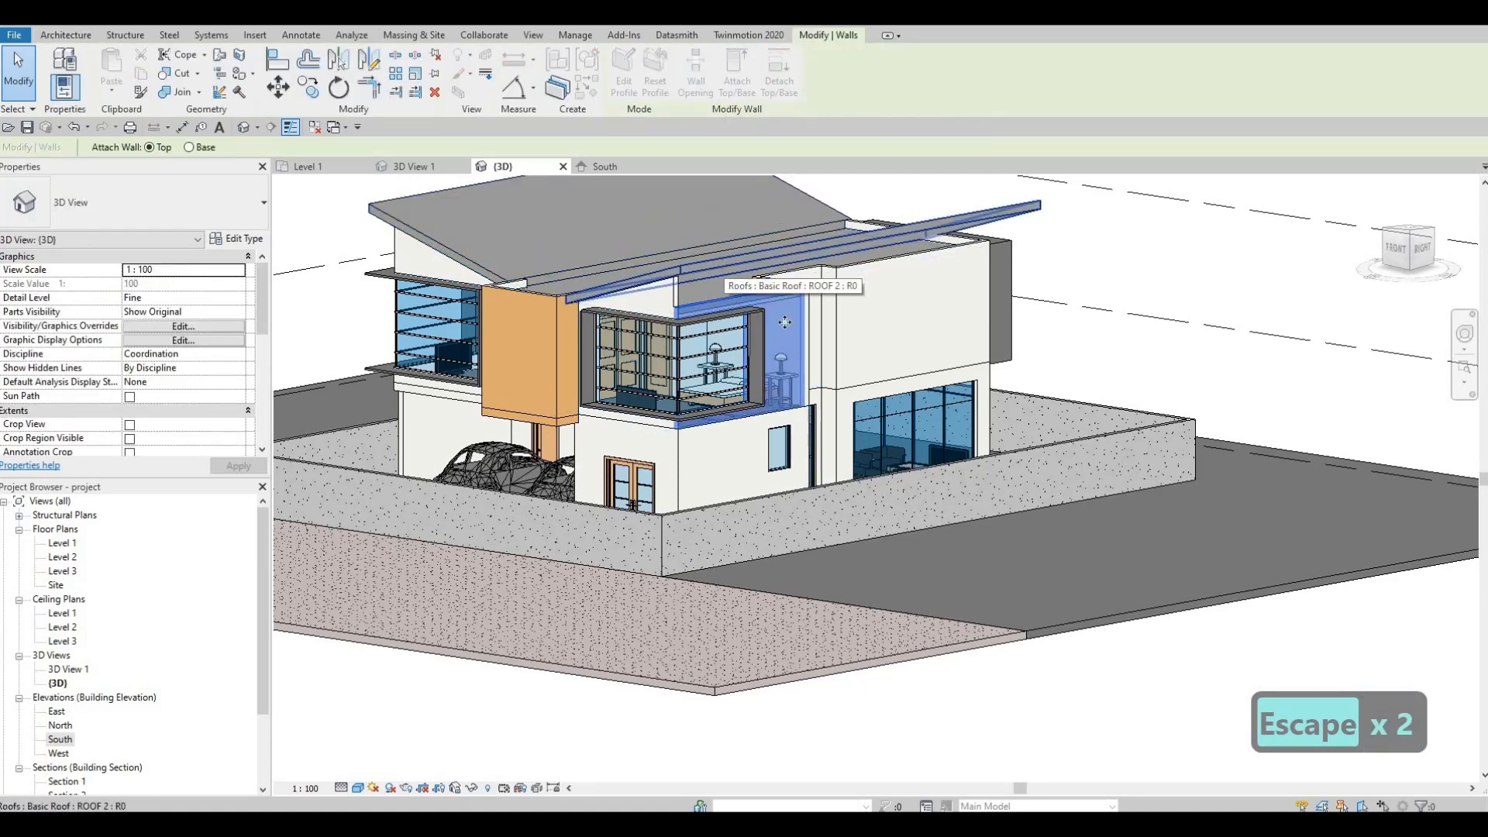
middle_click_drag(1000, 364, 820, 228, "shift")
key("Escape")
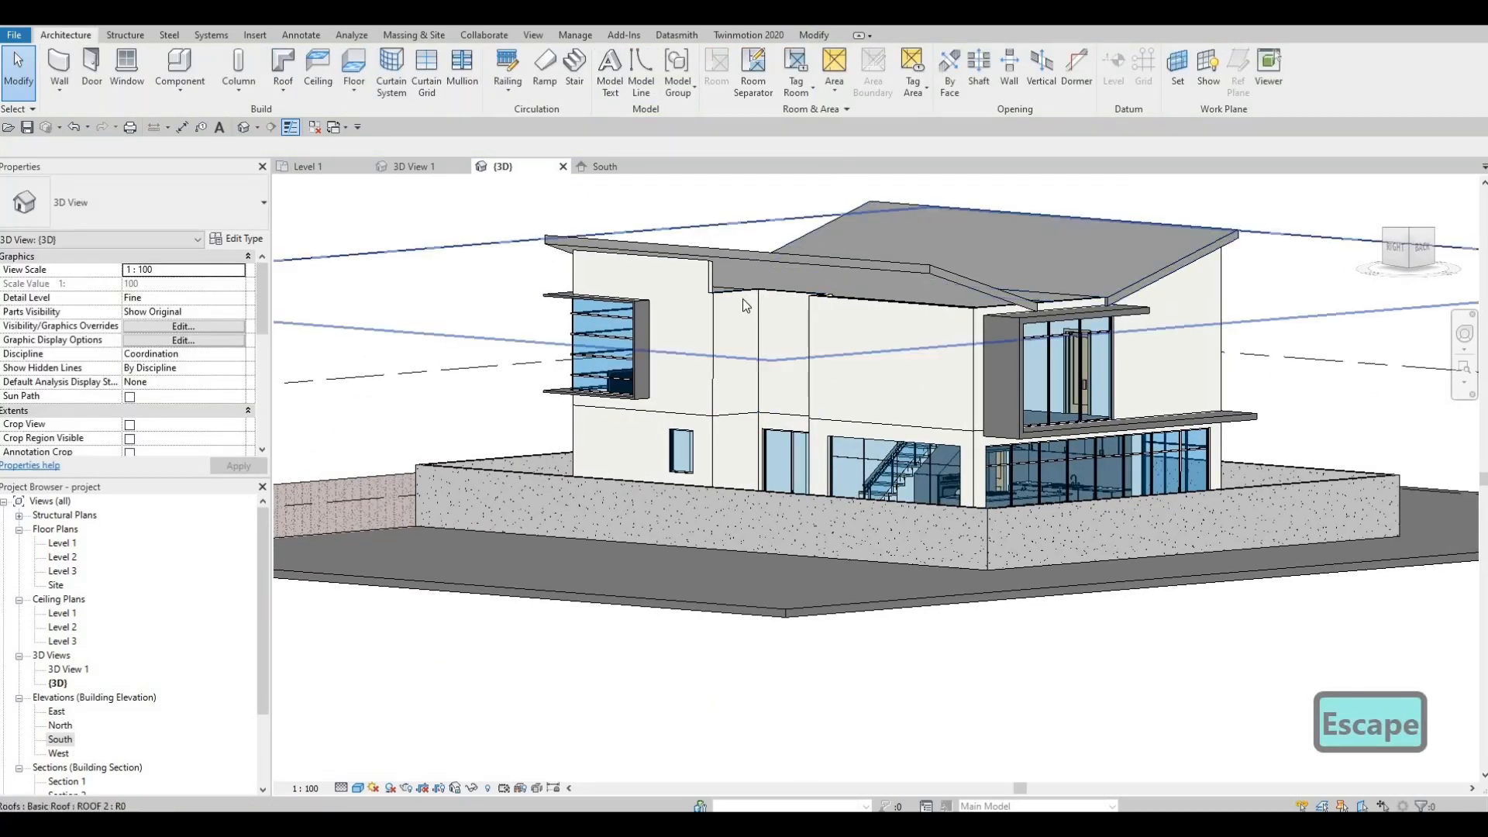
Attach the rear-facing return wall and the narrow recessed side wall of the upper floor to the second sloped roof.
left_click(732, 306)
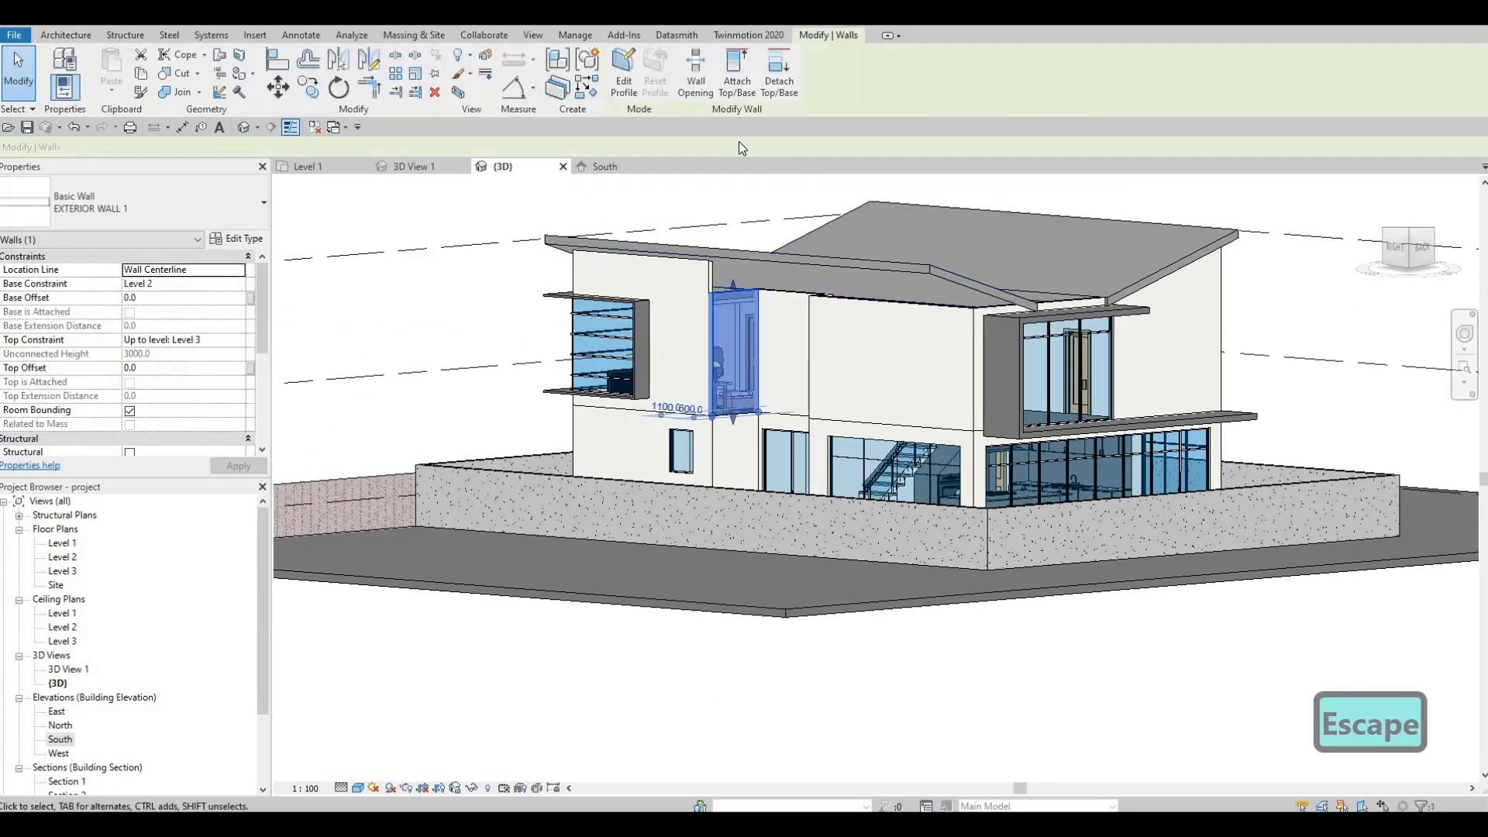
left_click(730, 273)
key("Escape")
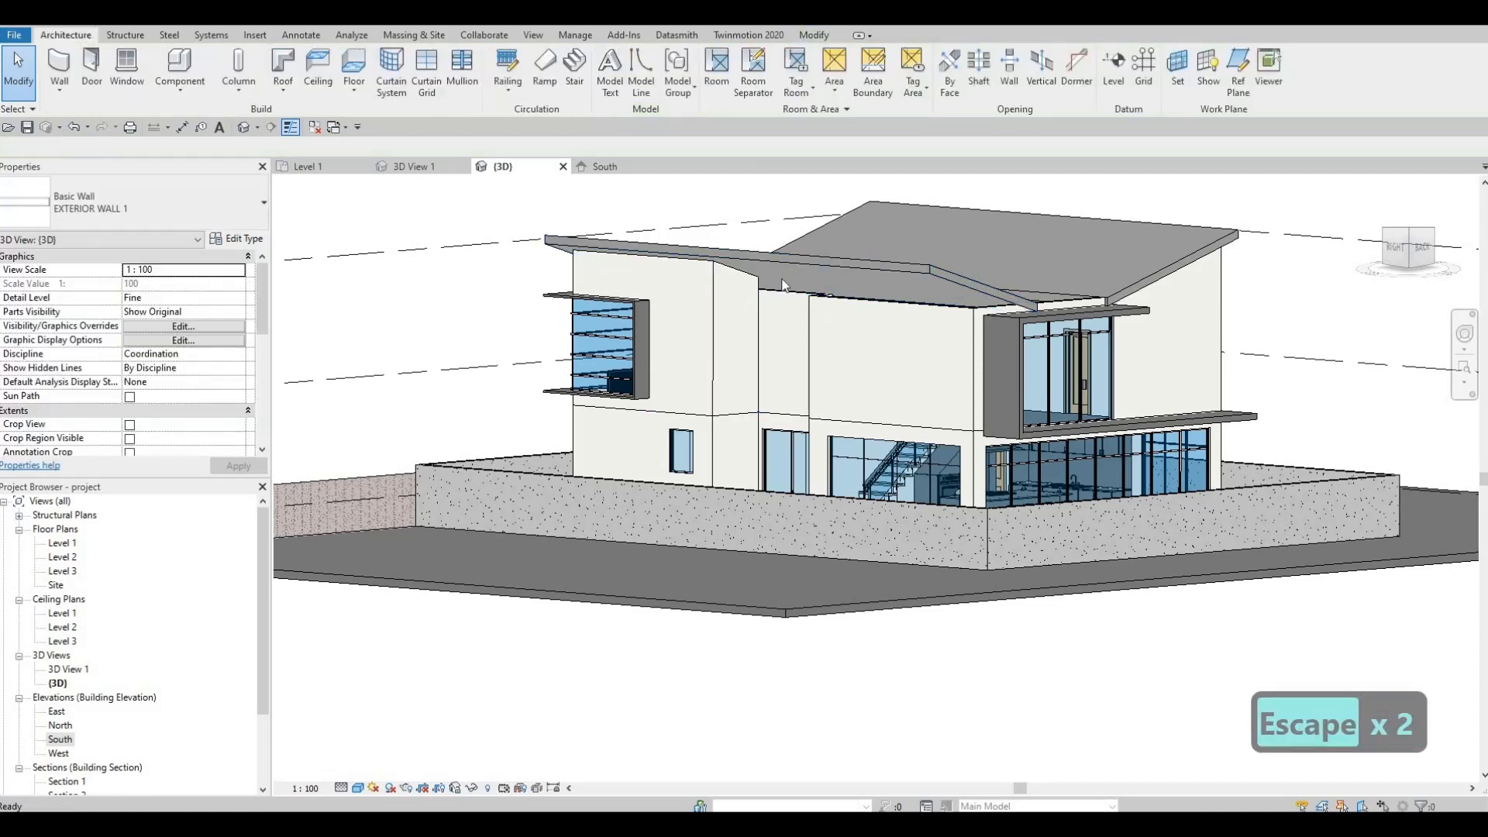
left_click(783, 319)
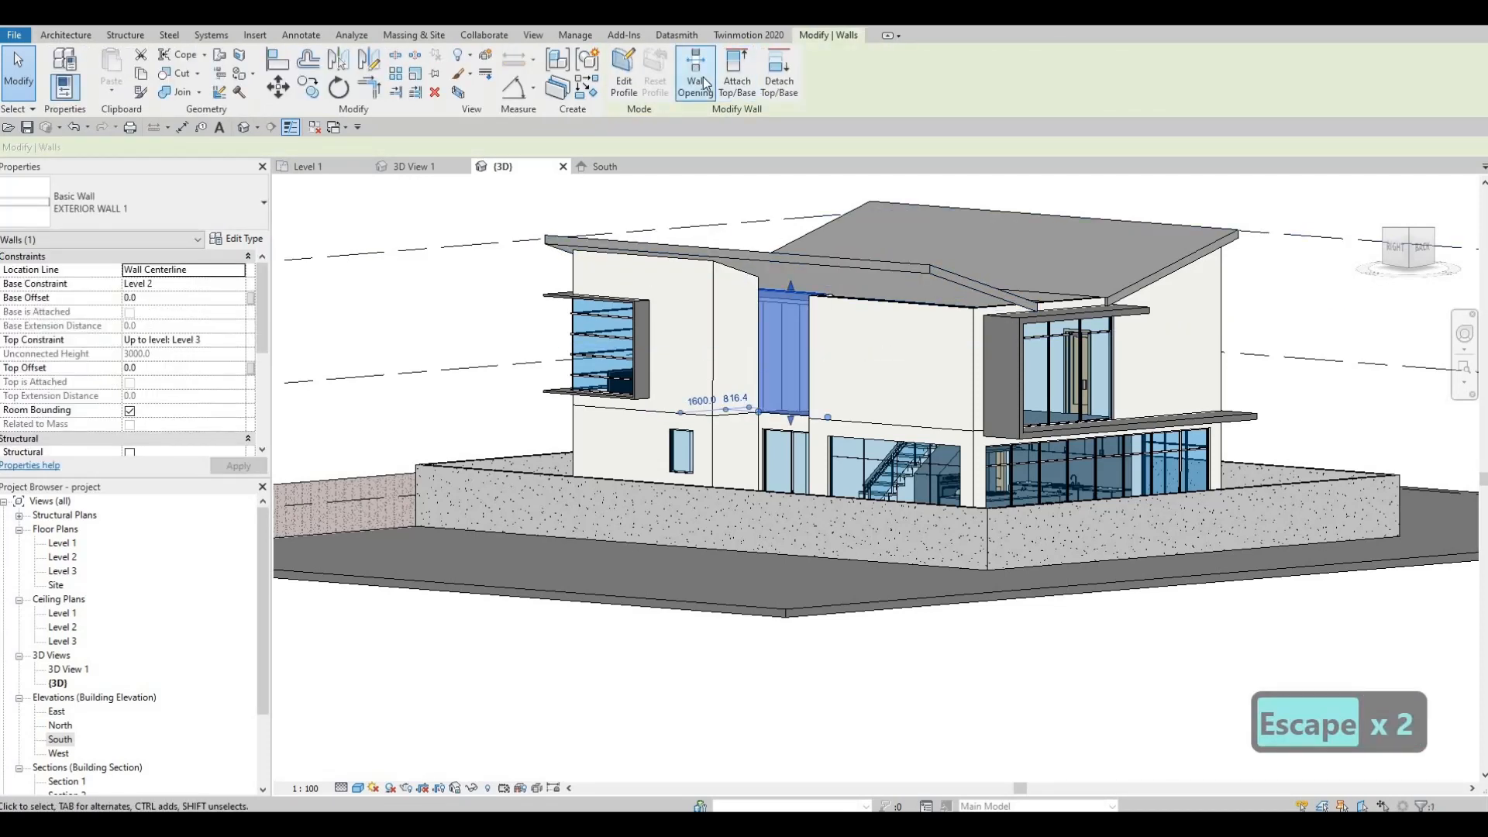
left_click(737, 74)
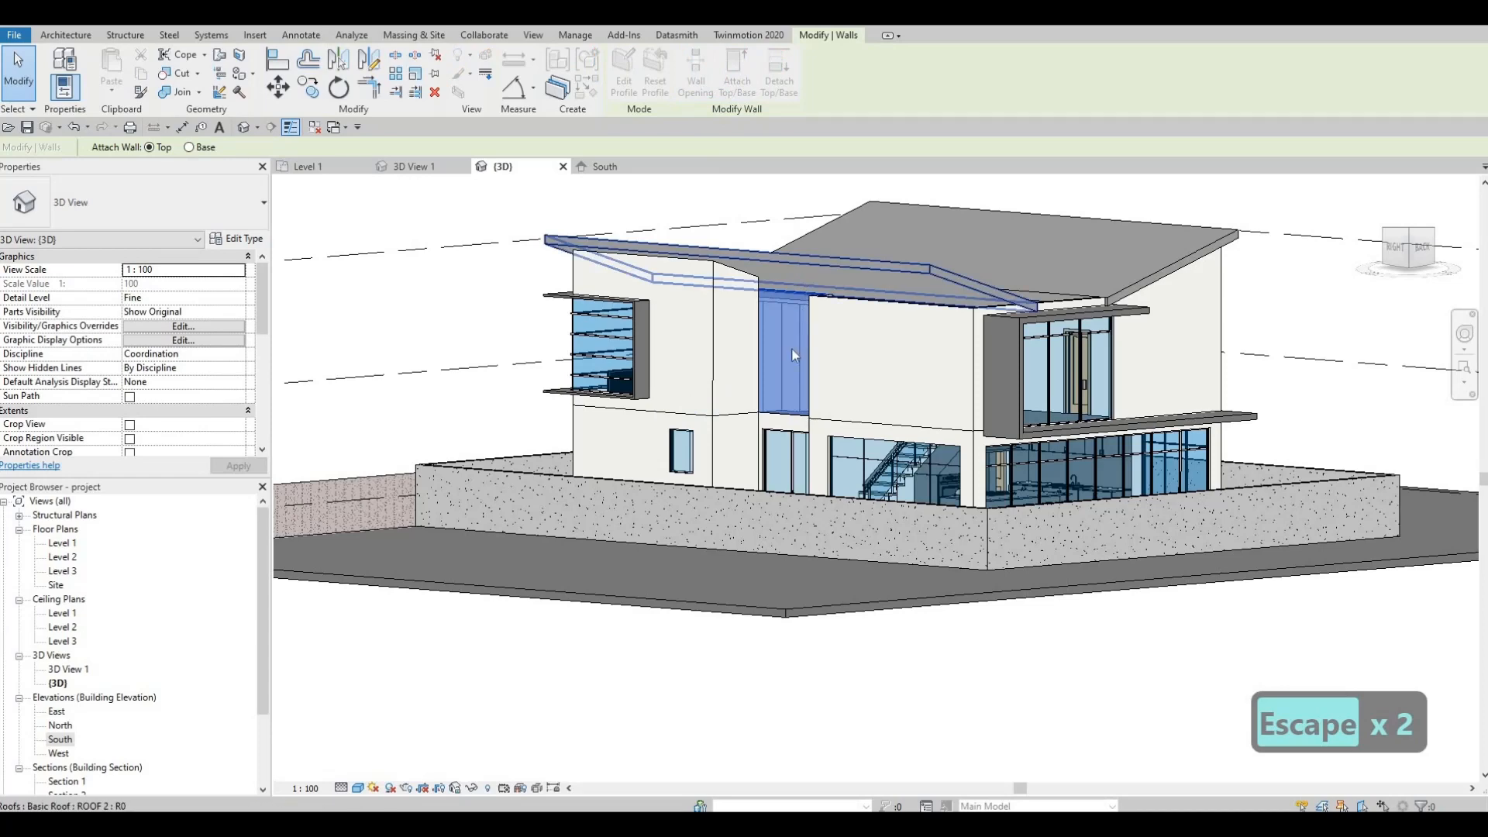
key("Escape")
Attach the front-facing return wall of the recess and the wide upper-floor side wall behind it to the second sloped roof.
middle_click_drag(1063, 380, 777, 108, "shift")
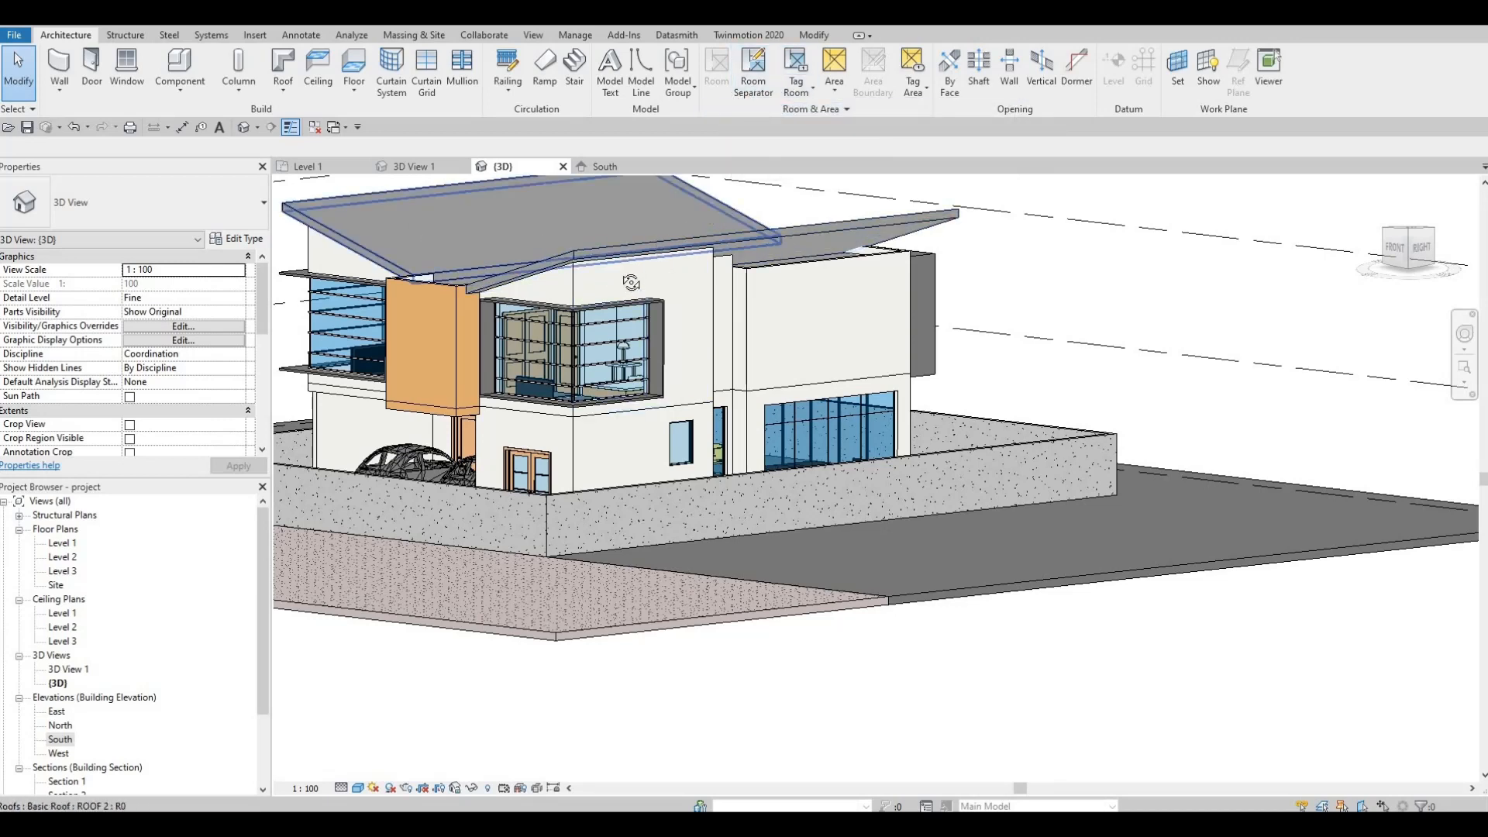
middle_click_drag(529, 266, 770, 110, "shift")
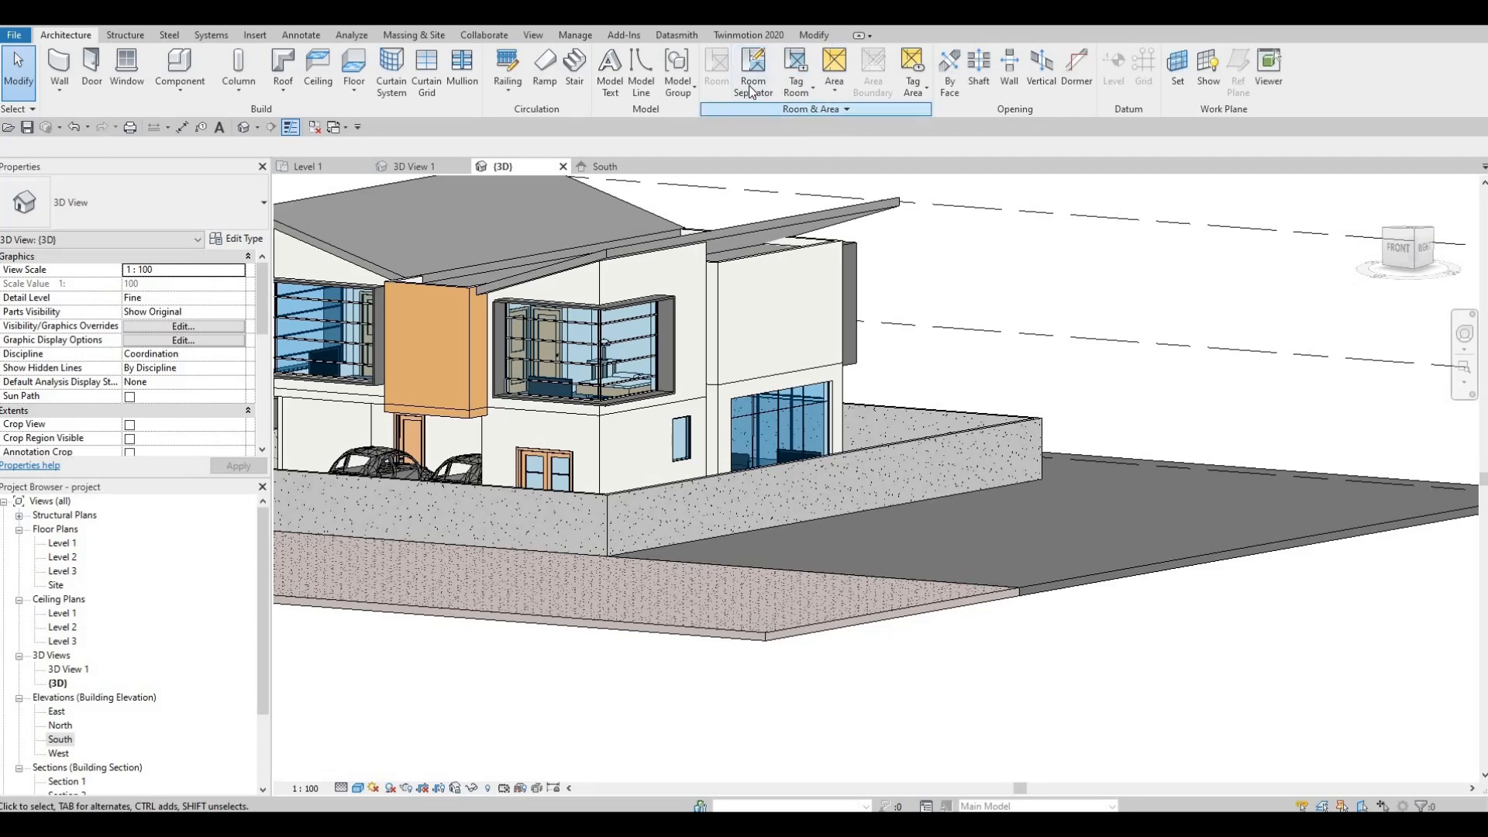
key("Escape")
key("Escape")
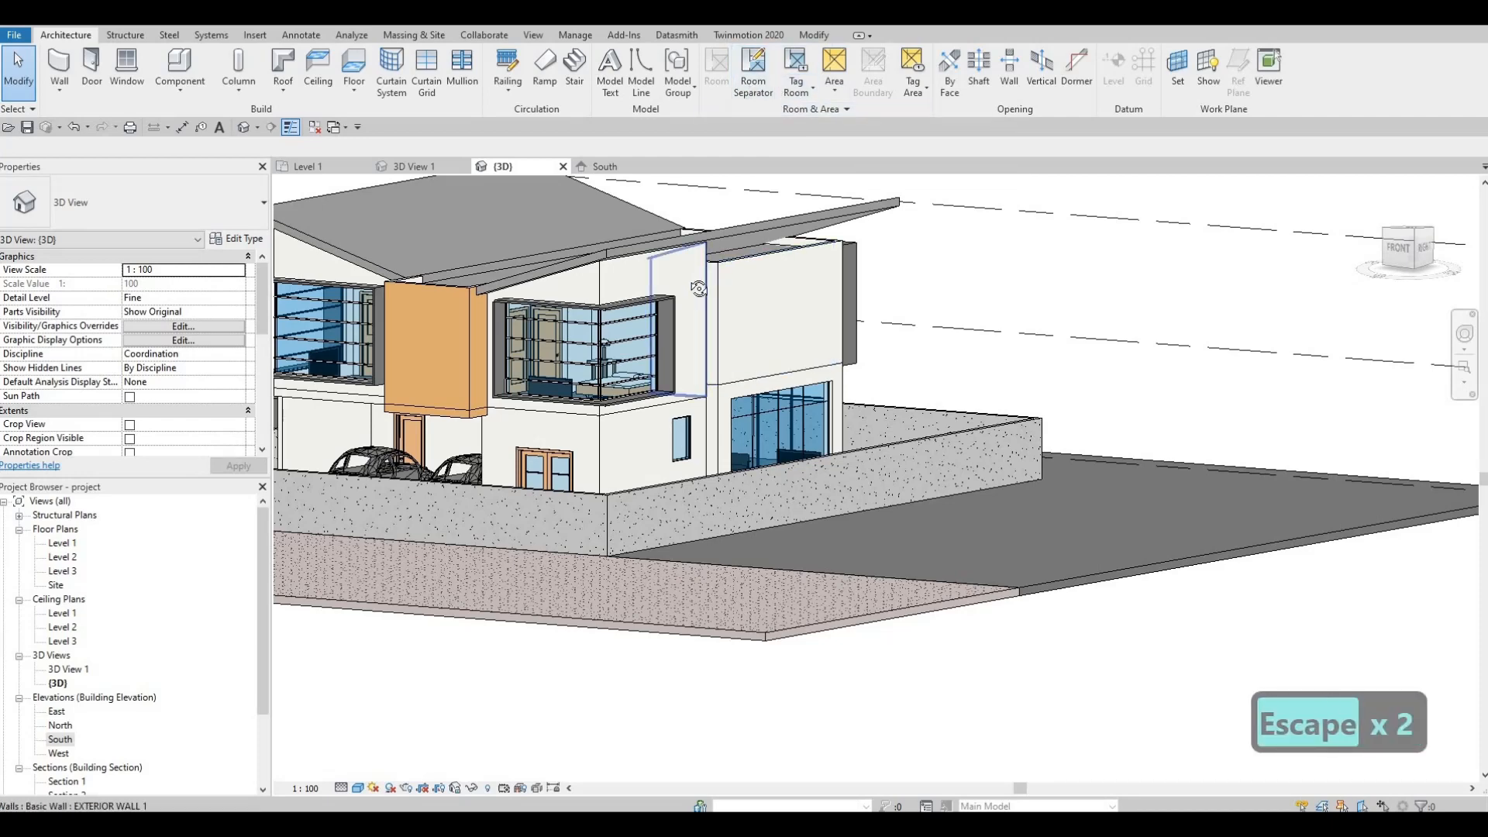
middle_click_drag(724, 273, 738, 259, "shift")
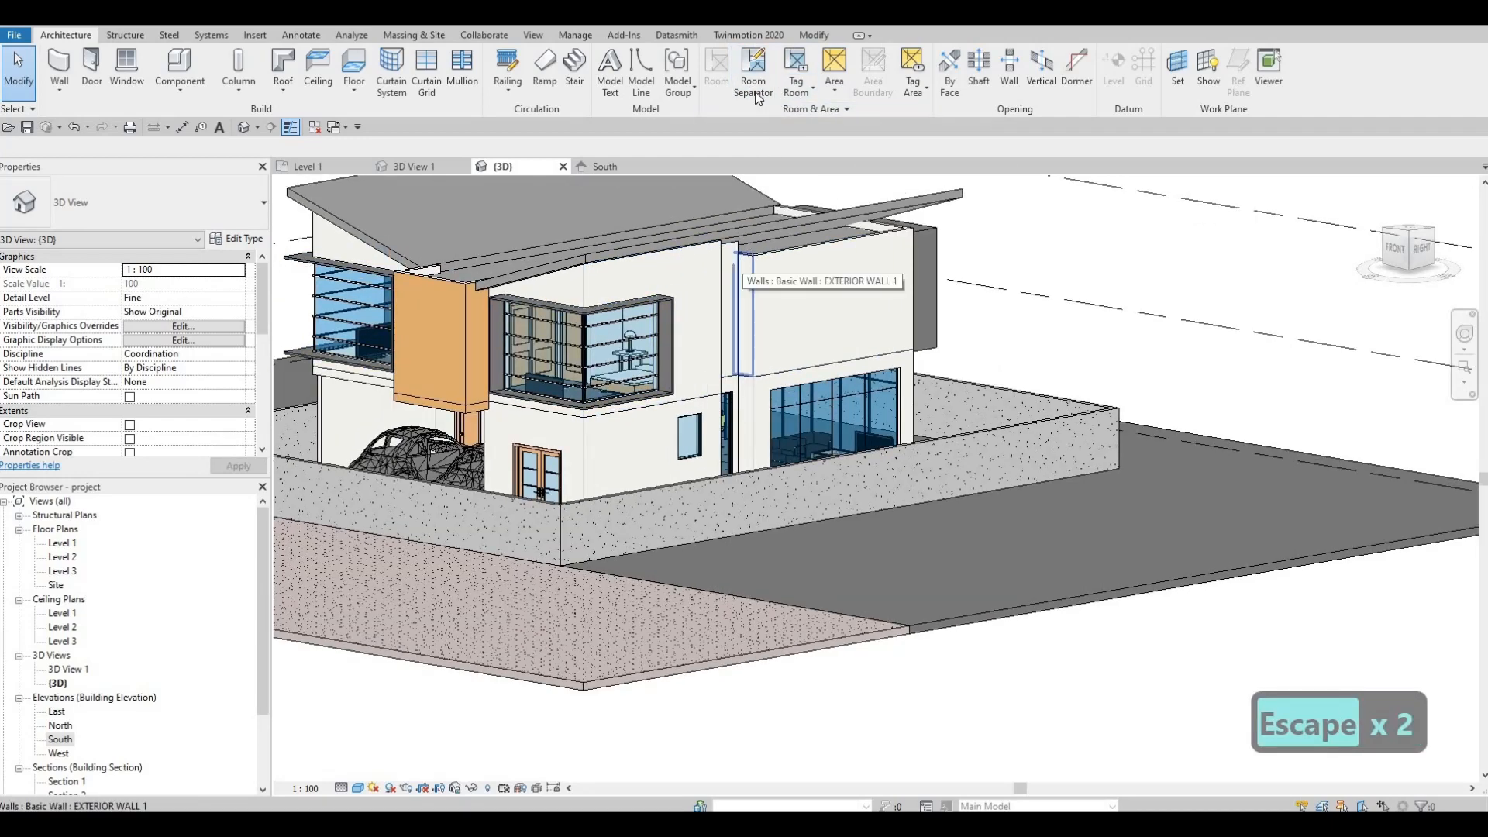
left_click(743, 260)
left_click(768, 220)
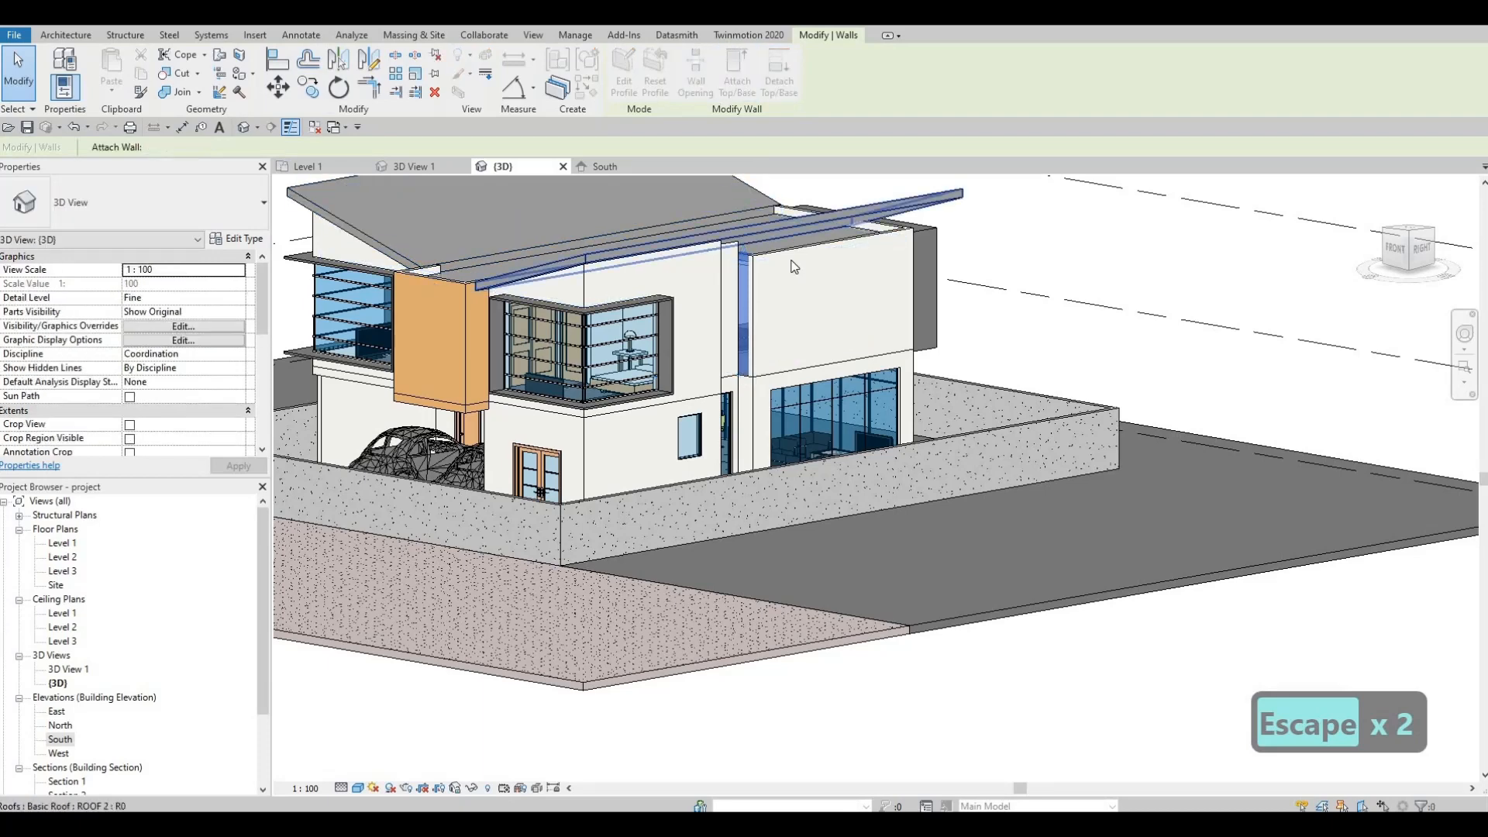
left_click(789, 233)
key("Escape")
left_click(792, 216)
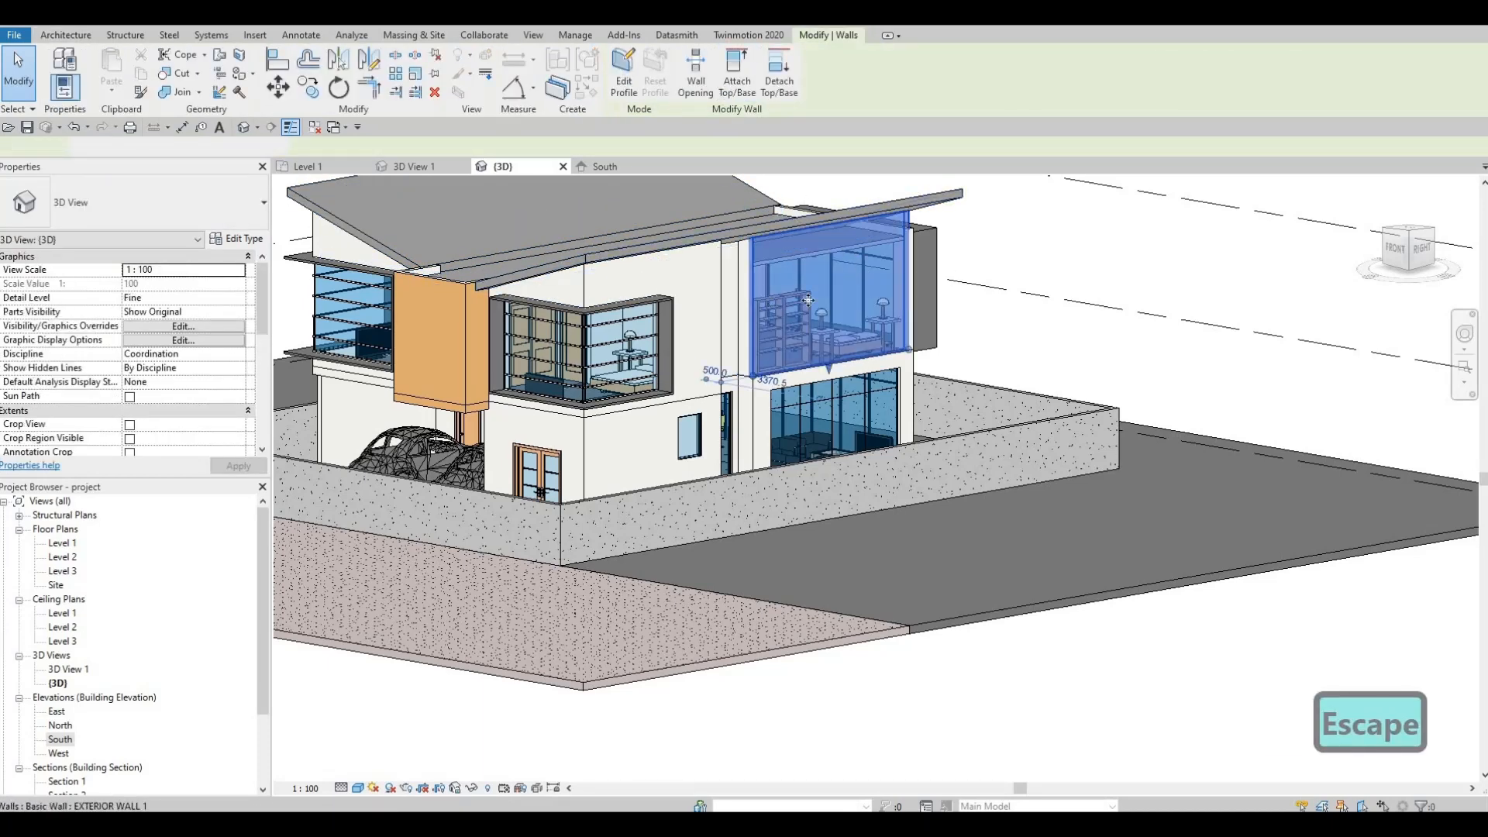
Attach the top of the upper-floor rear wall to the second sloped roof and check the wall's fit.
middle_click_drag(631, 284, 744, 109, "shift")
key("Escape")
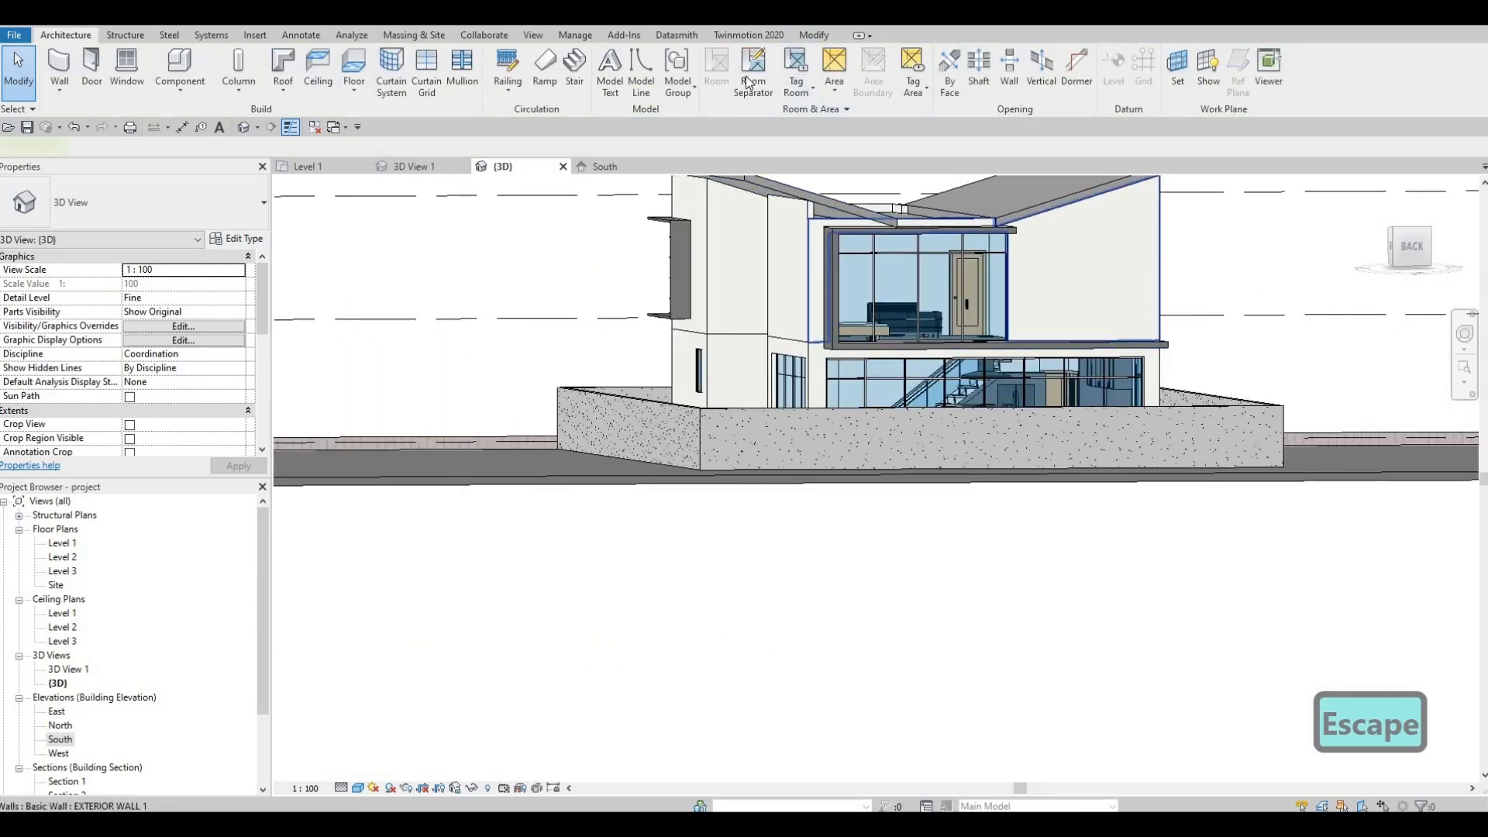
left_click(810, 178)
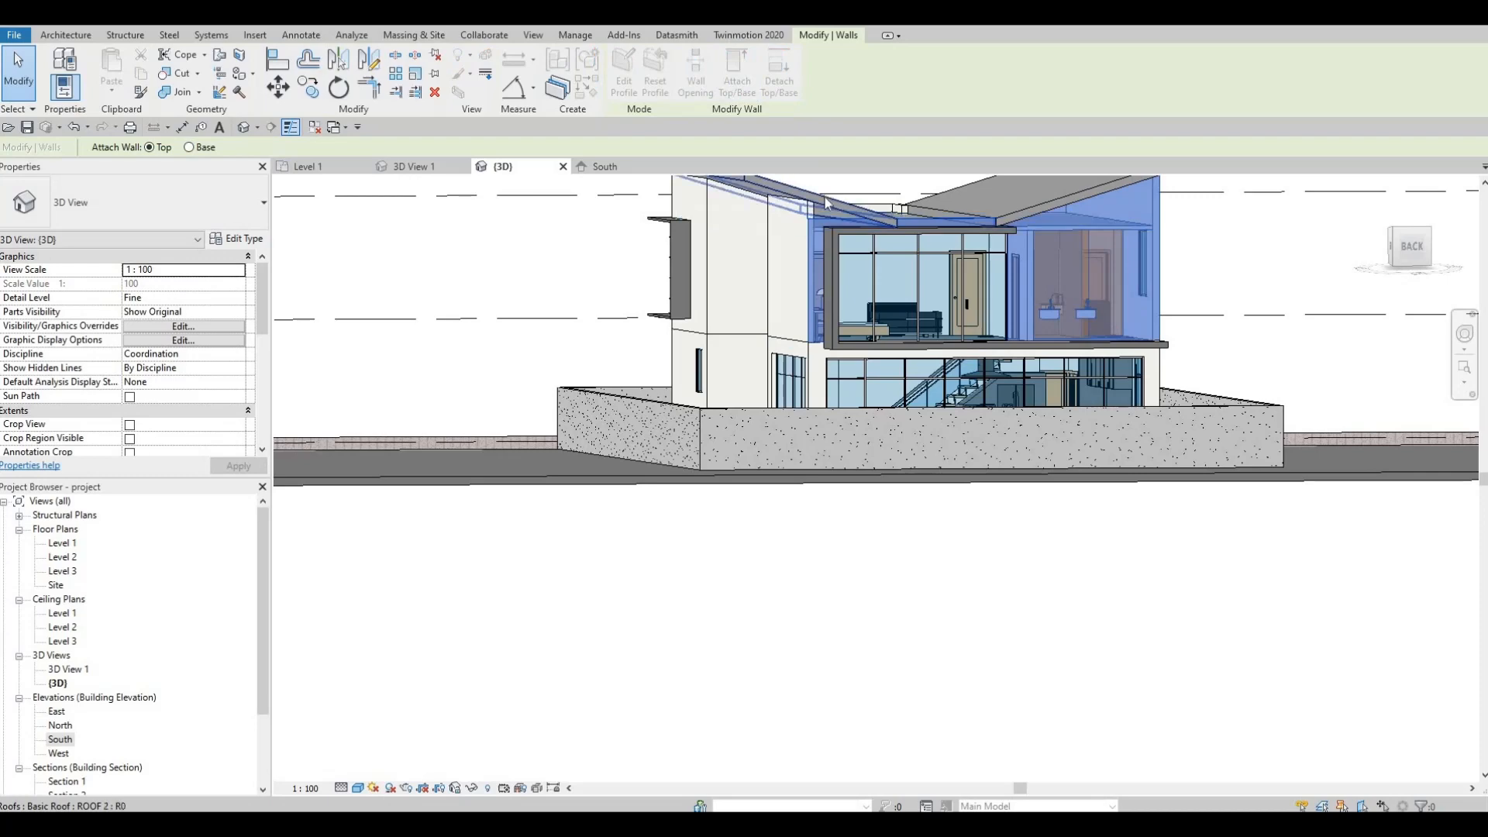
key("Escape")
key("Escape")
middle_click_drag(735, 356, 770, 305, "shift")
left_click(771, 287)
key("Escape")
key("Escape")
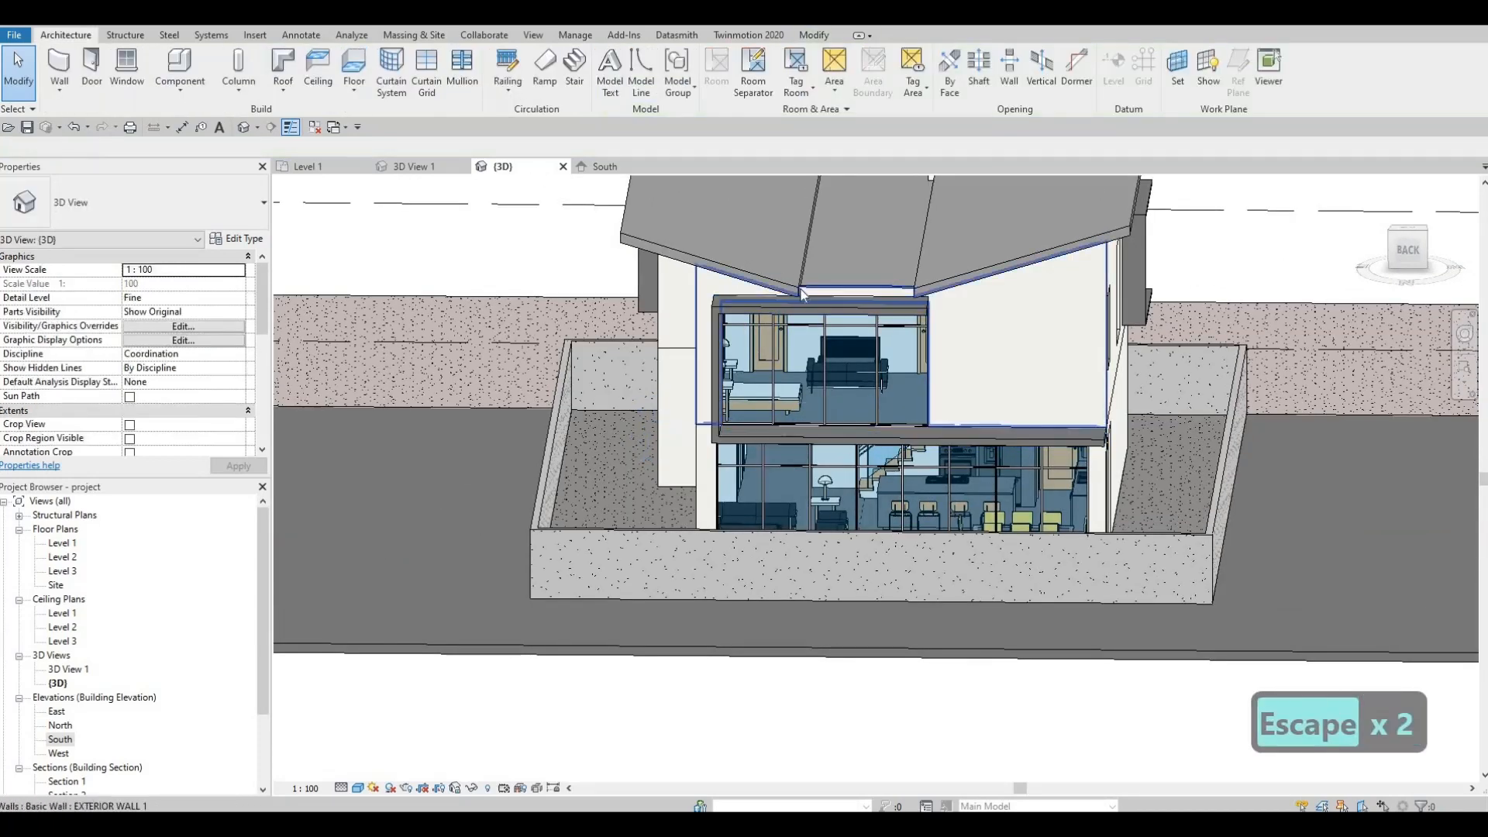
left_click(1058, 334)
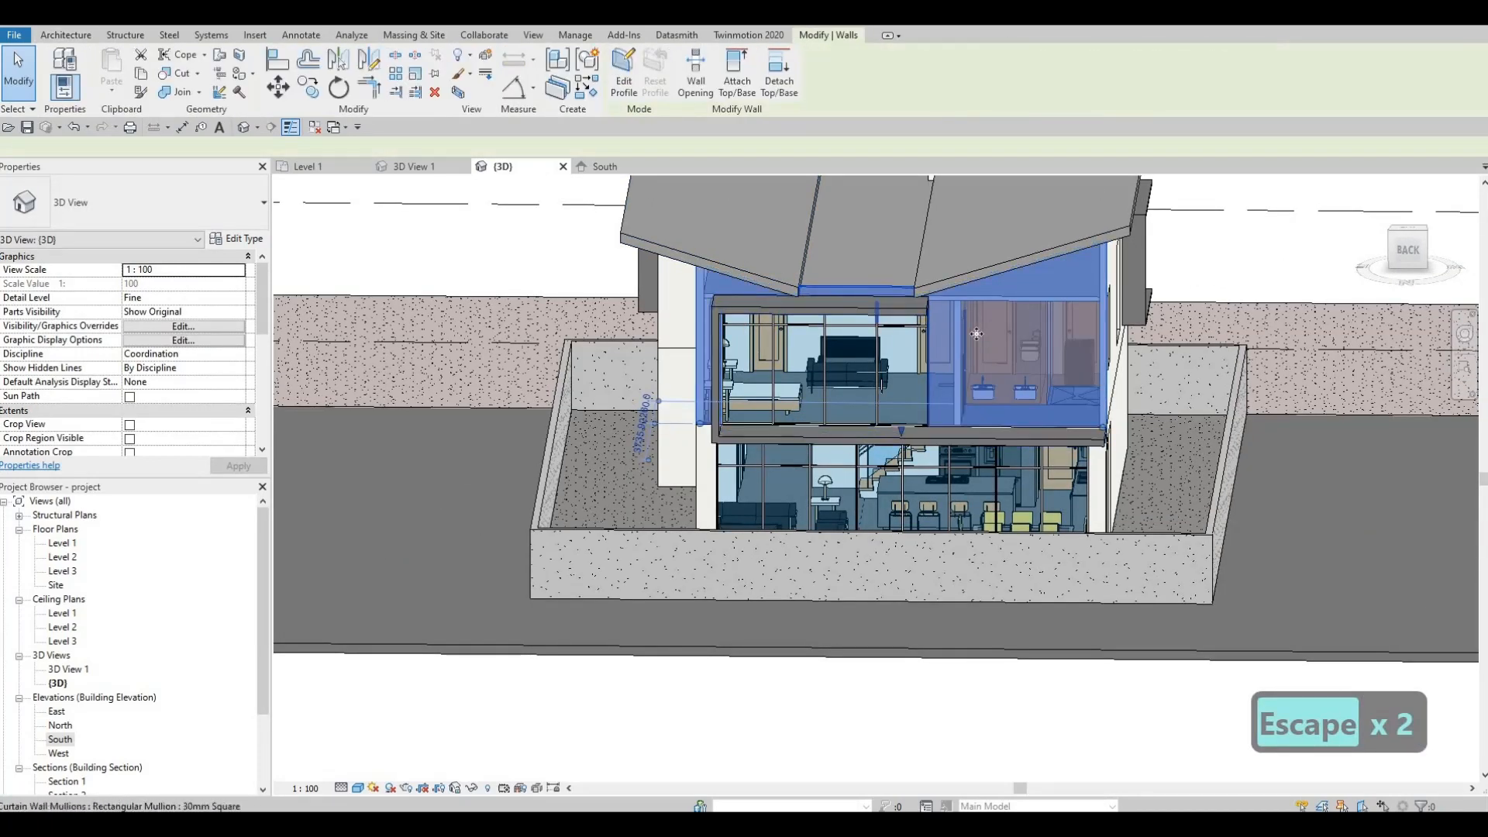
scroll(842, 381, "down", 4)
key("Escape")
key("Escape")
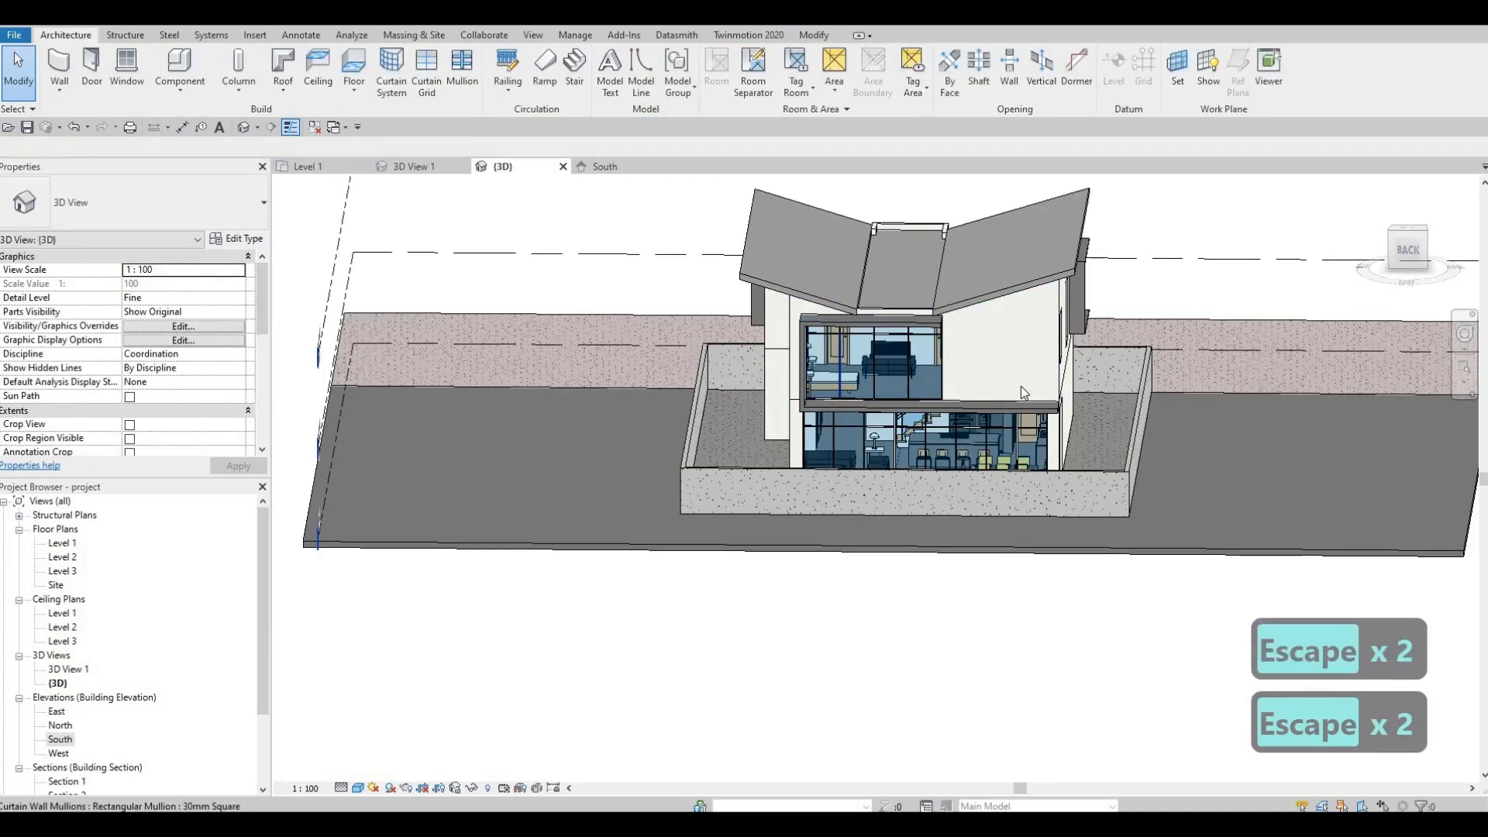
Set the top offset of the orange bay's front wall to 300 so it rises above the flat roof.
mouse_move(1021, 386)
middle_mouse_down("shift")
mouse_move(981, 383)
mouse_move(1033, 400)
middle_mouse_up("shift")
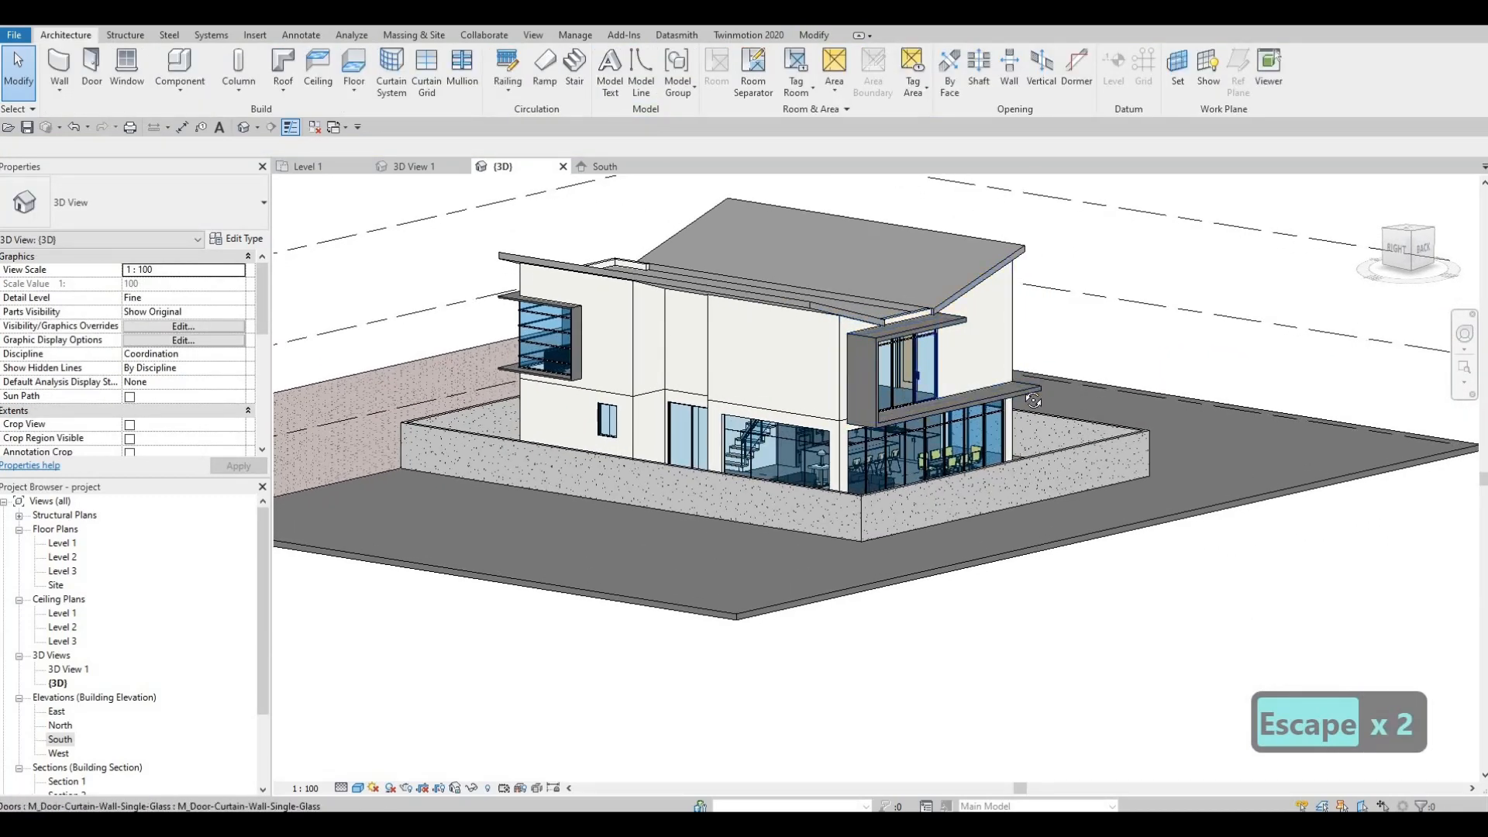
middle_click_drag(893, 412, 1025, 412, "shift")
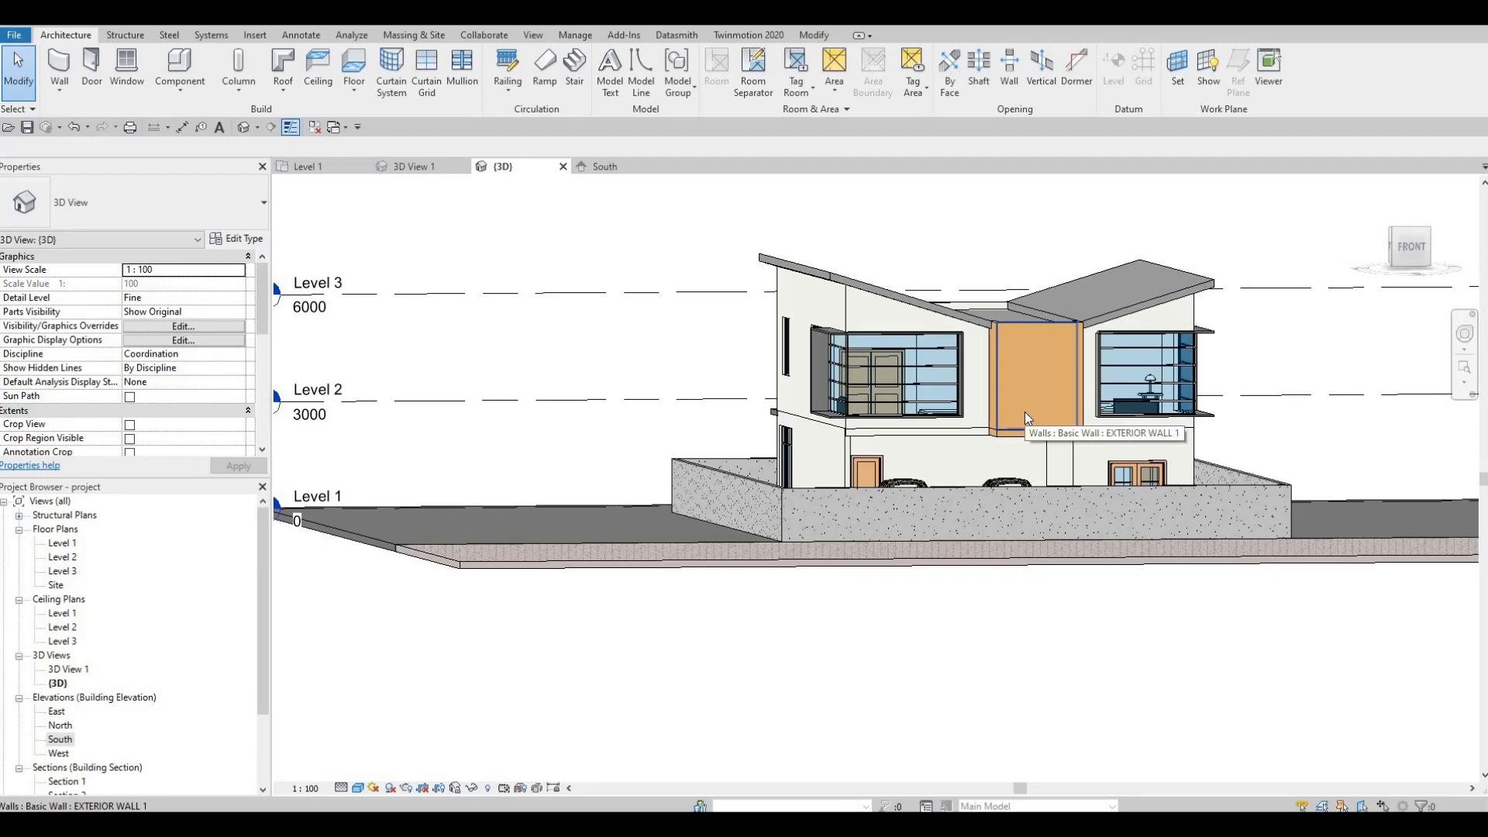
scroll(1039, 320, "up", 3)
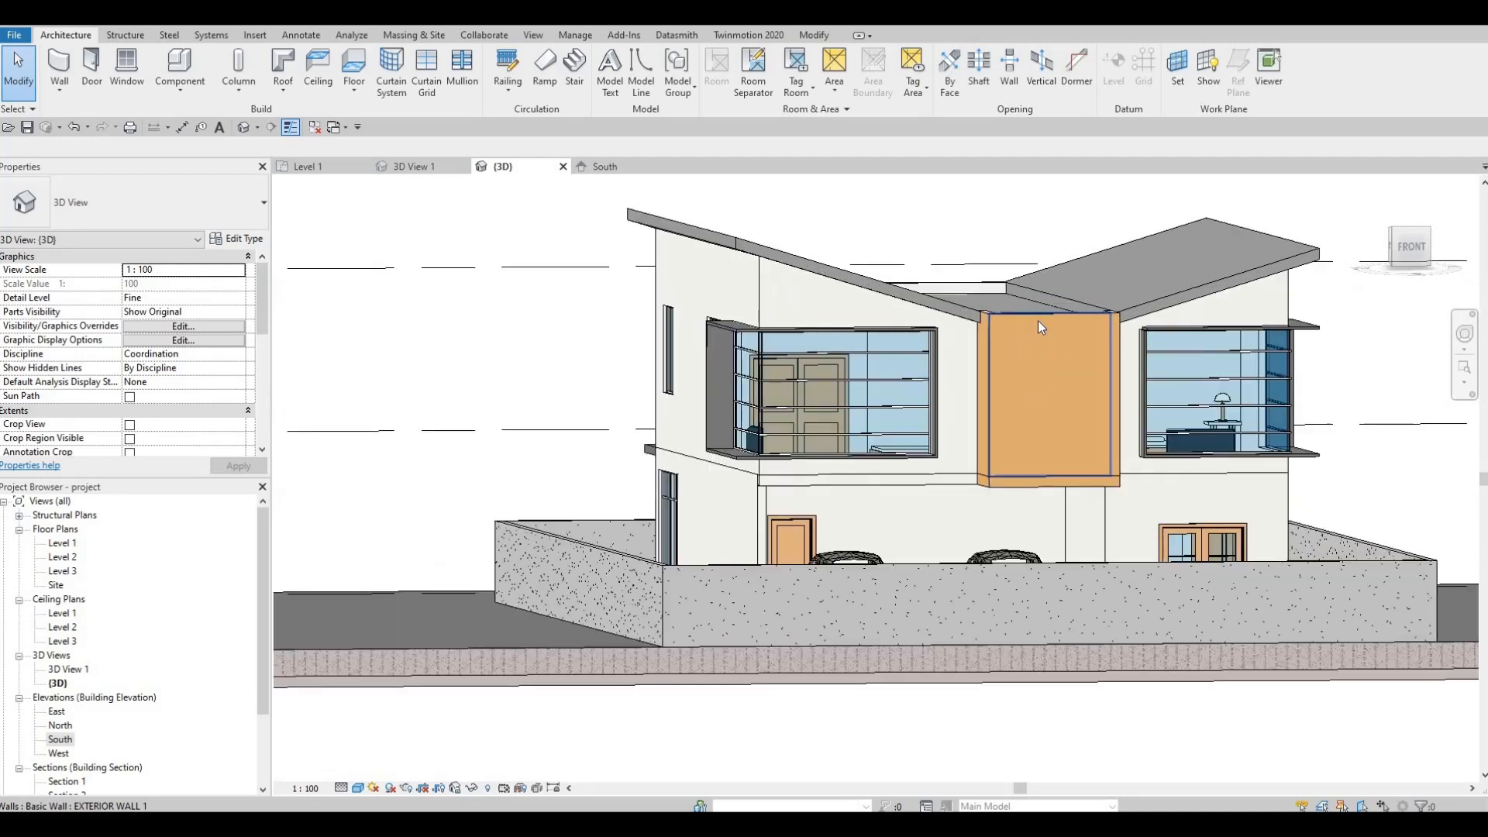
left_click(1048, 320)
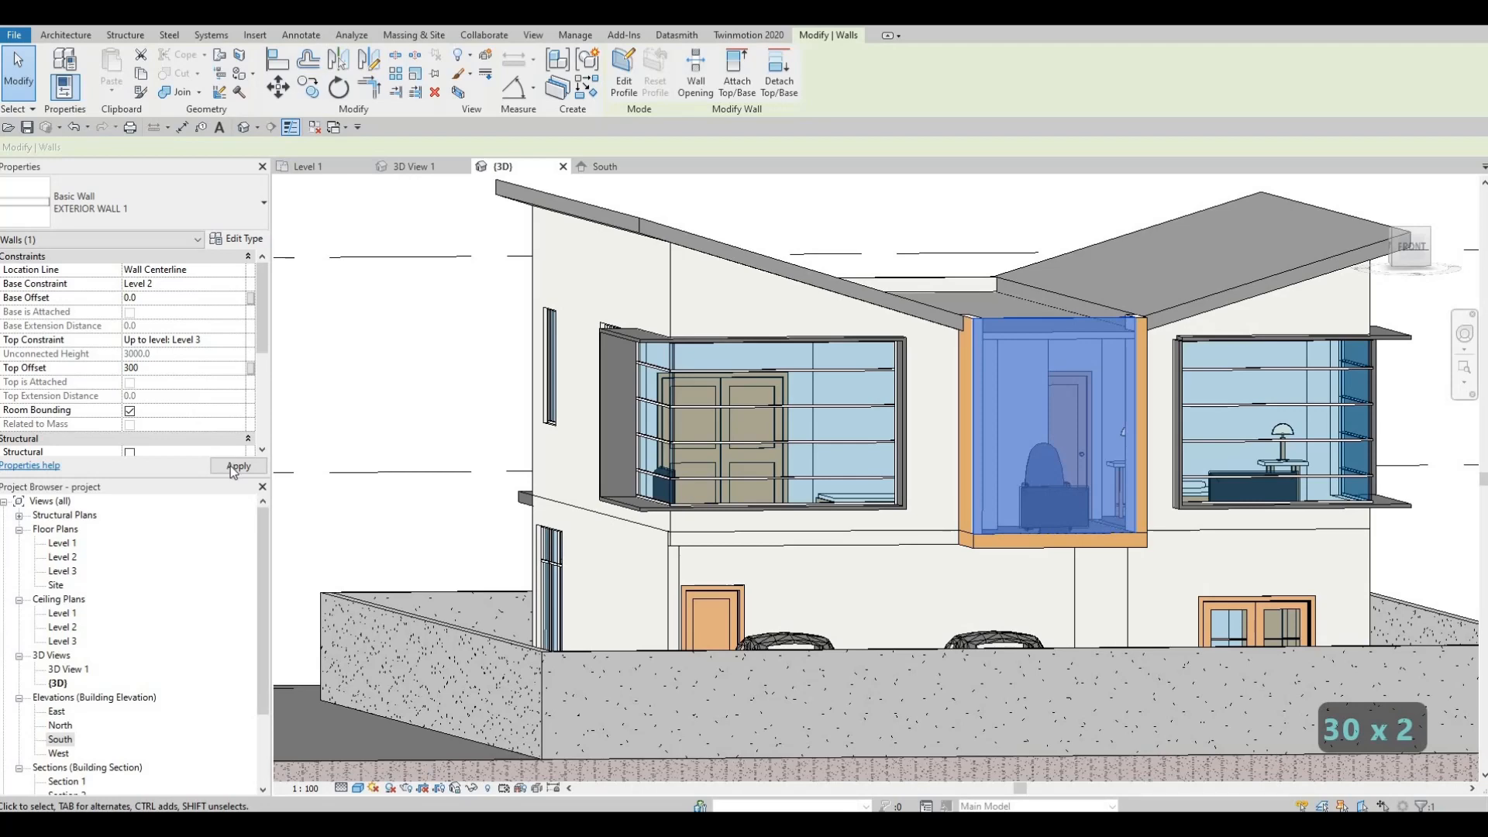
left_click(231, 467)
key("Escape")
key("Escape")
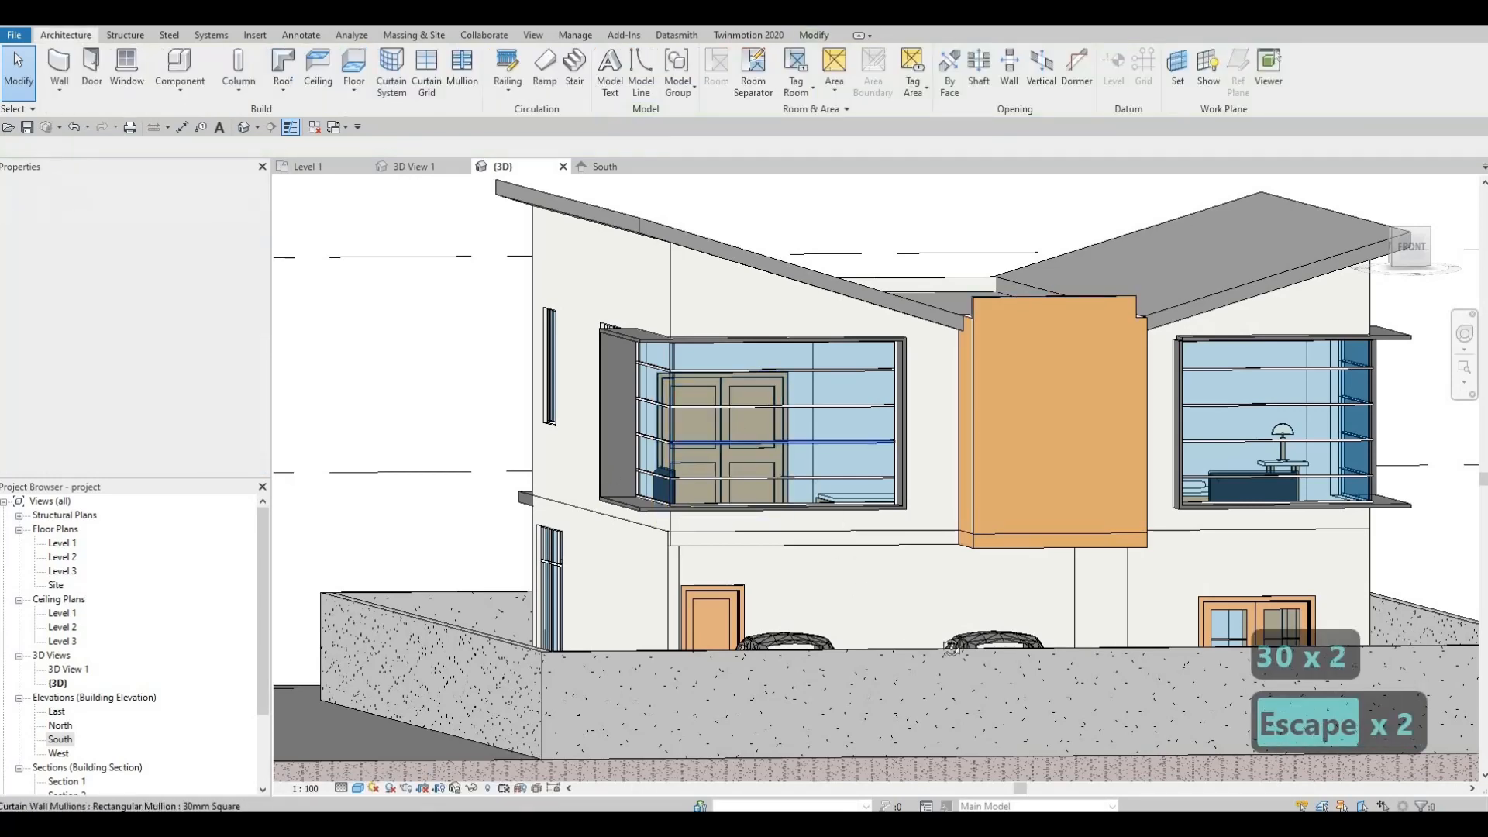
Set the top offset of the orange bay's left side wall to 300.
middle_click_drag(952, 648, 1037, 398, "shift")
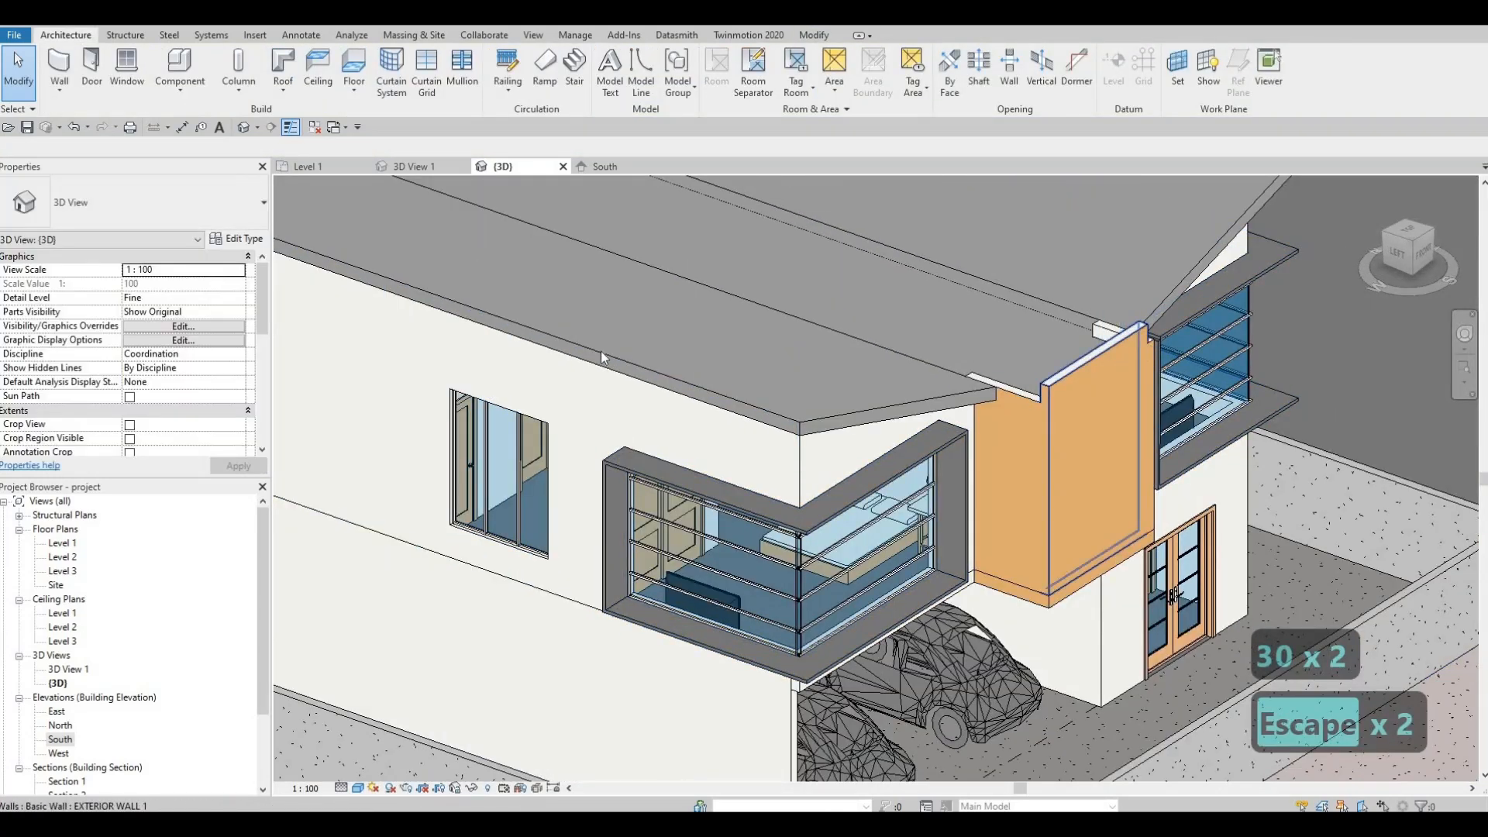
left_click(601, 352)
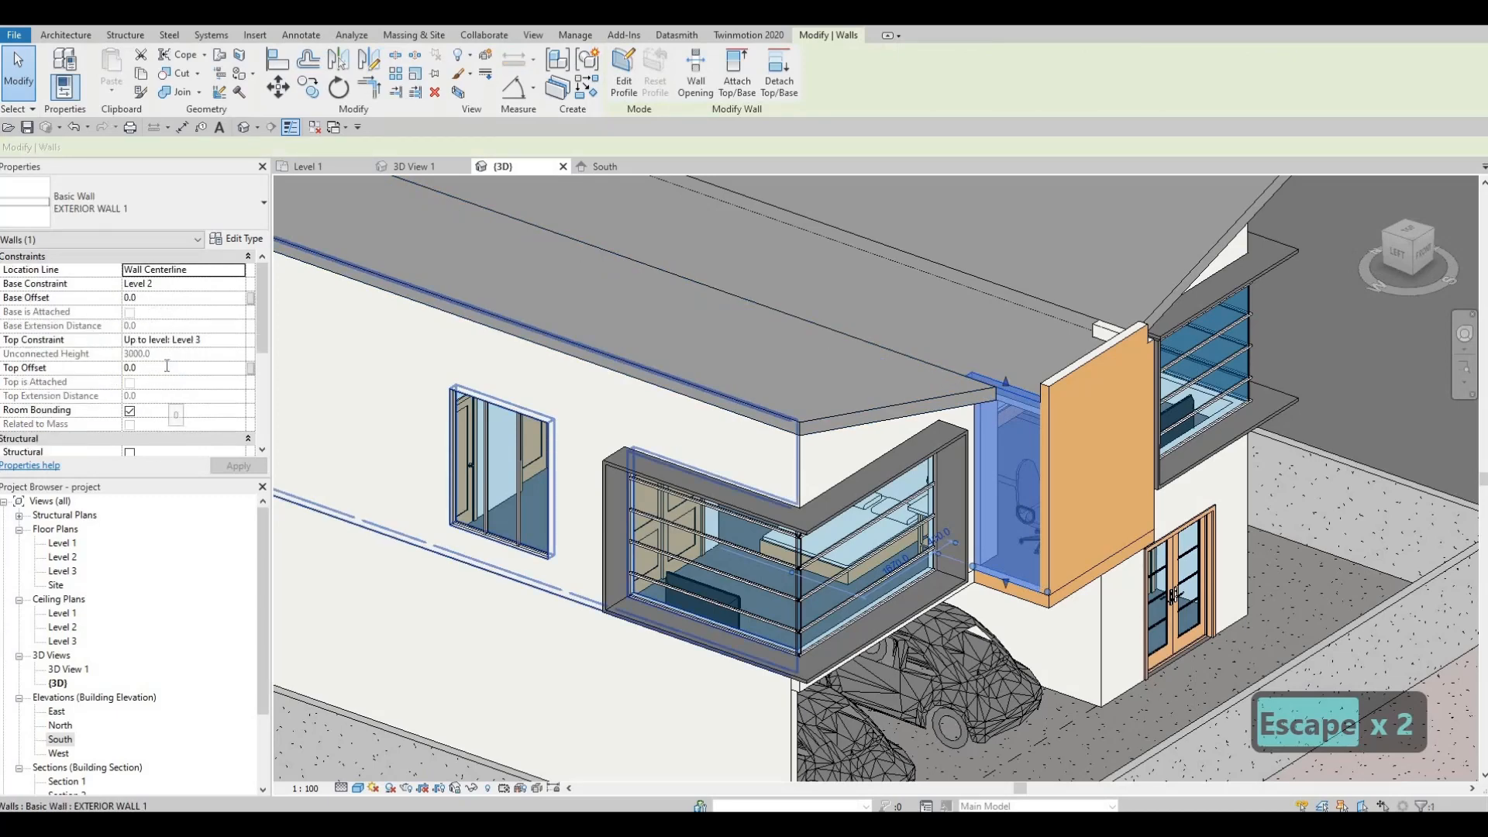
left_click(166, 366)
left_click(237, 466)
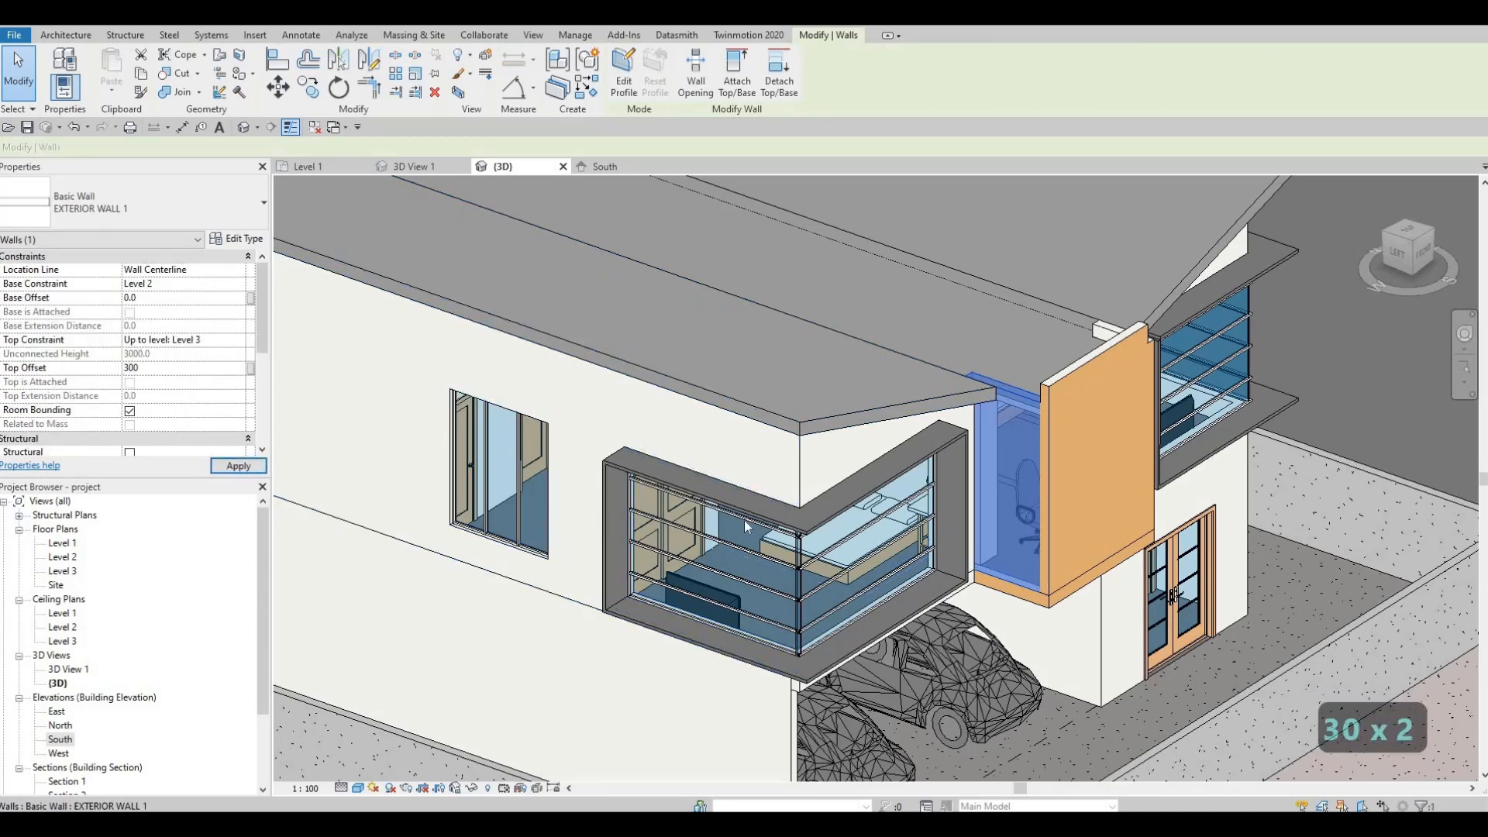
key("Escape")
Set the top offset of the orange bay's right side wall to 300.
middle_click_drag(795, 520, 684, 439, "shift")
scroll(644, 442, "up", 1)
left_click(631, 445)
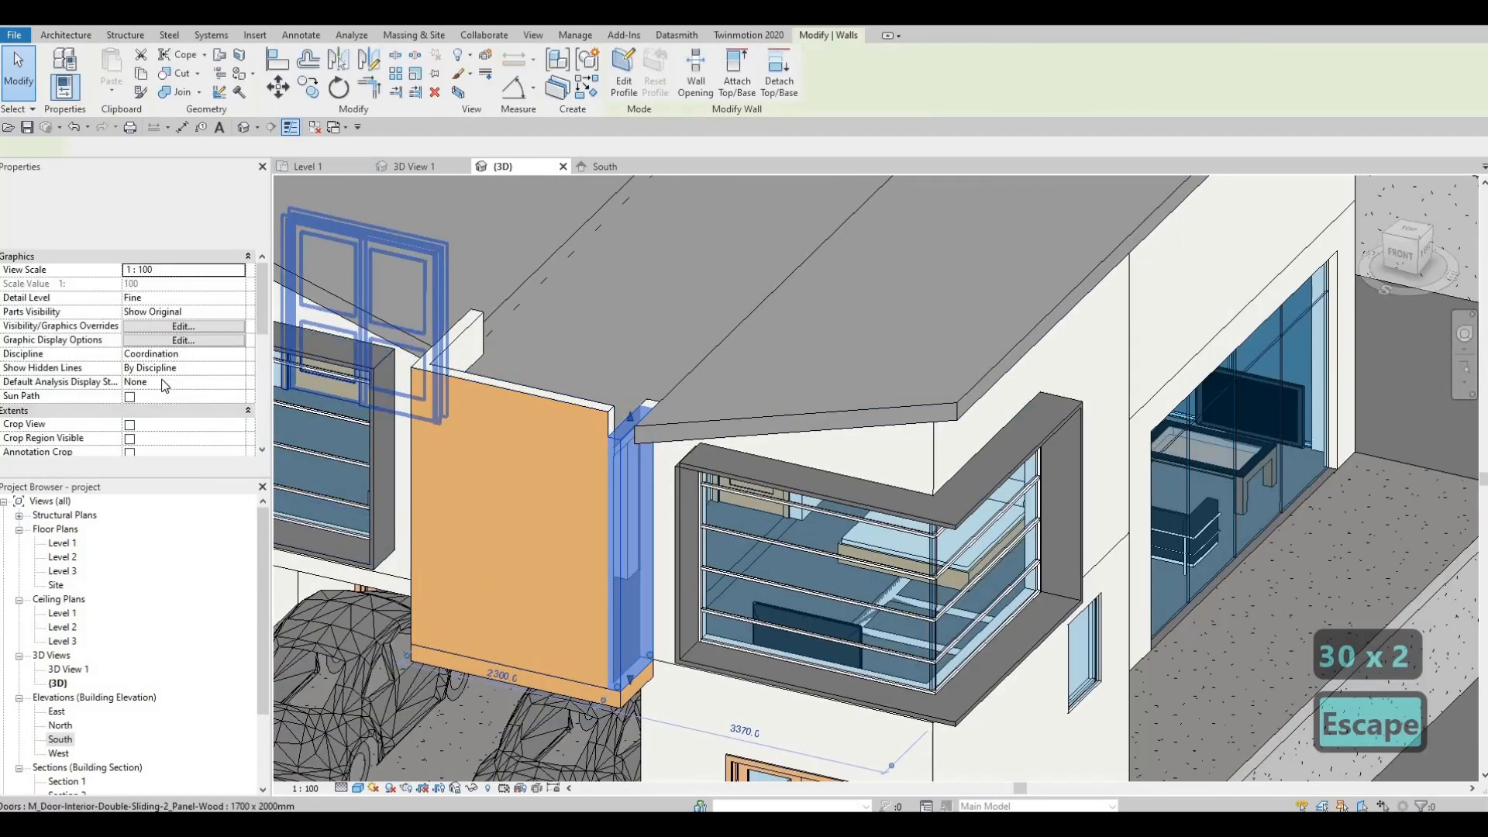
left_click(167, 369)
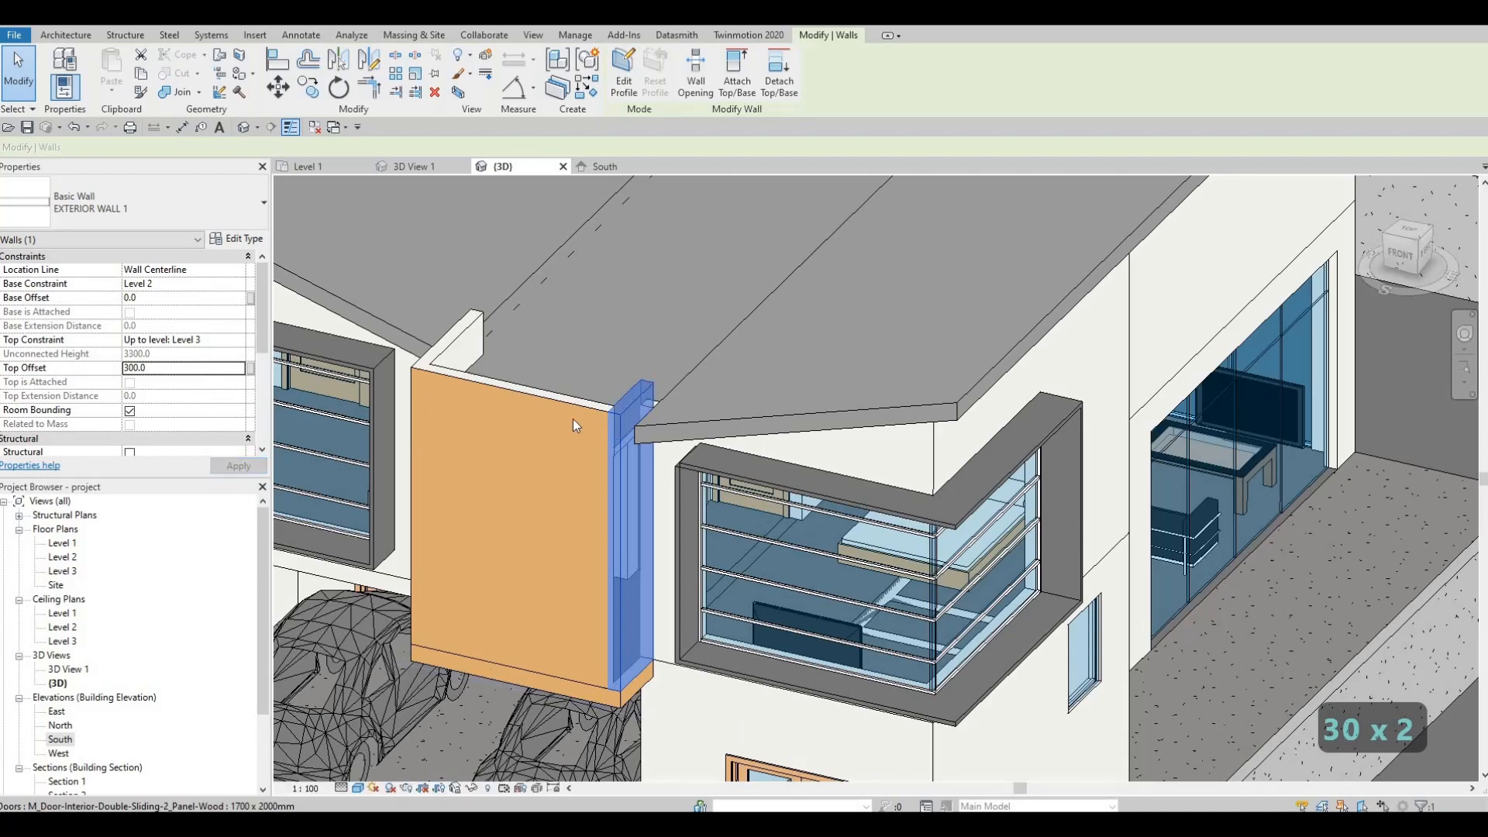
key("Escape")
scroll(387, 458, "down", 1)
key("Escape")
Set the top offset of the upper-floor rear wall to 300 to raise its section between the two sloped roofs.
middle_click_drag(744, 419, 234, 327, "shift")
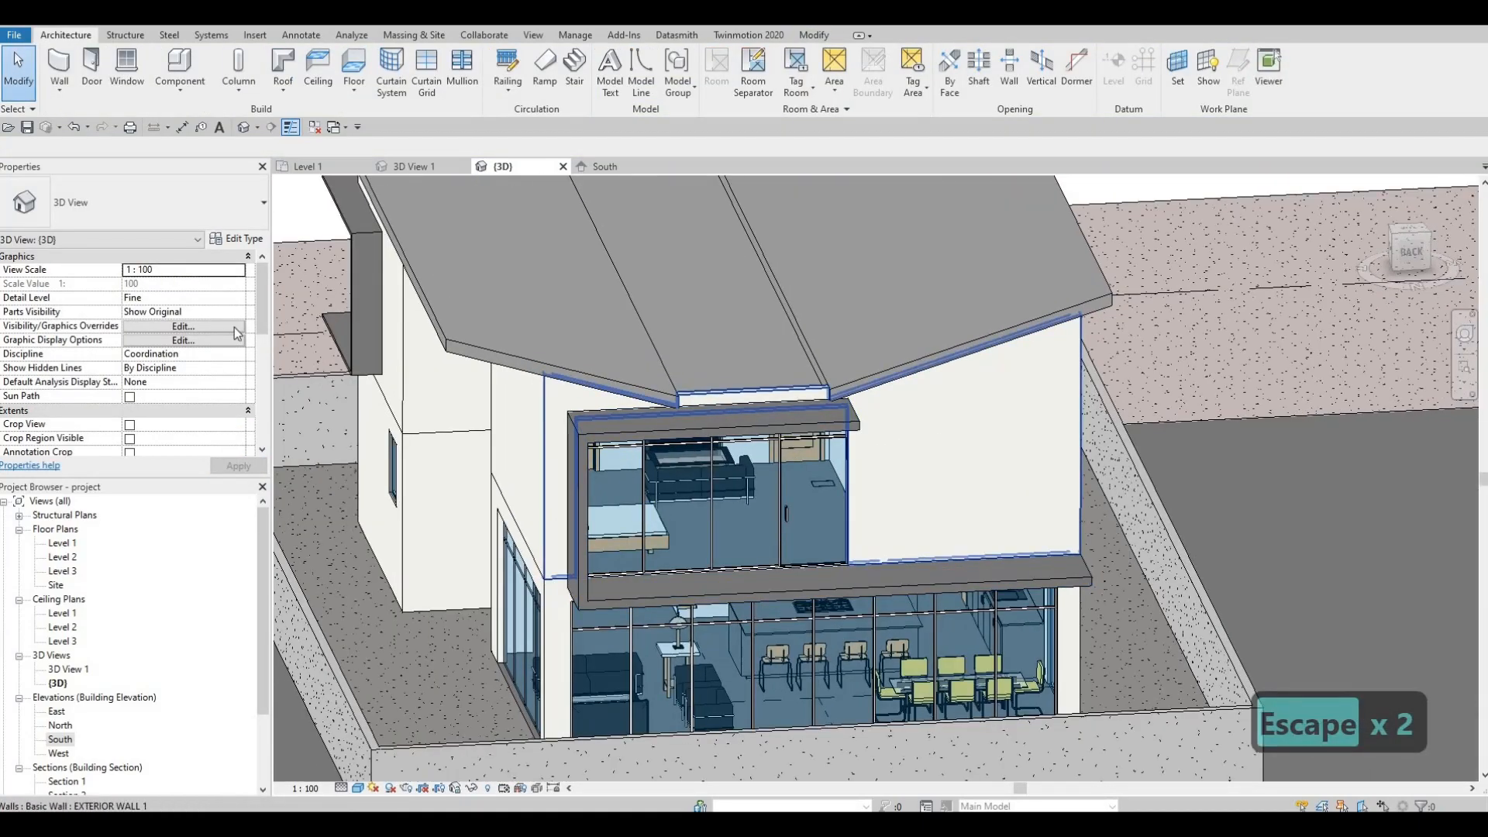
left_click(169, 370)
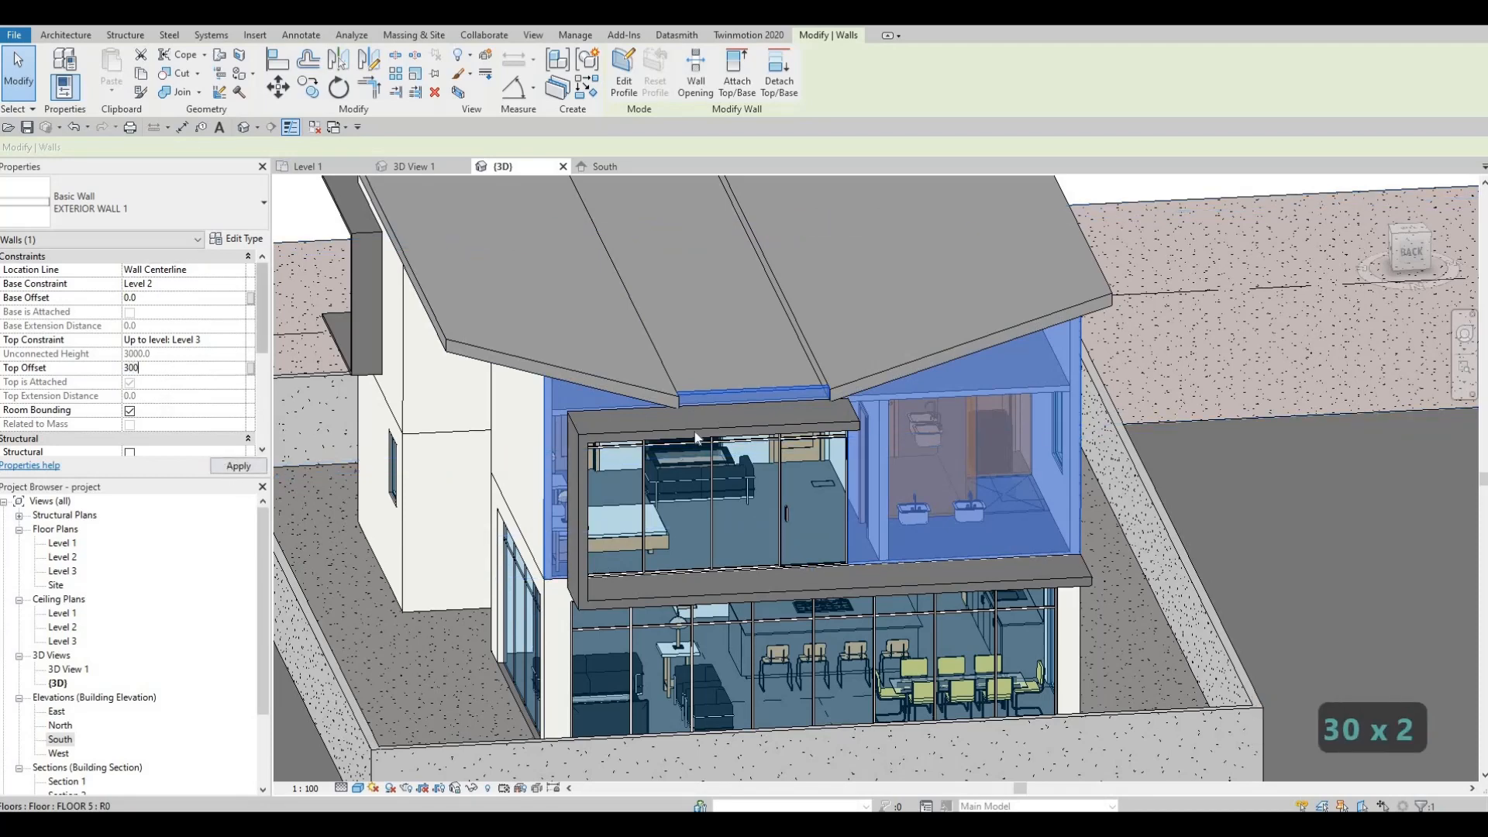
key("Escape")
key("Escape")
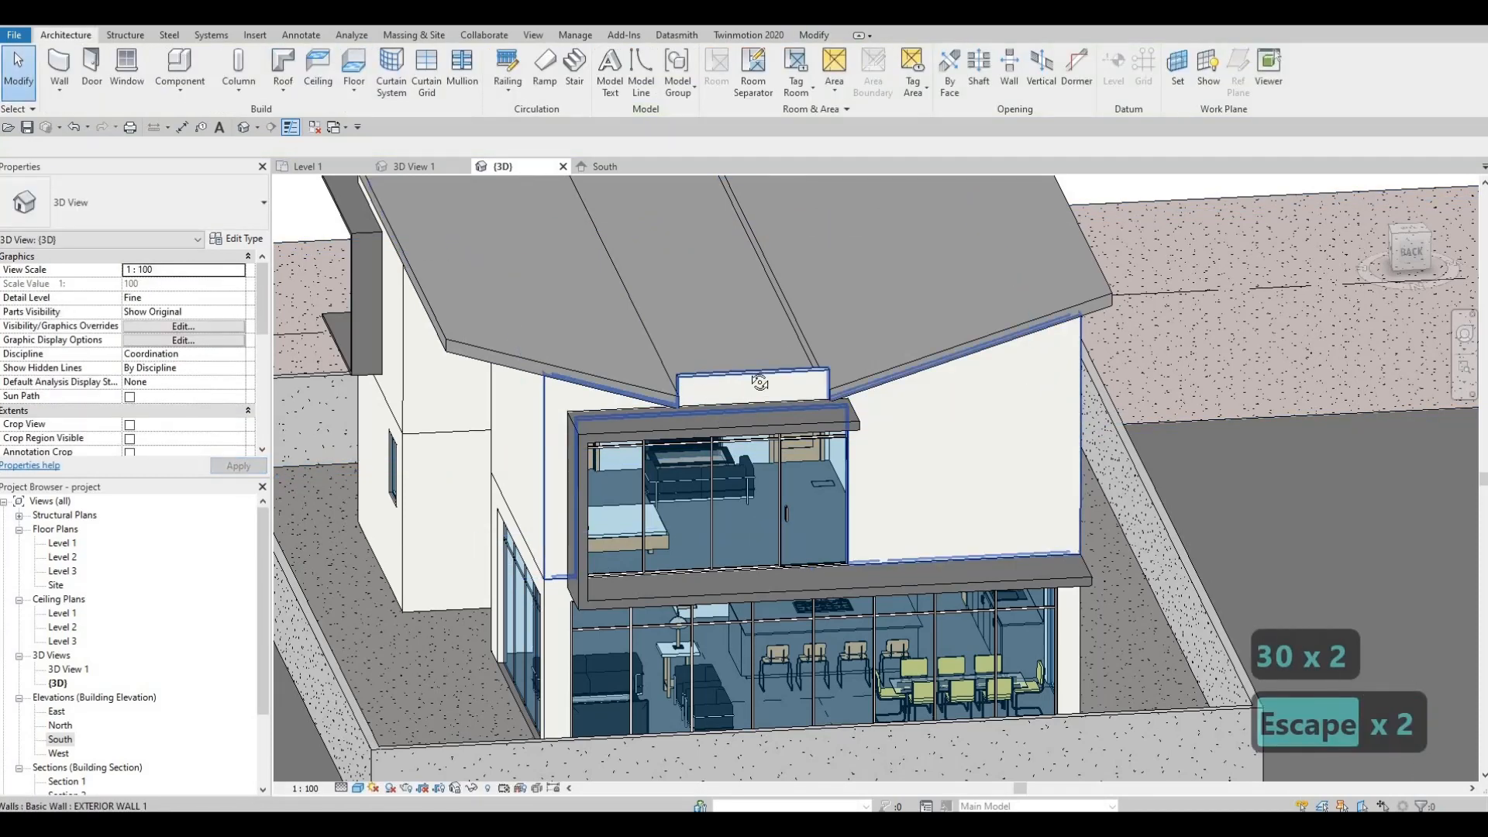
mouse_move(870, 404)
middle_mouse_down("shift")
mouse_move(822, 441)
mouse_move(850, 469)
mouse_move(723, 400)
mouse_move(779, 387)
mouse_move(900, 464)
mouse_move(885, 431)
mouse_move(903, 428)
mouse_move(880, 426)
middle_mouse_up("shift")
scroll(723, 400, "down", 5)
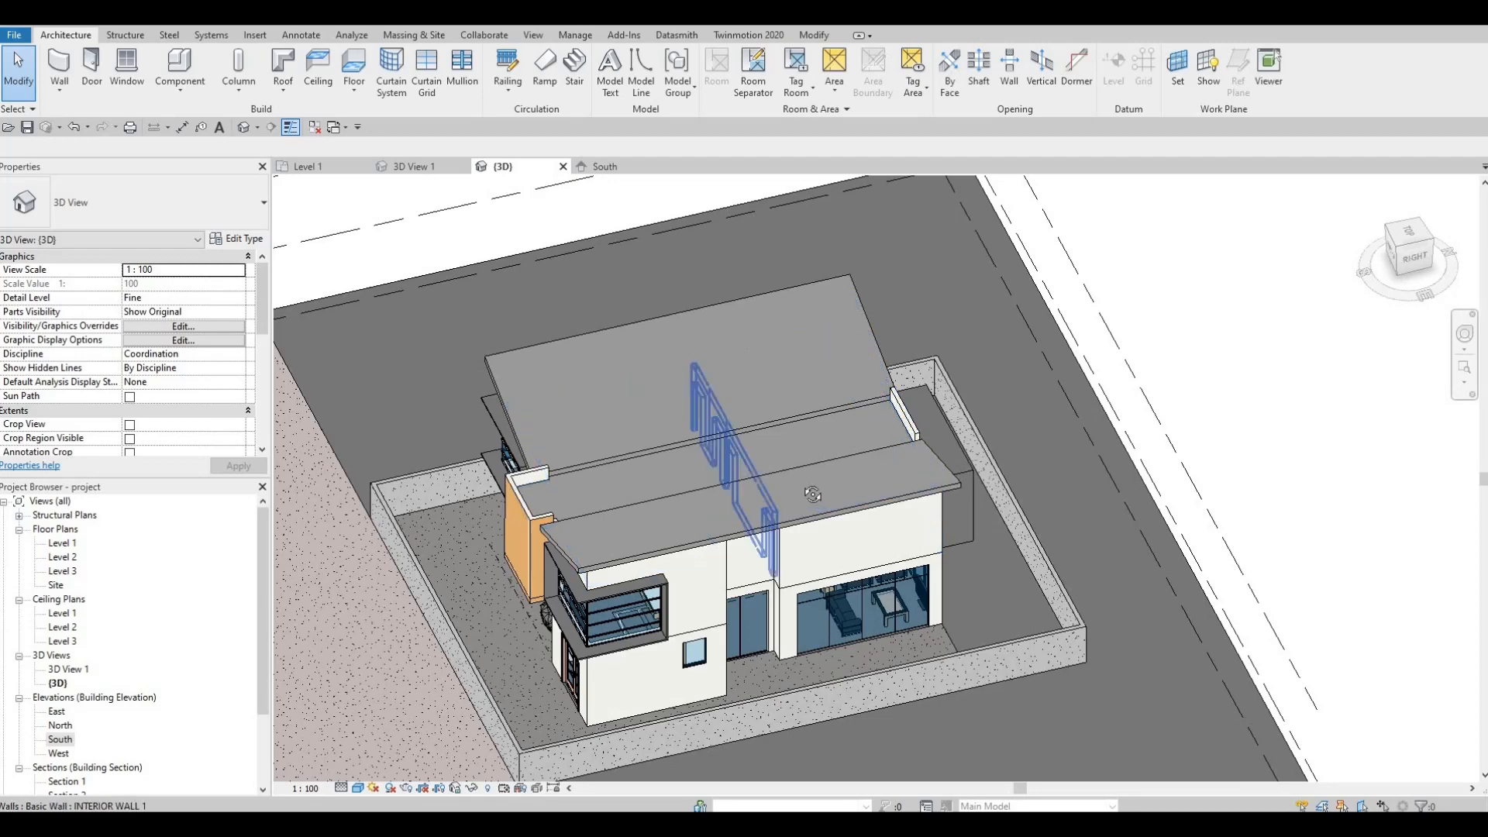
middle_click_drag(750, 519, 692, 462, "shift")
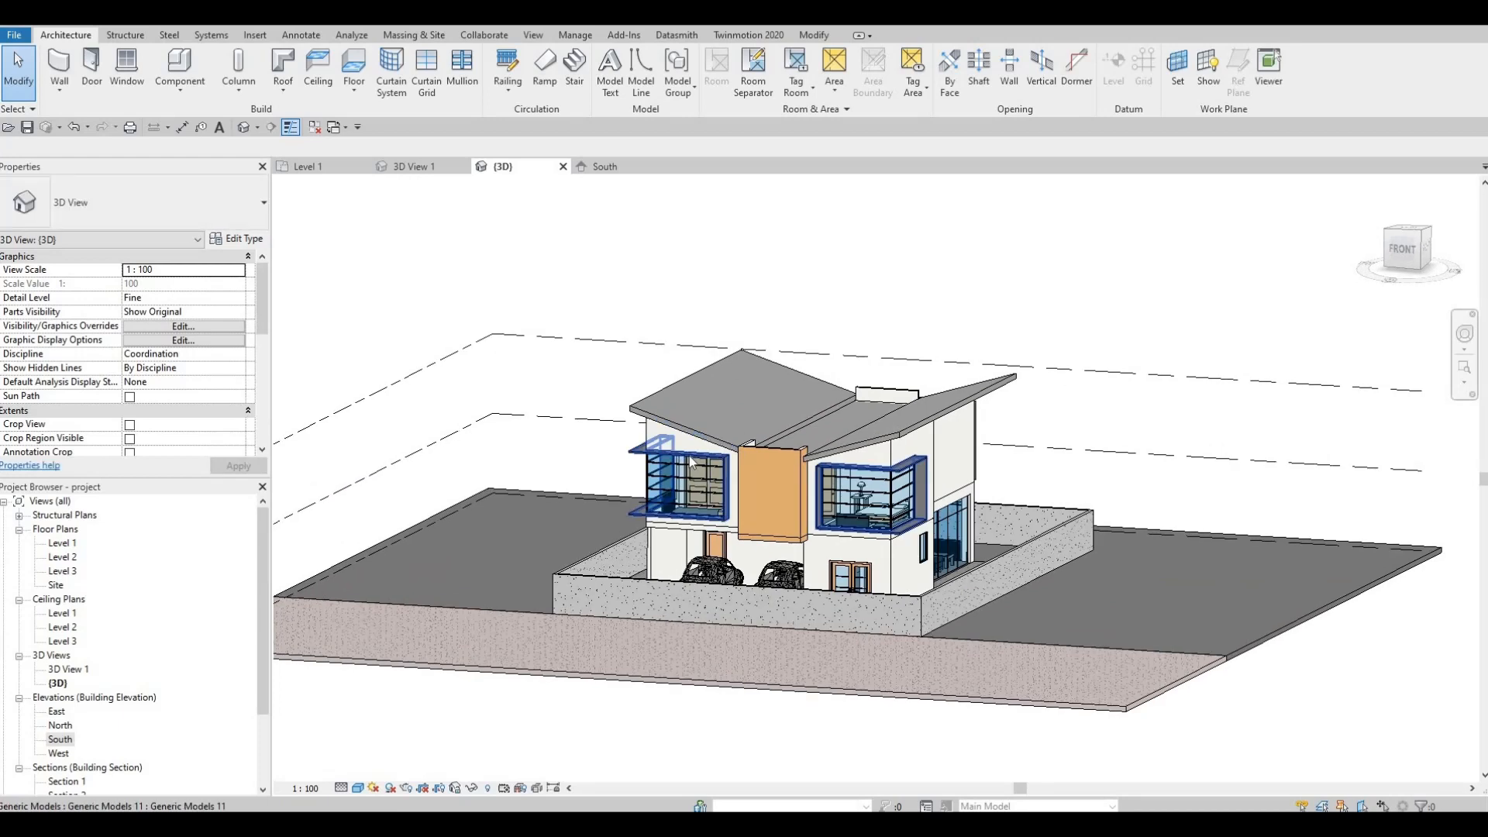
Examine the sloped roofs, the raised parapet walls and the window surrounds from the front, sides and rear of the house.
middle_click_drag(781, 385, 985, 434, "shift")
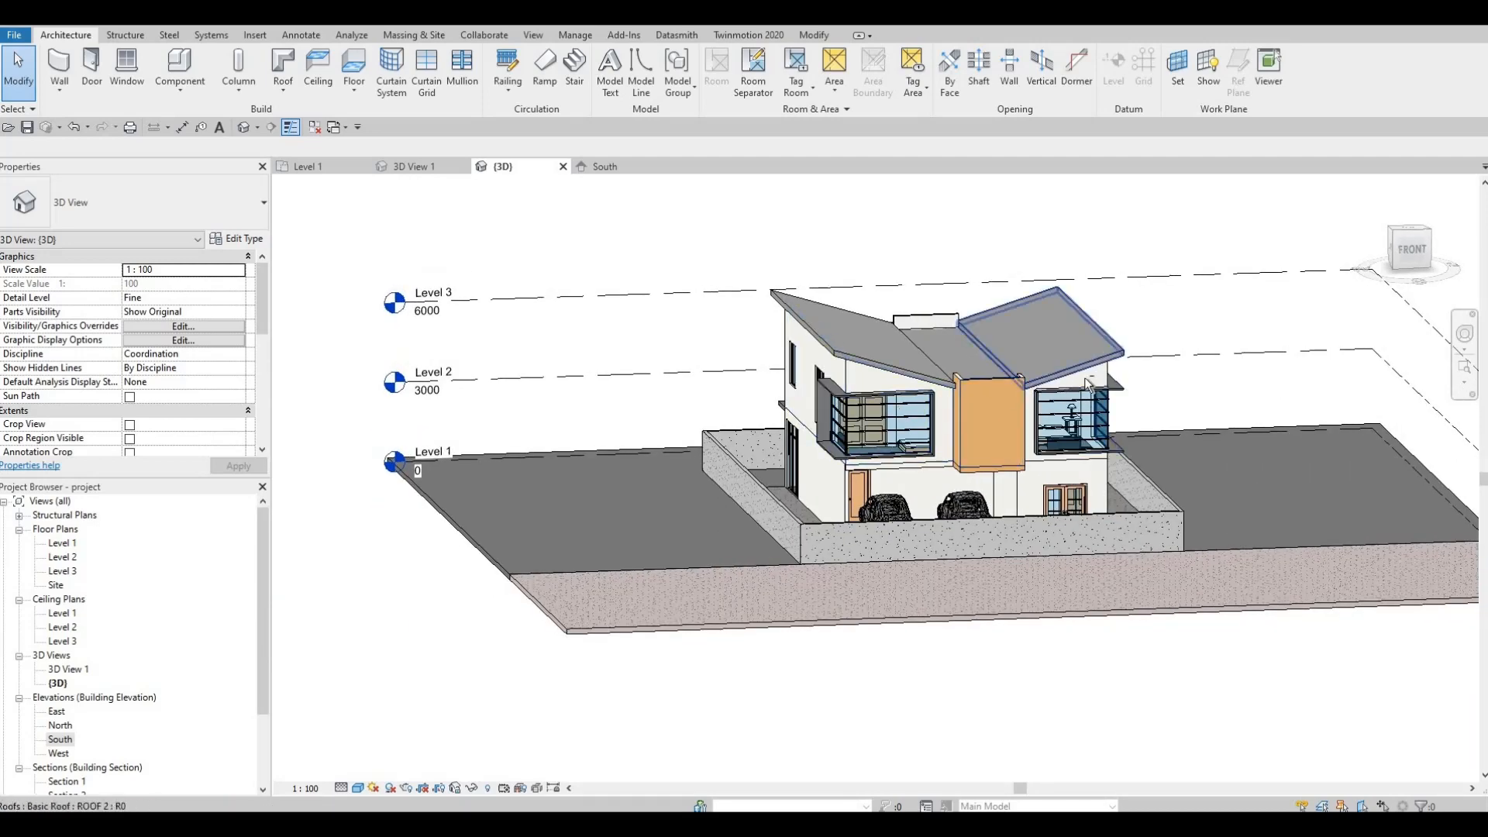
middle_click_drag(845, 409, 757, 406, "shift")
middle_click_drag(929, 417, 1384, 467, "shift")
scroll(1060, 387, "up", 4)
middle_click_drag(1089, 453, 1119, 371)
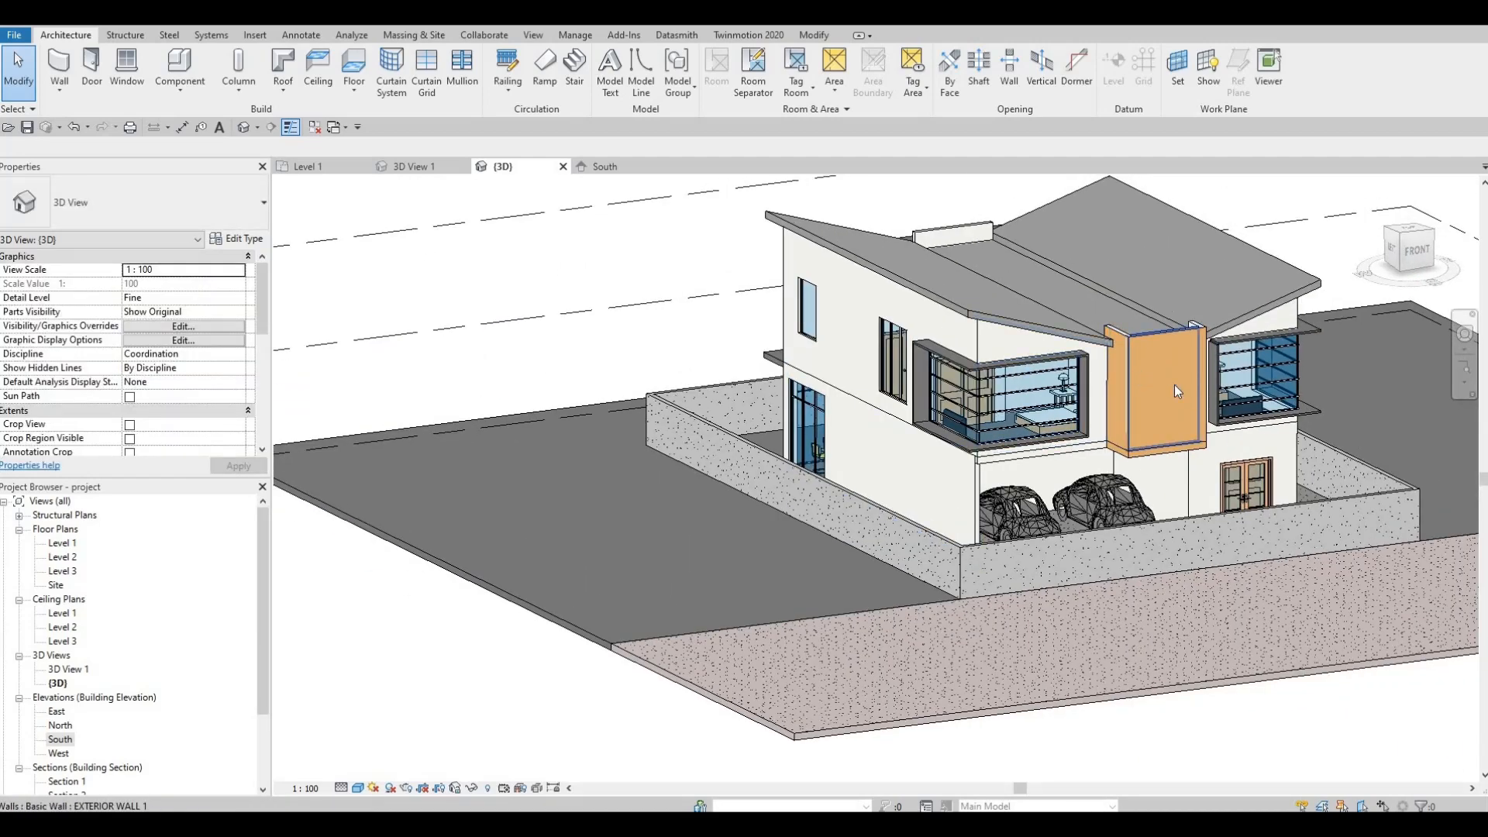
middle_click_drag(1017, 364, 1194, 325, "shift")
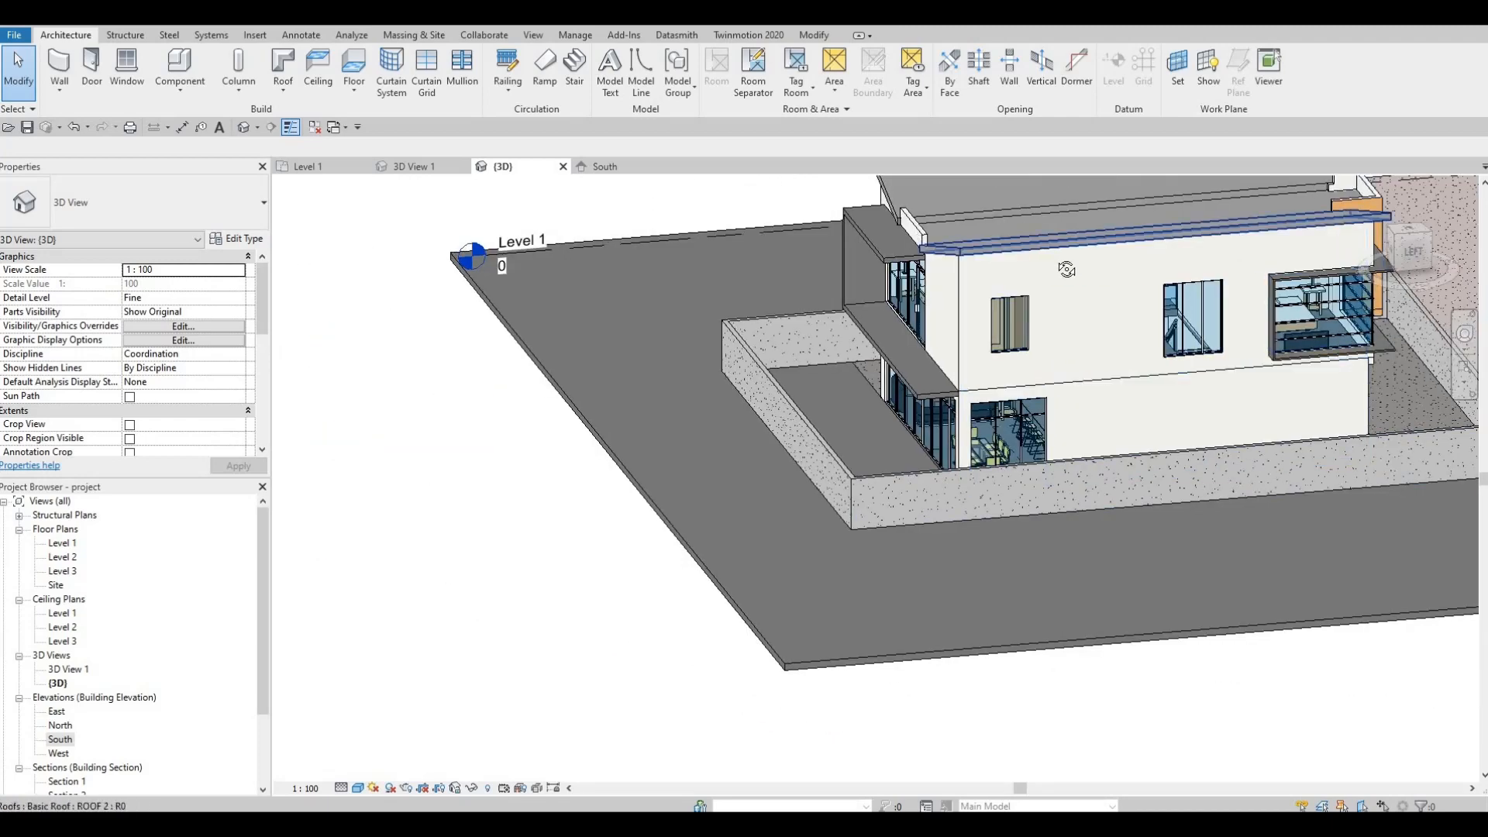
middle_click_drag(950, 255, 1101, 248, "shift")
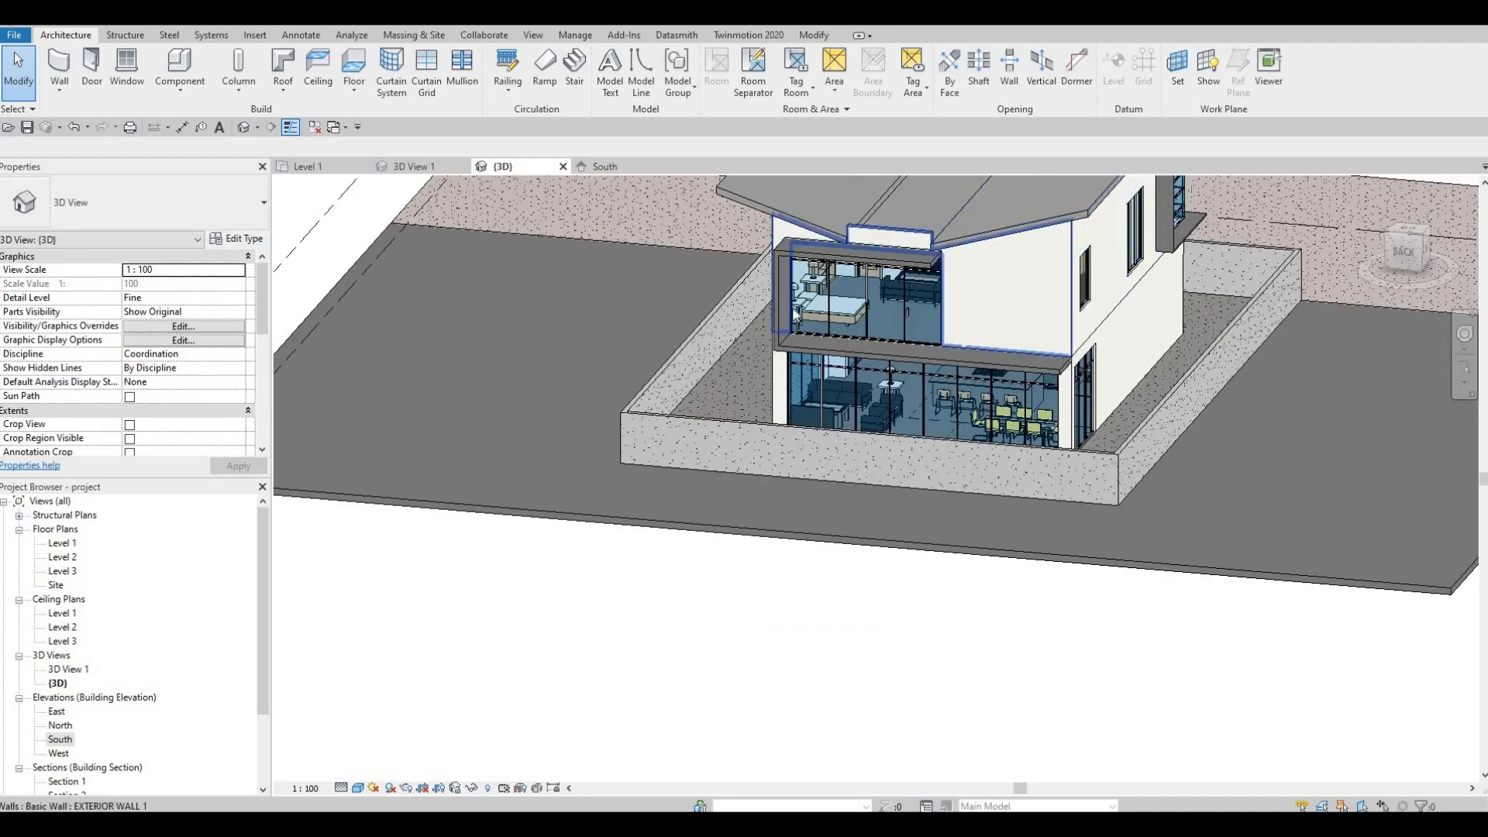
middle_click_drag(892, 293, 1120, 333, "shift")
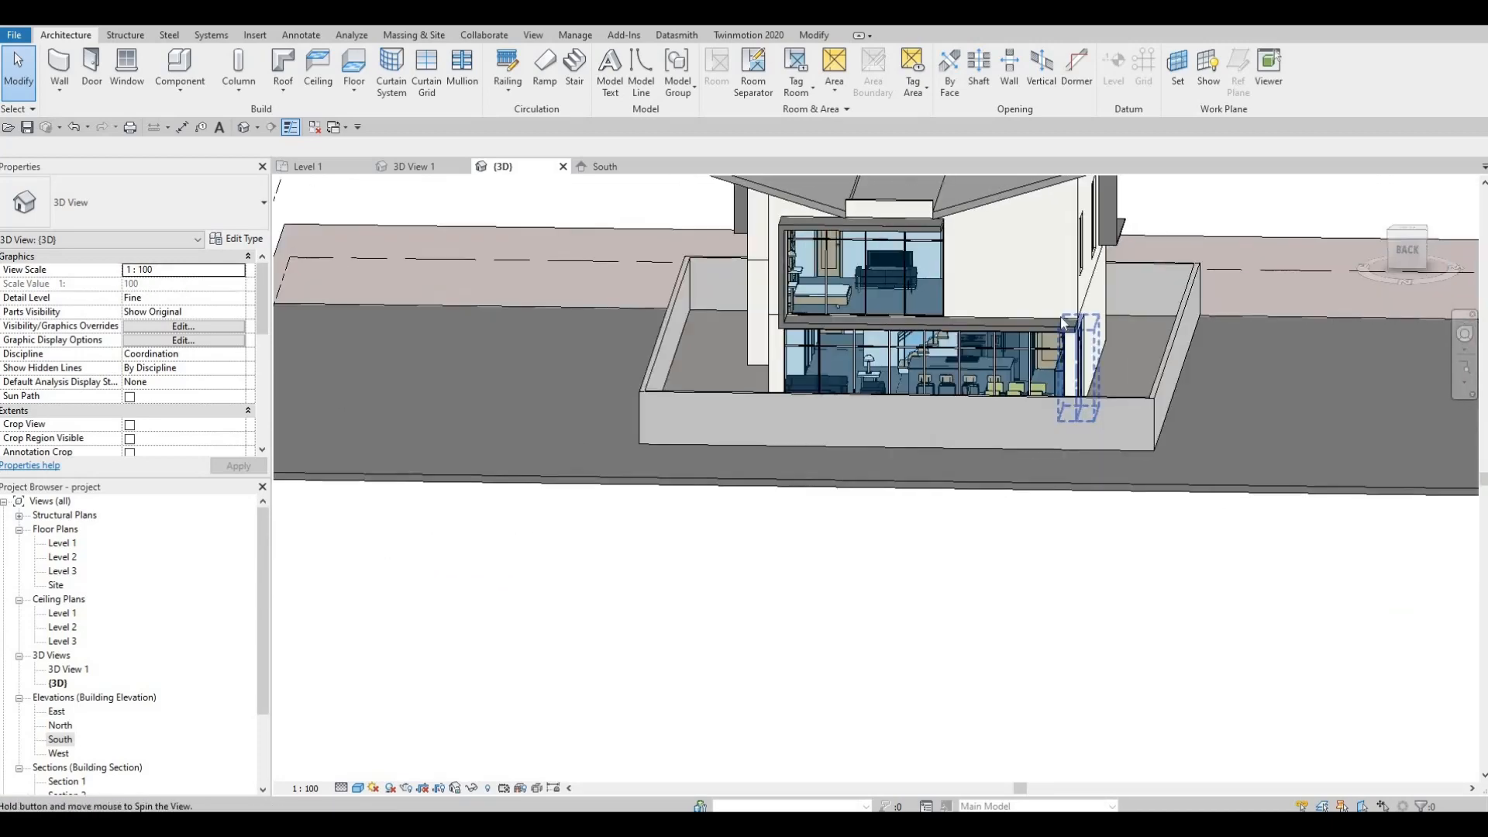
Reset the top offset of the upper-floor rear wall to 0 and deselect the wall.
middle_click_drag(955, 240, 1000, 250, "shift")
left_click(1000, 246)
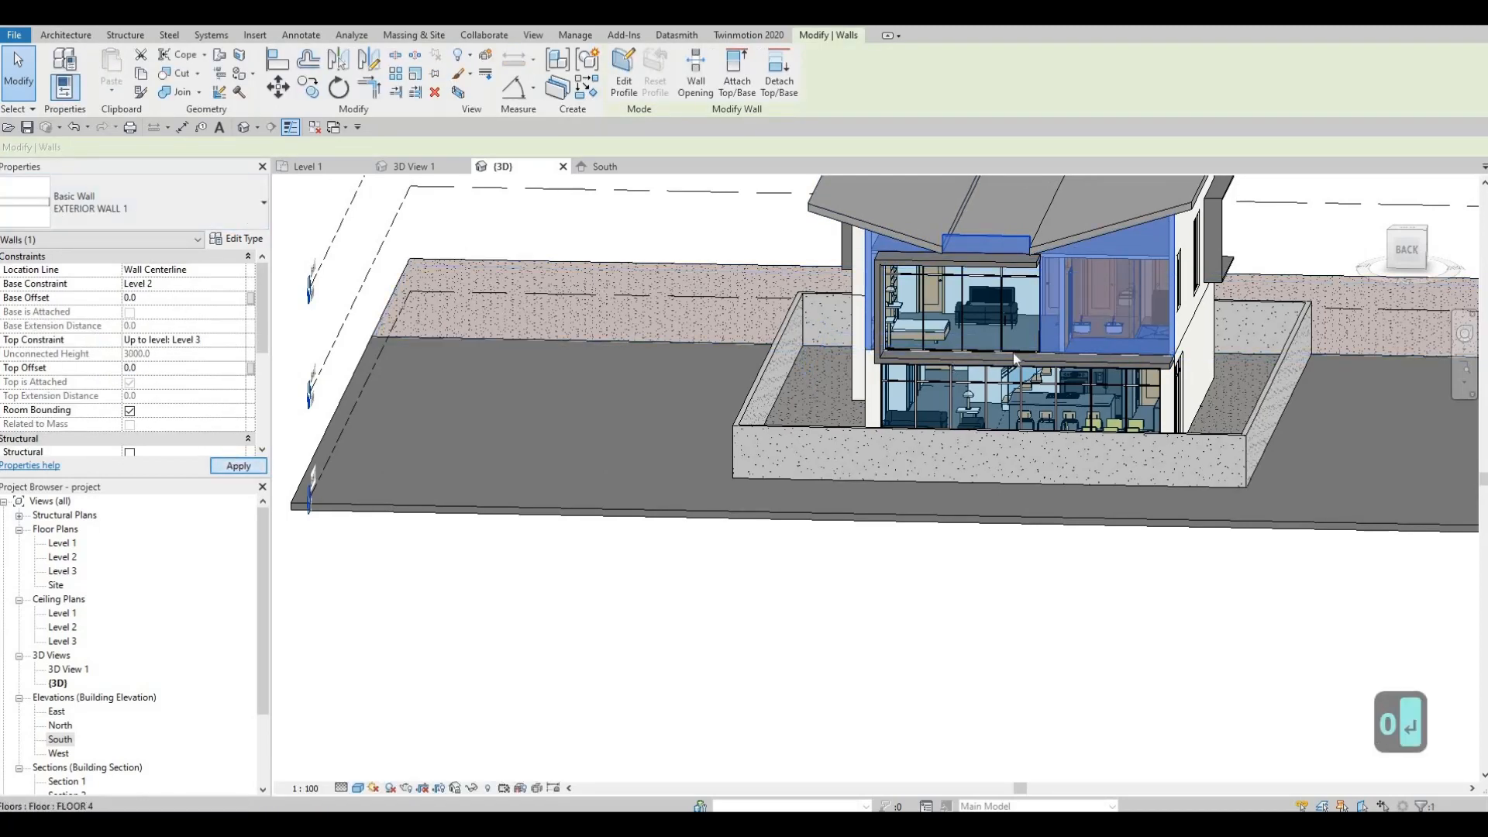
key("Escape")
key("Escape")
middle_click_drag(965, 276, 984, 271, "shift")
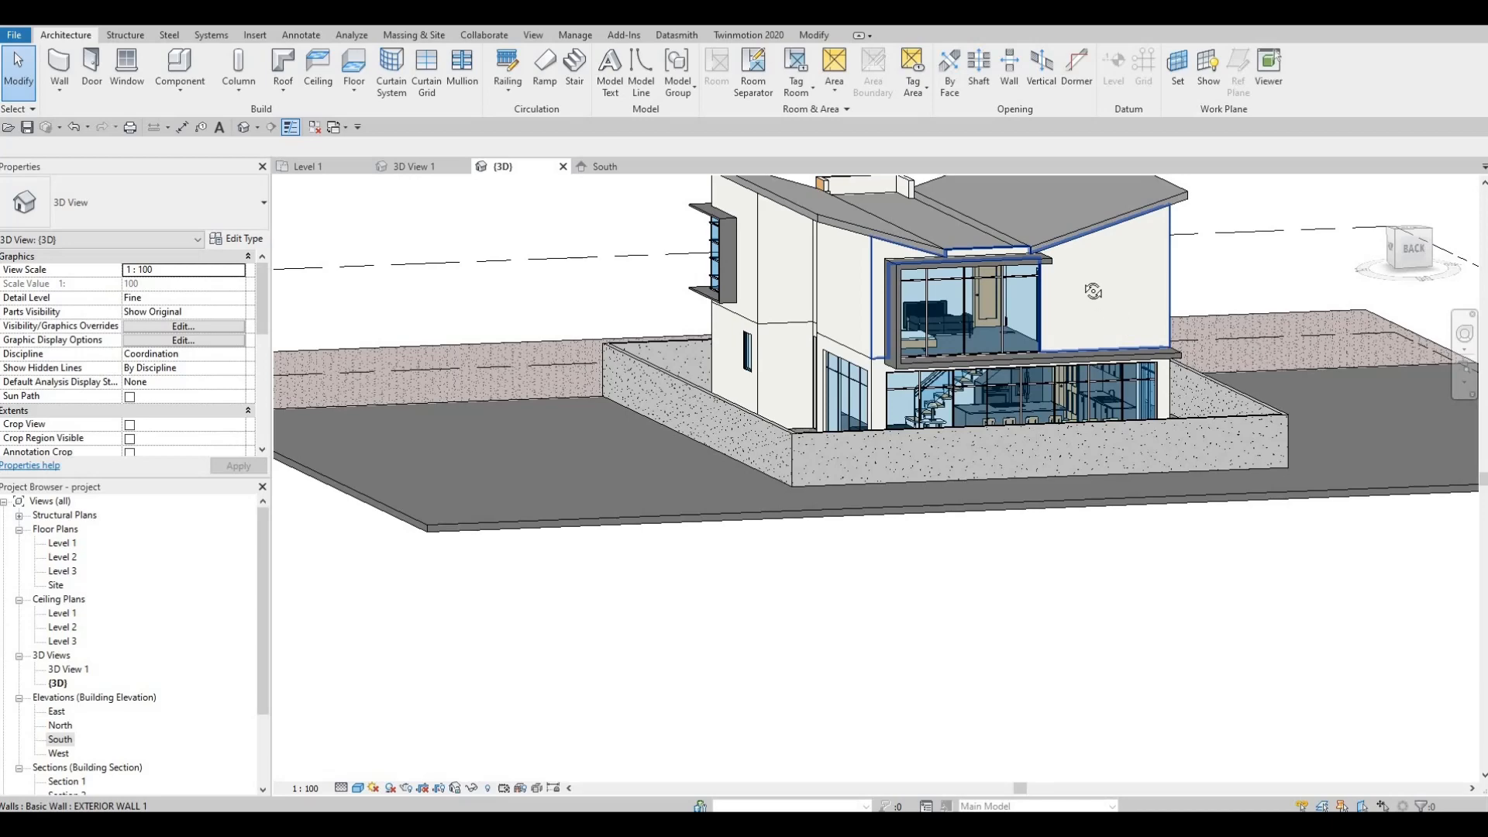
In the South elevation, edit the in-place window surround model and delete the frame around the east corner window.
middle_click_drag(1089, 304, 1174, 387, "shift")
middle_click_drag(697, 395, 1046, 403, "shift")
middle_click_drag(533, 356, 598, 182, "shift")
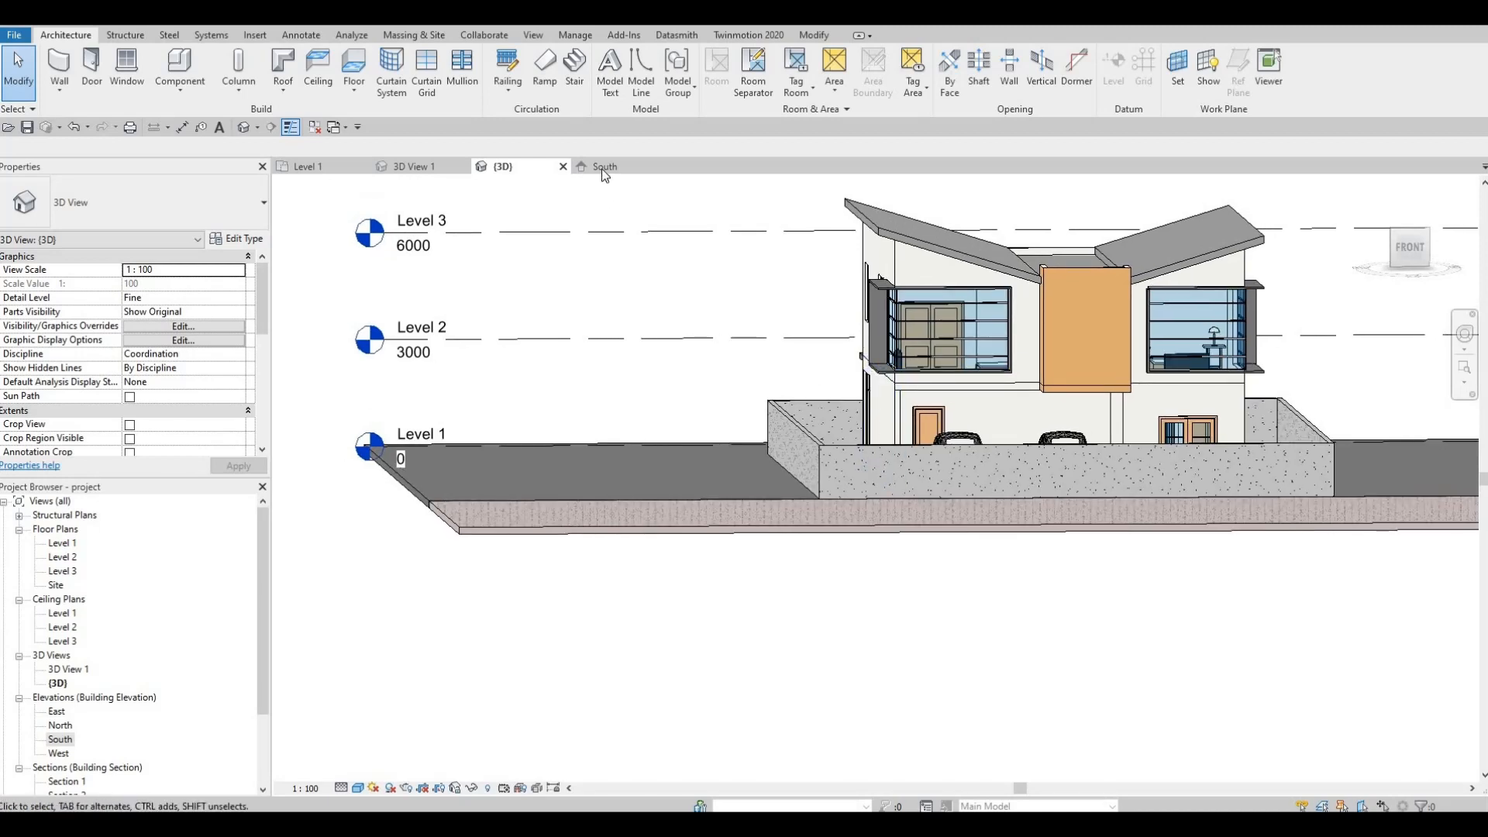
left_click(605, 167)
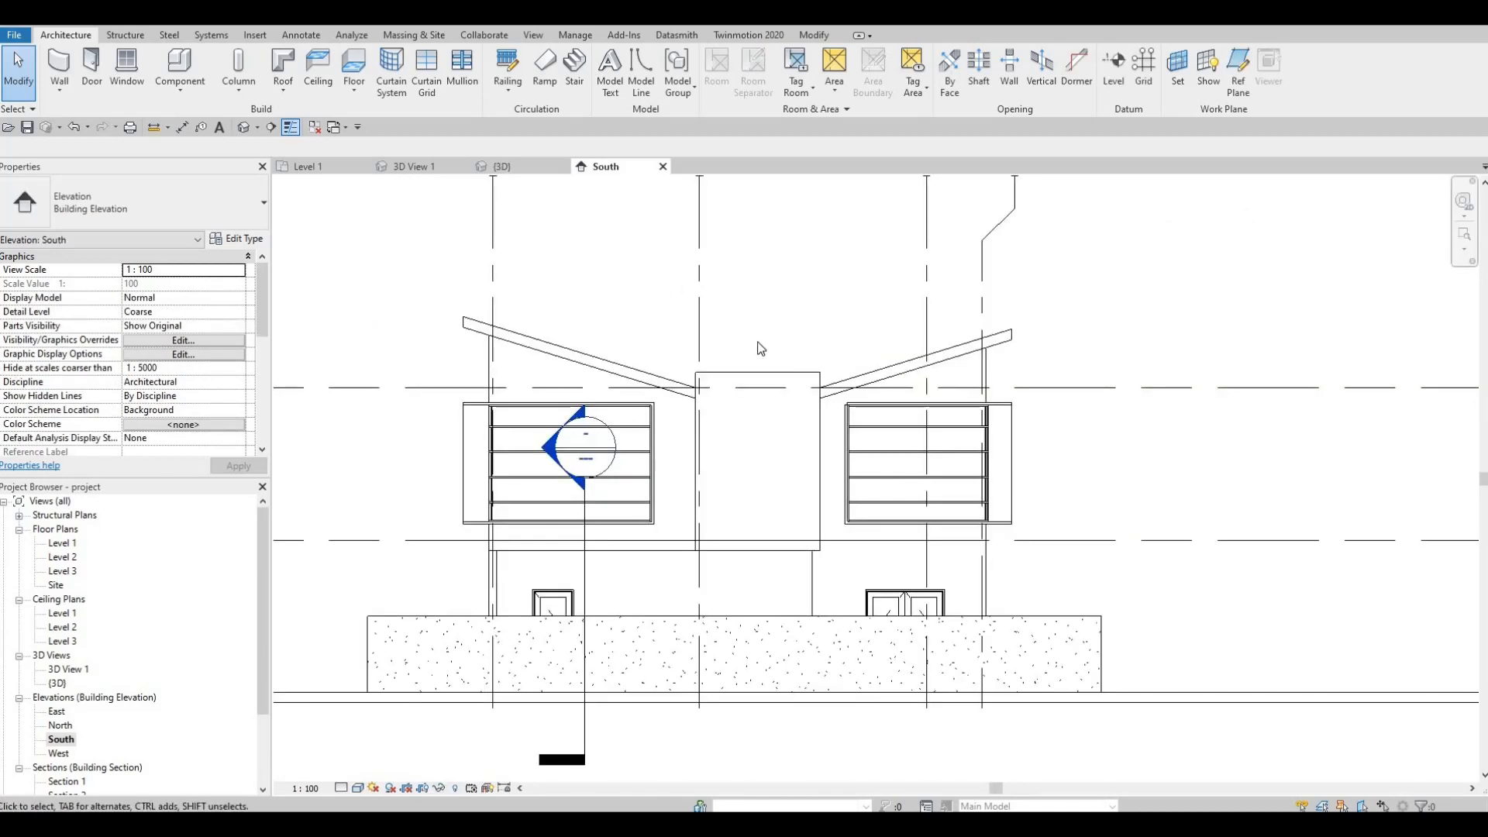
scroll(761, 348, "down", 1)
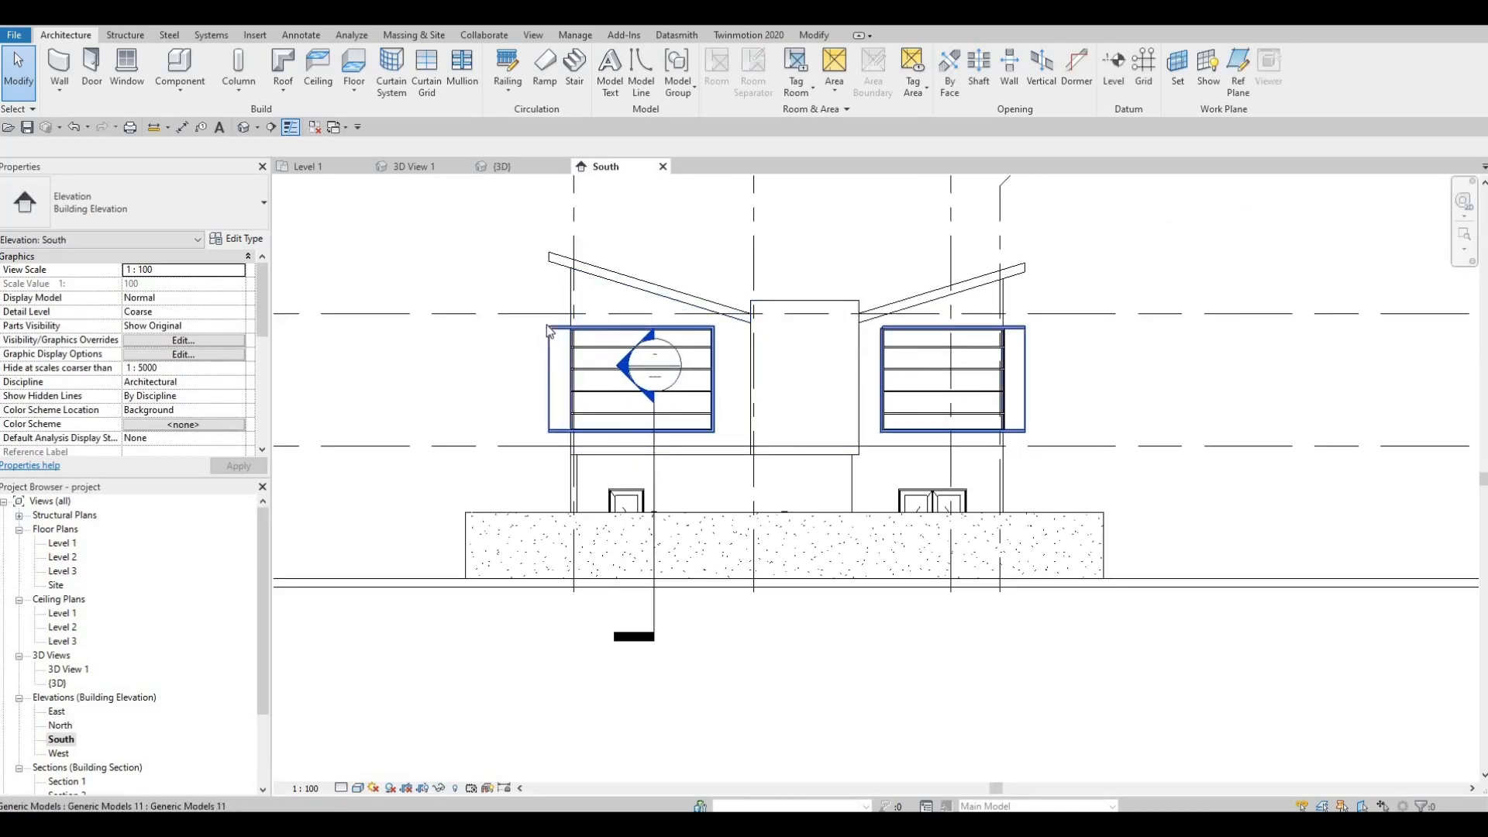
left_click(541, 355)
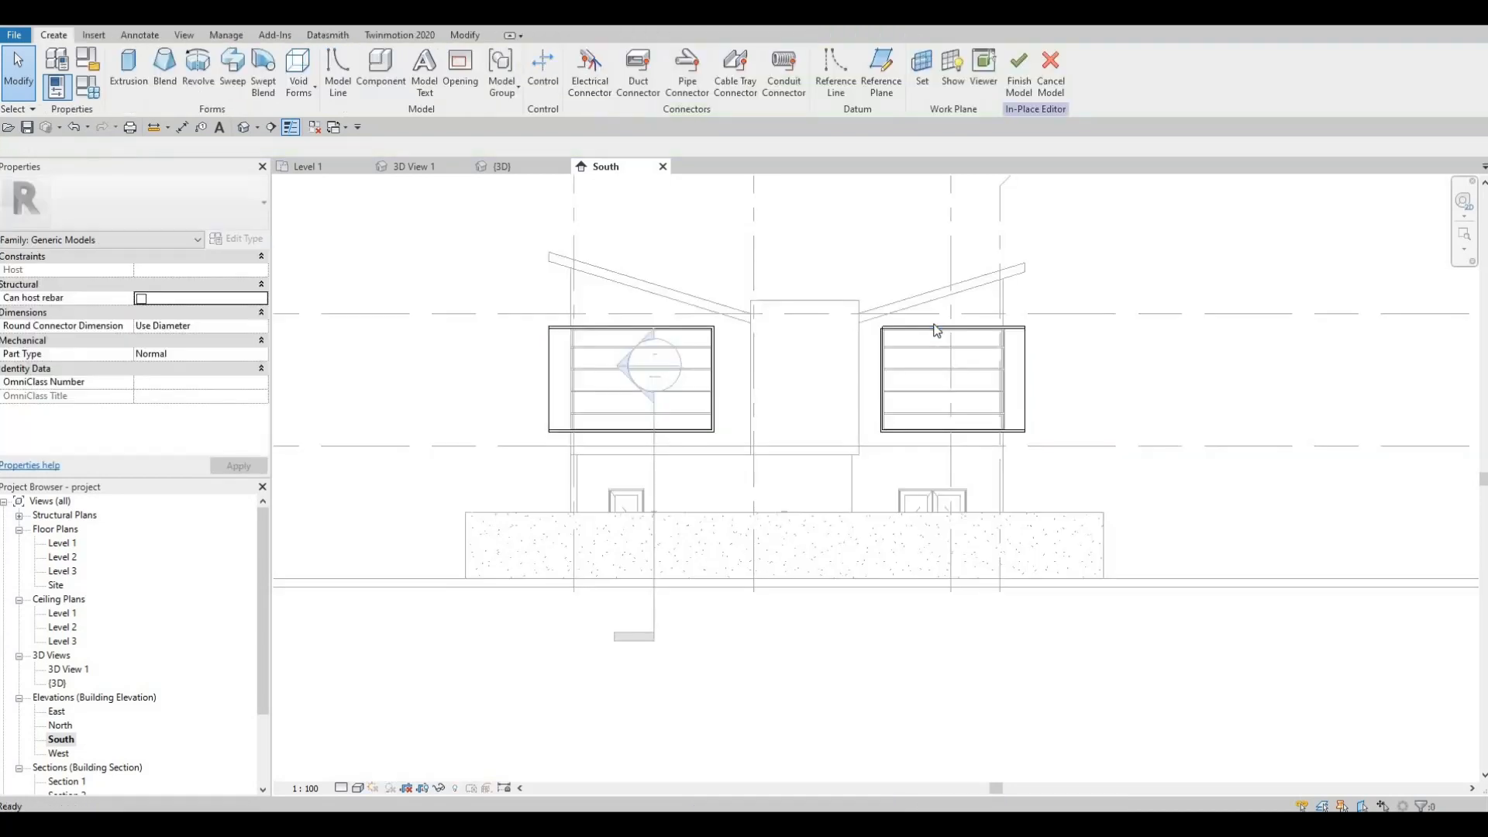
left_click(891, 341)
key("Delete")
key("End")
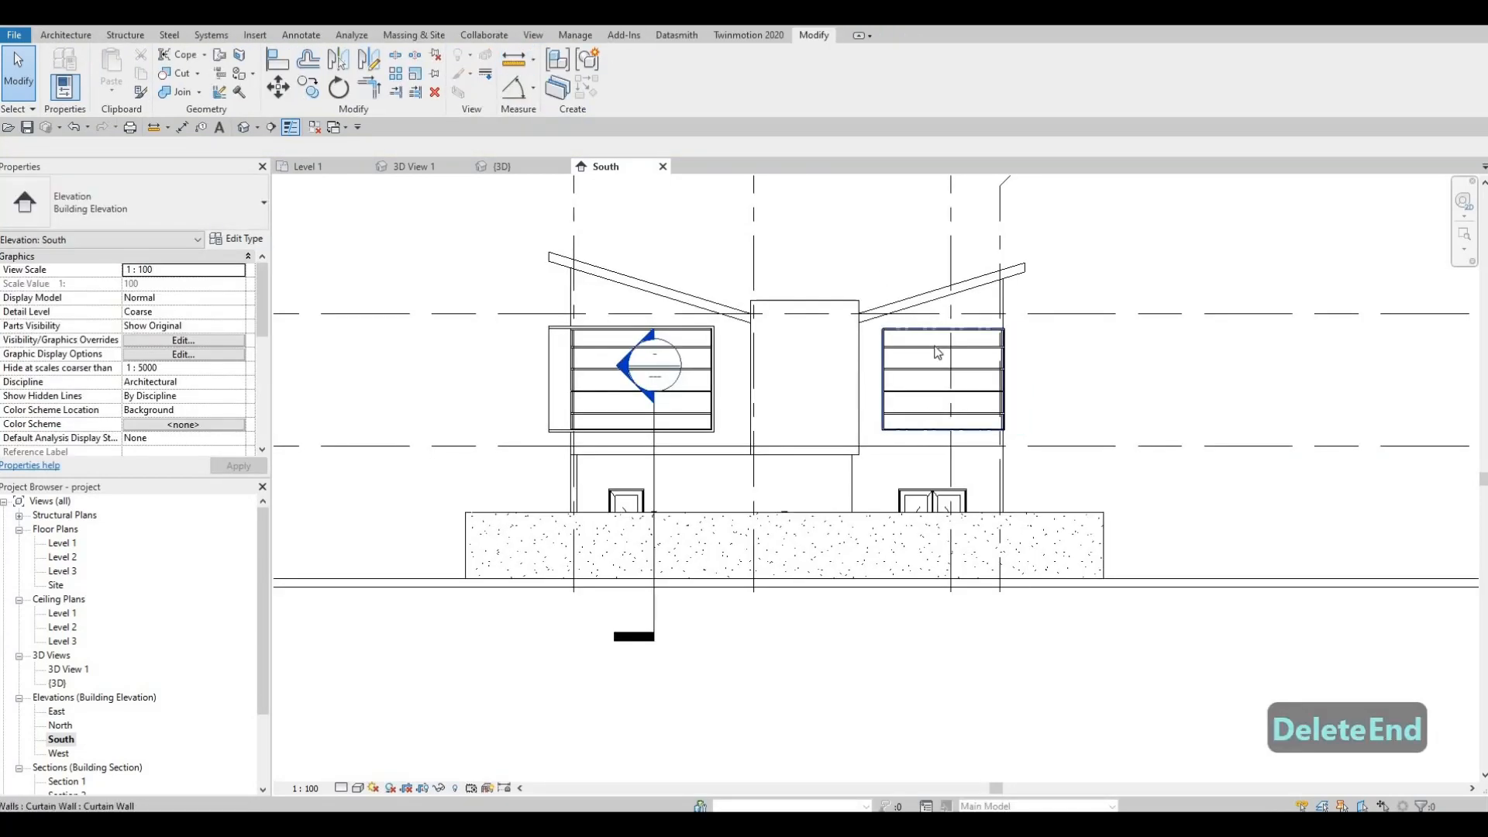
key("Escape")
Edit the east corner window's front curtain wall profile, sloping its top edge parallel to the roof, about 2850 mm long, and removing conflicting constraints.
scroll(872, 361, "up", 3)
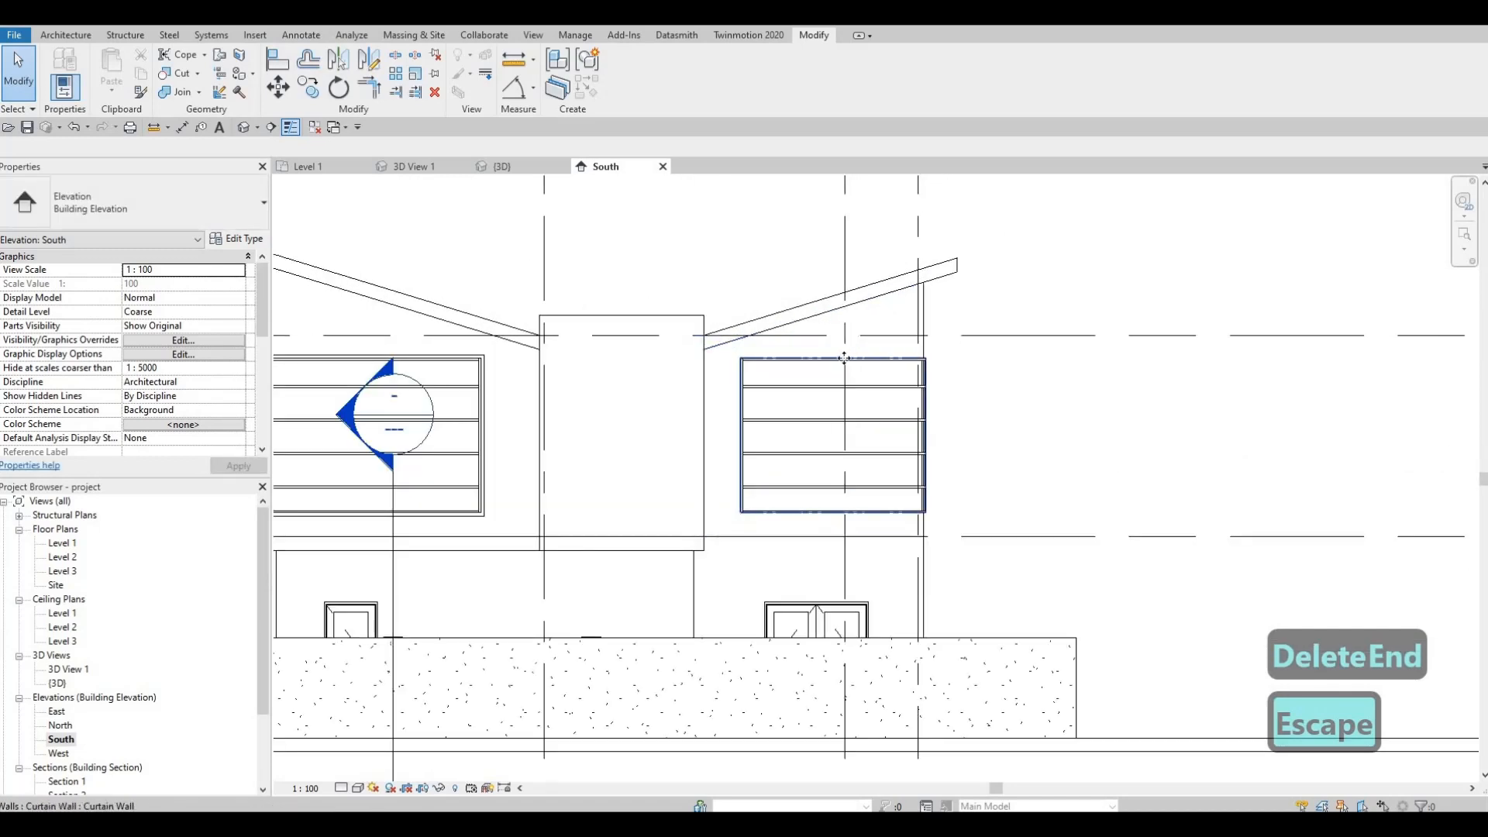
left_click(844, 358)
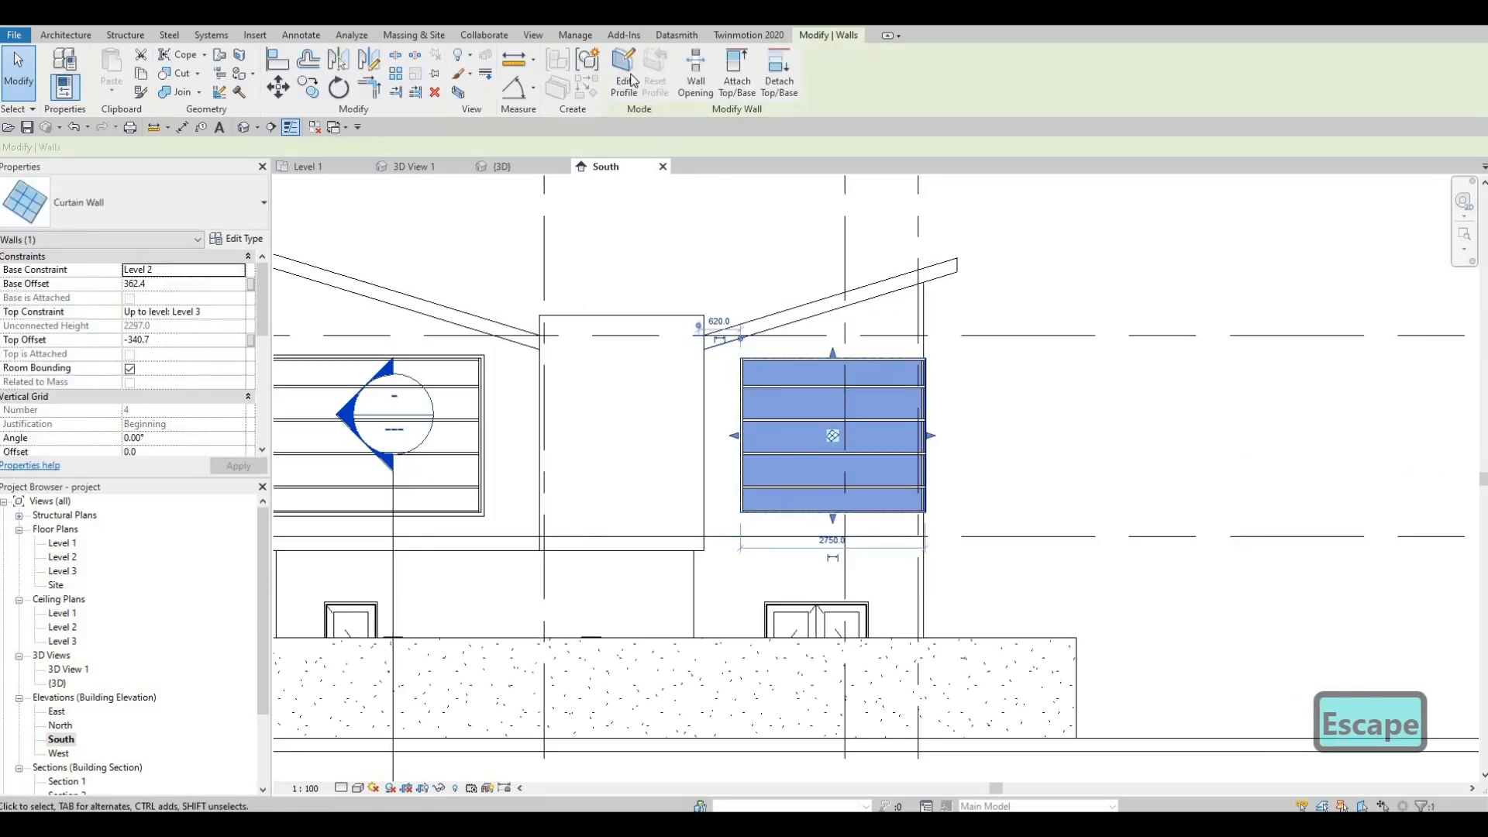
left_click(870, 360)
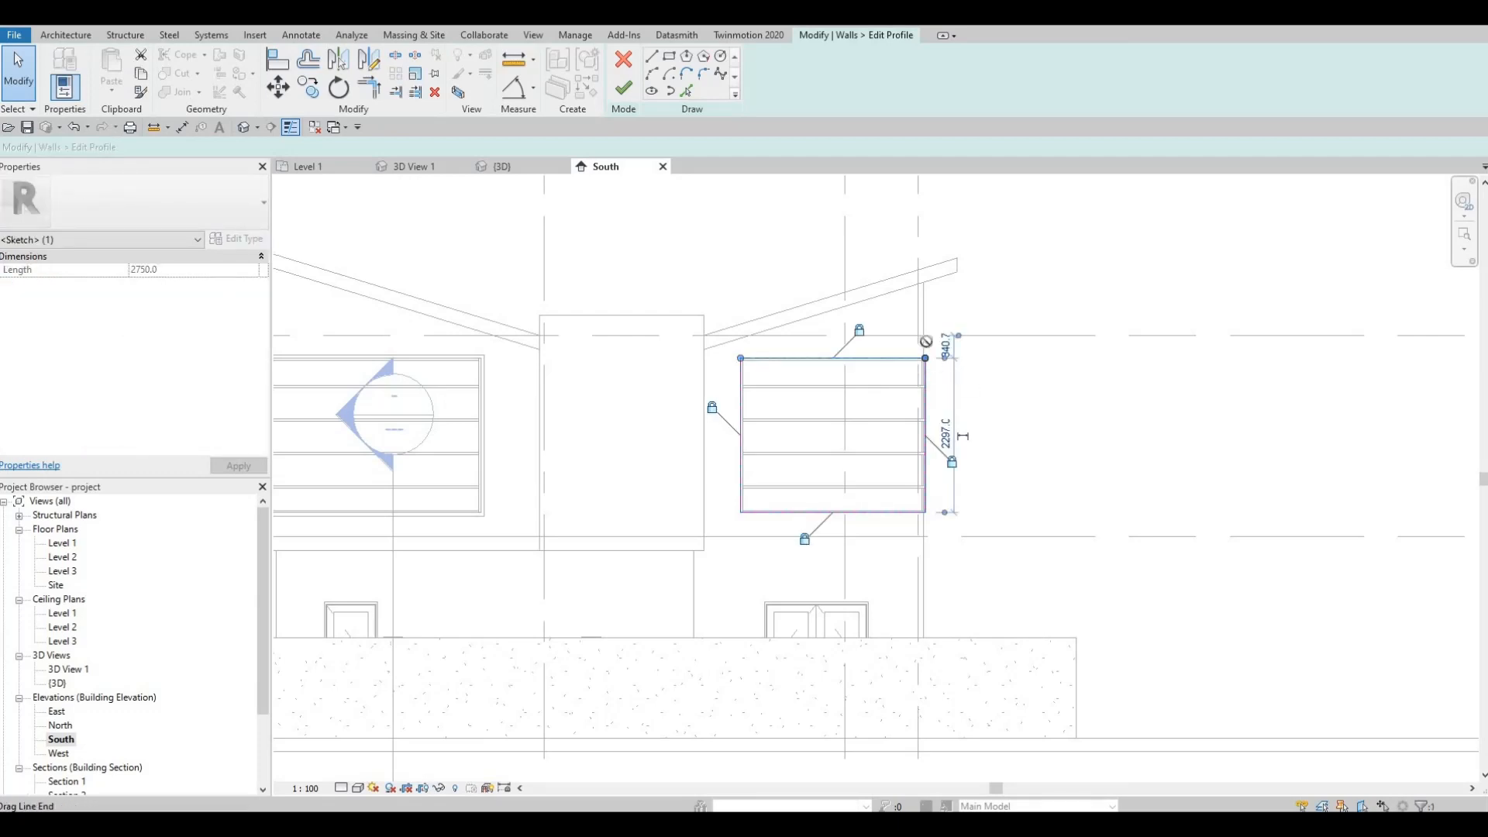
left_click_drag(928, 320, 929, 301)
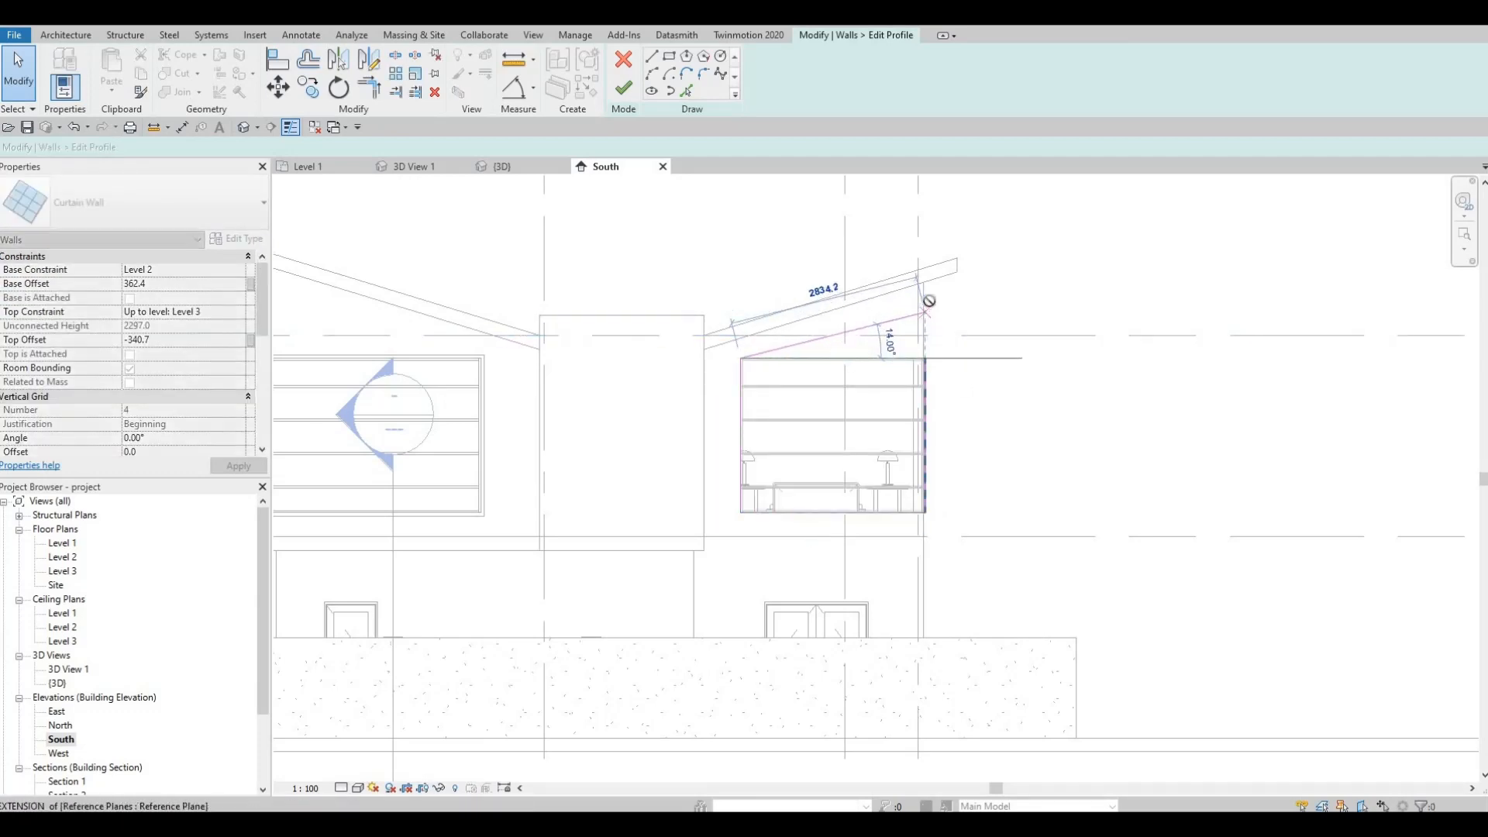
left_click_drag(791, 322, 792, 324)
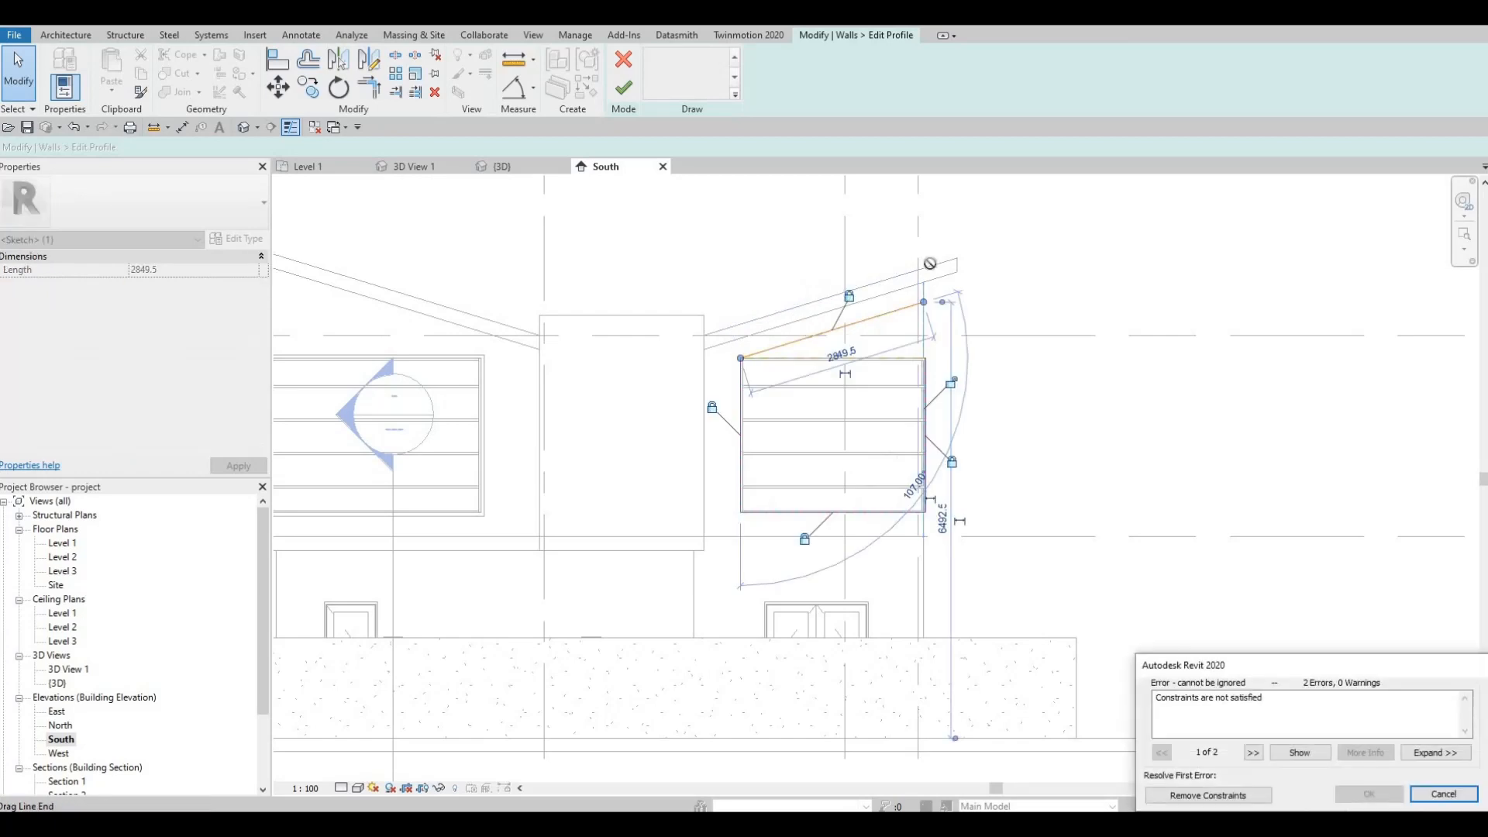
left_click(1207, 795)
key("Escape")
key("Escape")
key("Escape")
Trim the sloped top edge and the outer vertical edge into a closed corner and finish the curtain wall profile.
scroll(894, 497, "up", 2)
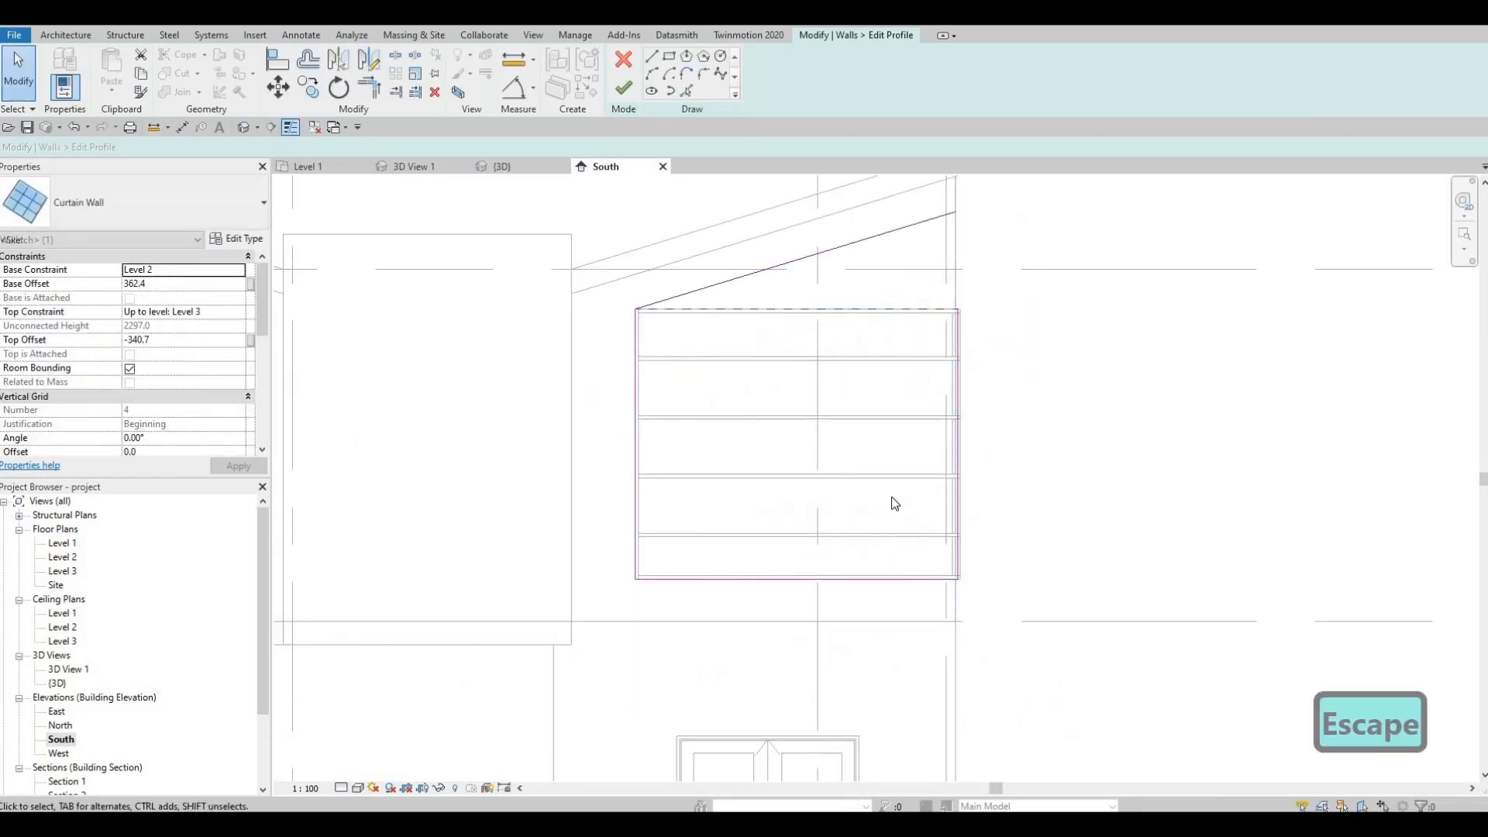
key("t")
key("r")
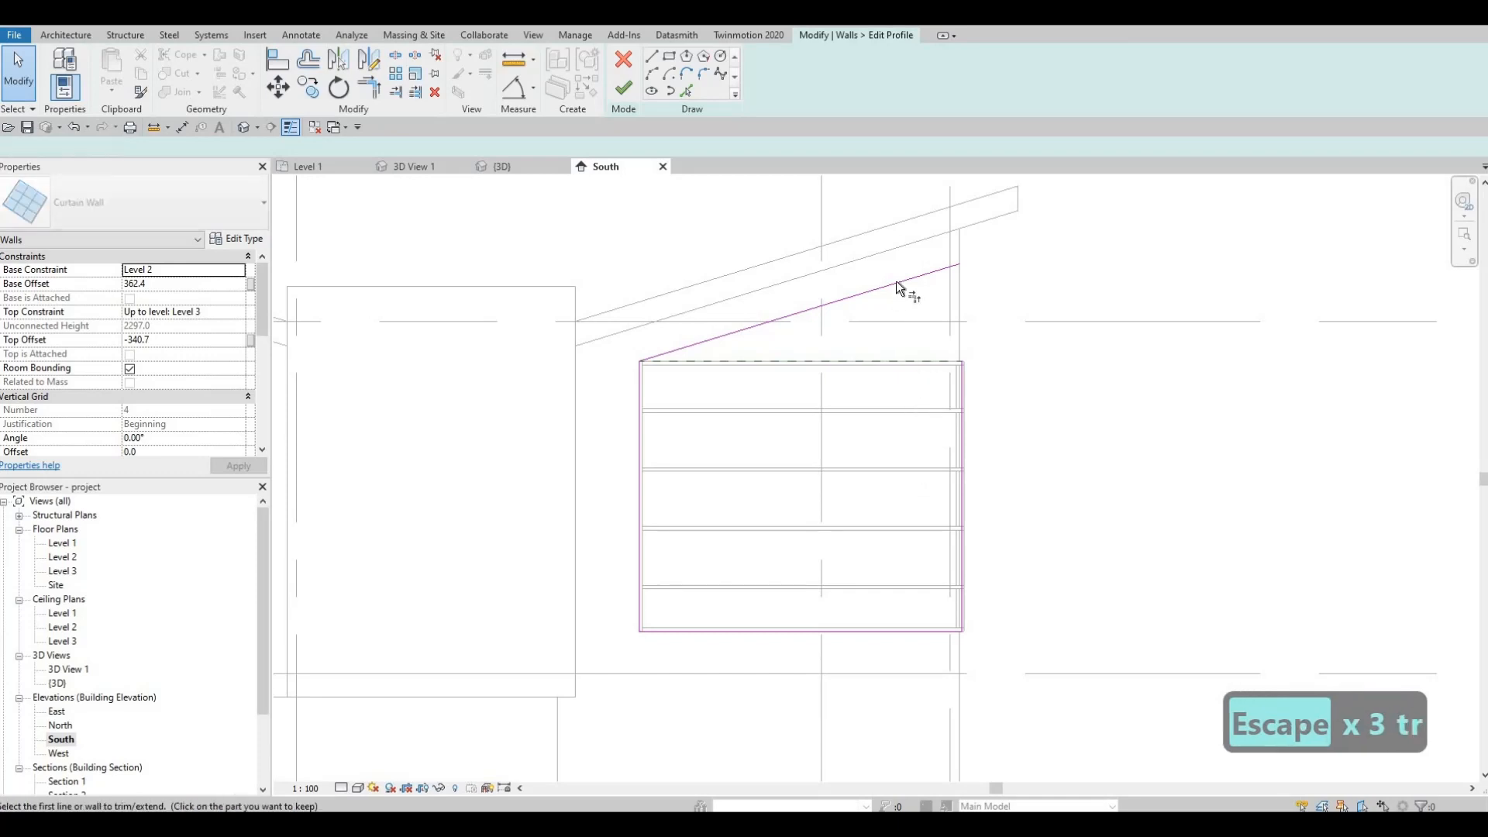
left_click(897, 285)
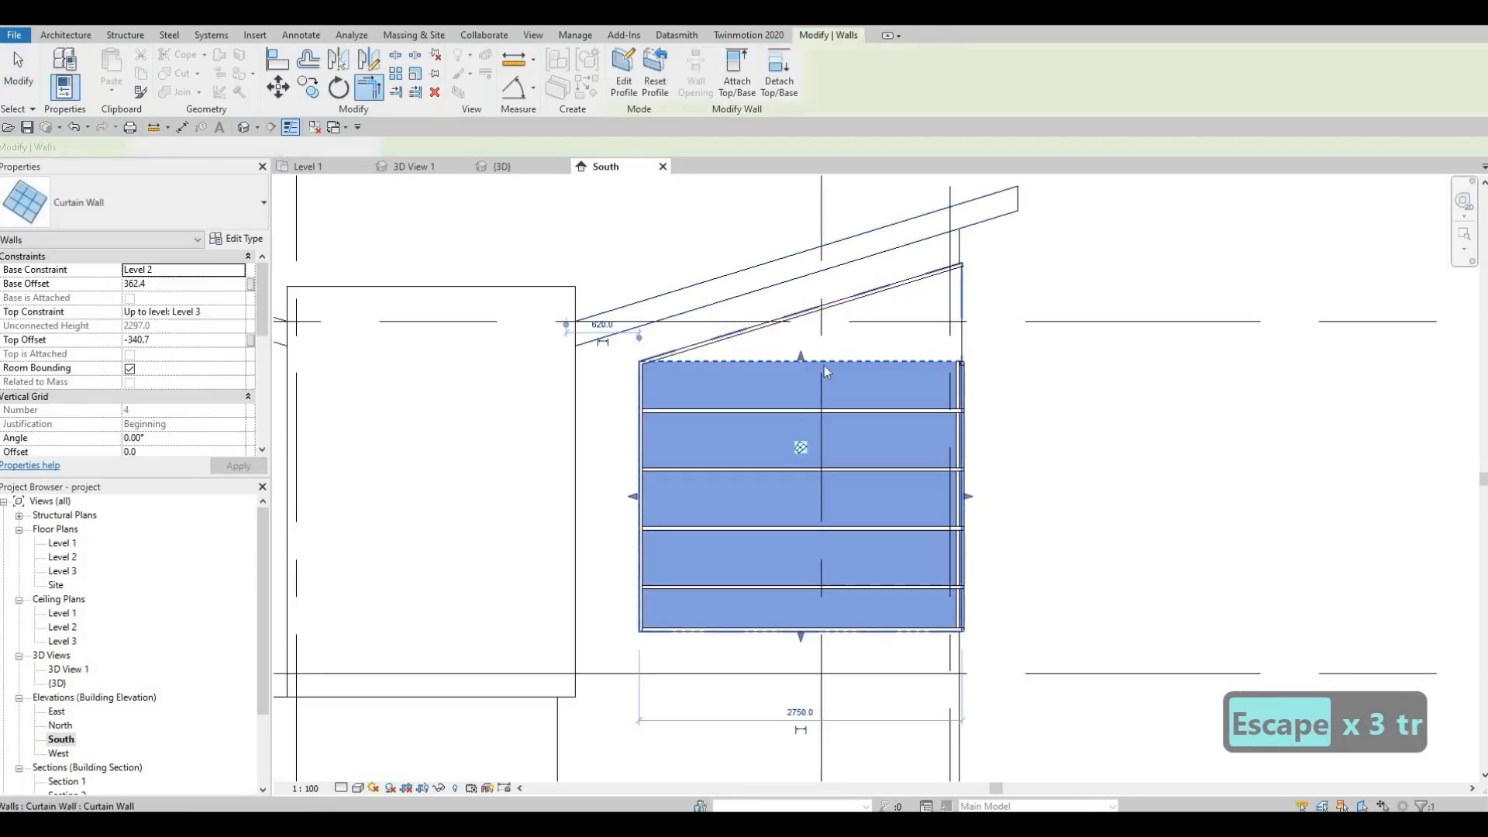
key("Escape")
key("Escape")
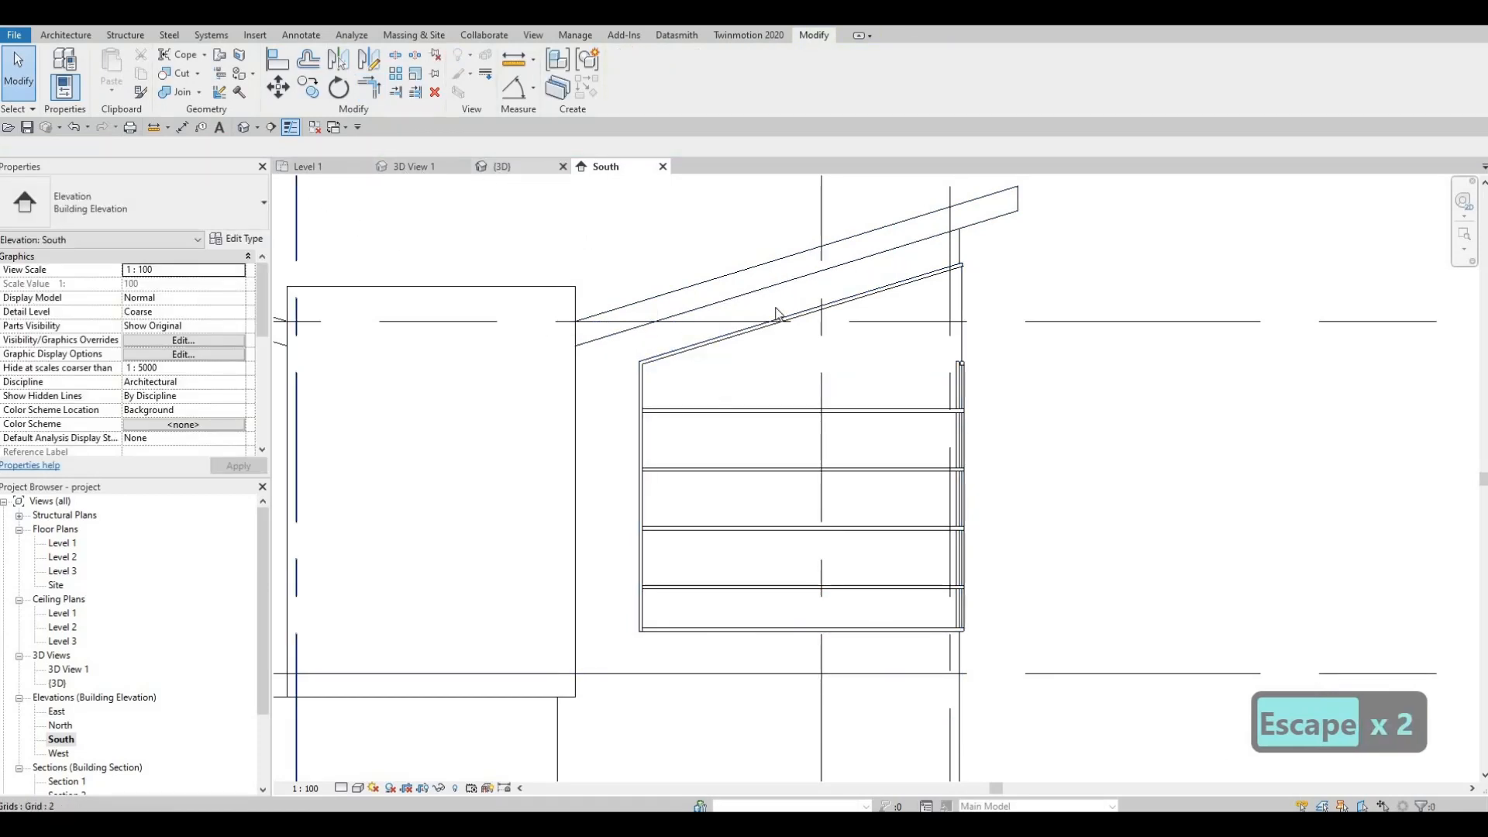
In the 3D view, raise the top of the corner window's side curtain wall to the front pane's high corner, at a top offset of about 491.
left_click(512, 166)
middle_click_drag(961, 294, 823, 252, "shift")
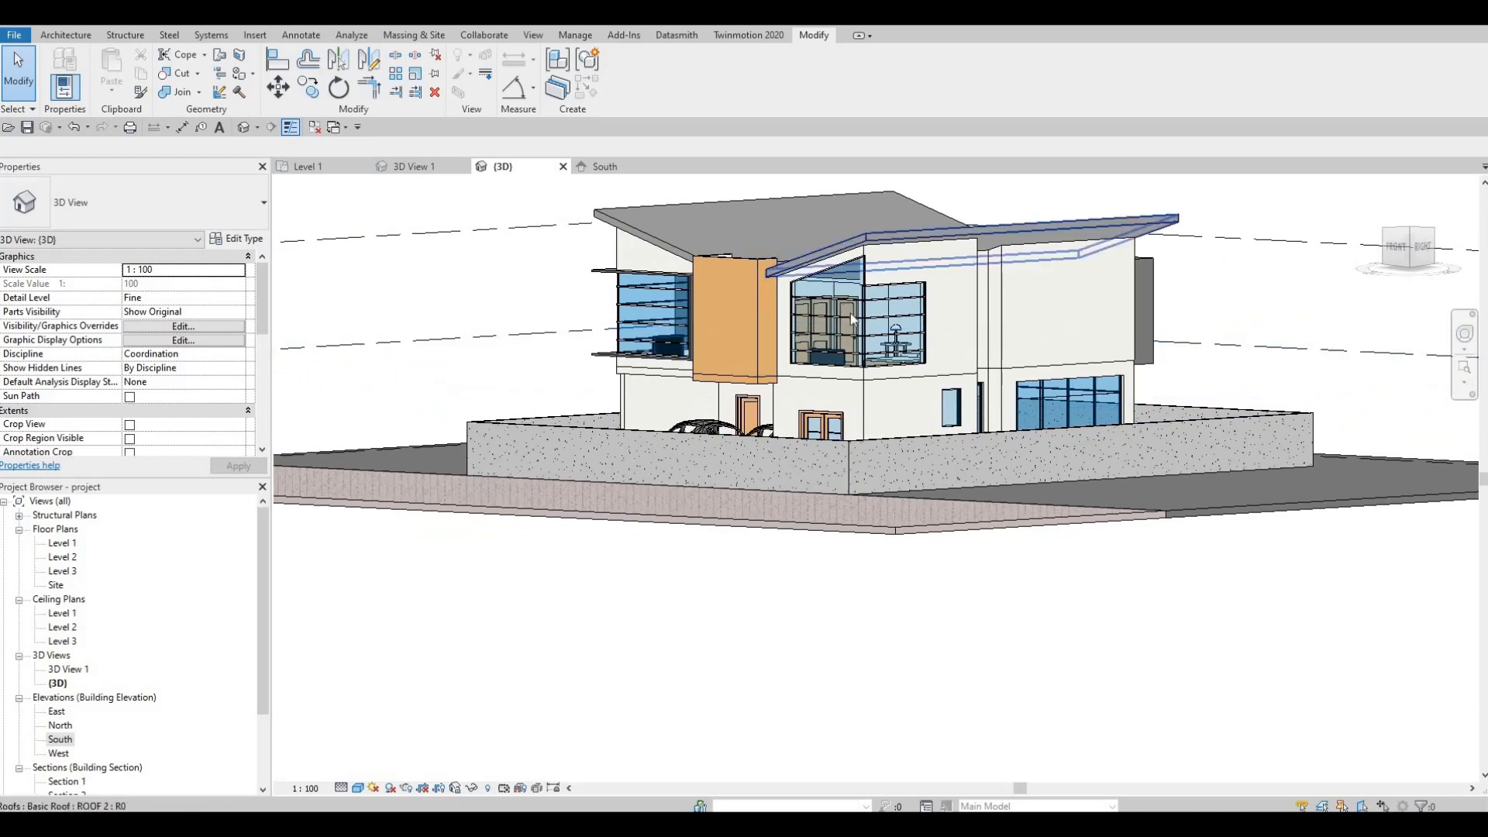
scroll(852, 318, "up", 5)
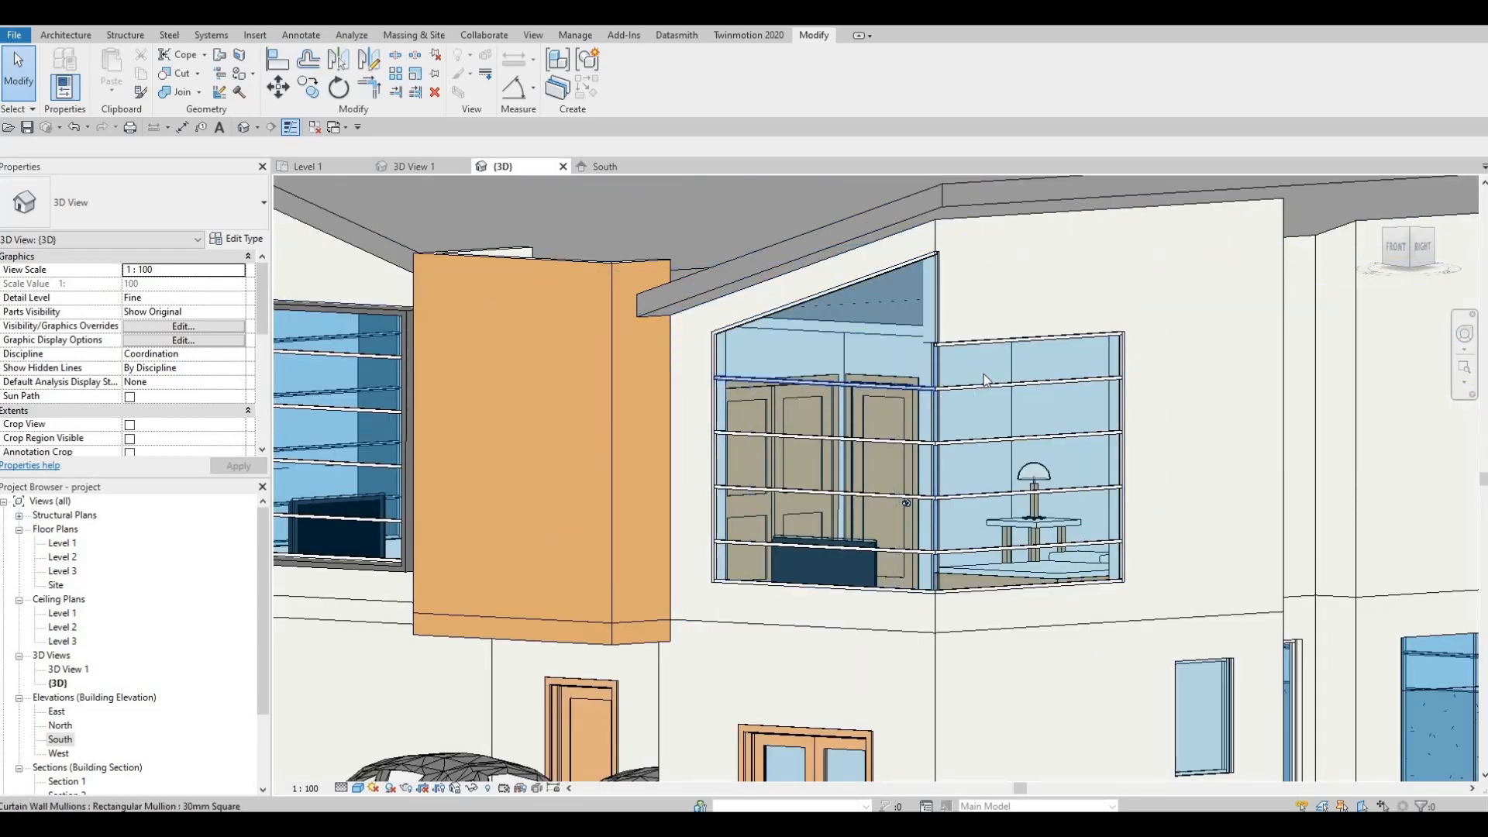
left_click(1017, 339)
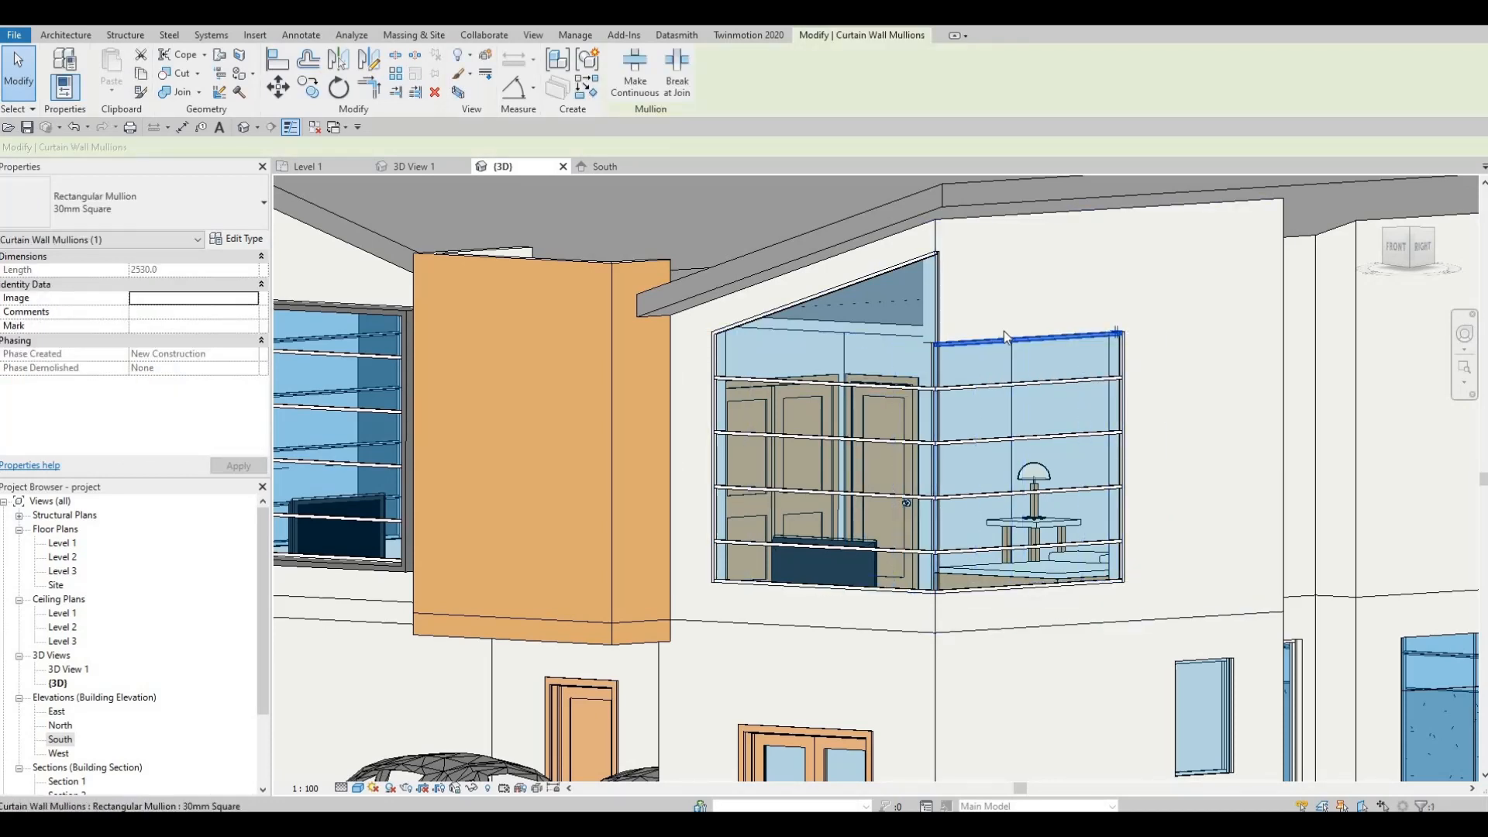
middle_click_drag(1003, 332, 1017, 356, "shift")
key("Escape")
left_click(1028, 336)
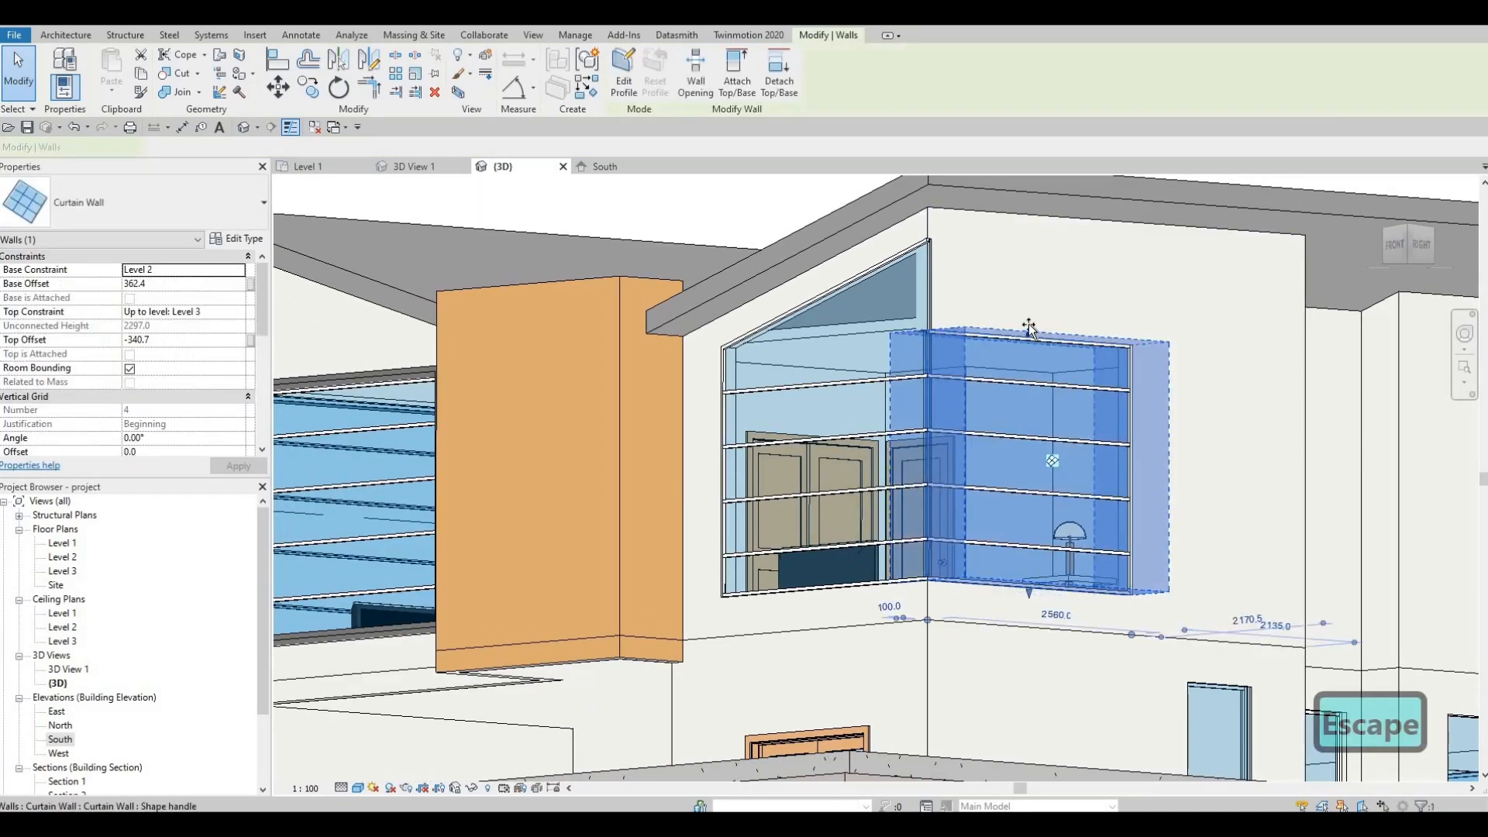
left_click_drag(1028, 289, 1030, 236)
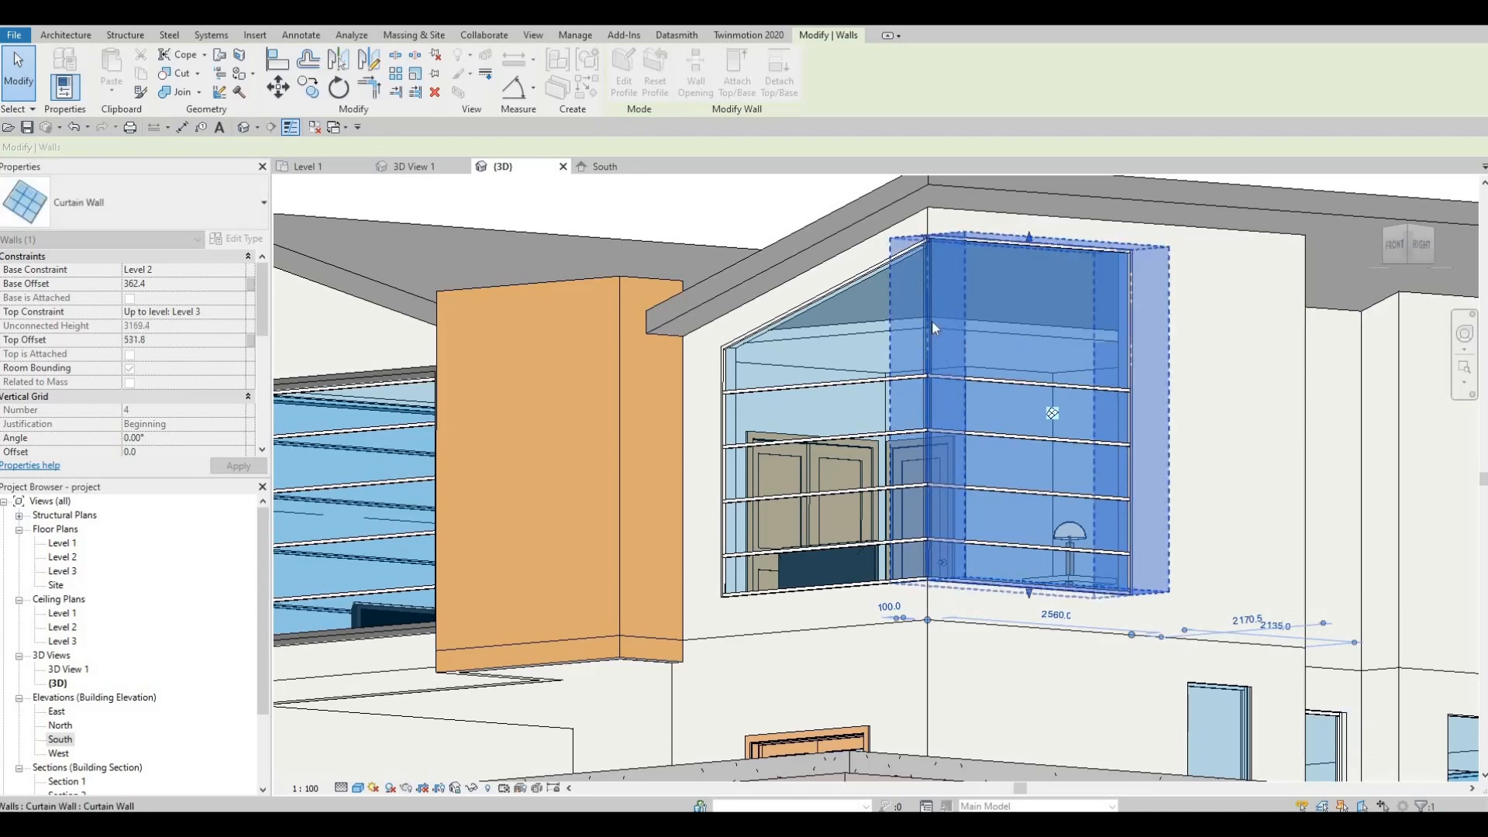
middle_click_drag(932, 328, 1022, 257, "shift")
key("Escape")
scroll(1022, 258, "up", 2)
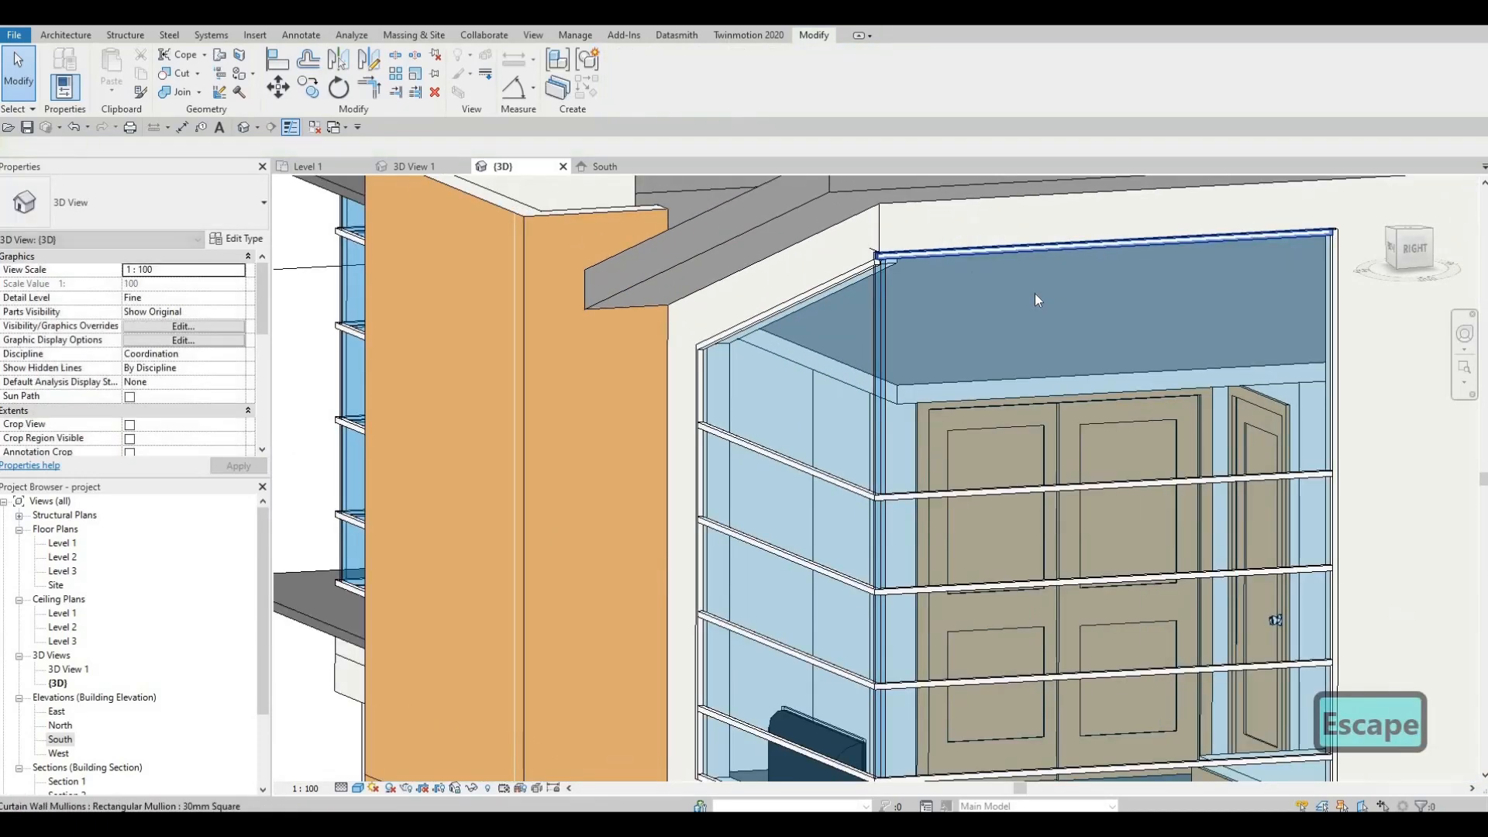
left_click(1099, 248)
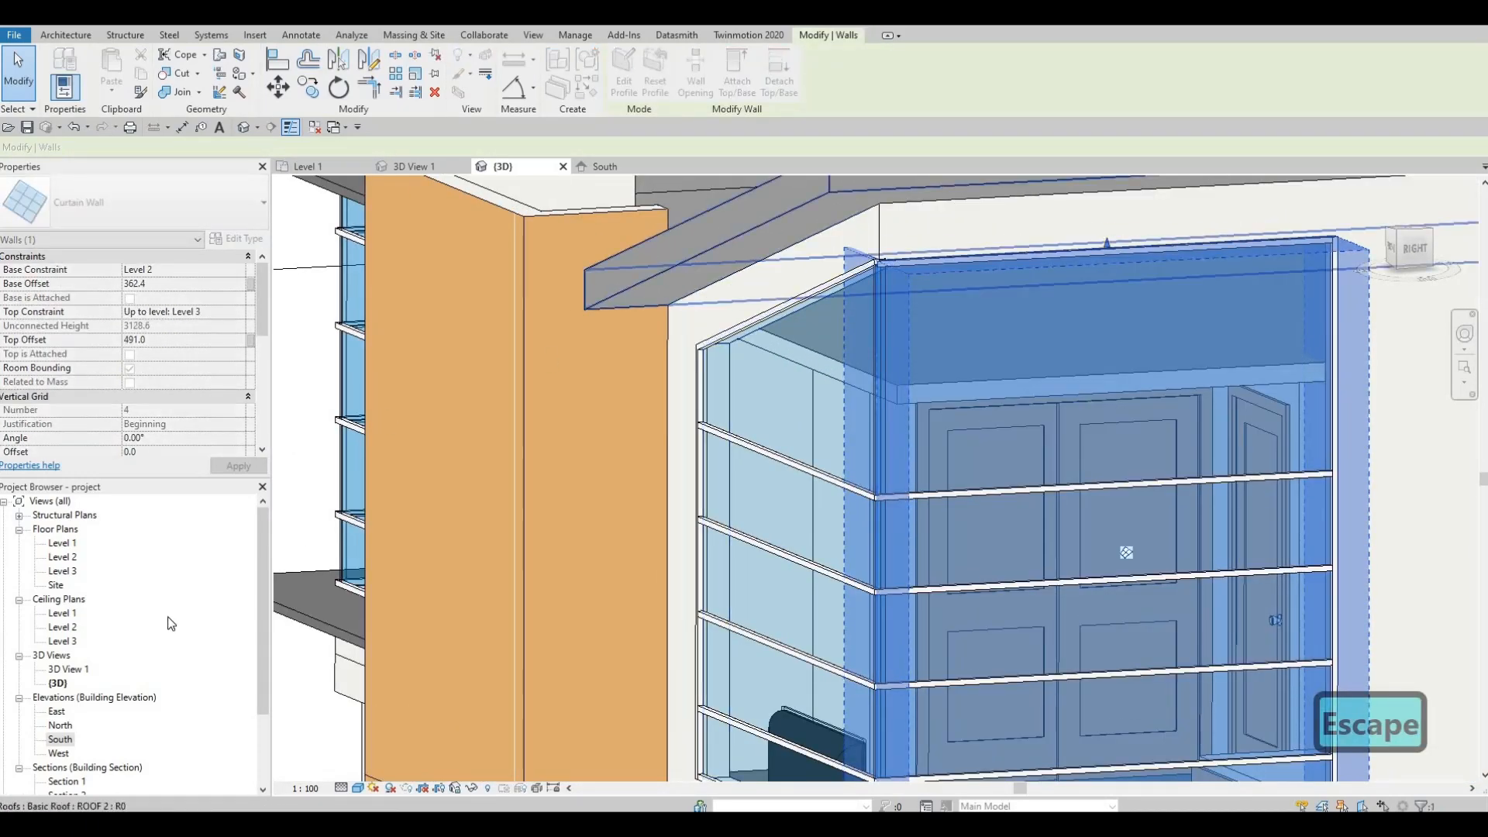
left_click(65, 755)
left_click(899, 742)
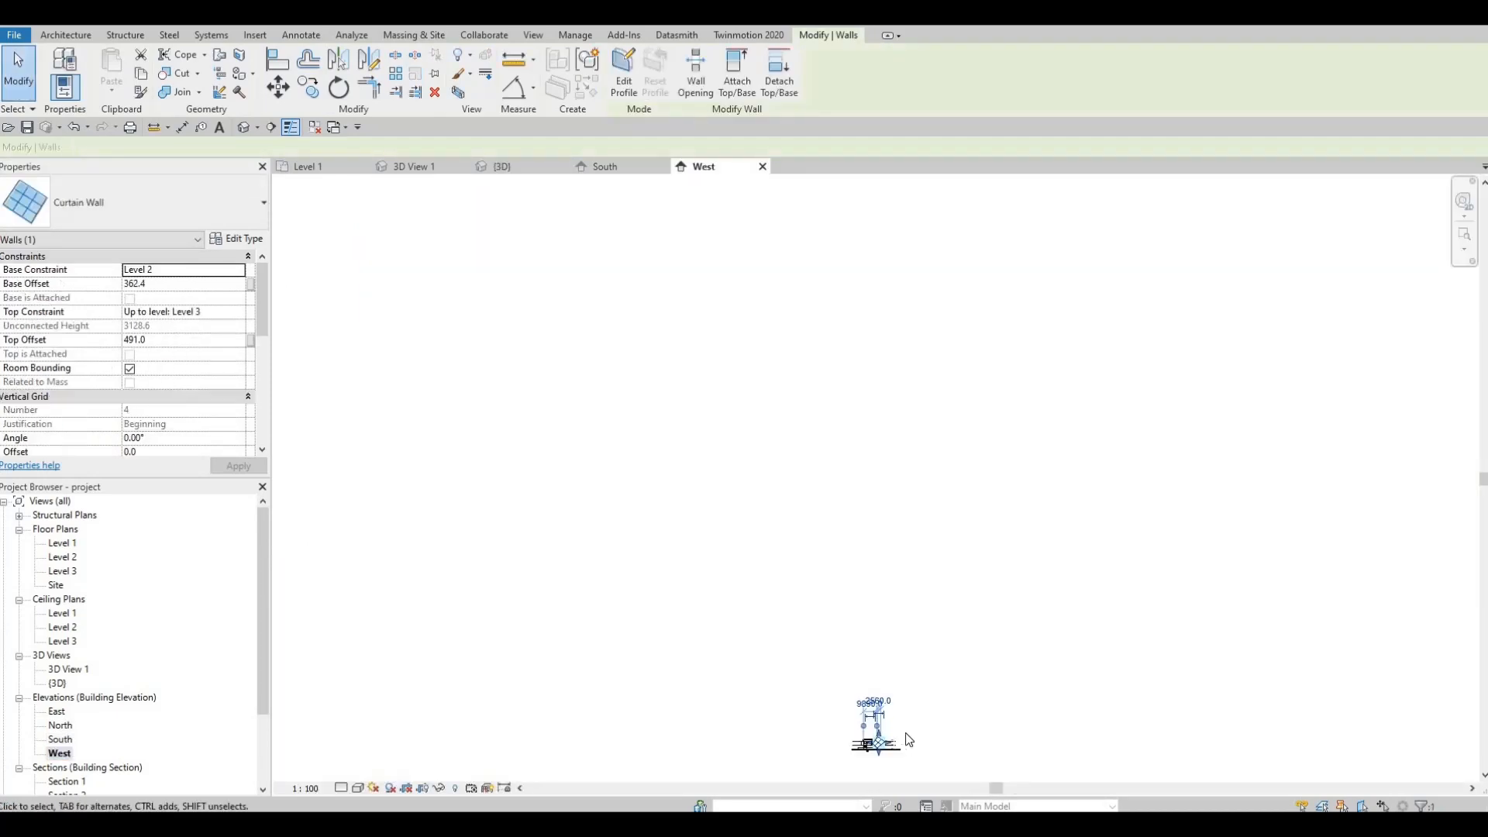
scroll(853, 504, "up", 8)
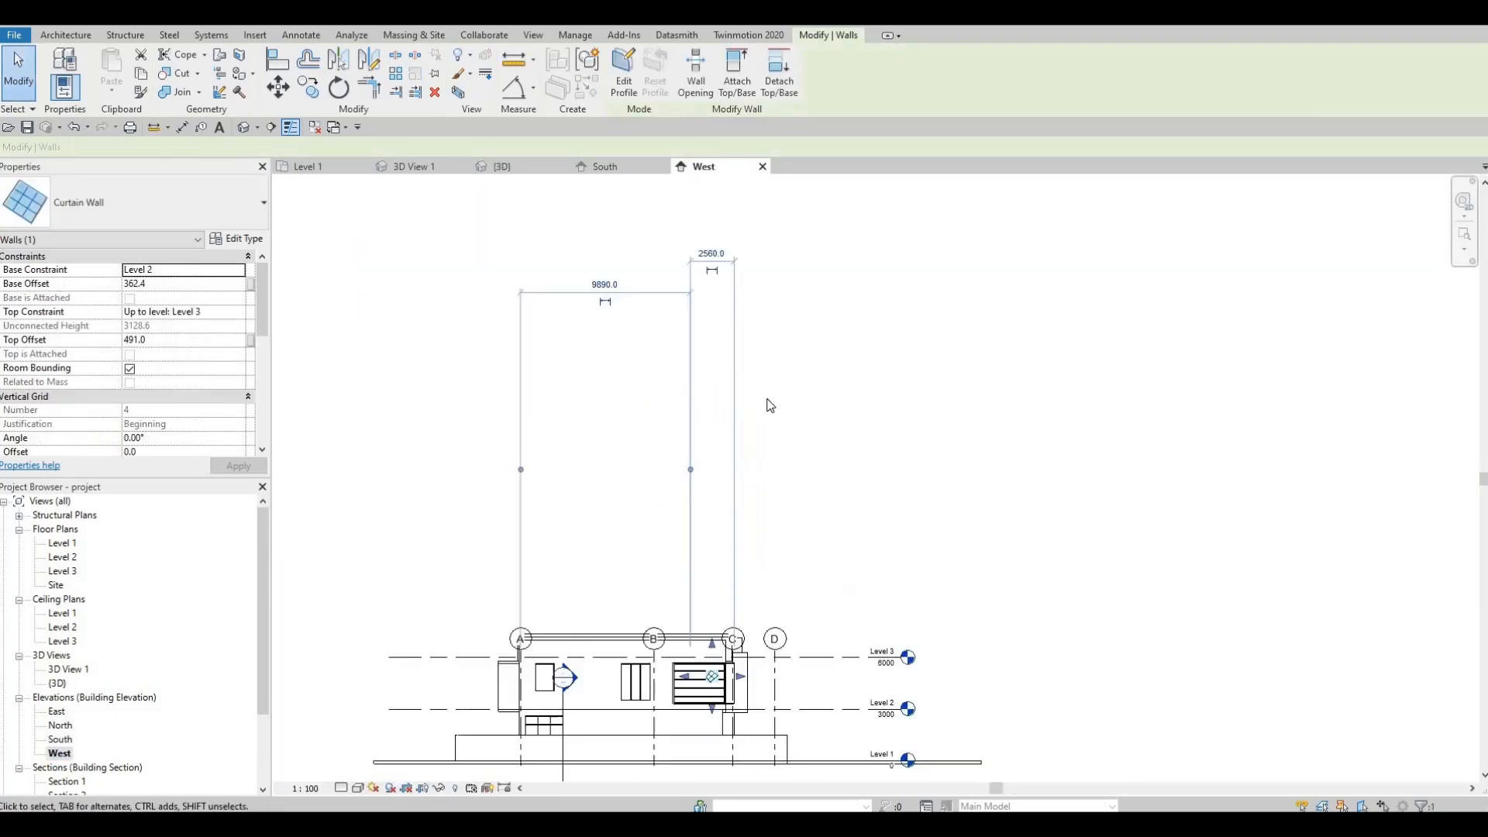
In the East elevation, stretch the top edge of the side curtain wall to a top offset of about 495.
double_click(51, 713)
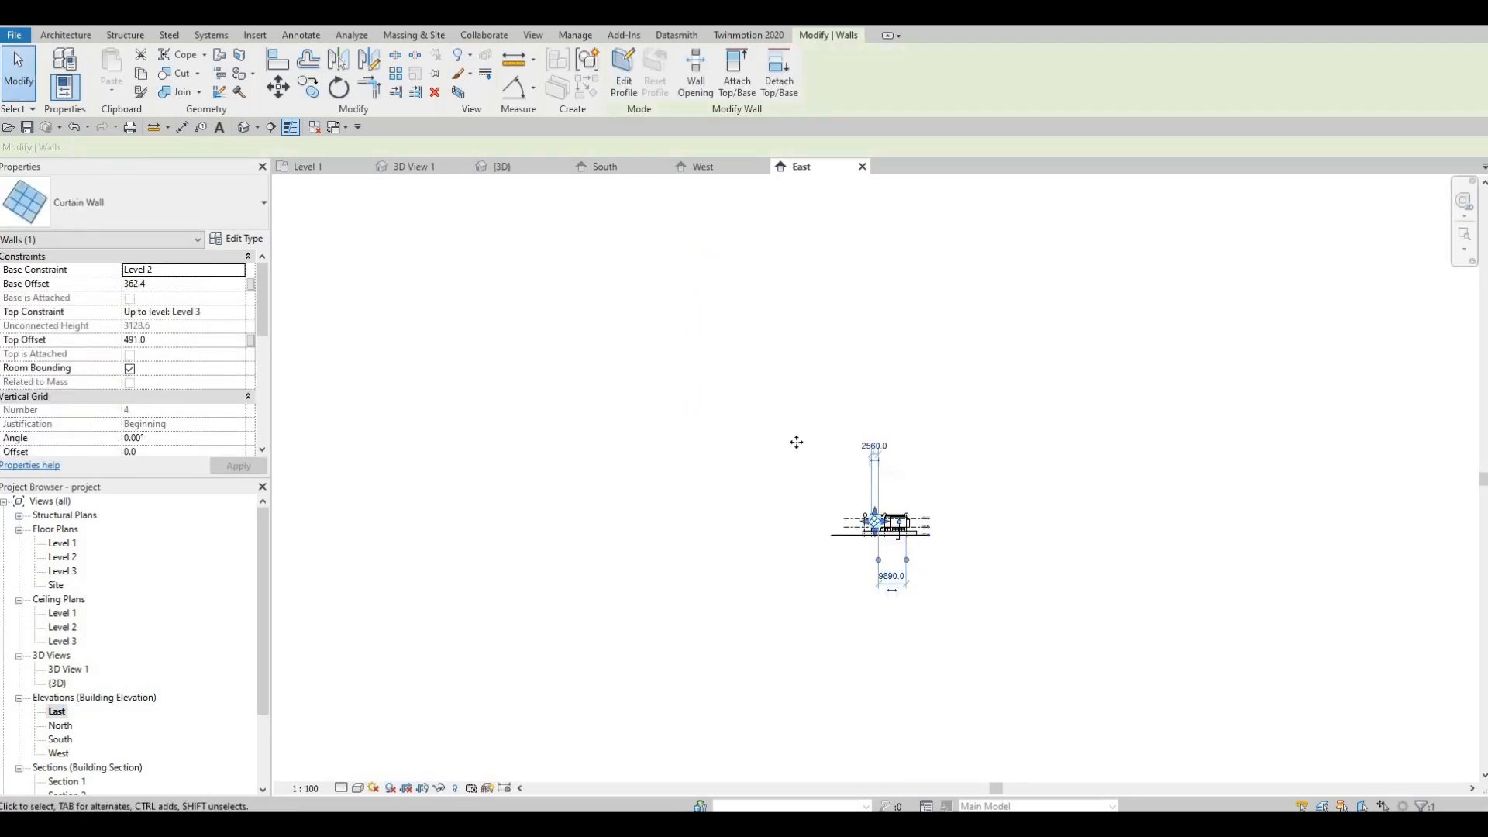
scroll(710, 399, "up", 10)
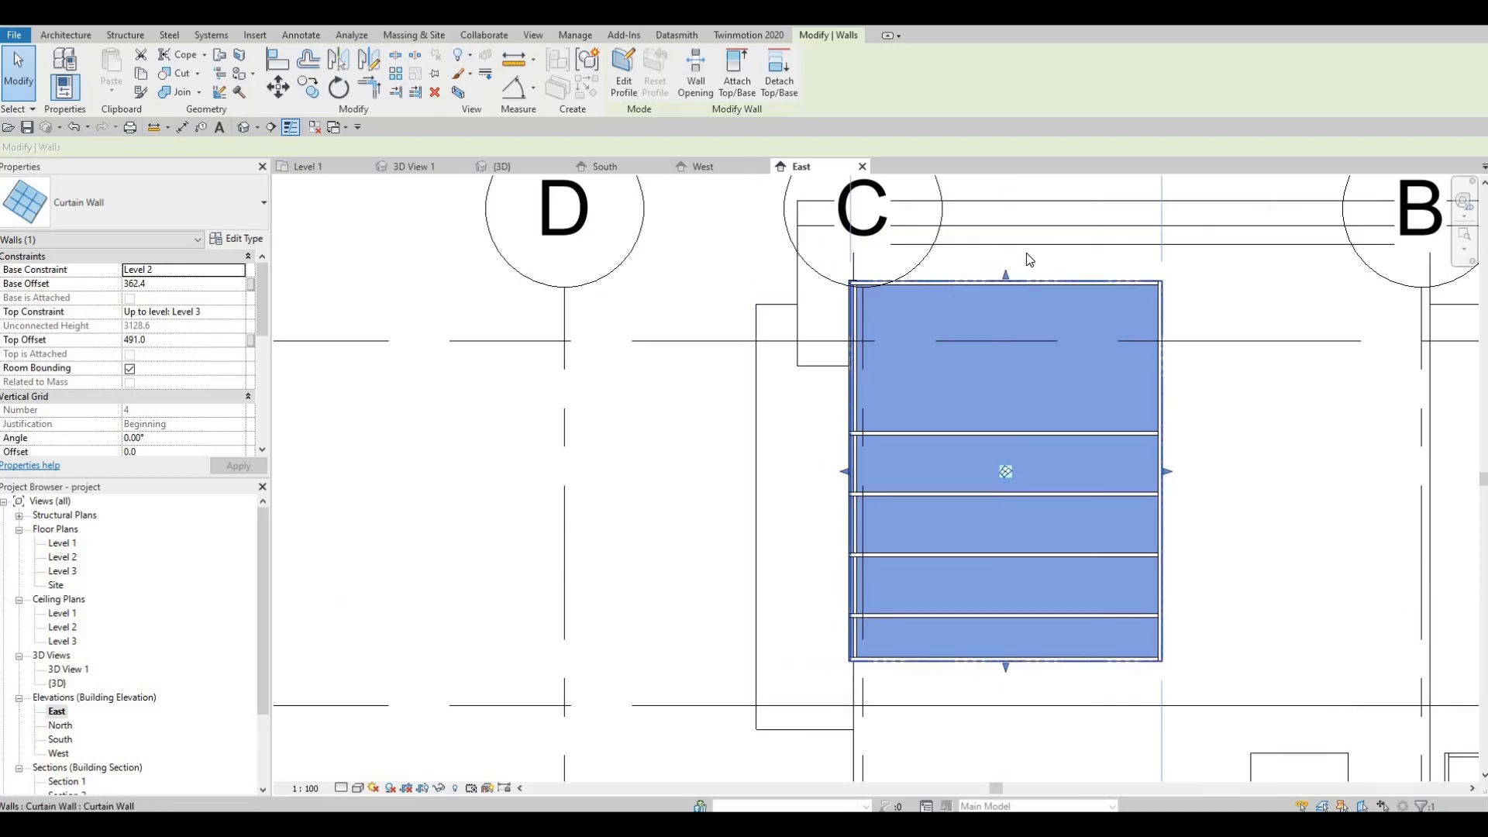
scroll(1026, 256, "up", 1)
left_click_drag(1033, 258, 814, 287)
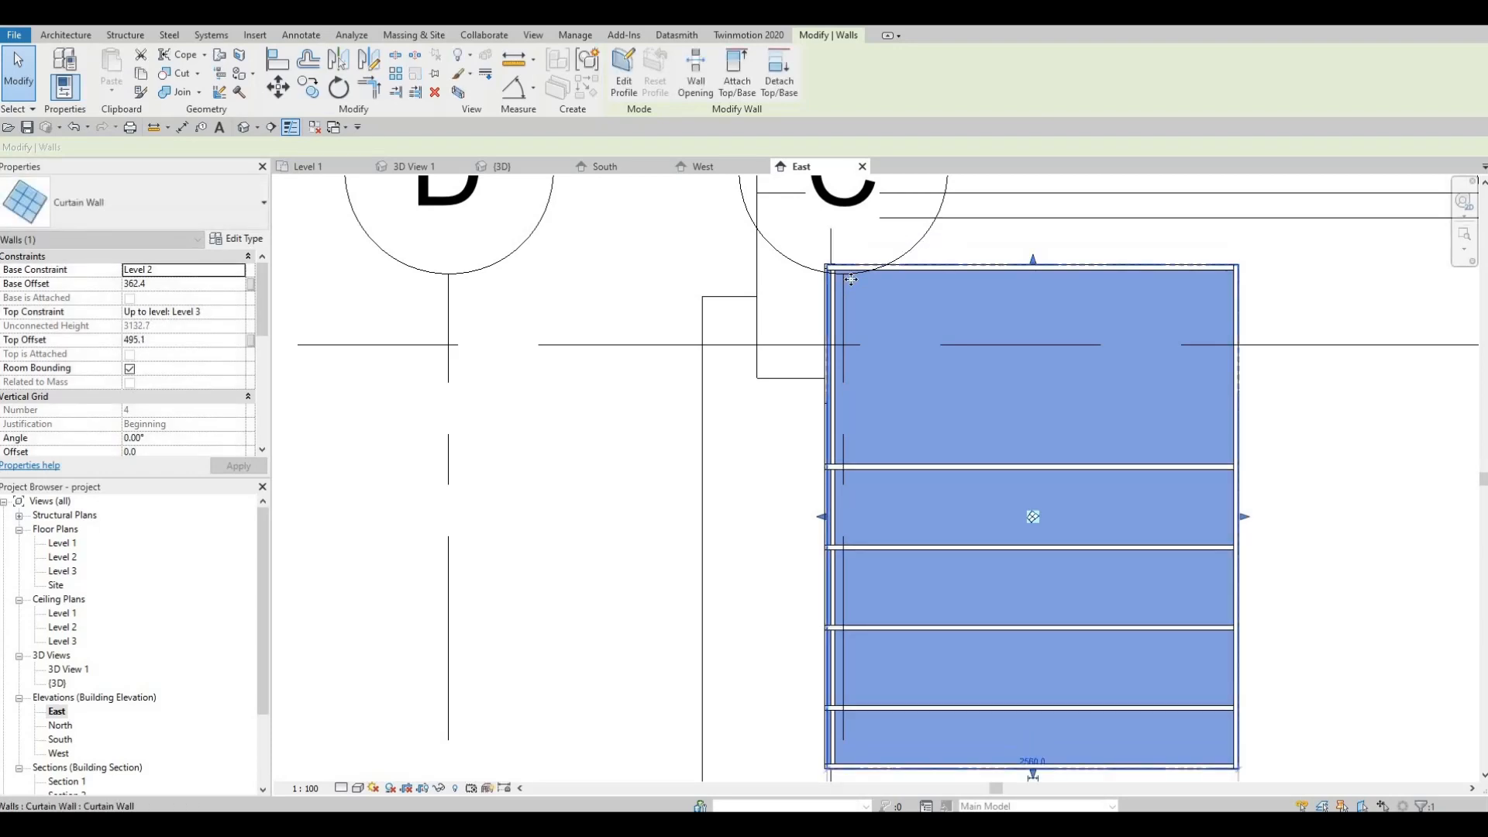
scroll(818, 284, "up", 5)
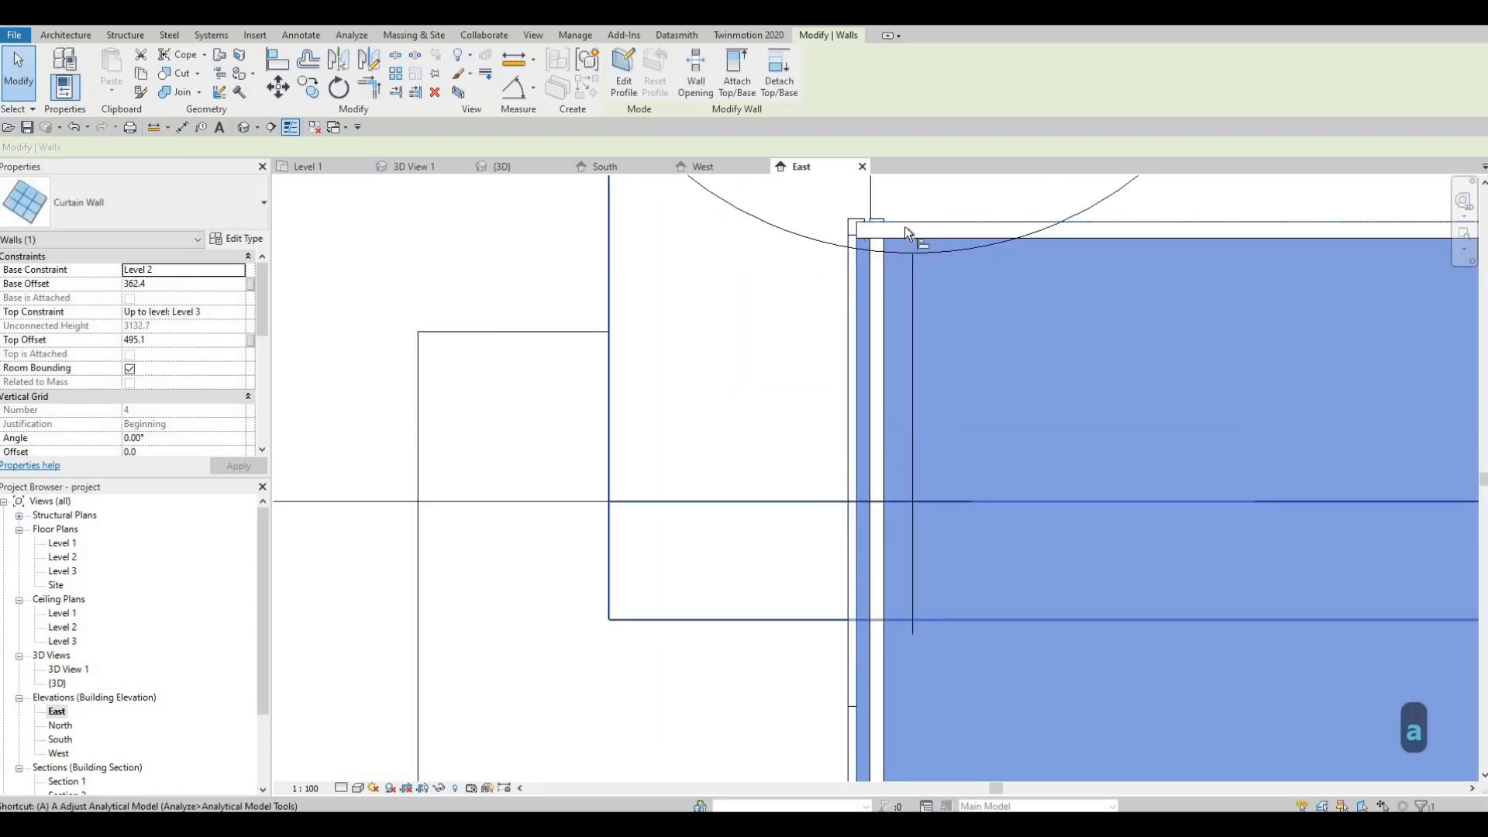
key("l")
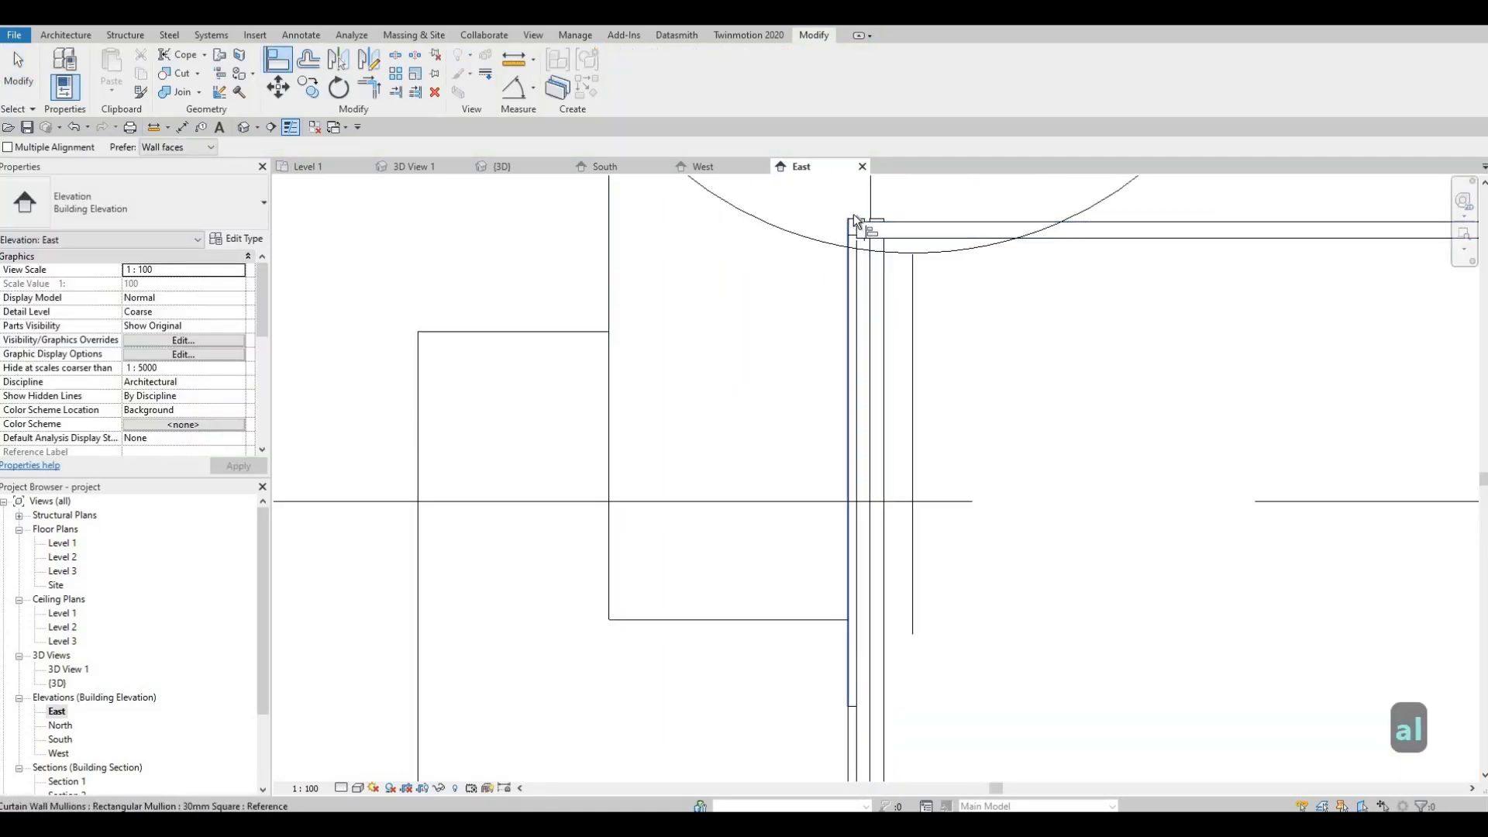
left_click(855, 223)
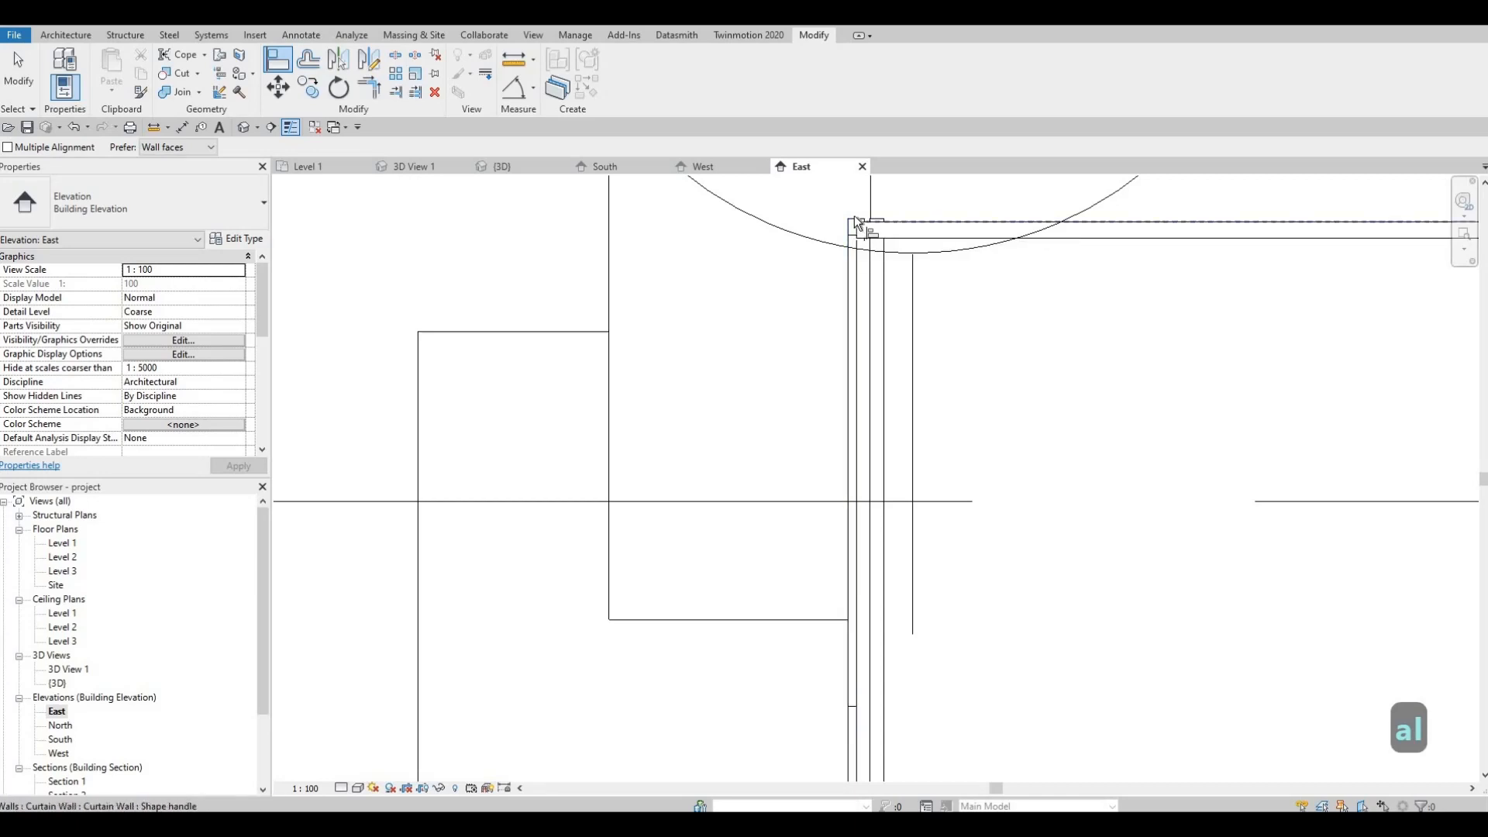
key("Tab")
key("Tab")
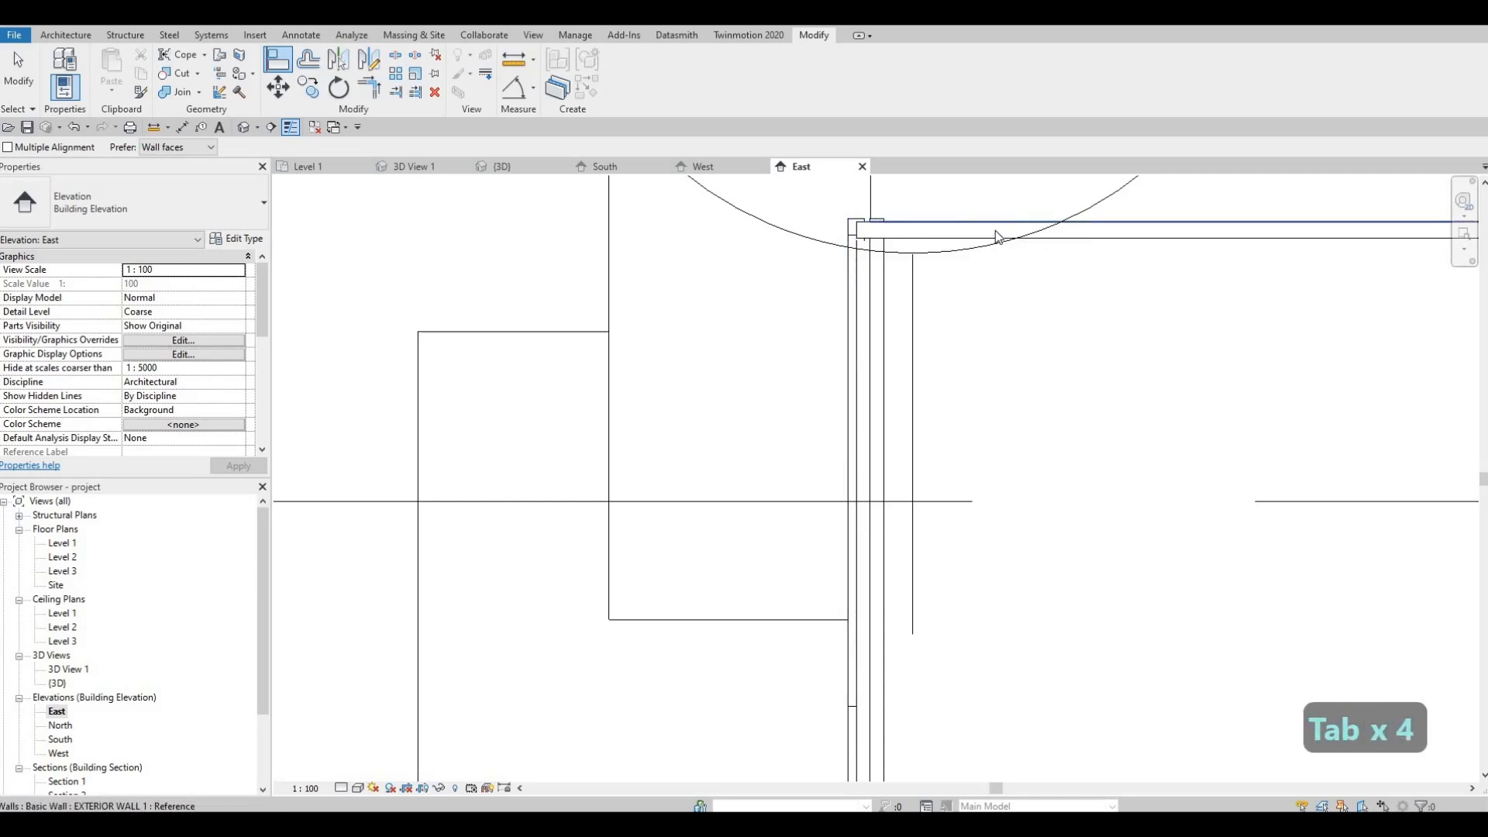
key("Escape")
Stretch the top edge of the corner window's side curtain wall to a top offset of about 498.
middle_click_drag(1016, 224, 922, 260)
left_click(1140, 277)
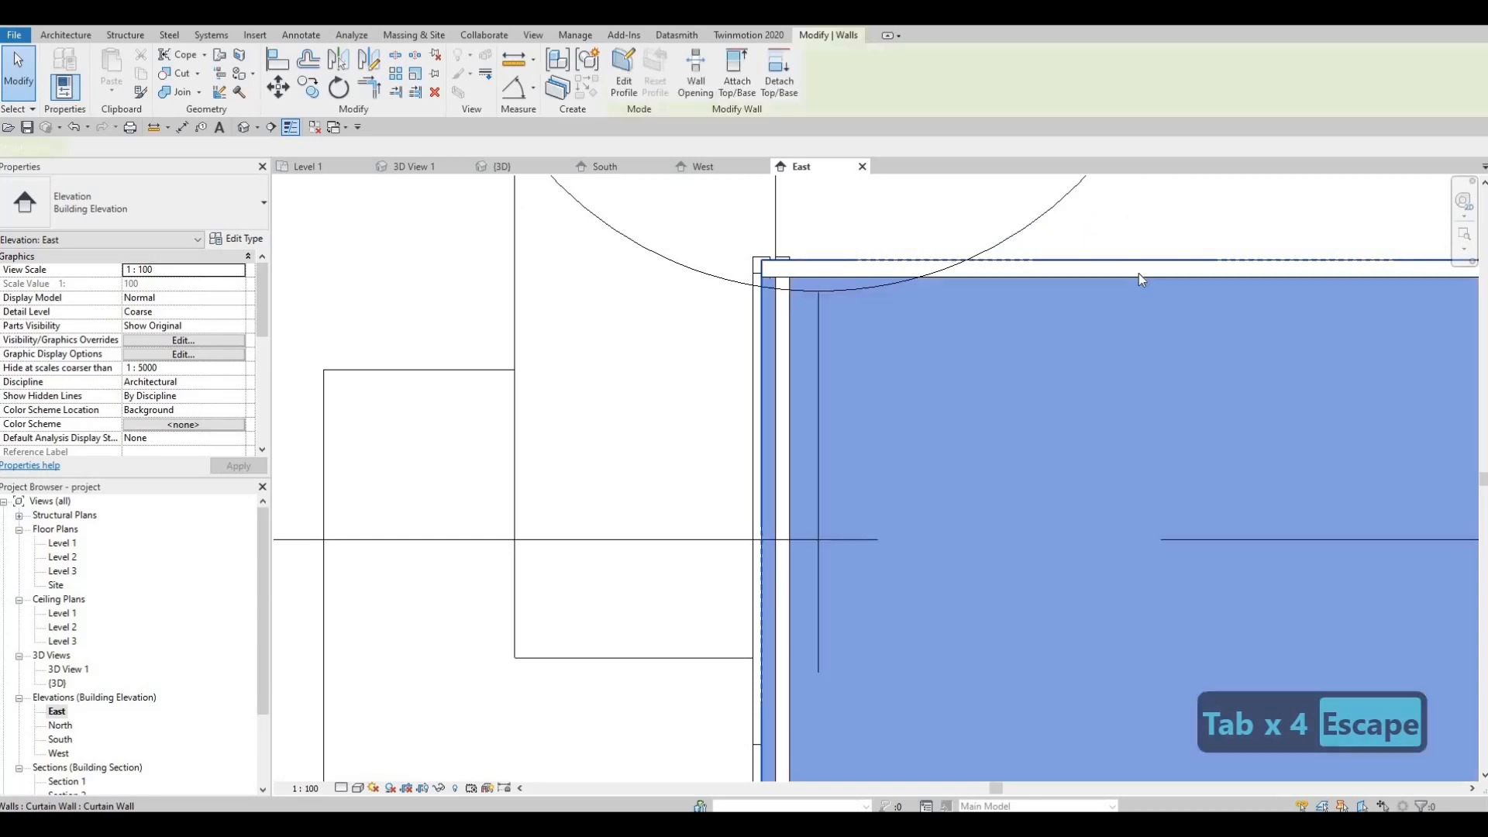
scroll(1137, 267, "down", 2)
key("Escape")
left_click(1171, 259)
scroll(1170, 258, "up", 2)
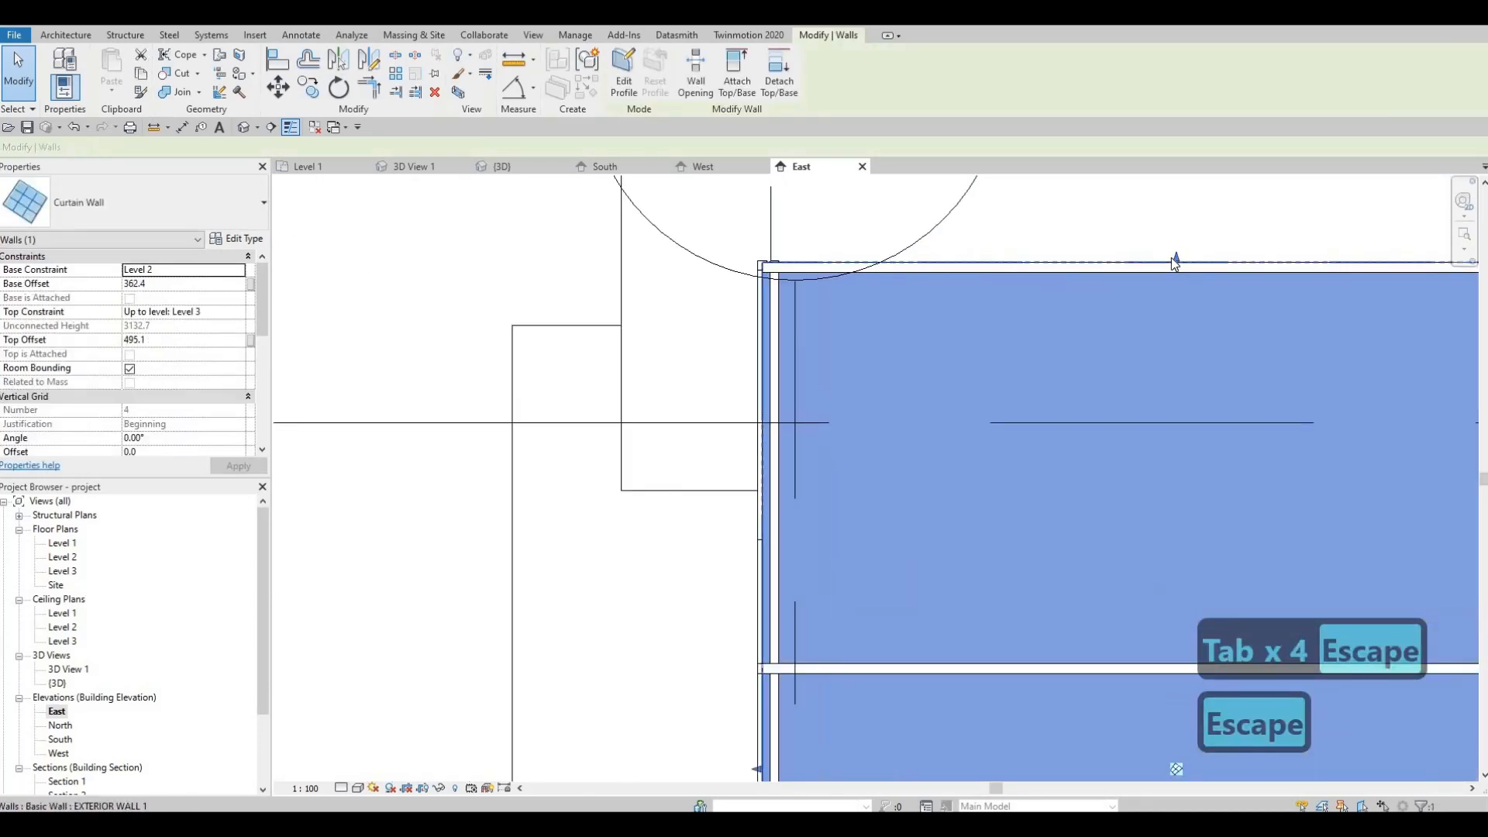
scroll(1175, 259, "up", 2)
left_click_drag(1175, 264, 1175, 265)
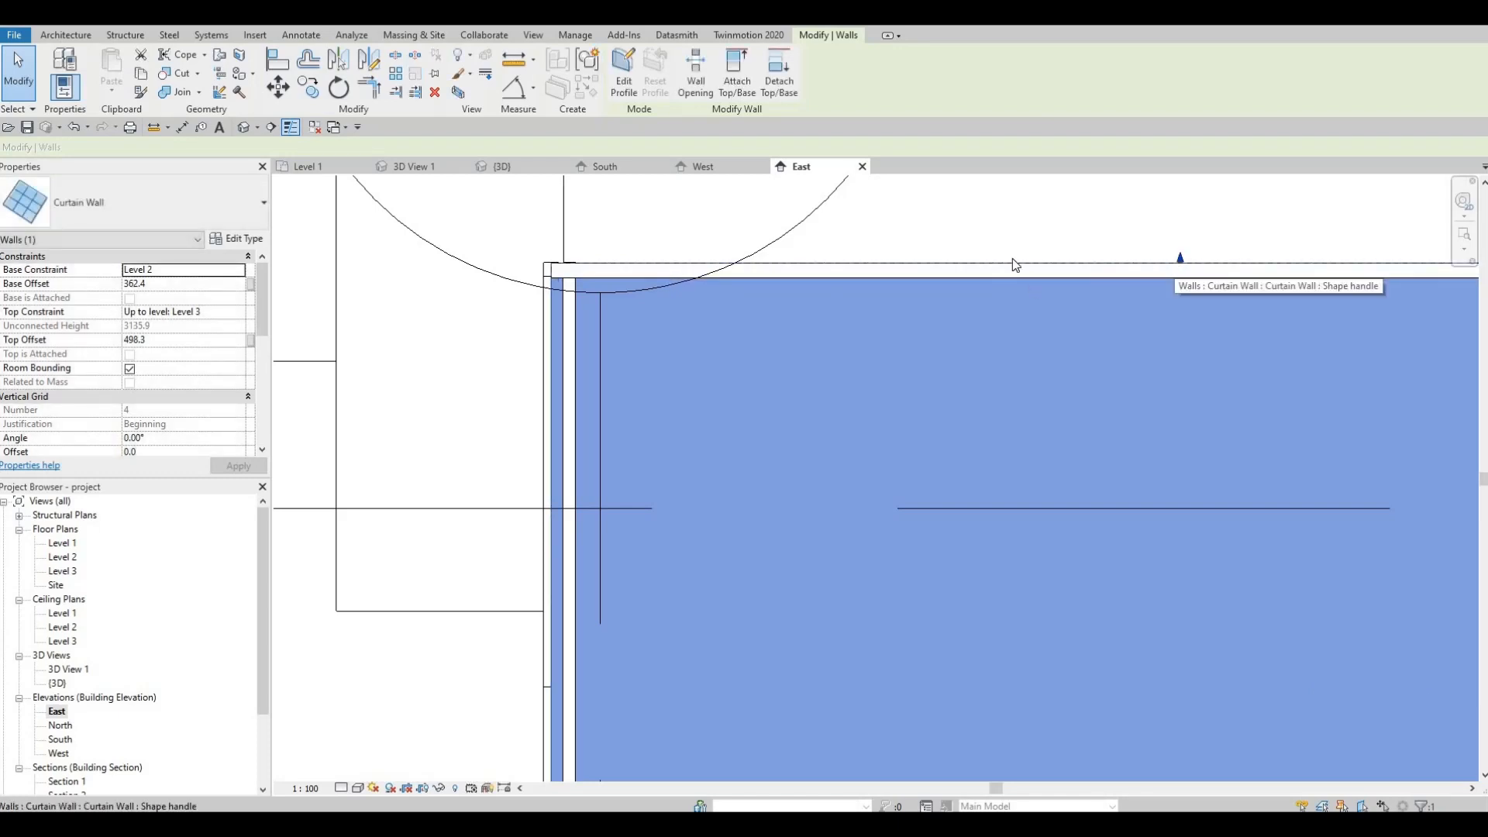
key("Escape")
key("Escape")
scroll(411, 186, "down", 3)
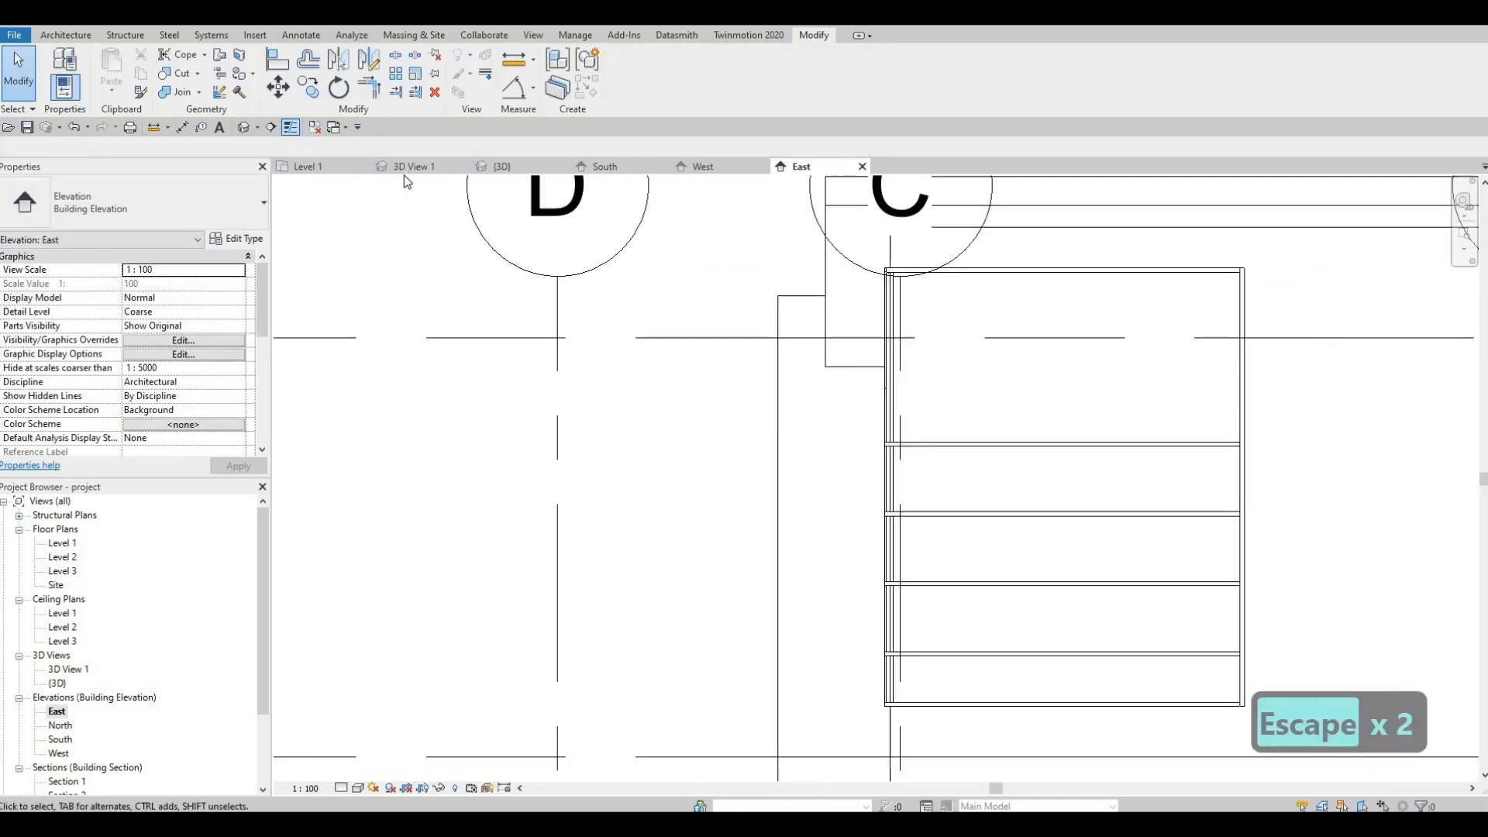
In the 3D view, delete the sloped top mullion of the corner window's front curtain wall and undo the deletion.
left_click(523, 168)
middle_click_drag(885, 390, 853, 294, "shift")
key("Escape")
key("Escape")
left_click(837, 309)
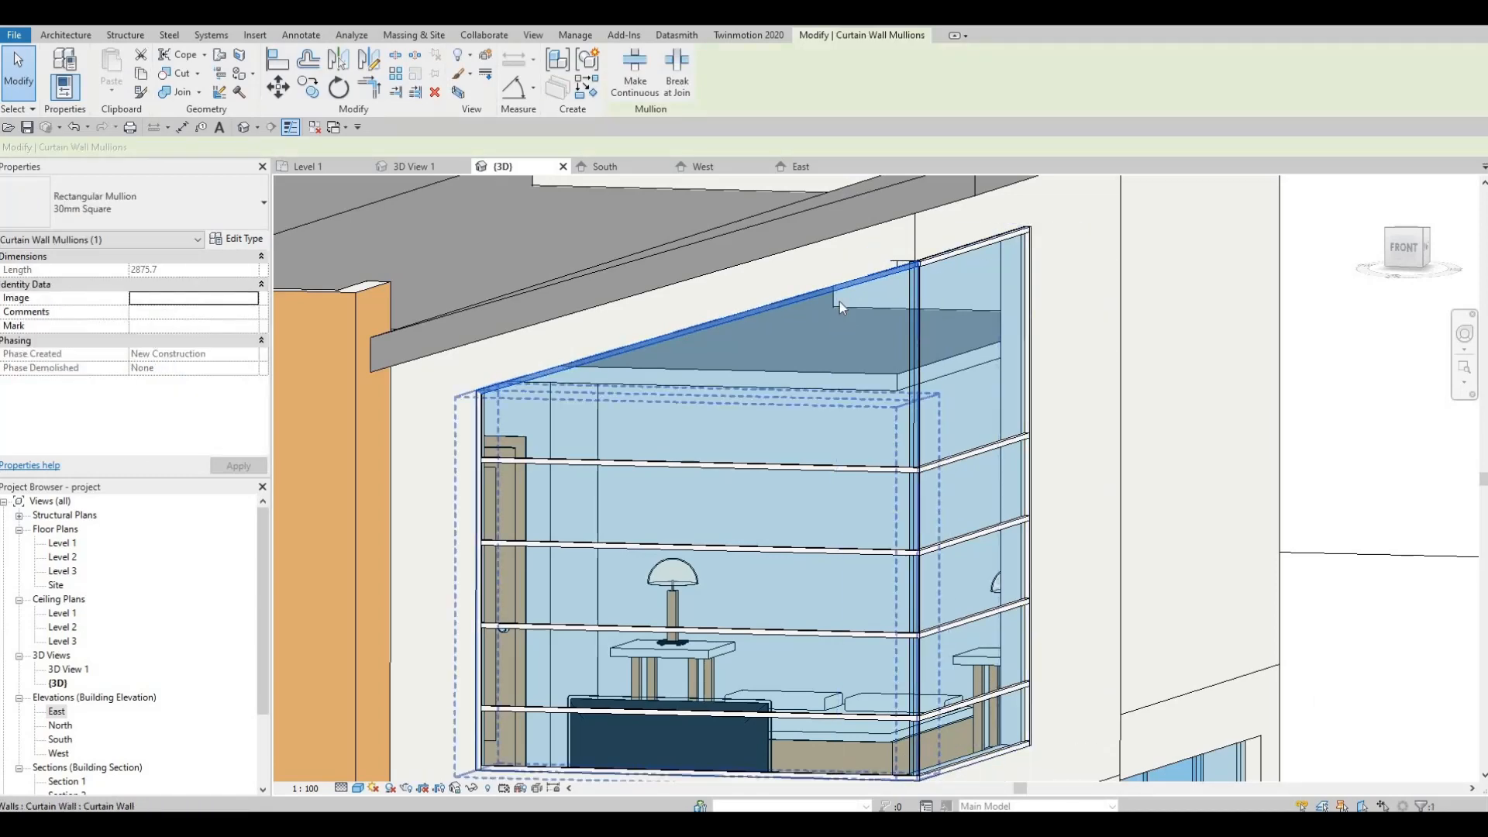
key("Delete")
key("ctrl+z")
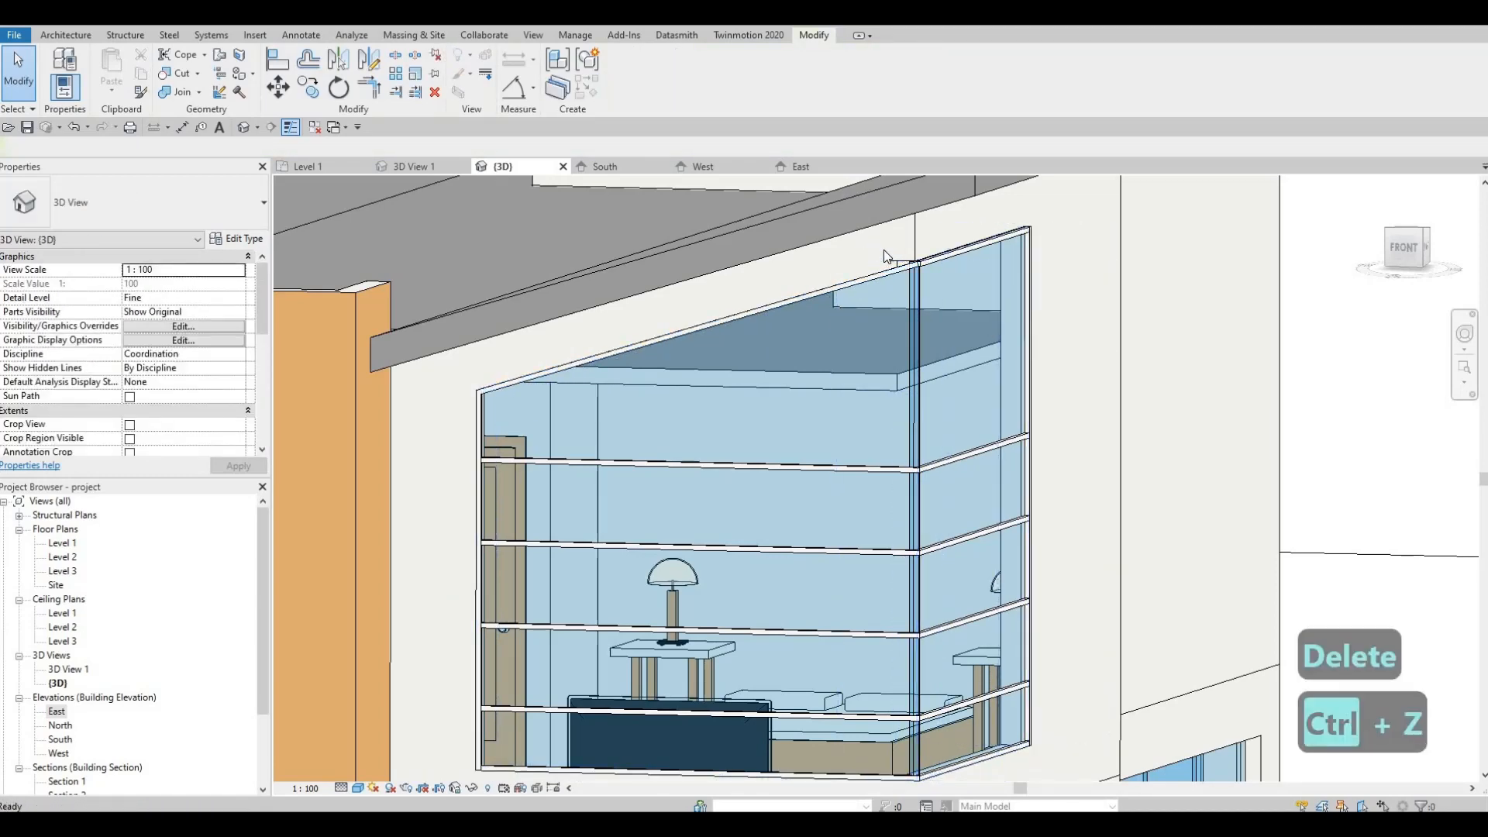
Try to trim the side and front exterior walls above the corner window into a clean corner.
left_click(909, 241)
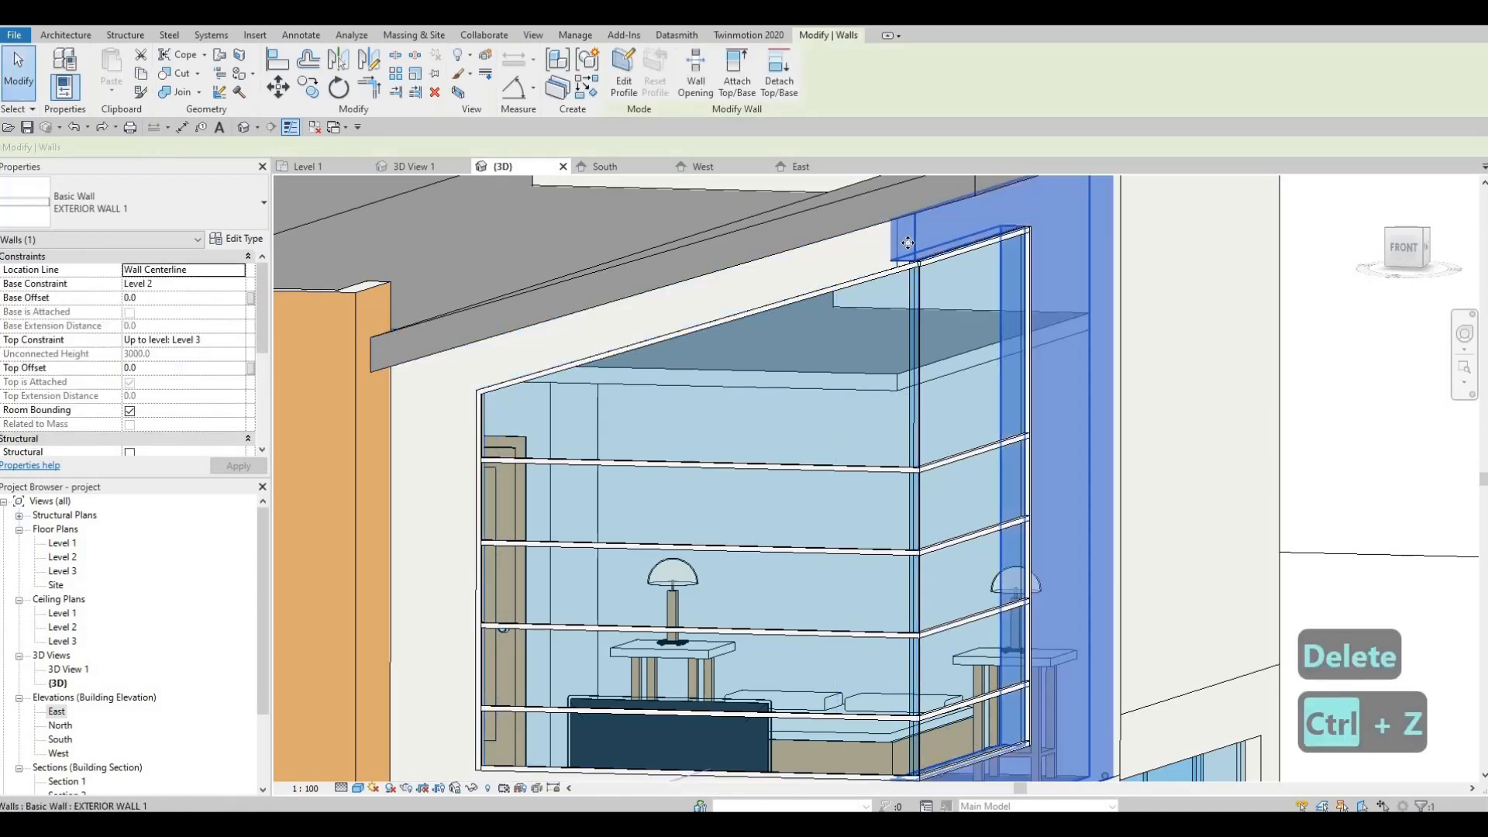
key("Escape")
left_click(908, 242)
key("Escape")
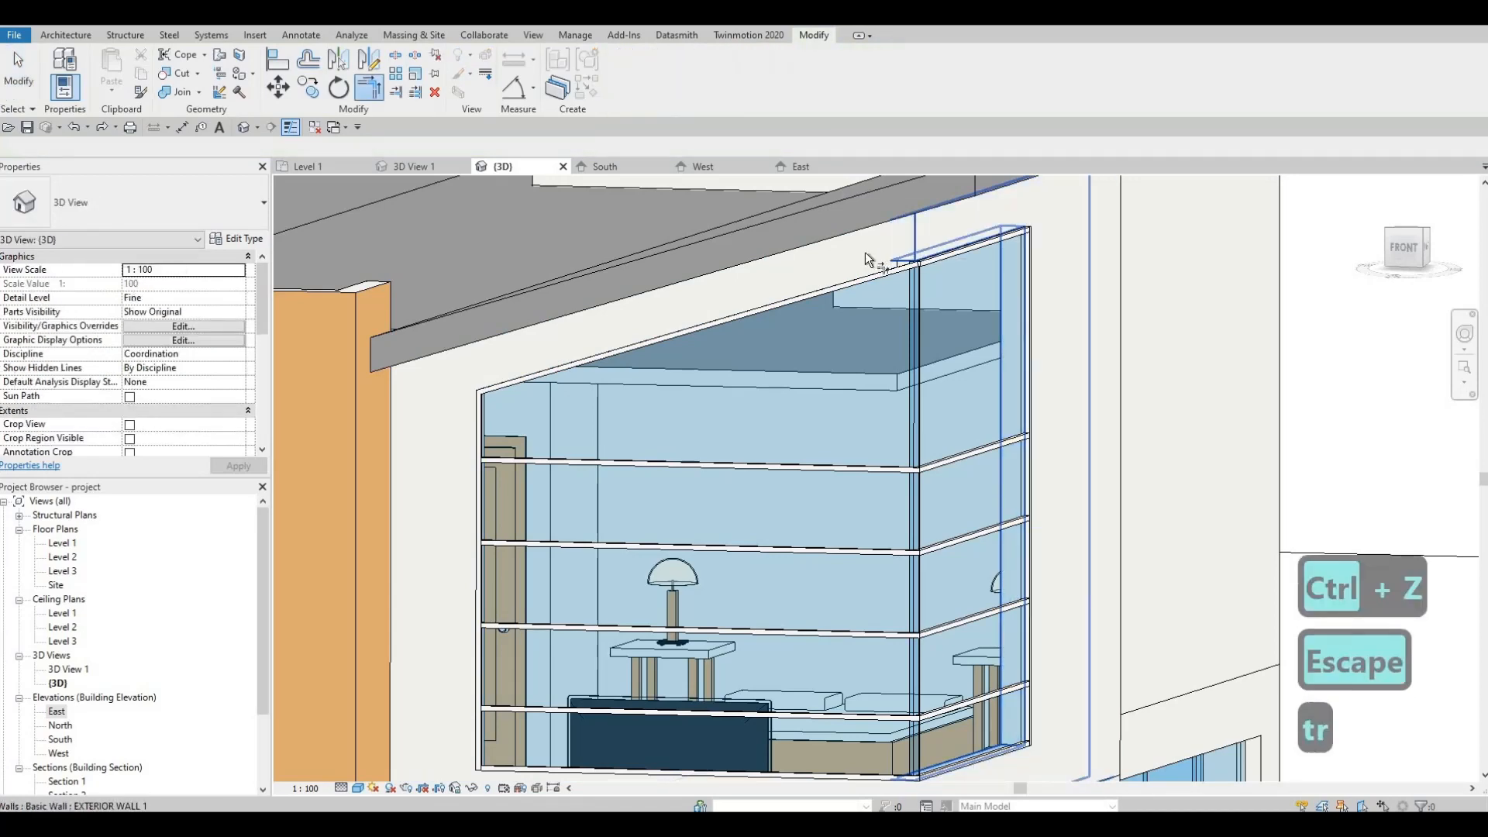
left_click(876, 252)
key("Escape")
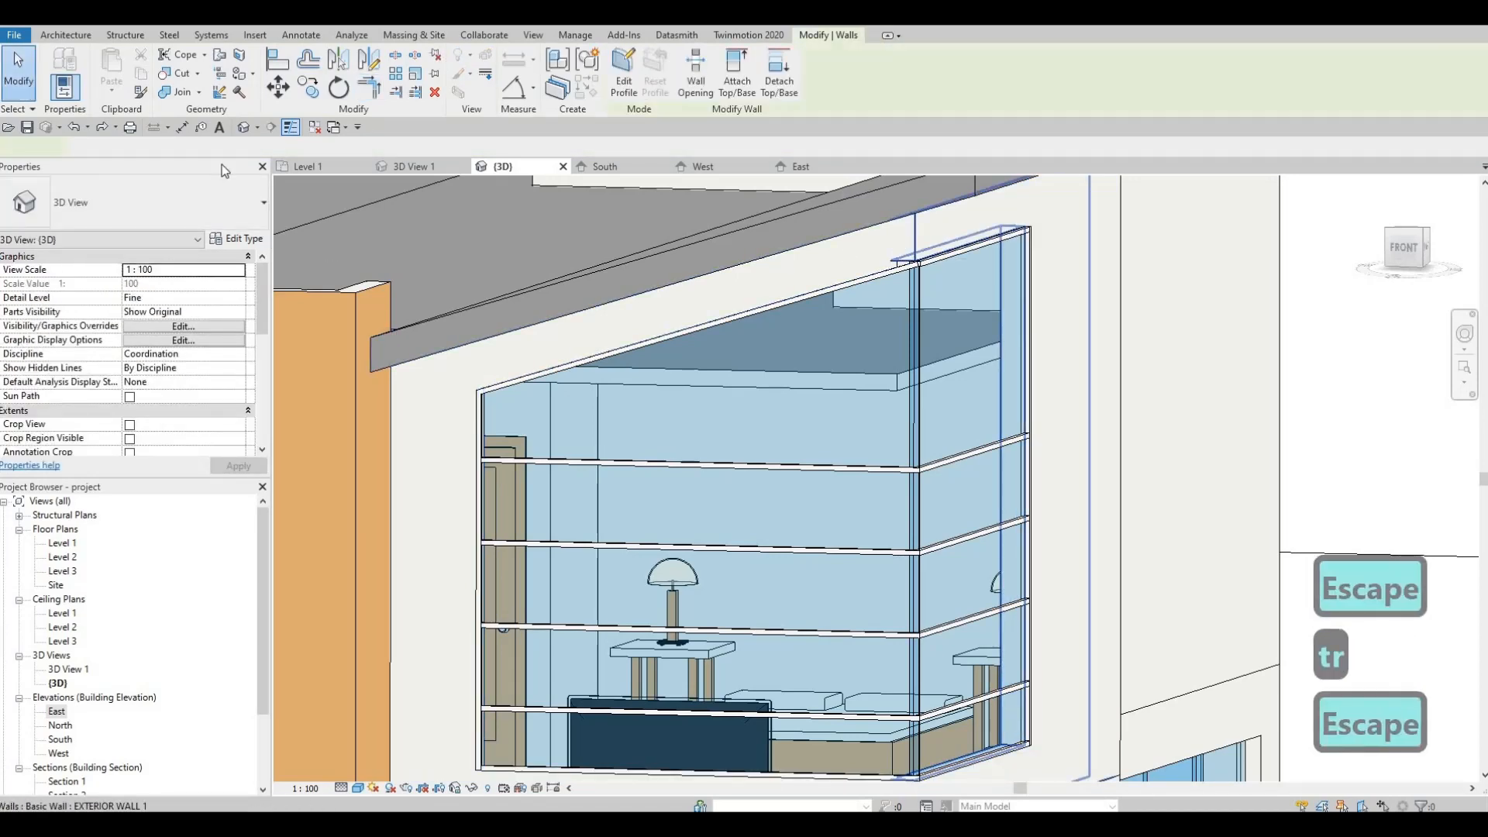
In the Level 2 floor plan, inspect the wall join at Bedroom 1's outer front corner with Wall Joins.
key("ctrl+Left")
left_click(220, 93)
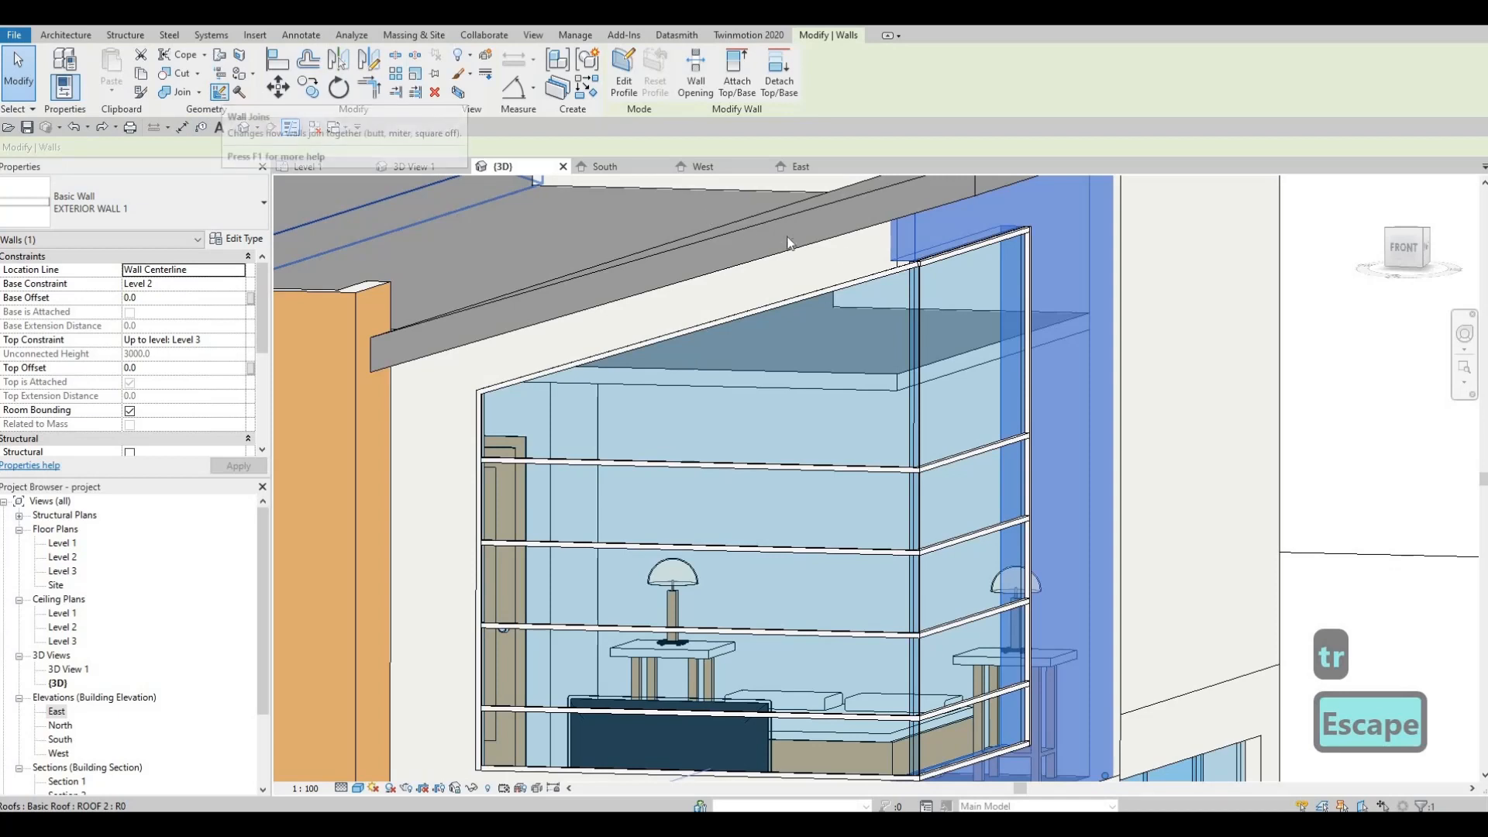
double_click(73, 562)
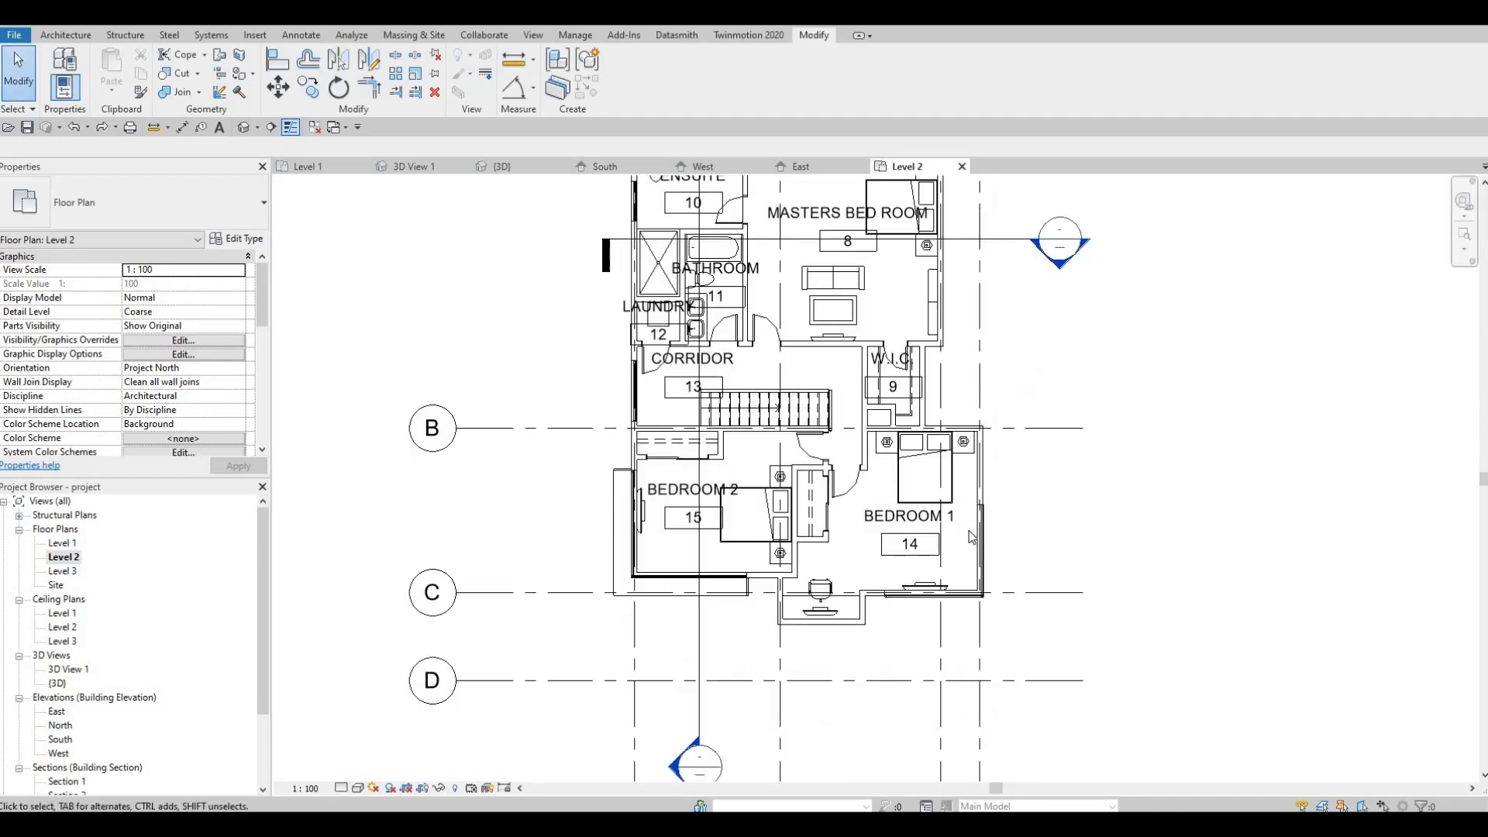
scroll(971, 537, "up", 5)
left_click(968, 519)
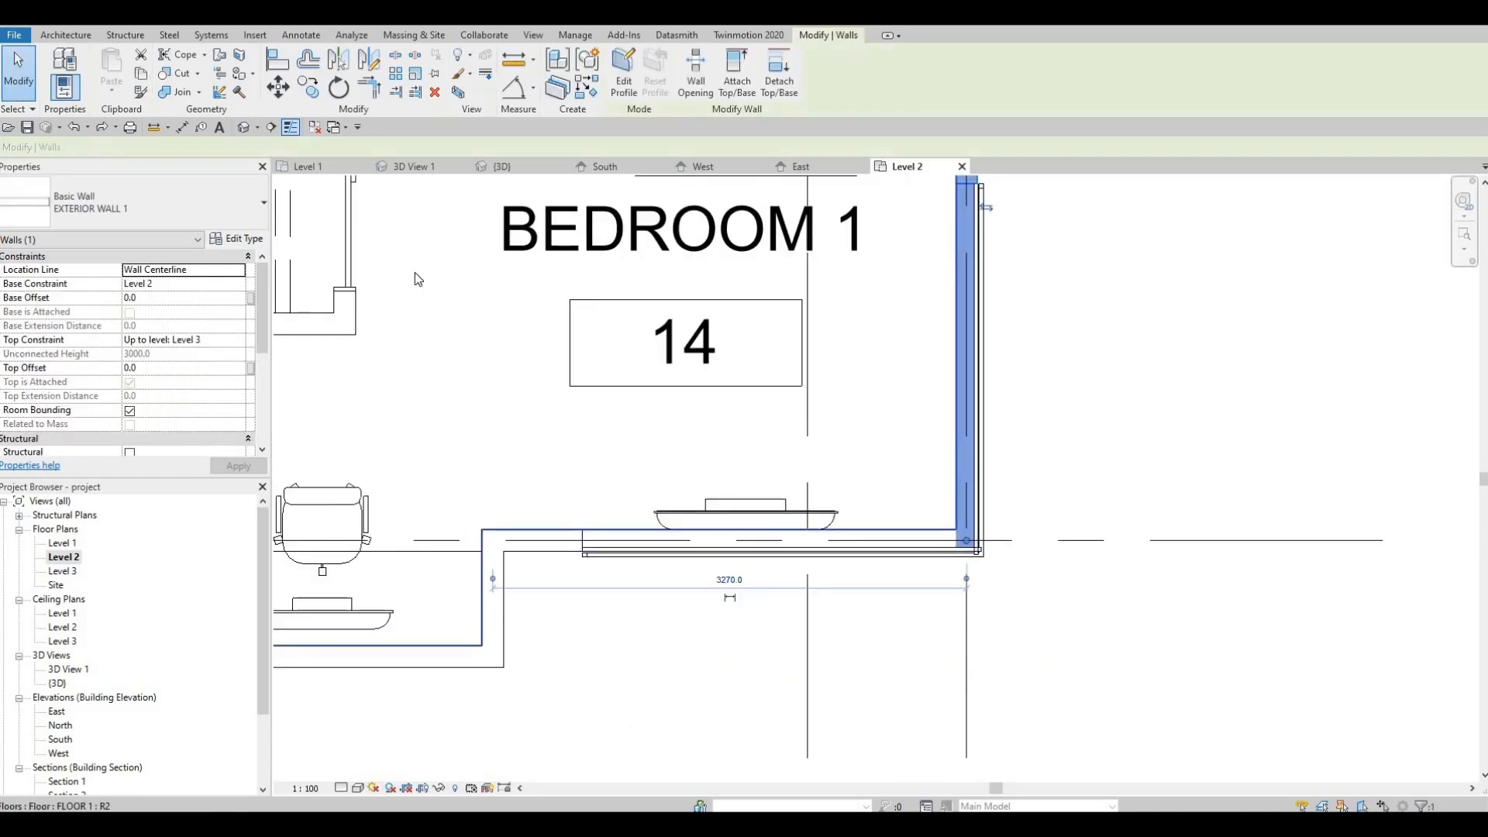
left_click(220, 93)
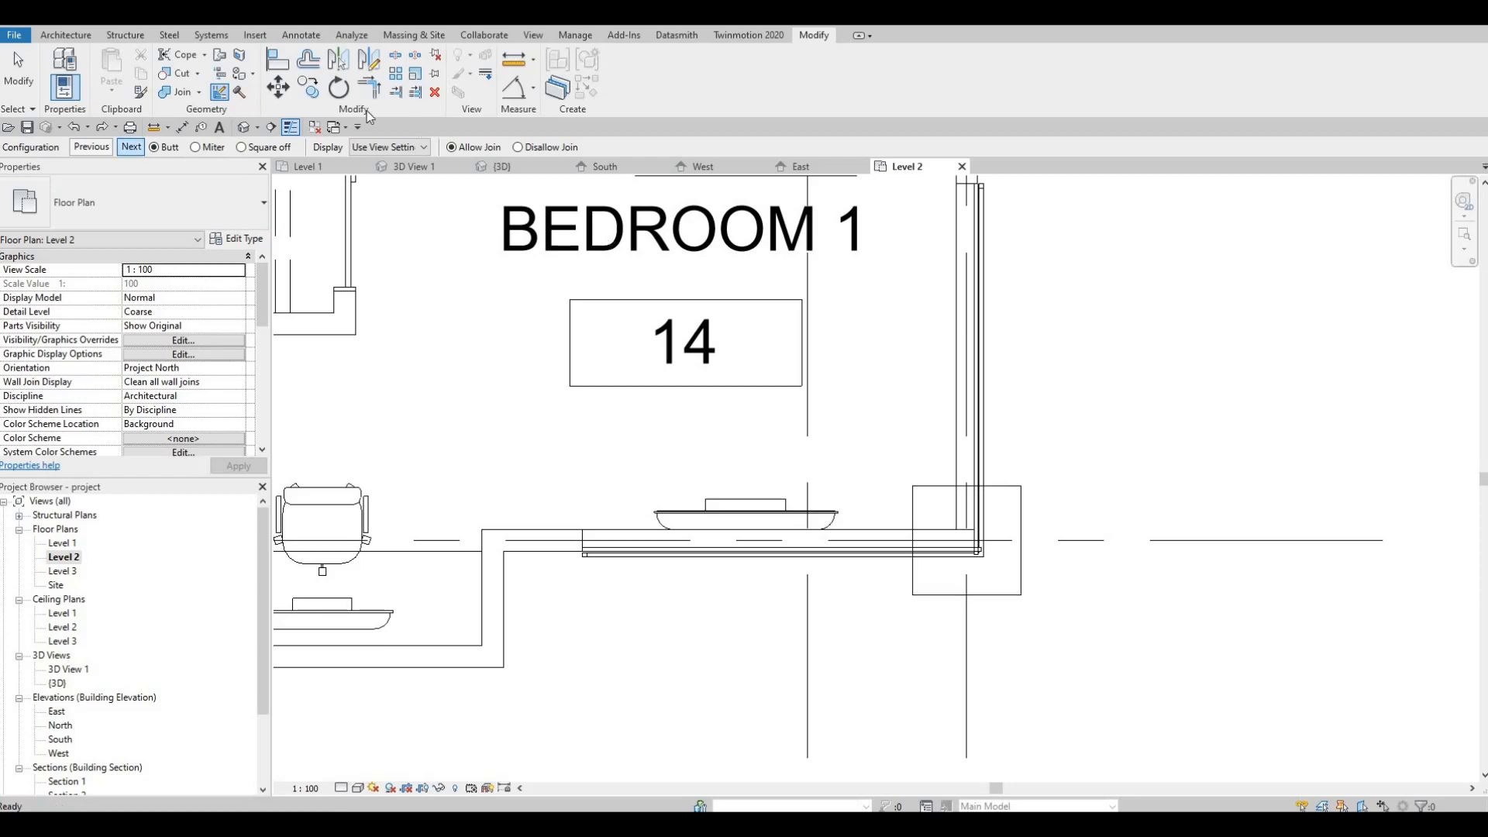
key("Escape")
key("Escape")
key("Escape")
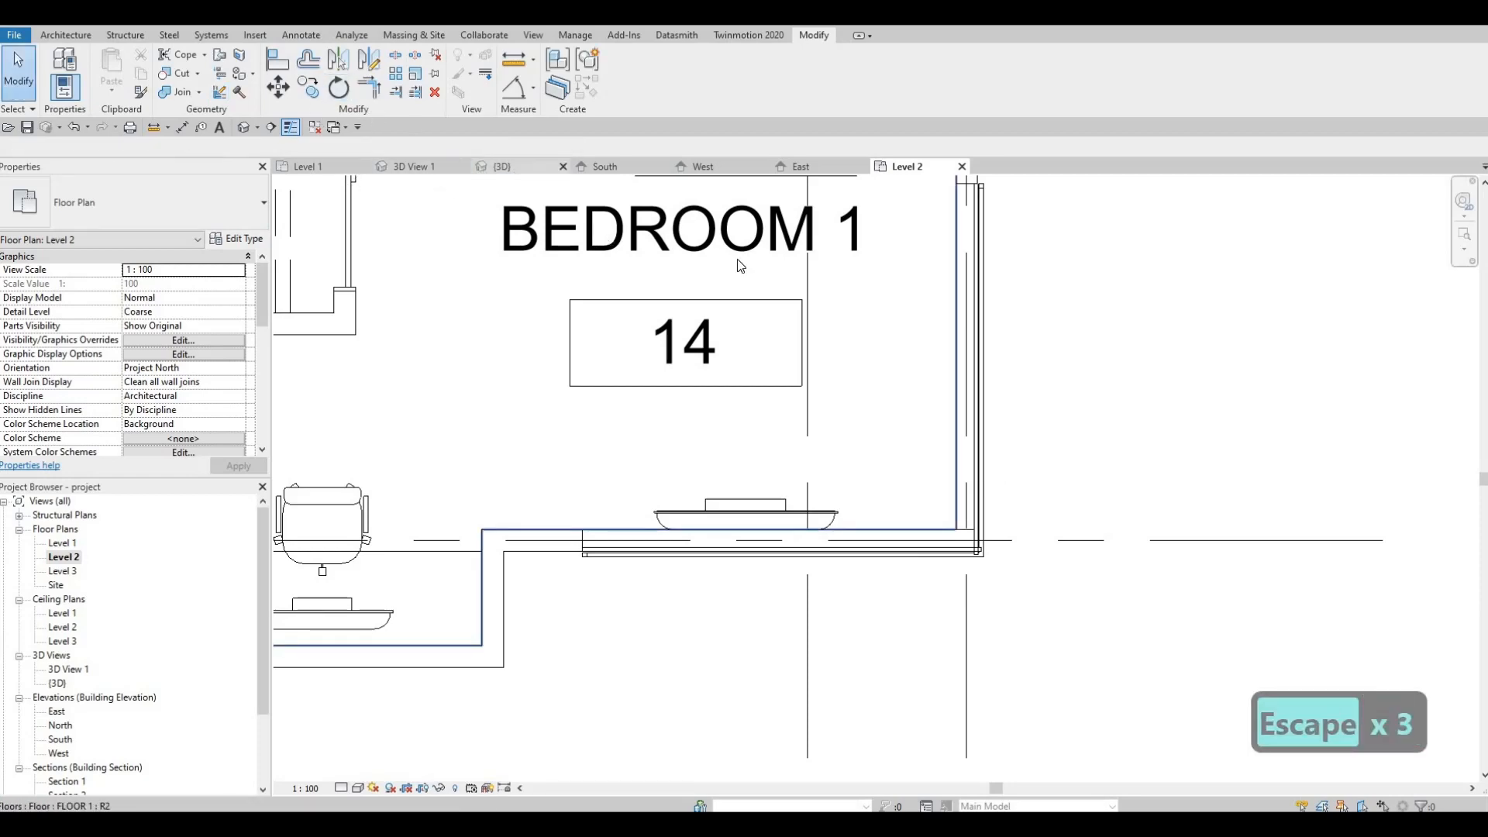
In the 3D view, examine the front facade's sloped roofs and corner windows from several angles.
left_click(496, 165)
key("Escape")
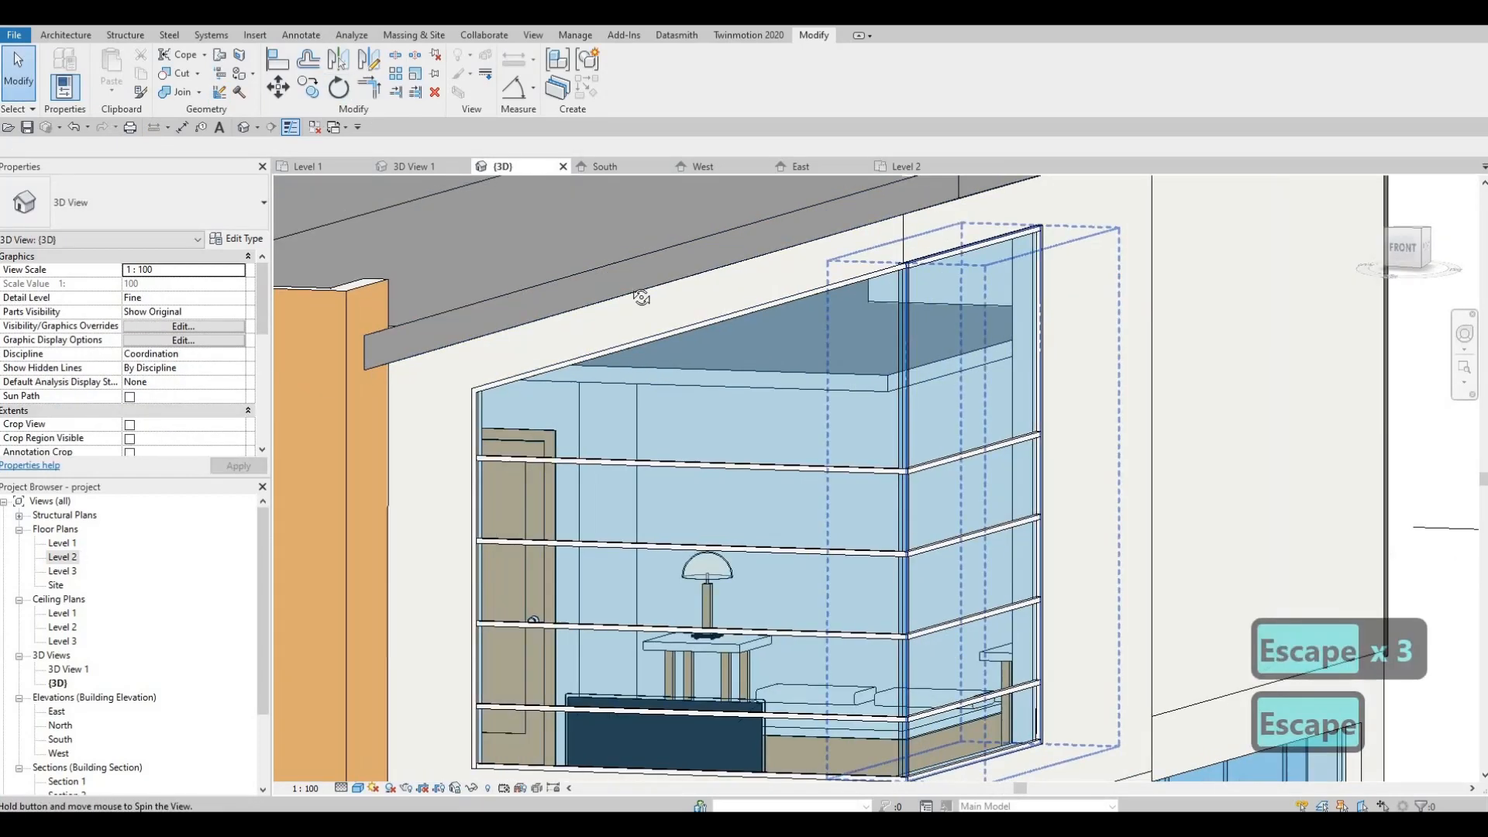
middle_click_drag(642, 297, 1193, 320, "shift")
scroll(923, 363, "down", 2)
middle_click_drag(525, 312, 720, 316)
scroll(720, 316, "down", 1)
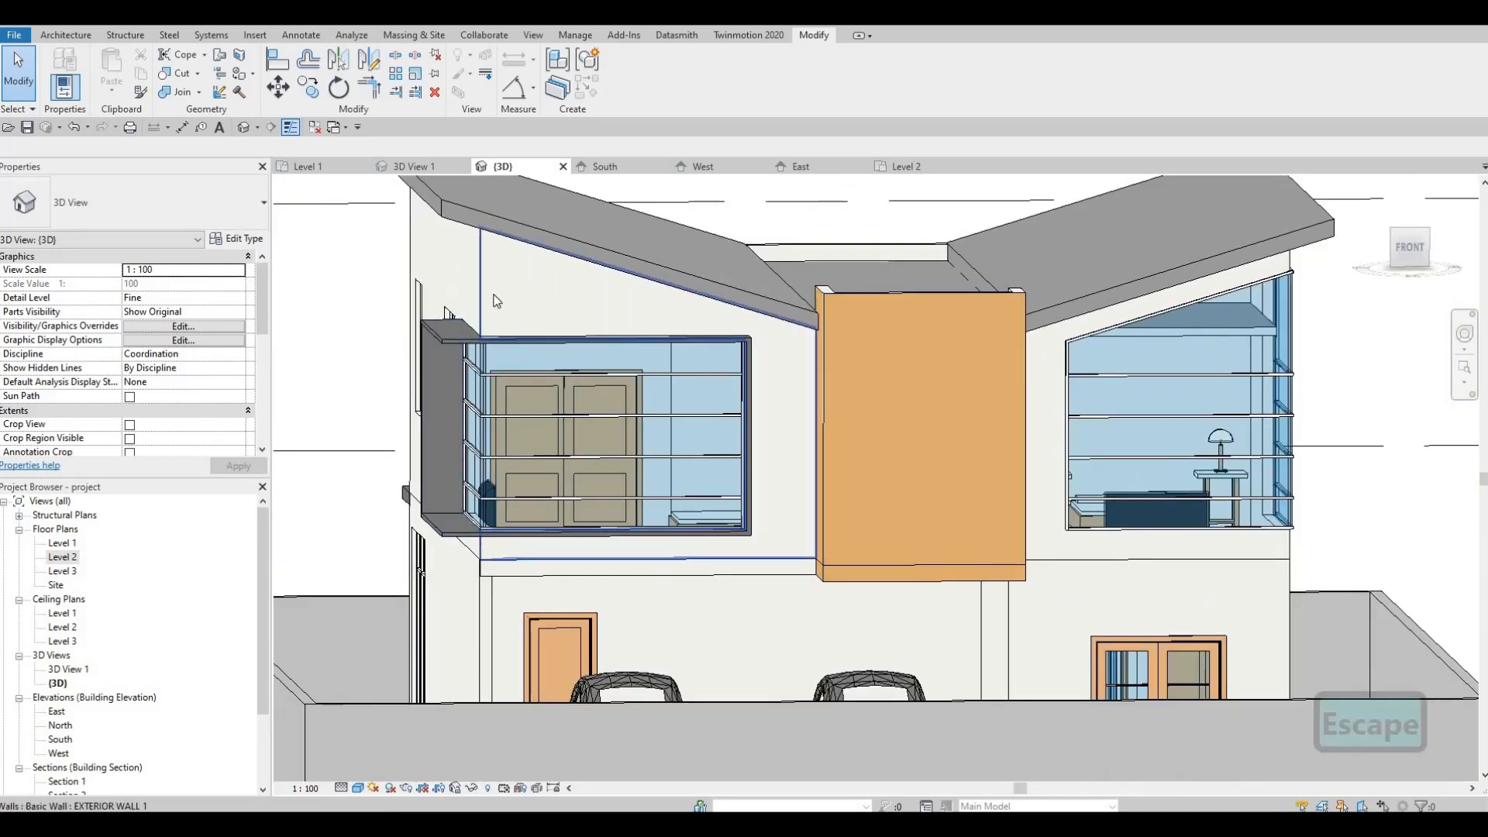
middle_click_drag(937, 419, 938, 408, "shift")
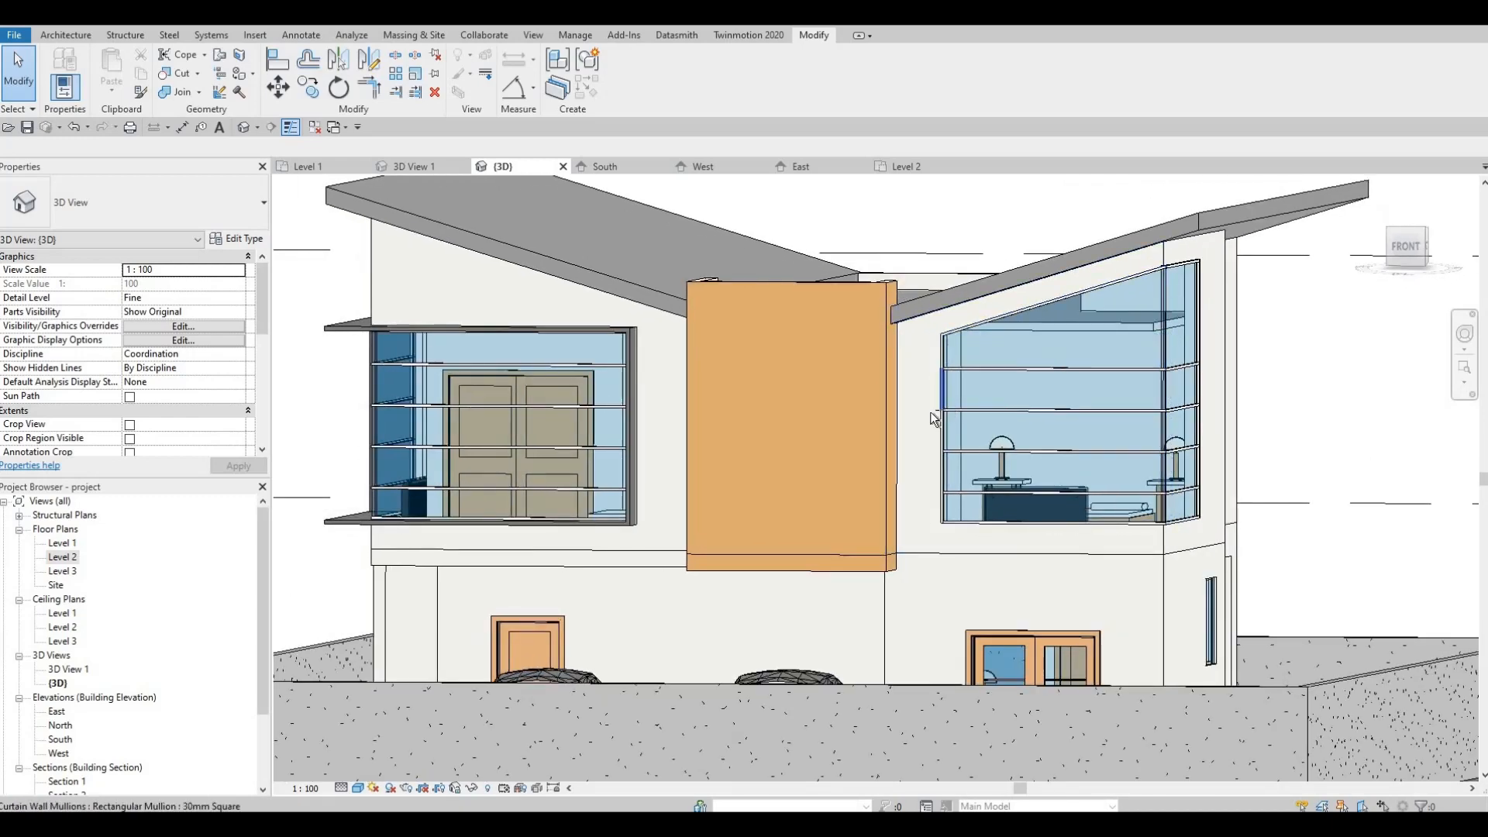
key("Escape")
scroll(1133, 372, "up", 2)
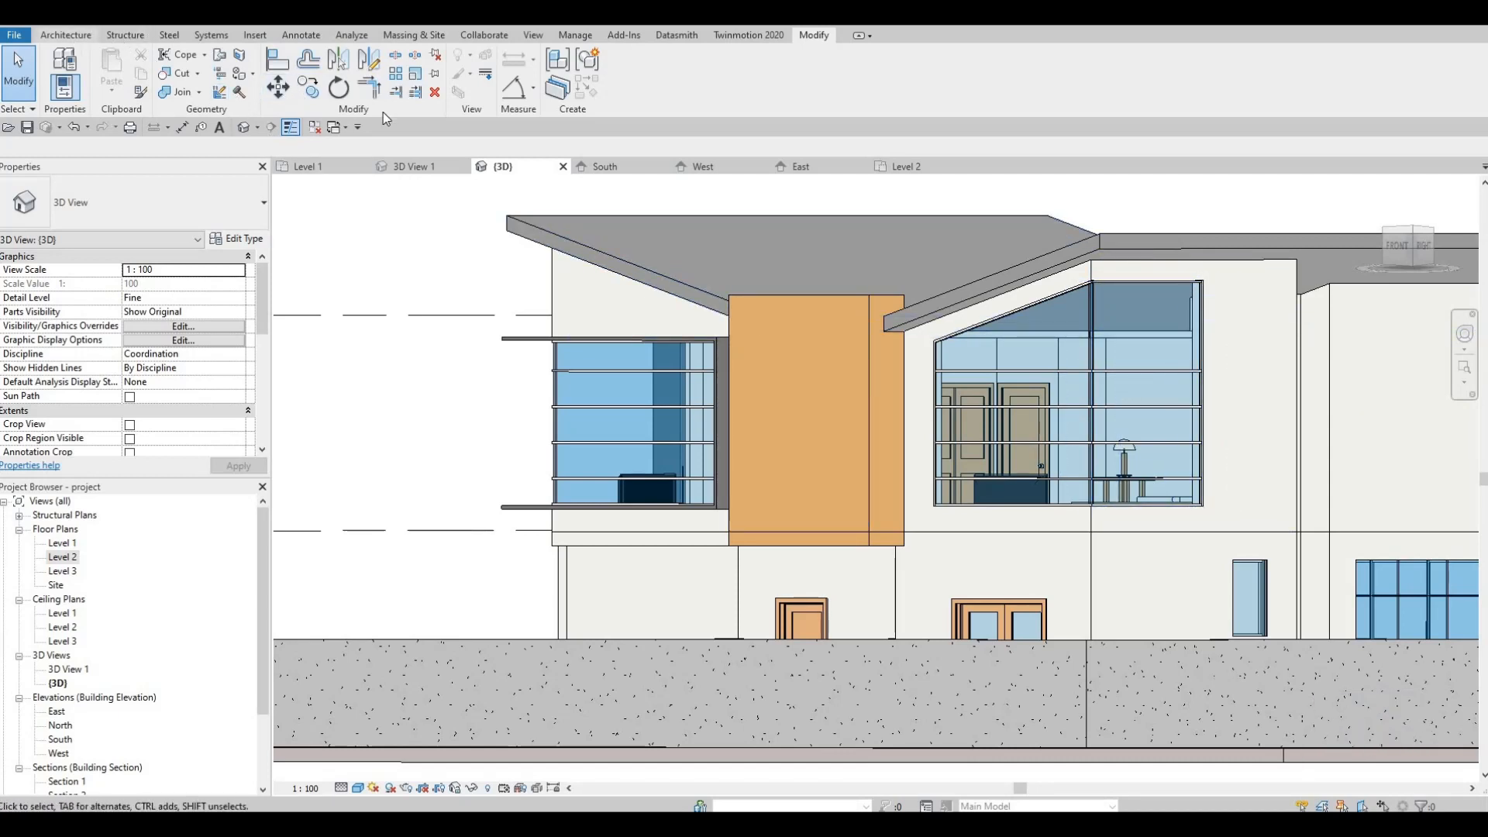
Add a horizontal curtain grid line to the side curtain wall's tall upper pane, 500 mm above the grid line below.
left_click(65, 34)
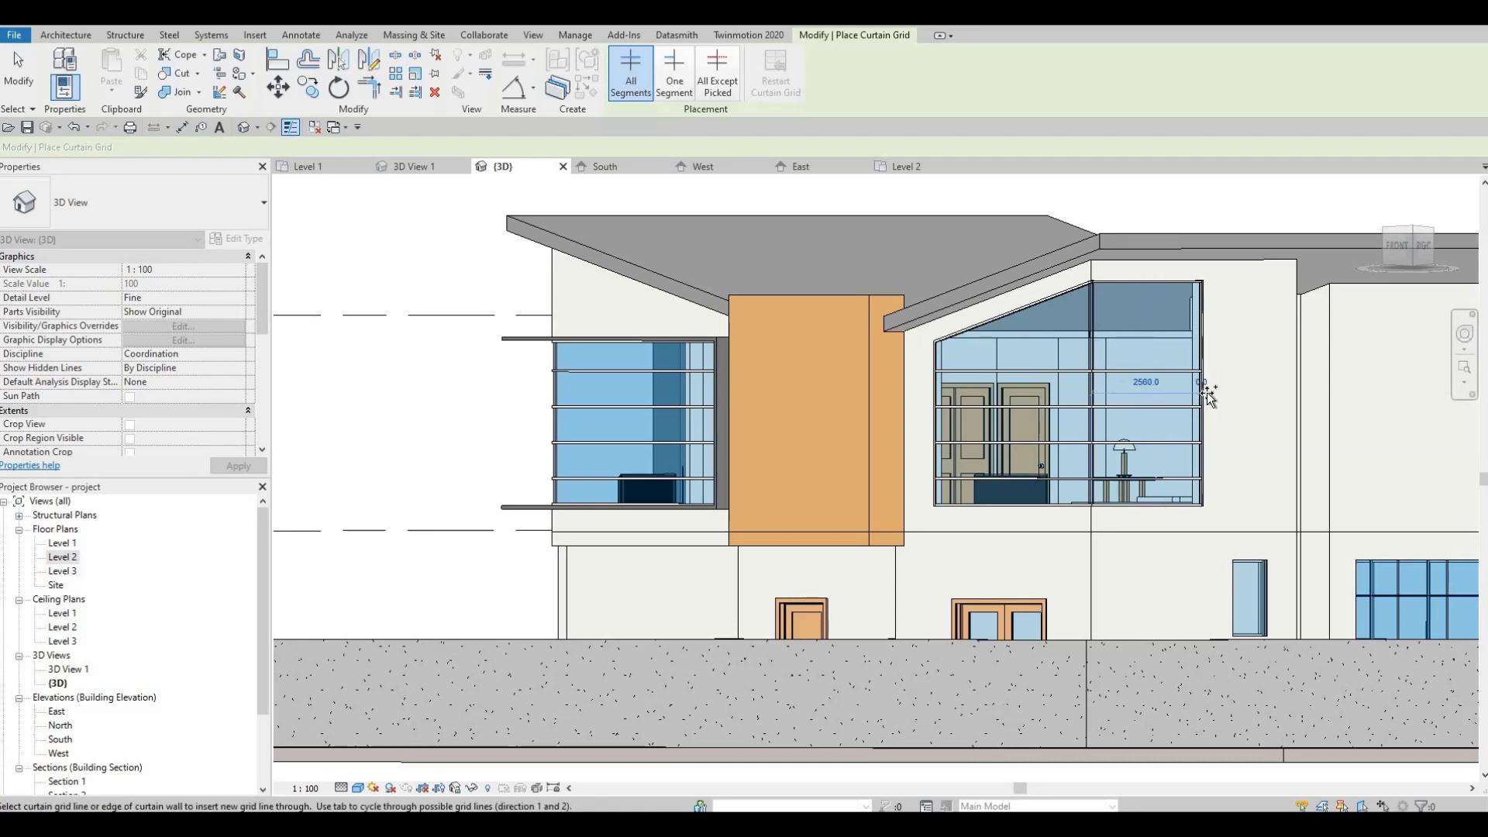
scroll(1207, 392, "up", 2)
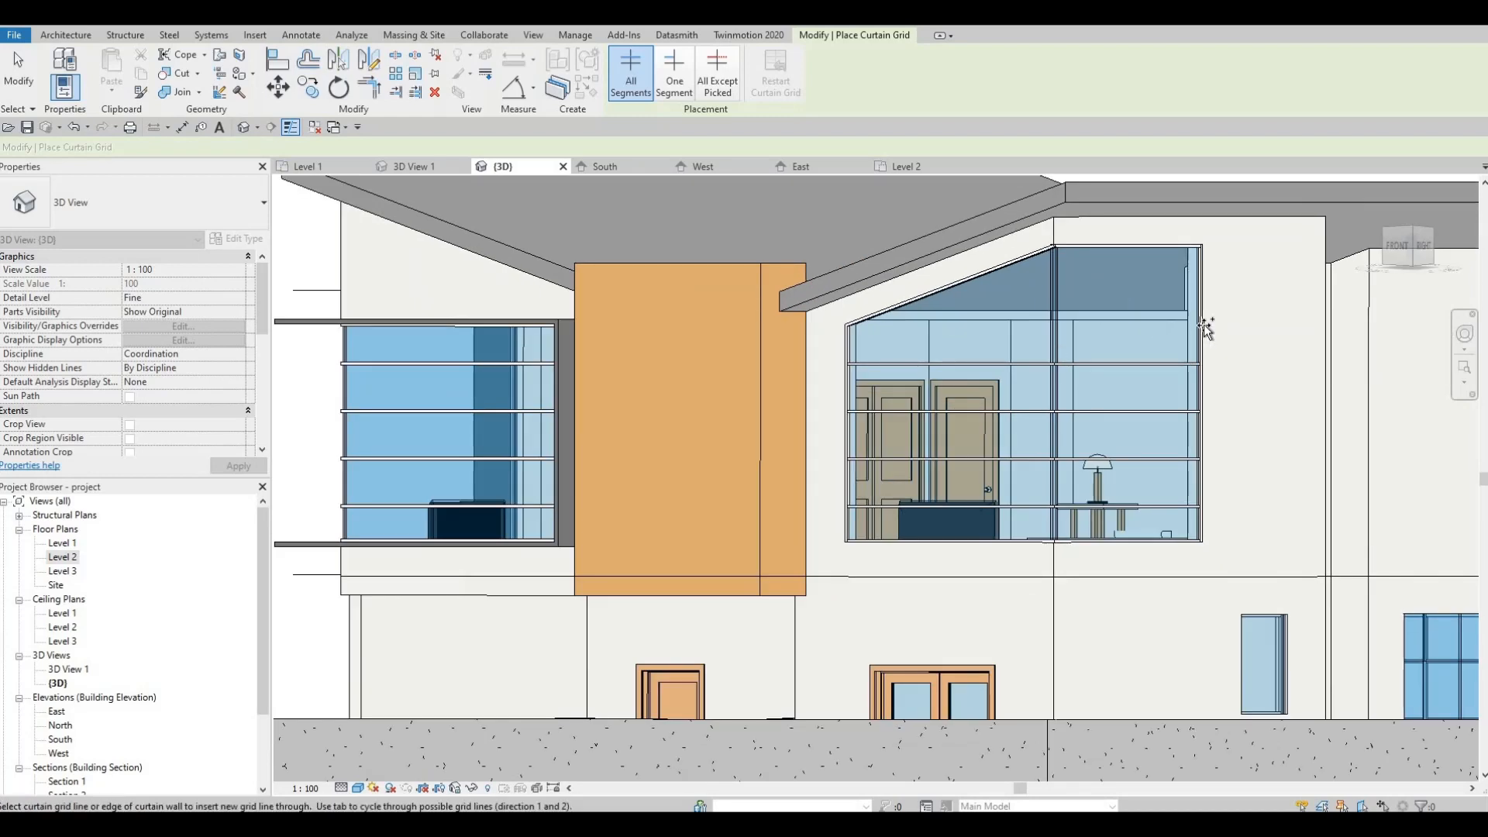
key("Escape")
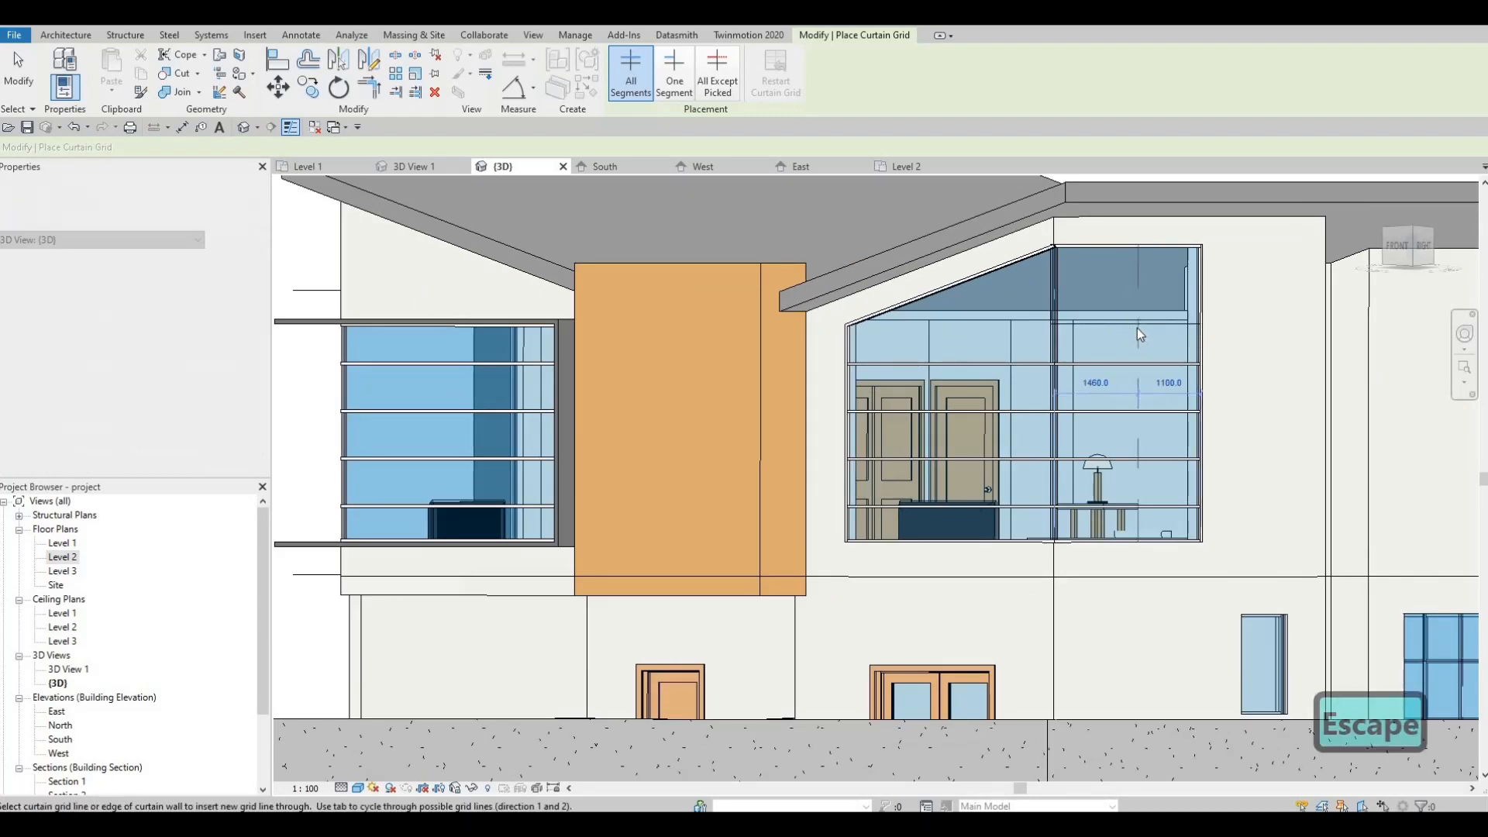
key("Escape")
key("Escape")
left_click(1118, 341)
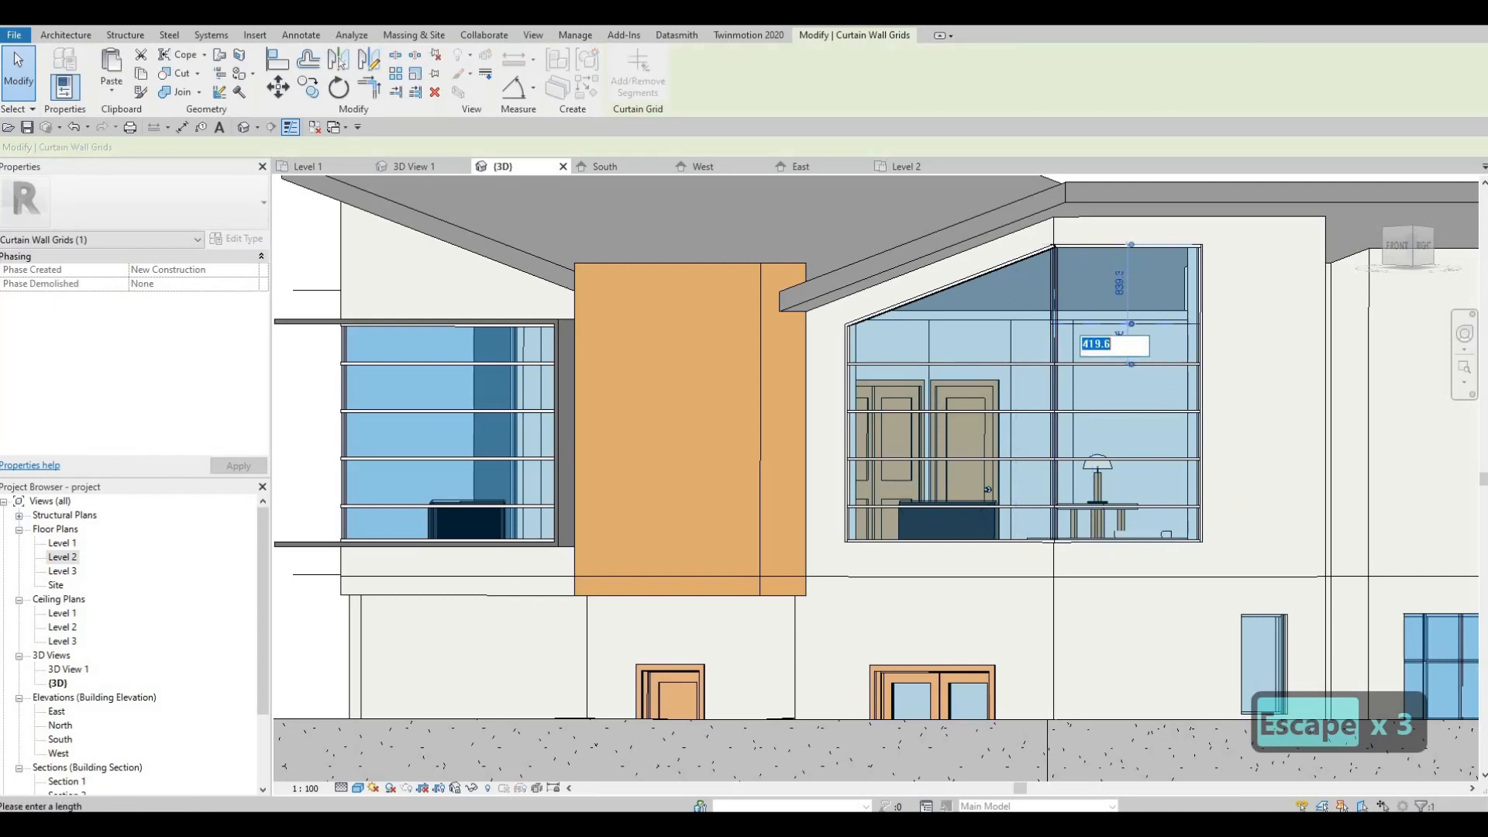
type("500")
key("Return")
key("Escape")
key("Escape")
key("Escape")
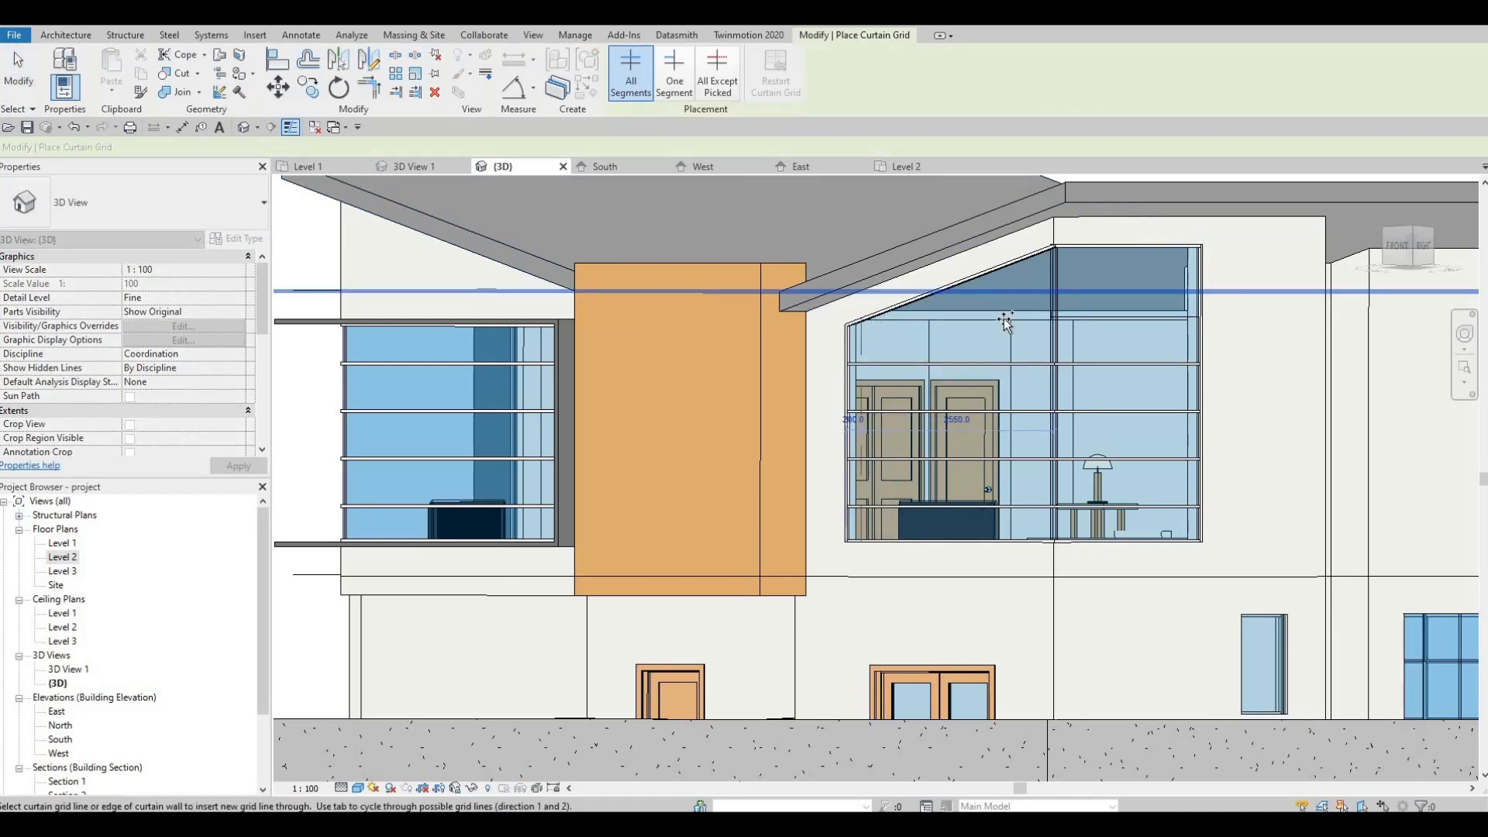
Add a horizontal curtain grid line across the front curtain wall's upper pane, about 210 mm above the line below.
middle_click_drag(1012, 388, 848, 344, "shift")
left_click(979, 369)
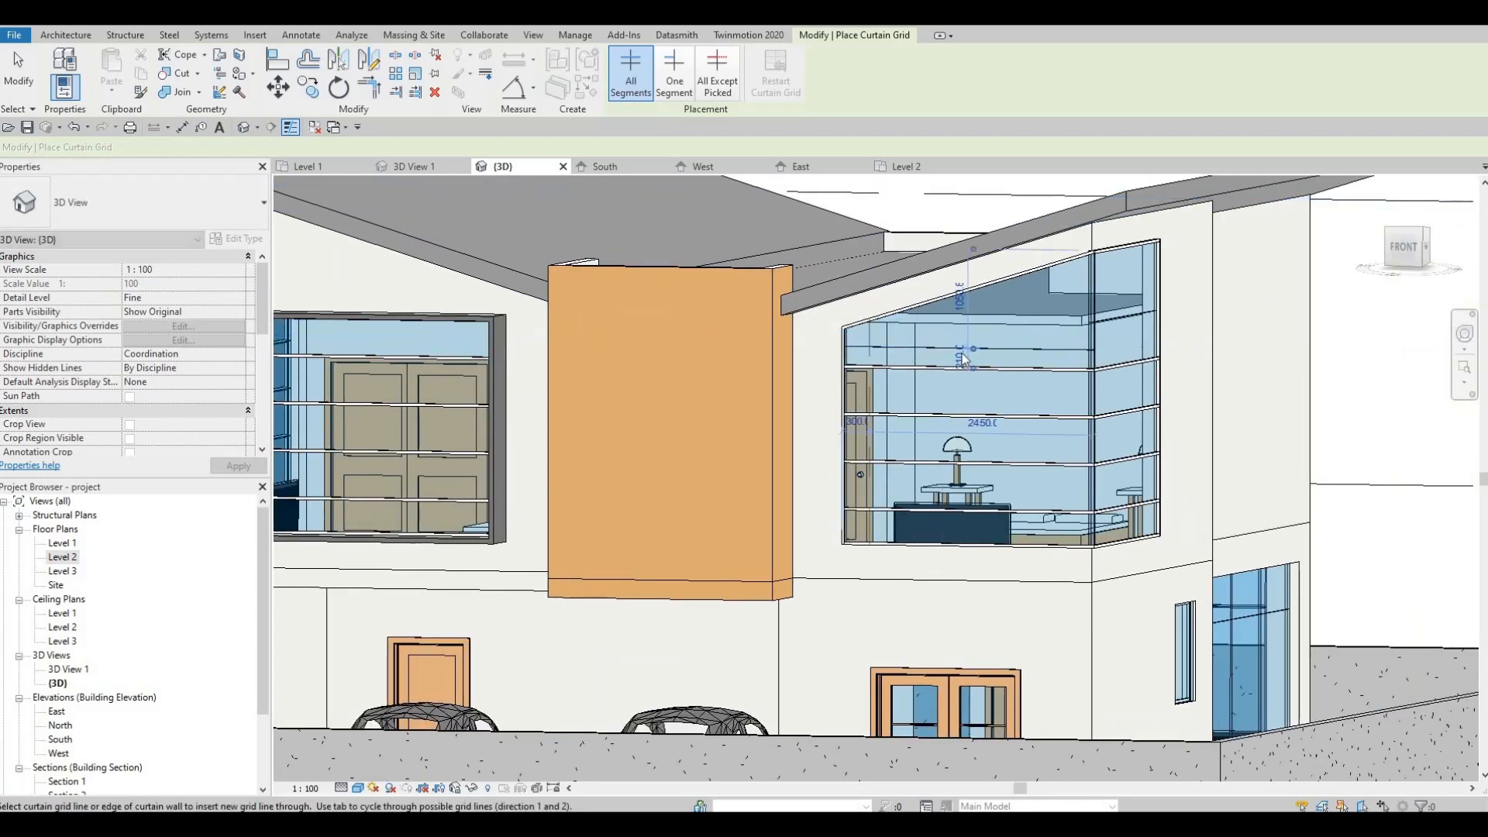
key("Escape")
key("Escape")
key("Escape")
Set the front curtain wall's upper grid line 500 mm above the line below, deleting the mullion elements that conflict with it.
left_click(960, 357)
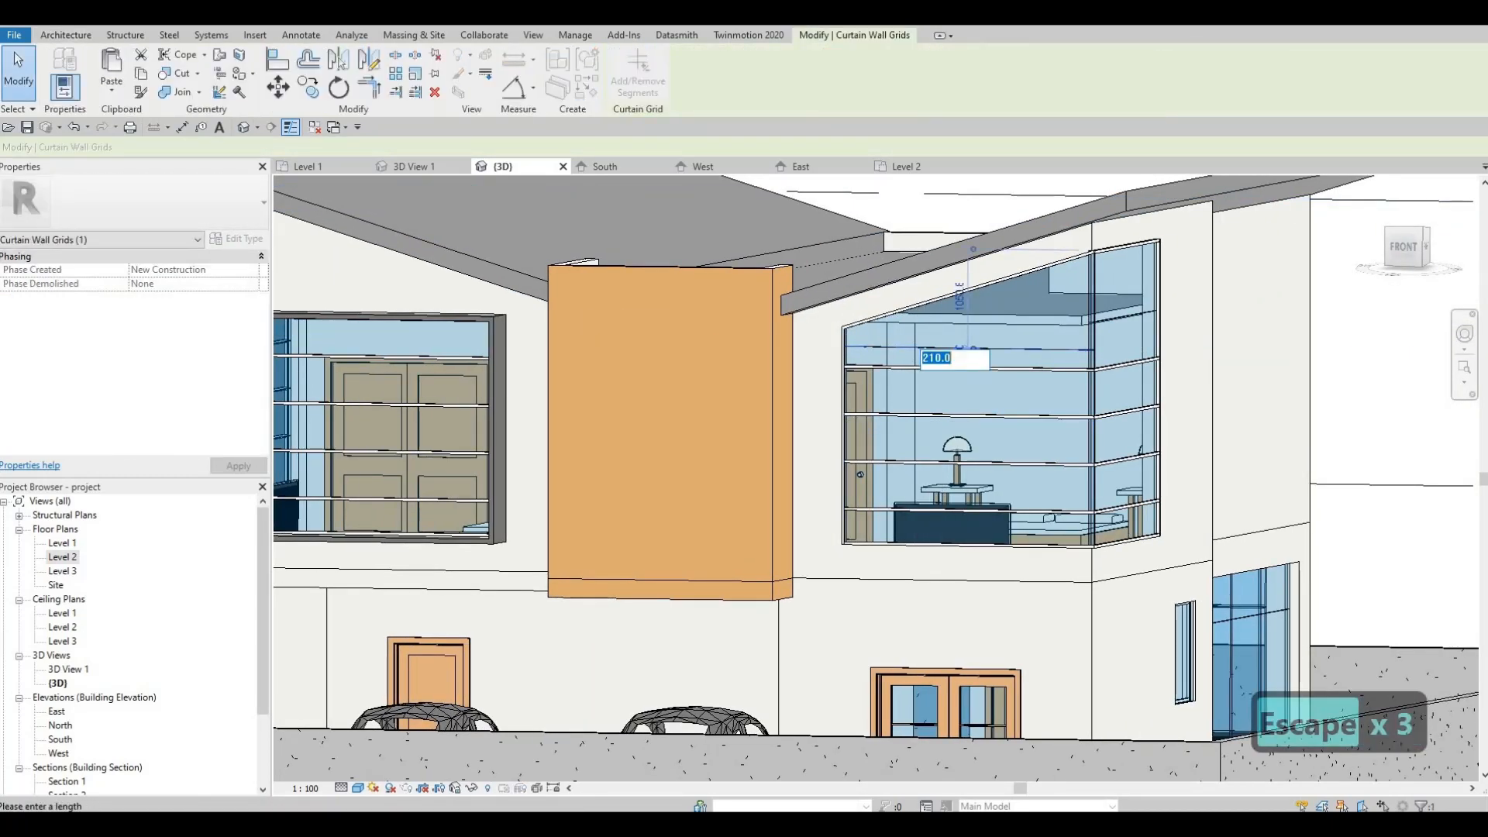
type("500")
key("Return")
key("Escape")
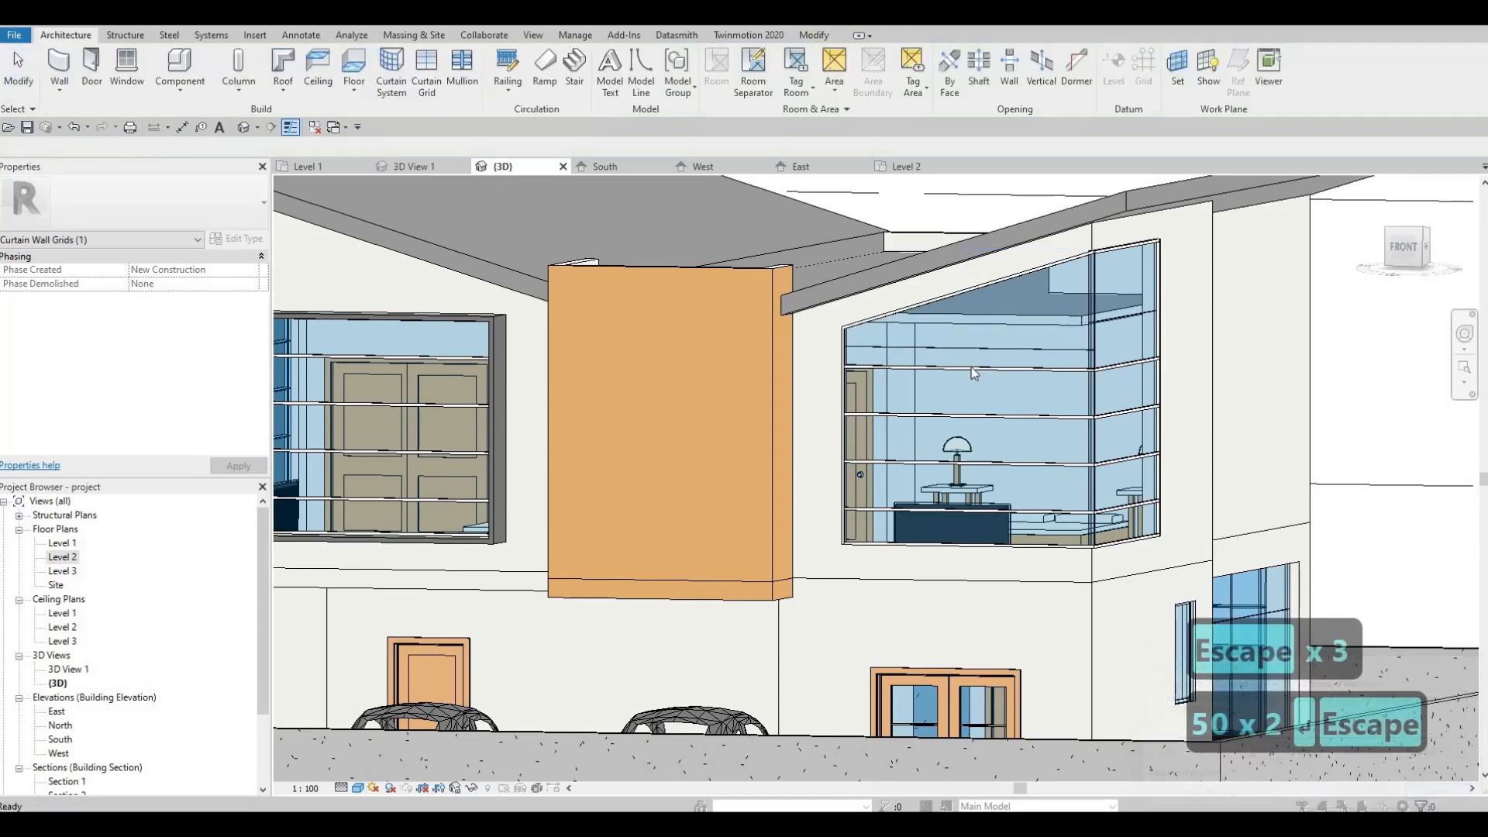
left_click(974, 350)
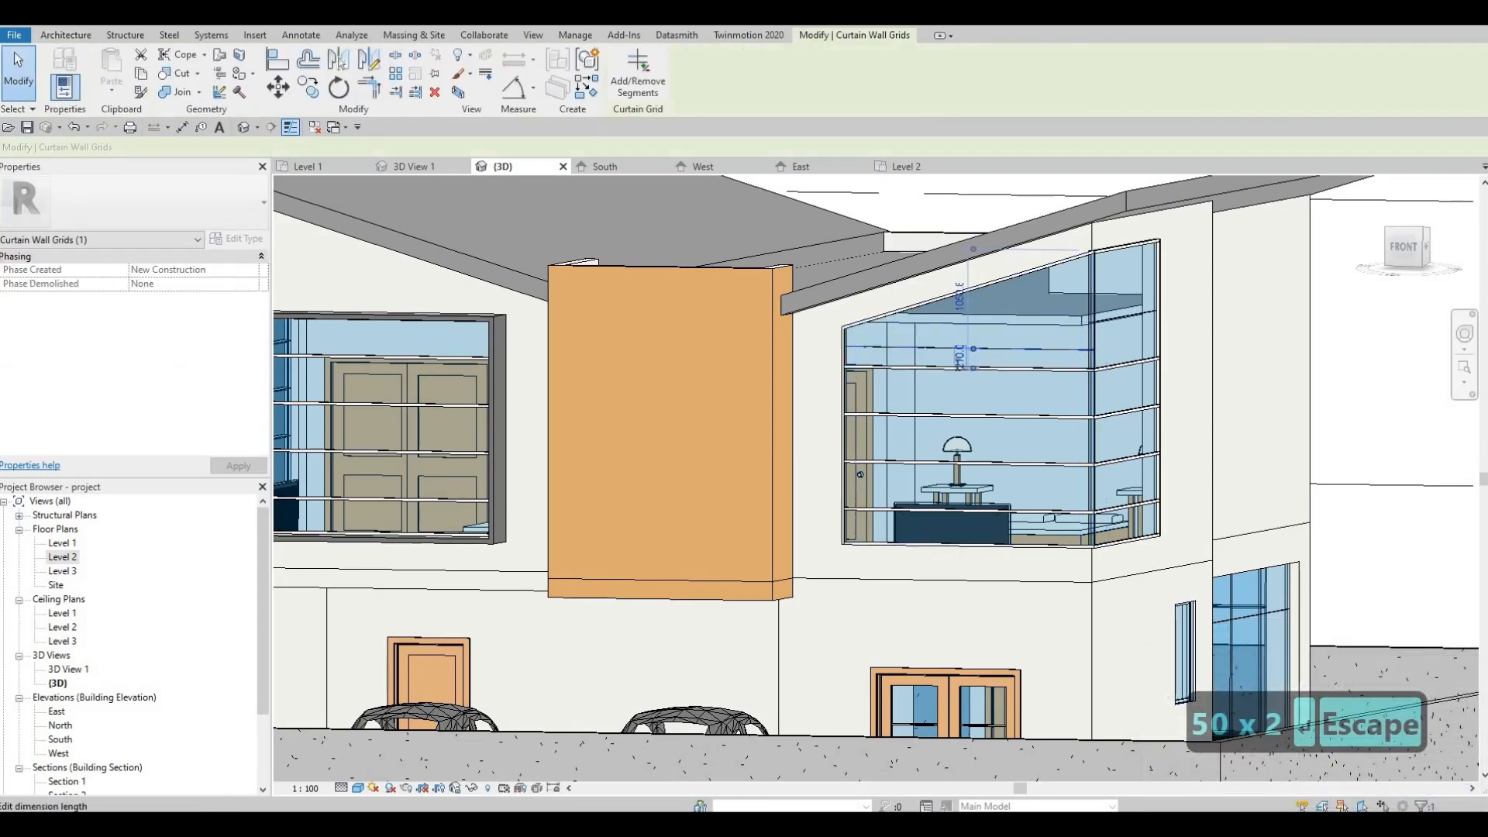
type("500")
key("Return")
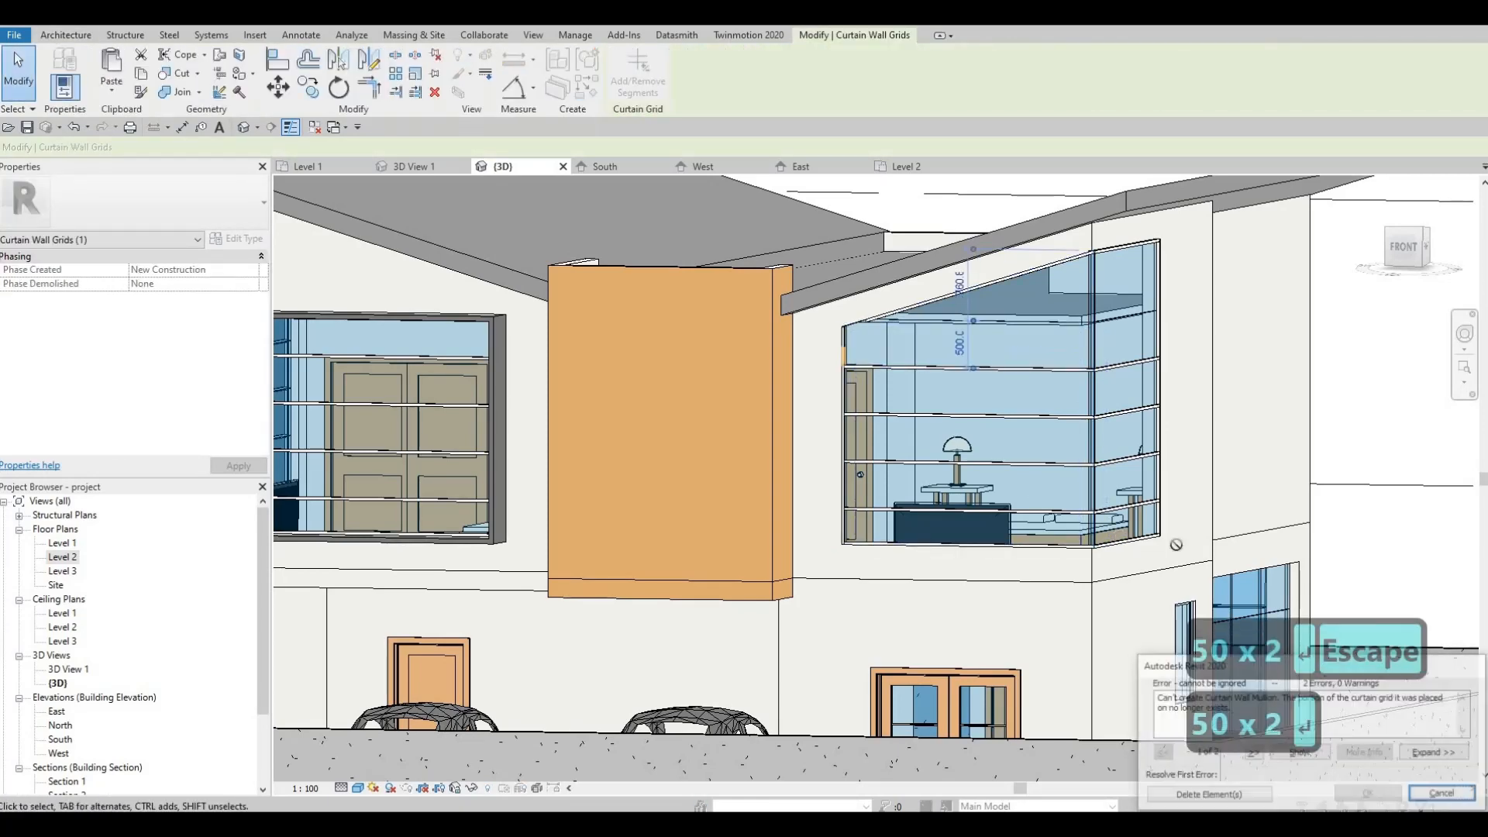
left_click(1226, 799)
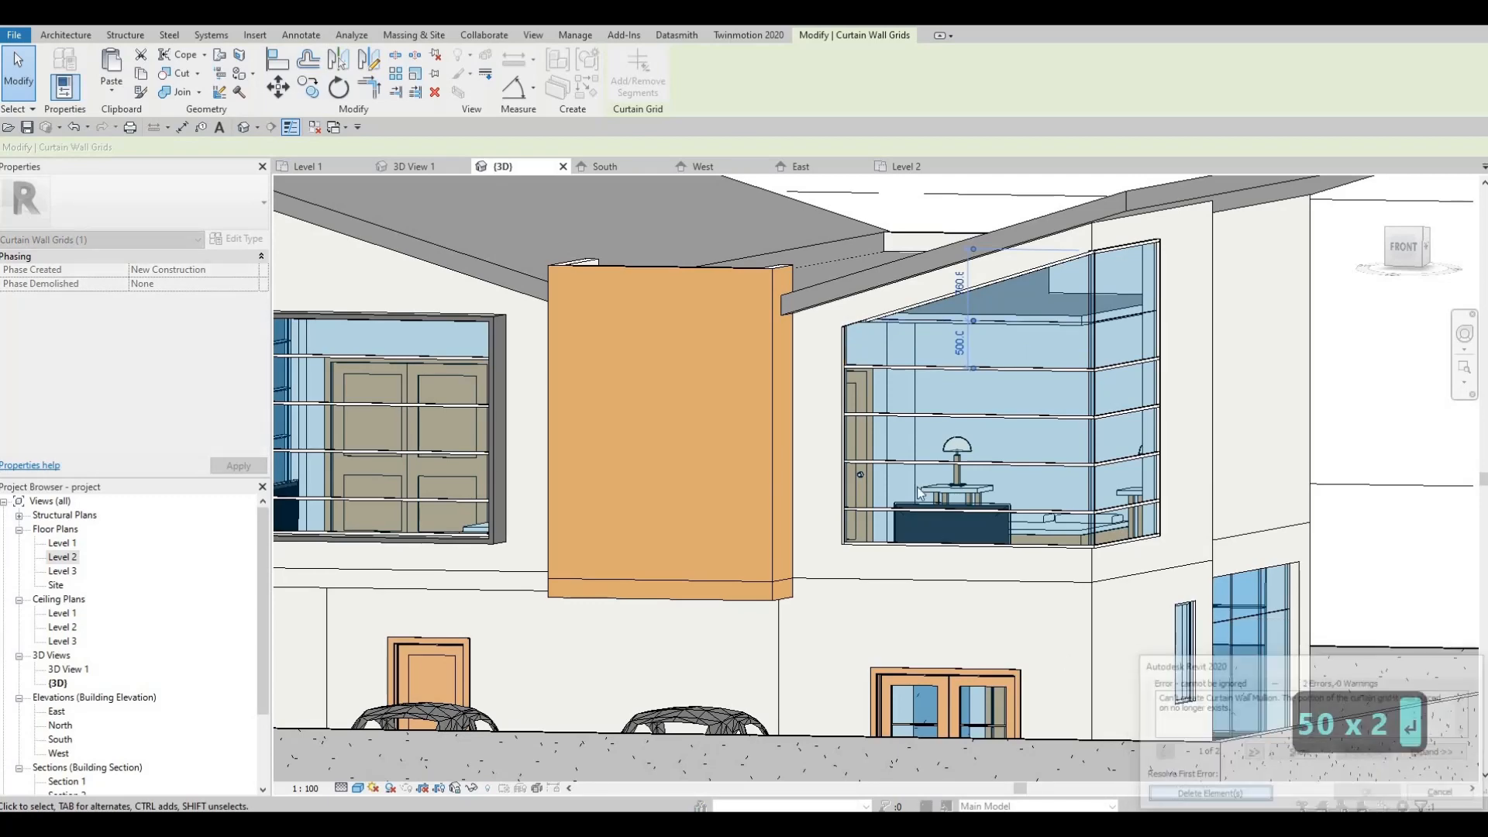
key("Escape")
Delete the sloped 30mm Square mullion along the top edge of the front corner curtain wall.
scroll(858, 324, "up", 3)
scroll(859, 330, "up", 3)
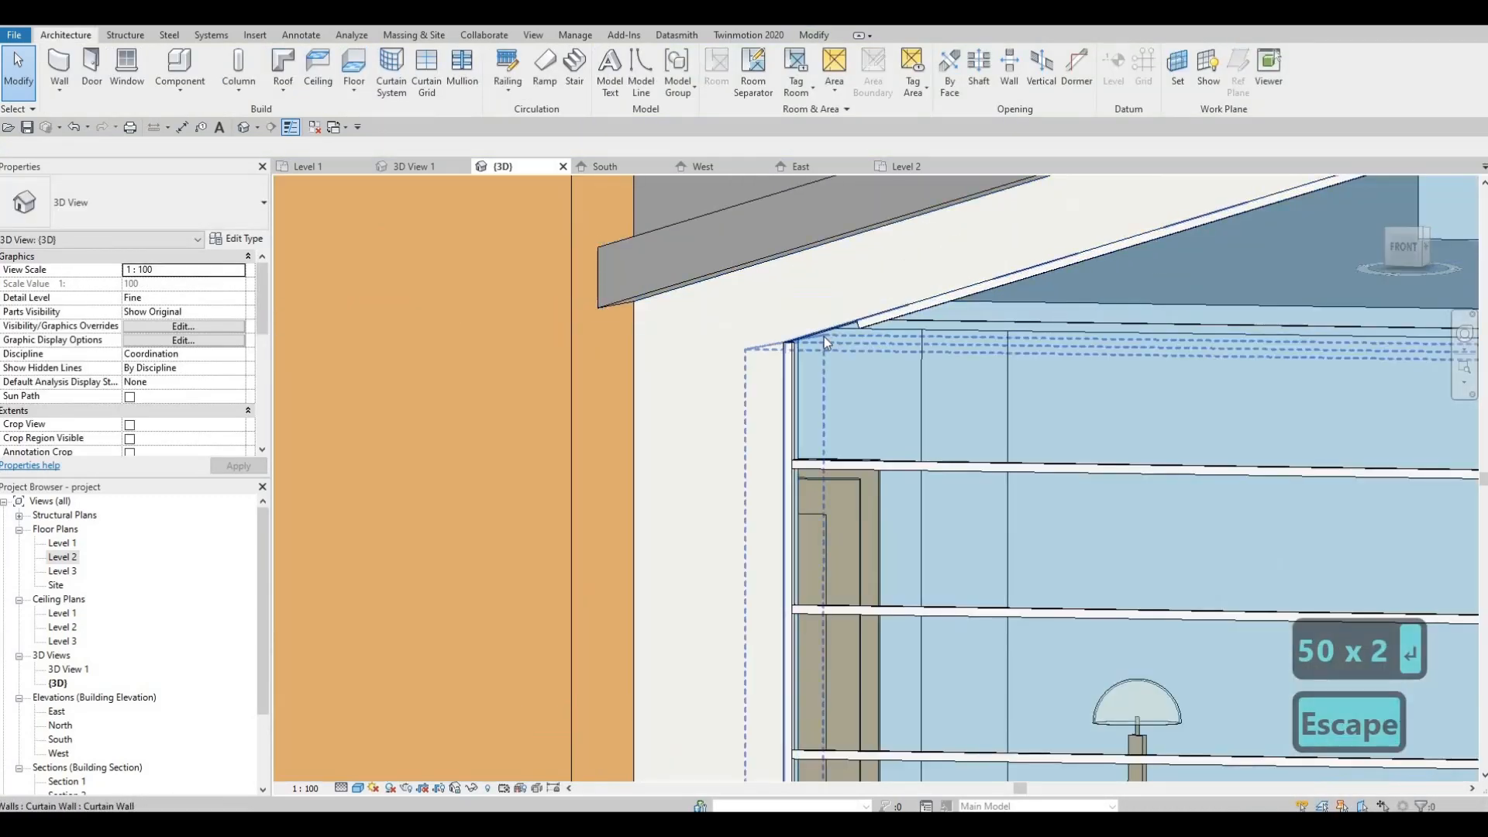
scroll(860, 327, "down", 1)
left_click(857, 330)
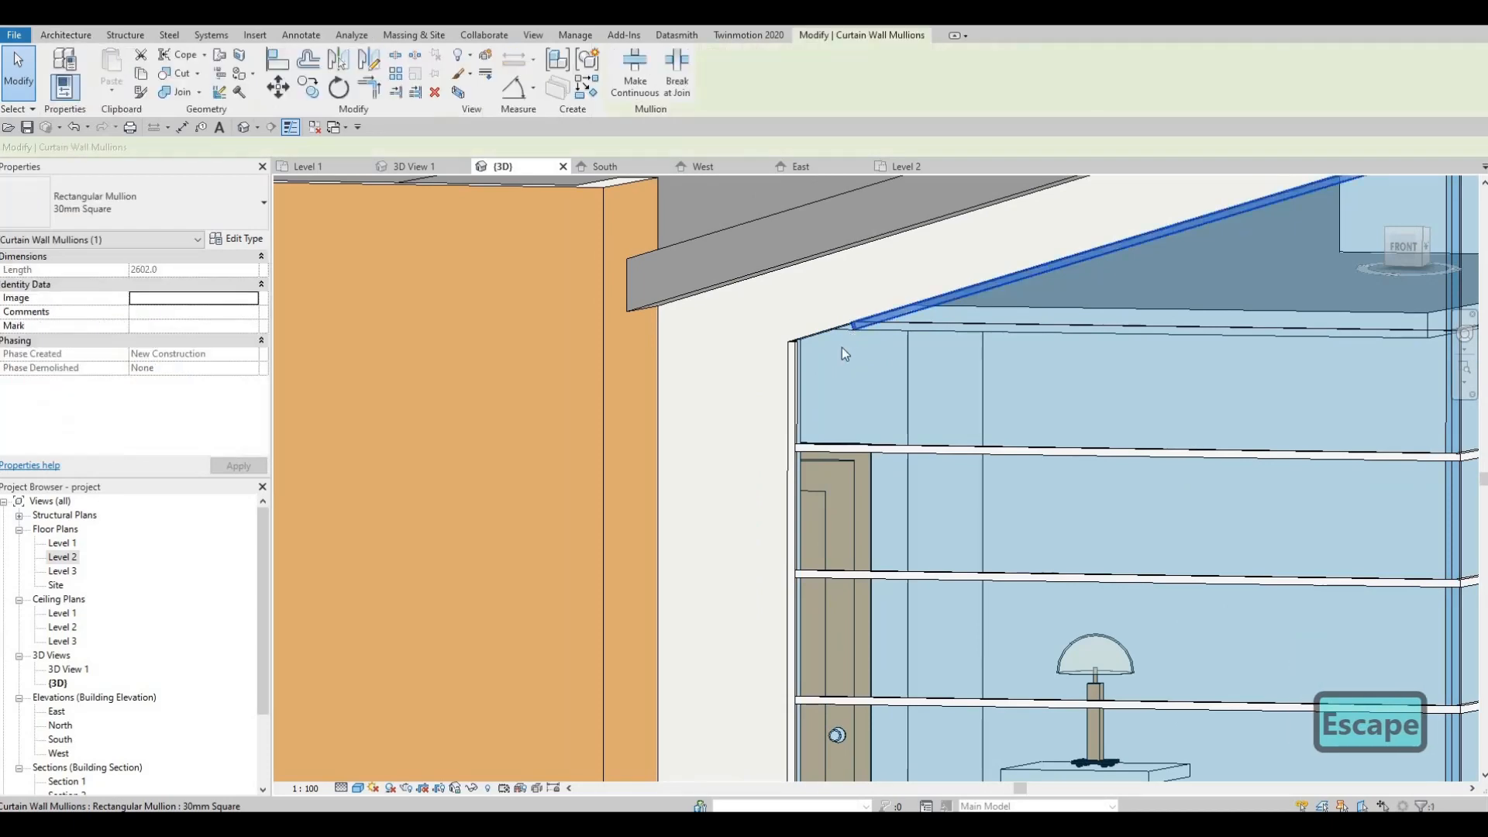
scroll(862, 389, "down", 4)
key("Escape")
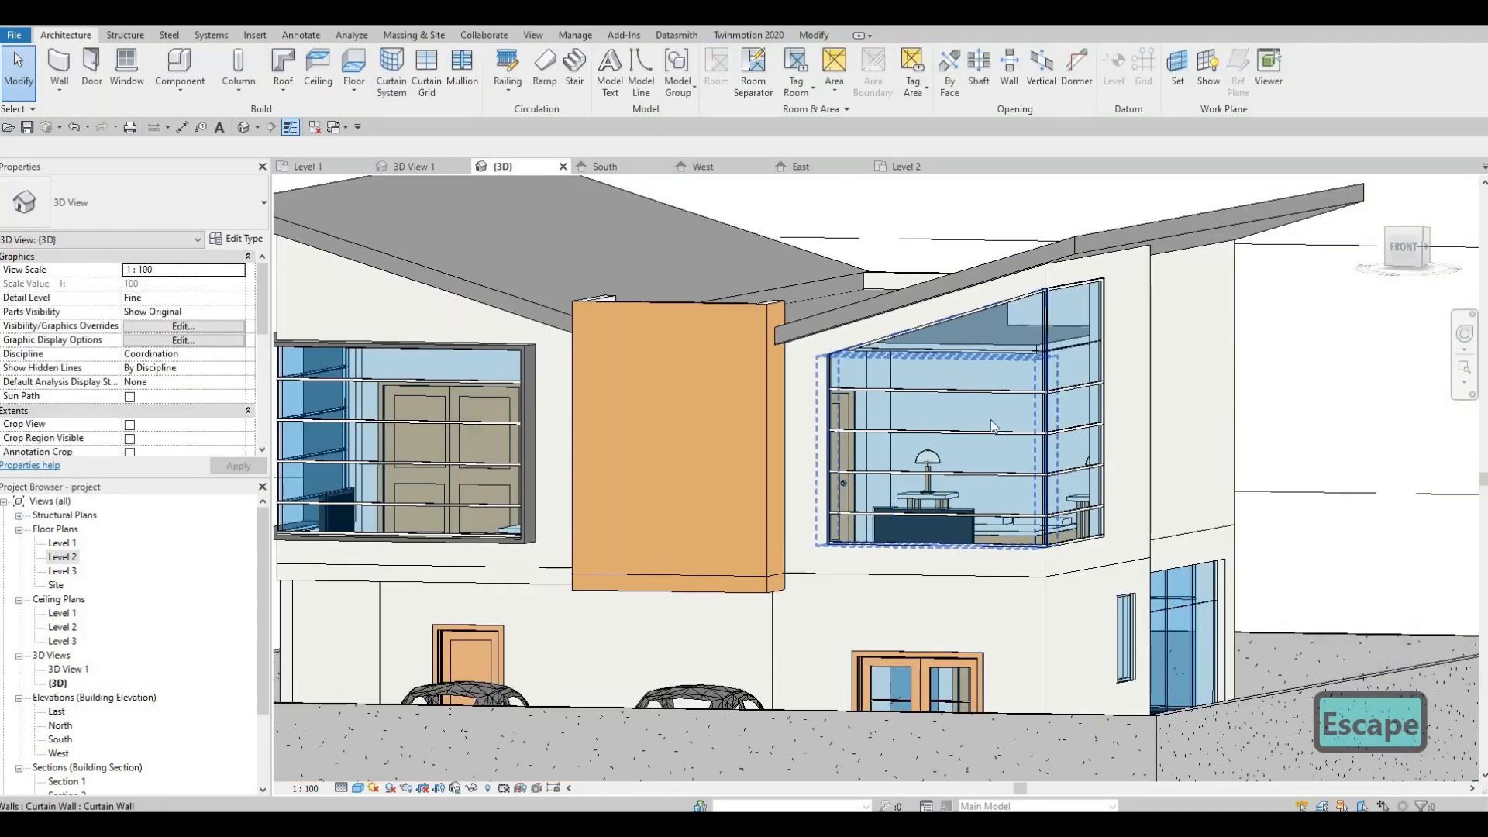
middle_click_drag(961, 365, 942, 342, "shift")
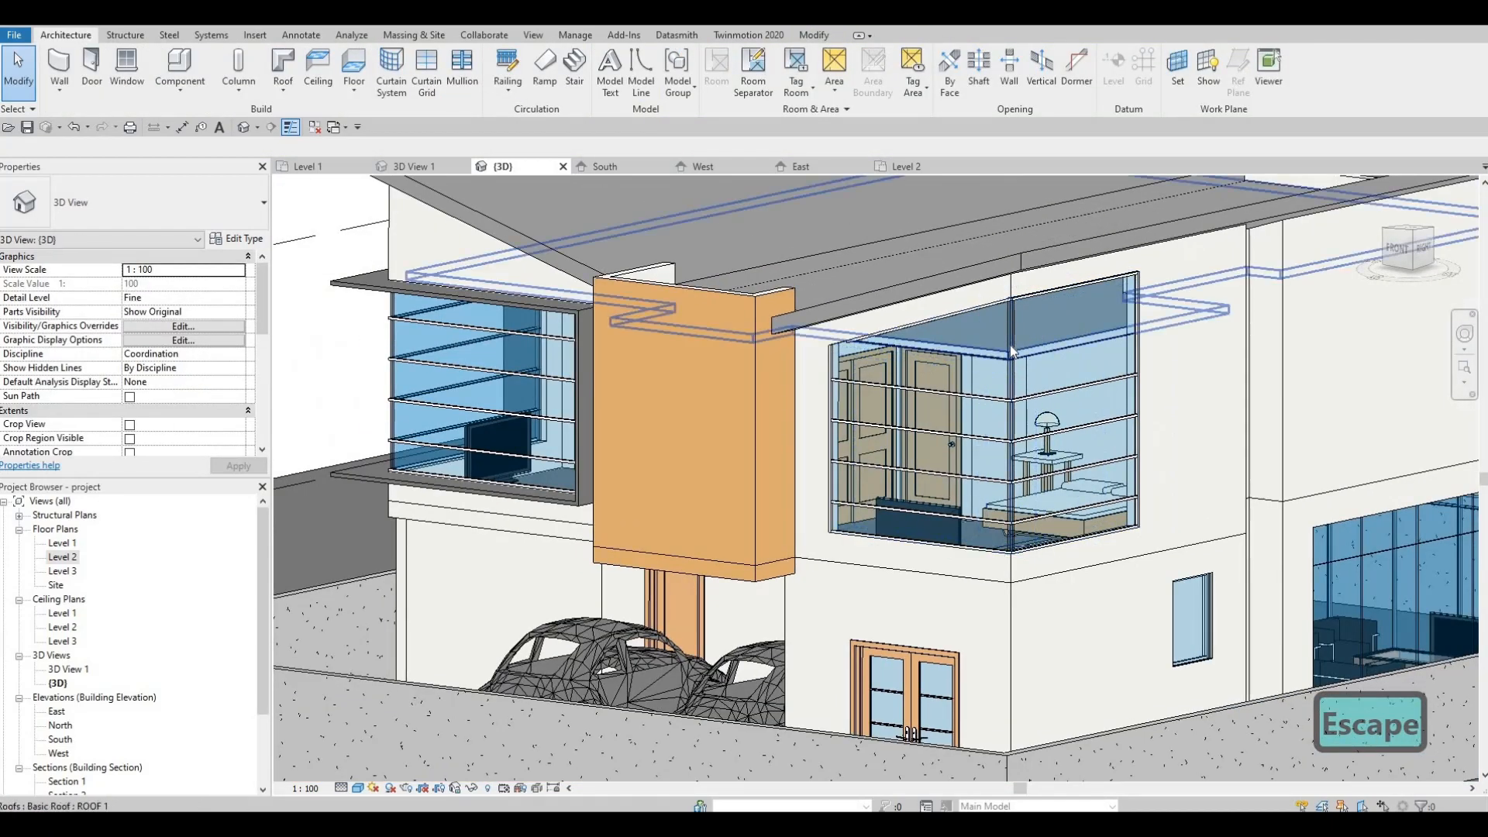
scroll(1010, 346, "up", 4)
scroll(1011, 345, "down", 2)
middle_click_drag(1040, 391, 930, 277, "shift")
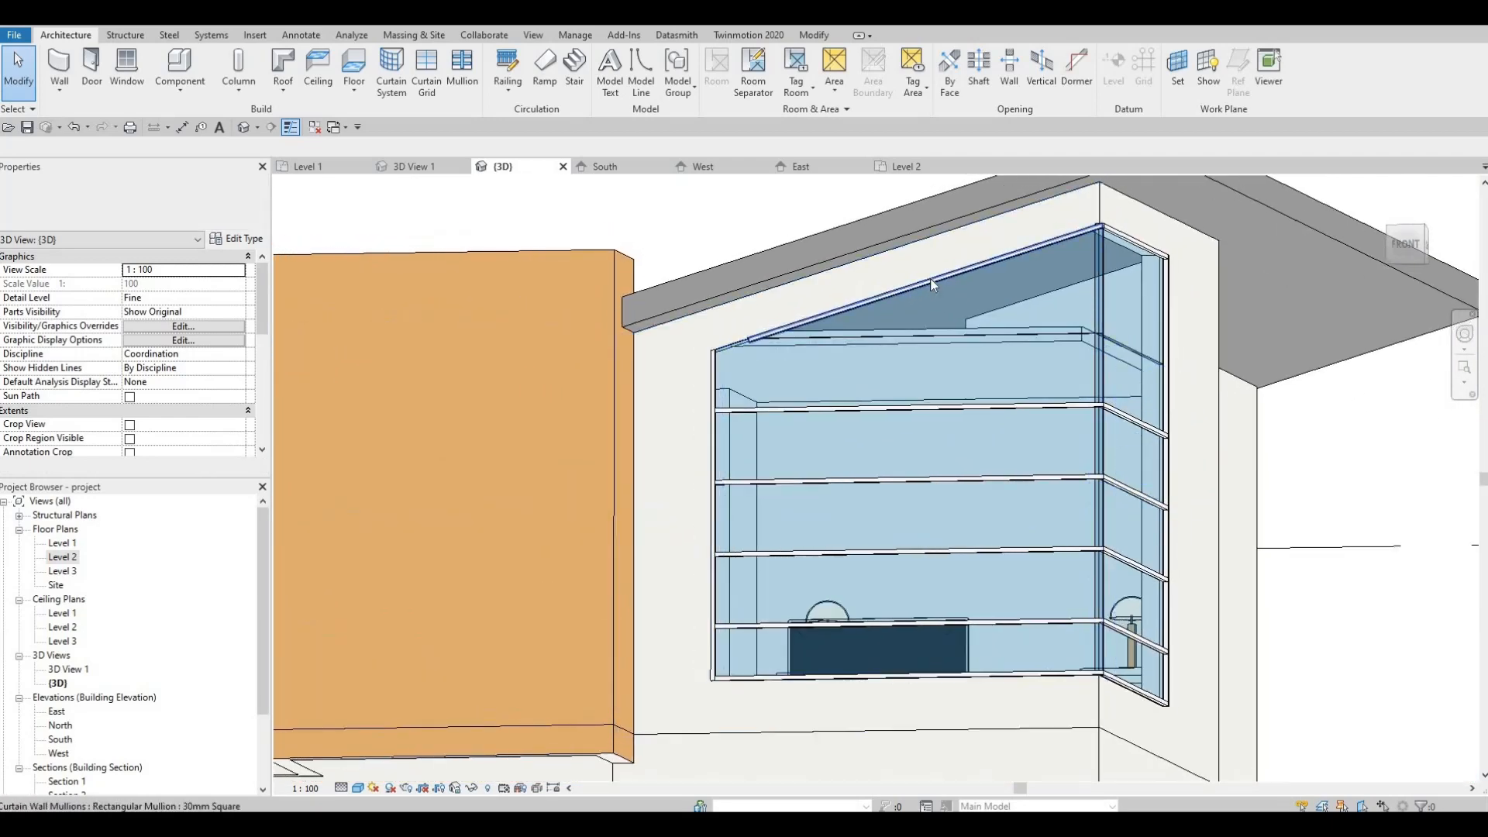
left_click(842, 338)
key("Delete")
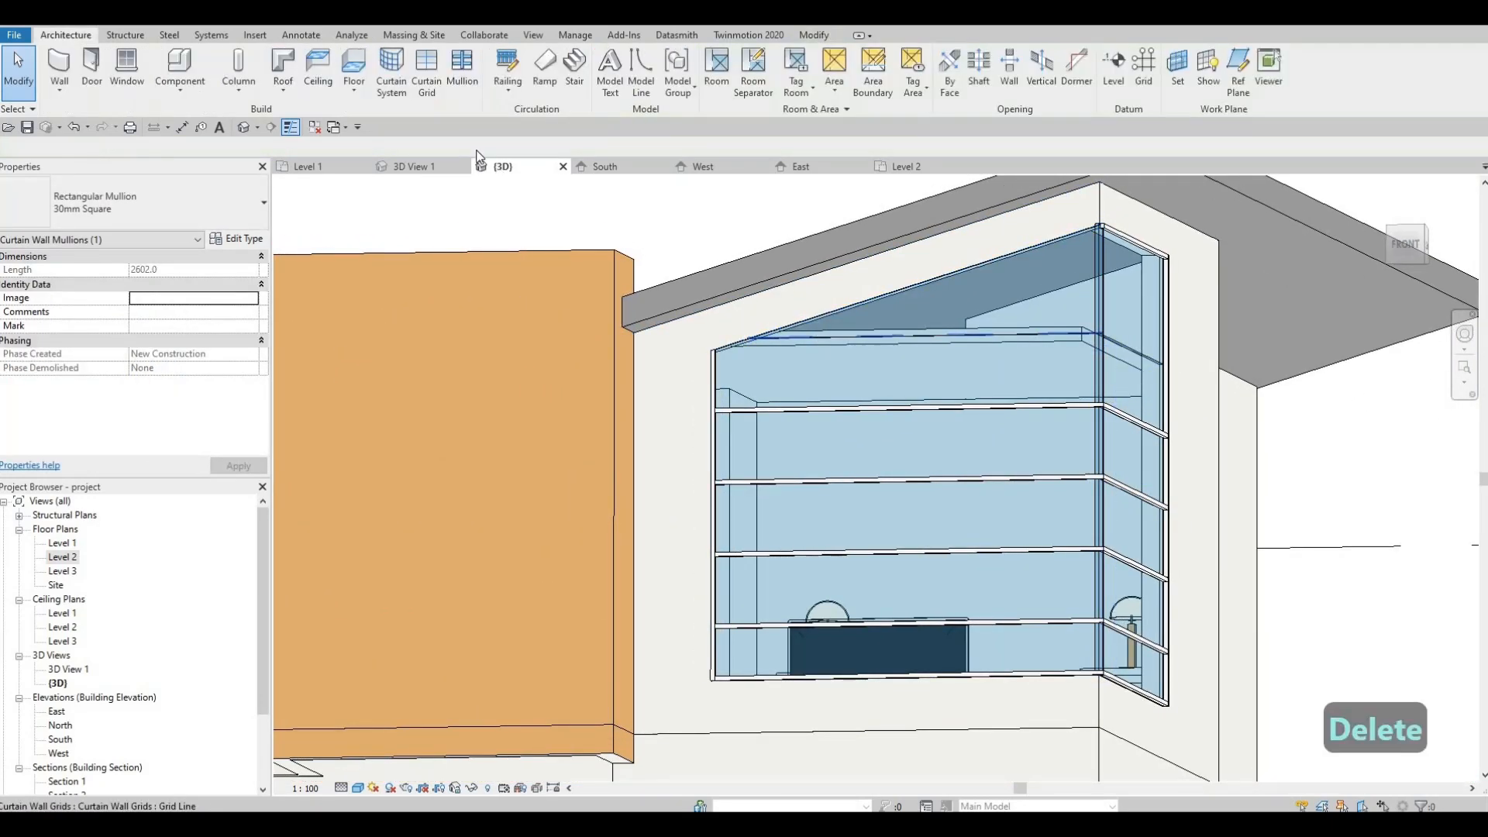
Place 30mm Square mullions along the front curtain wall's sloped top edge and on the upper grid lines of both corner curtain walls.
left_click(462, 74)
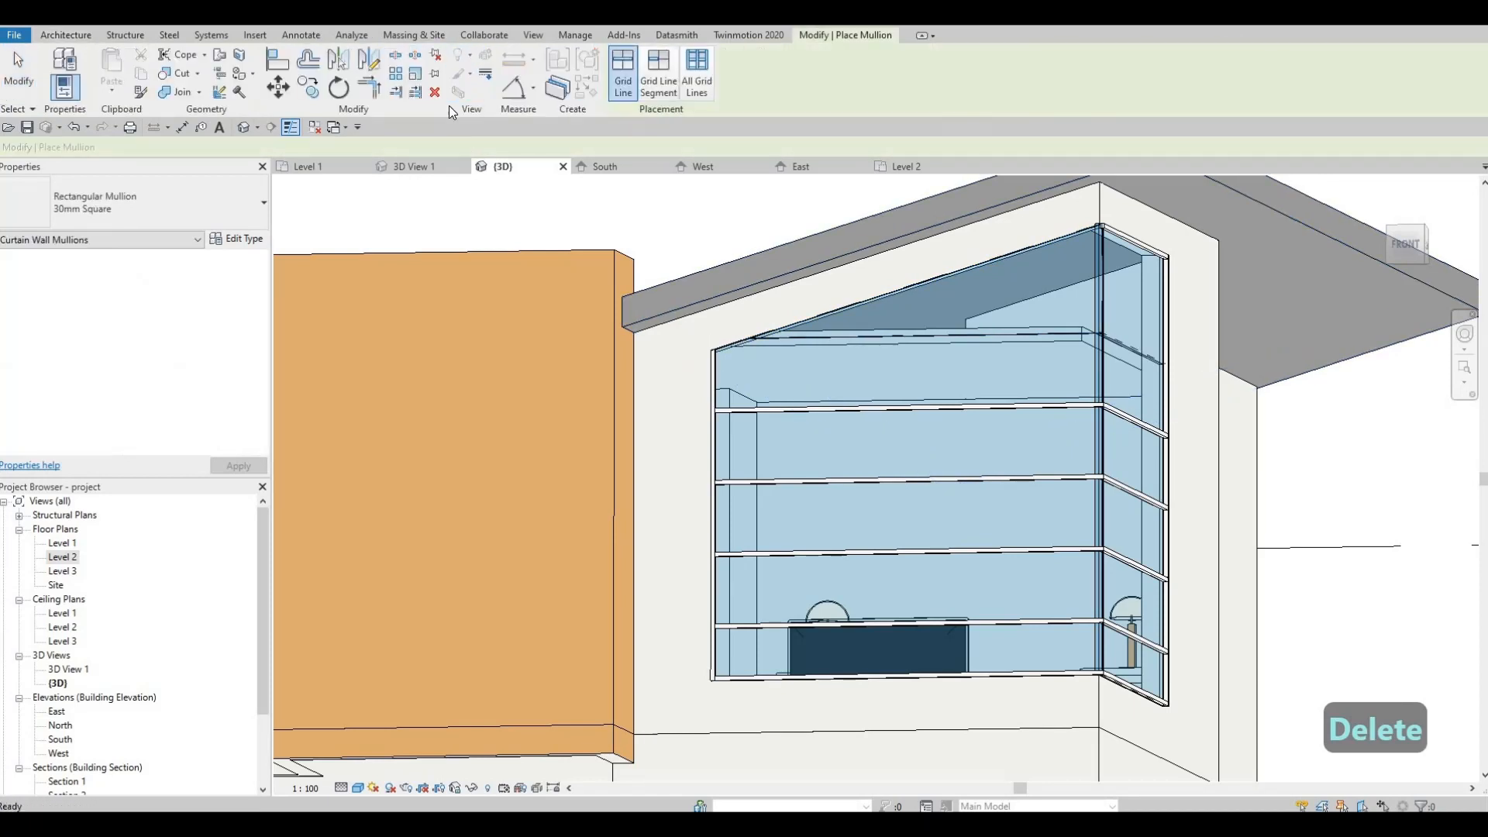
left_click(626, 73)
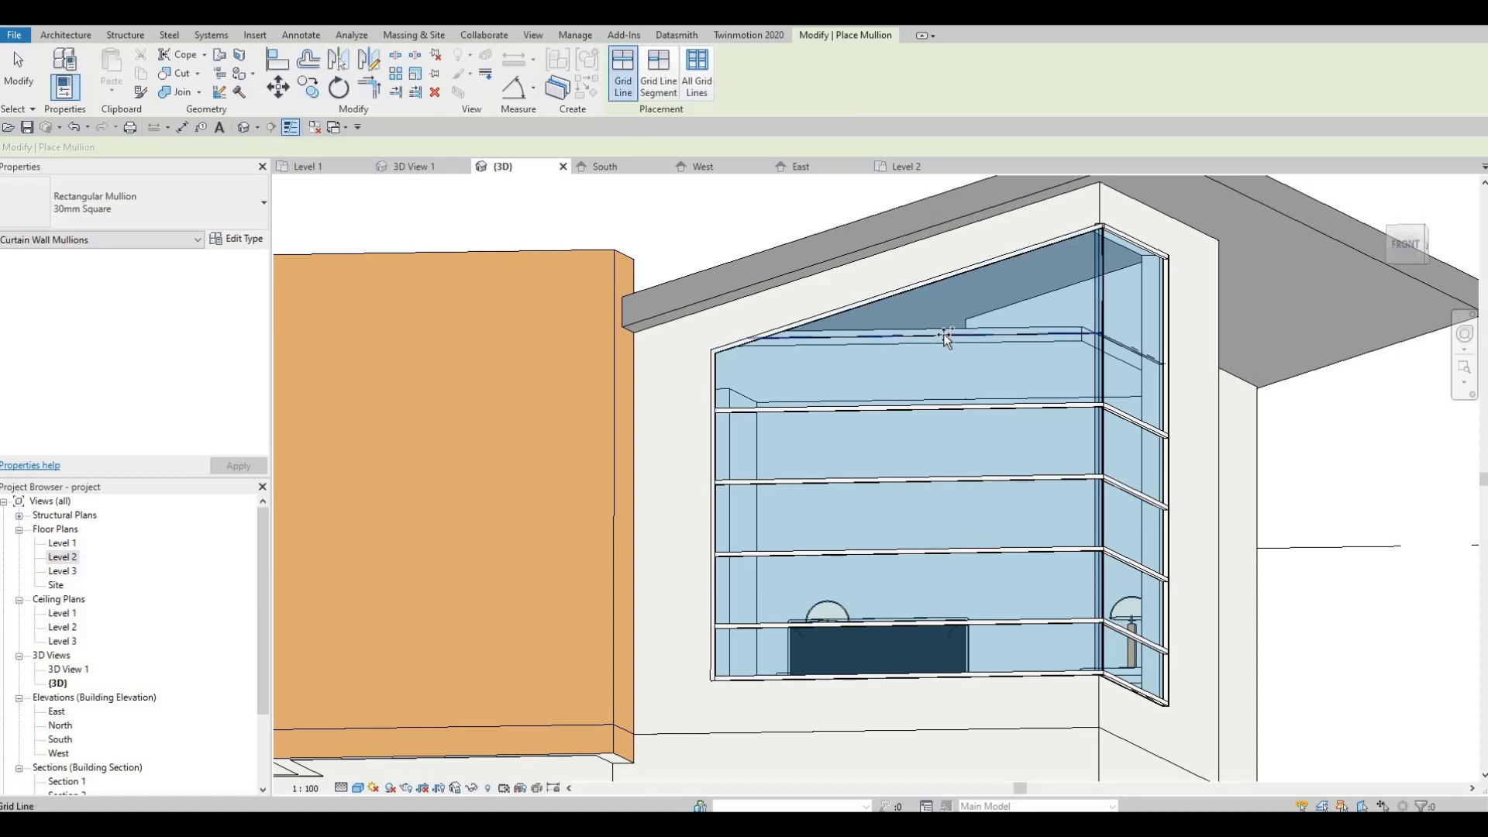
left_click(1138, 348)
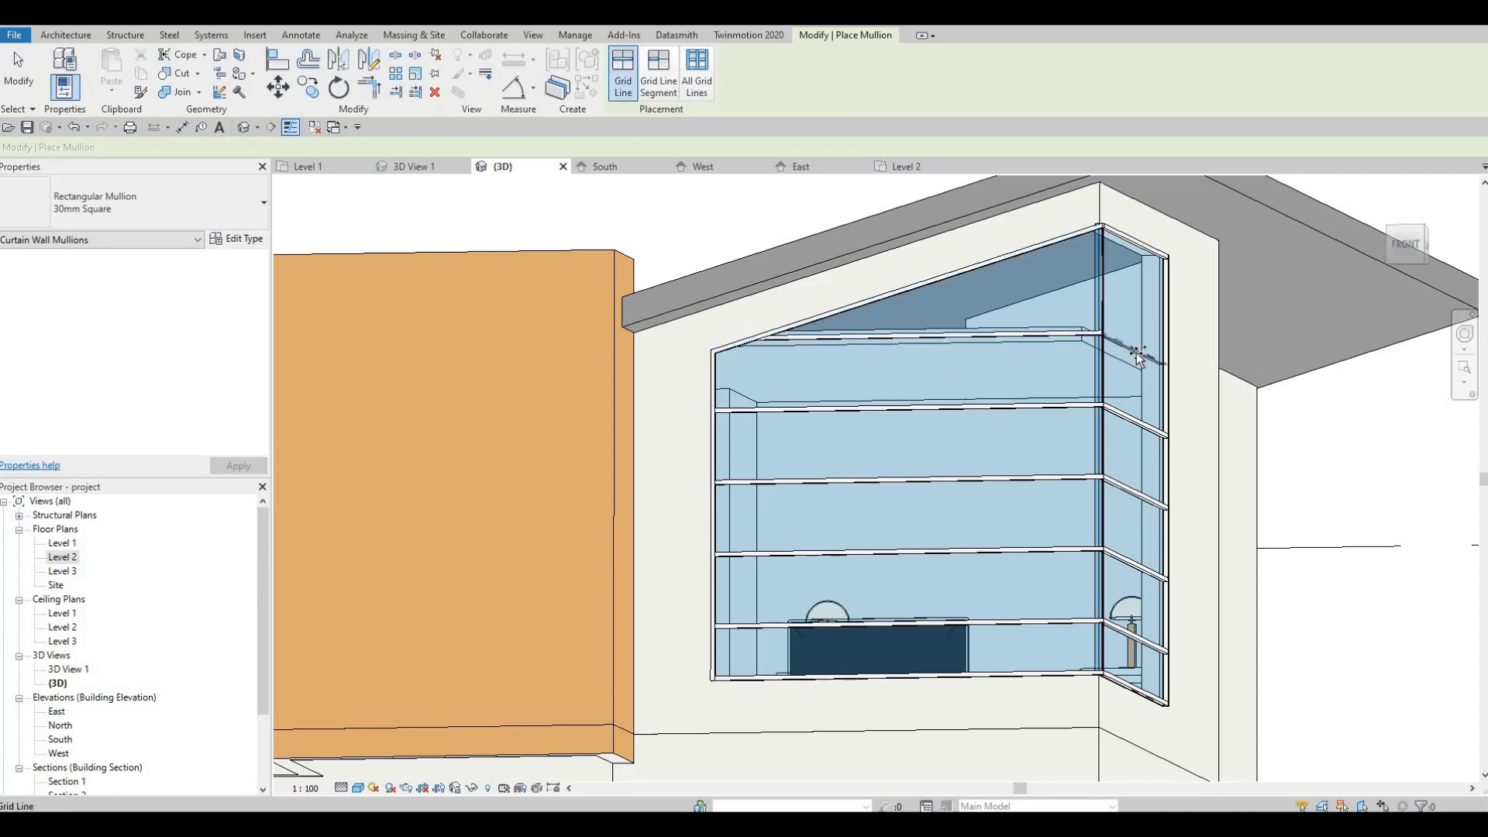
middle_click_drag(946, 492, 847, 509, "shift")
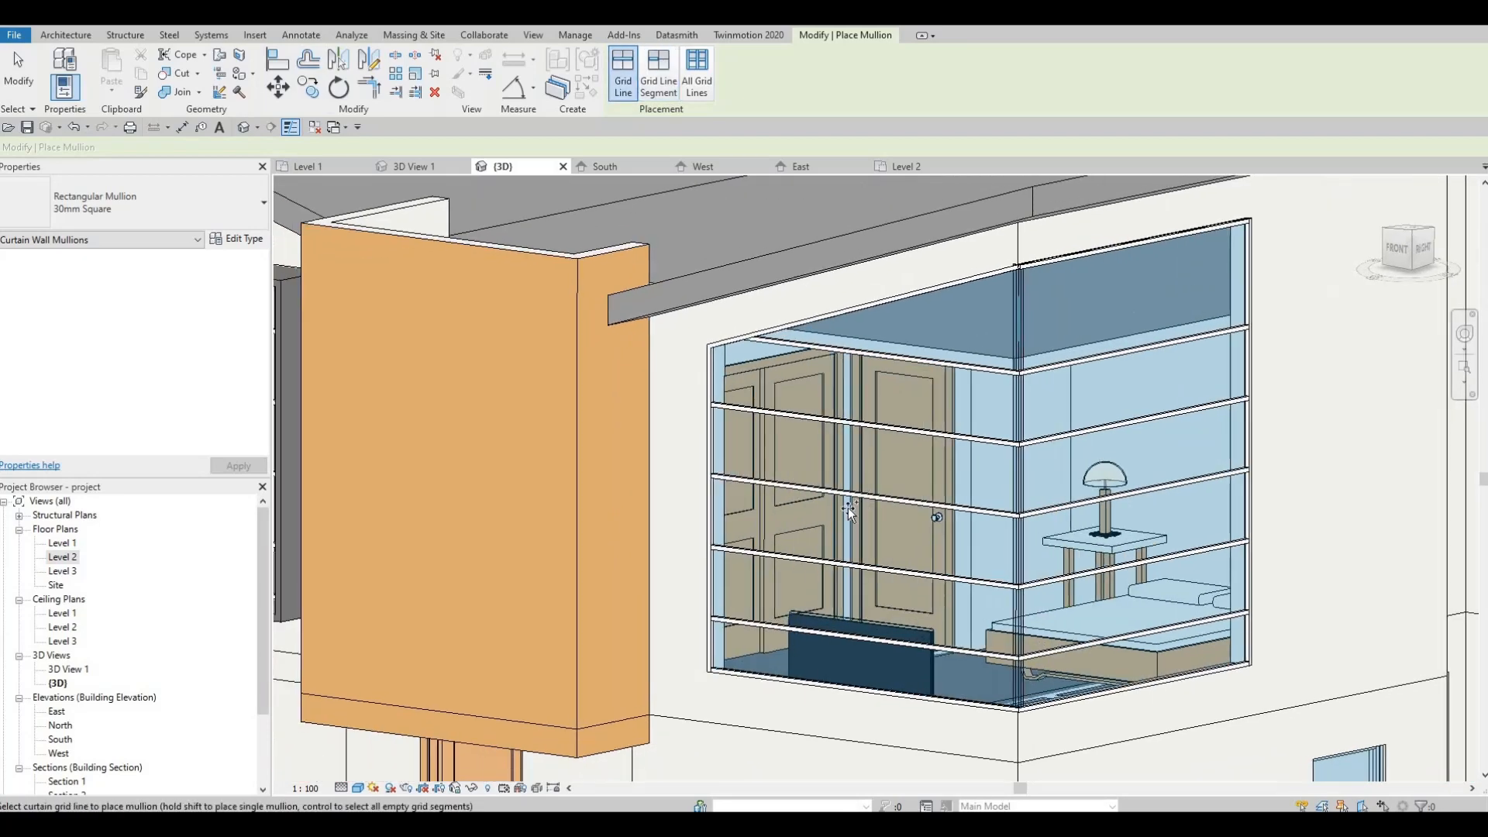
scroll(838, 516, "down", 5)
middle_click_drag(1022, 457, 985, 425, "shift")
key("Escape")
Try deleting the front corner window's uppermost horizontal mullion and its grid line, and undo both deletions.
scroll(1015, 445, "down", 1)
scroll(1000, 403, "up", 2)
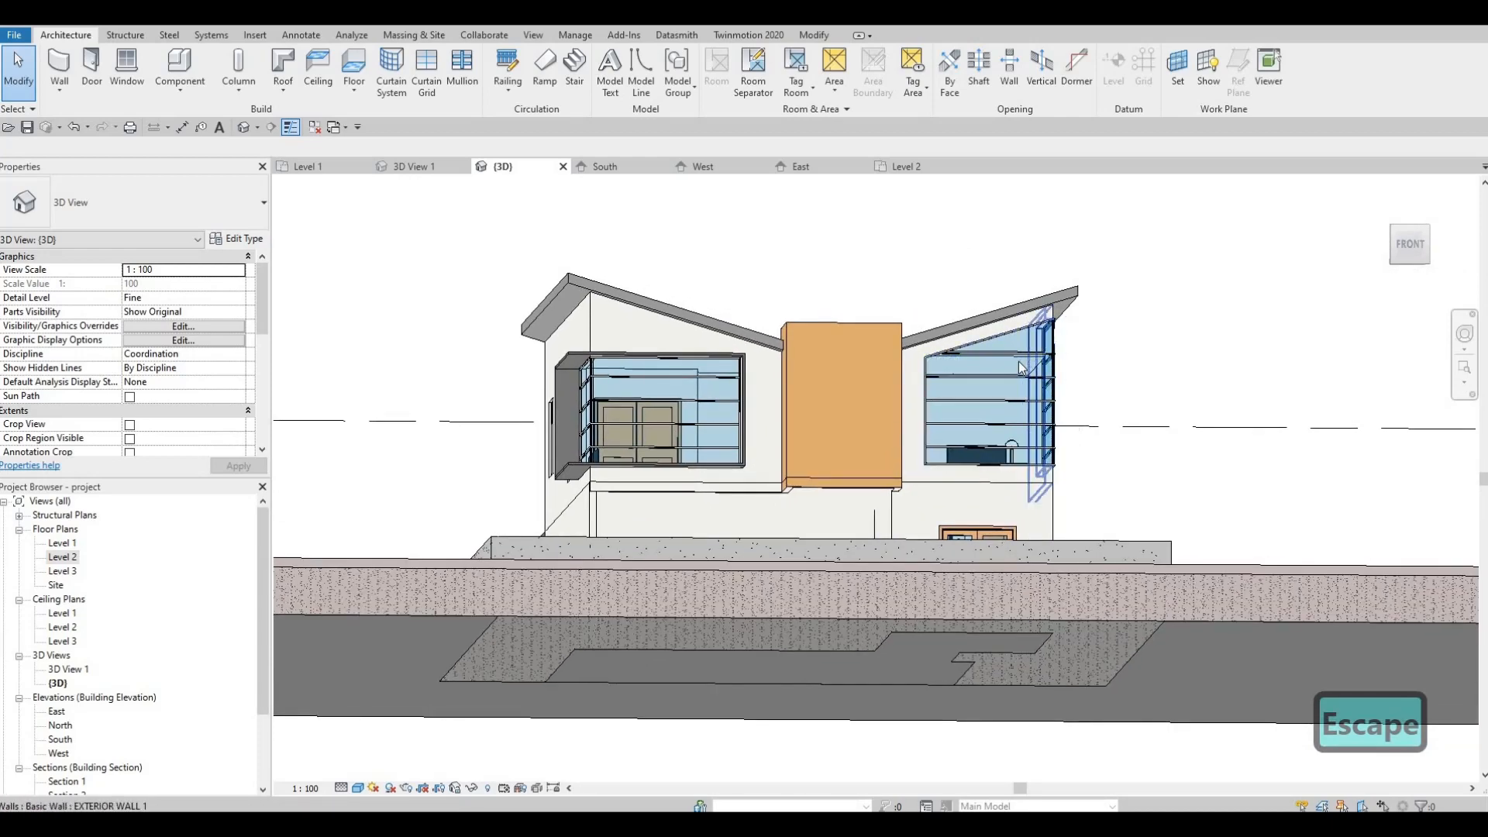
middle_click_drag(984, 397, 977, 378, "shift")
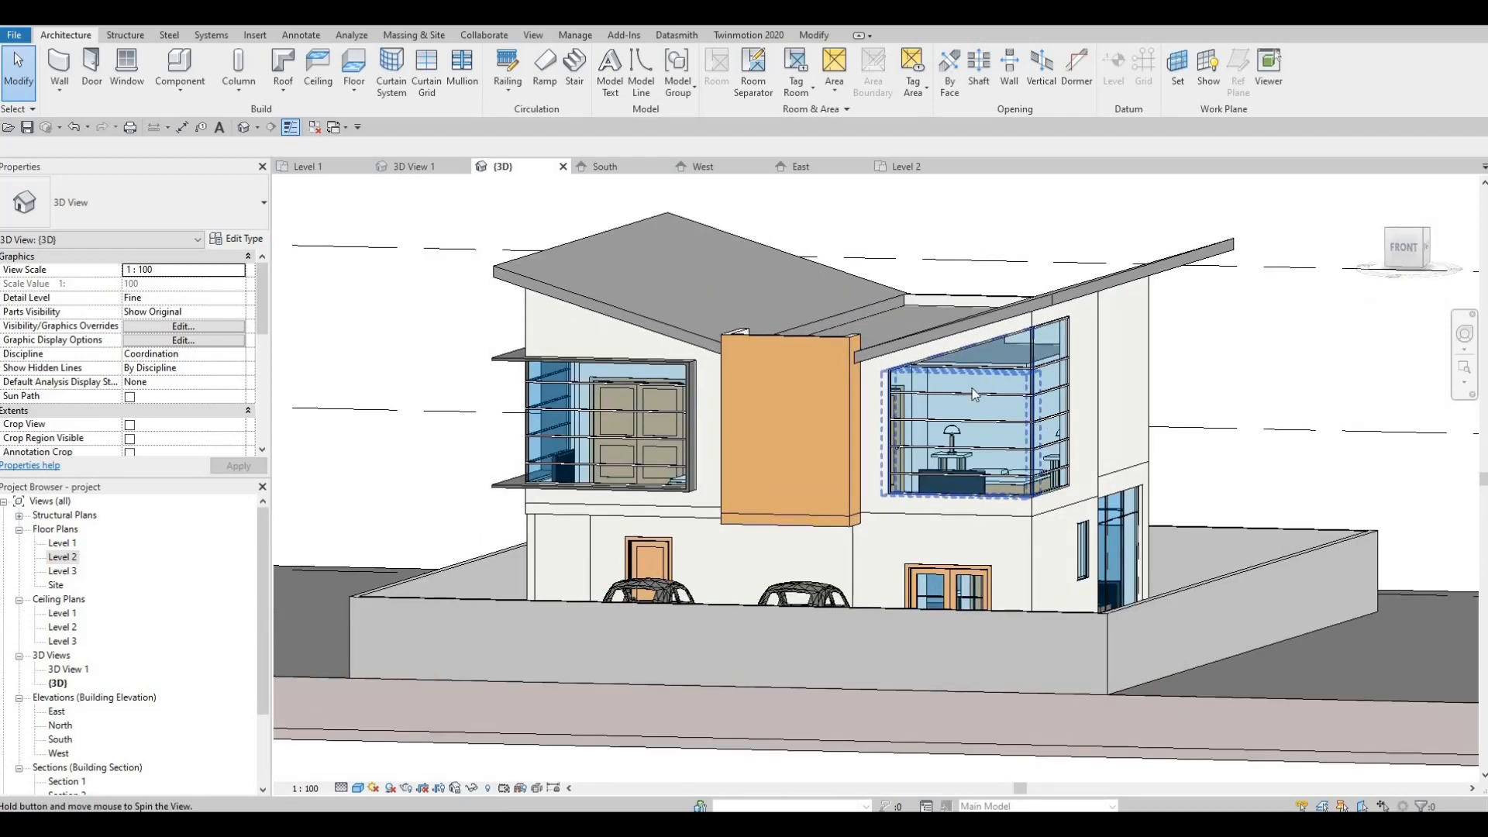
left_click(978, 368)
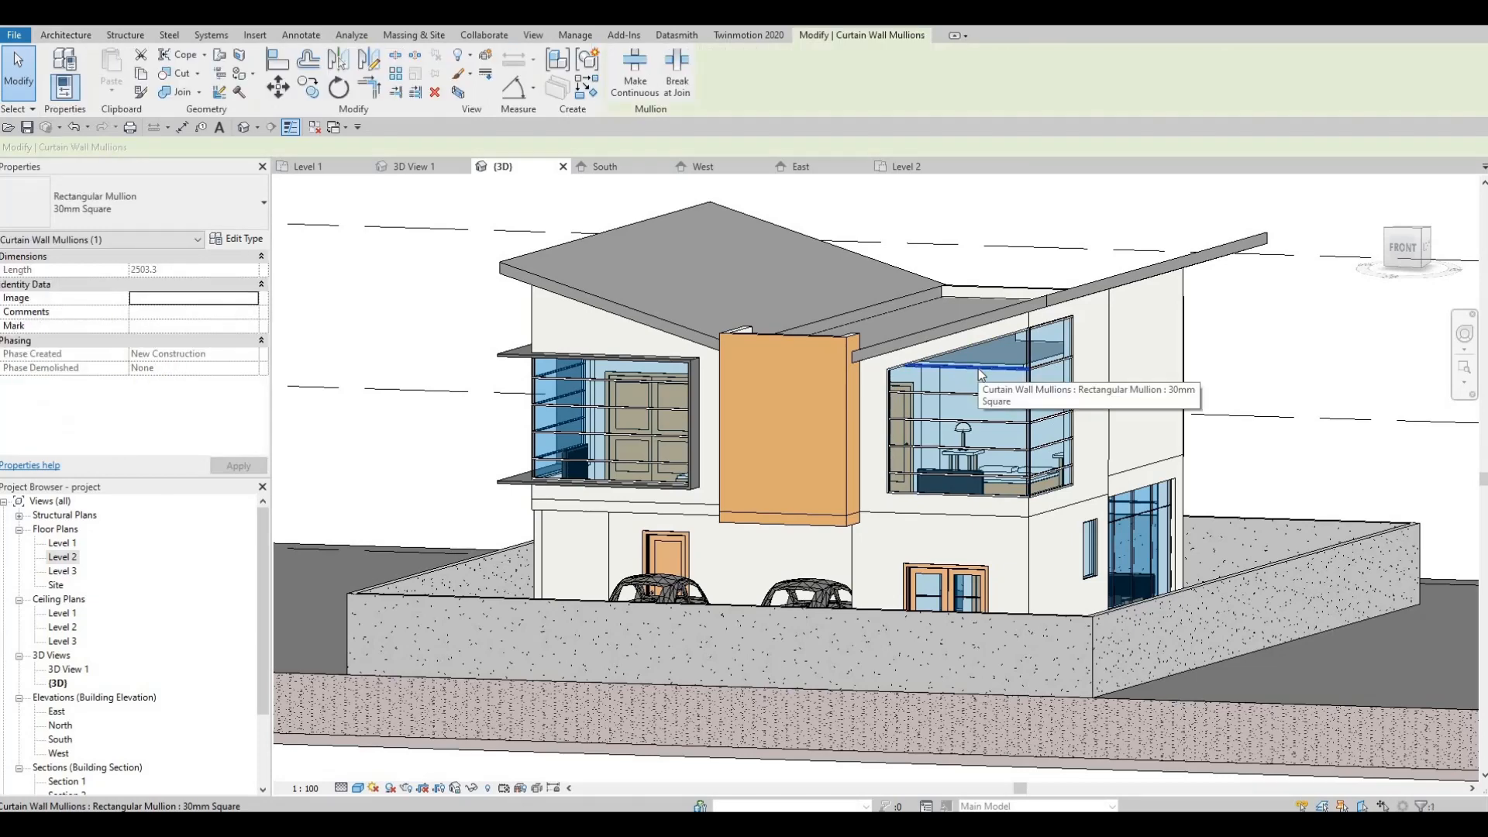
key("Delete")
key("Escape")
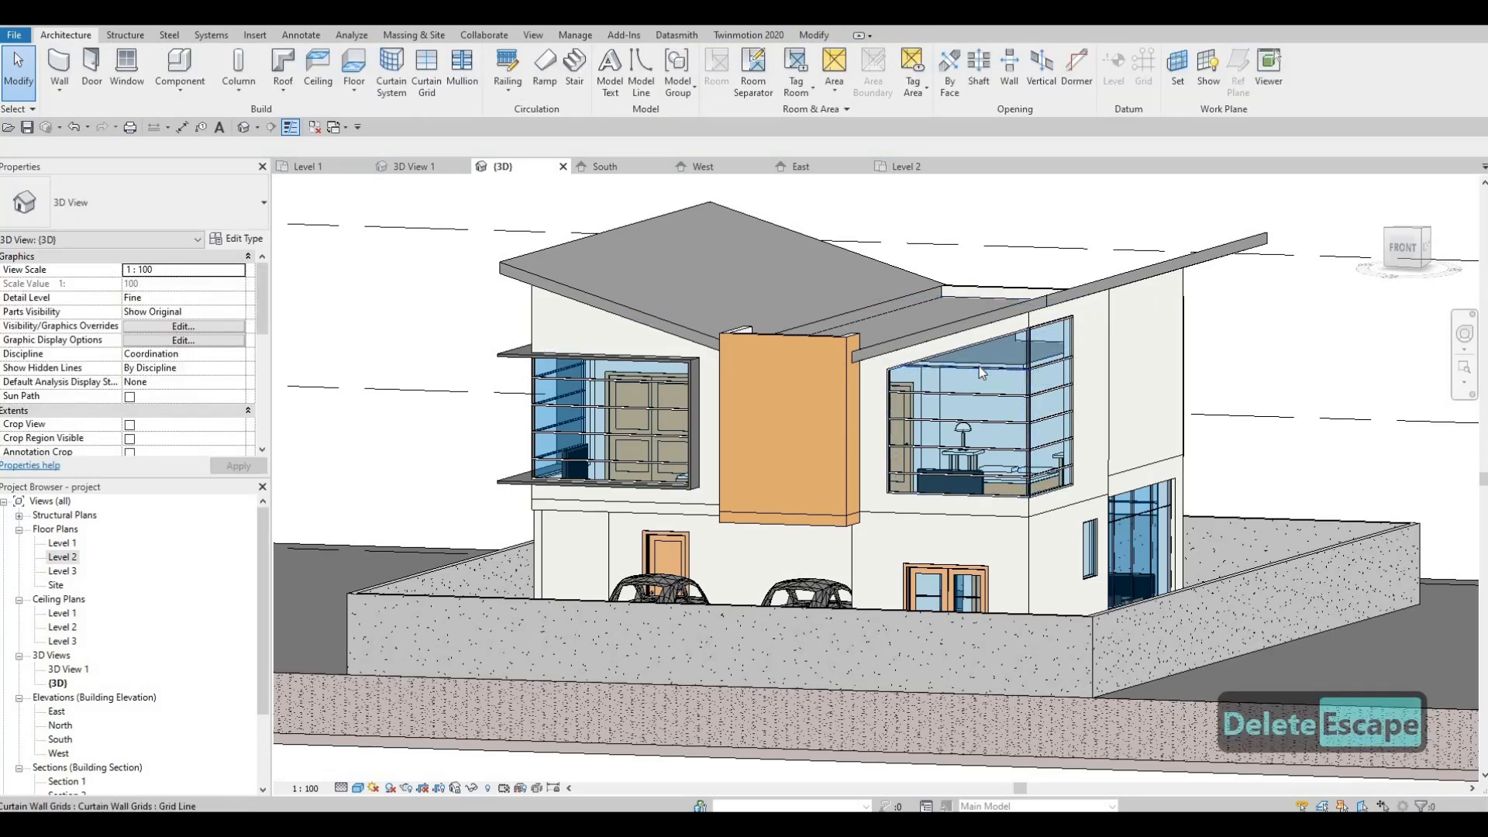
left_click(979, 366)
key("Delete")
key("Escape")
middle_click_drag(887, 452, 932, 377, "shift")
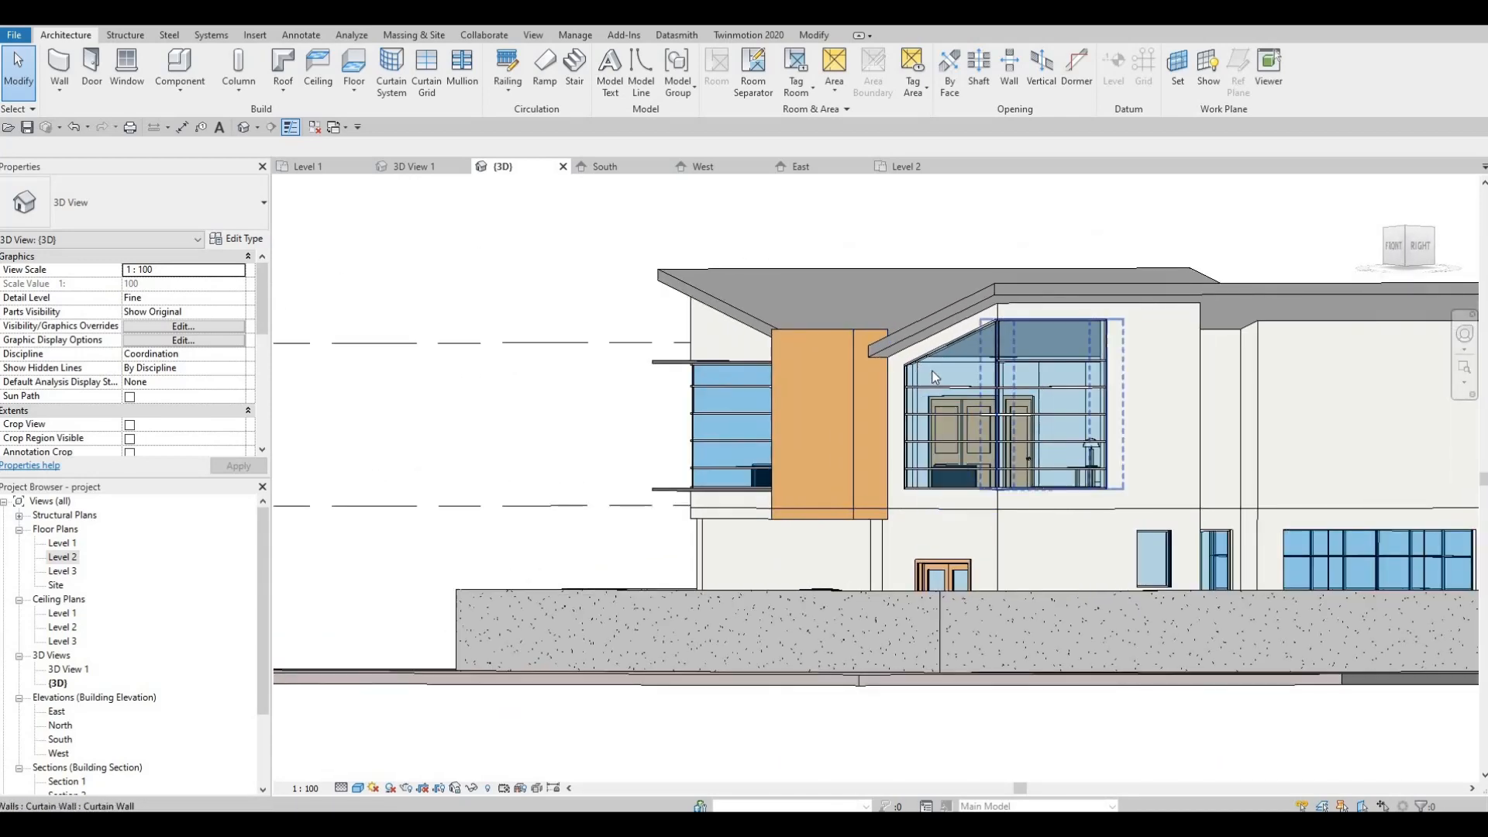
key("ctrl+z")
key("ctrl+z")
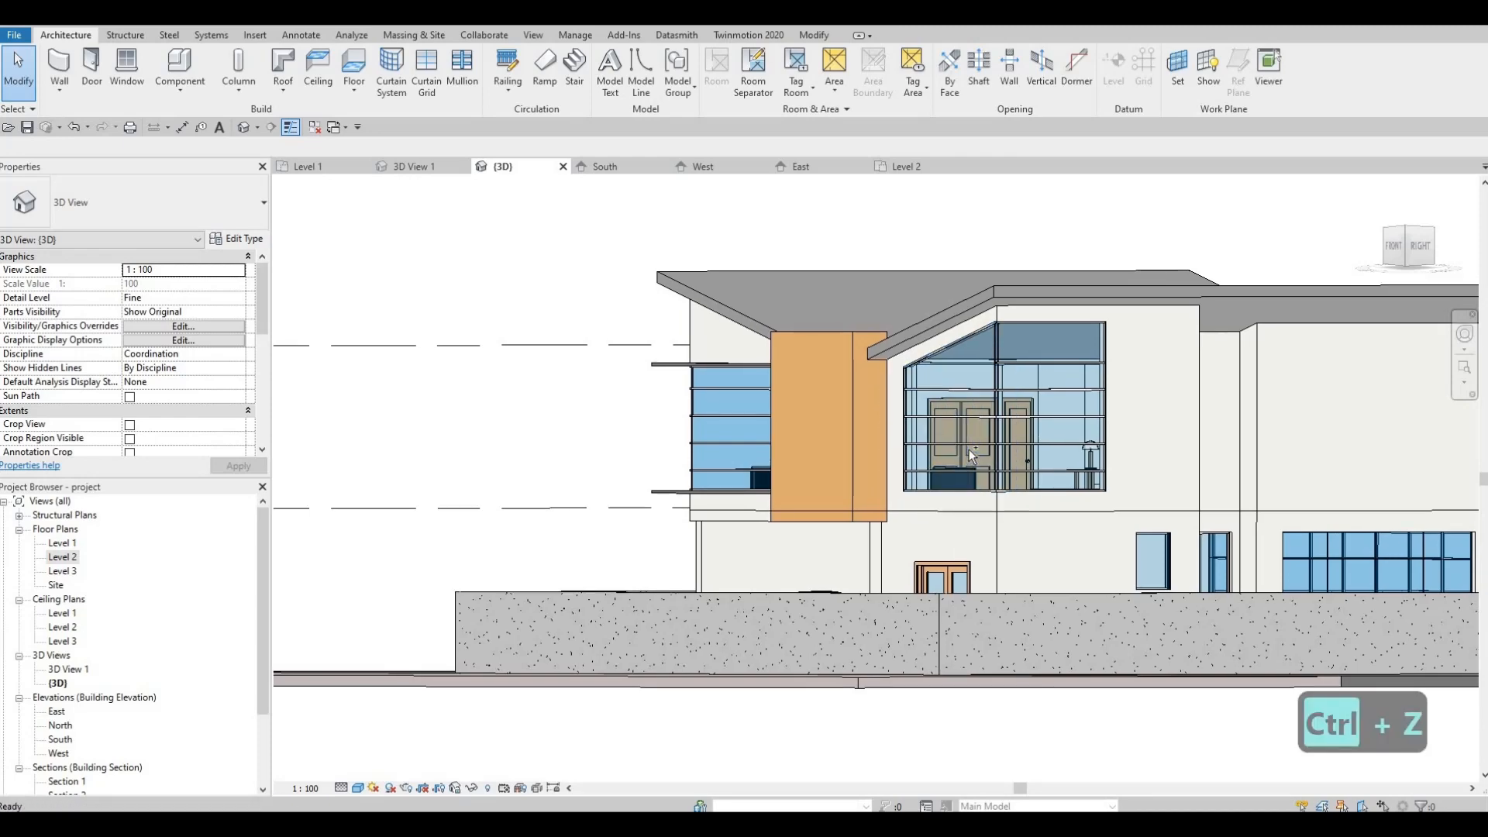
Open the footprint of the flat ROOF 1 between the sloped roofs for editing and show it in the Level 2 floor plan.
middle_click_drag(1070, 447, 845, 589, "shift")
scroll(866, 545, "down", 1)
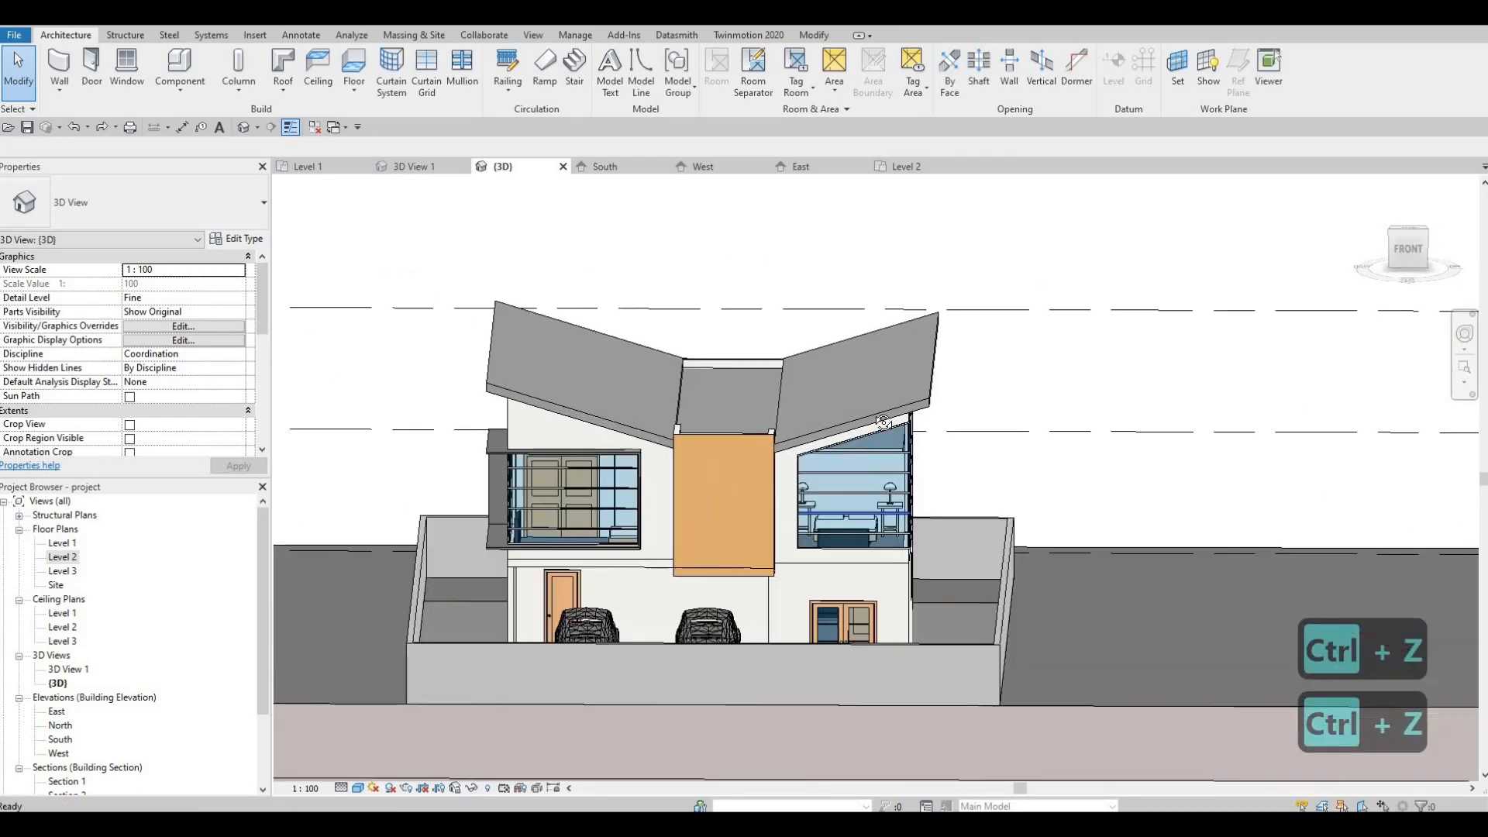
middle_click_drag(882, 425, 882, 445, "shift")
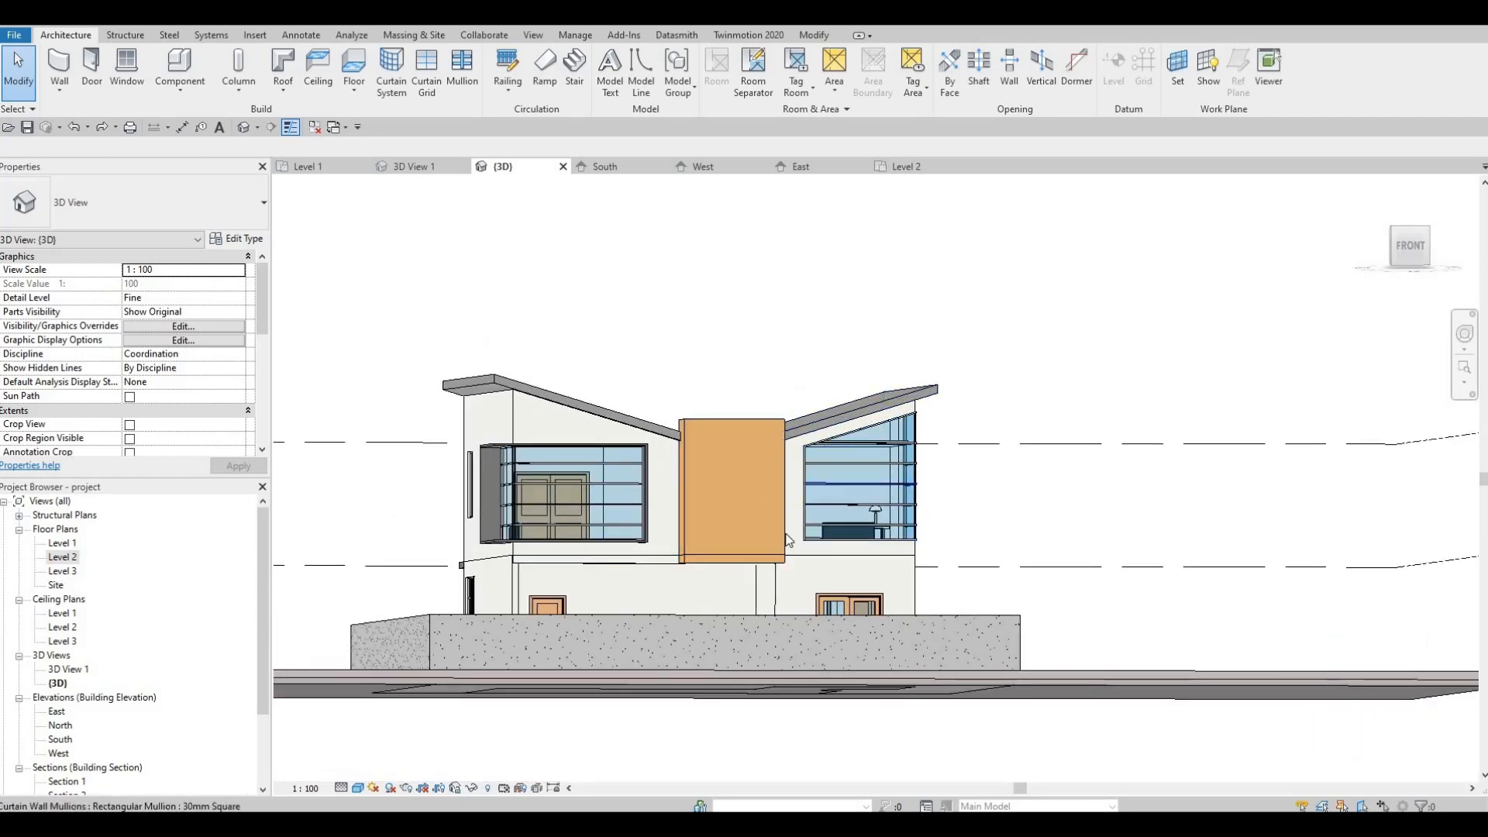
middle_click_drag(788, 541, 908, 438, "shift")
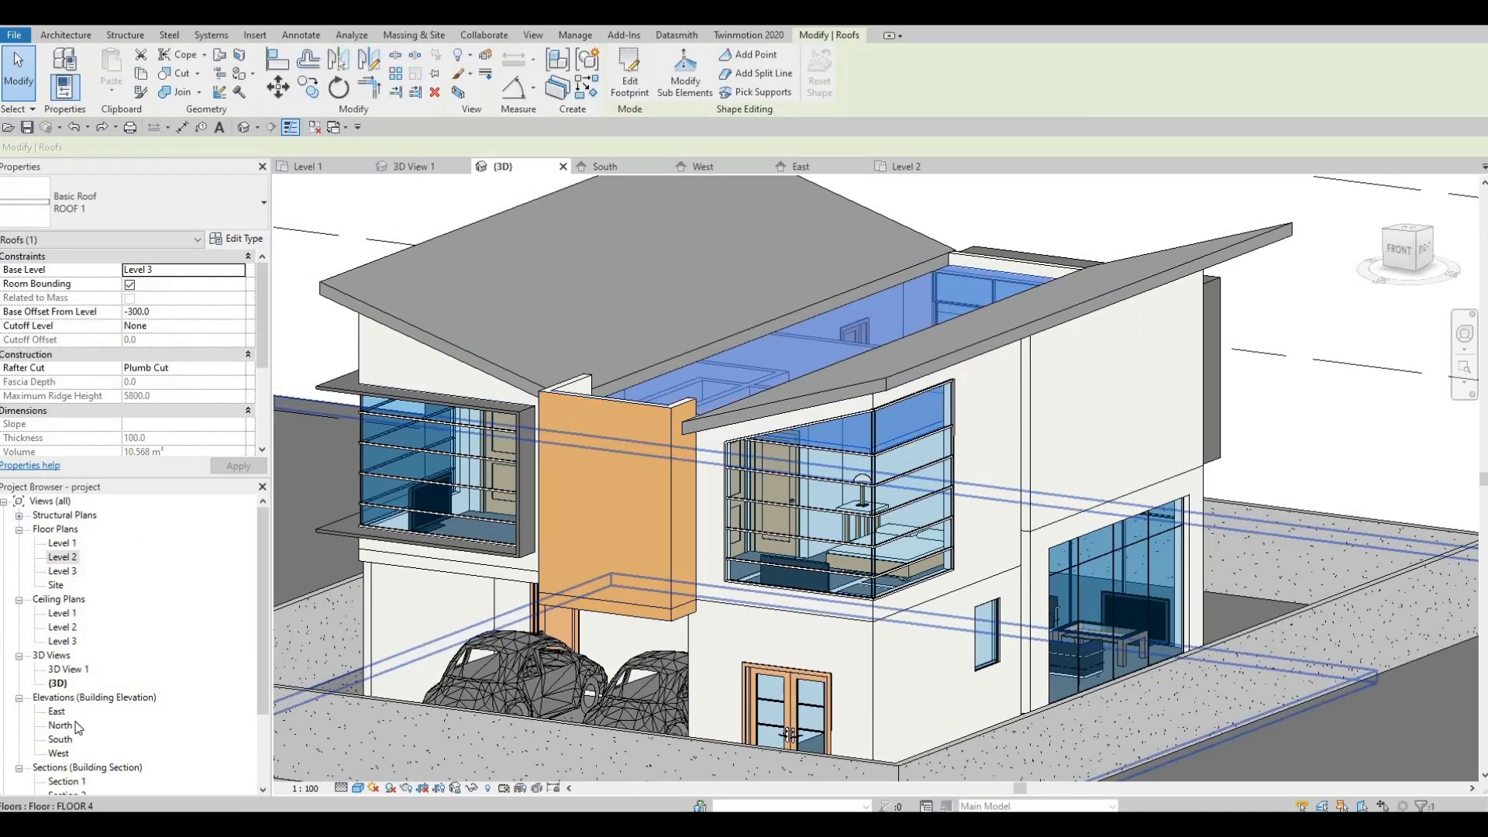
left_click(624, 93)
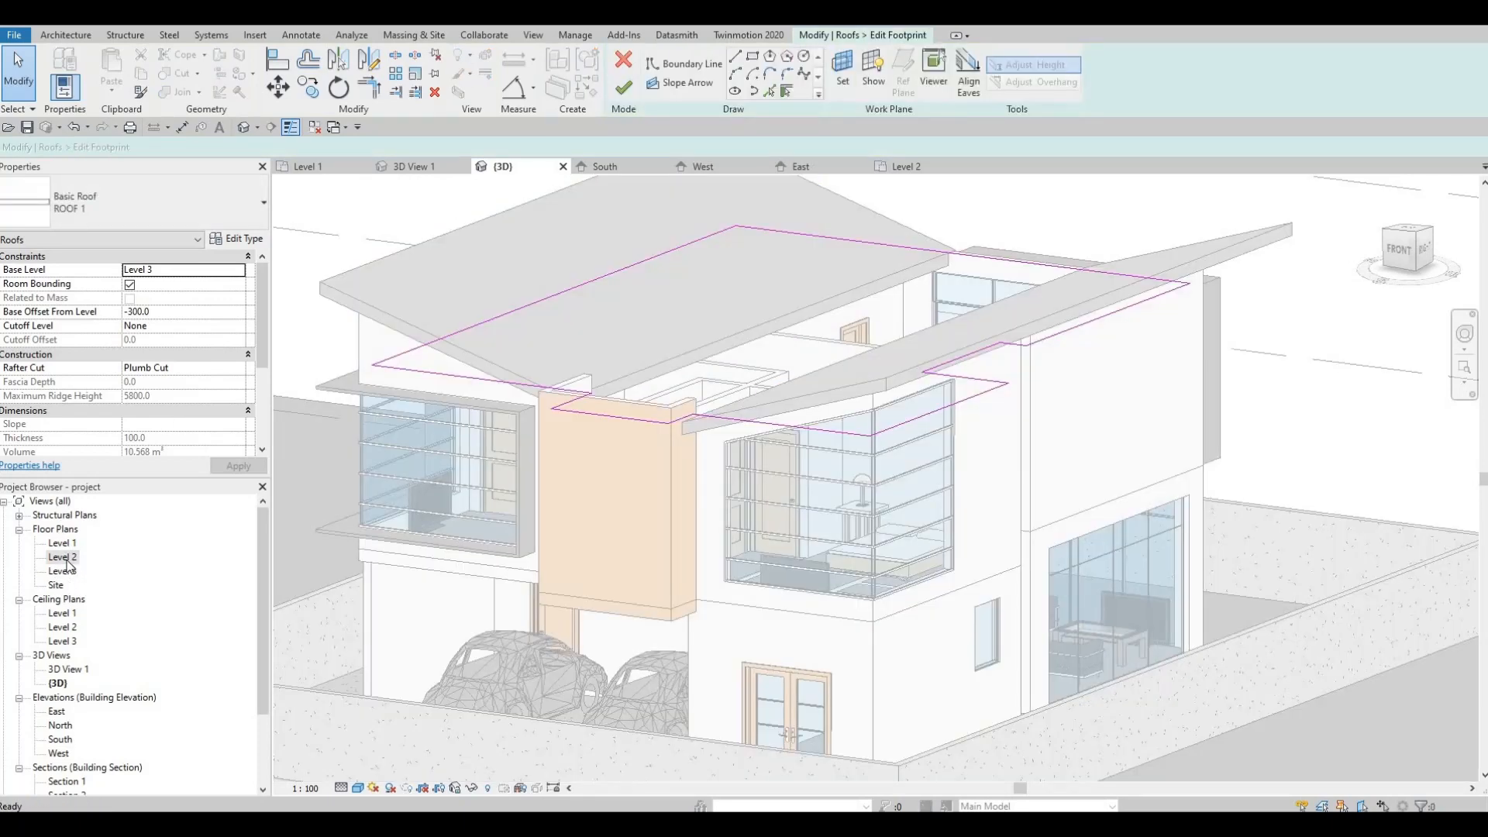
double_click(64, 558)
Move the east footprint lines of Bedroom 1 and the master bedroom inward, placing the Bedroom 1 line at that room's west wall.
scroll(506, 505, "down", 5)
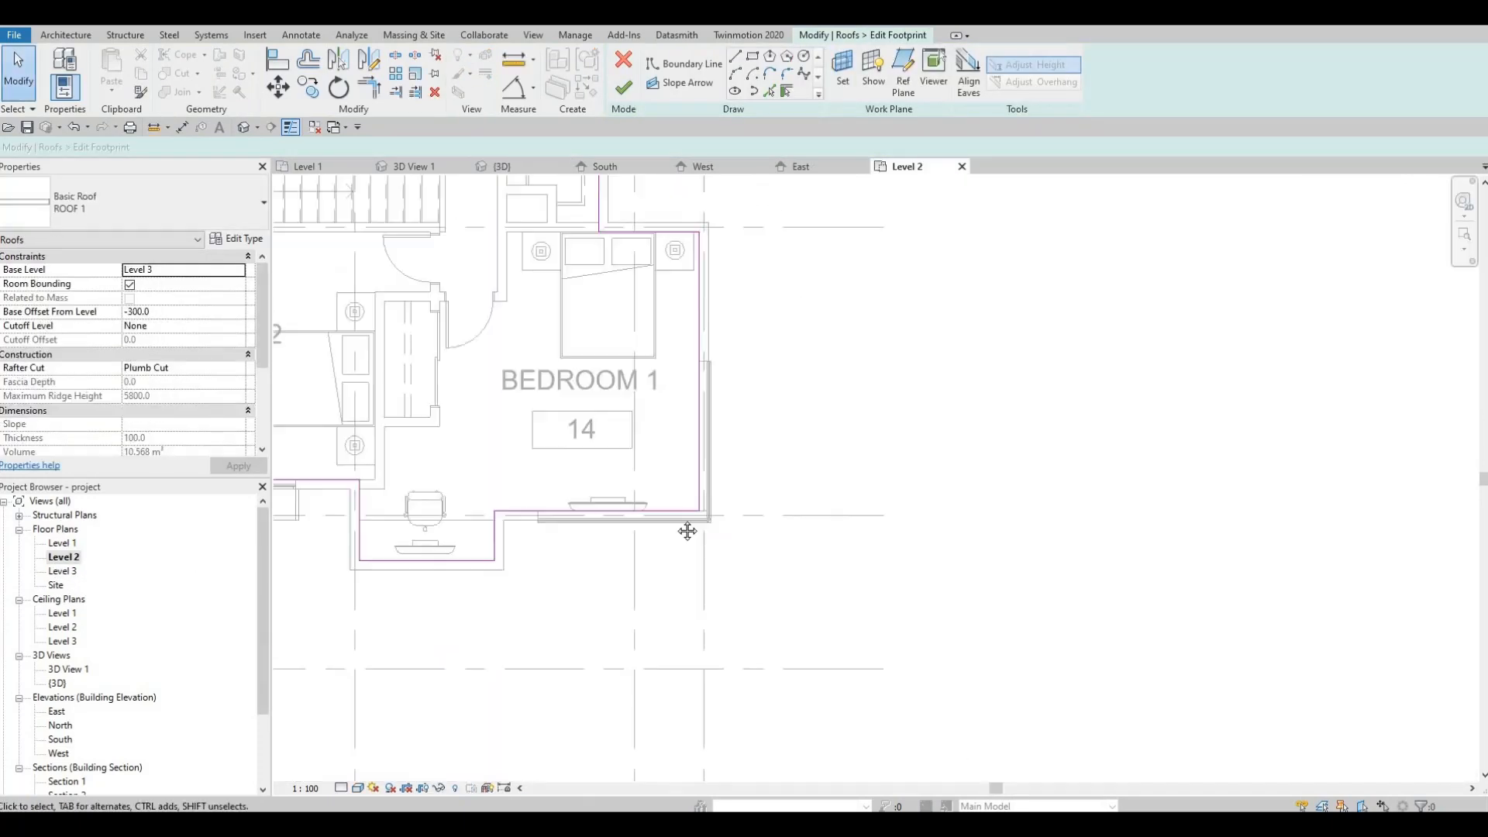
middle_click_drag(538, 512, 736, 524)
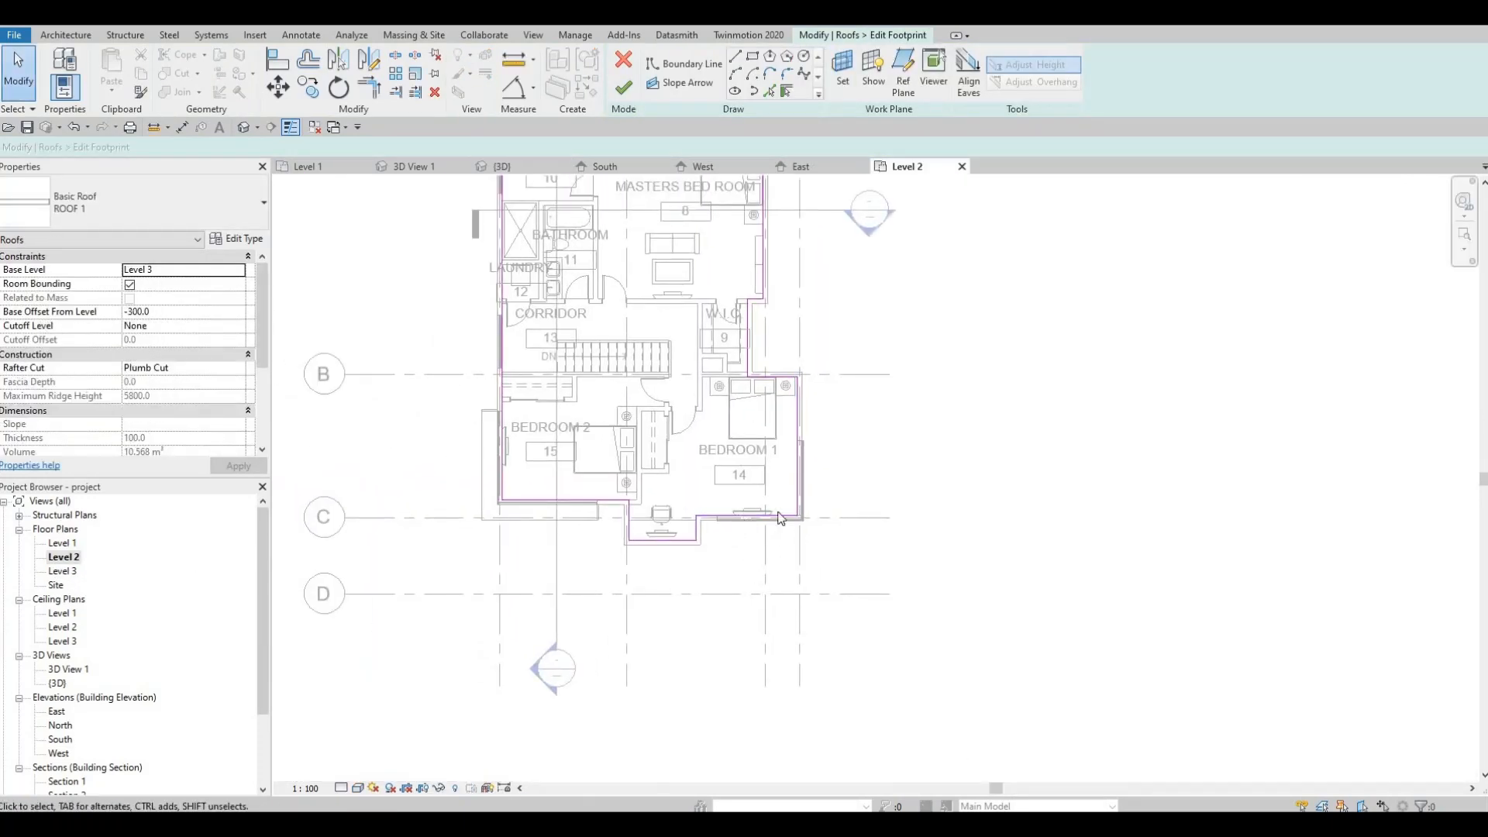
middle_click_drag(763, 393, 774, 450)
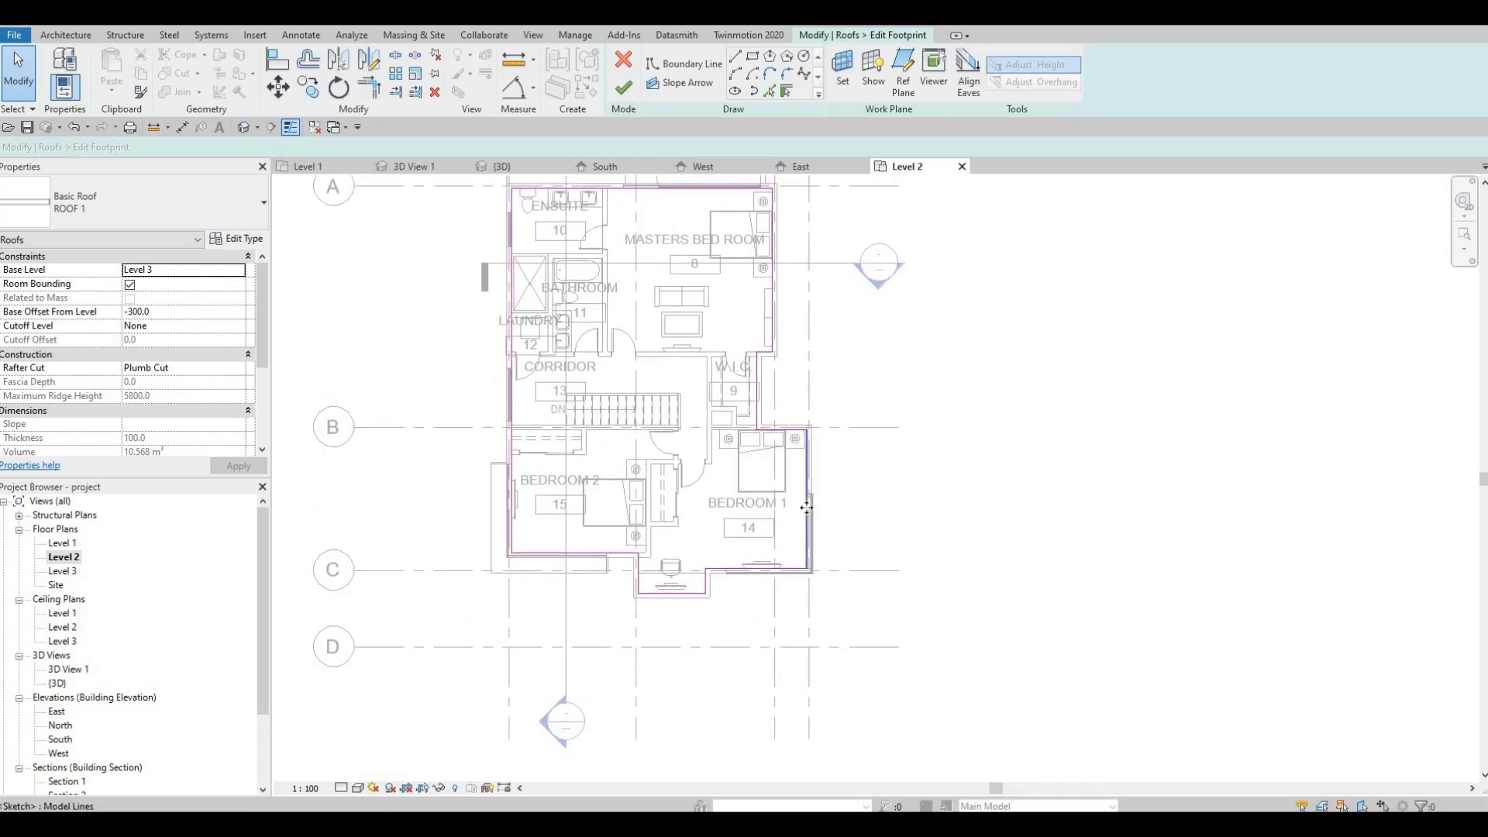
mouse_move(806, 507)
left_mouse_down()
mouse_move(724, 505)
mouse_move(733, 533)
left_mouse_up()
middle_click_drag(774, 269, 756, 364)
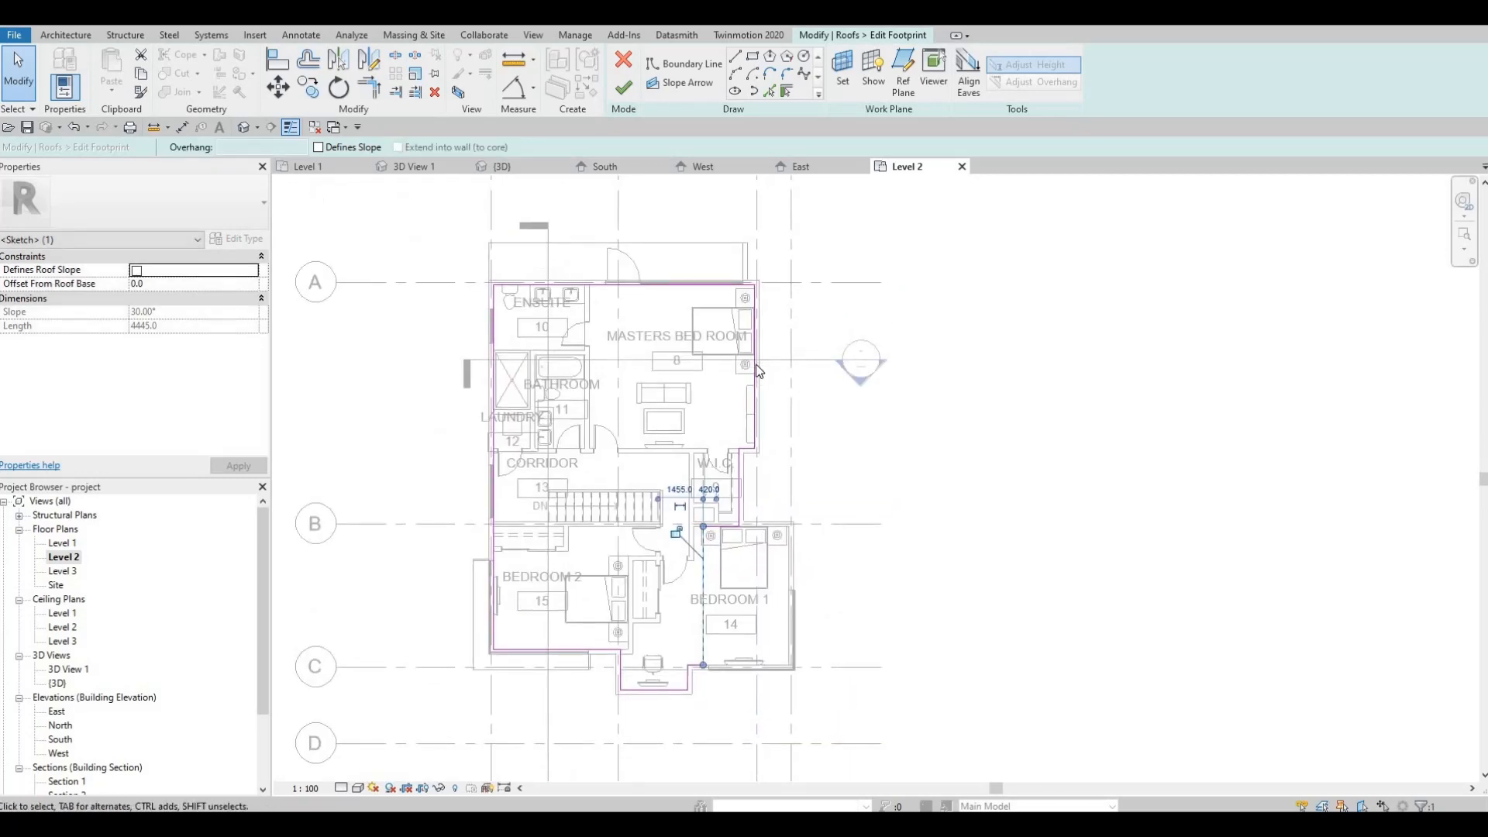
left_click_drag(756, 361, 704, 361)
left_click_drag(766, 493, 766, 493)
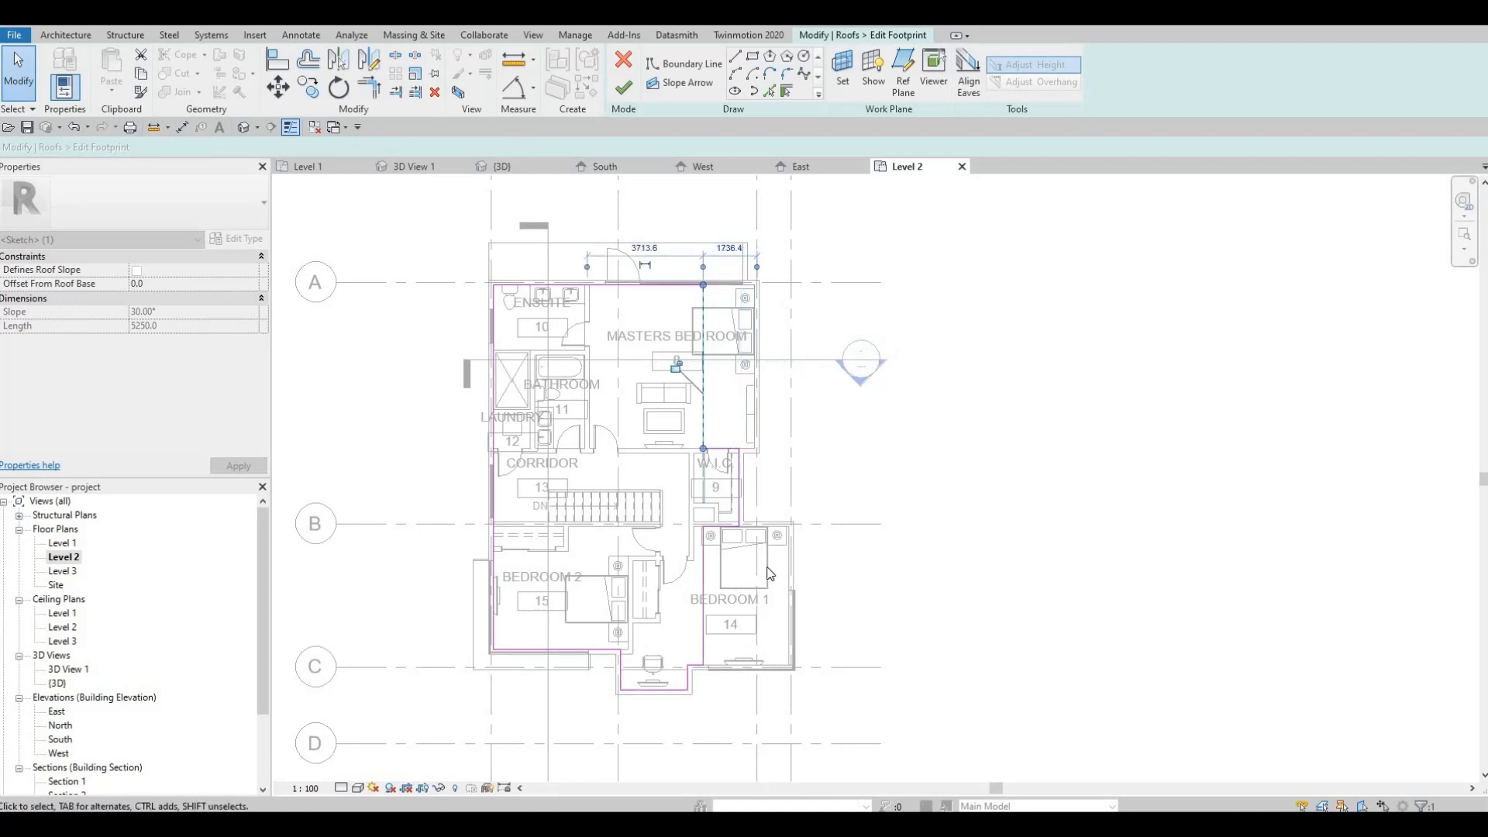
scroll(767, 585, "up", 2)
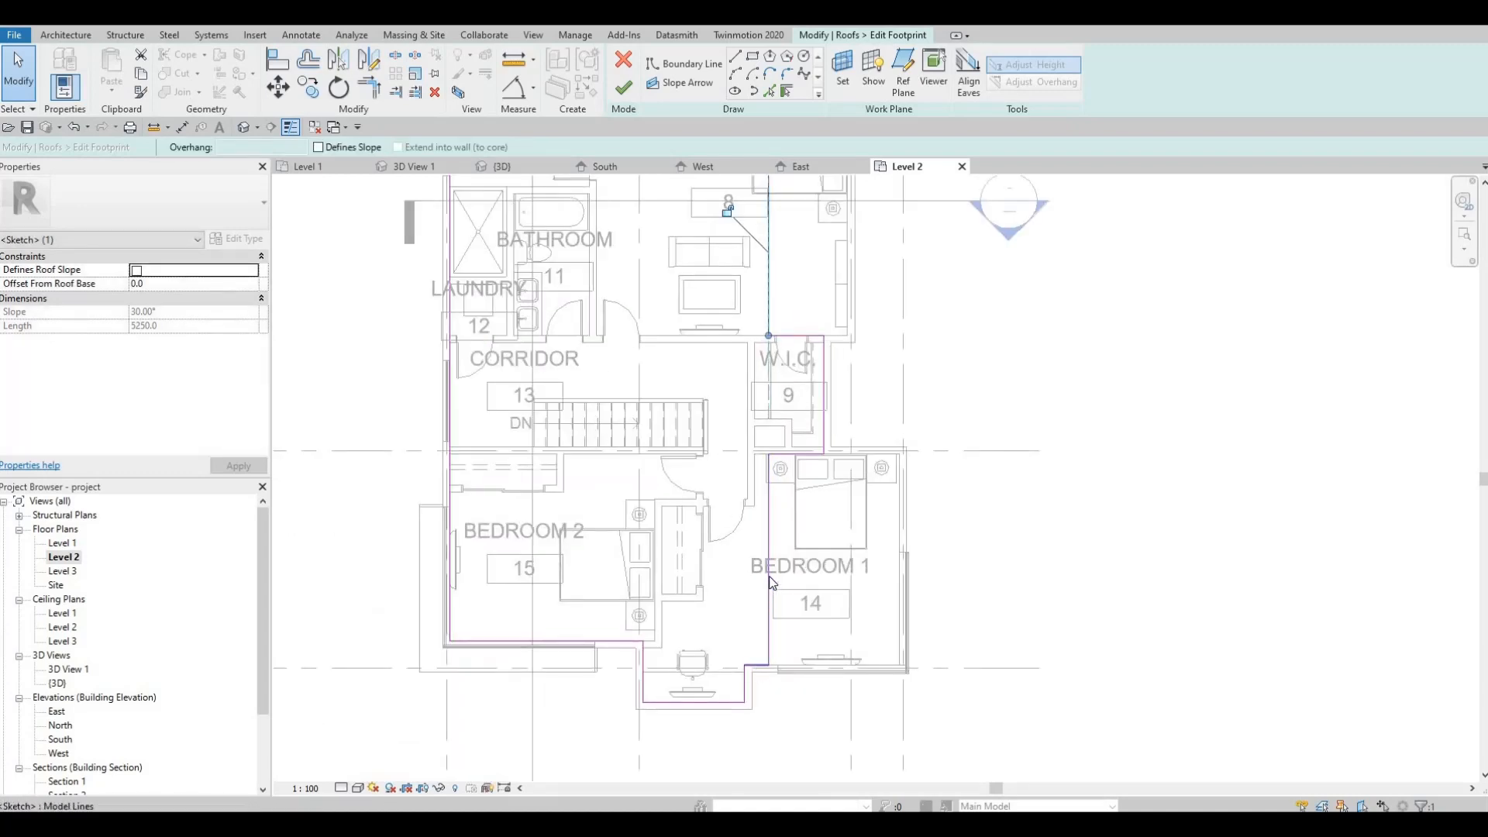
left_click_drag(743, 570, 760, 628)
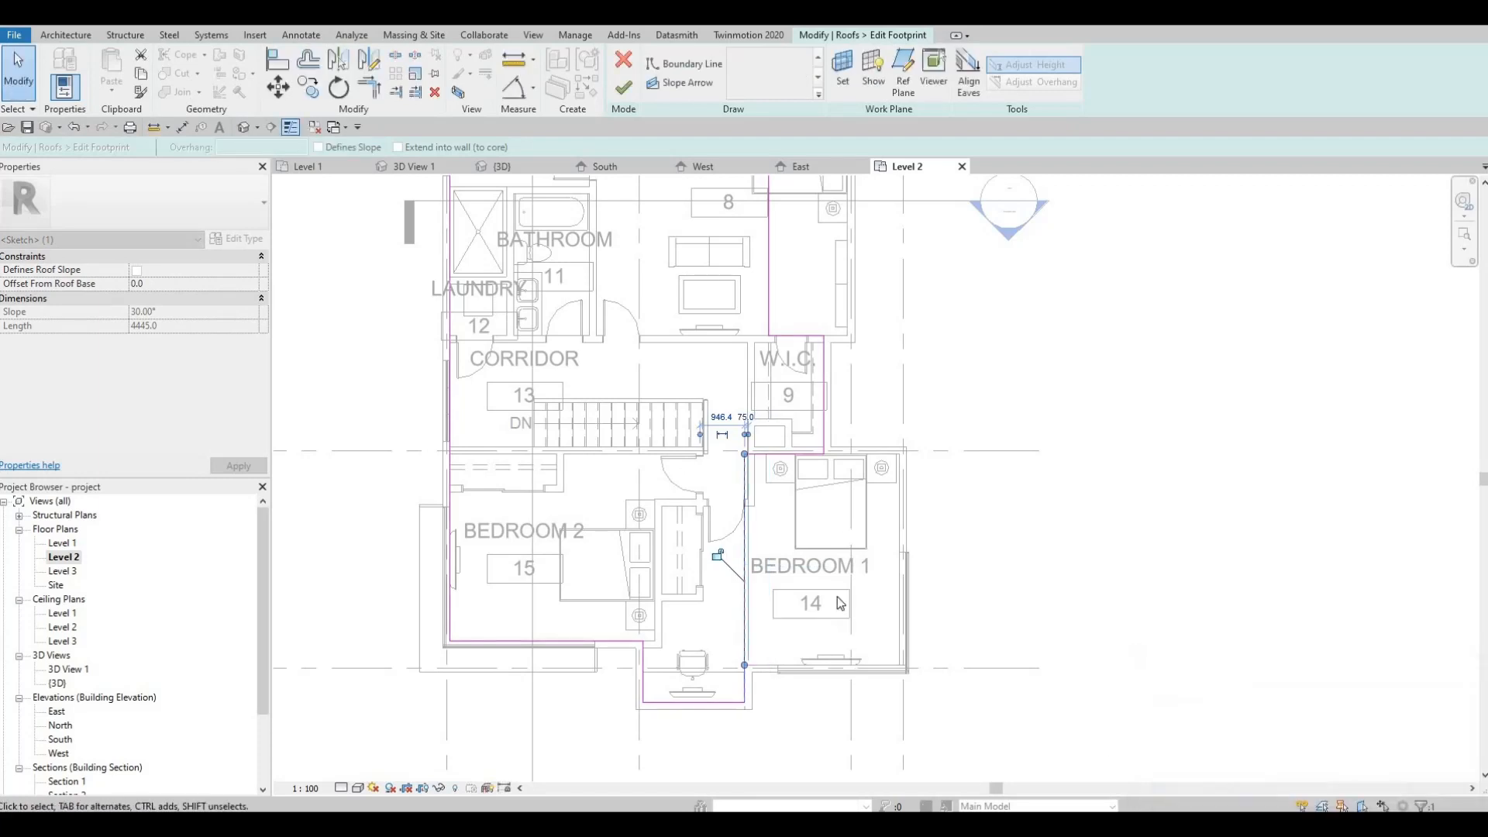
Try to move the footprint line on the east side of the W.I.C. inward toward the corridor wall.
middle_click_drag(818, 448, 806, 570)
key("Escape")
left_click(814, 516)
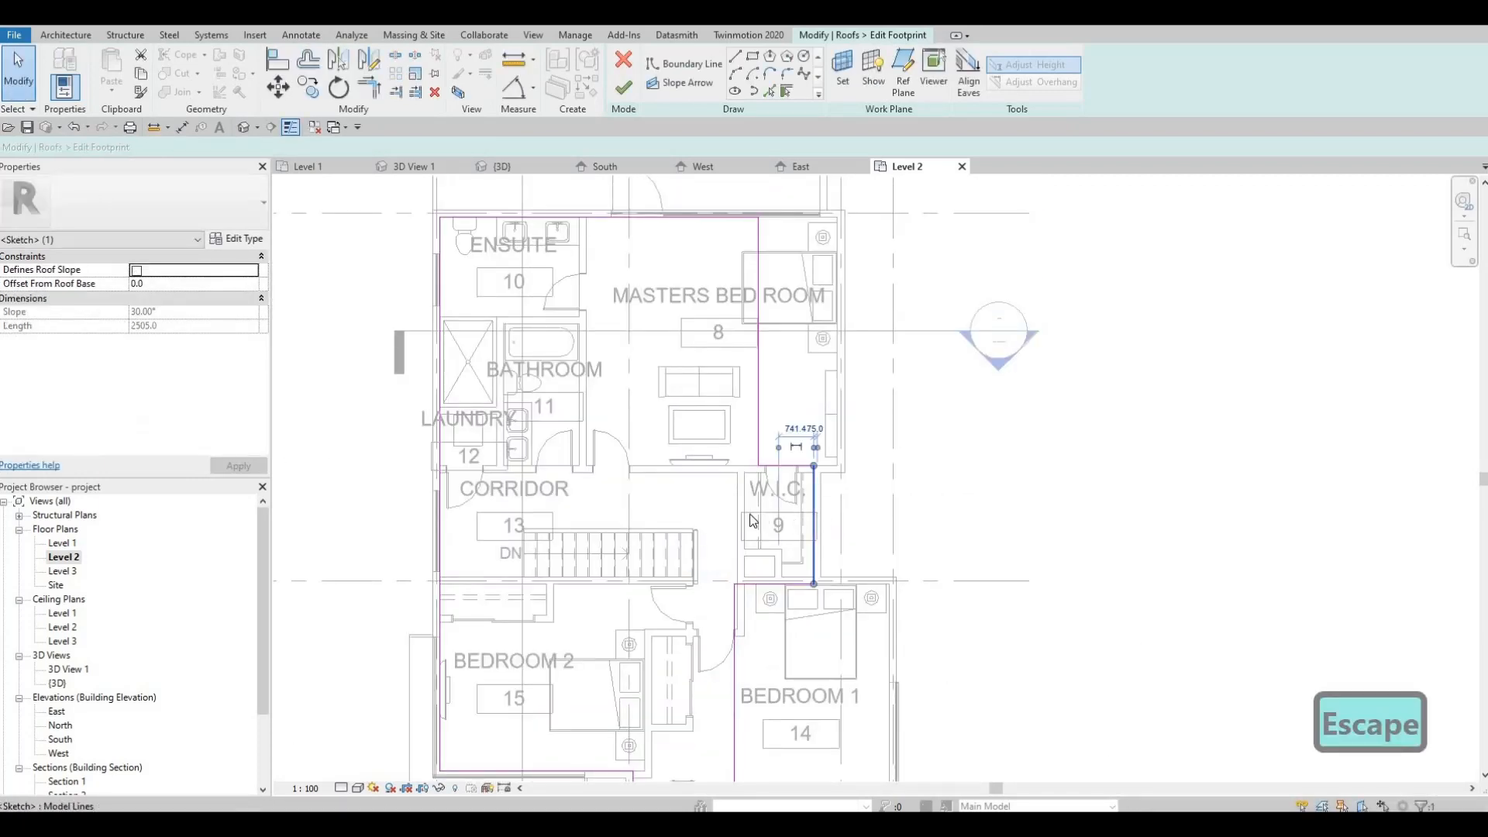
key("Escape")
key("Escape")
left_click(814, 514)
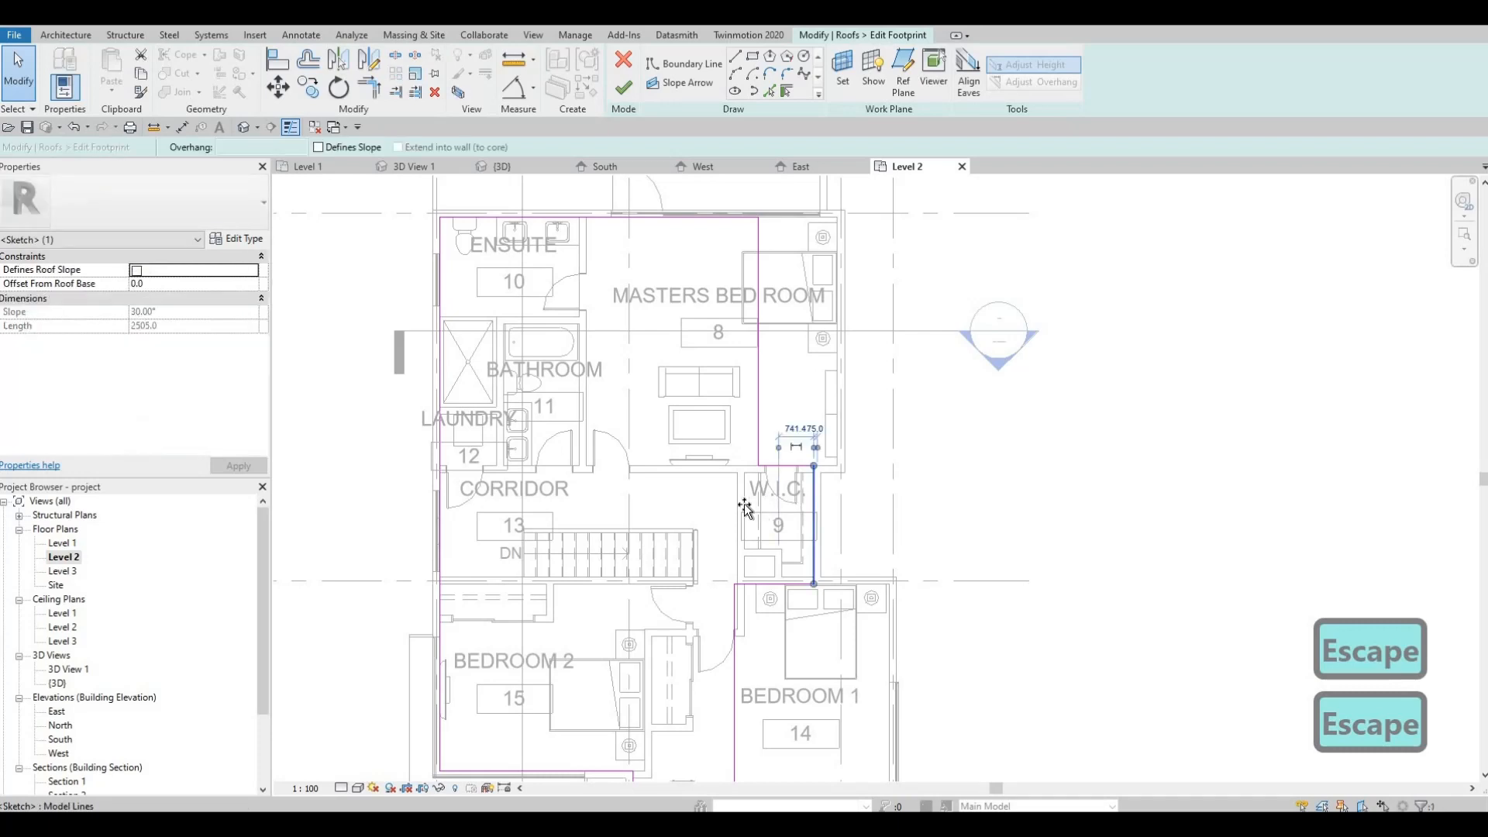
left_click_drag(735, 508, 783, 527)
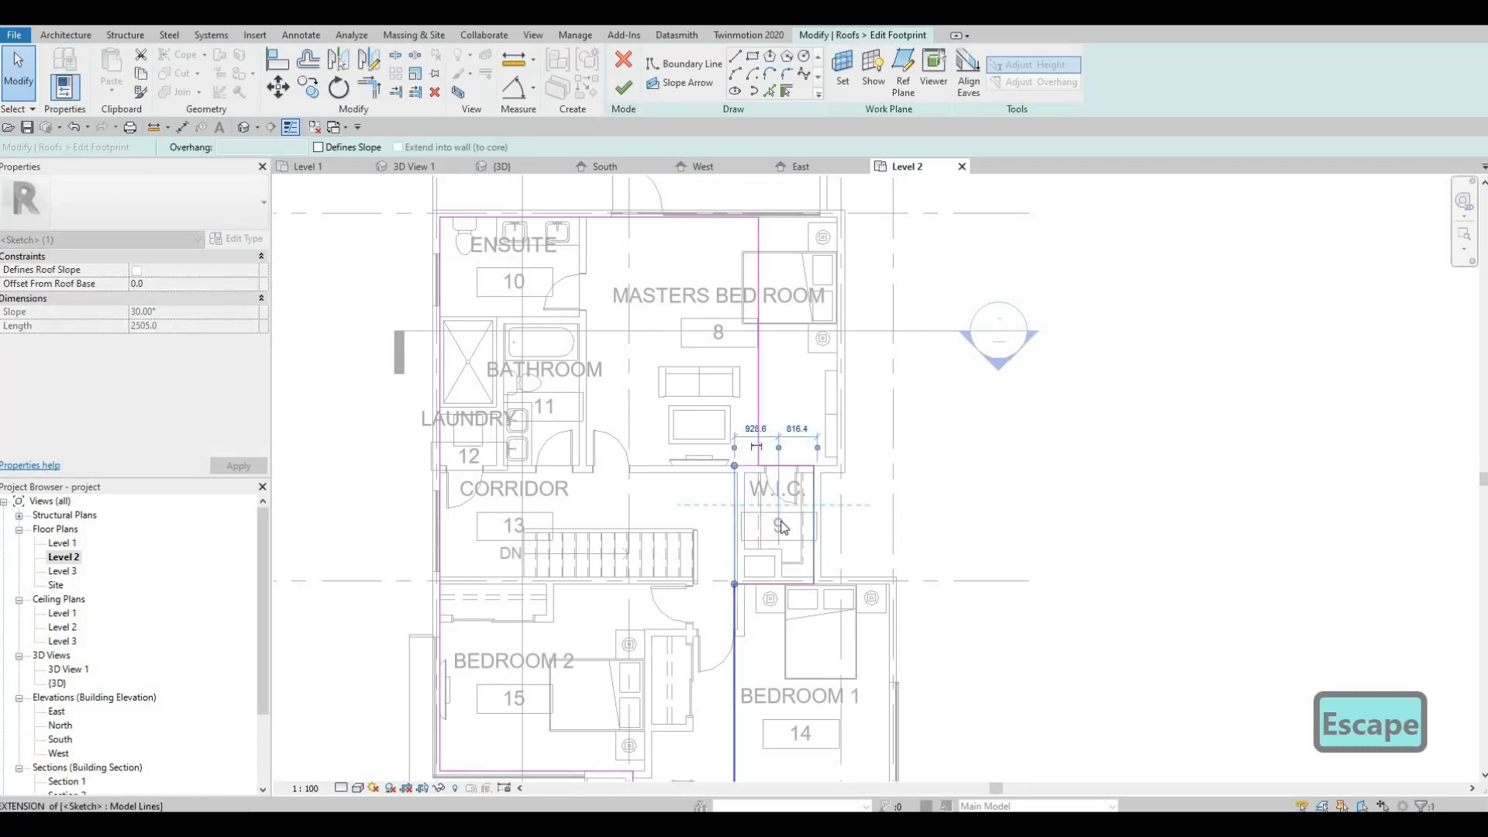
key("Escape")
key("Escape")
Delete the footprint lines around the W.I.C. and the master bedroom's east line, keeping the line beside Bedroom 1.
left_click(756, 583)
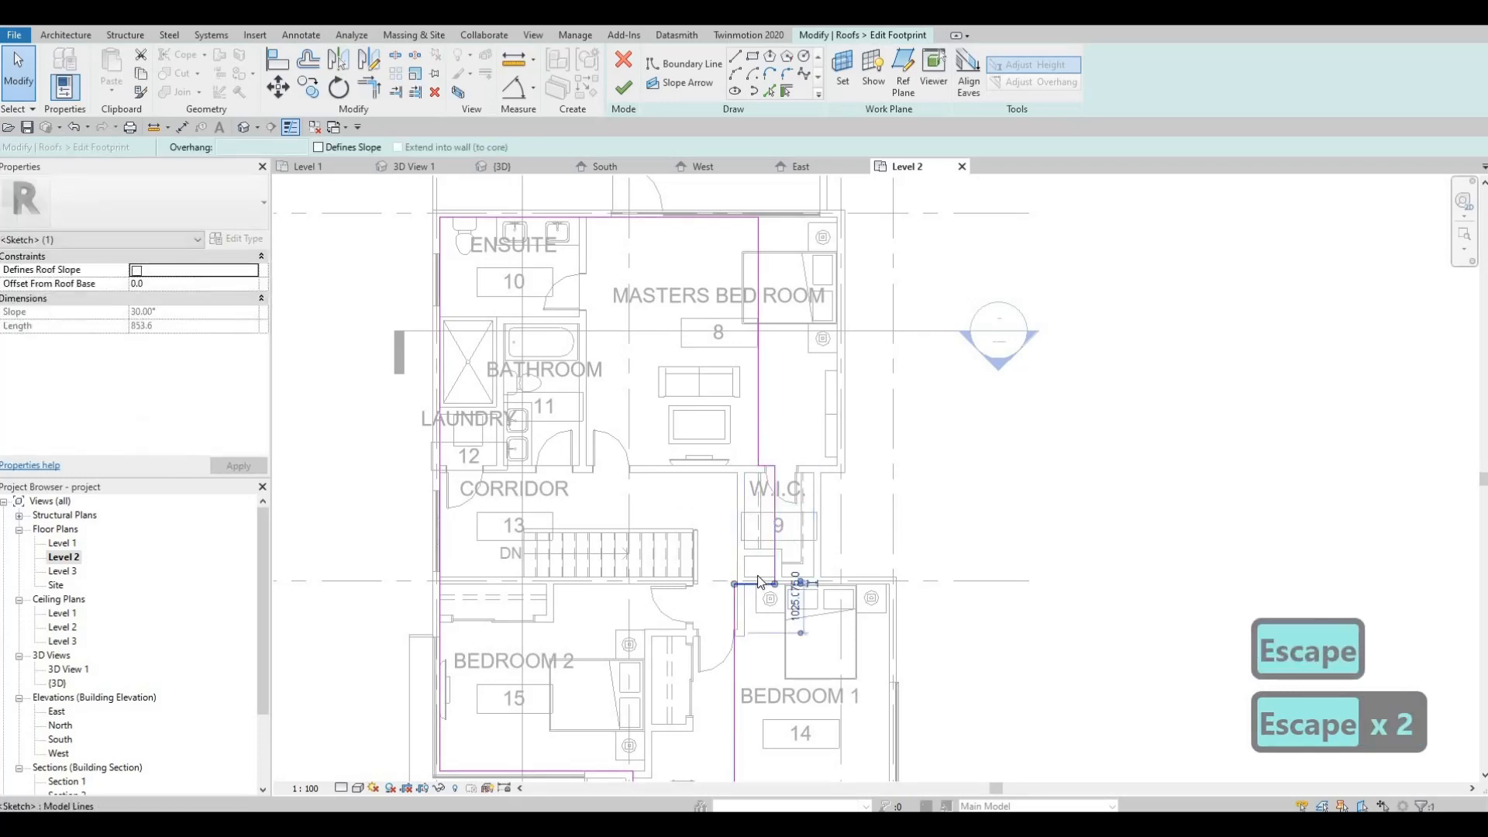
key("Delete")
key("Delete")
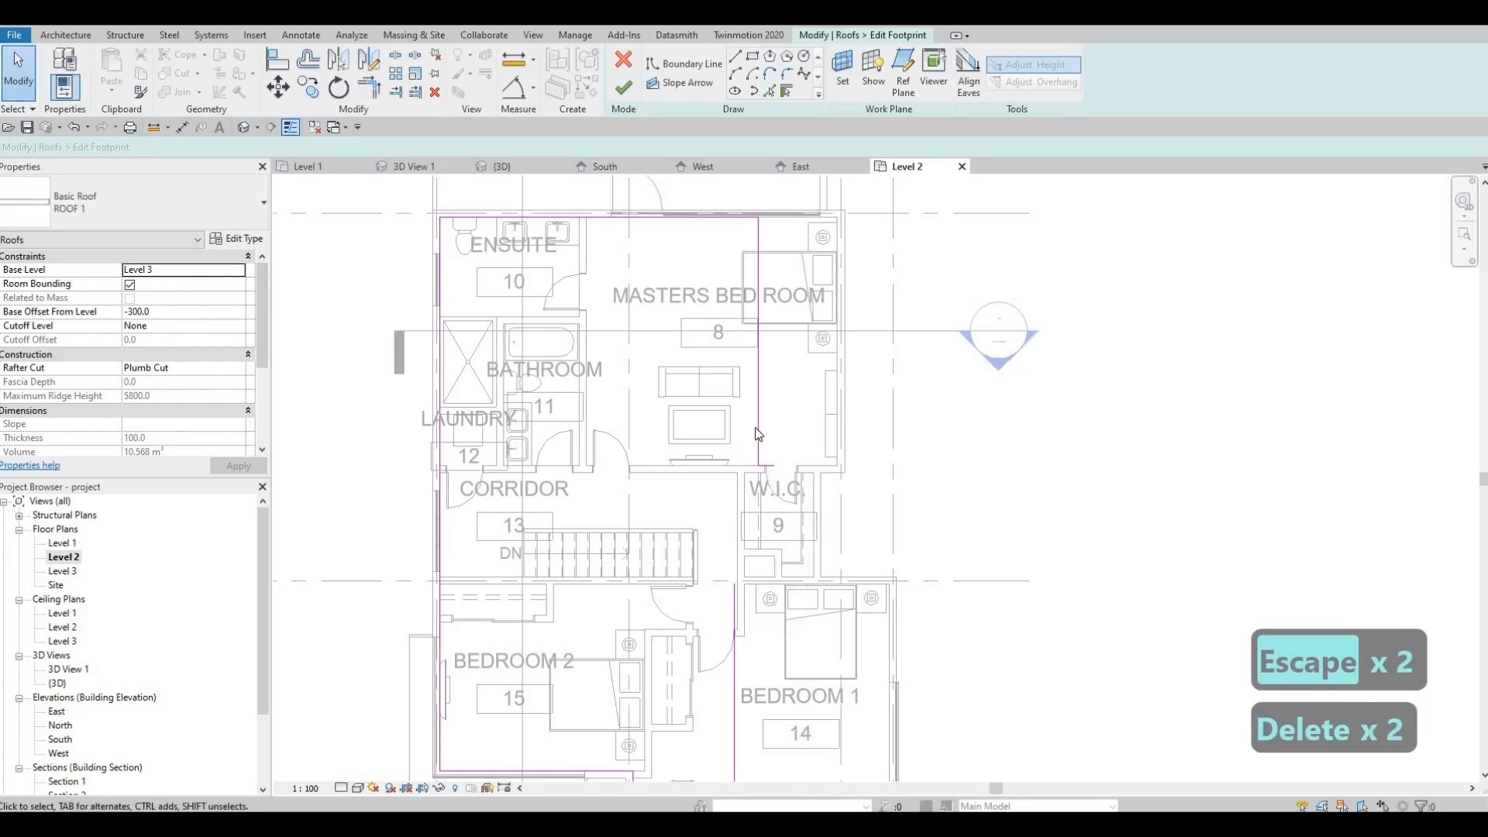
left_click(760, 439)
key("Delete")
Trim the footprint's east line beside Bedroom 1 and the north line to a corner in the master bedroom.
scroll(677, 648, "down", 3)
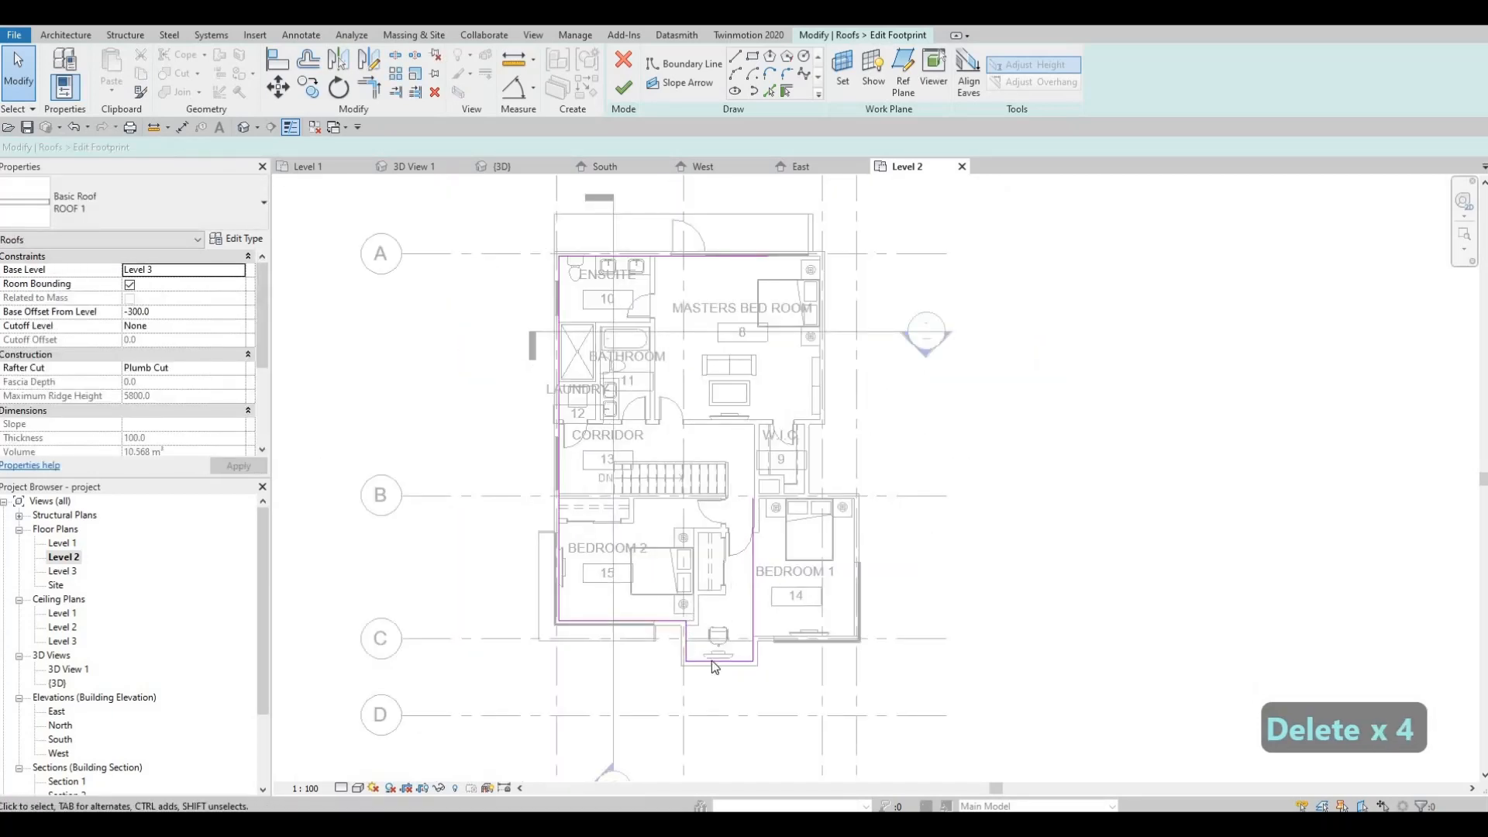
middle_click_drag(739, 547, 721, 644)
key("Escape")
key("Escape")
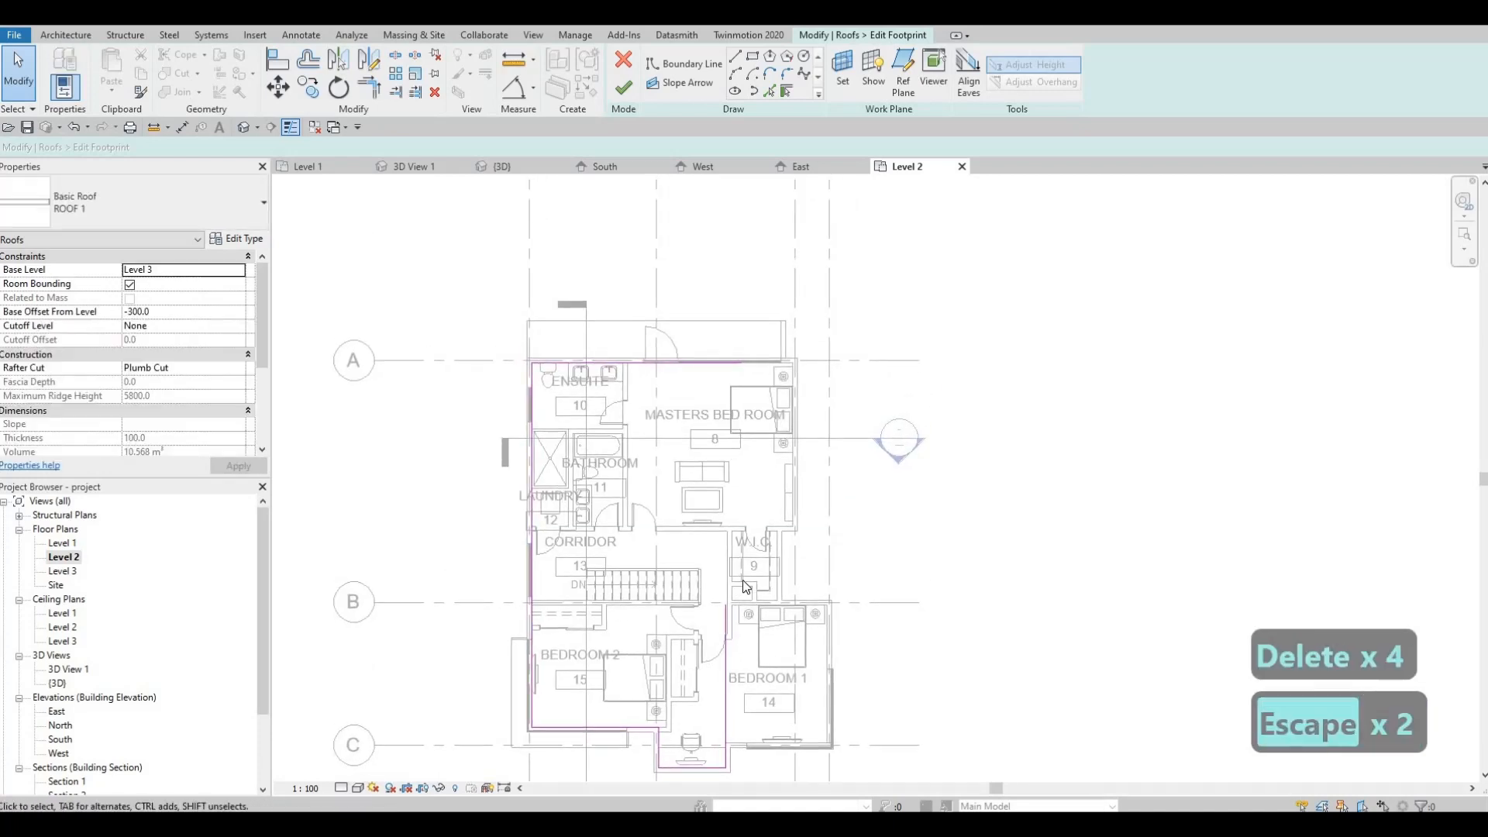
key("t")
key("r")
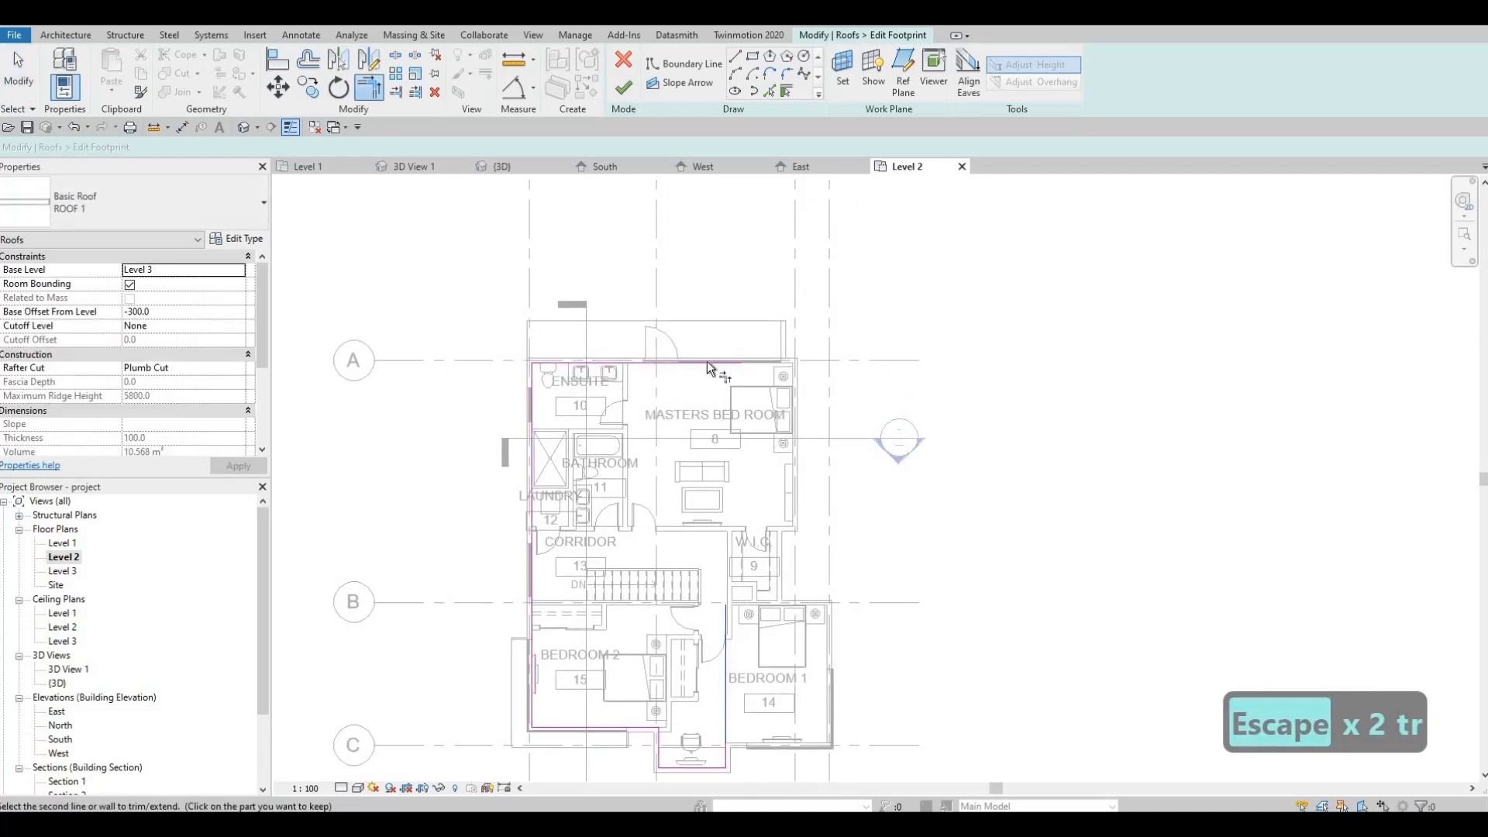
left_click(706, 361)
middle_click_drag(634, 491, 703, 445)
key("Escape")
key("Escape")
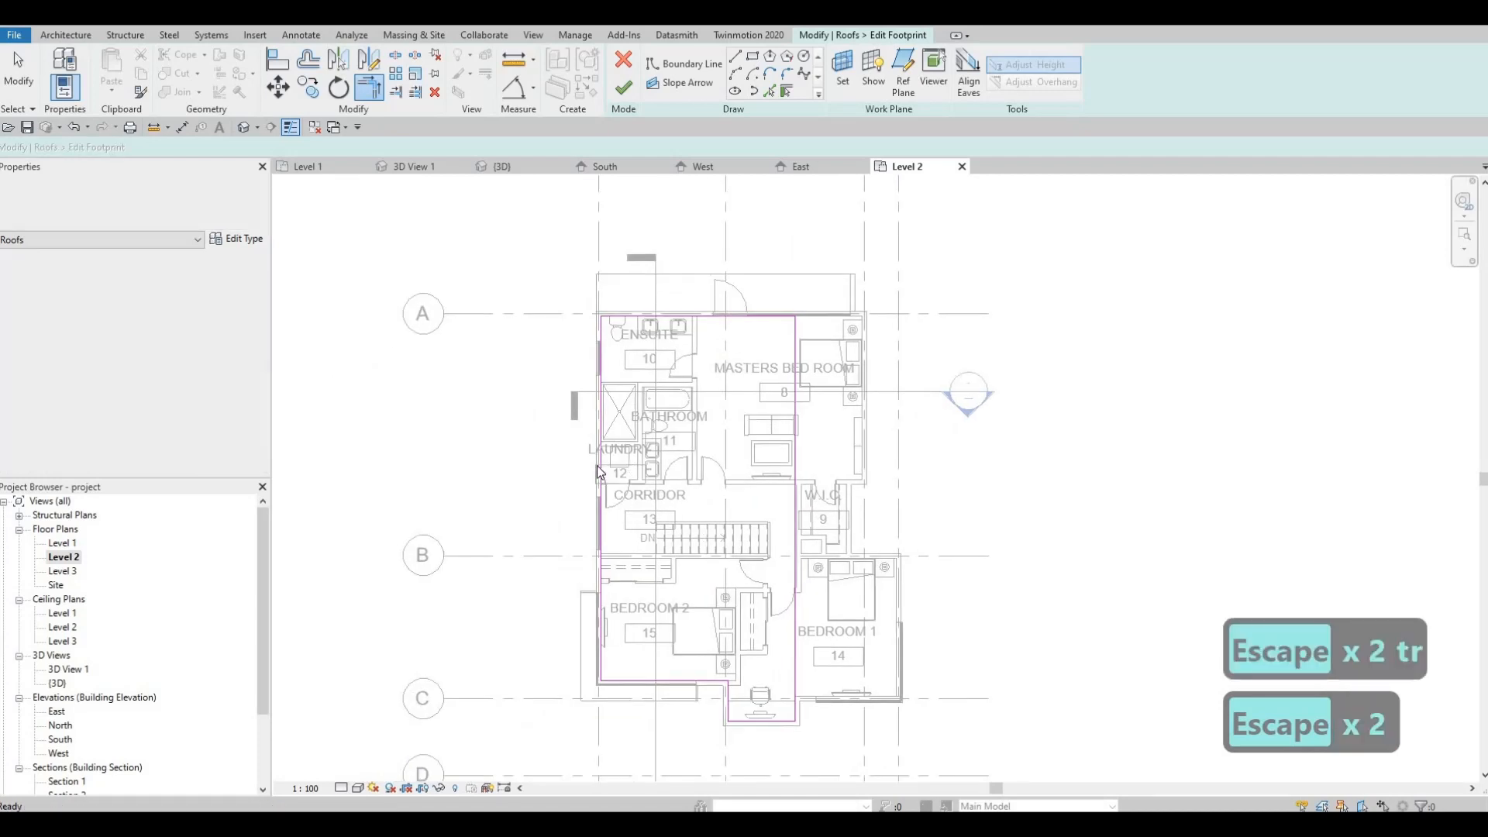
Move the west footprint line inward to grid 2 and delete the short connecting segment left beside Bedroom 2.
left_click(723, 463)
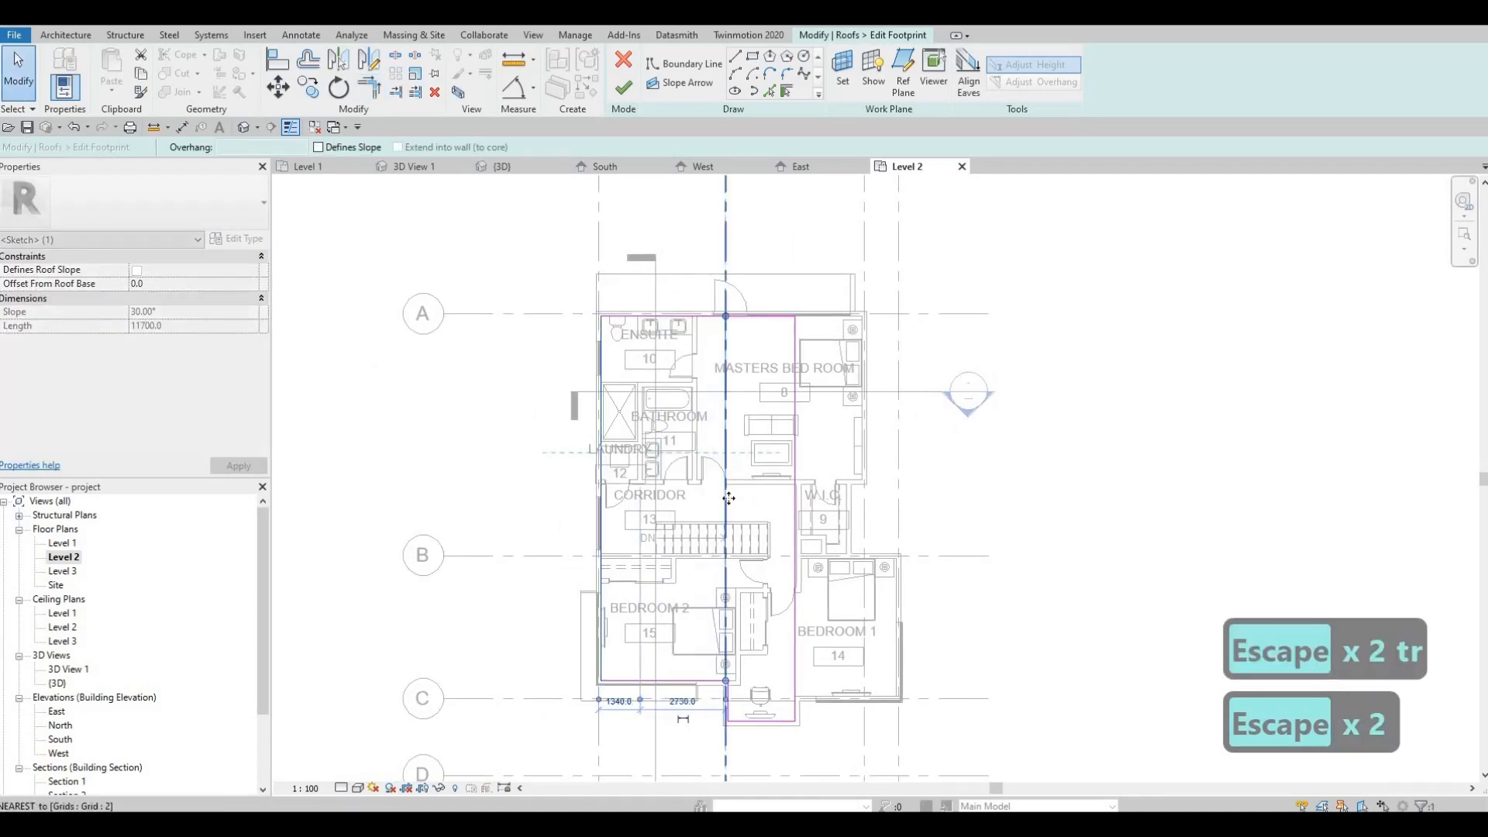
scroll(714, 697, "up", 3)
scroll(714, 687, "up", 5)
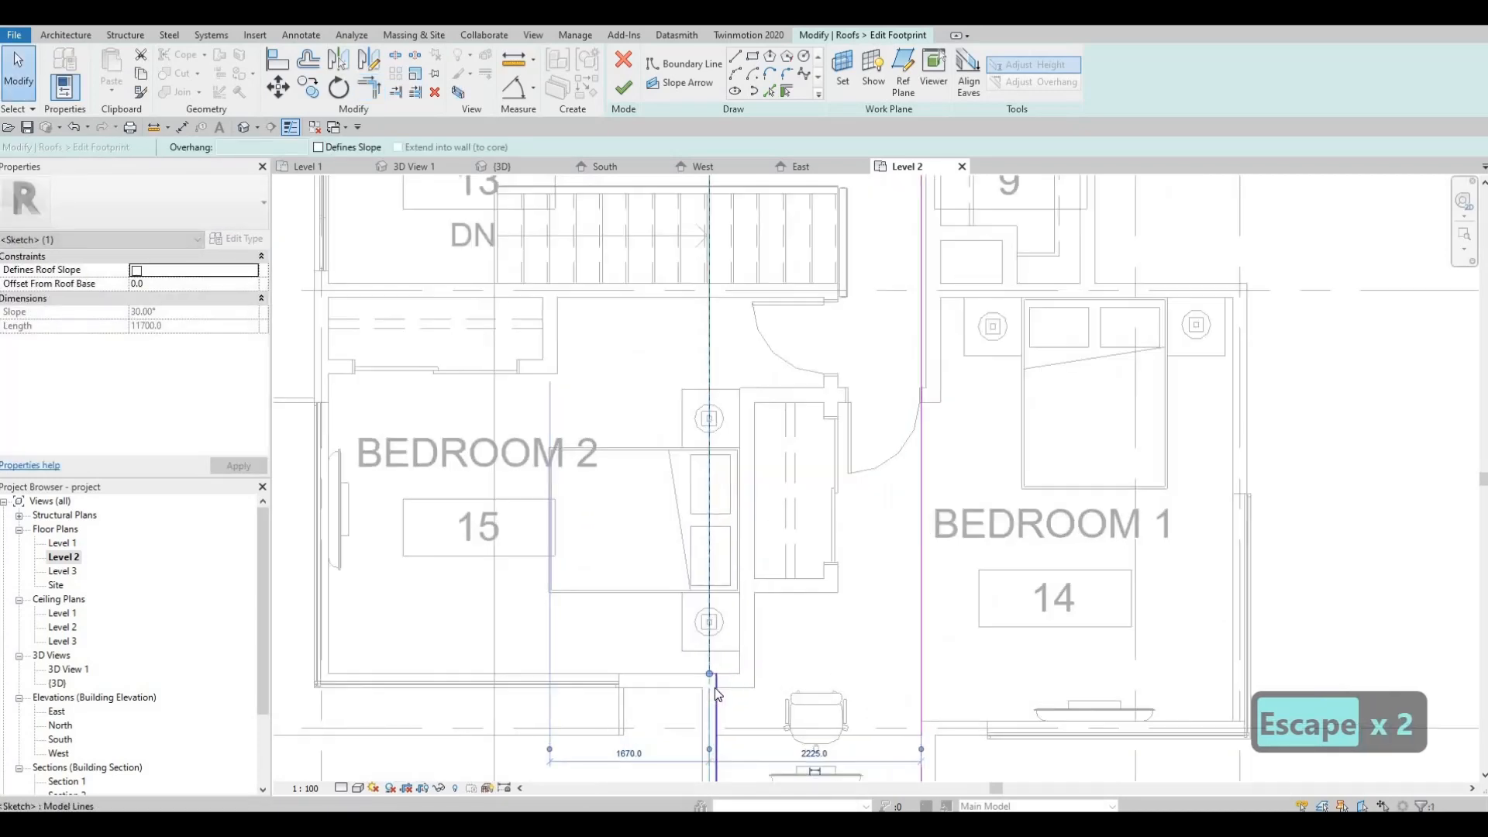
left_click(718, 649)
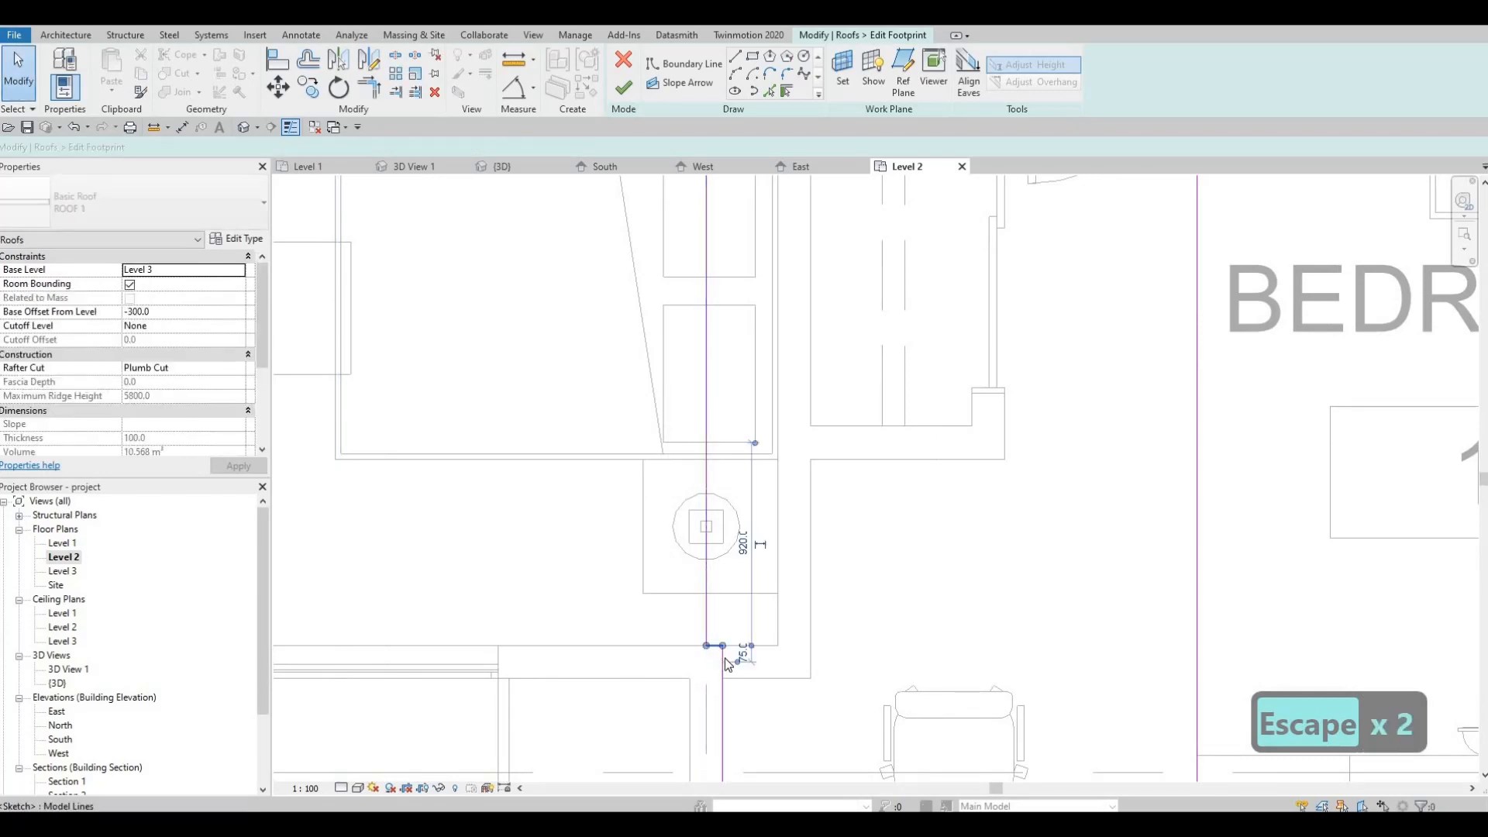
left_click(722, 659)
key("Delete")
Align the west footprint line with the short line of the south projection and finish the roof footprint.
key("a")
key("l")
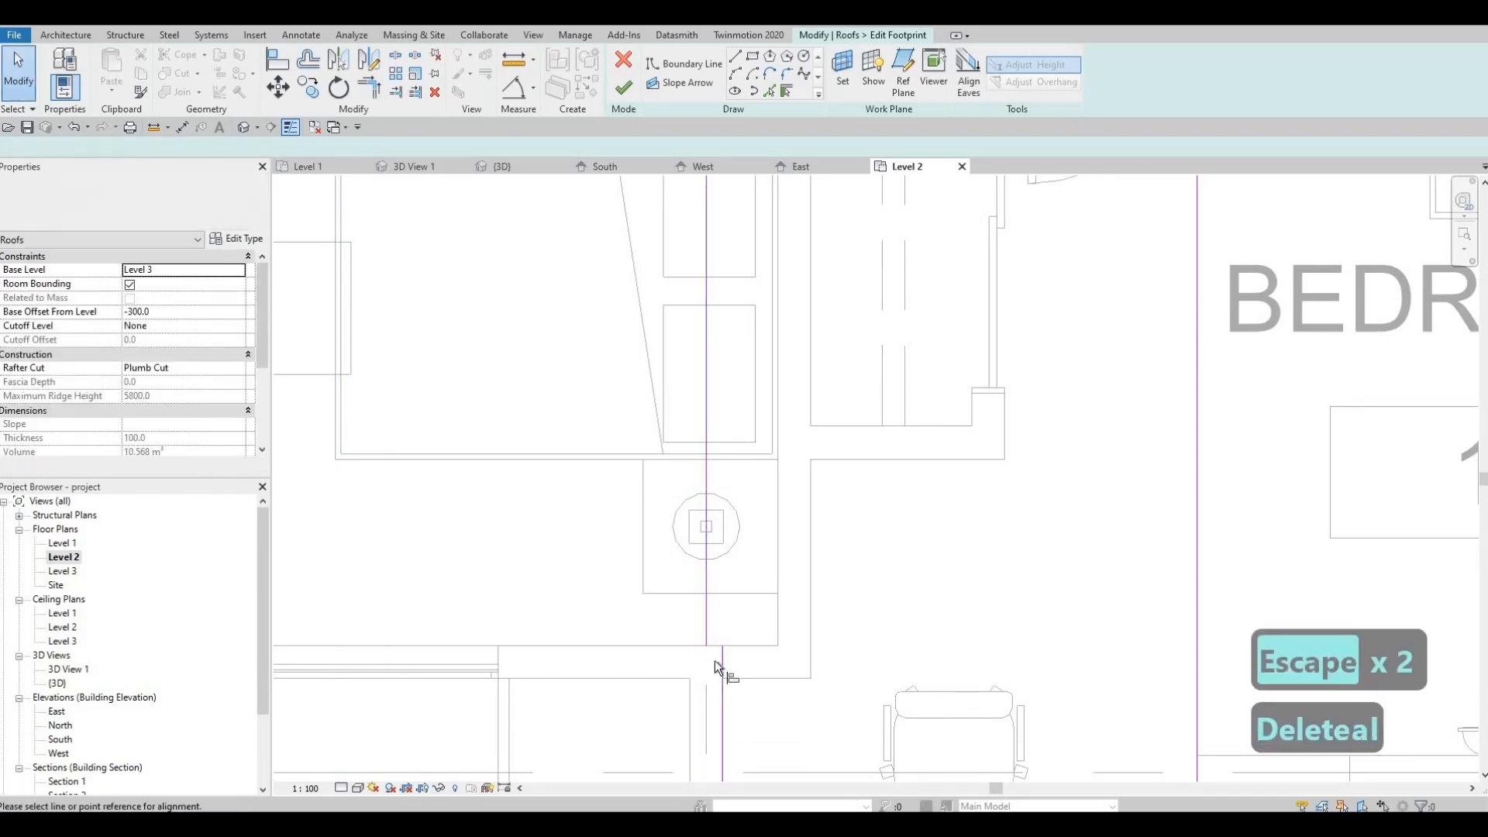
left_click(720, 657)
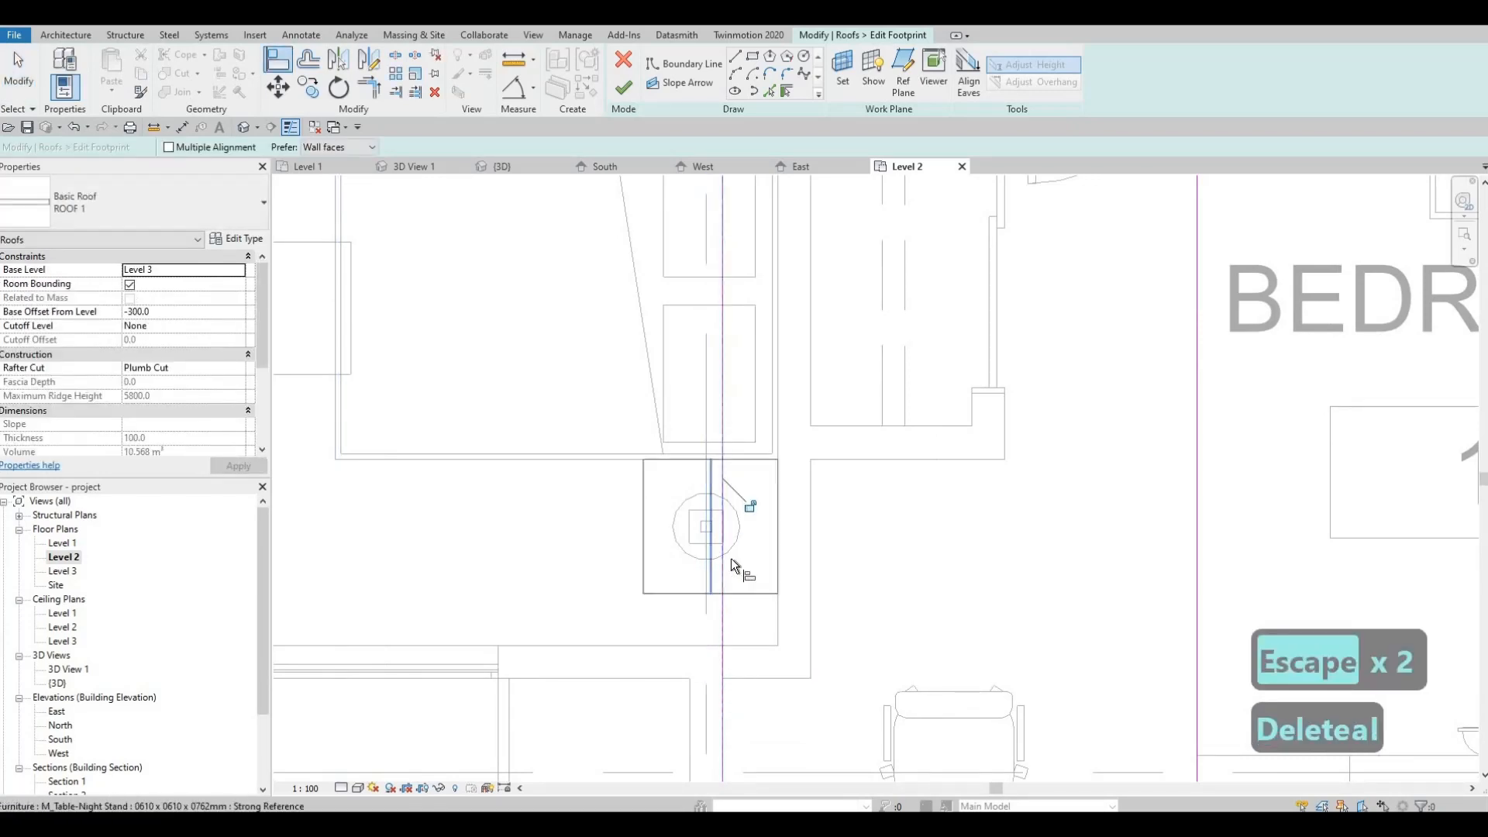
scroll(731, 558, "down", 6)
key("Escape")
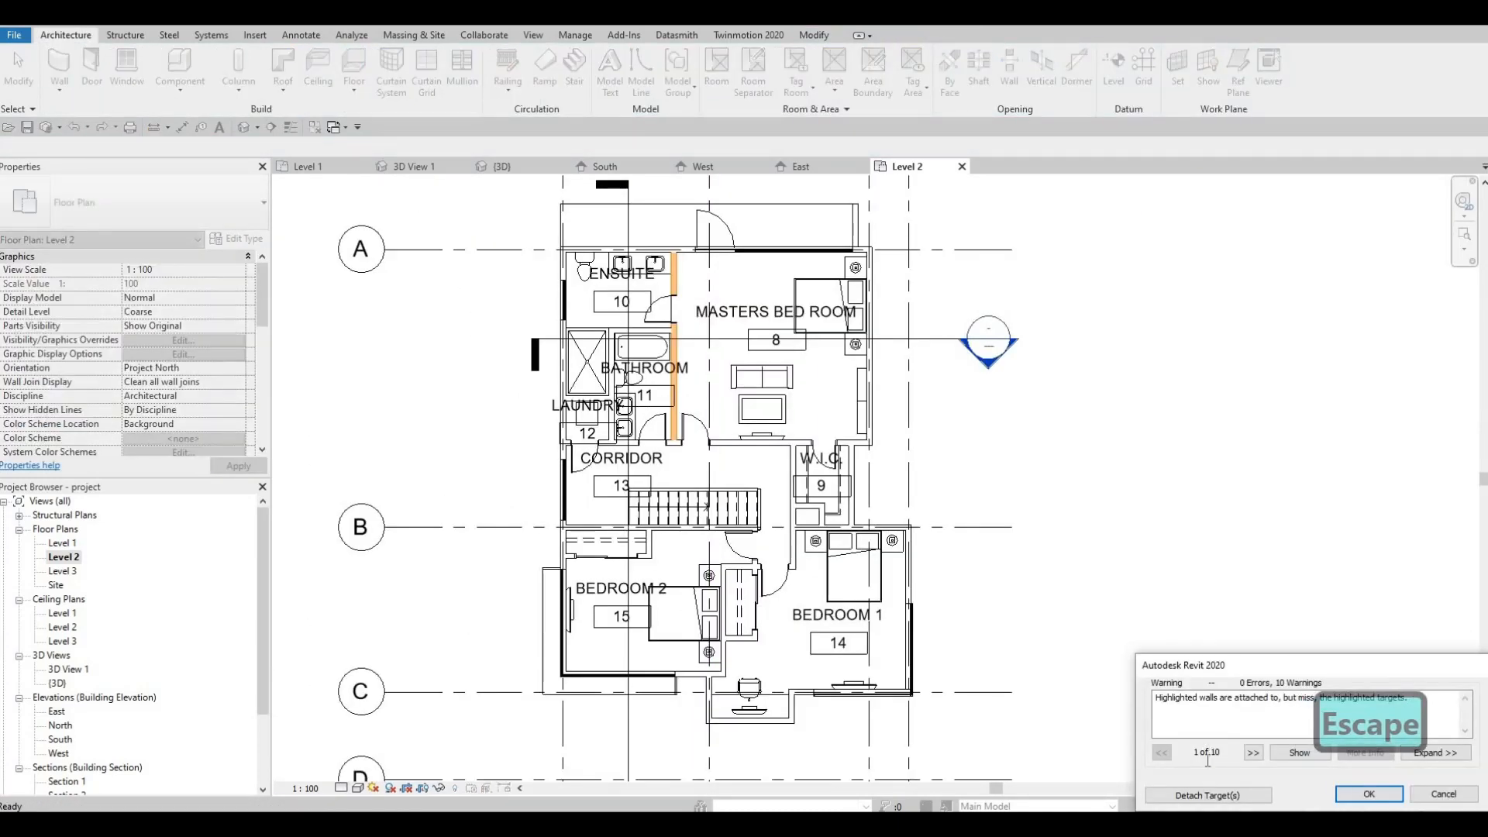
key("Return")
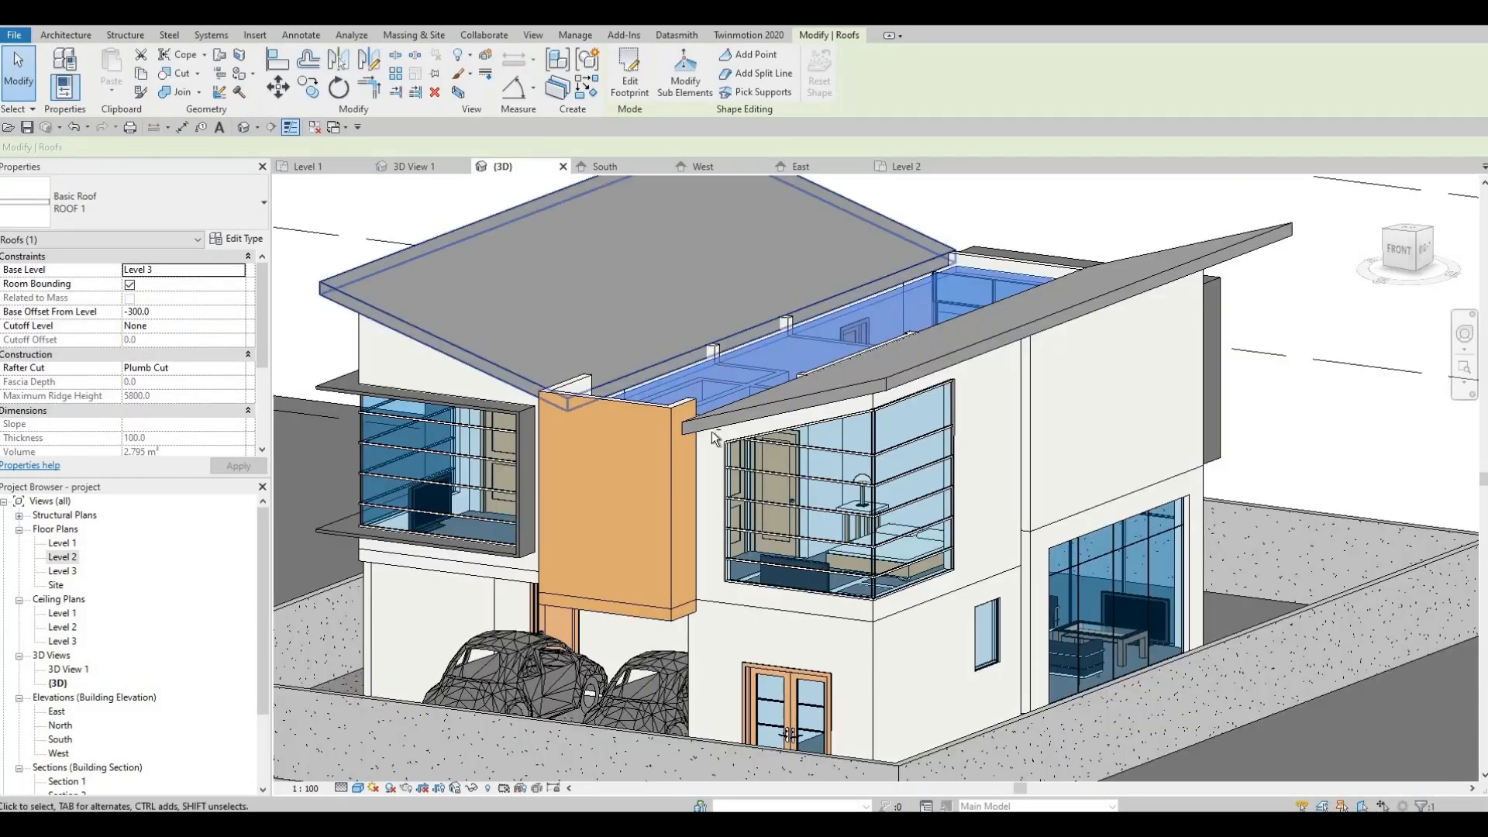
Undo the last change in the 3D view and reopen the flat roof's footprint for editing.
middle_click_drag(861, 473, 873, 570, "shift")
key("Escape")
key("Escape")
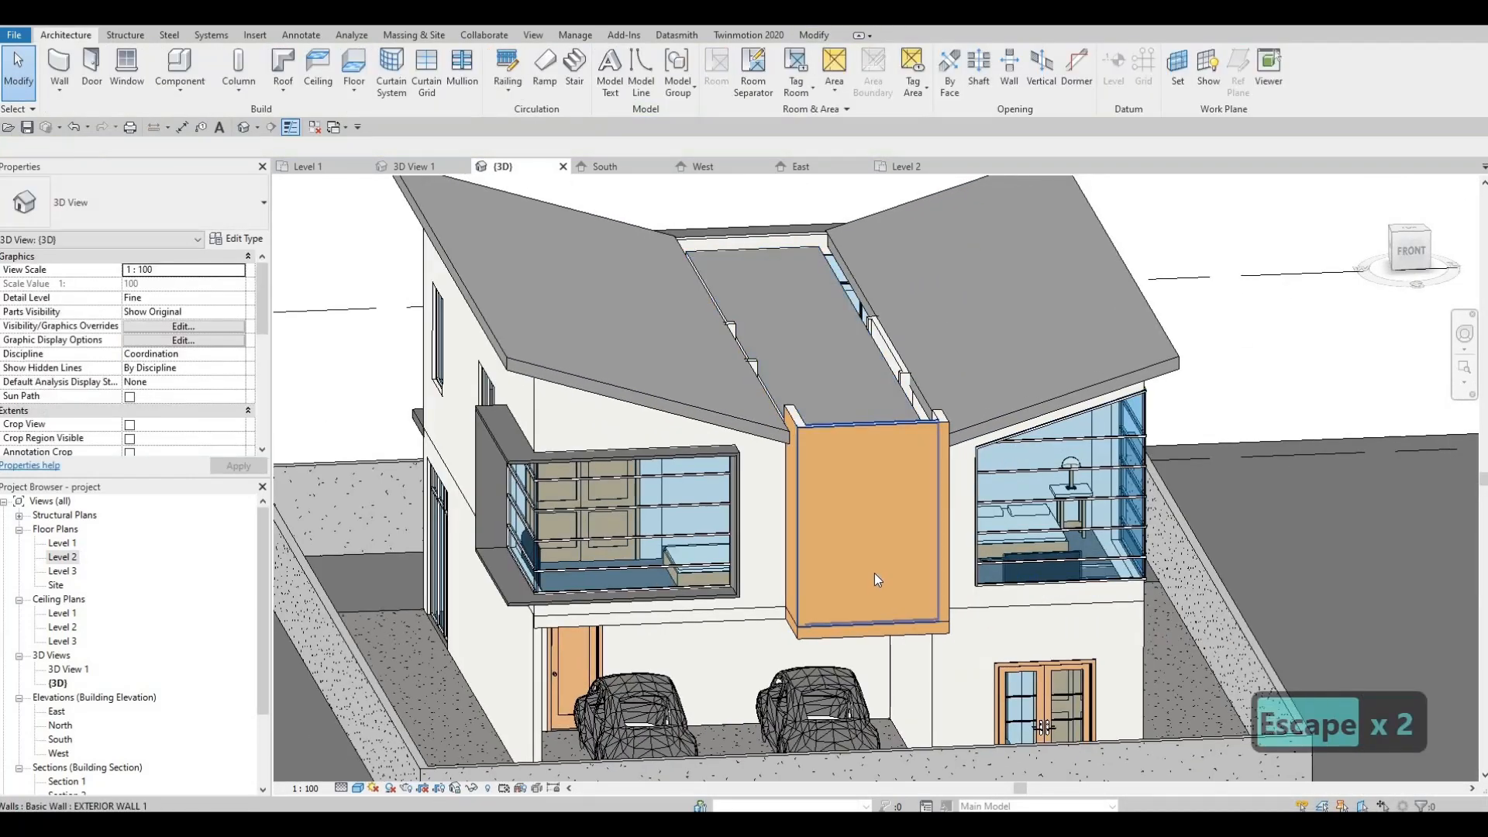
middle_click_drag(857, 578, 667, 402, "shift")
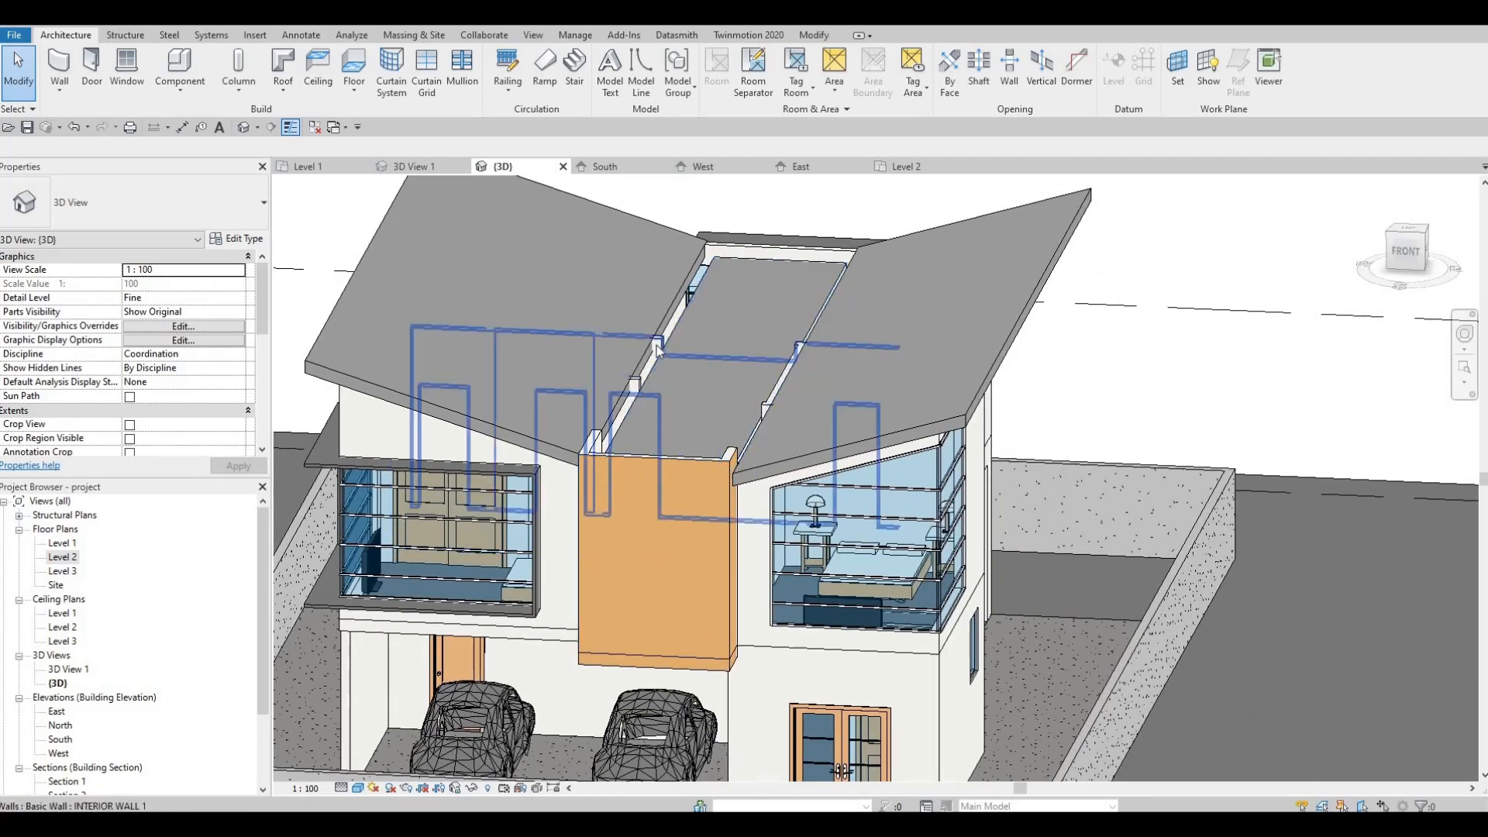
key("ctrl+z")
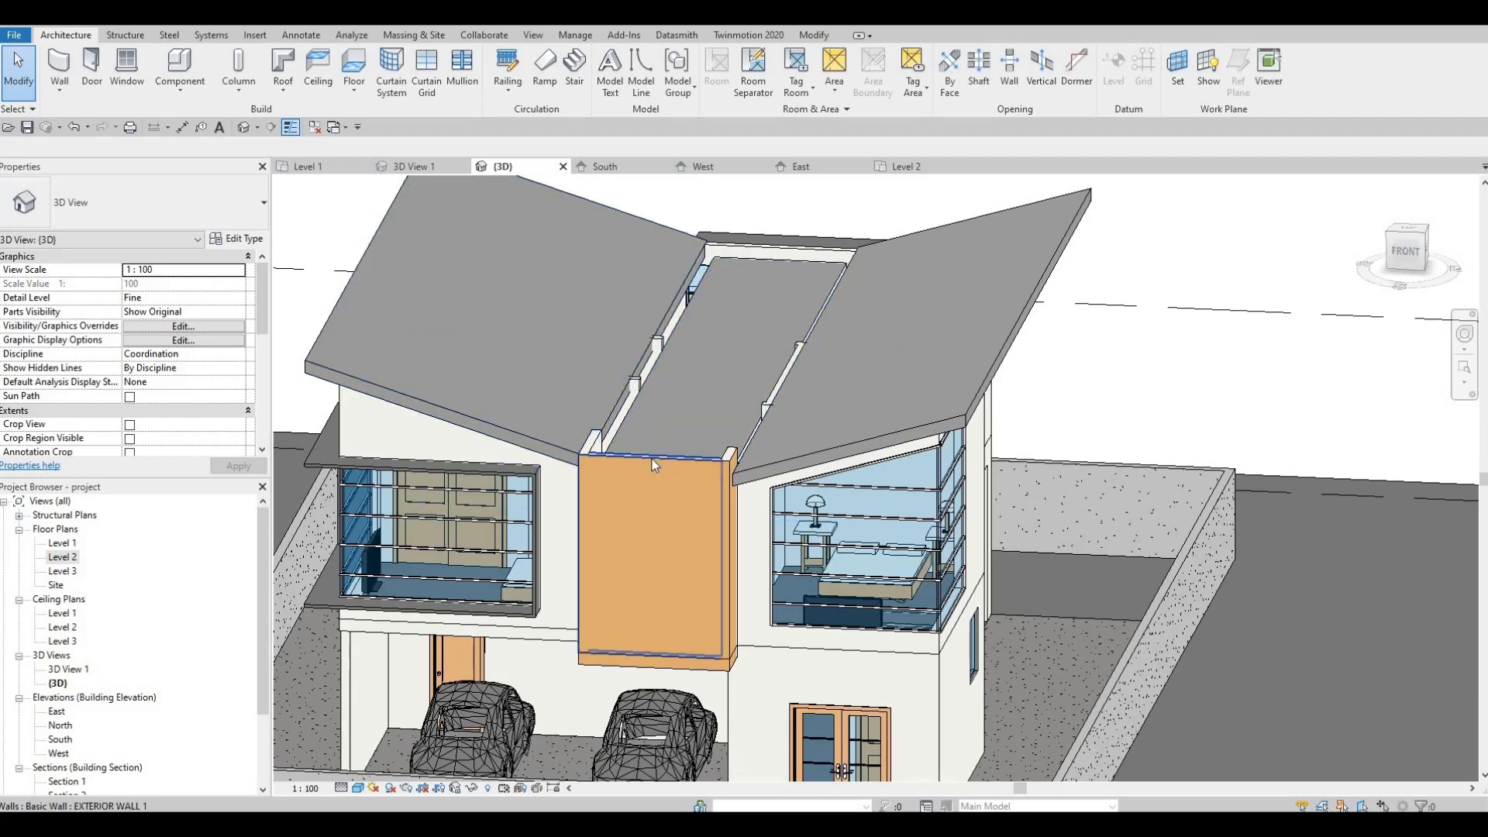
double_click(653, 459)
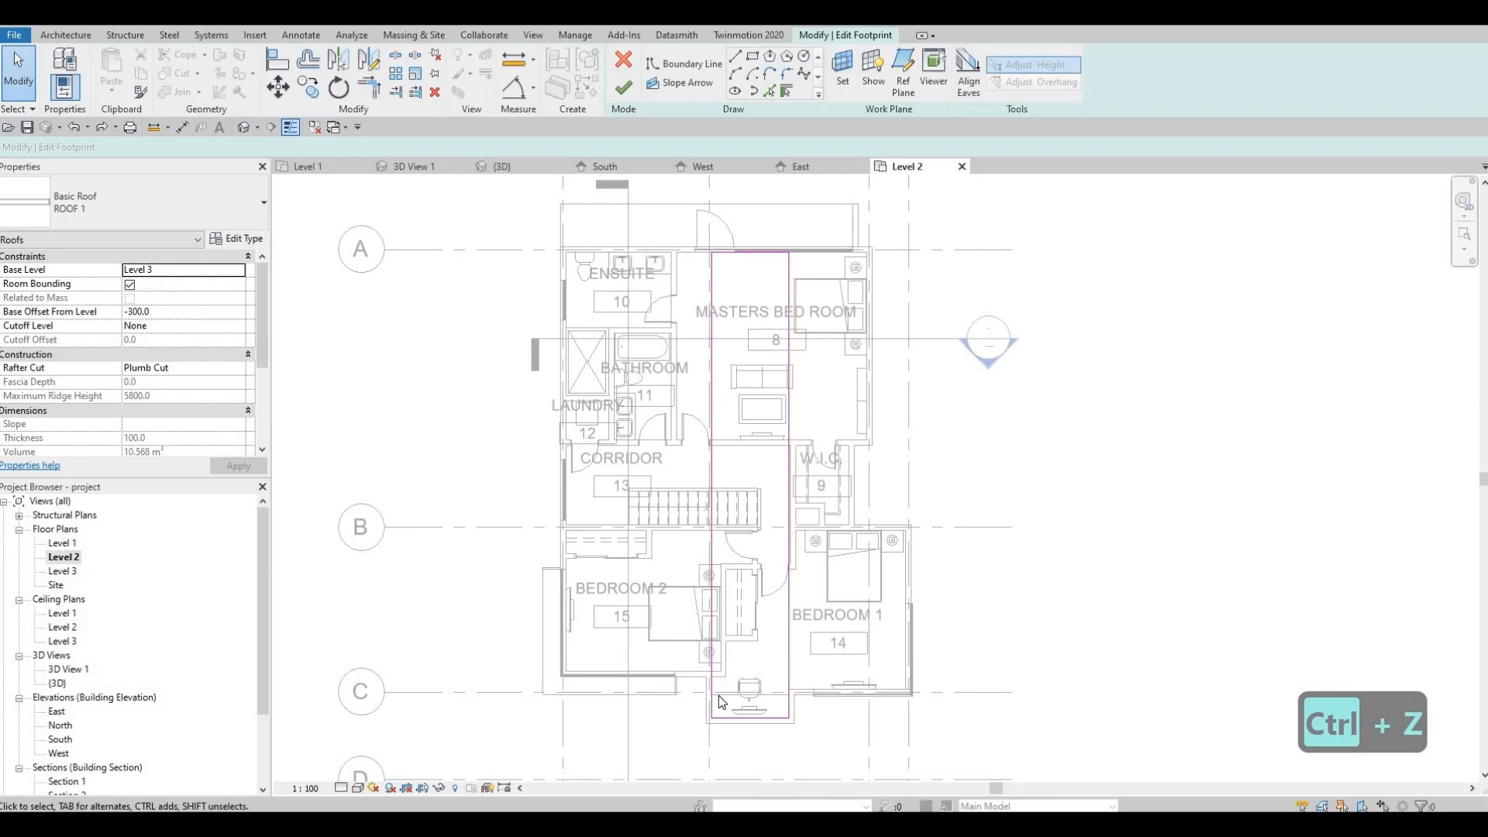
Align the west and east footprint lines with the outer wall faces of the south projection and finish the roof.
scroll(721, 687, "up", 2)
key("a")
key("l")
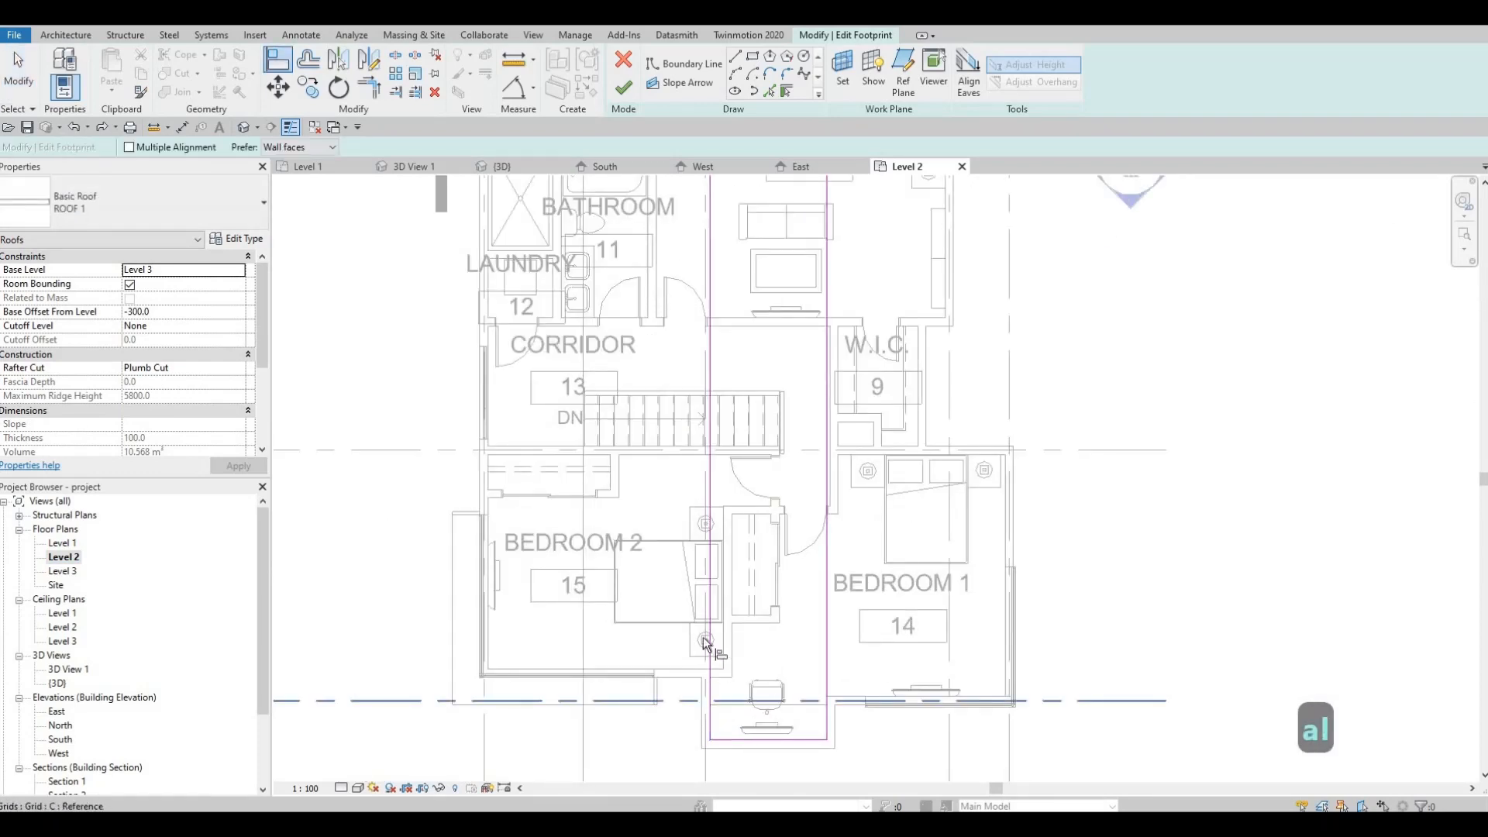
left_click(705, 636)
left_click(729, 671)
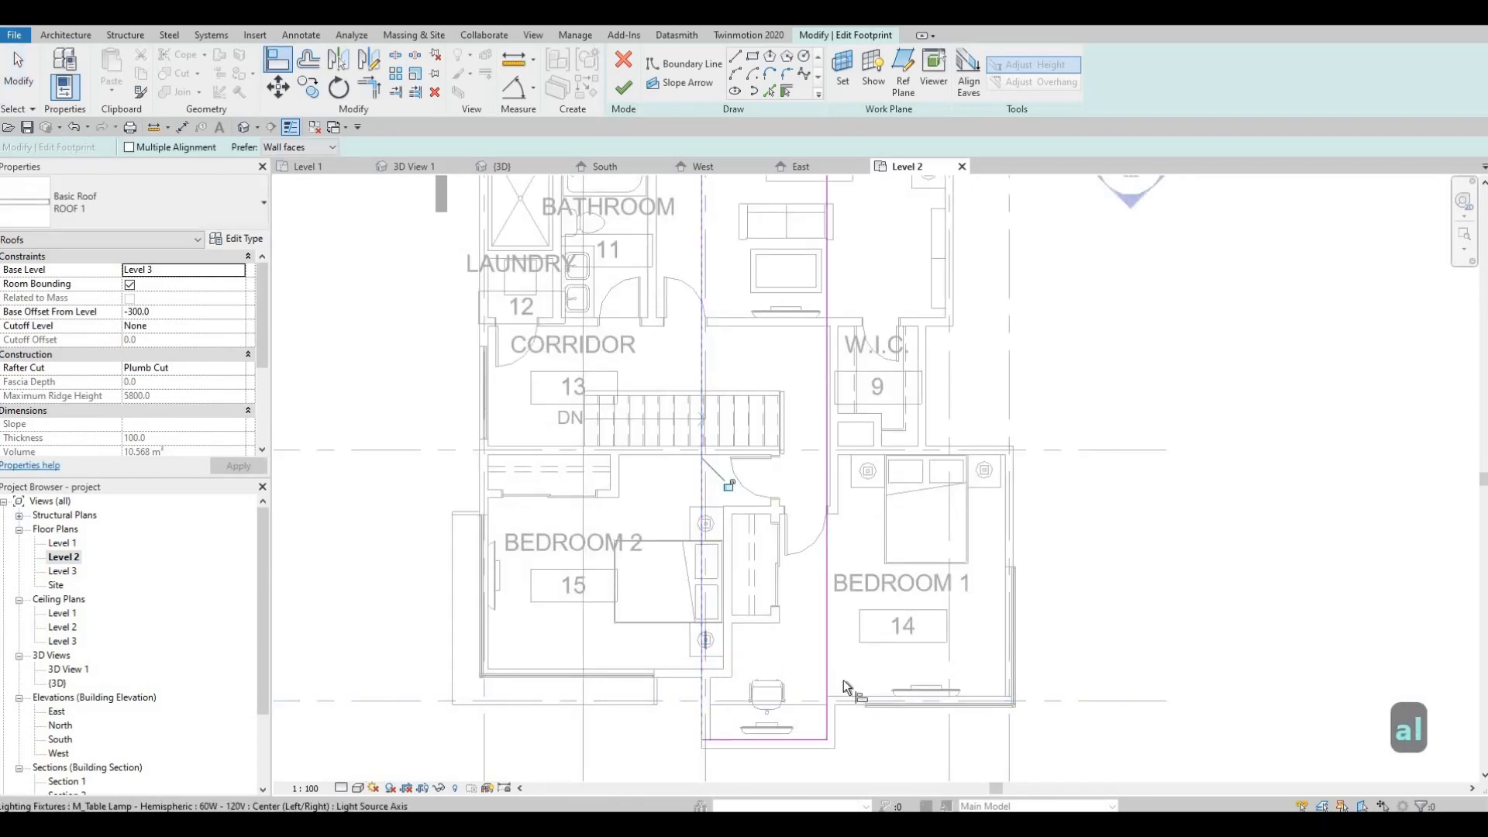
left_click(834, 723)
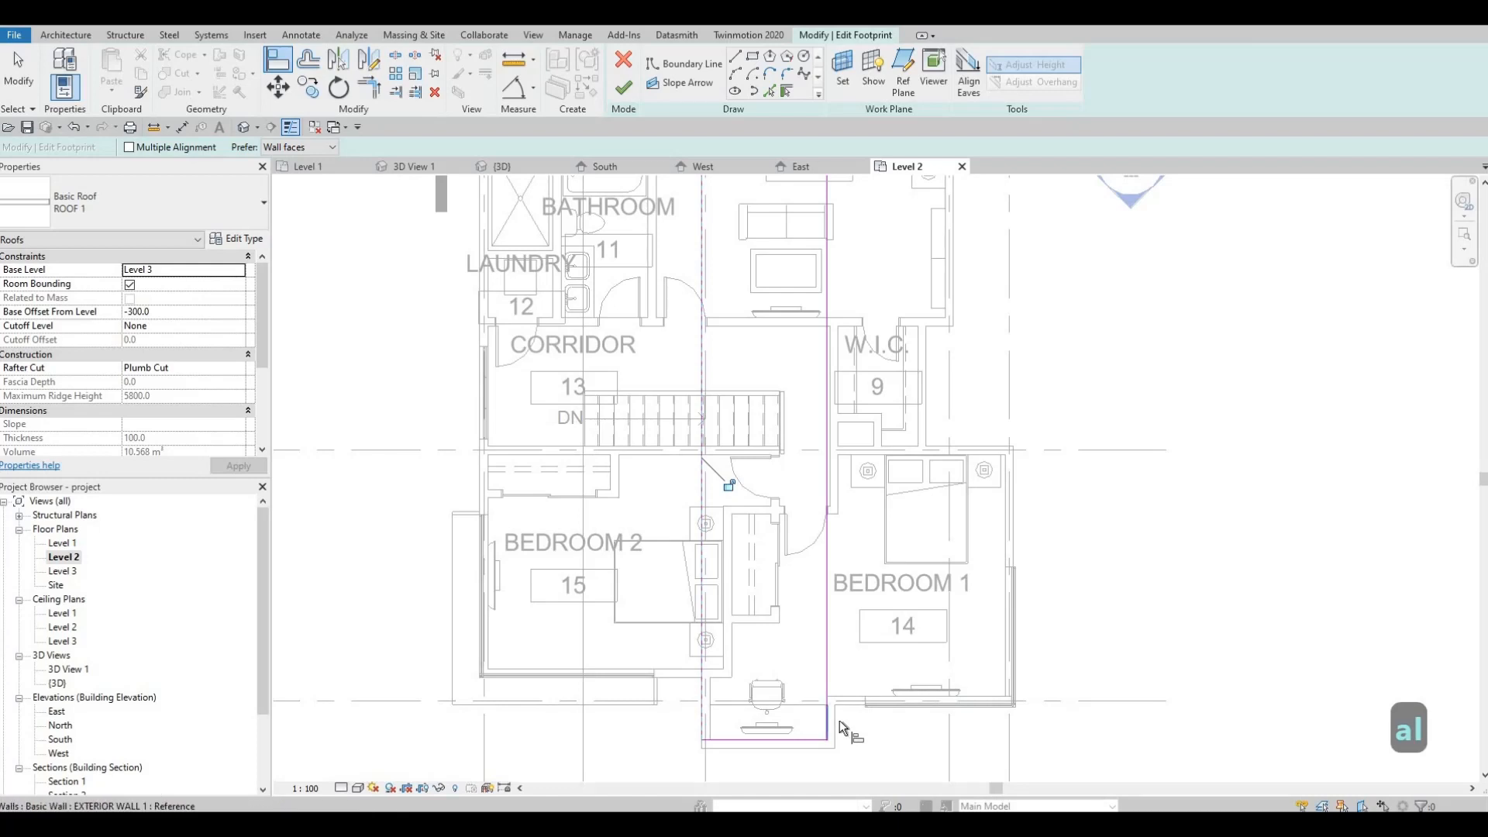
left_click(820, 566)
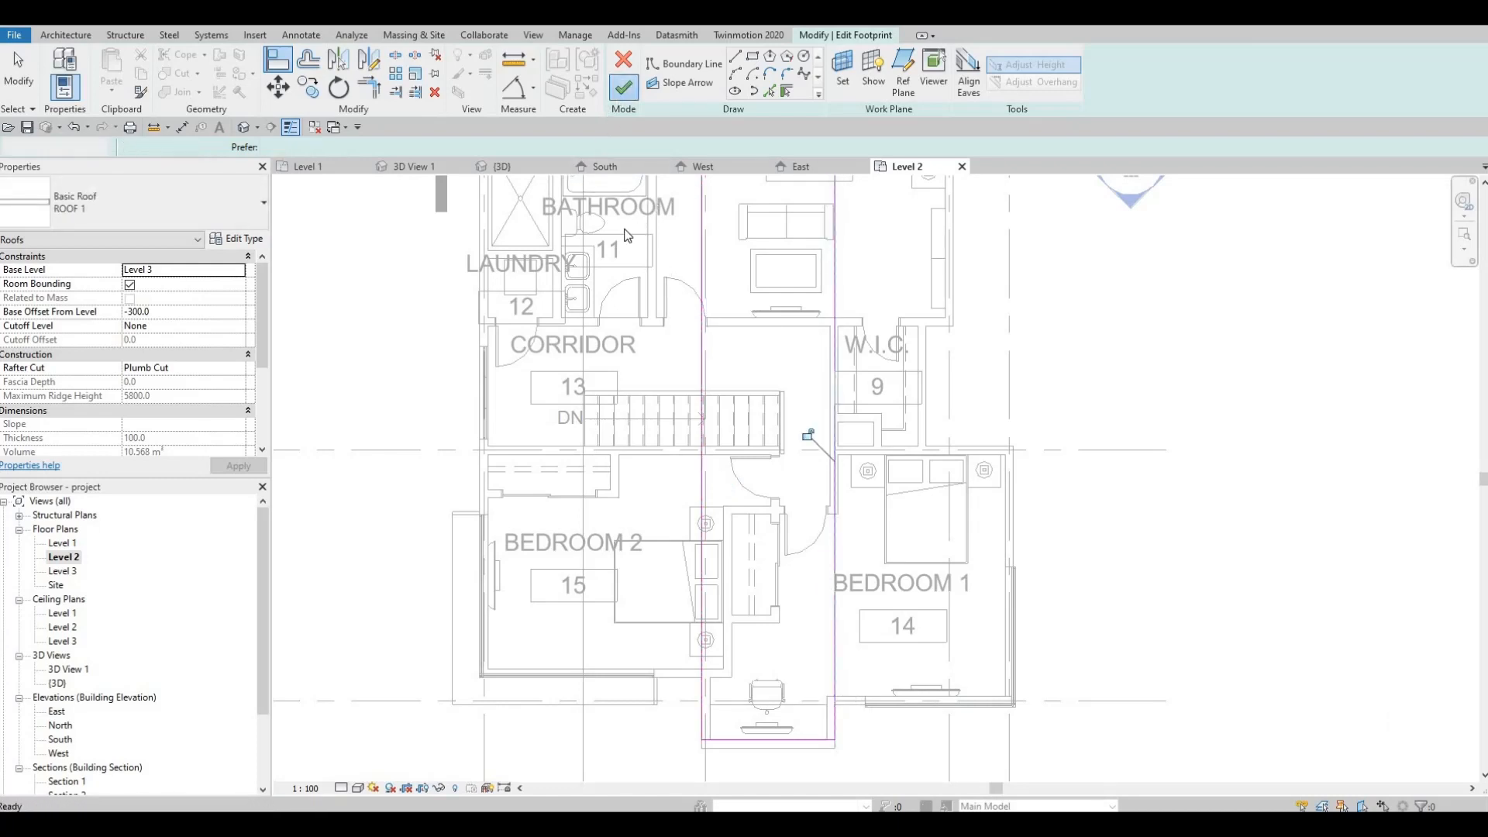
left_click(623, 87)
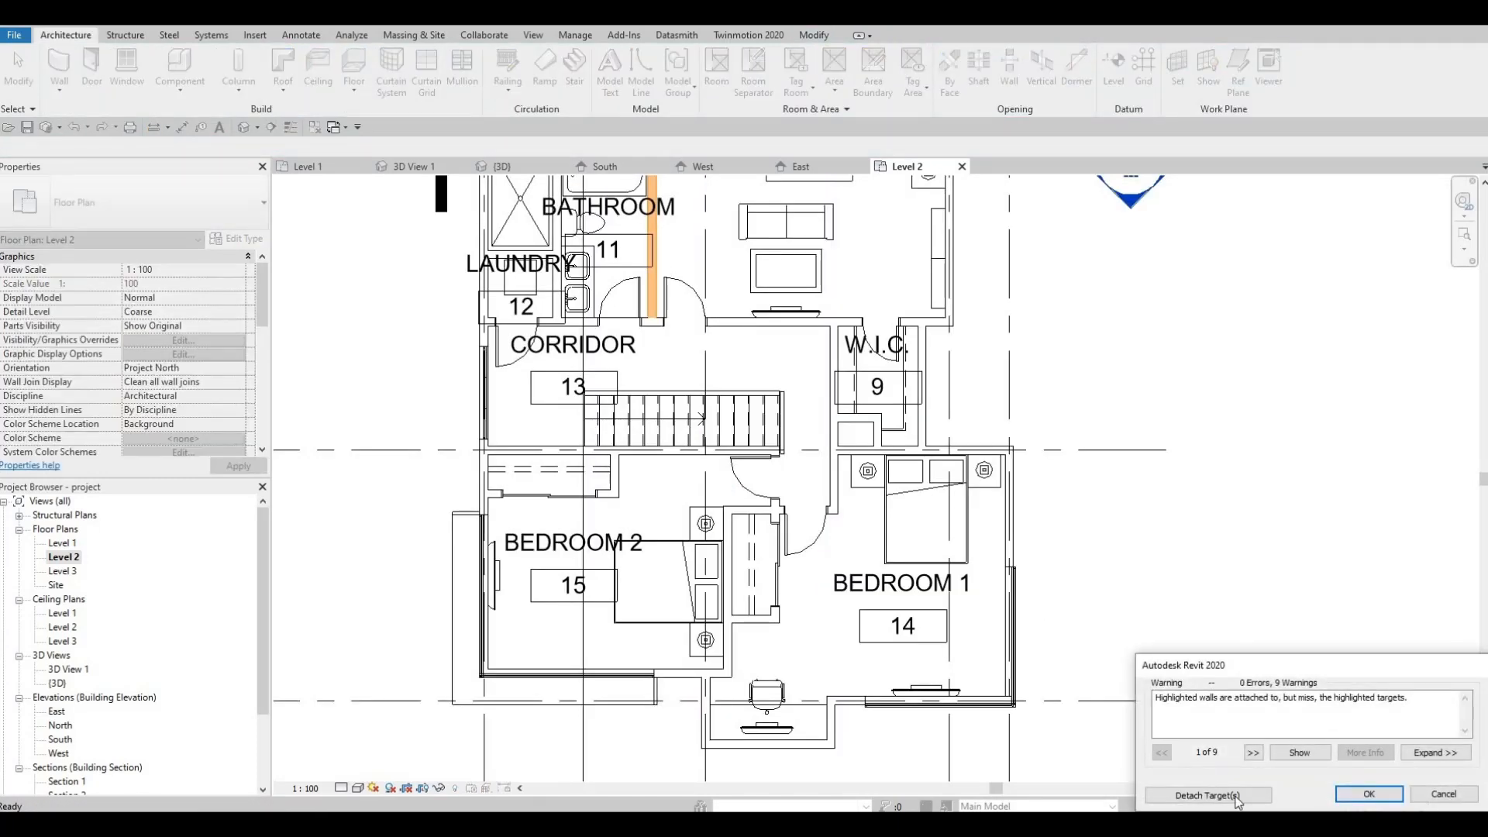
key("Return")
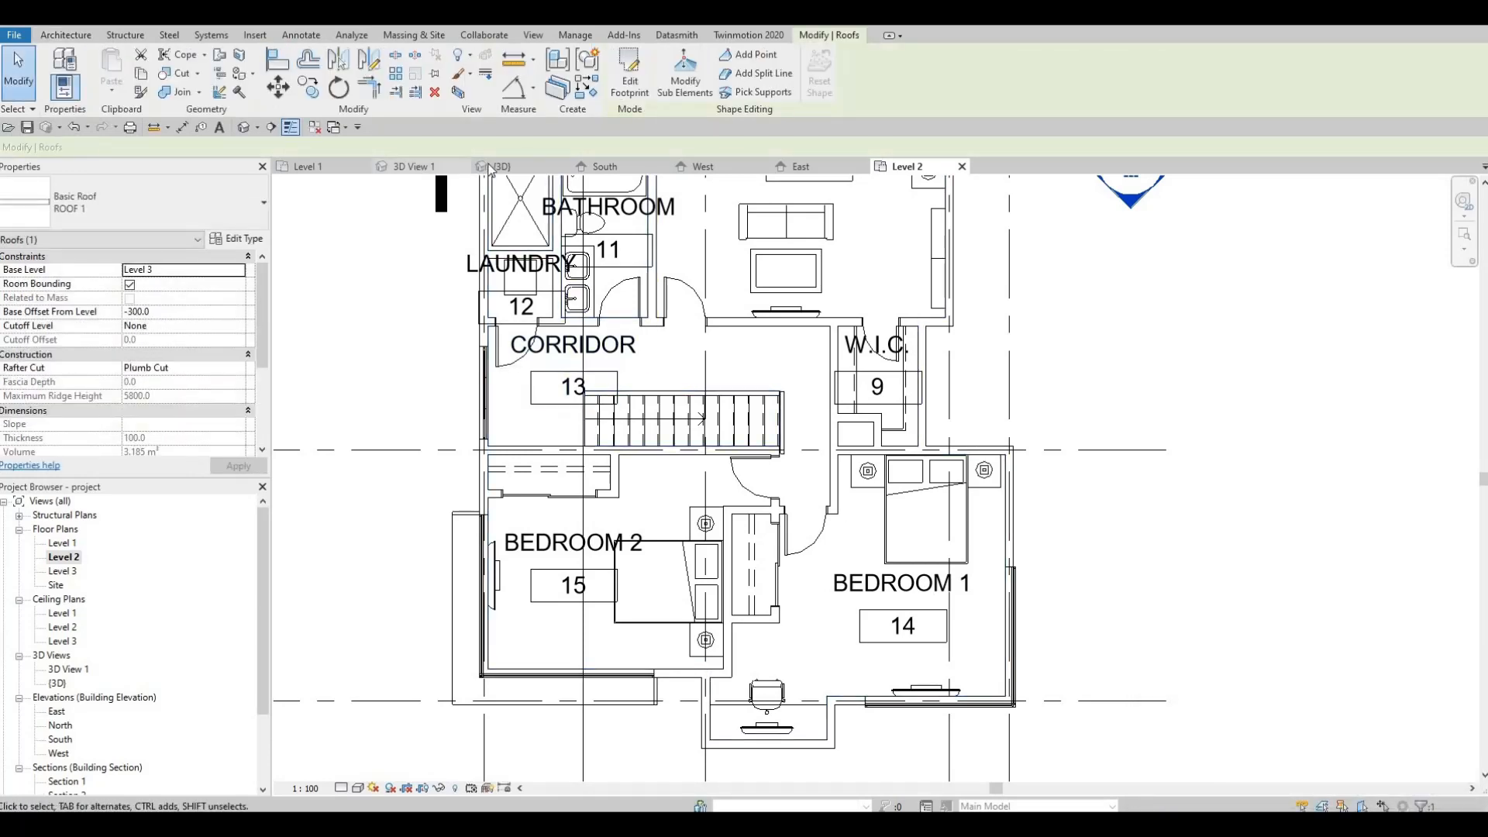
Try to attach the top of the interior wall protruding beside the sloped roof to flat ROOF 1 in the 3D view.
left_click(503, 166)
key("Escape")
key("Escape")
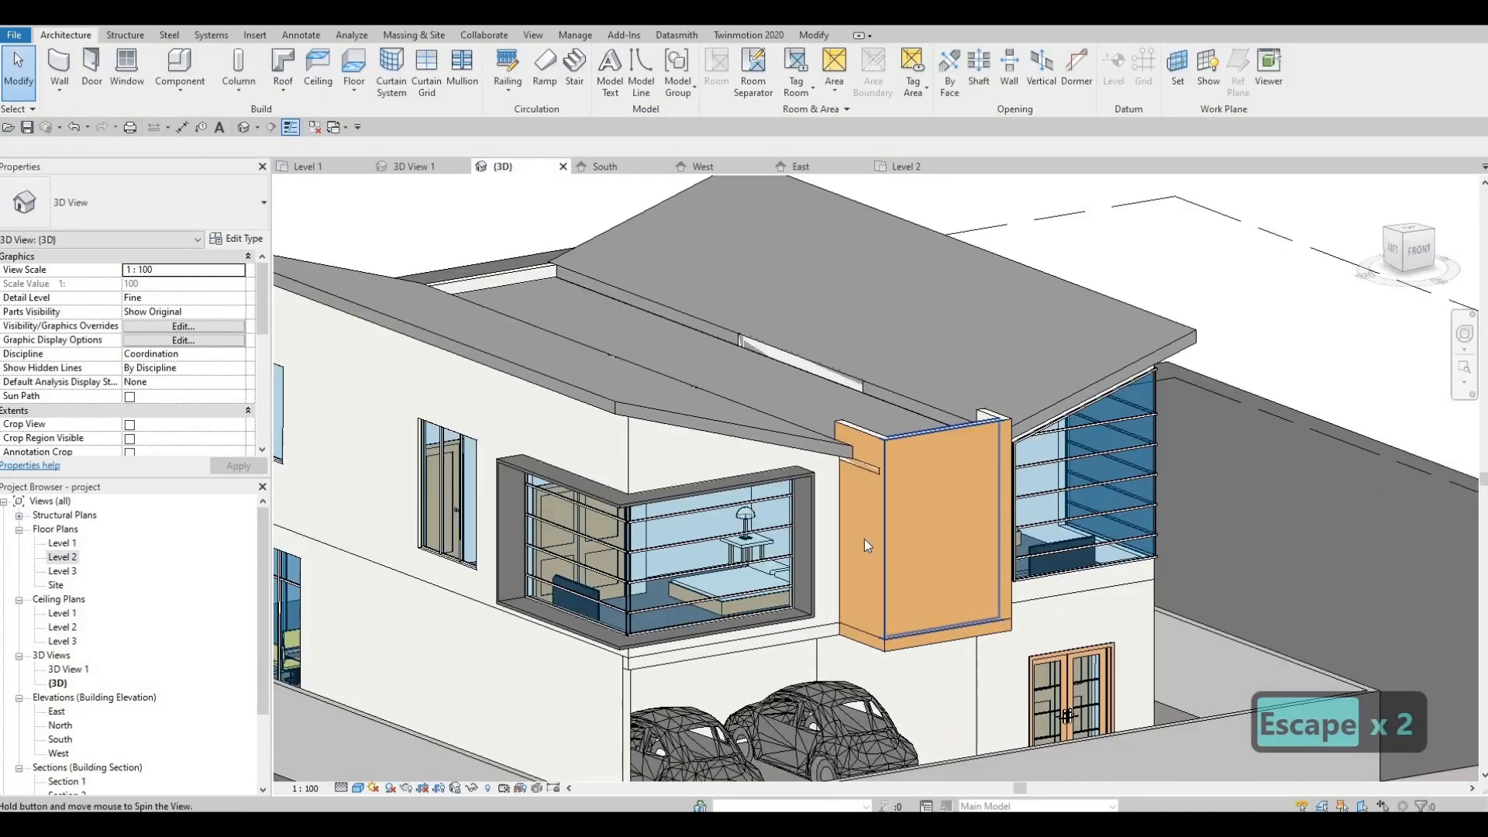
middle_click_drag(863, 537, 823, 362, "shift")
key("Escape")
key("Tab")
left_click(823, 361)
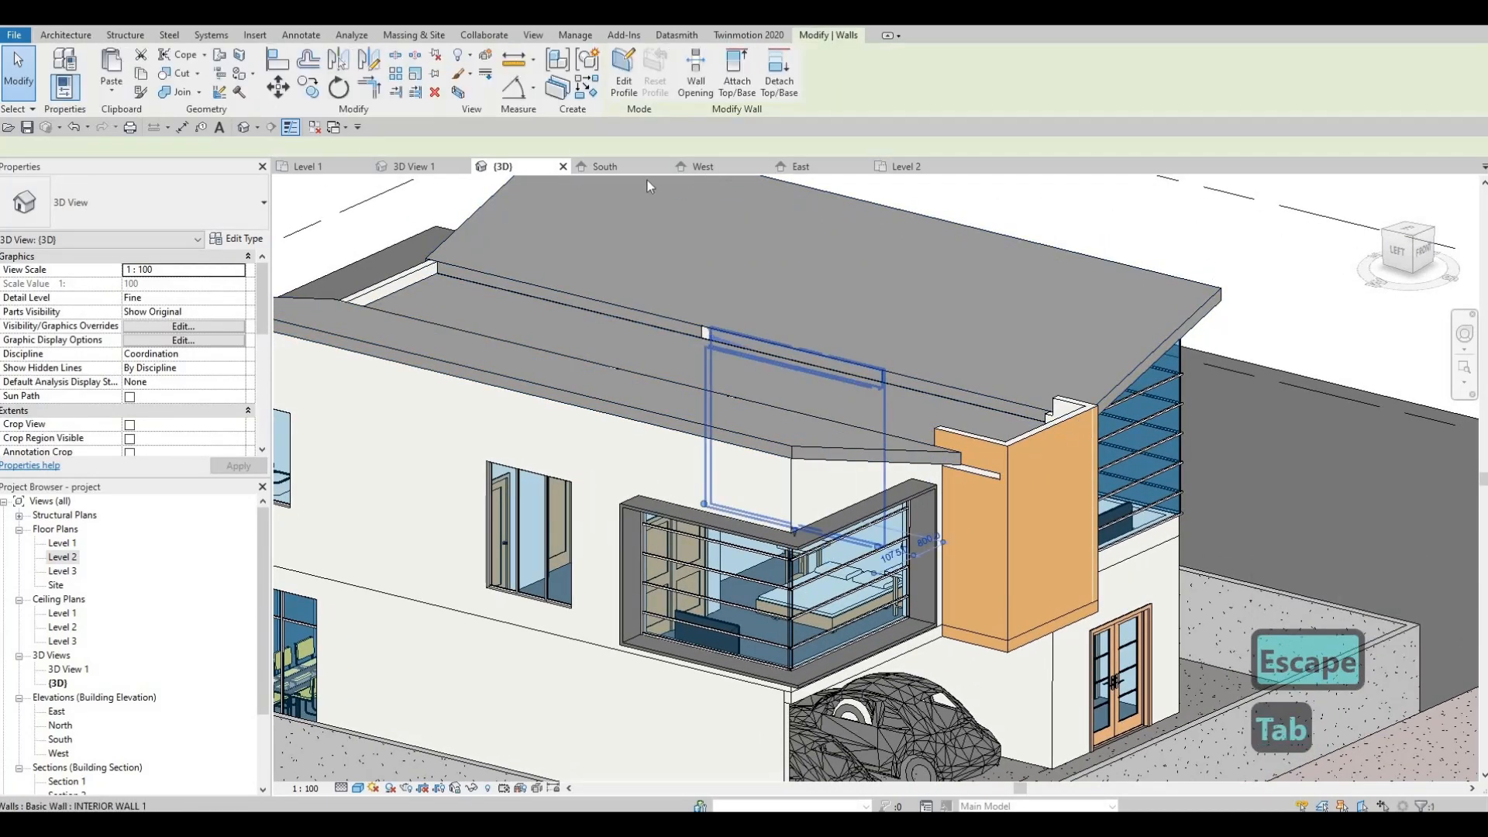
left_click(737, 70)
left_click(768, 383)
key("Escape")
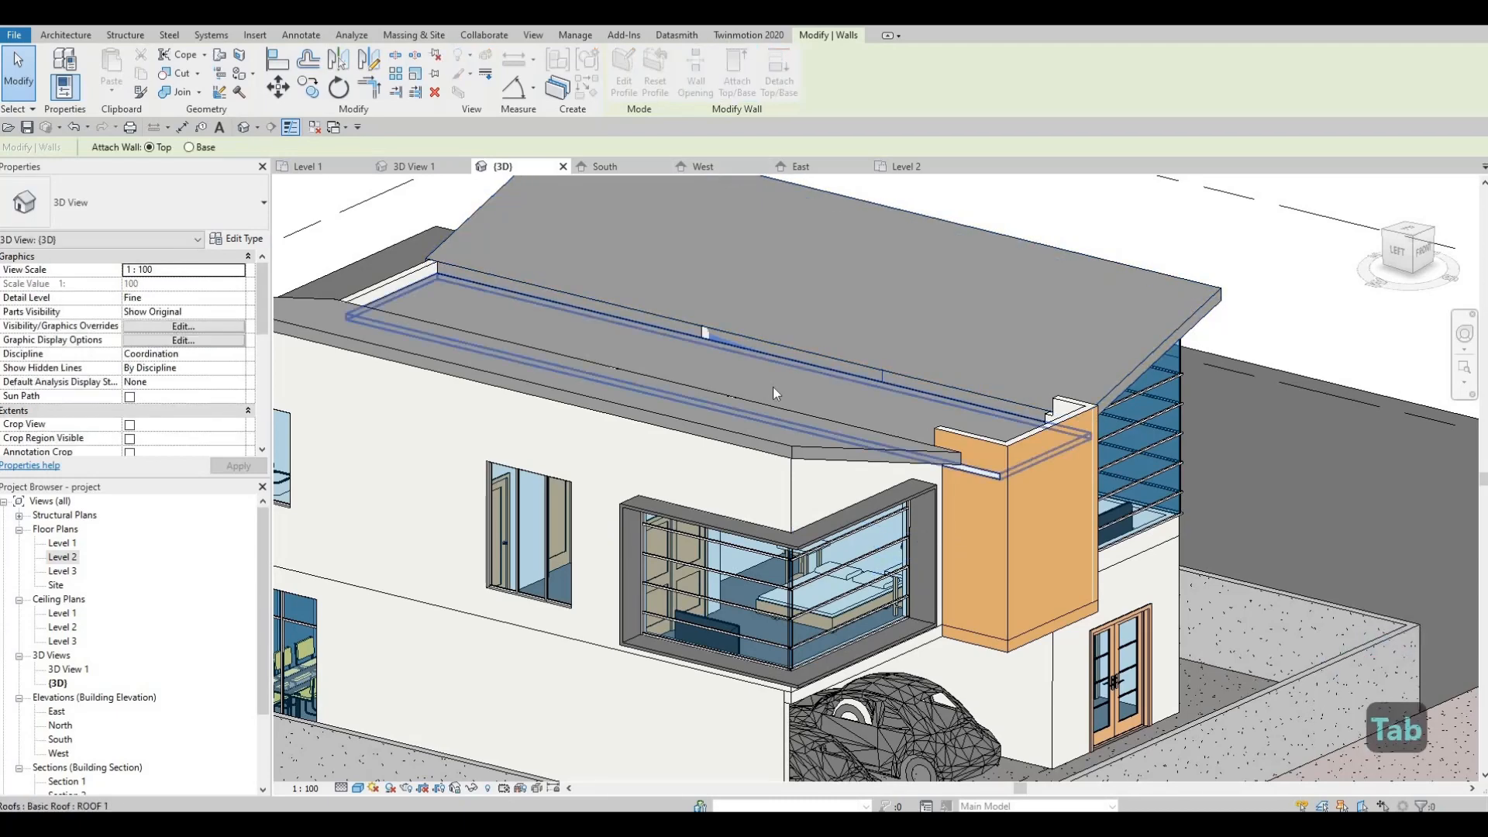
key("Escape")
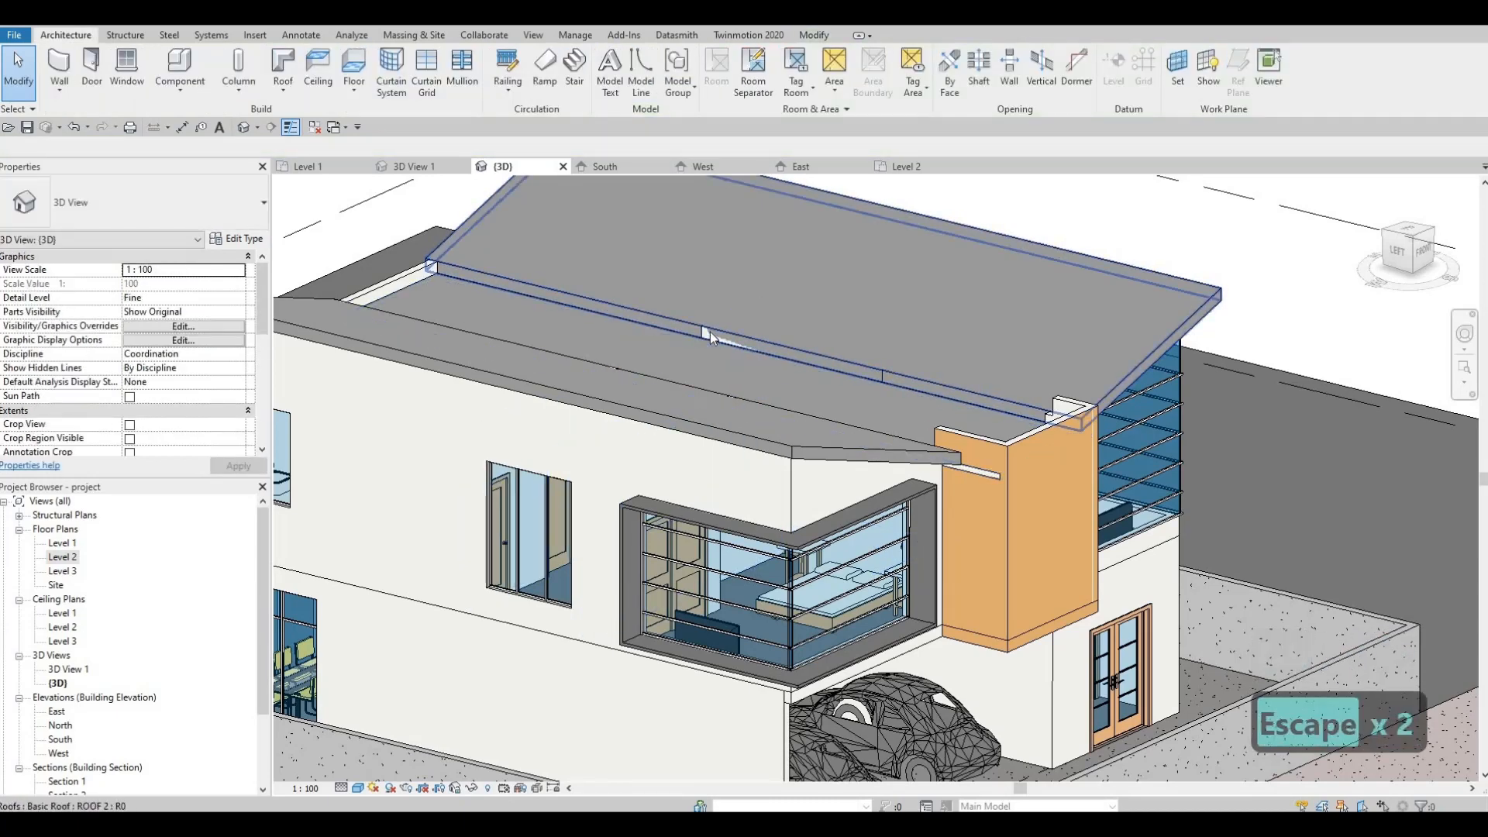
Examine from several angles how the protruding interior wall meets the flat roof and the adjoining sloped roof.
key("Tab")
left_click(761, 363)
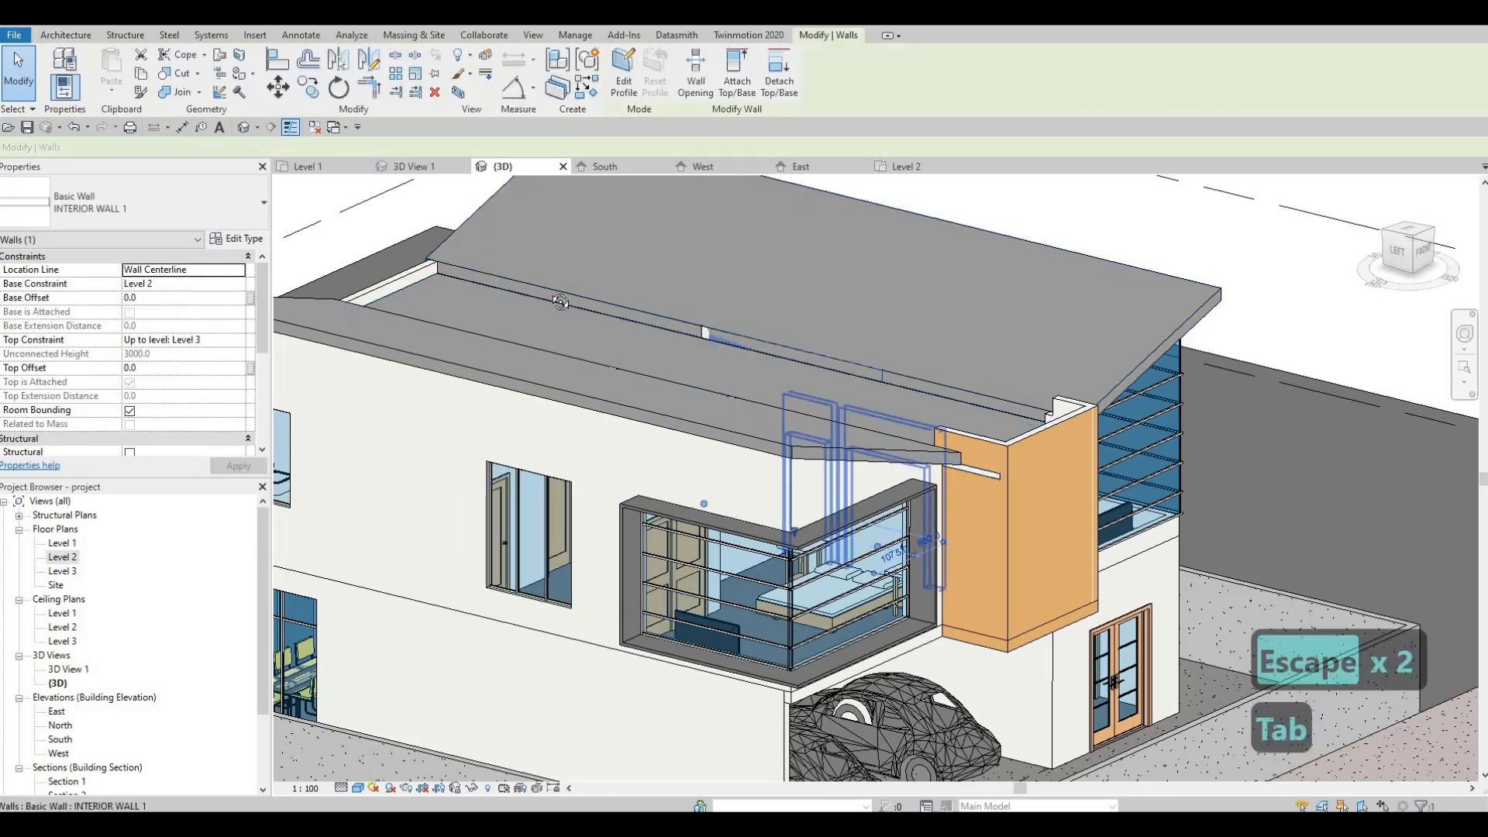
key("Escape")
middle_click_drag(761, 362, 677, 290, "shift")
middle_click_drag(769, 359, 750, 348, "shift")
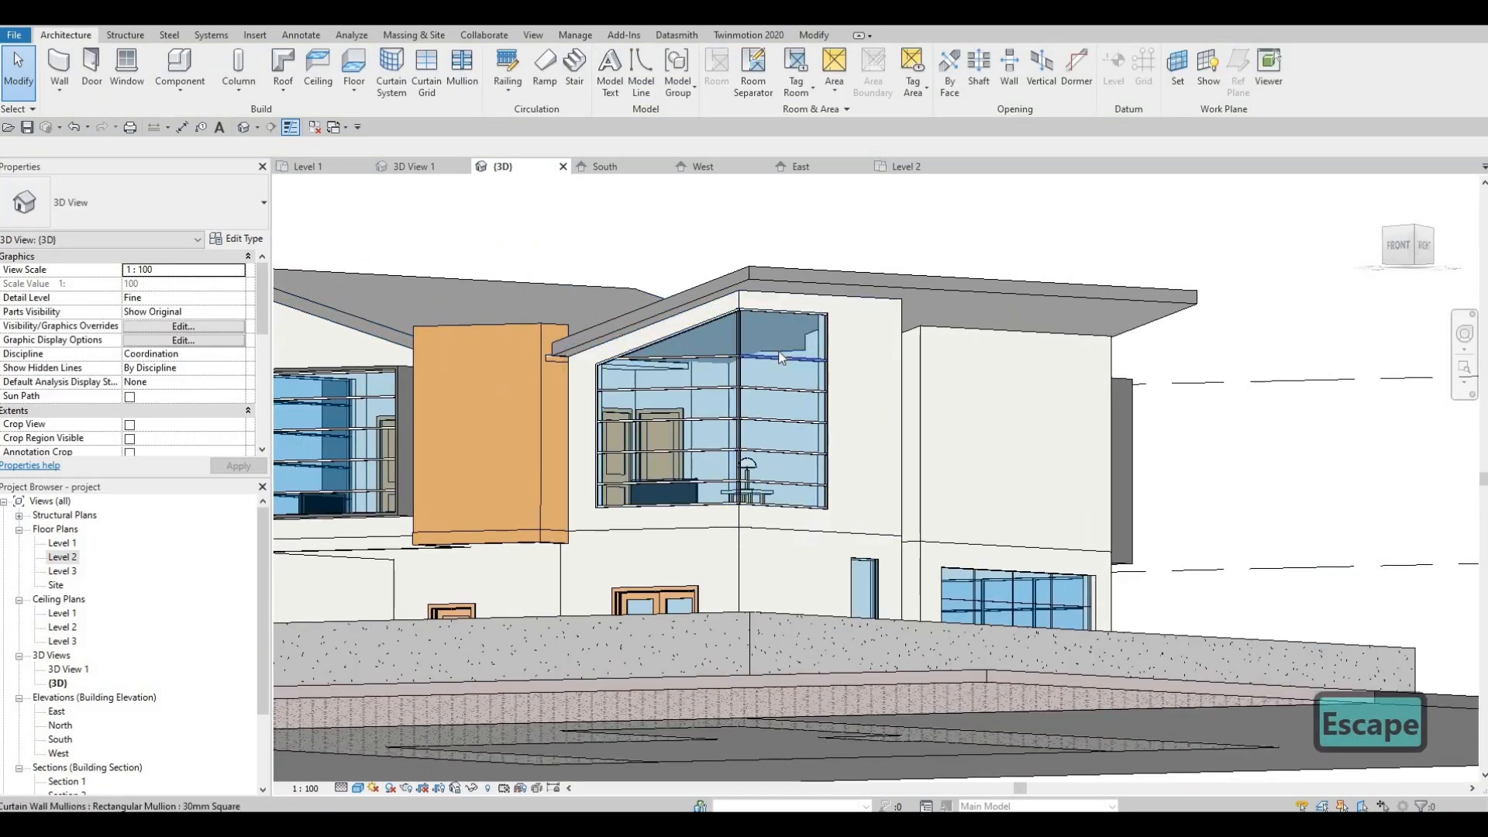
left_click(789, 392)
middle_click_drag(790, 392, 757, 385, "shift")
key("Escape")
left_click(756, 385)
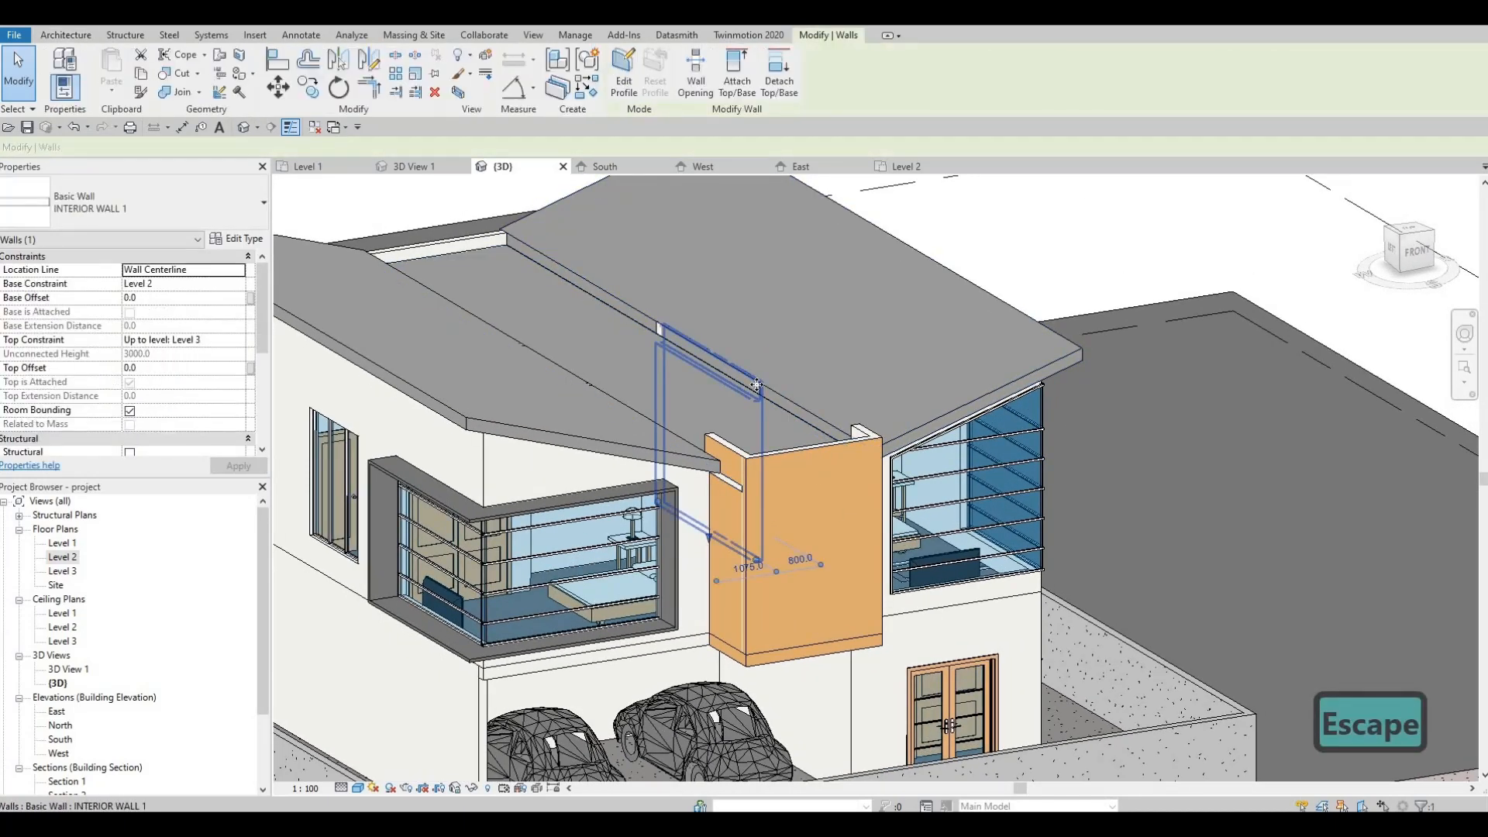
key("Escape")
key("Tab")
key("Escape")
key("Escape")
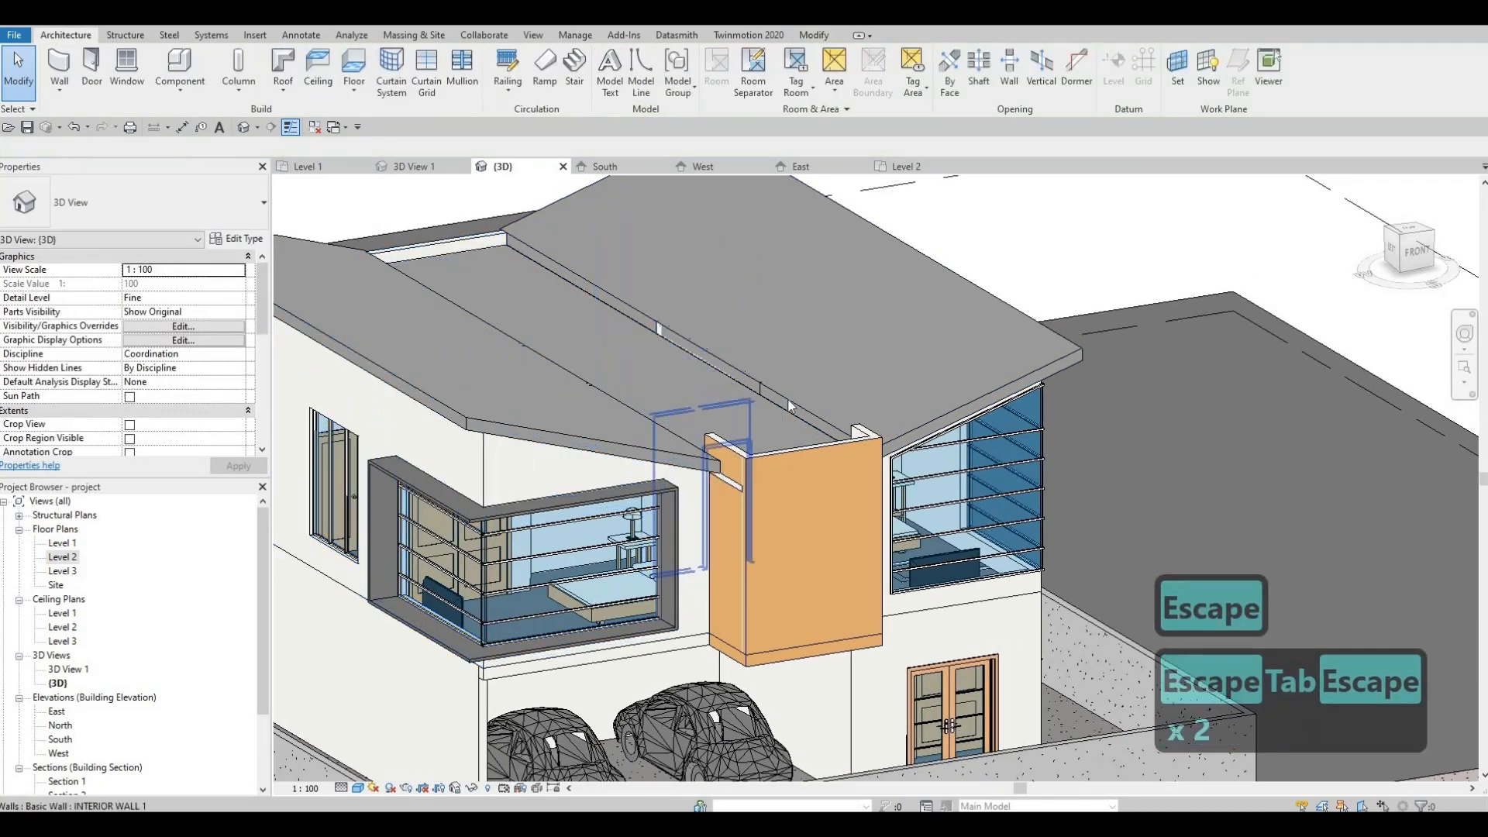
left_click(681, 359)
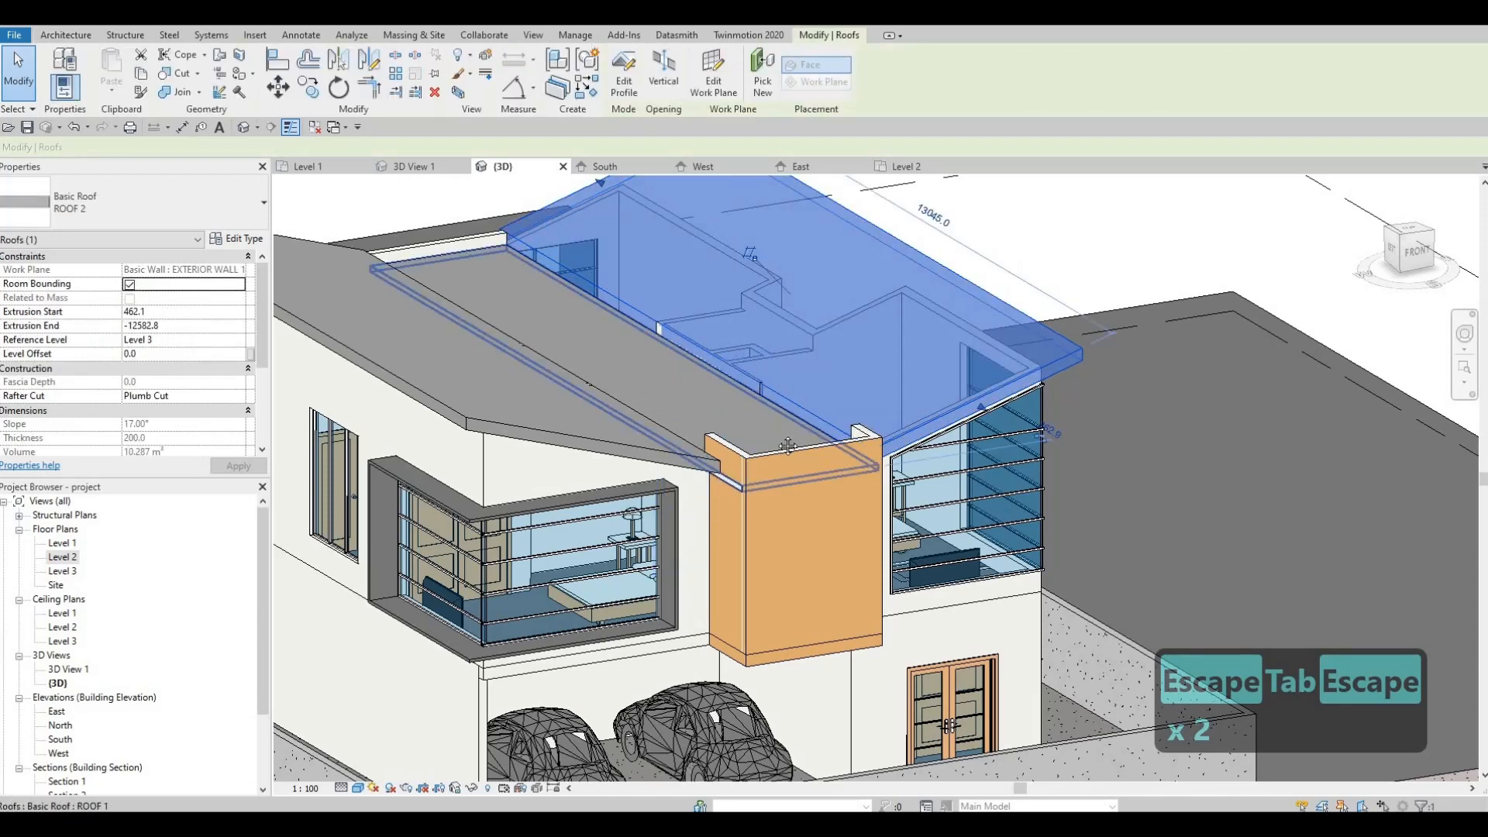
key("Escape")
key("Escape")
scroll(690, 361, "up", 3)
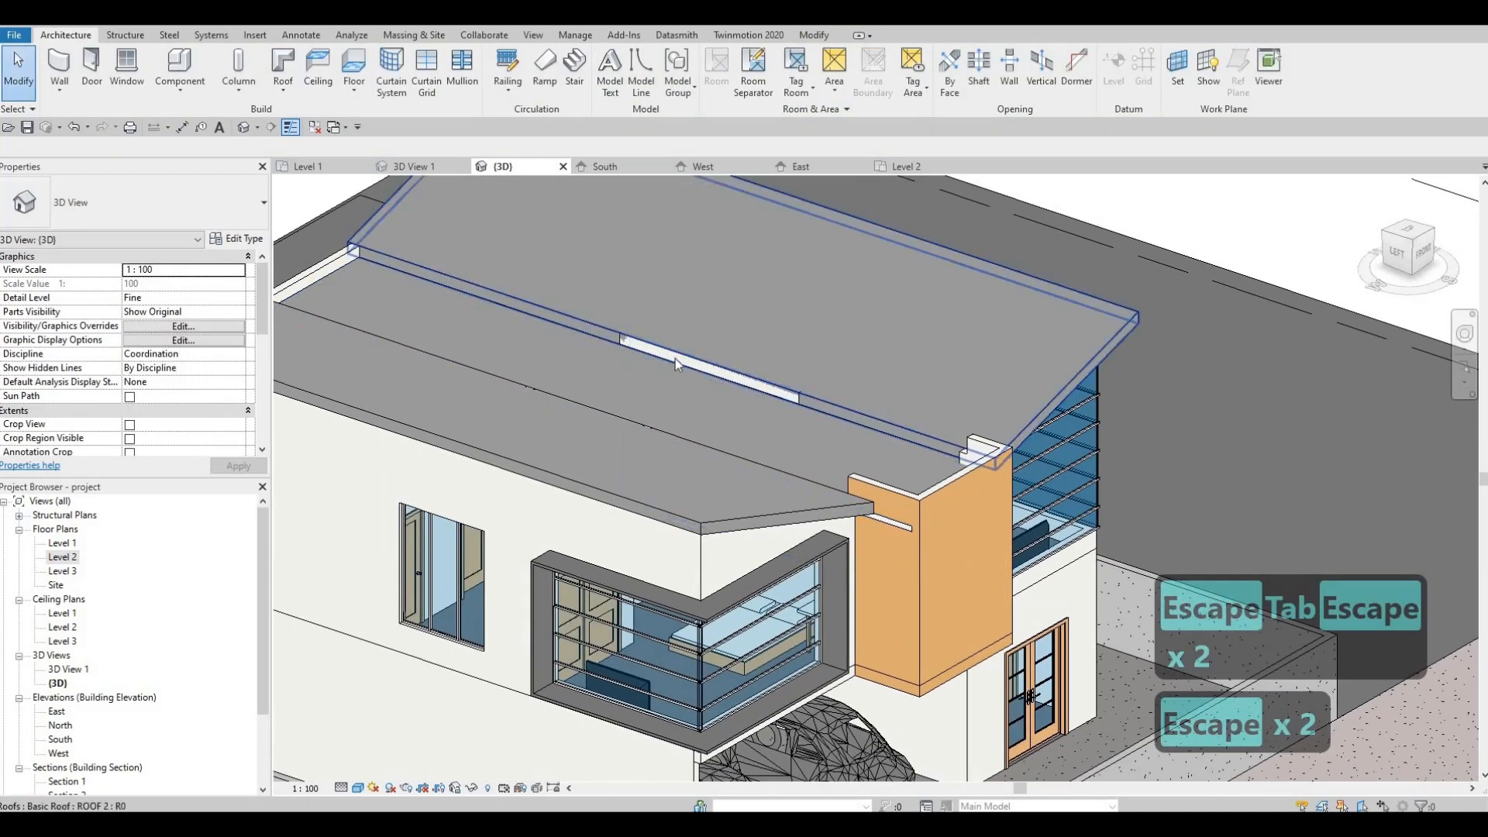
key("Tab")
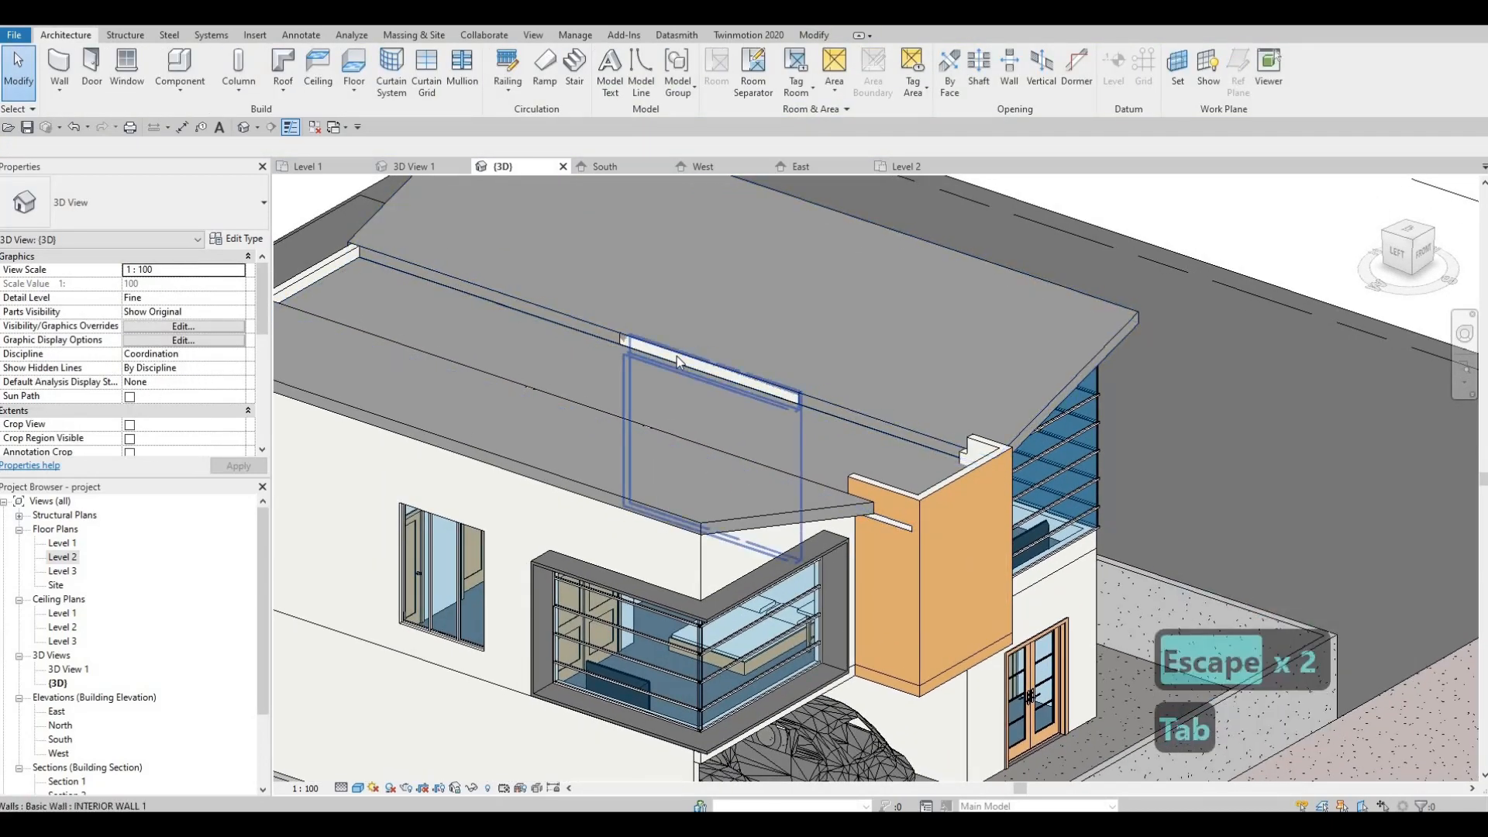
left_click(703, 399)
middle_click_drag(465, 333, 501, 291, "shift")
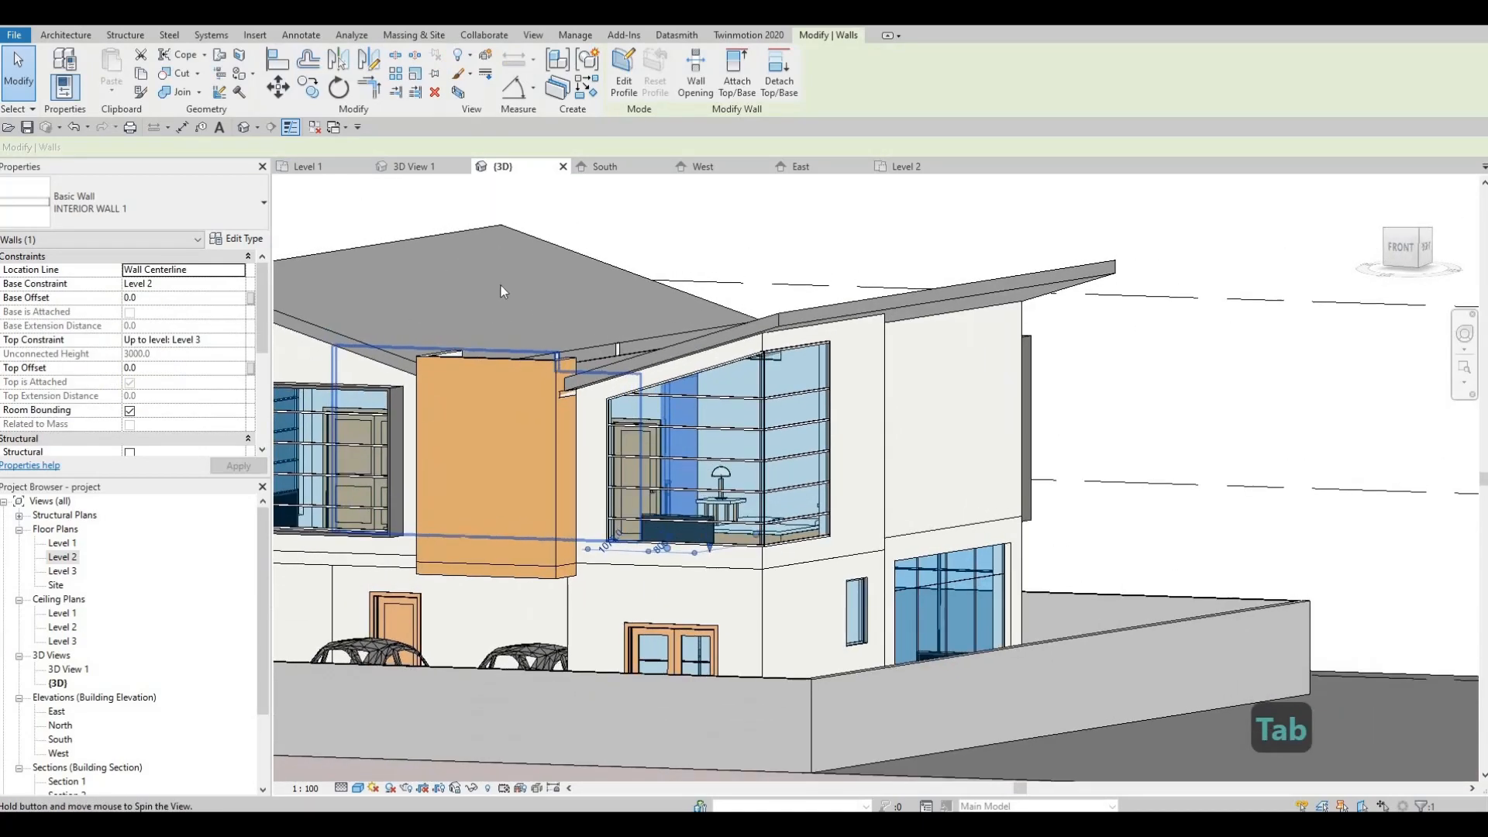
key("Escape")
key("Escape")
Change the type of the flat roof between the two sloped roofs to ROOF 2.
middle_click_drag(474, 537, 630, 388, "shift")
left_click(628, 391)
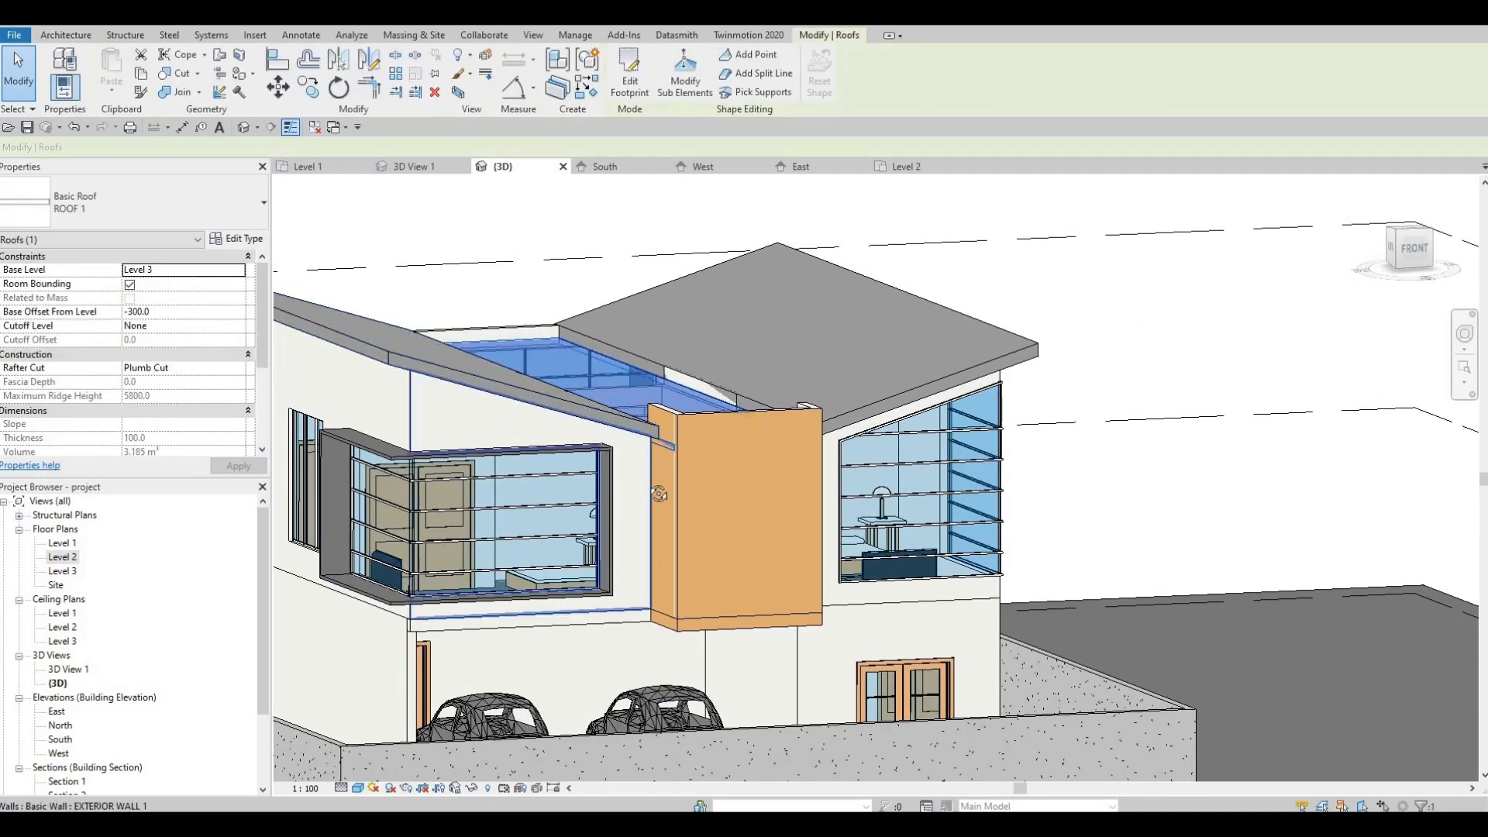
mouse_move(659, 494)
middle_mouse_down("shift")
mouse_move(718, 536)
mouse_move(685, 496)
middle_mouse_up("shift")
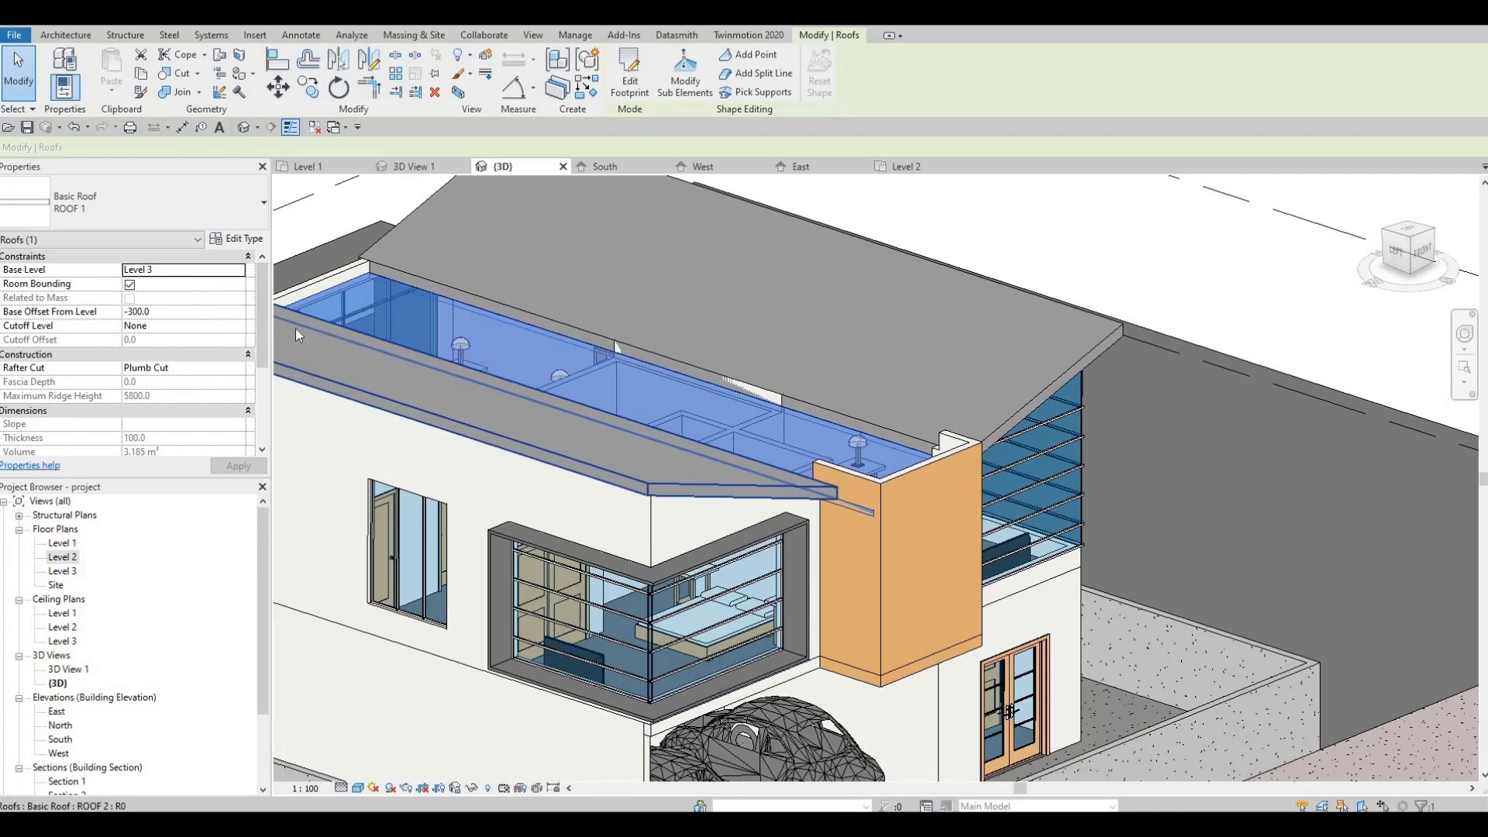
left_click(230, 221)
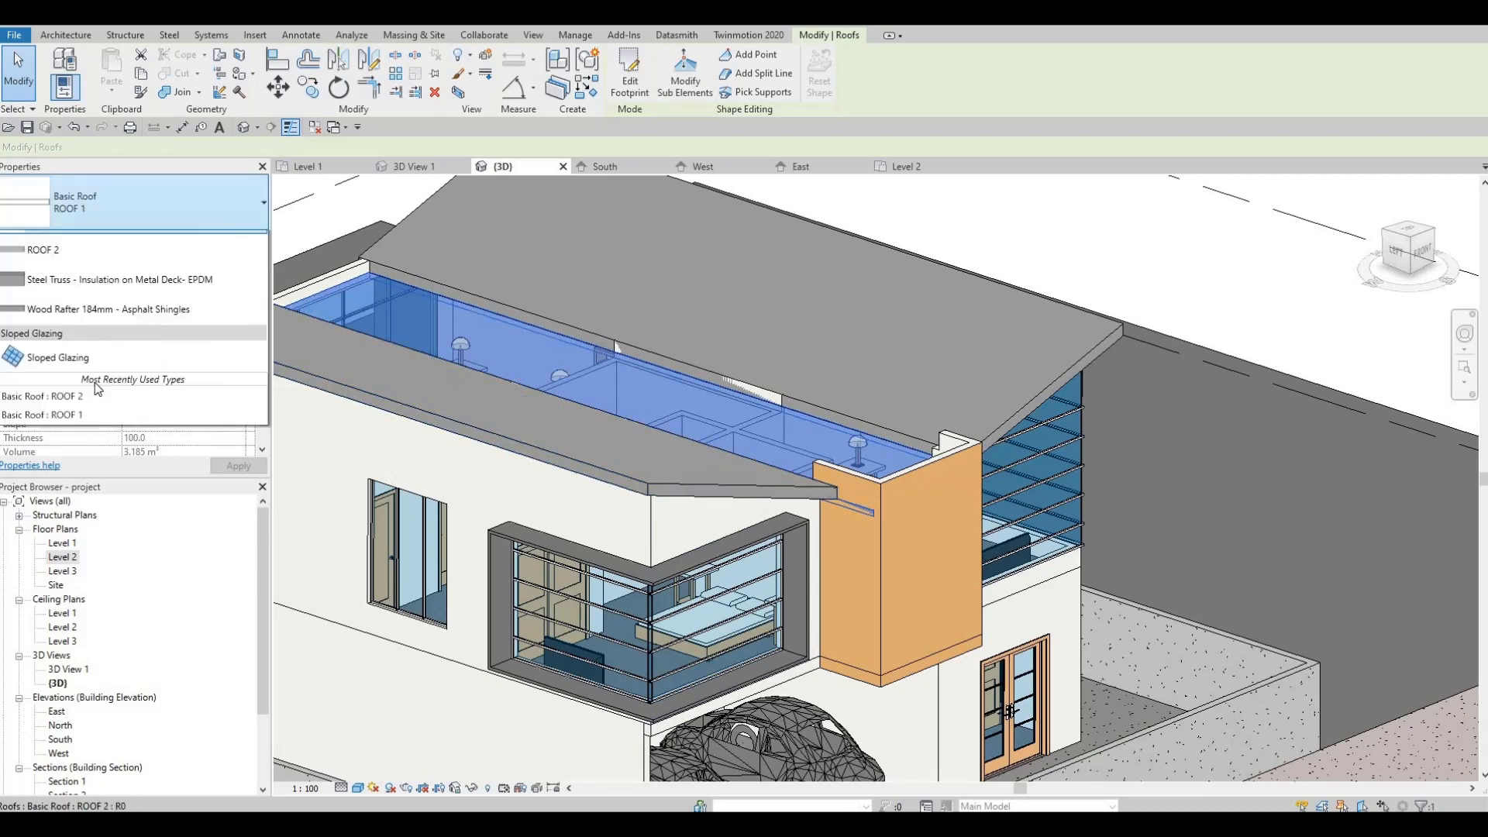
left_click(99, 431)
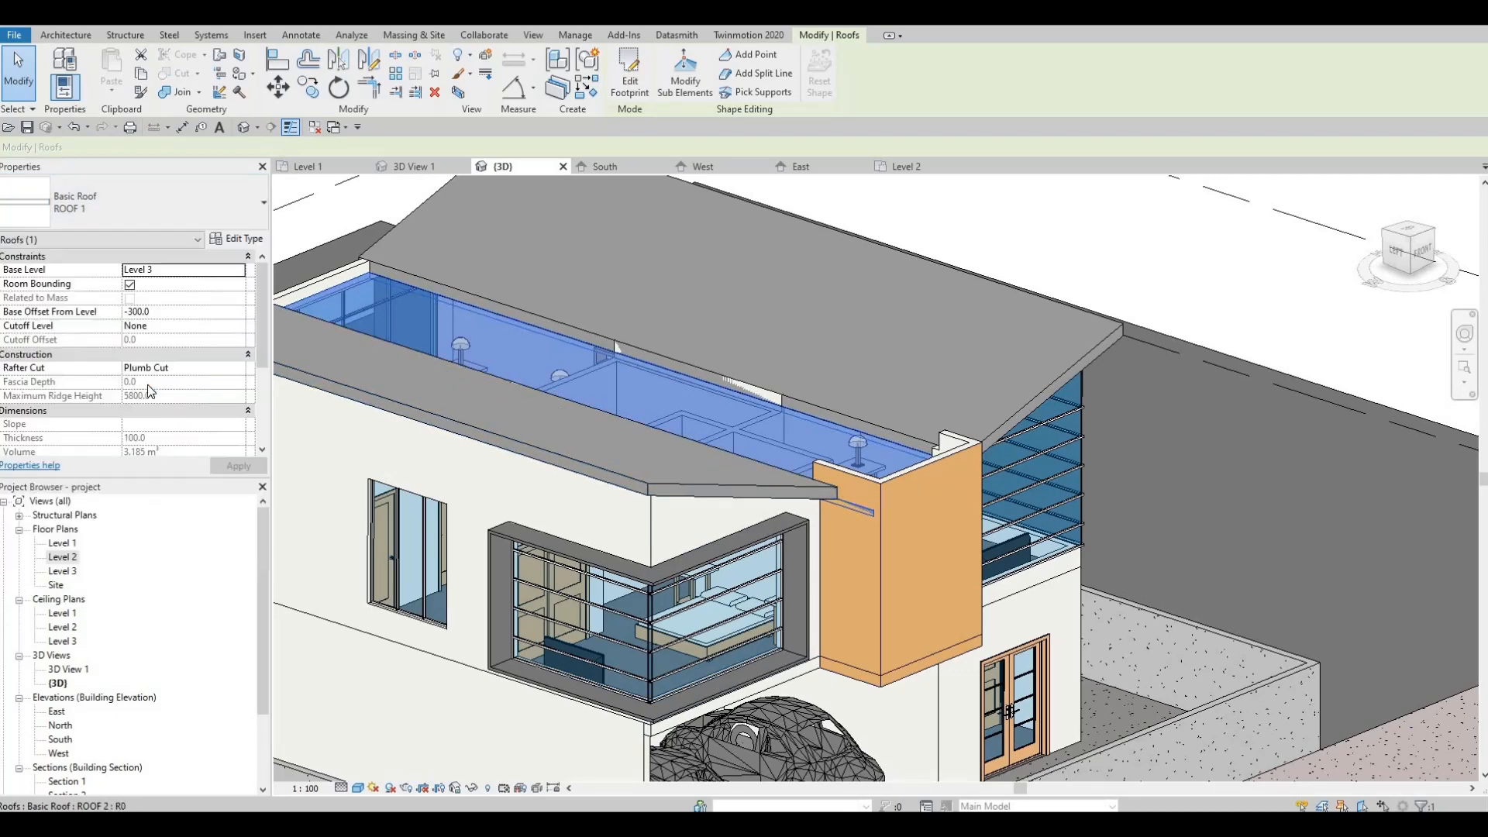
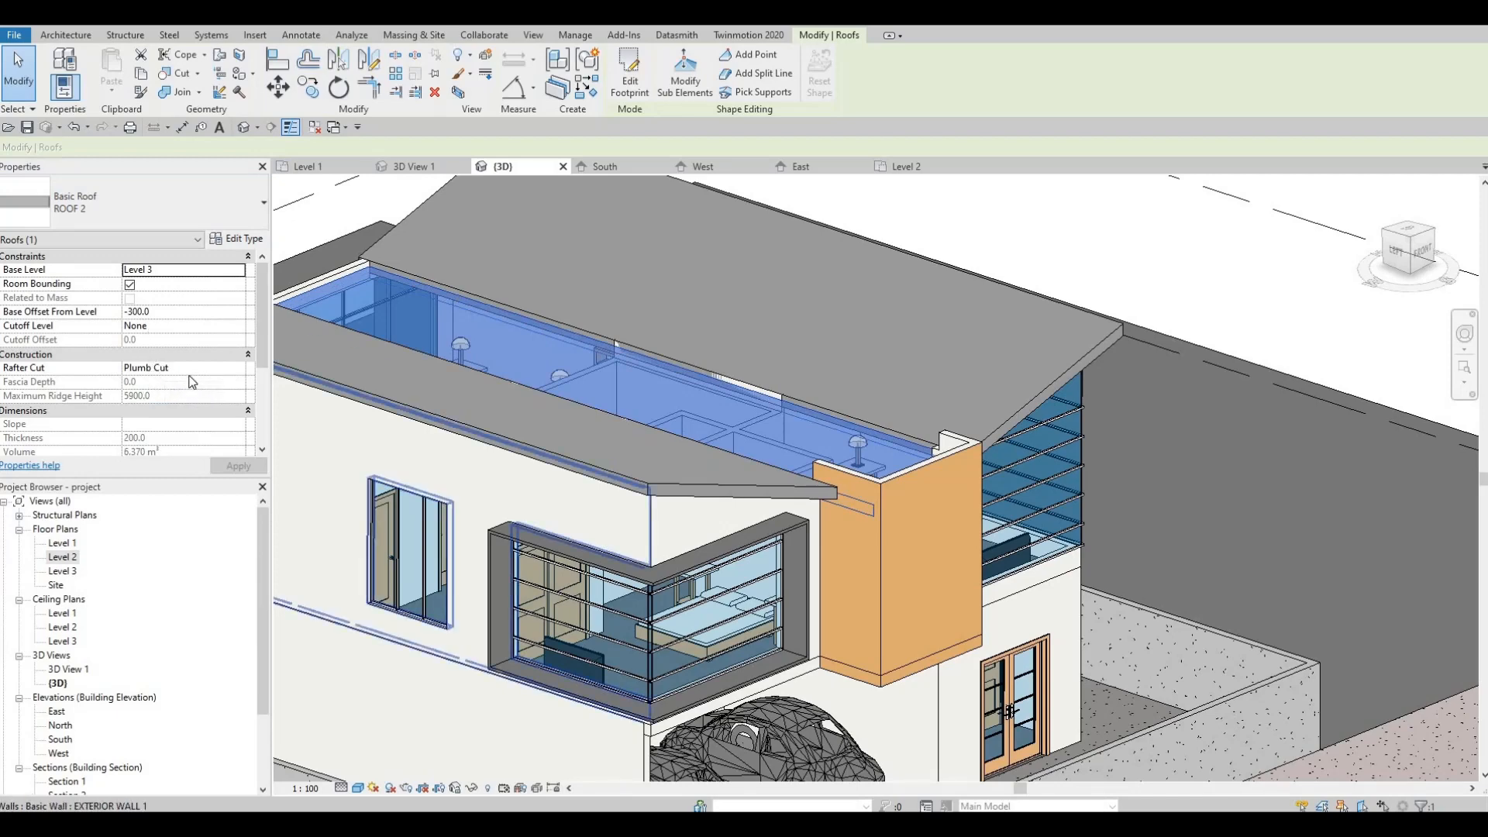
key("Escape")
key("Escape")
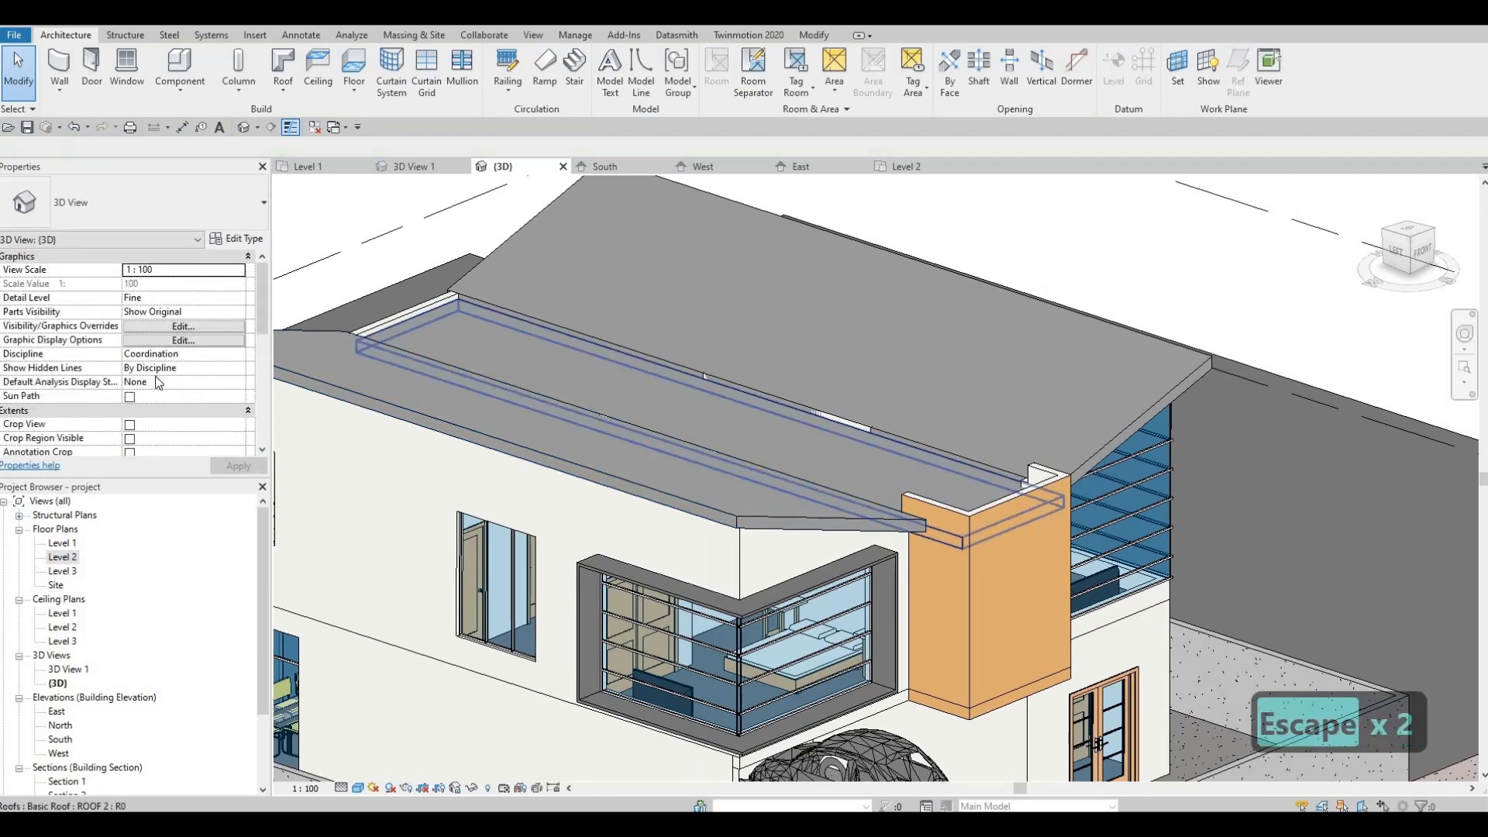
Set the flat roof's base offset from Level 3 to -200.
left_click(583, 378)
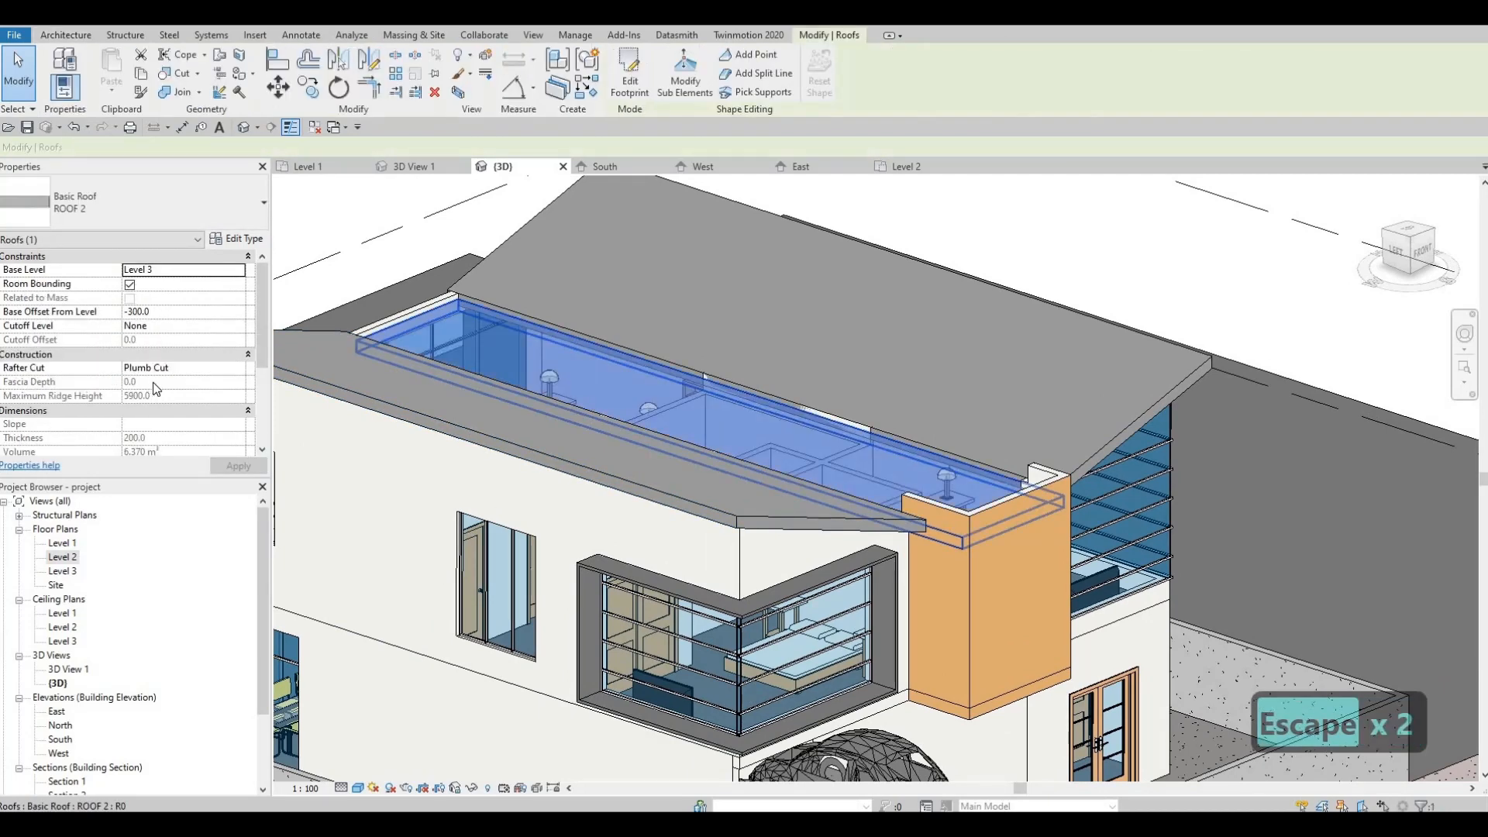
left_click(162, 311)
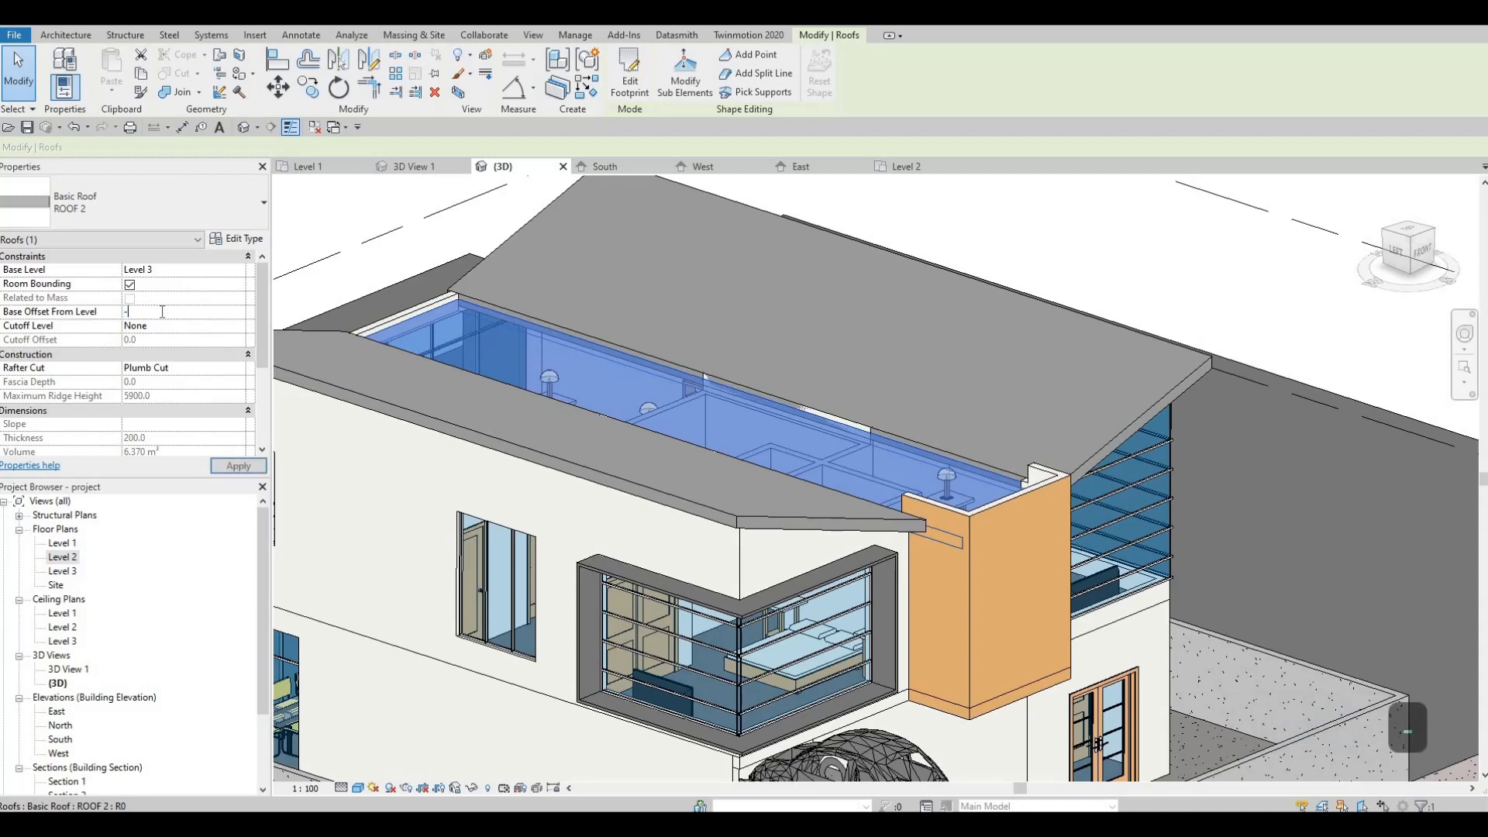
left_click(238, 465)
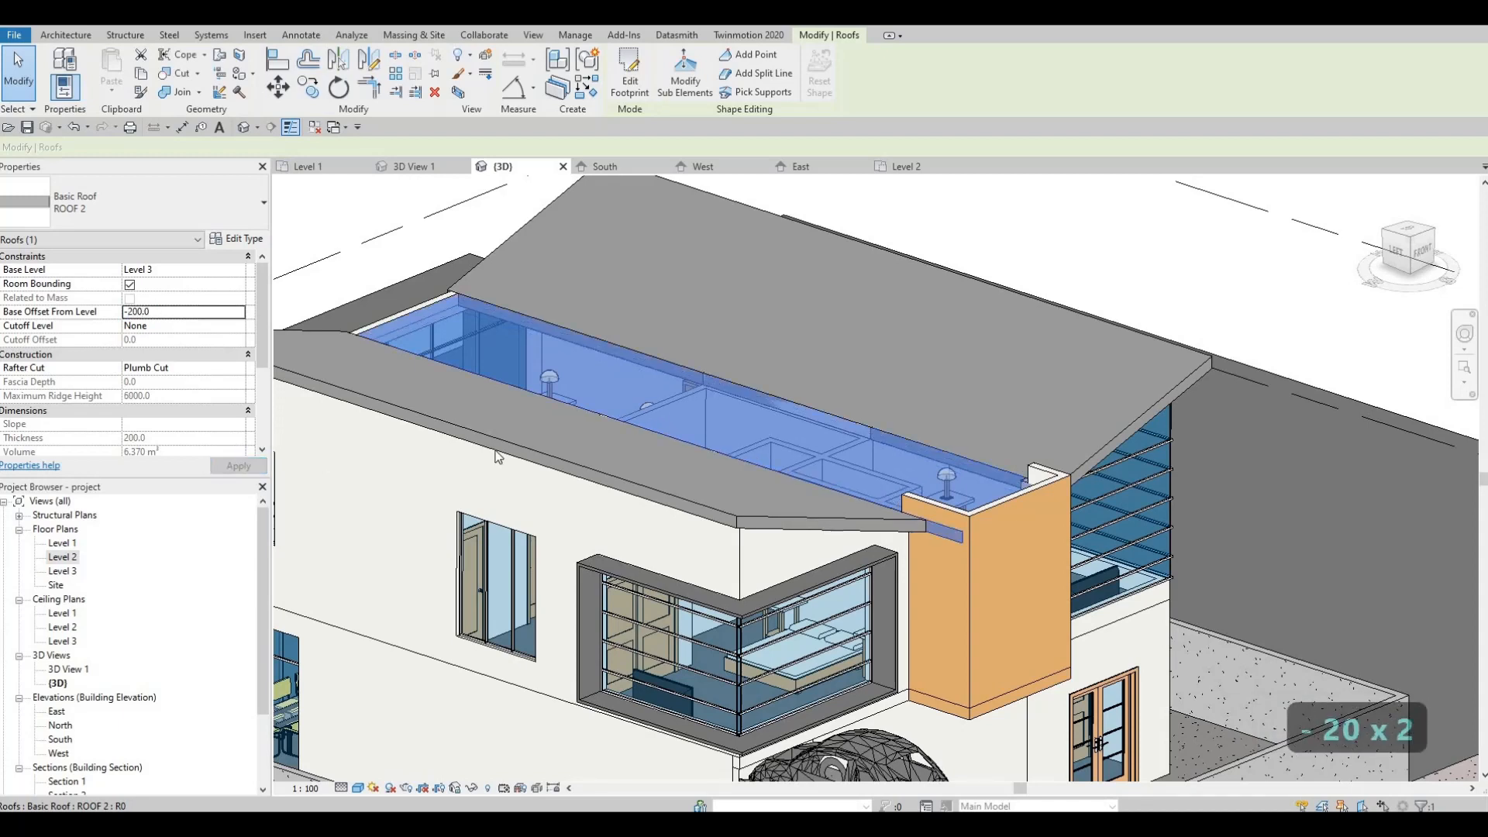
key("Escape")
key("Escape")
key("Escape")
Examine from several angles how the flat roof meets the sloped roofs and how the interior walls end behind the corner glazing.
middle_click_drag(834, 524, 787, 496, "shift")
middle_click_drag(817, 305, 791, 527, "shift")
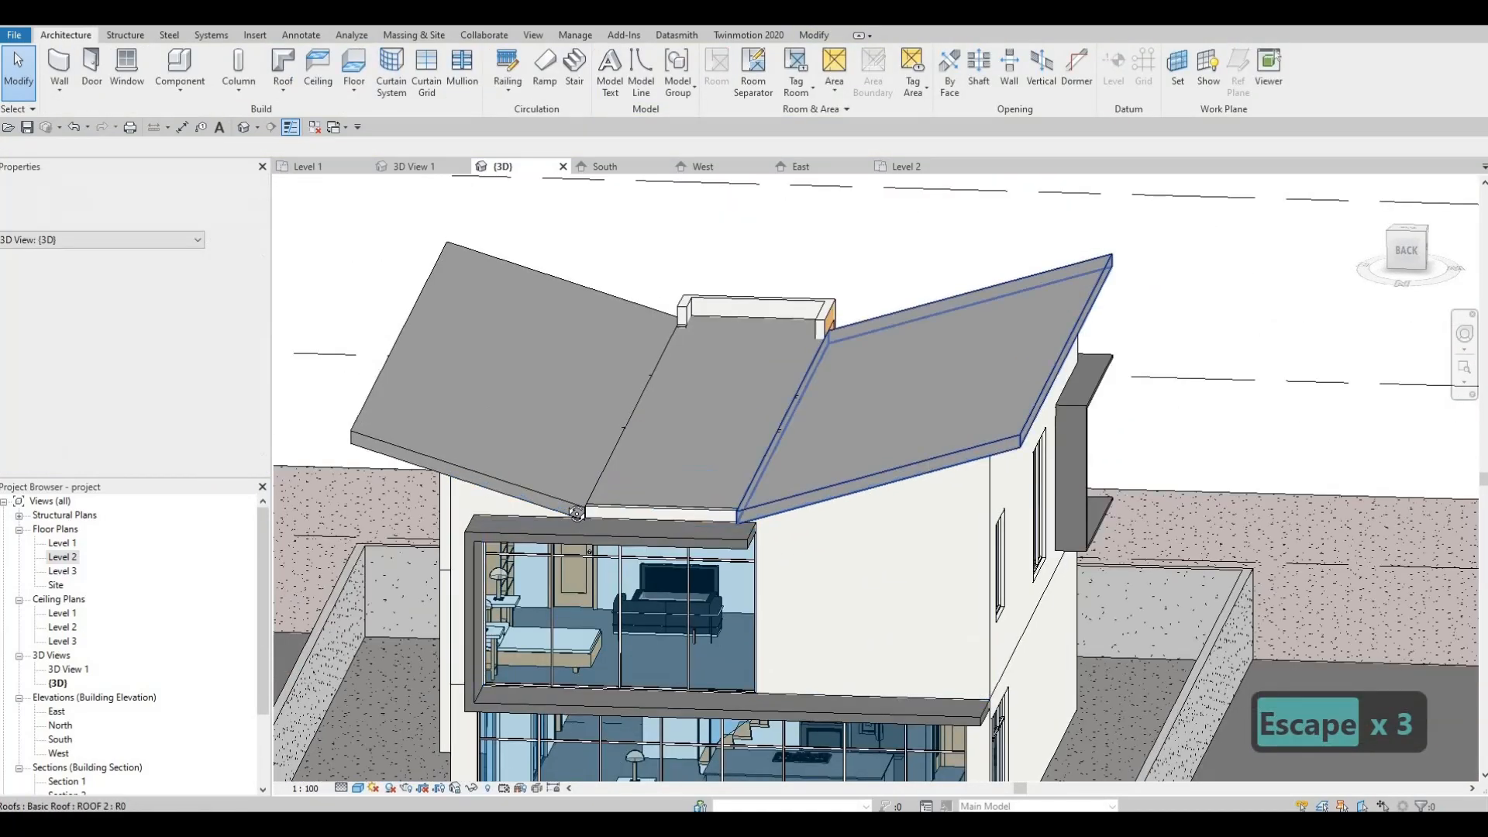
middle_click_drag(954, 496, 444, 477, "shift")
scroll(444, 478, "up", 5)
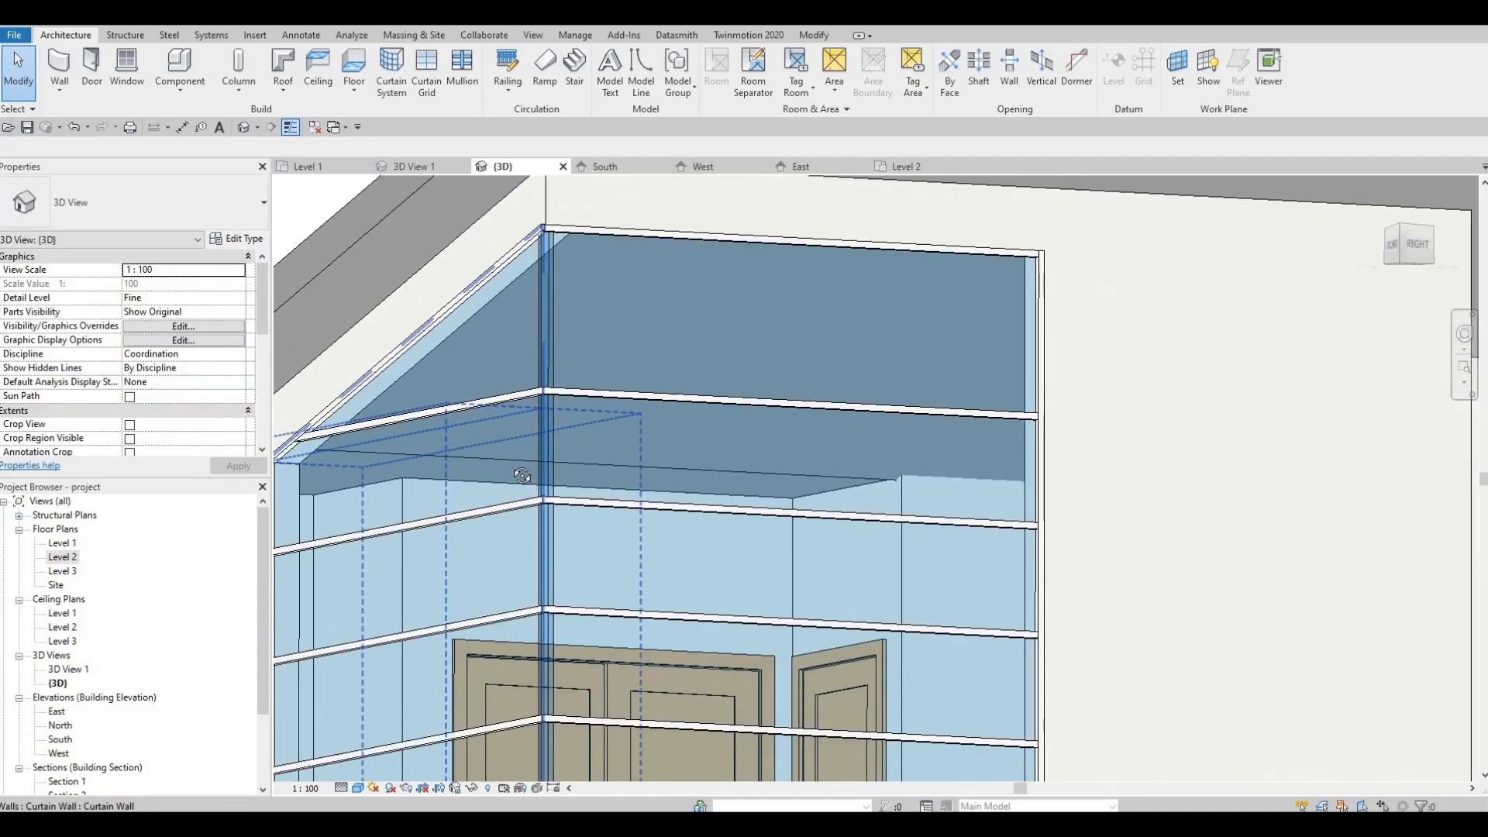
middle_click_drag(569, 485, 834, 447)
scroll(834, 447, "down", 5)
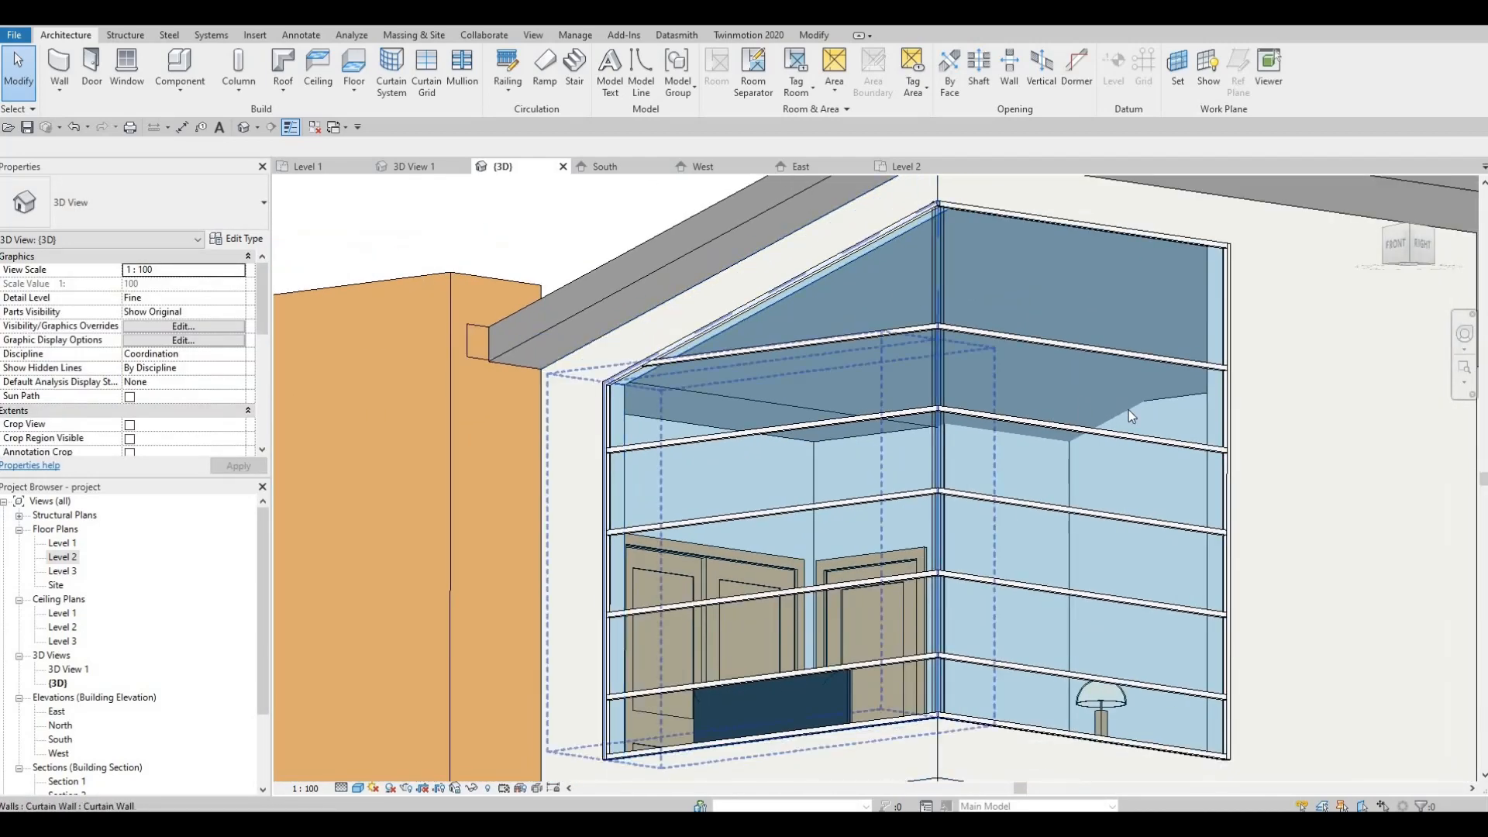
middle_click_drag(1293, 649, 1131, 423, "shift")
scroll(1147, 415, "down", 3)
scroll(1248, 308, "up", 3)
scroll(1188, 357, "down", 3)
scroll(1012, 356, "down", 3)
scroll(917, 405, "up", 3)
scroll(918, 406, "down", 3)
scroll(1132, 422, "up", 3)
scroll(1132, 425, "down", 1)
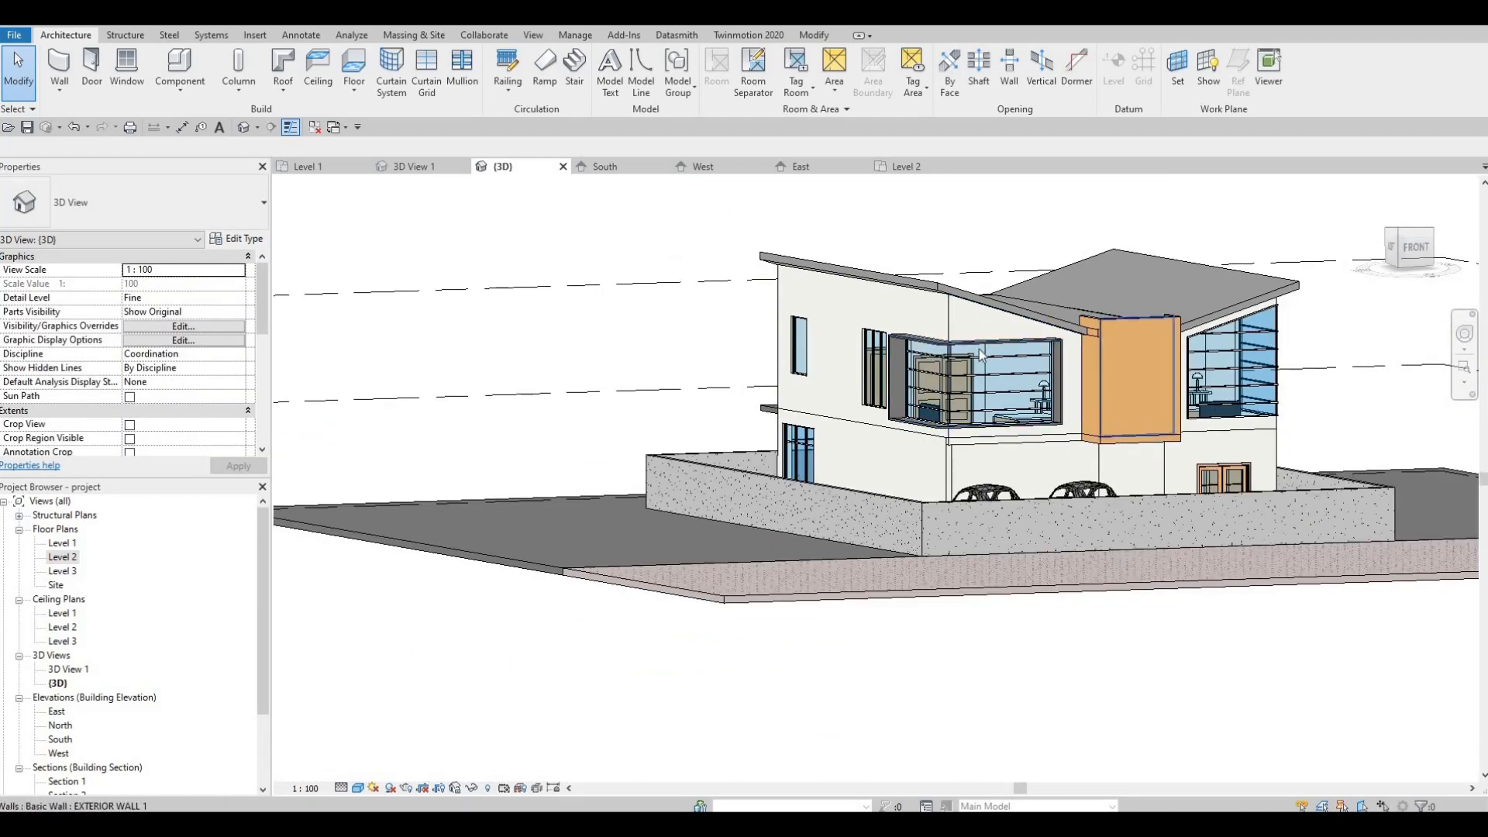
Open the in-place model of the projecting frame around the west corner window for editing.
key("Escape")
middle_click_drag(1136, 417, 980, 378, "shift")
left_click(883, 395)
middle_click_drag(933, 434, 1039, 426, "shift")
key("Escape")
left_click(1128, 434)
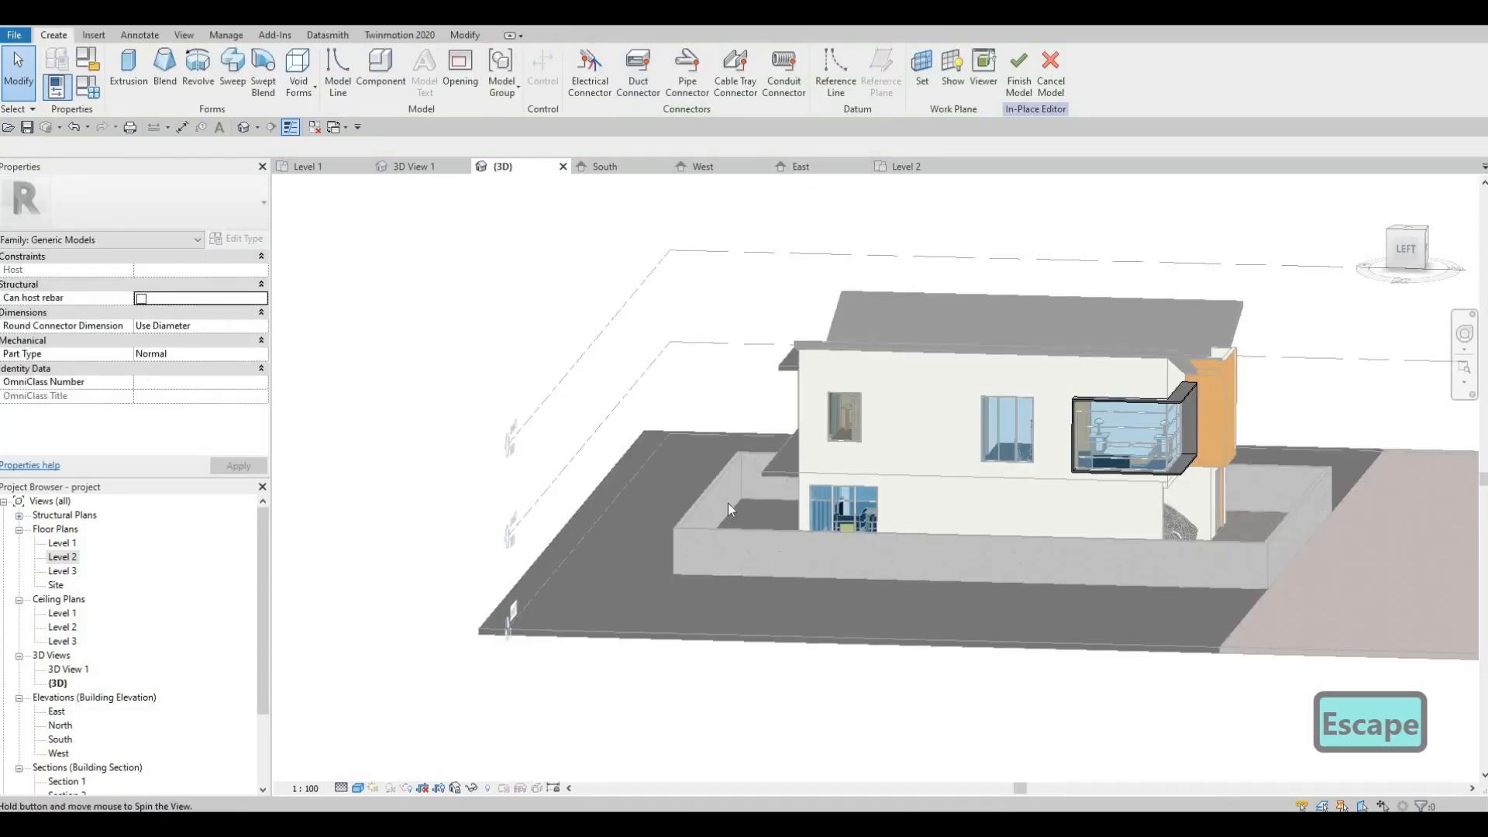
Start a new sweep inside the in-place model for the unframed corner window on the east side.
middle_click_drag(728, 509, 771, 388, "shift")
middle_click_drag(645, 424, 608, 358)
scroll(608, 358, "up", 2)
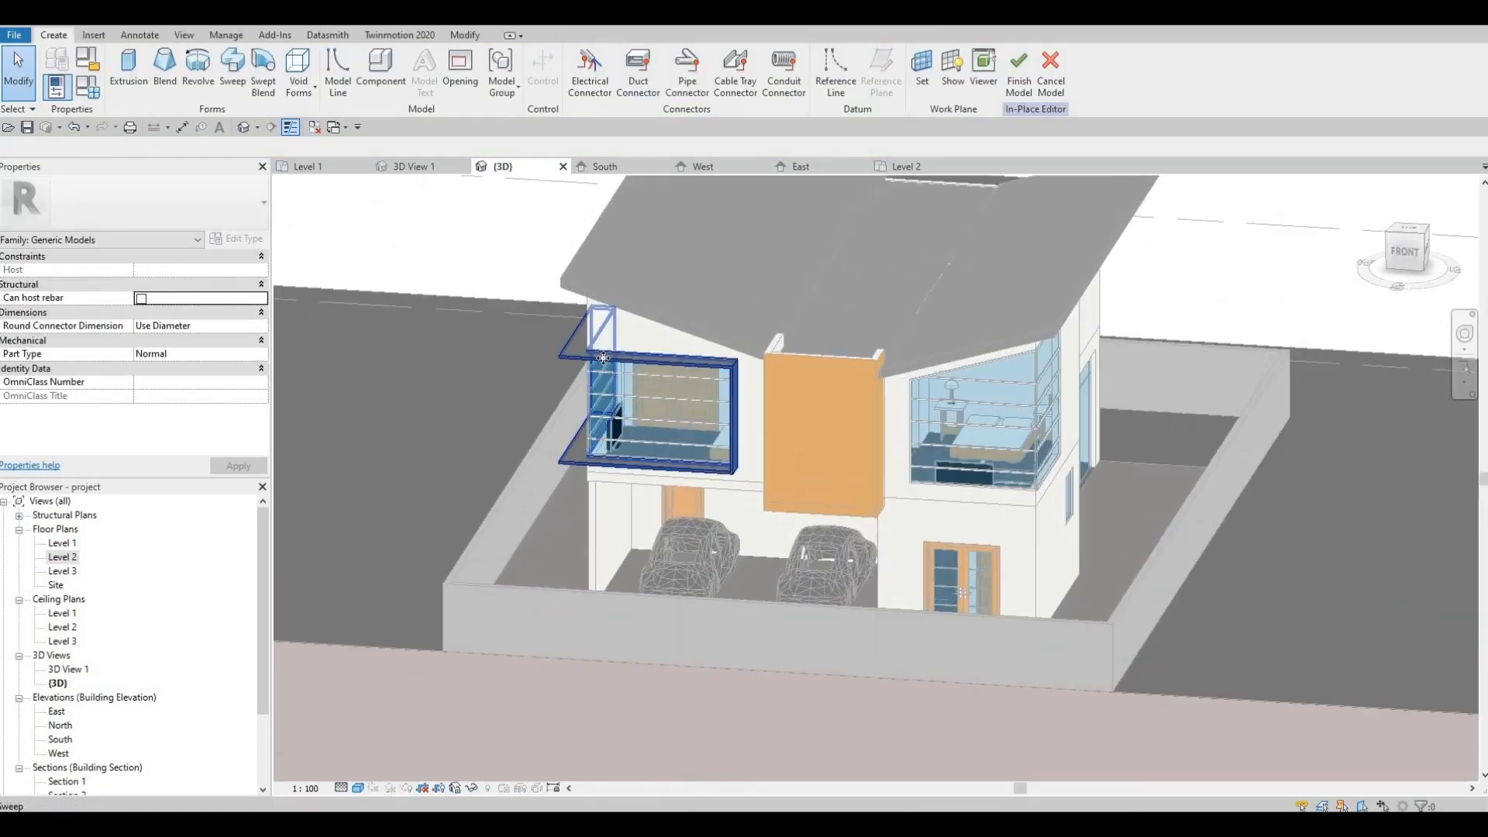
left_click(604, 358)
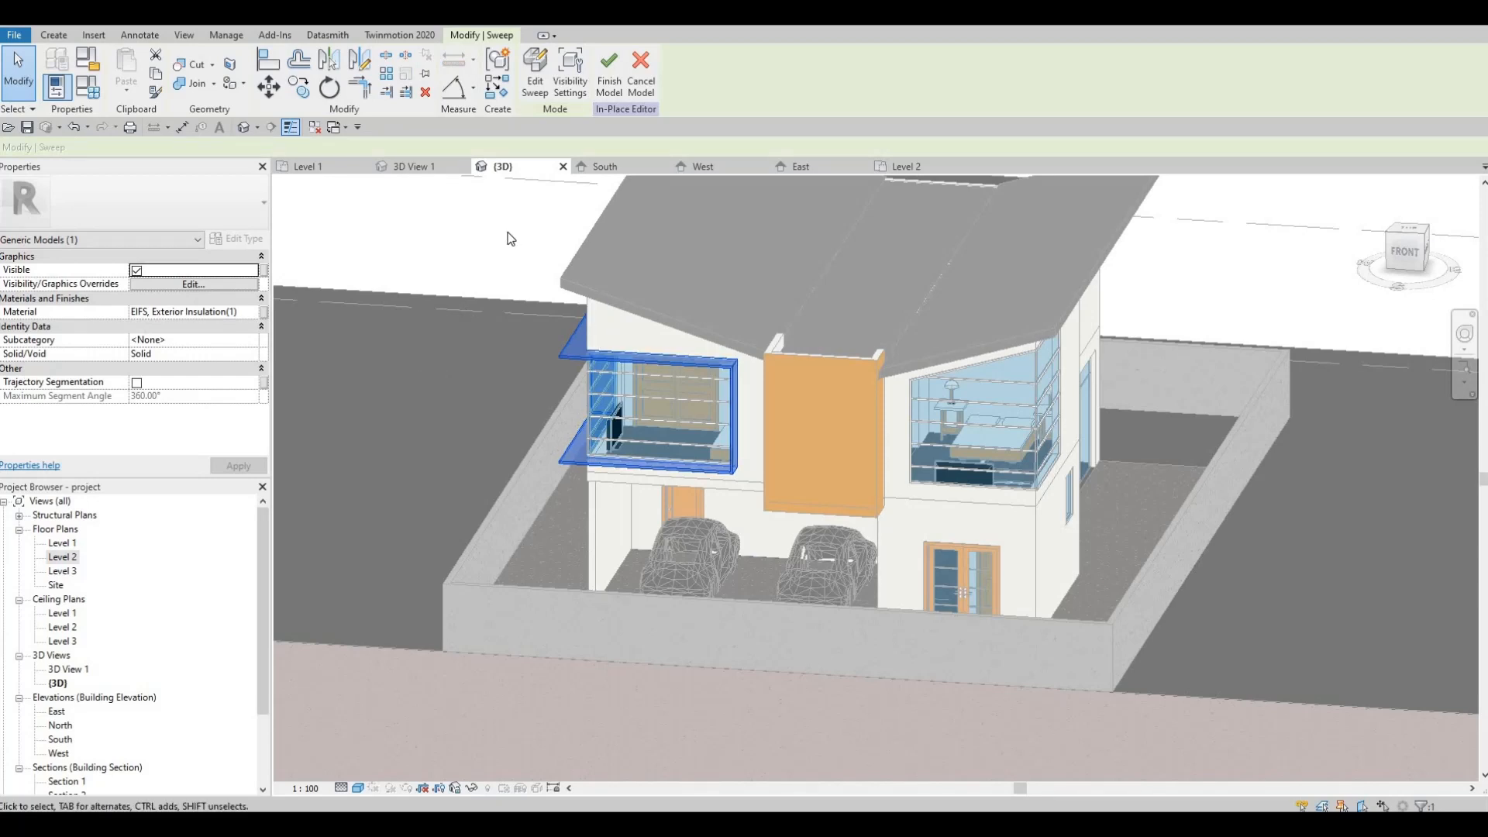
left_click(54, 35)
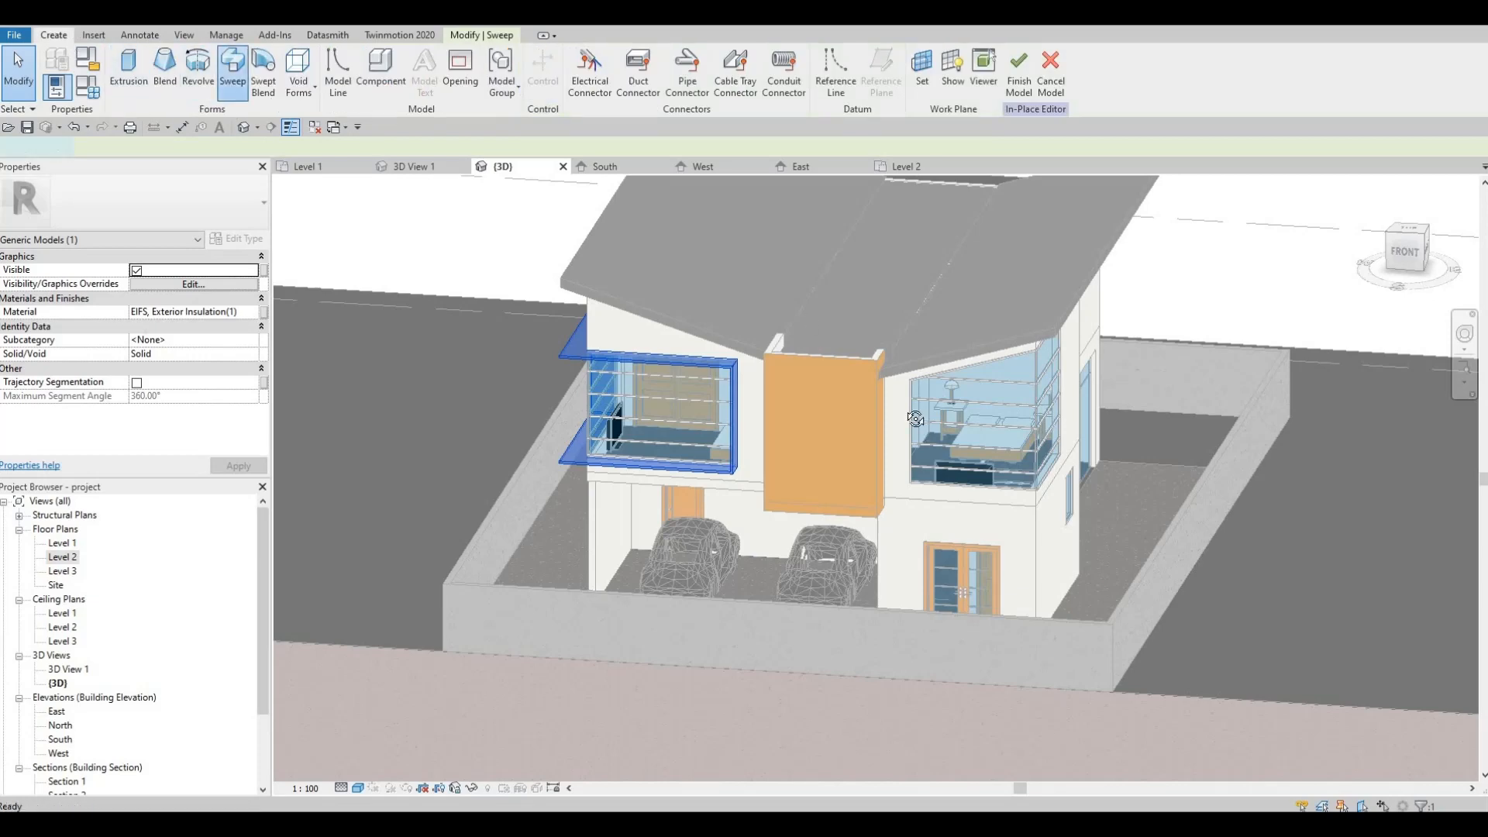
mouse_move(916, 418)
middle_mouse_down("shift")
mouse_move(845, 210)
mouse_move(733, 160)
middle_mouse_up("shift")
scroll(733, 161, "up", 2)
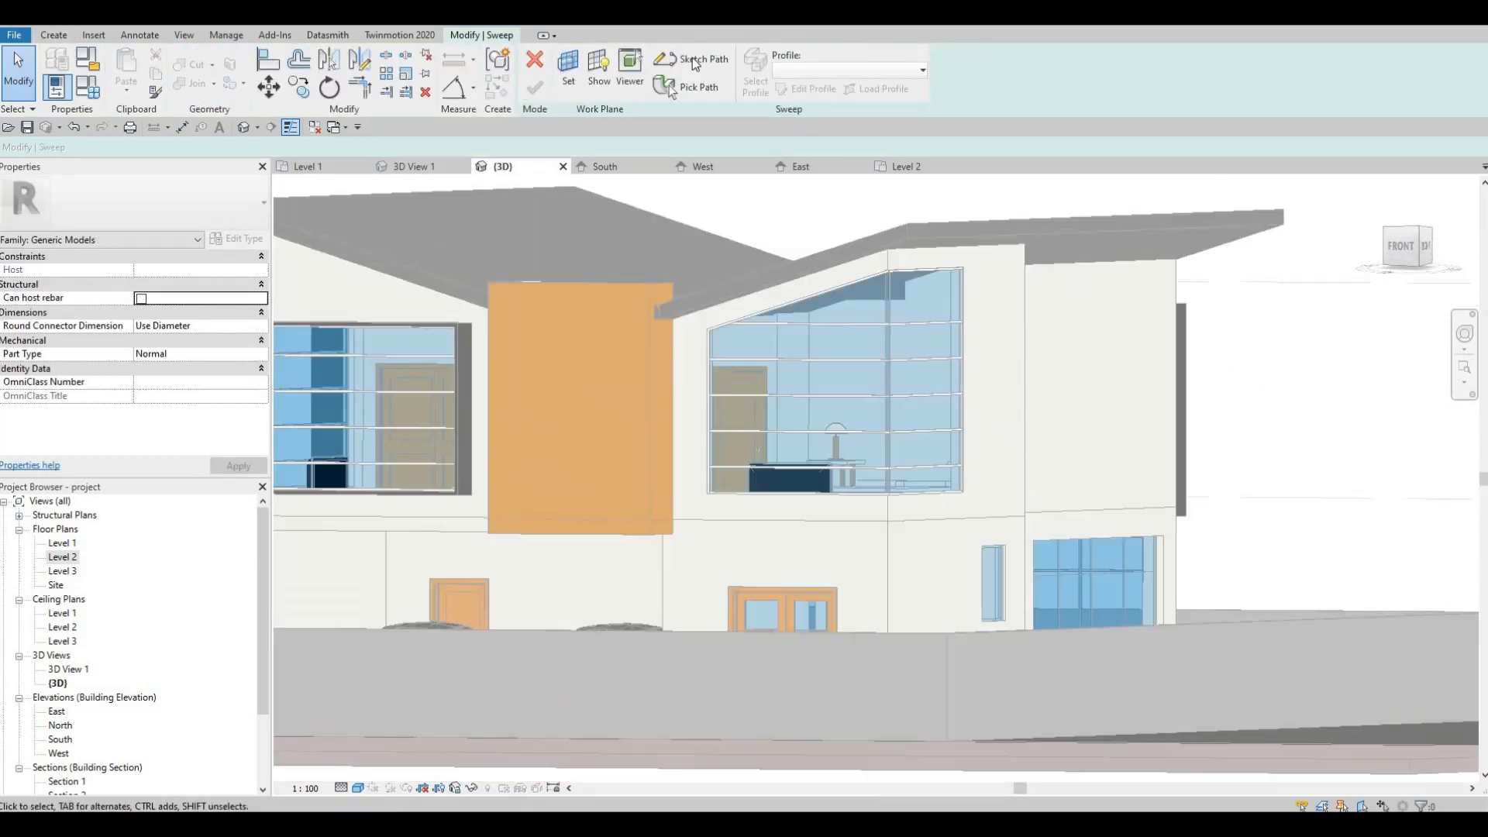
left_click(690, 59)
scroll(777, 278, "up", 2)
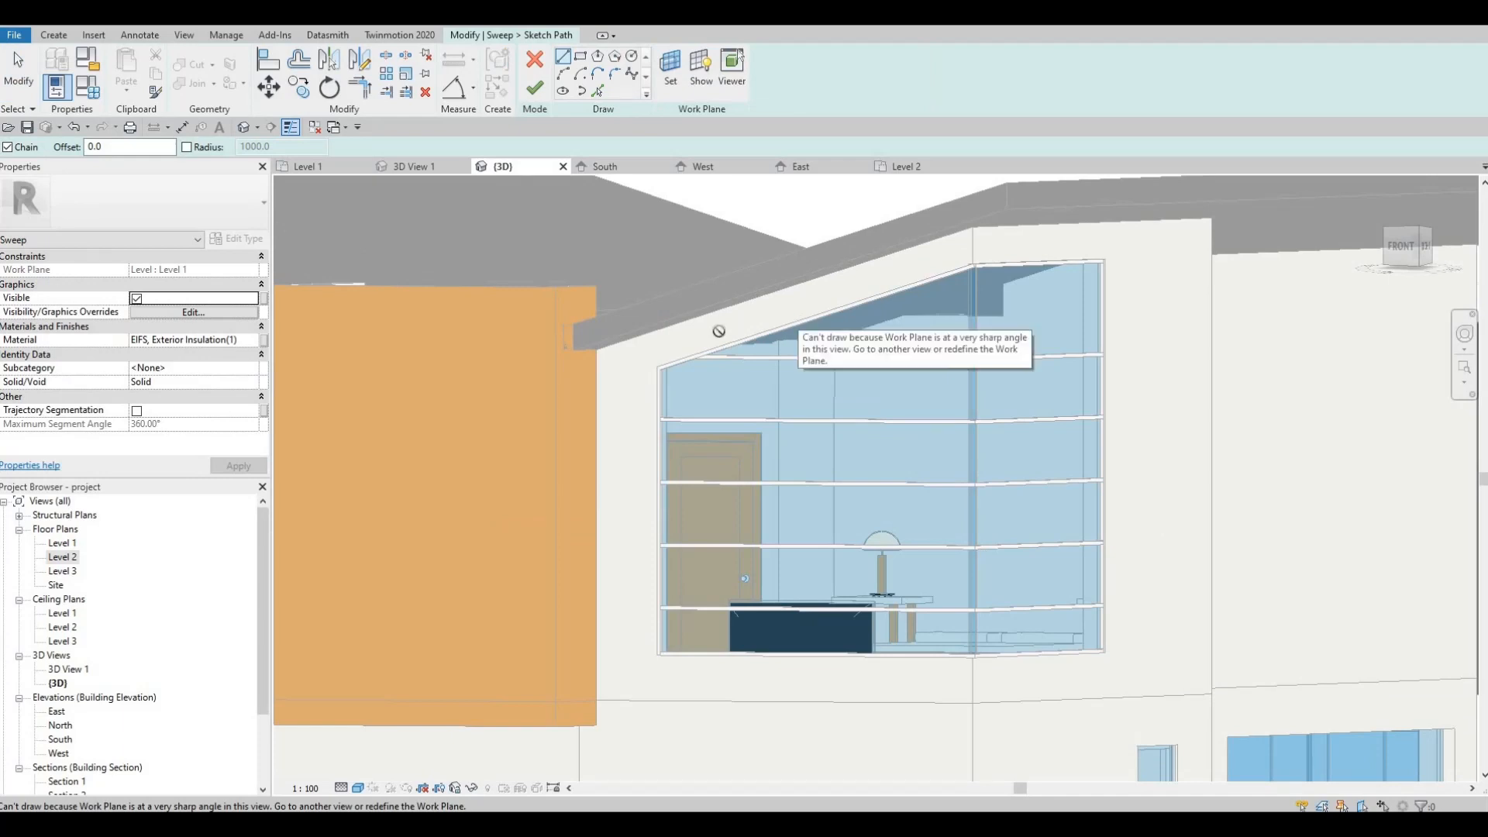
mouse_move(777, 403)
middle_mouse_down("shift")
mouse_move(604, 292)
mouse_move(744, 392)
mouse_move(897, 294)
mouse_move(663, 141)
middle_mouse_up("shift")
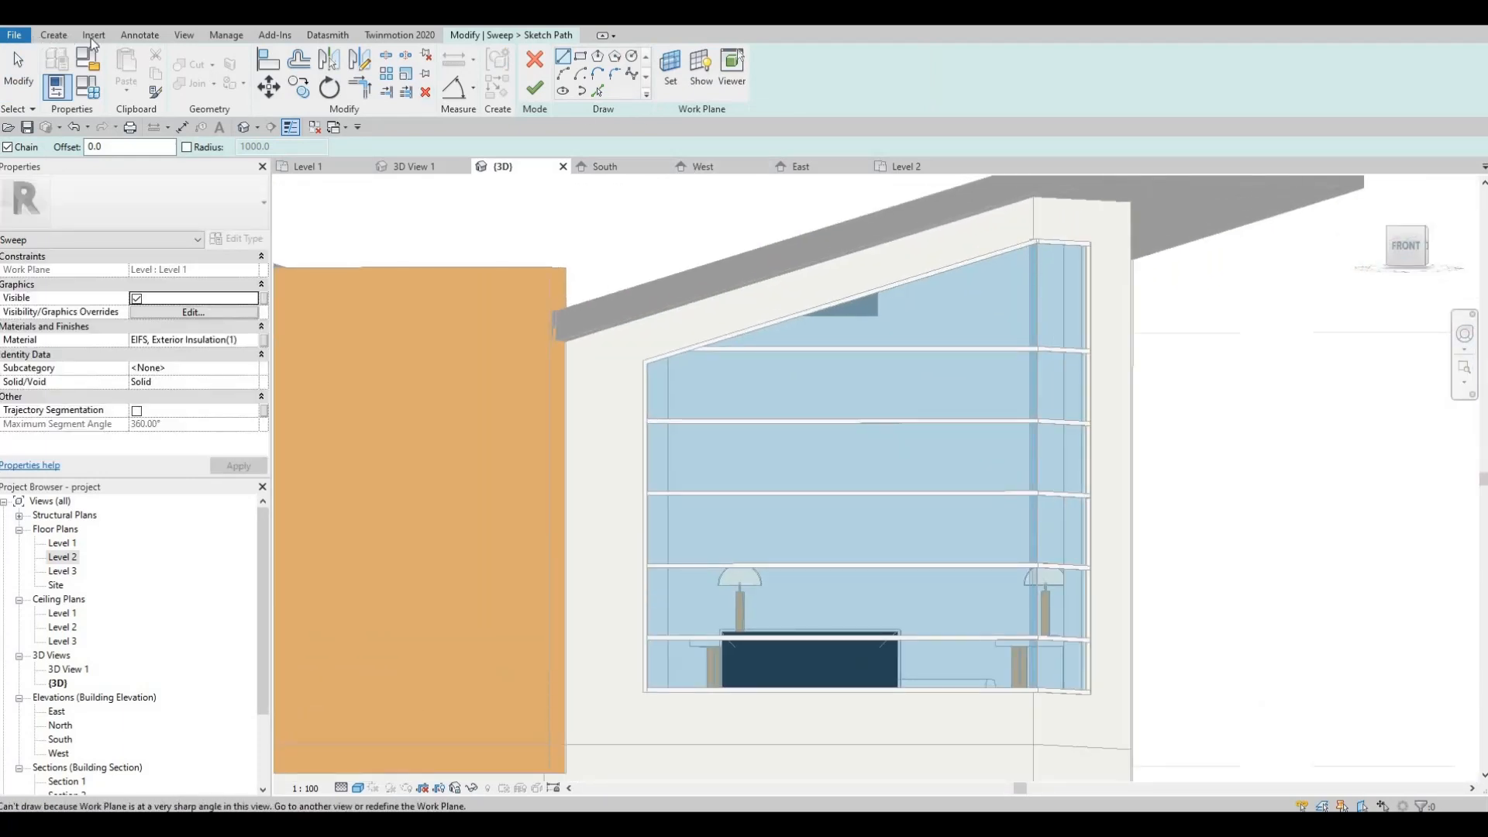
left_click(535, 58)
Begin a picked sweep path with the outer top edge of the corner window's east face.
left_click(694, 91)
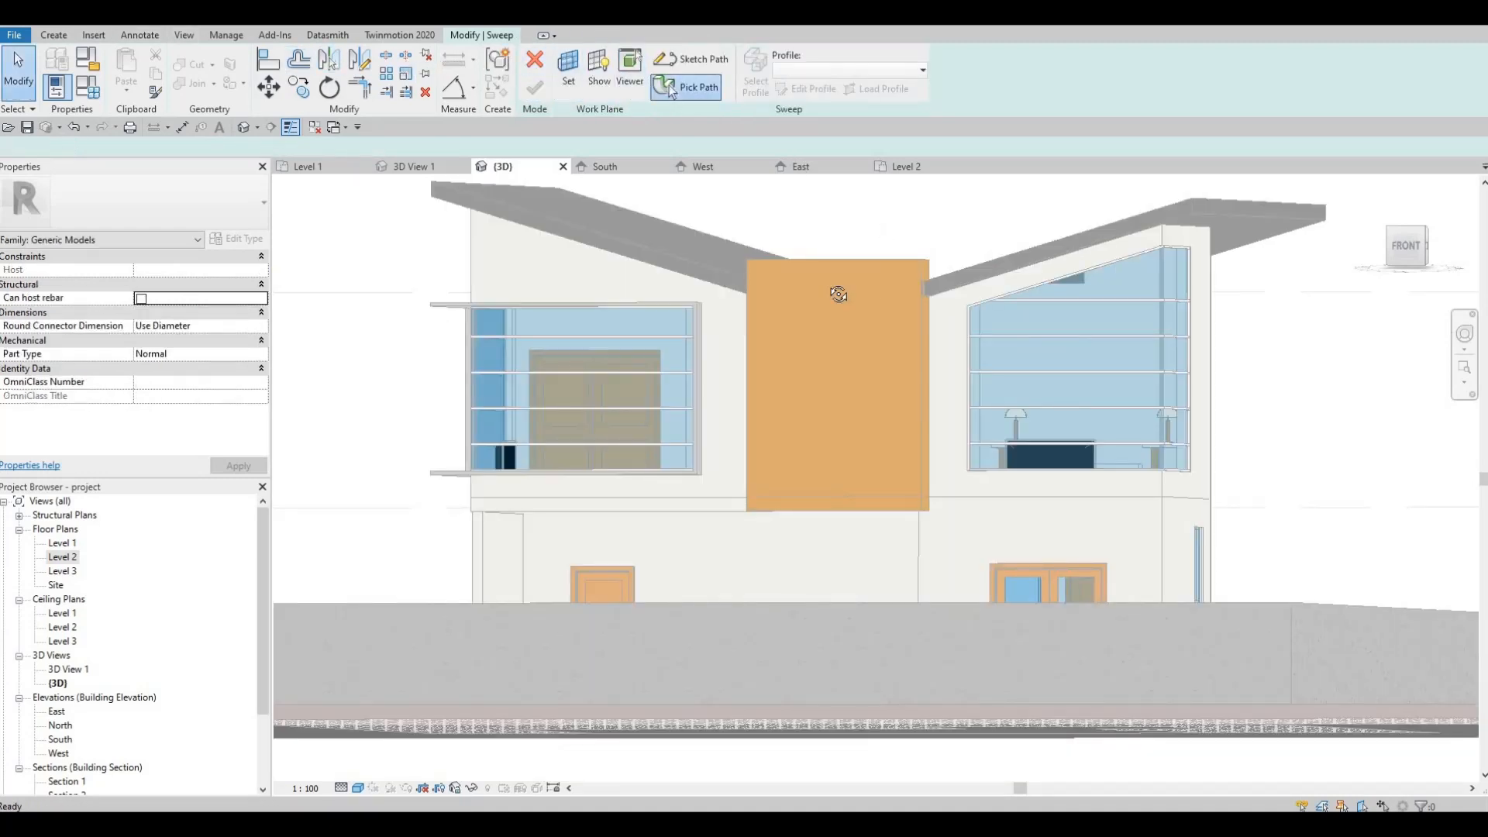
middle_click_drag(807, 331, 616, 154, "shift")
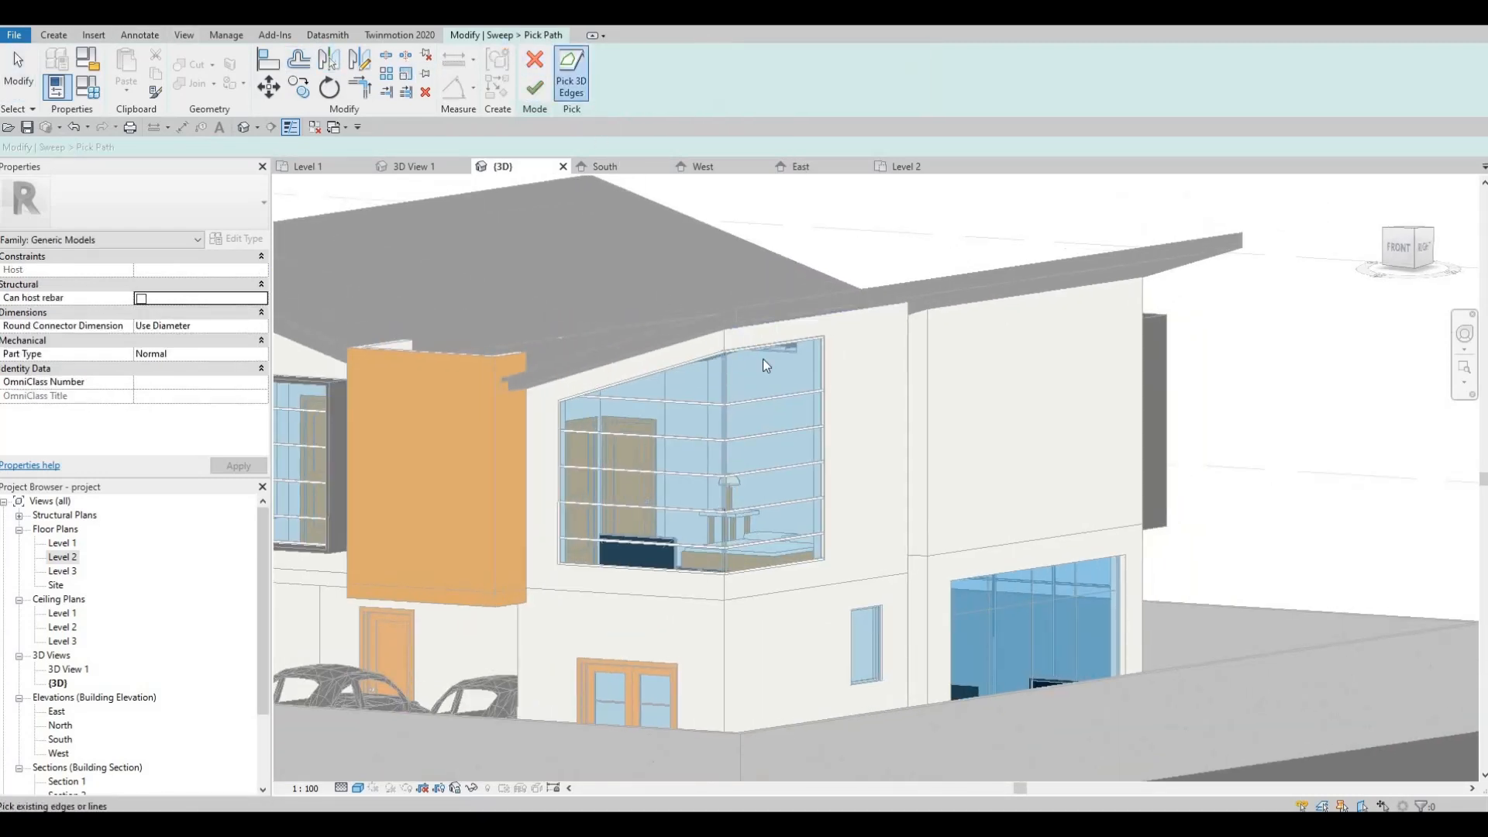
scroll(797, 357, "up", 3)
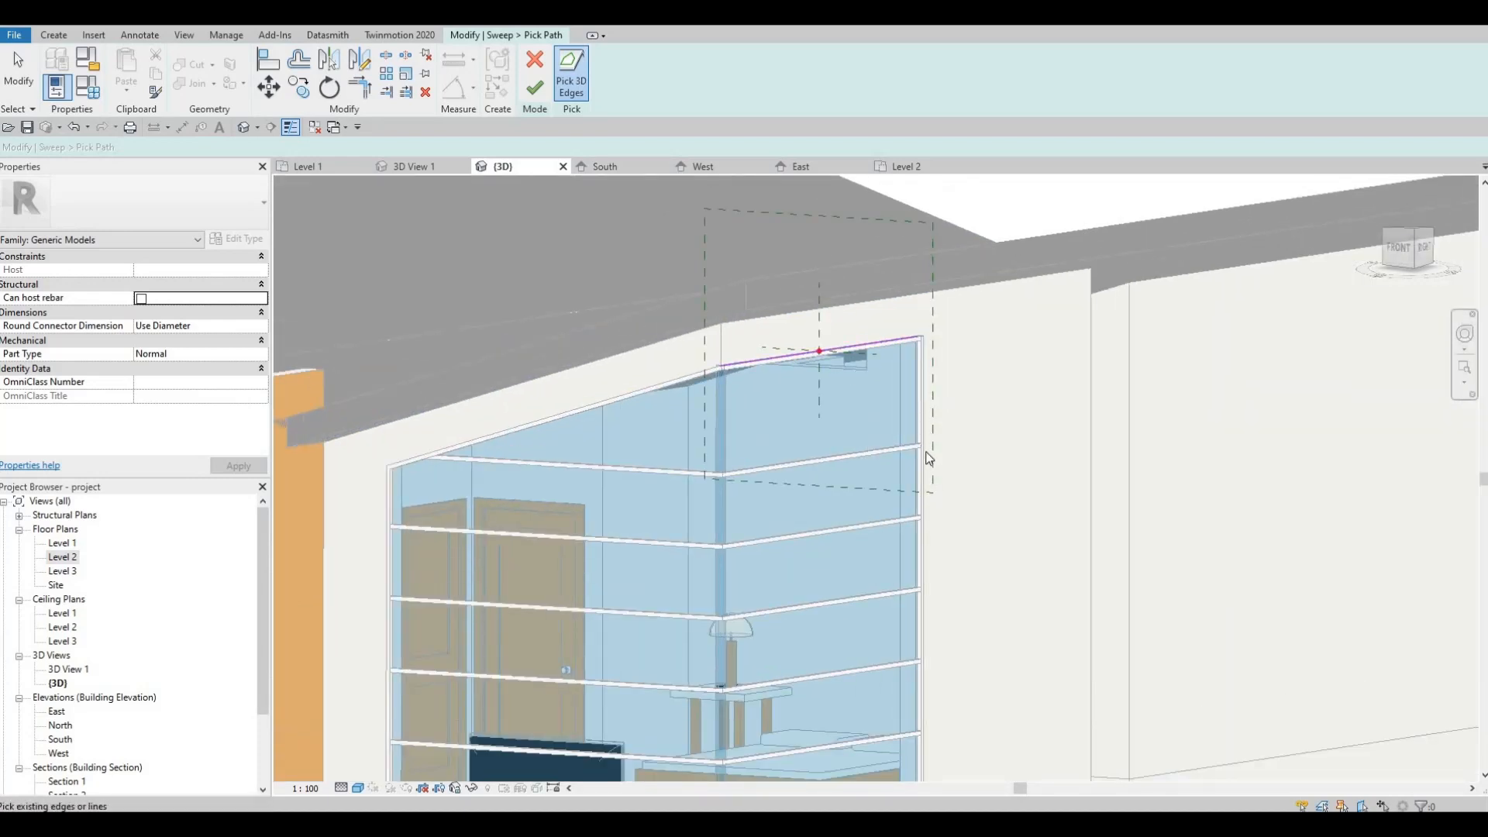
scroll(935, 335, "up", 5)
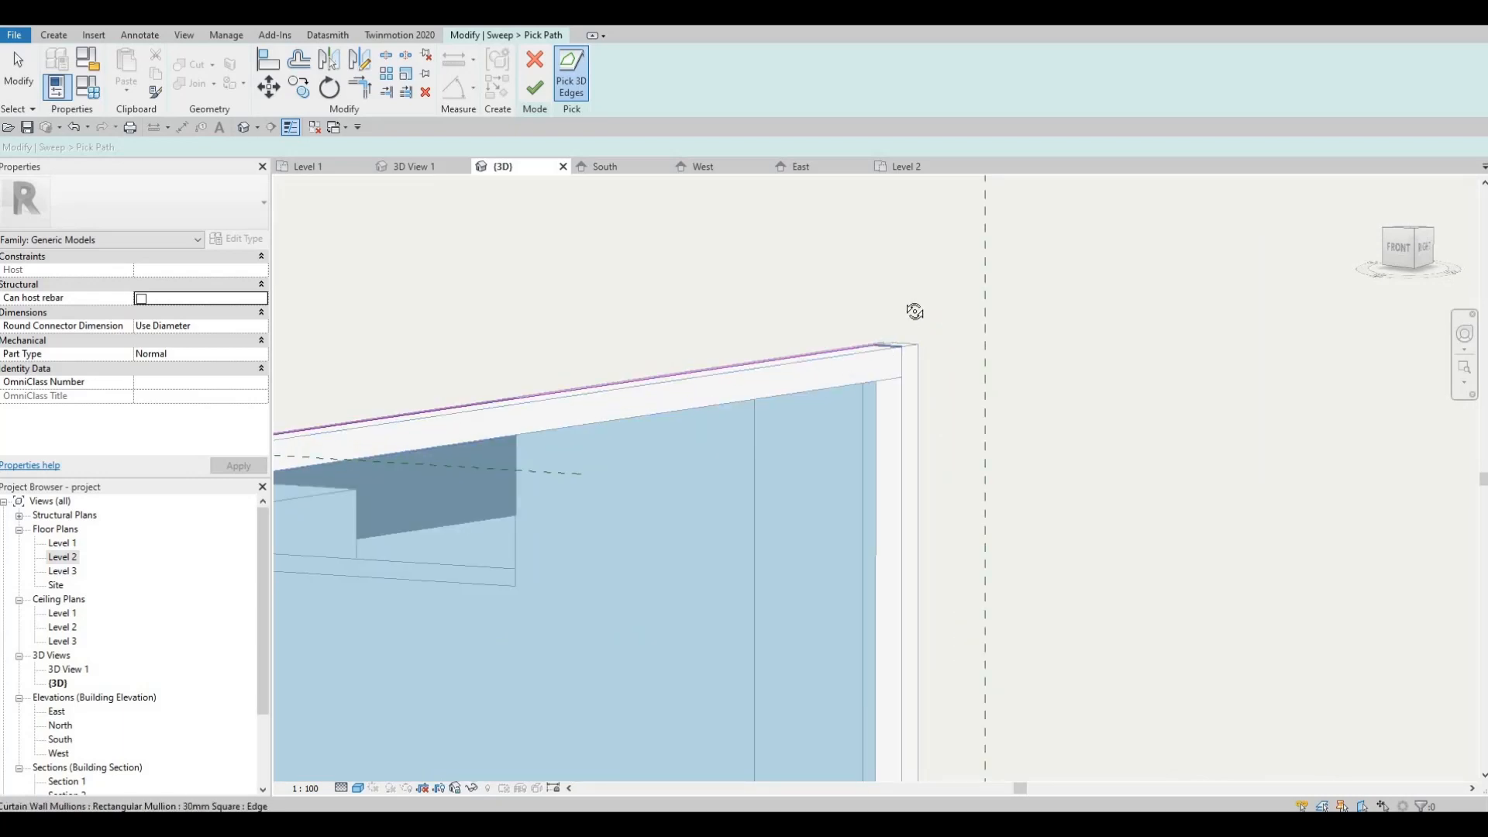
middle_click_drag(844, 460, 1009, 351, "shift")
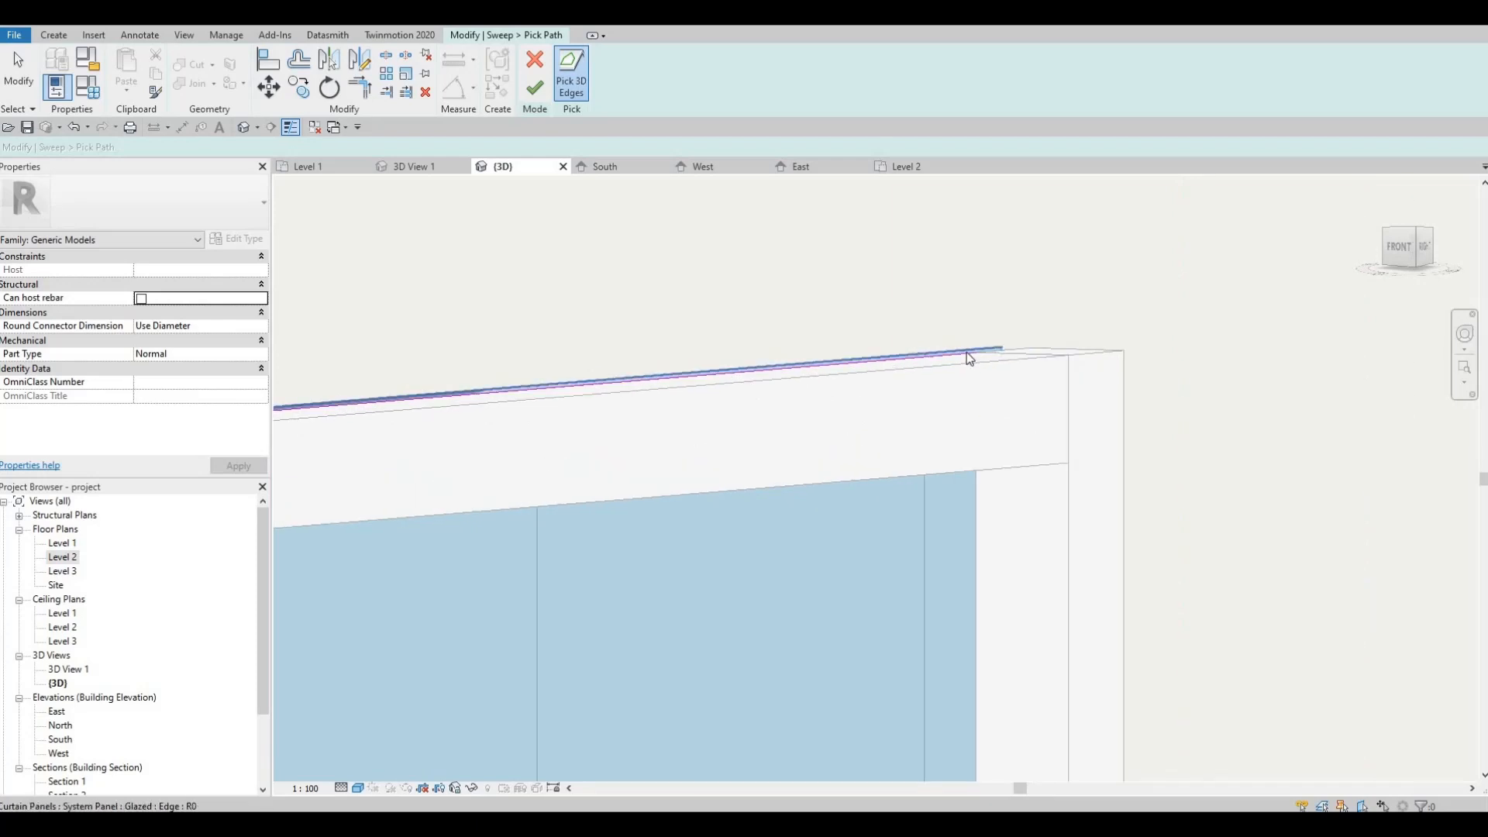
key("Tab")
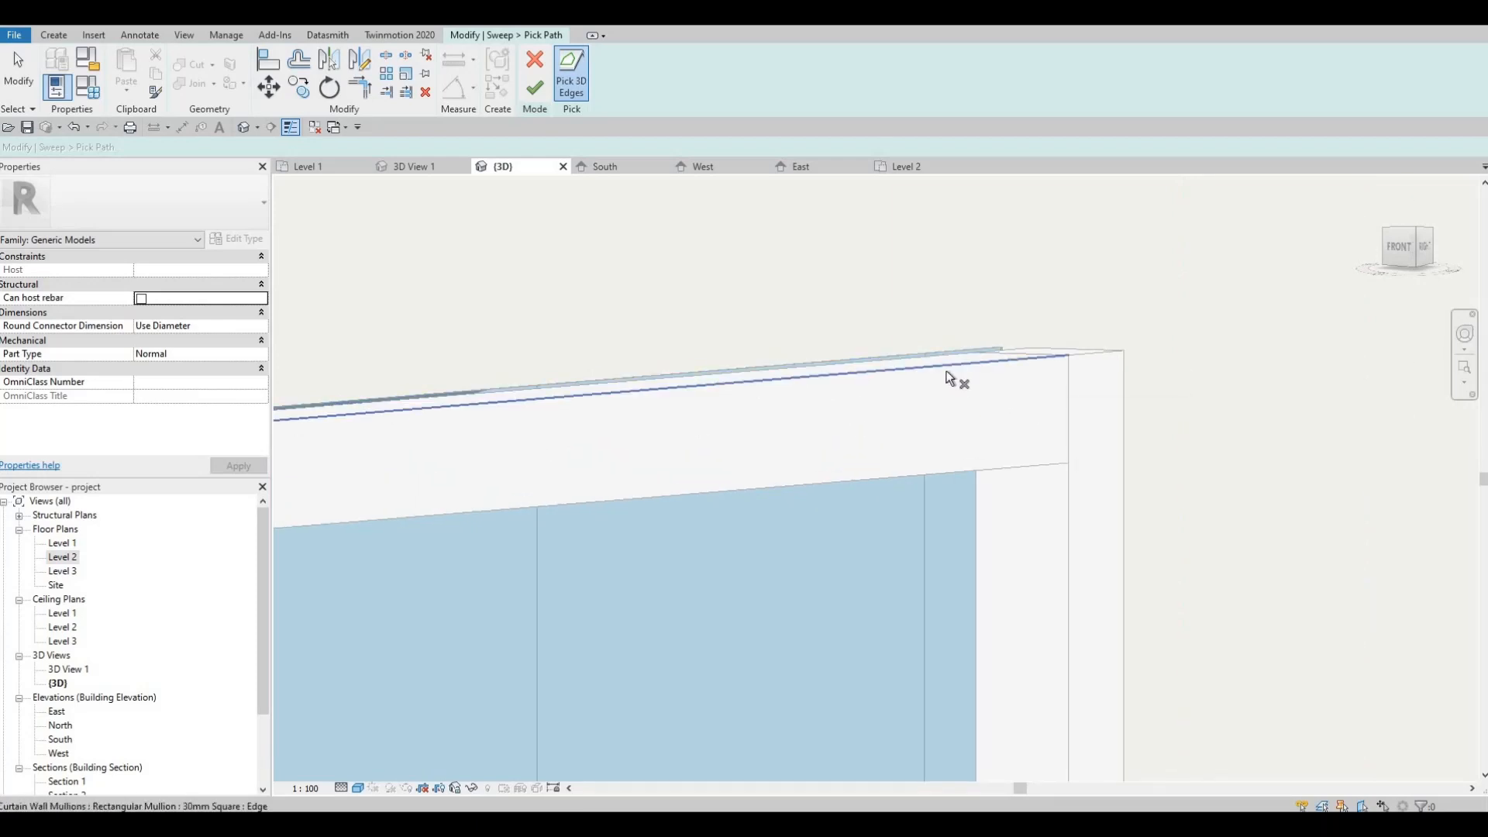
key("Delete")
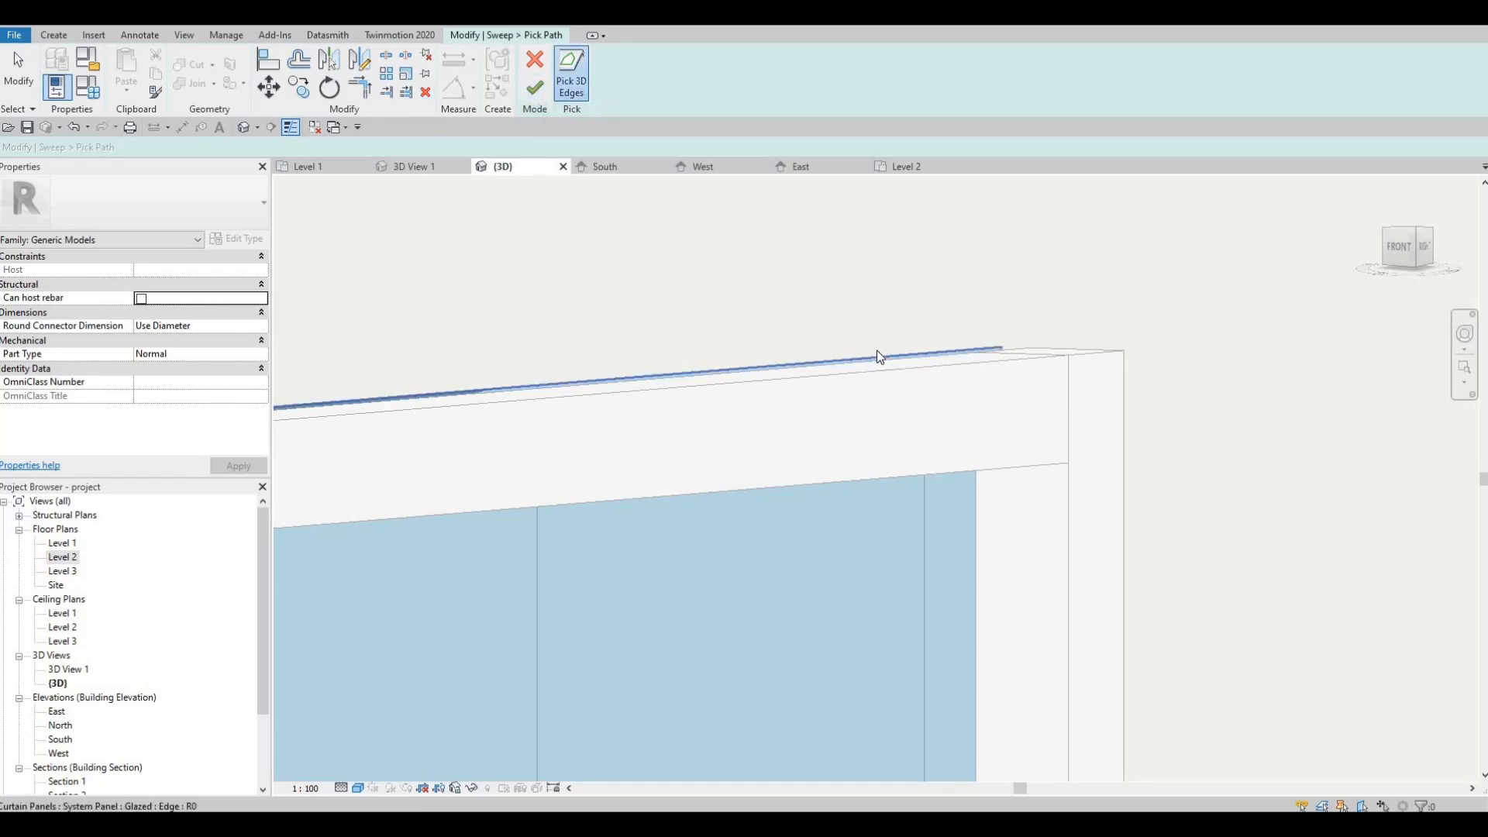
left_click(927, 370)
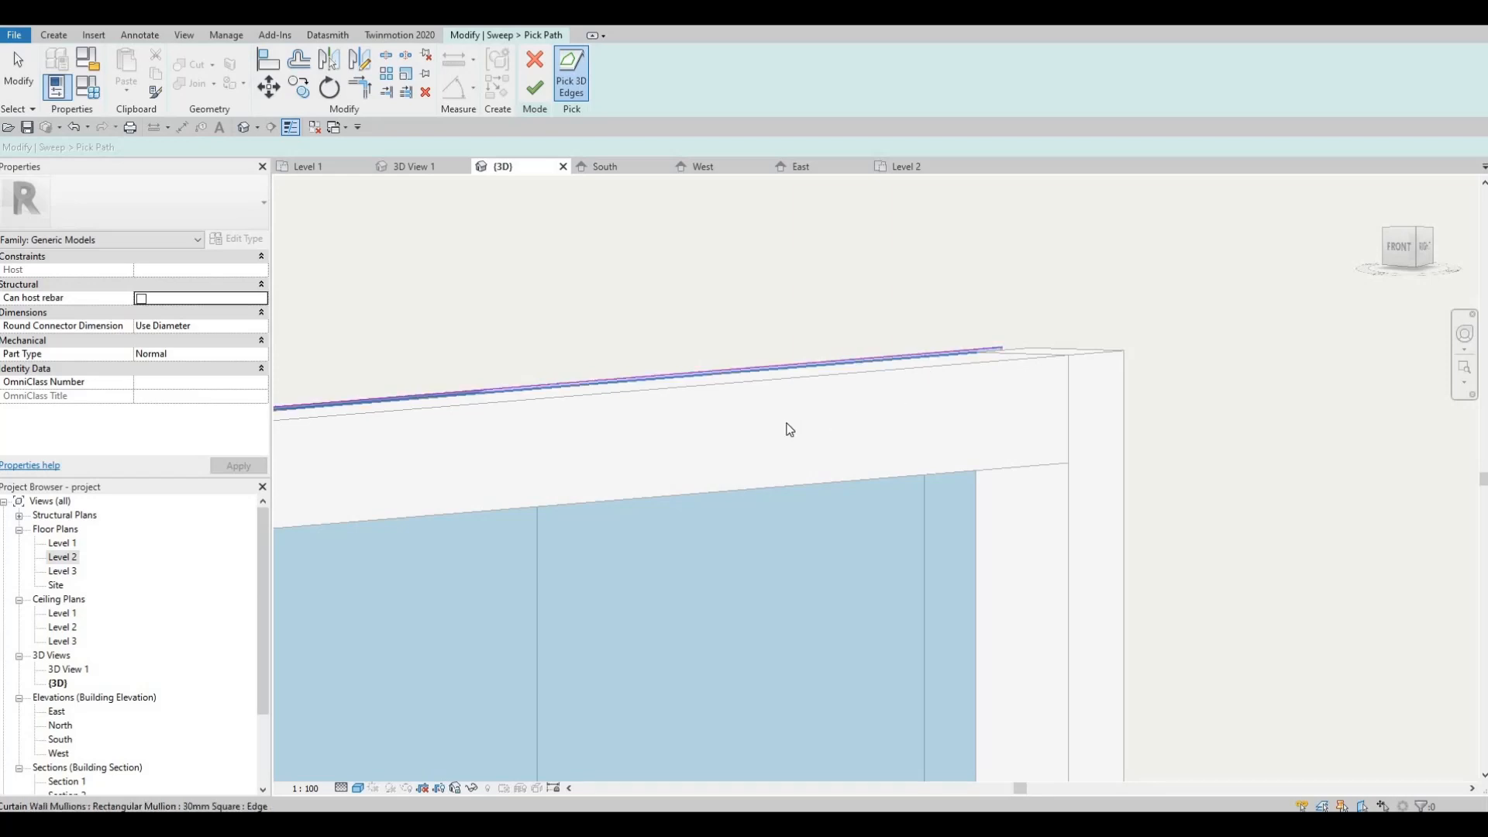
Add the far vertical edge of the window's east face to the sweep path.
middle_click_drag(789, 428, 827, 341, "shift")
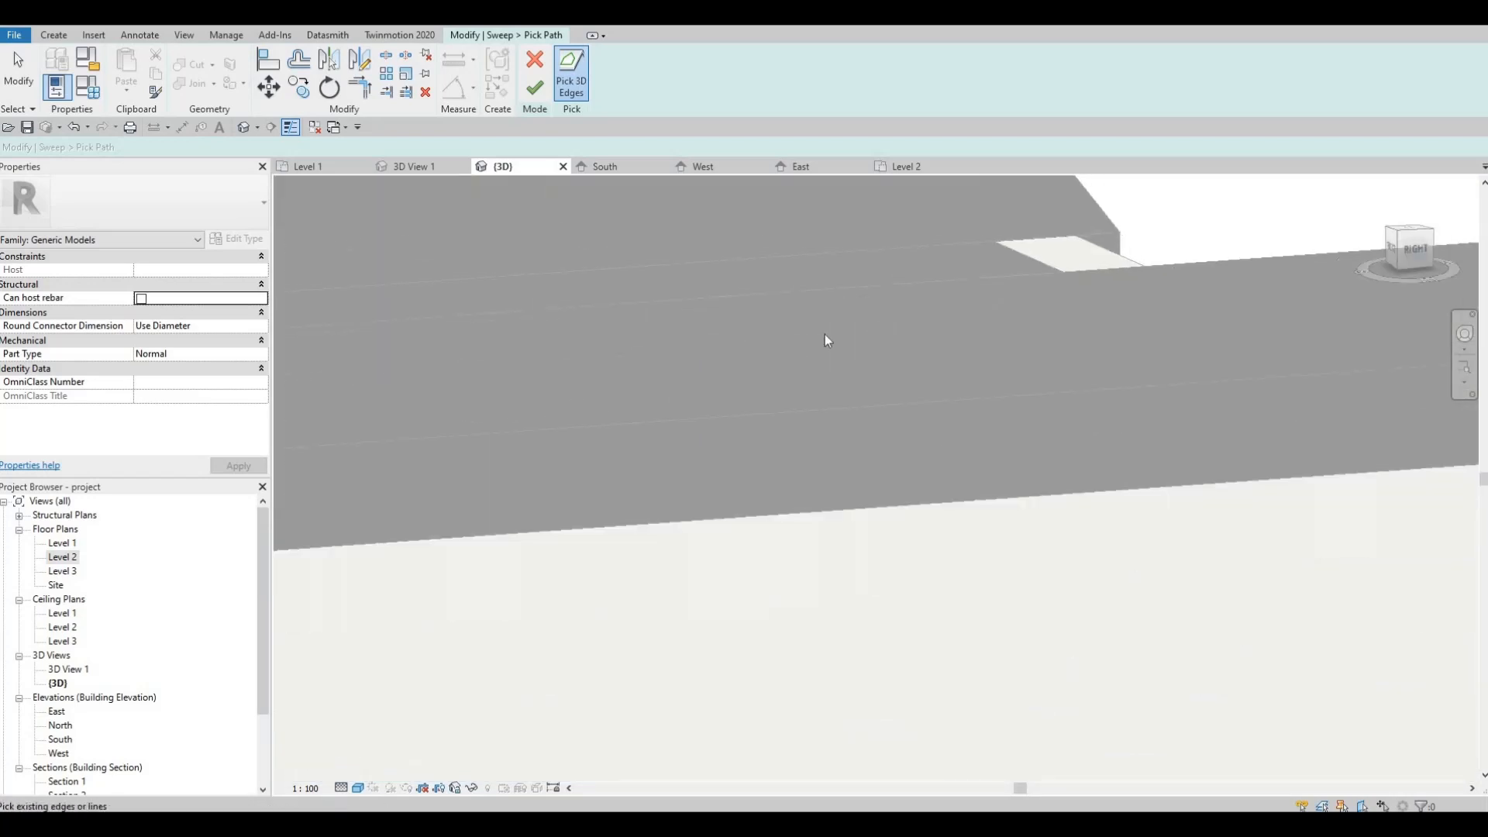
scroll(825, 340, "down", 10)
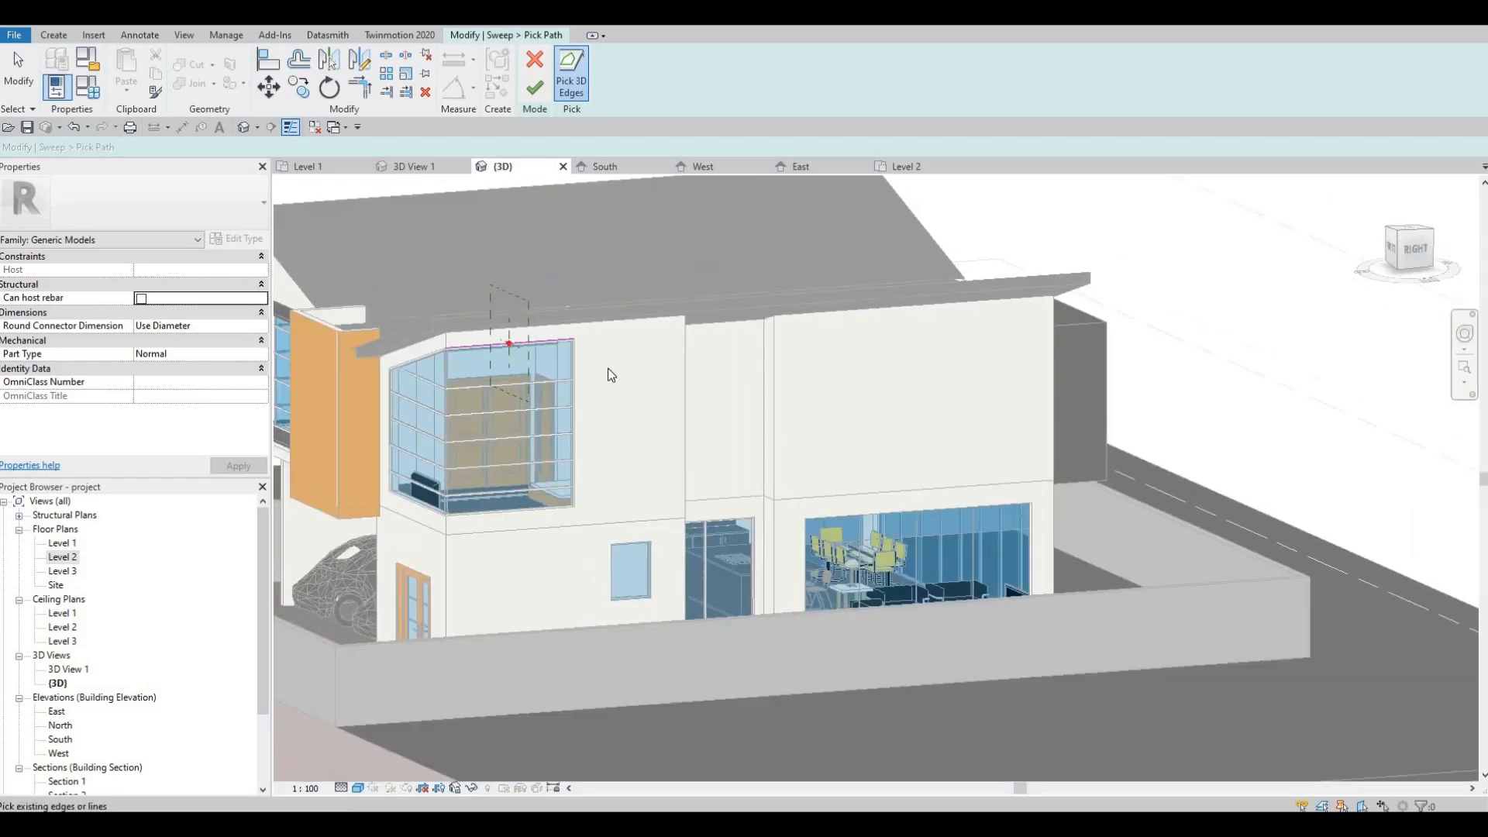
scroll(612, 375, "up", 10)
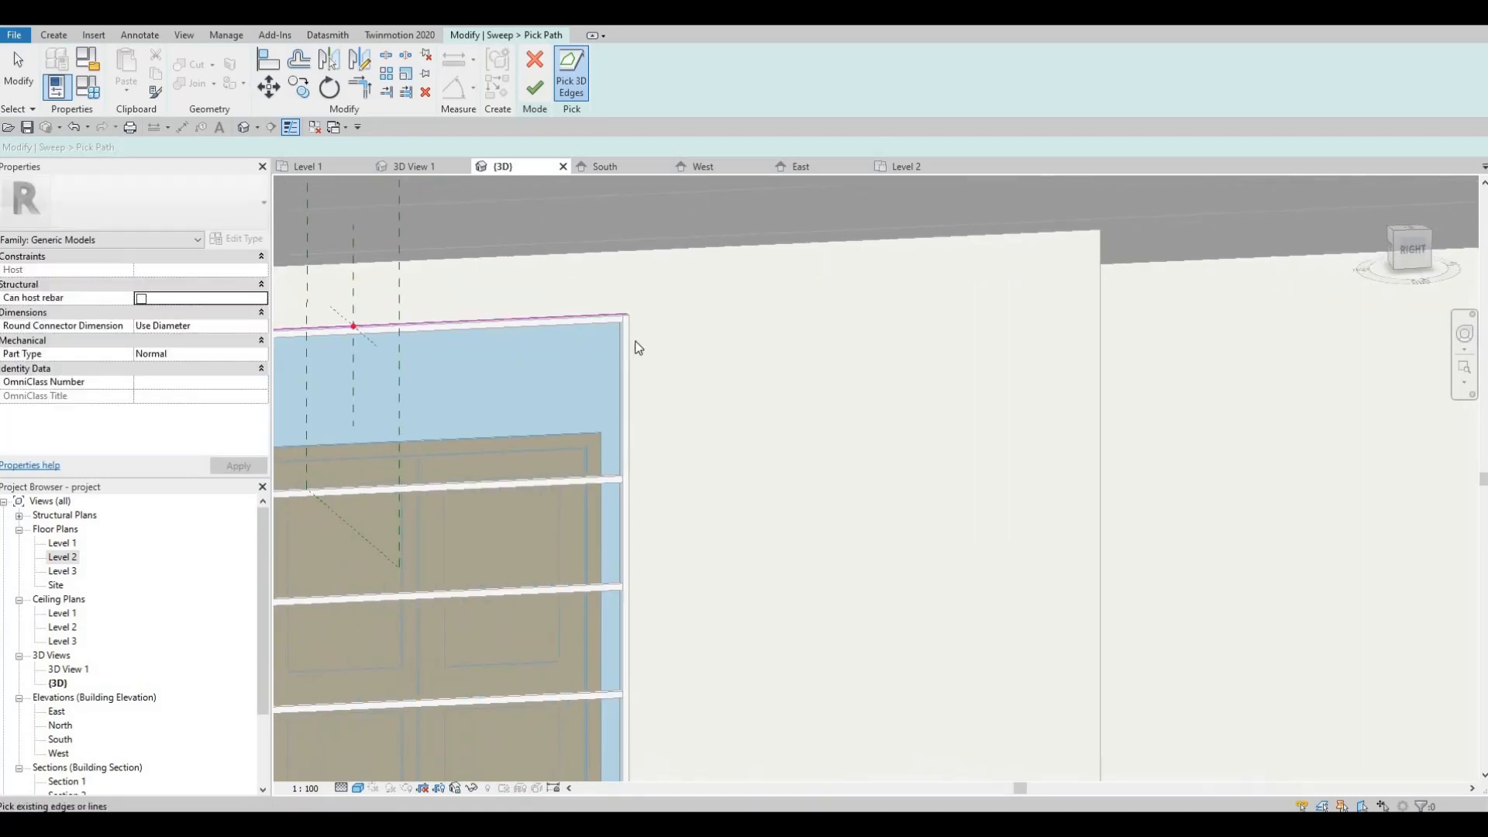
scroll(639, 348, "up", 3)
key("Tab")
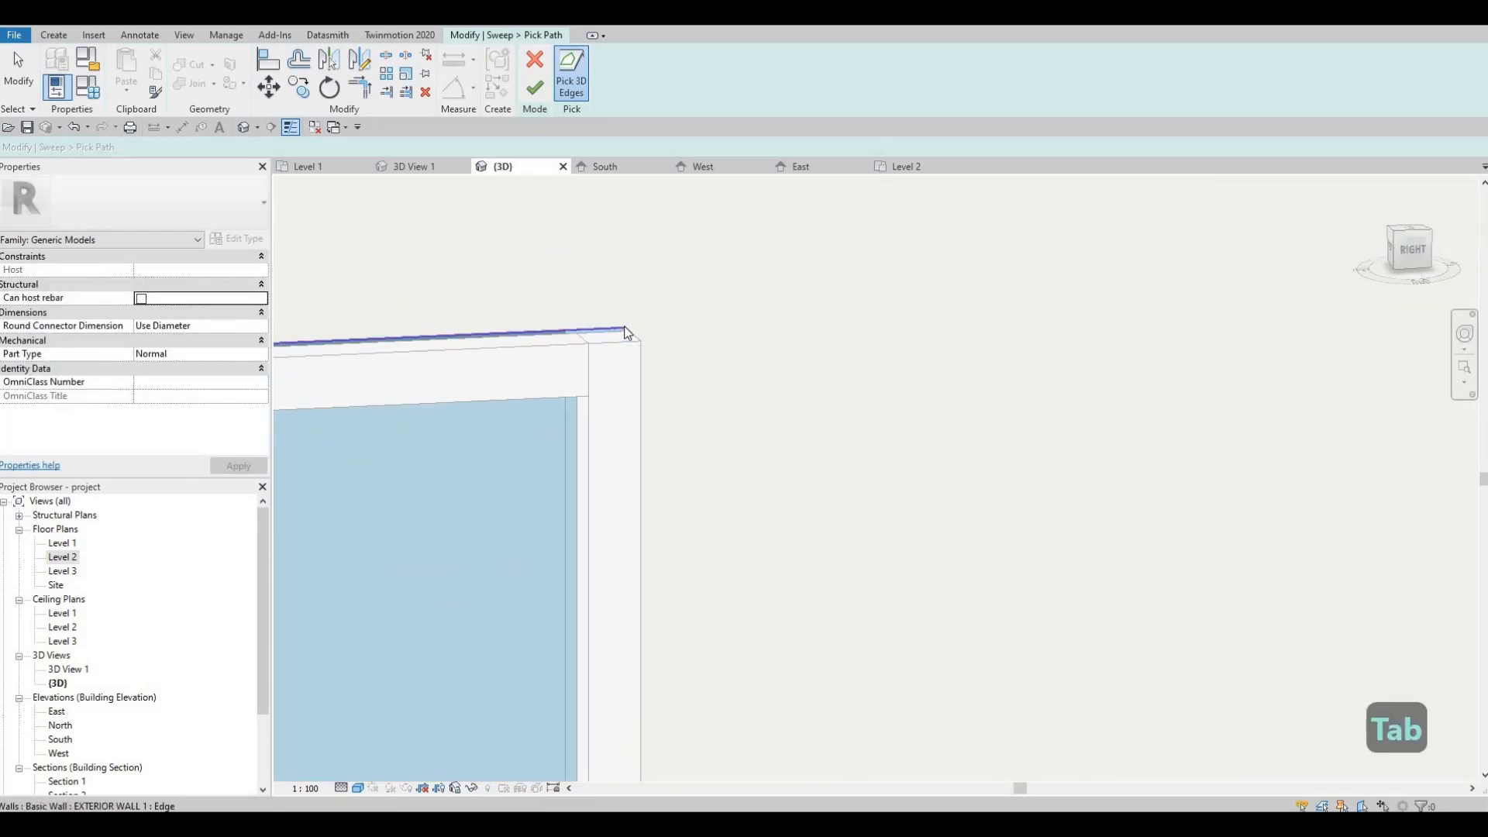
key("Tab")
scroll(544, 408, "down", 10)
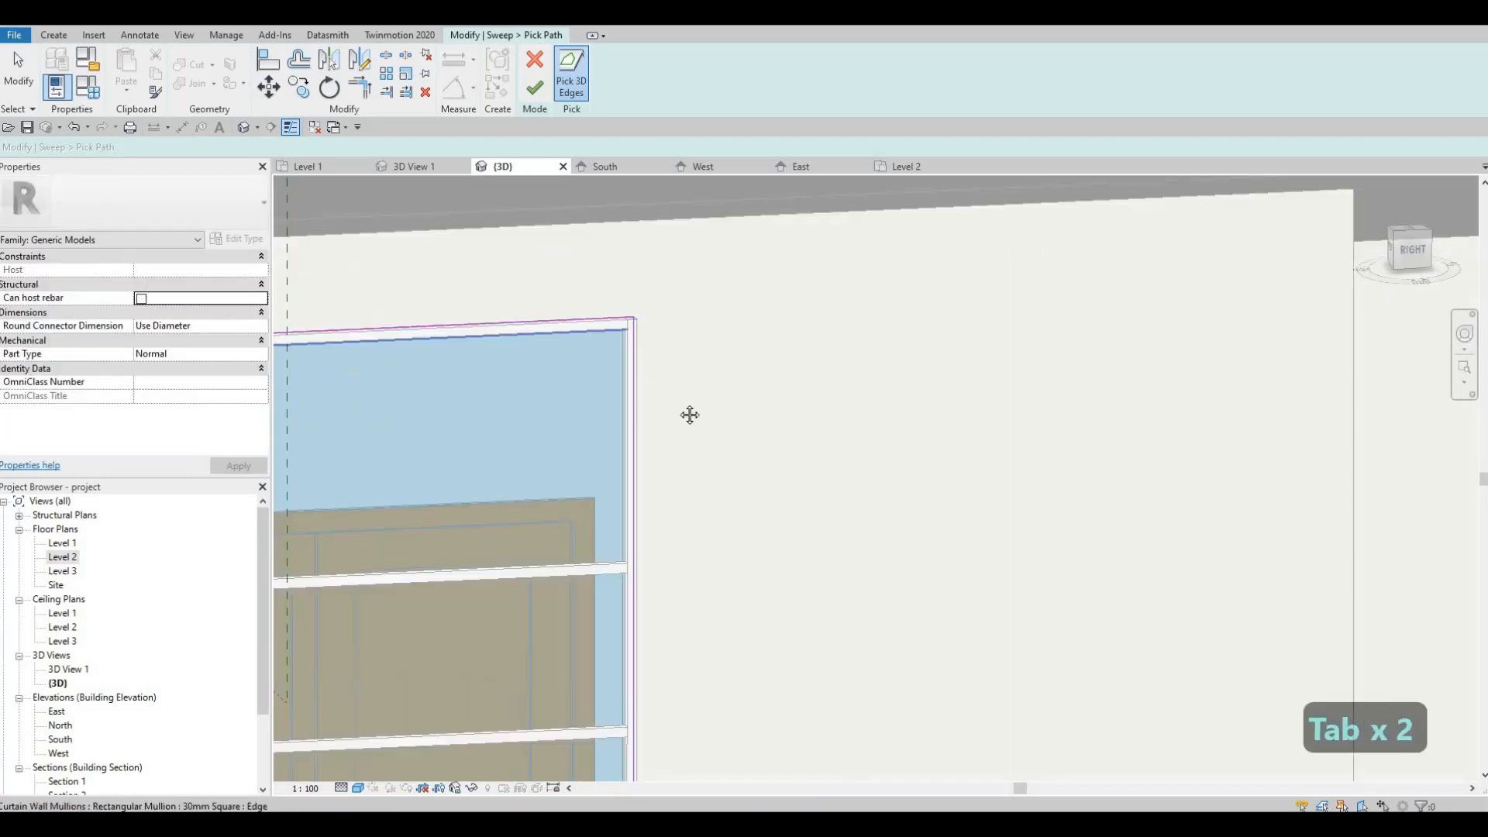
Add the bottom mullion edge of the corner window's east face to the sweep path.
scroll(707, 526, "up", 5)
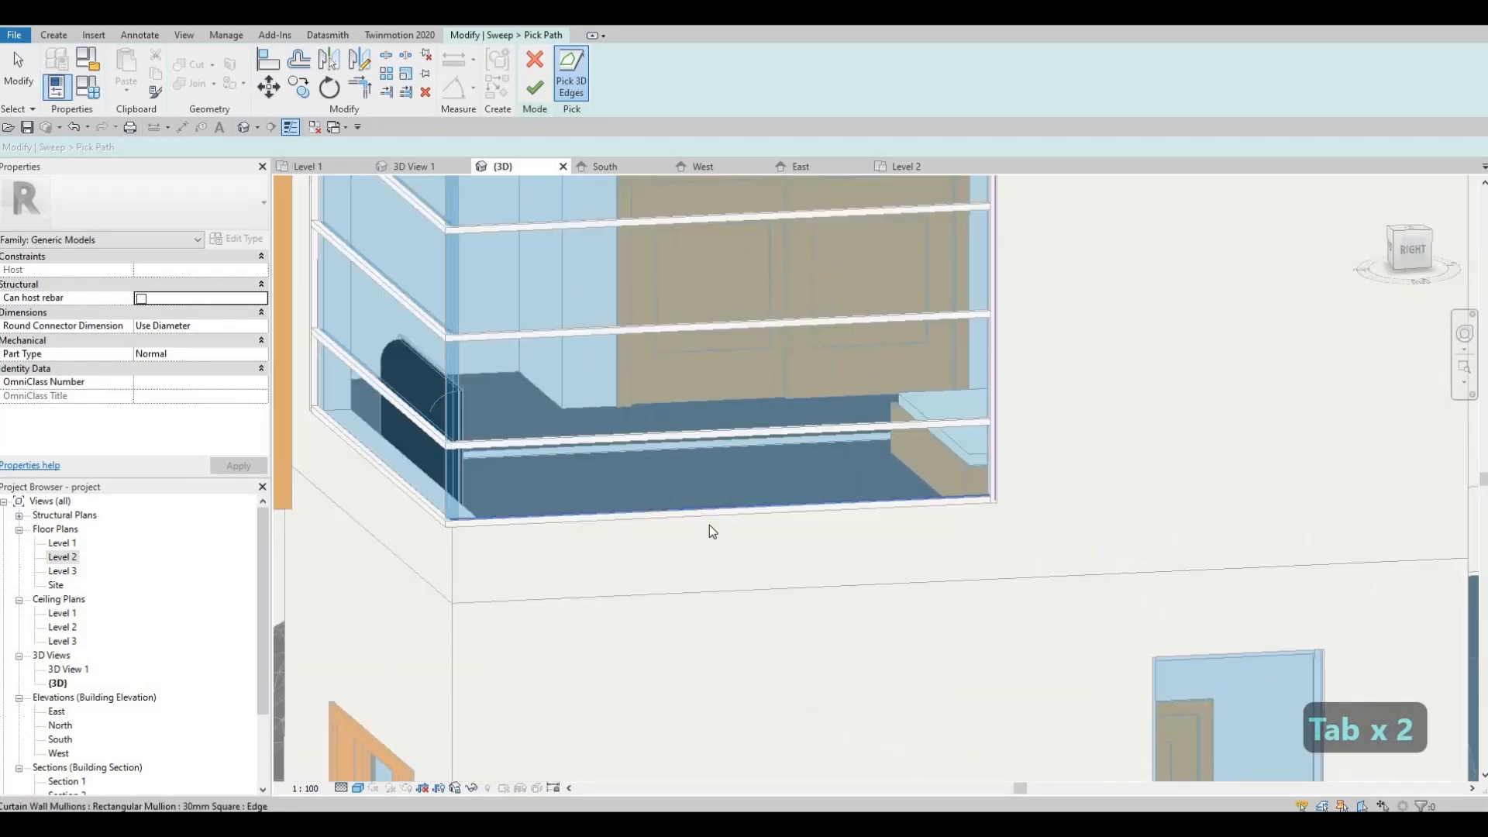
mouse_move(736, 494)
middle_mouse_down("shift")
mouse_move(799, 365)
mouse_move(839, 366)
mouse_move(667, 577)
middle_mouse_up("shift")
middle_click_drag(873, 321, 701, 518)
scroll(701, 518, "down", 3)
scroll(804, 309, "up", 4)
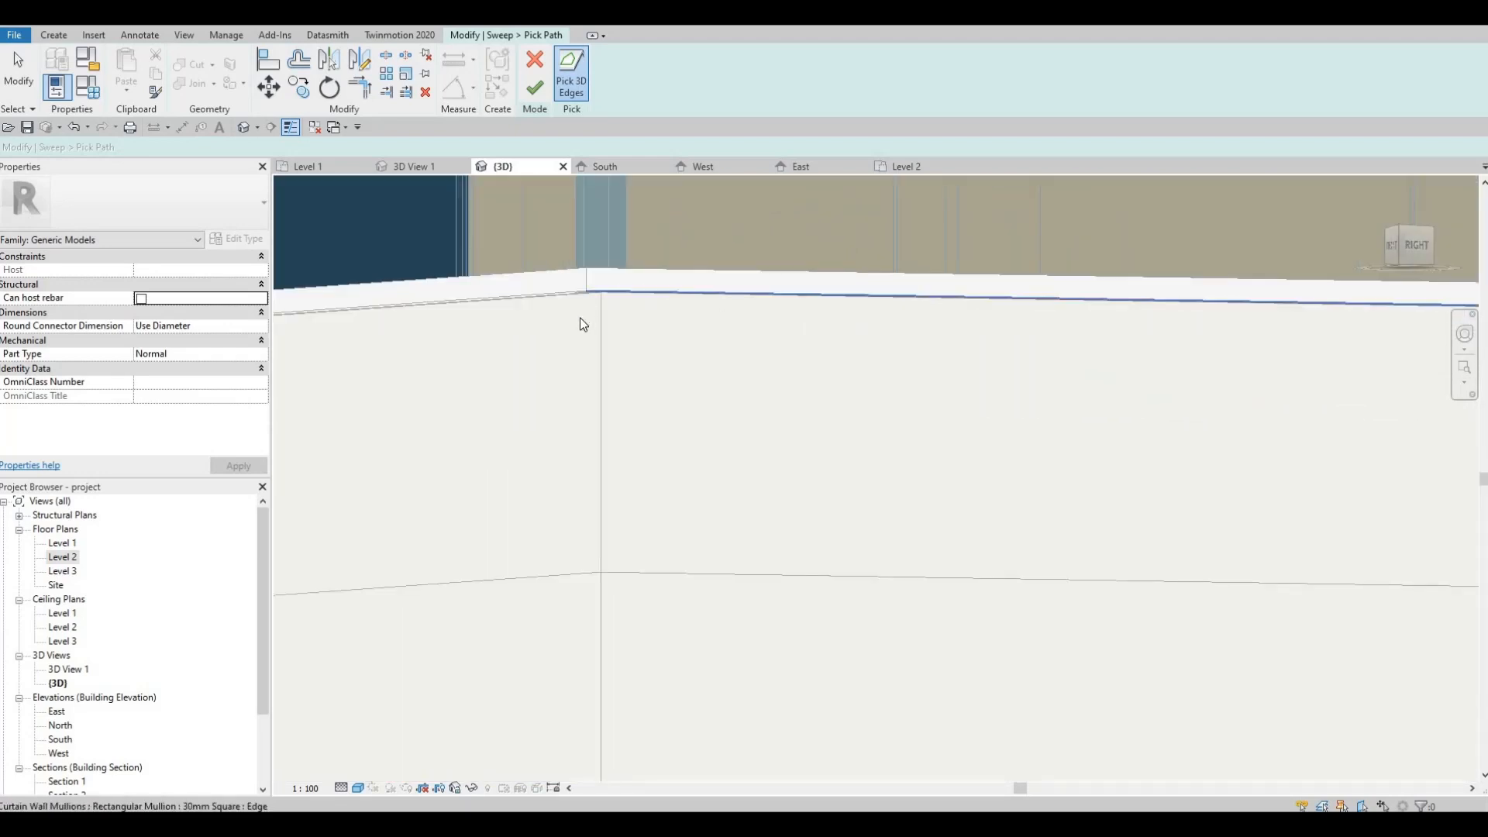
middle_click_drag(584, 324, 556, 290, "shift")
left_click(531, 298)
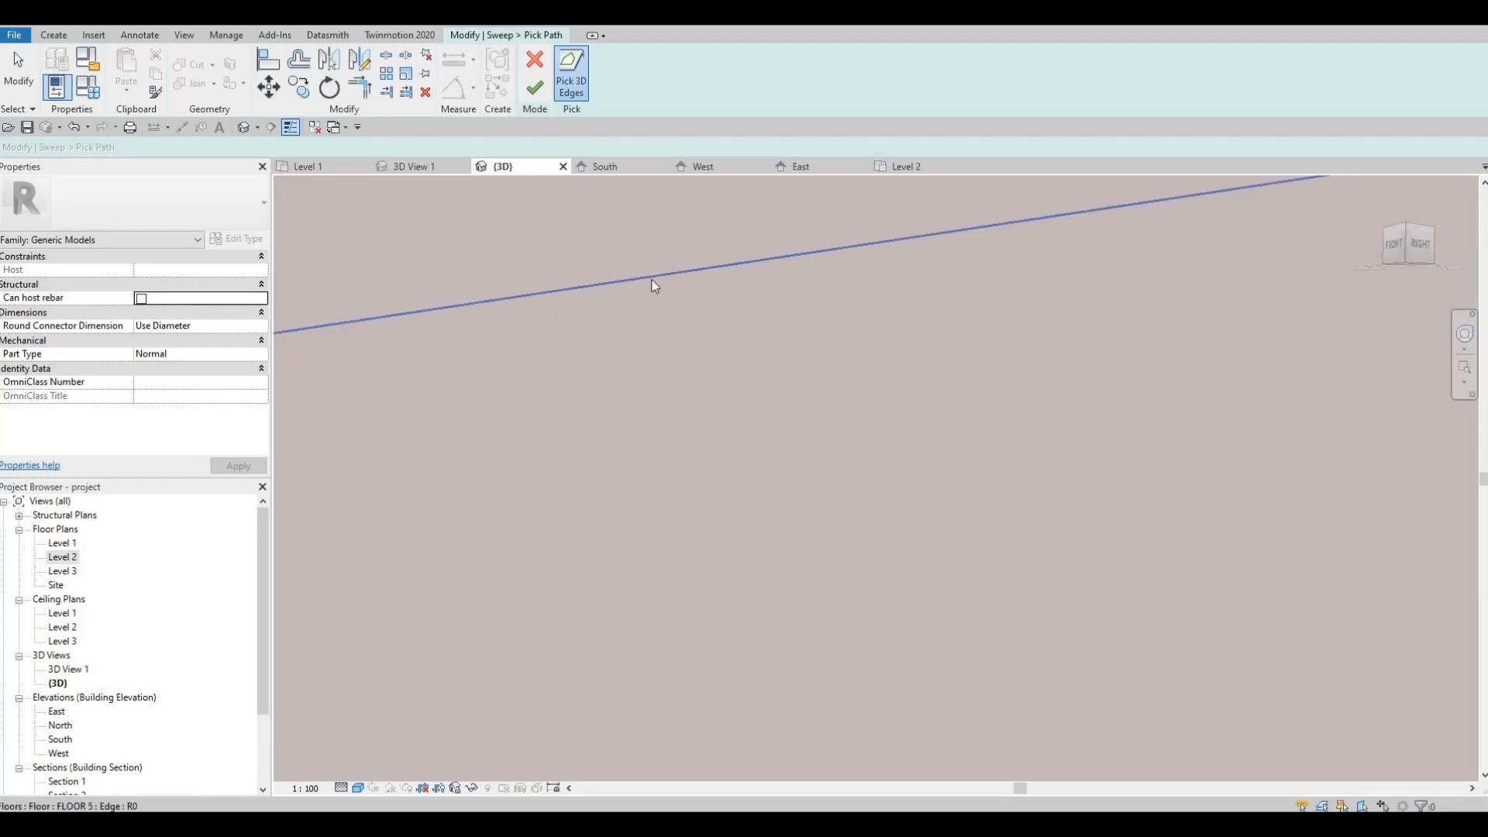
Replace the mullion path line below the window's east face with the outer bottom edge of the glazing.
middle_click_drag(652, 287, 1002, 317, "shift")
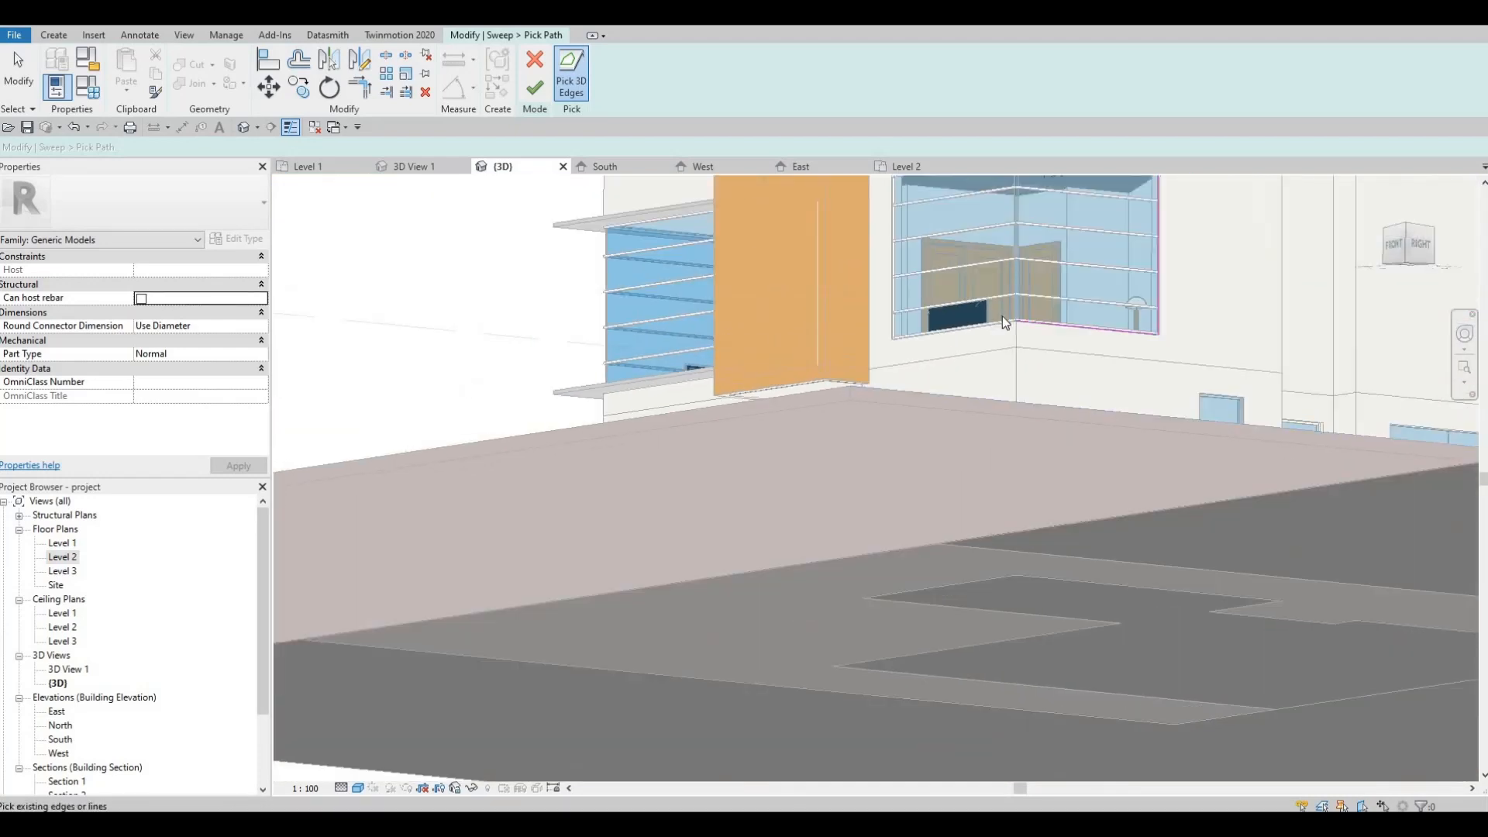
scroll(1000, 325, "up", 8)
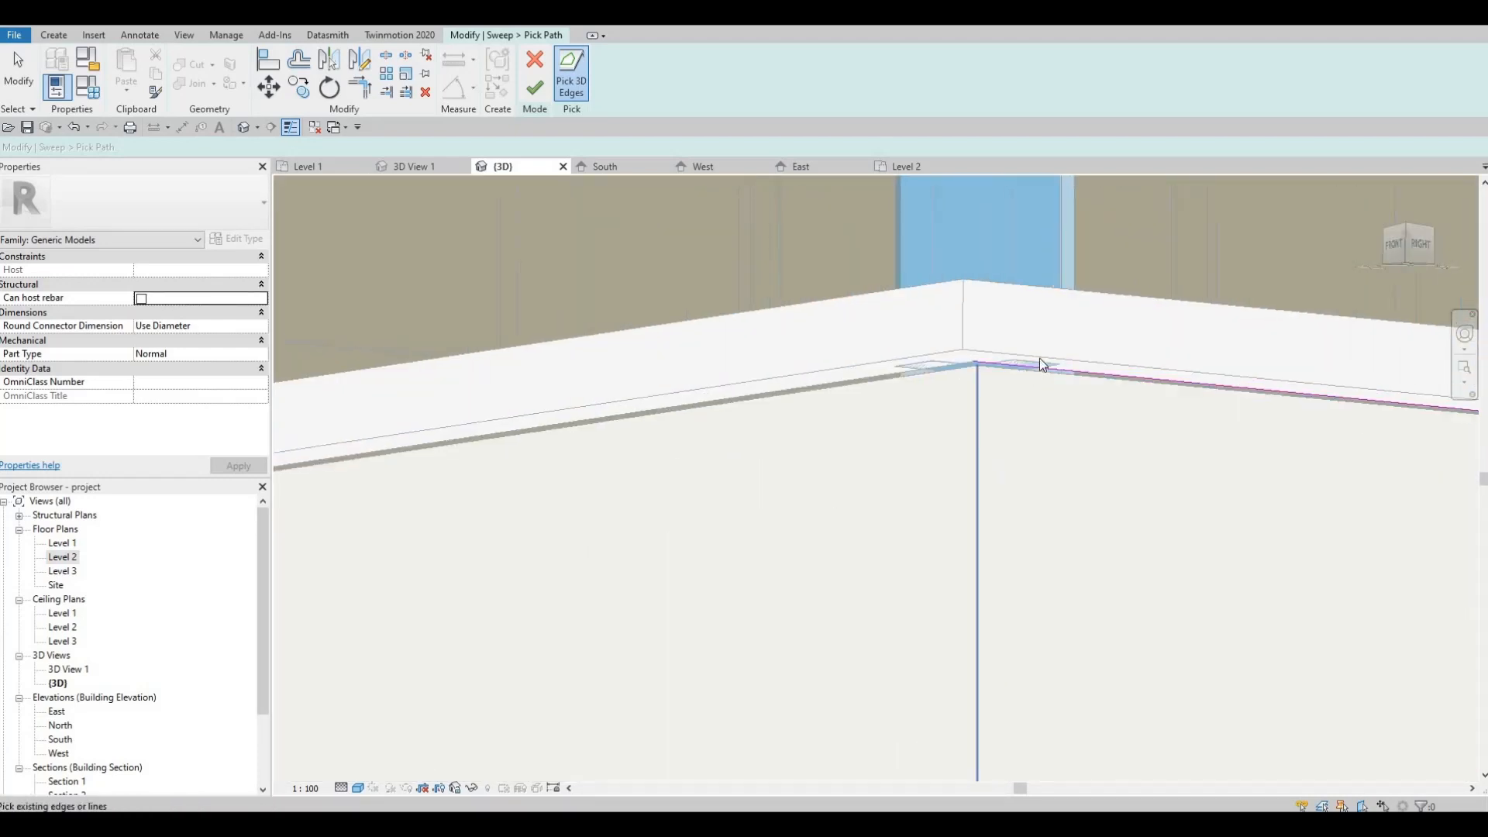
scroll(1039, 358, "up", 2)
key("Escape")
left_click(1040, 357)
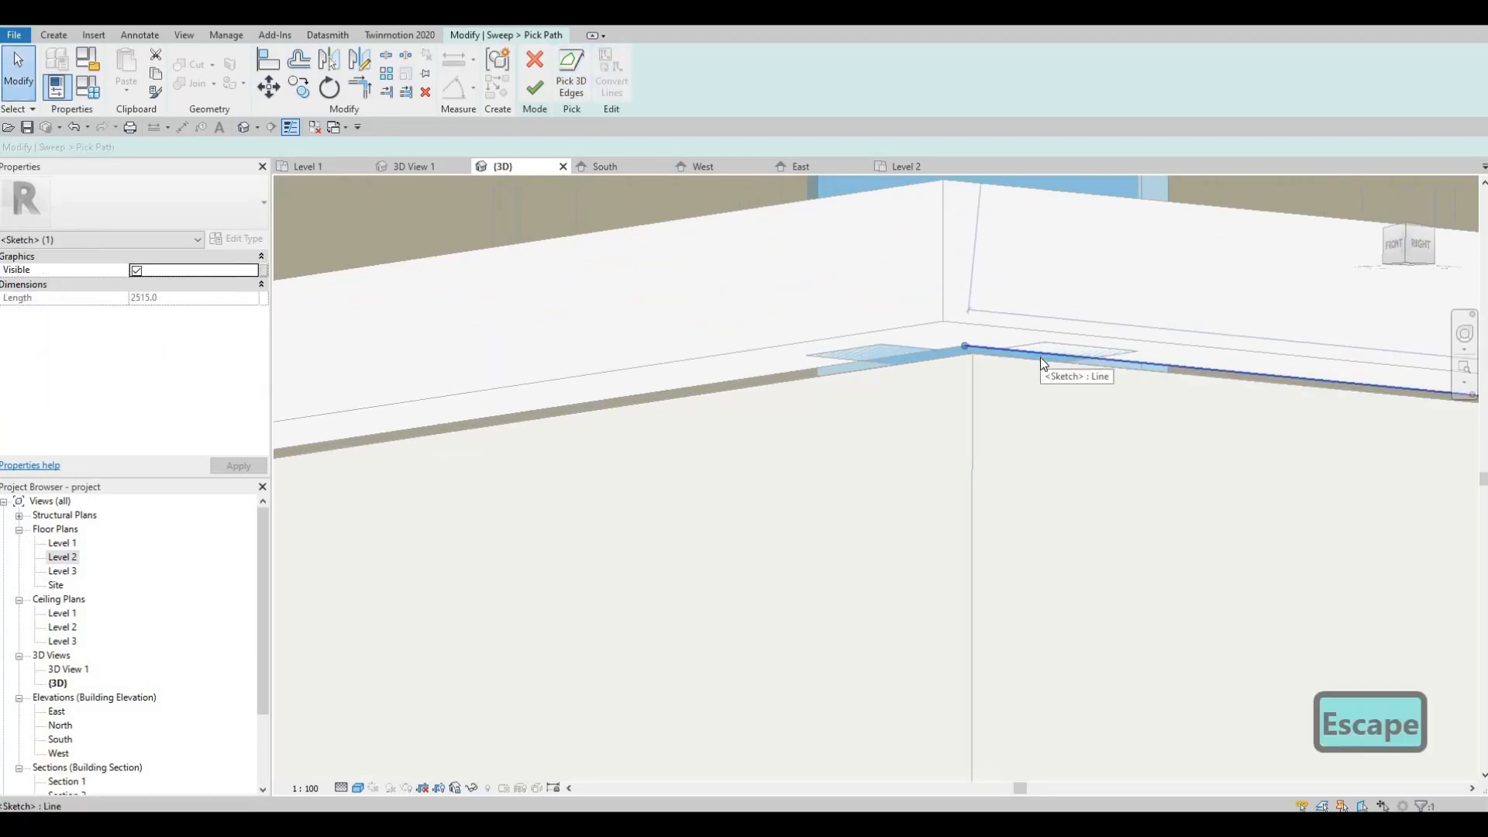
key("Delete")
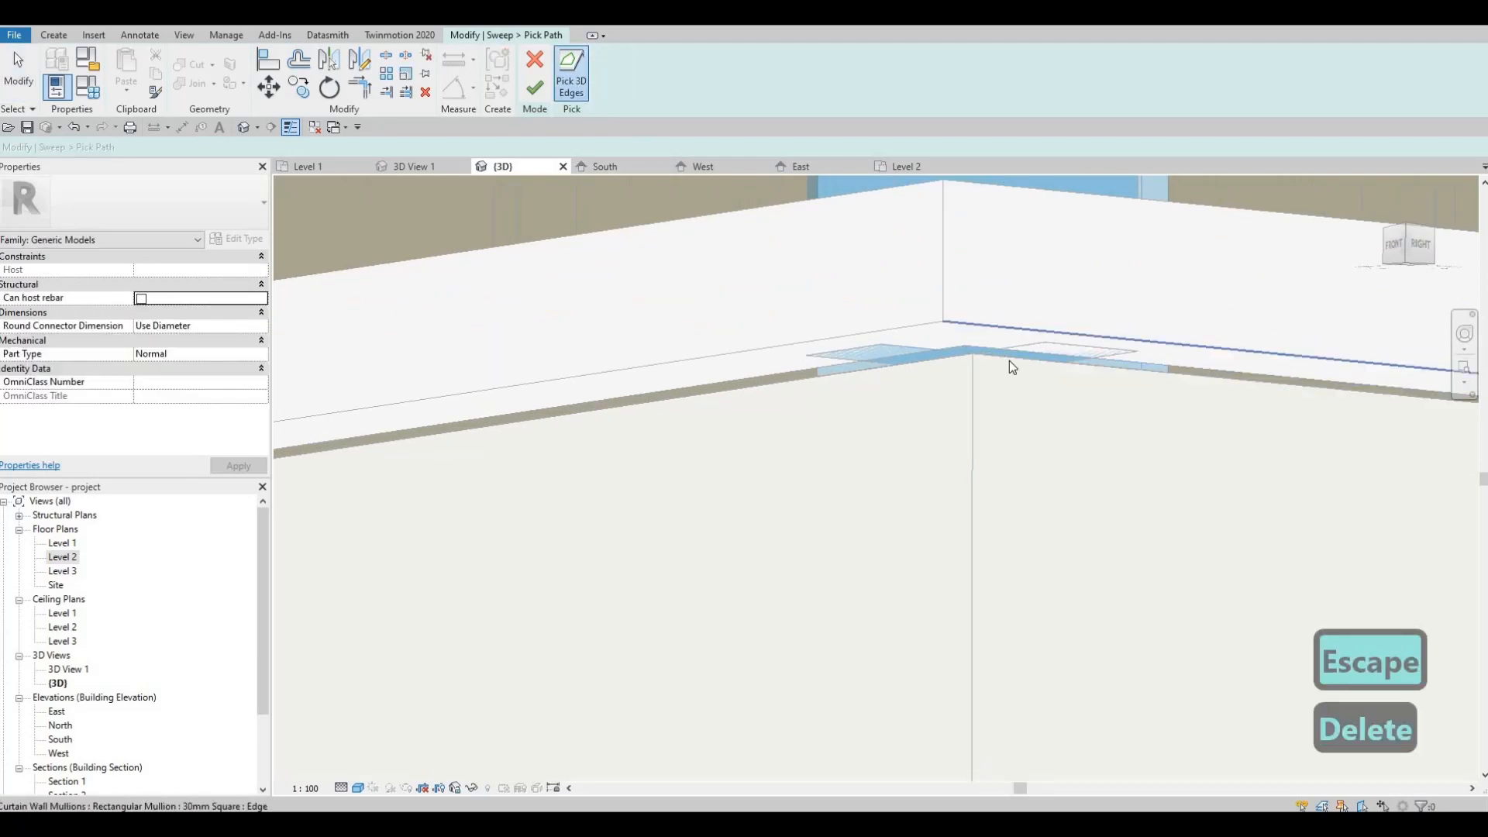
left_click(946, 365)
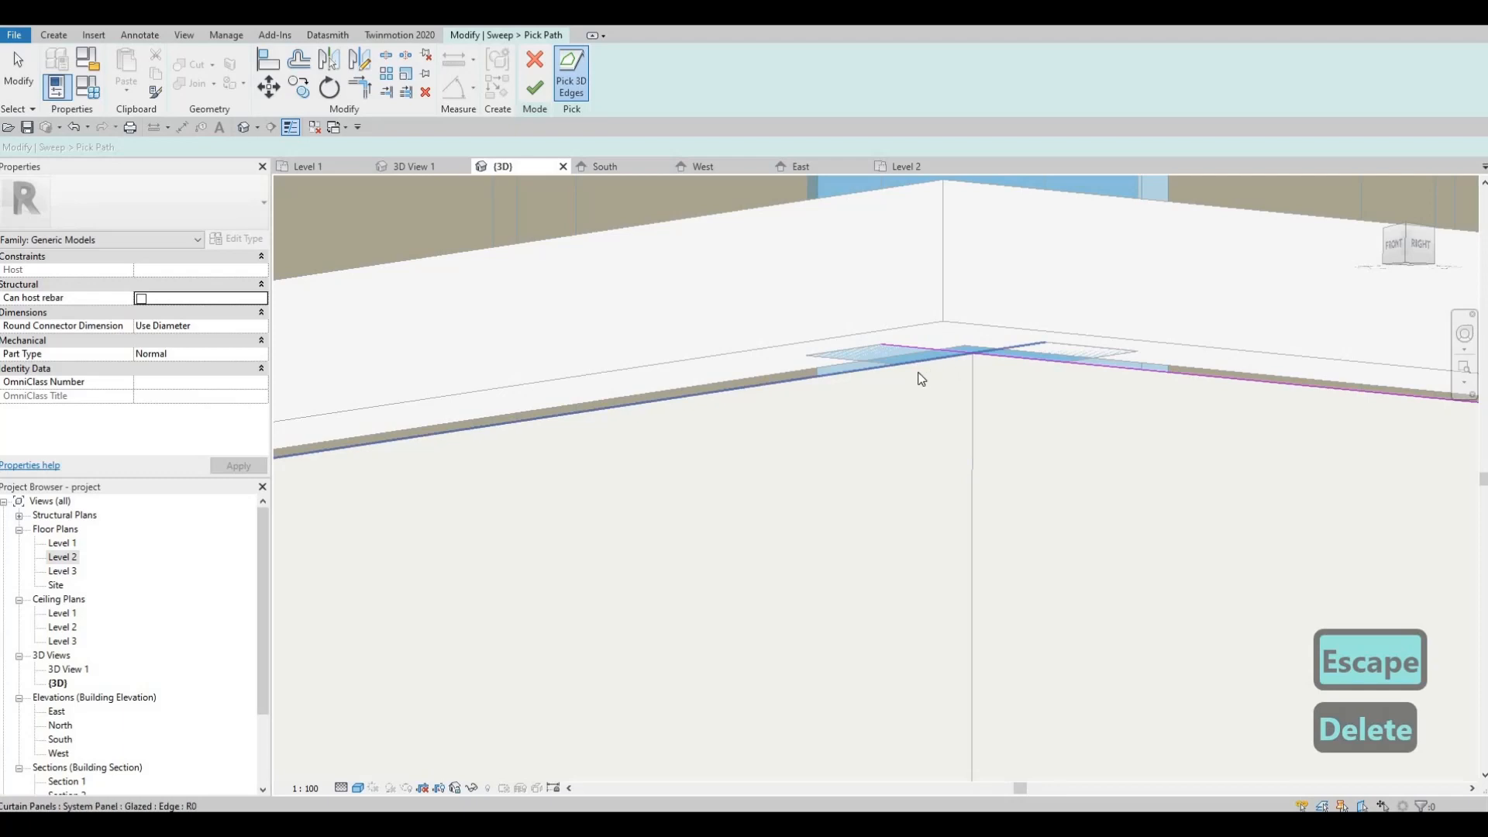
Add the bottom edge of the window's south face and the lower part of its far vertical edge to the sweep path.
mouse_move(913, 376)
middle_mouse_down("shift")
mouse_move(801, 385)
mouse_move(791, 402)
mouse_move(890, 390)
middle_mouse_up("shift")
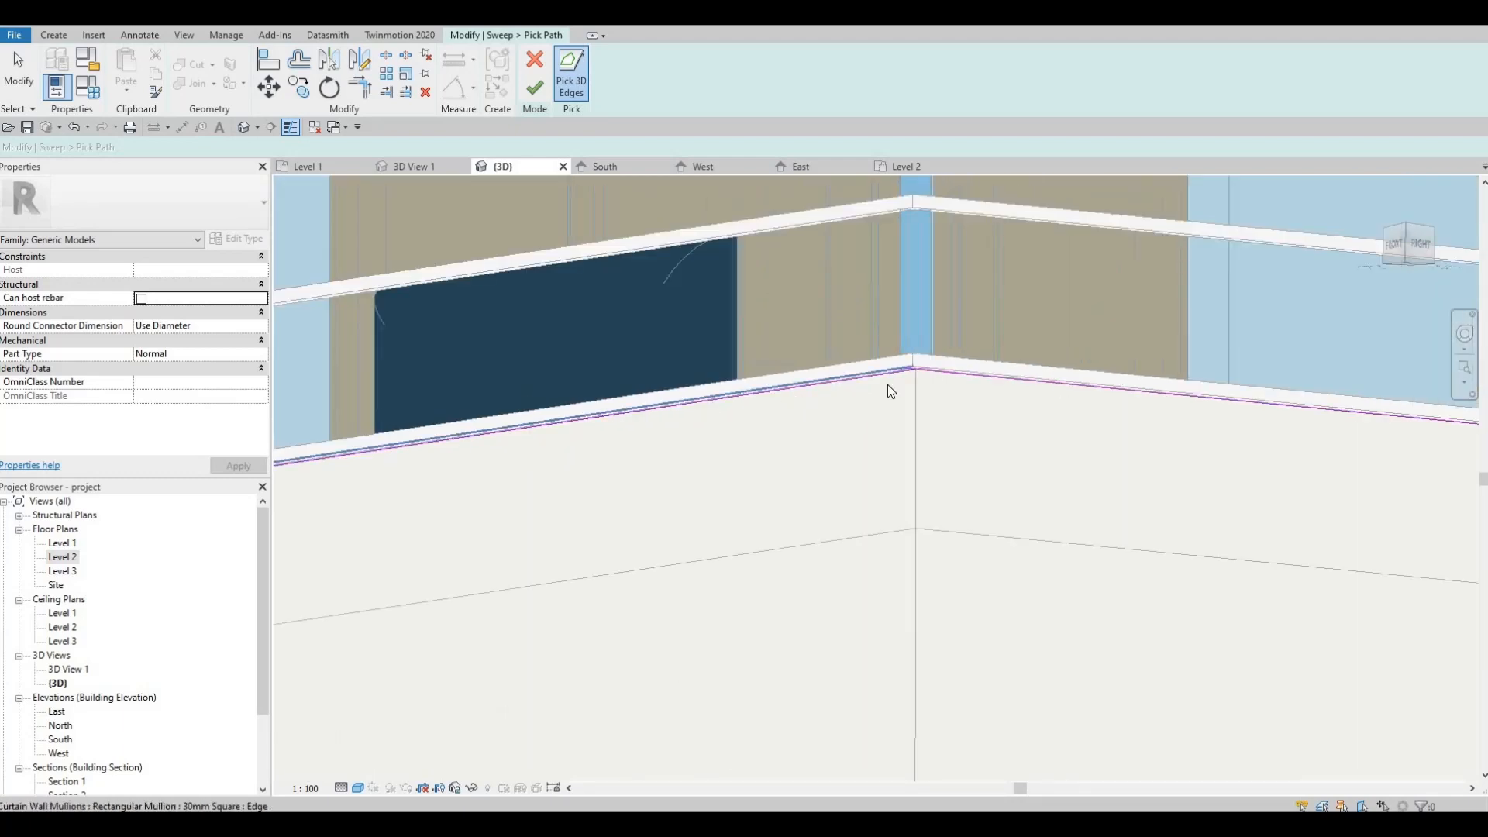
middle_click_drag(393, 463, 811, 435)
scroll(591, 445, "up", 7)
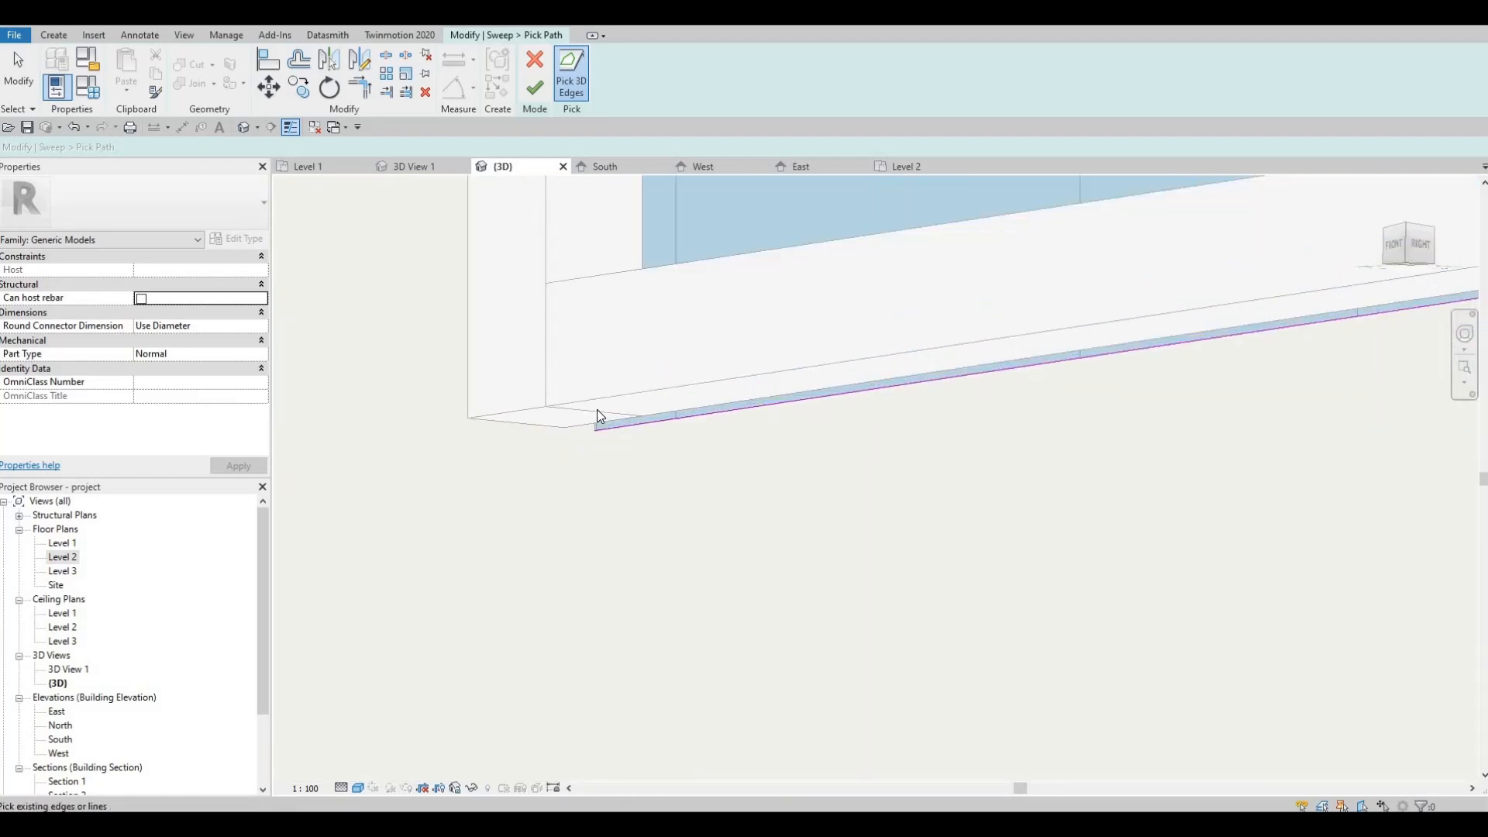
scroll(597, 412, "up", 3)
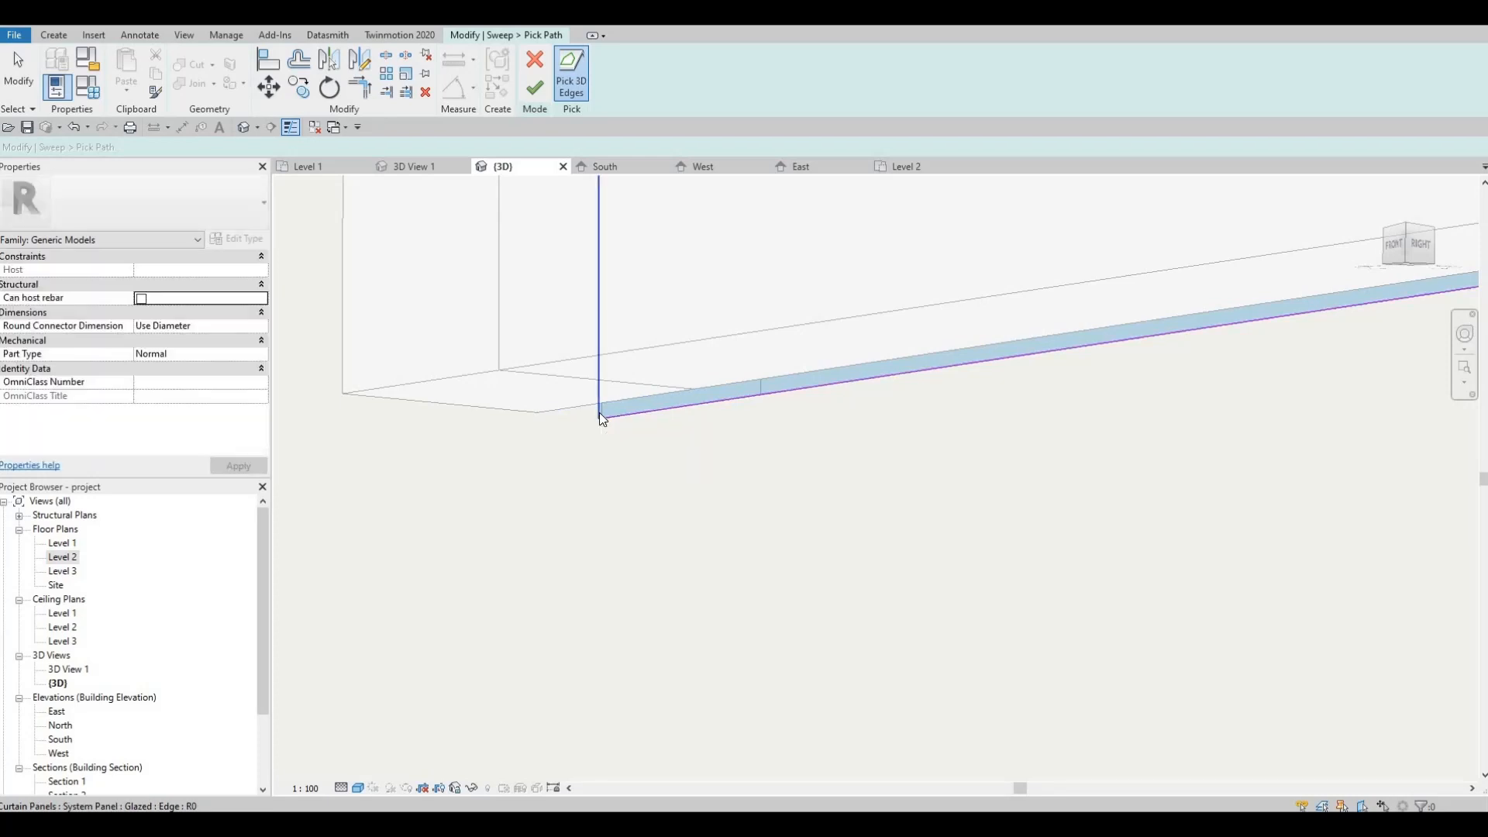
middle_click_drag(599, 413, 871, 323, "shift")
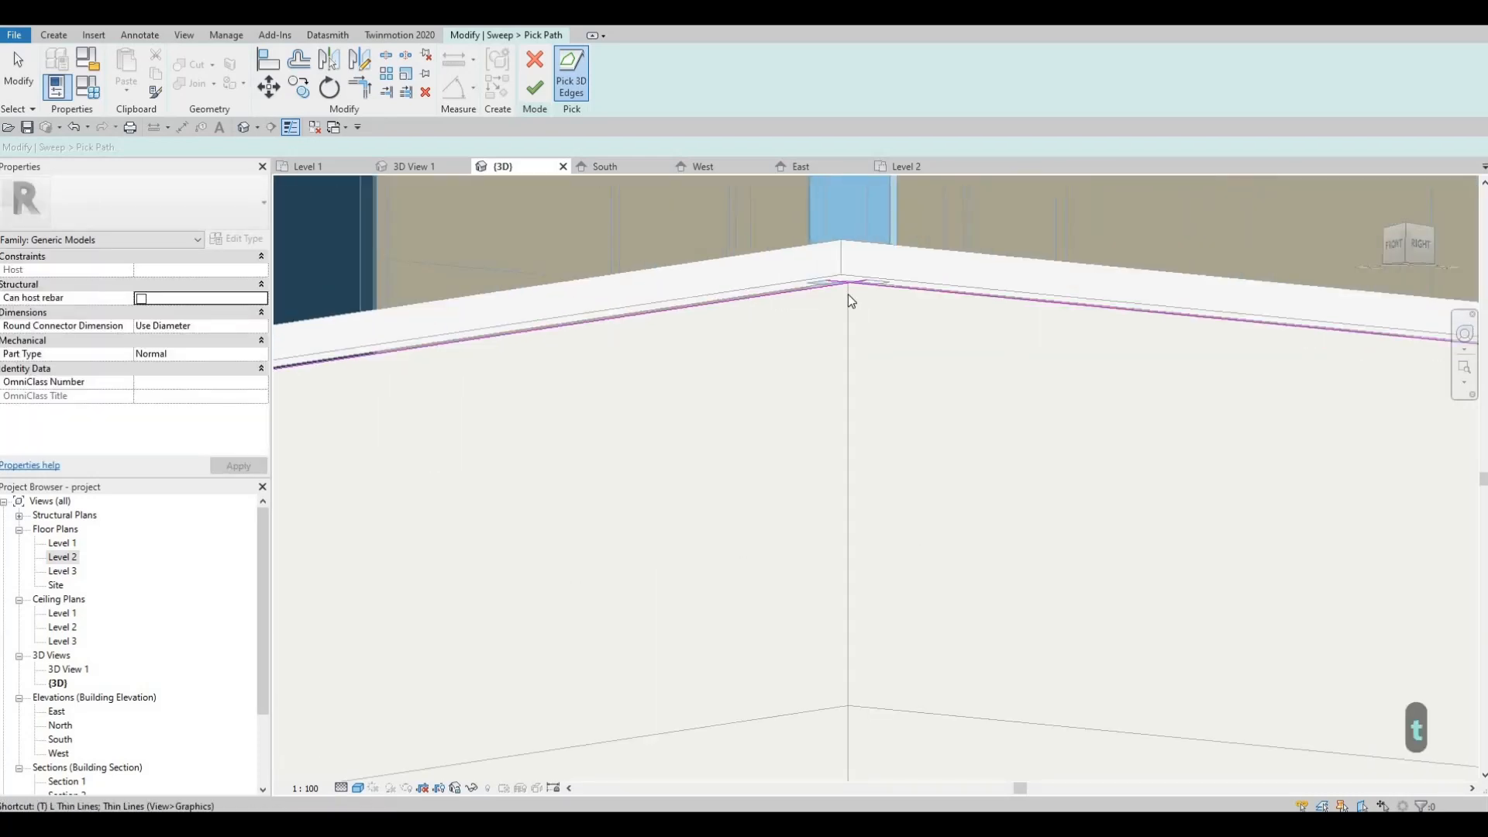
Delete the duplicate path line below the south face and trim the bottom path lines to meet at the window corner.
key("t")
key("r")
middle_click_drag(838, 310, 817, 282, "shift")
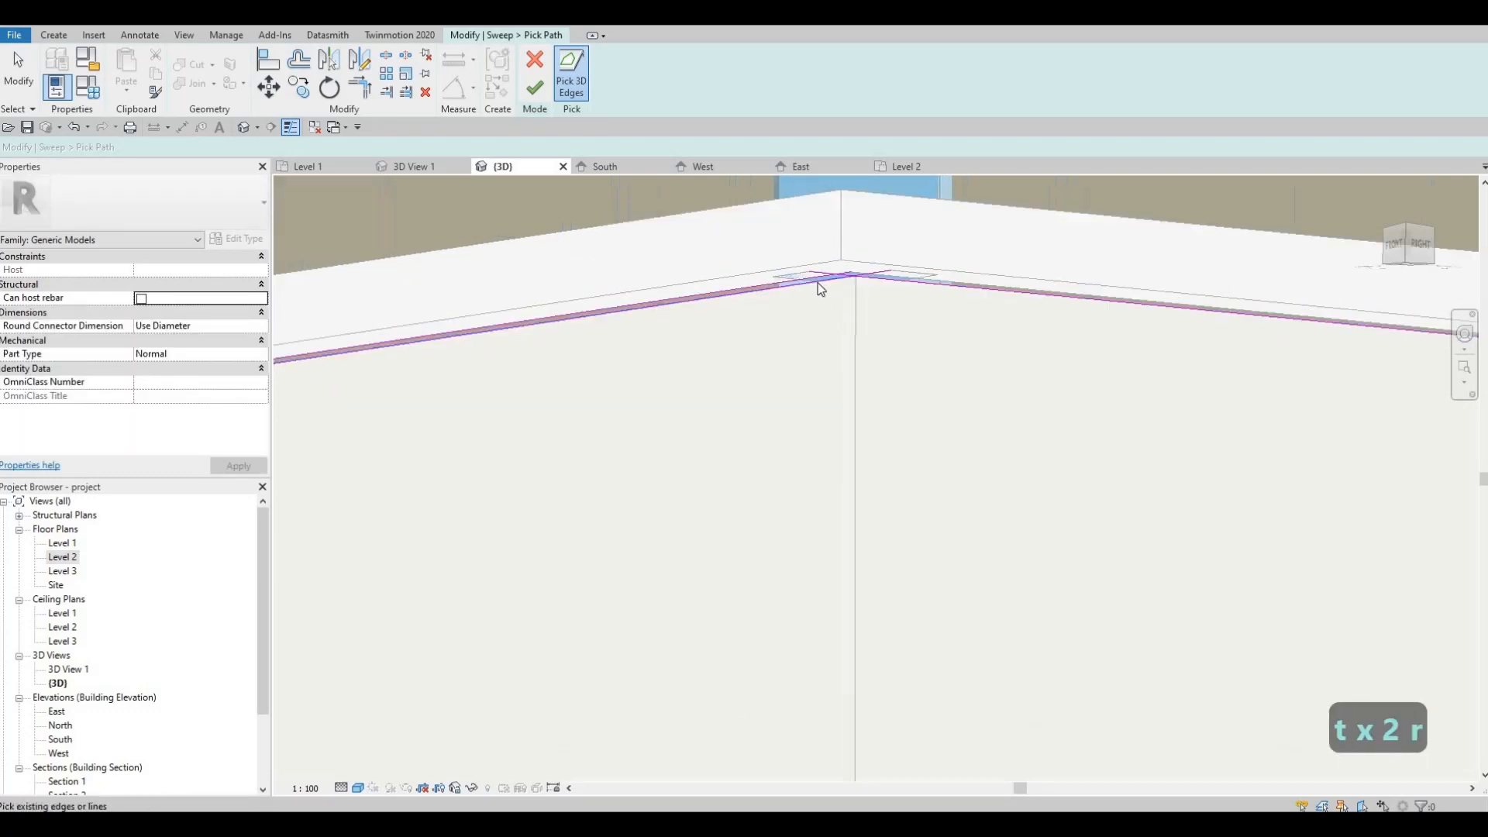
key("Escape")
key("Escape")
left_click(818, 292)
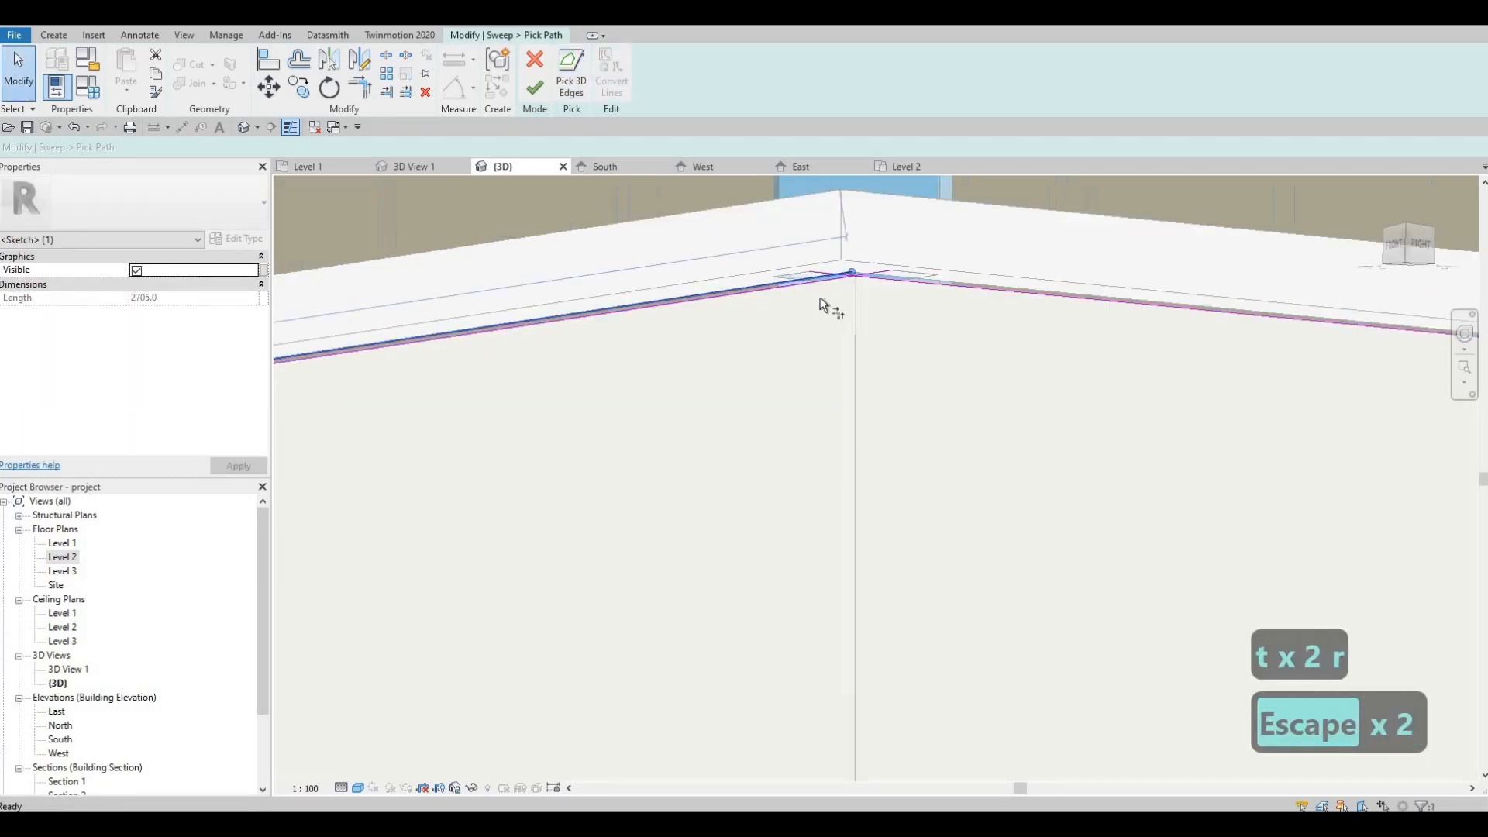
key("Delete")
key("t")
key("r")
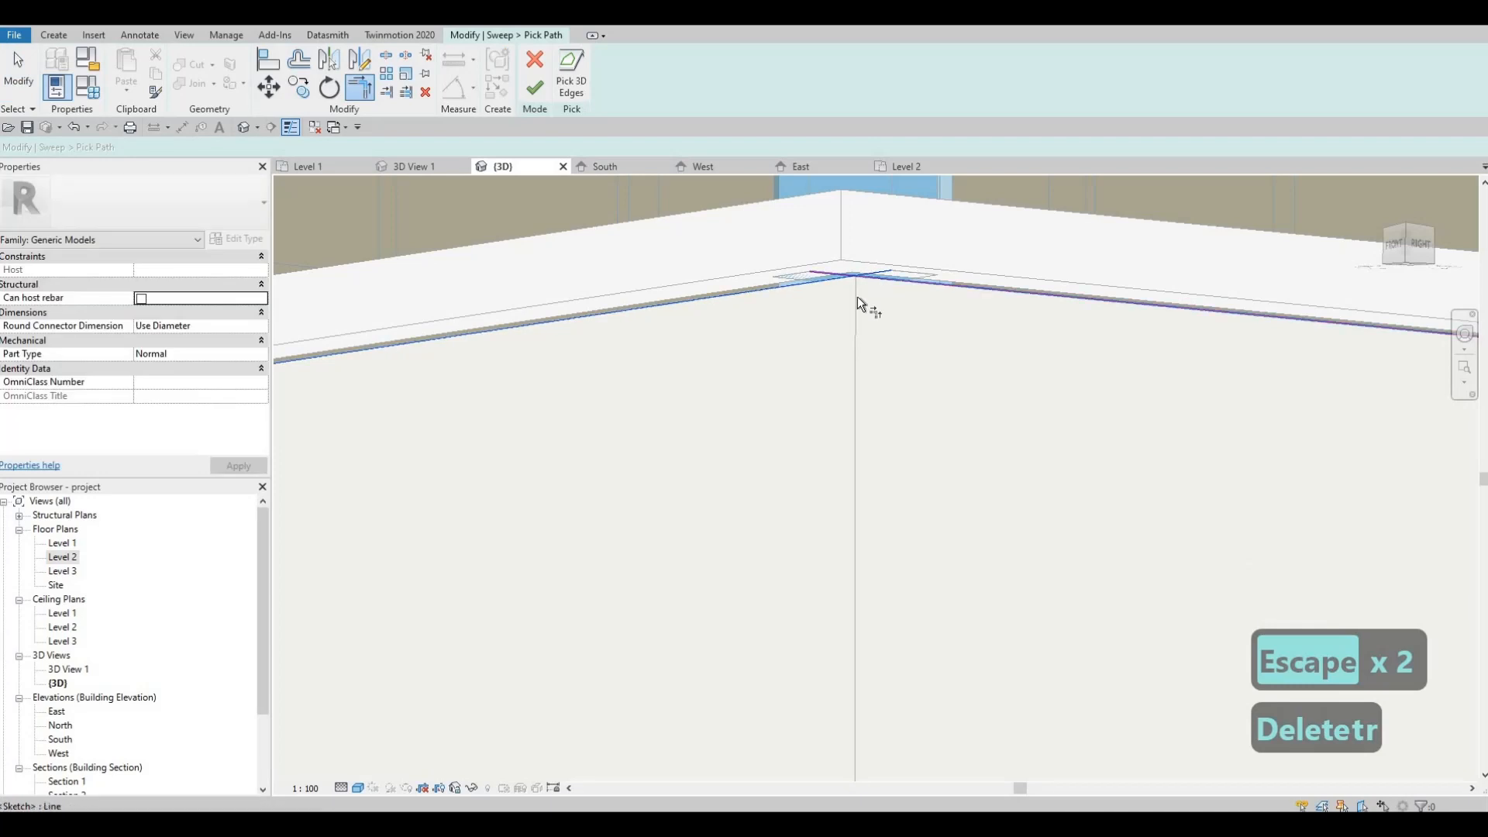
Delete the short vertical path line at the lower west end of the window's south face.
middle_click_drag(857, 298, 845, 392, "shift")
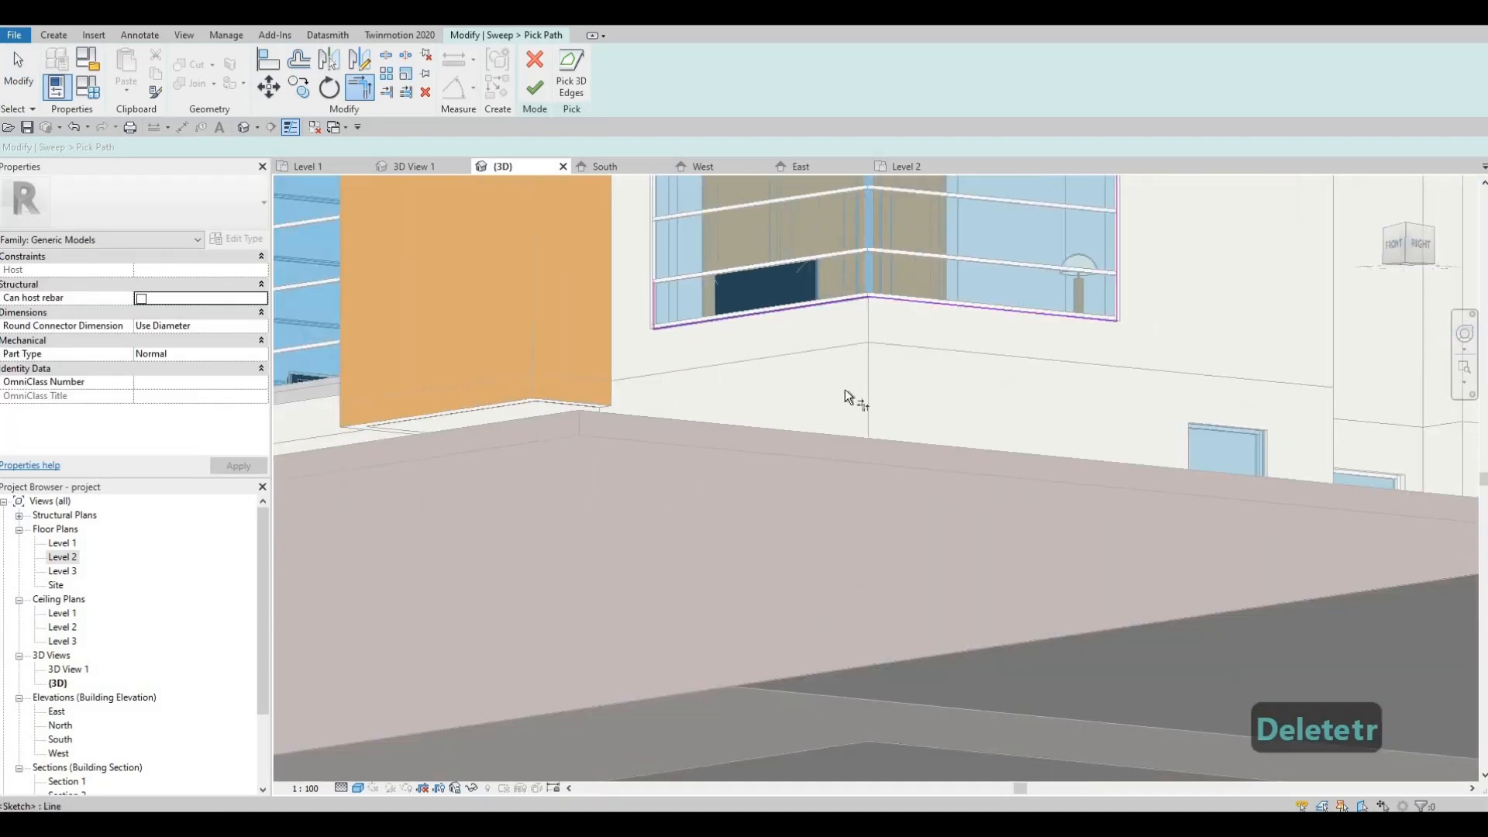
scroll(845, 397, "down", 2)
middle_click_drag(767, 267, 910, 421)
middle_click_drag(775, 349, 907, 341, "shift")
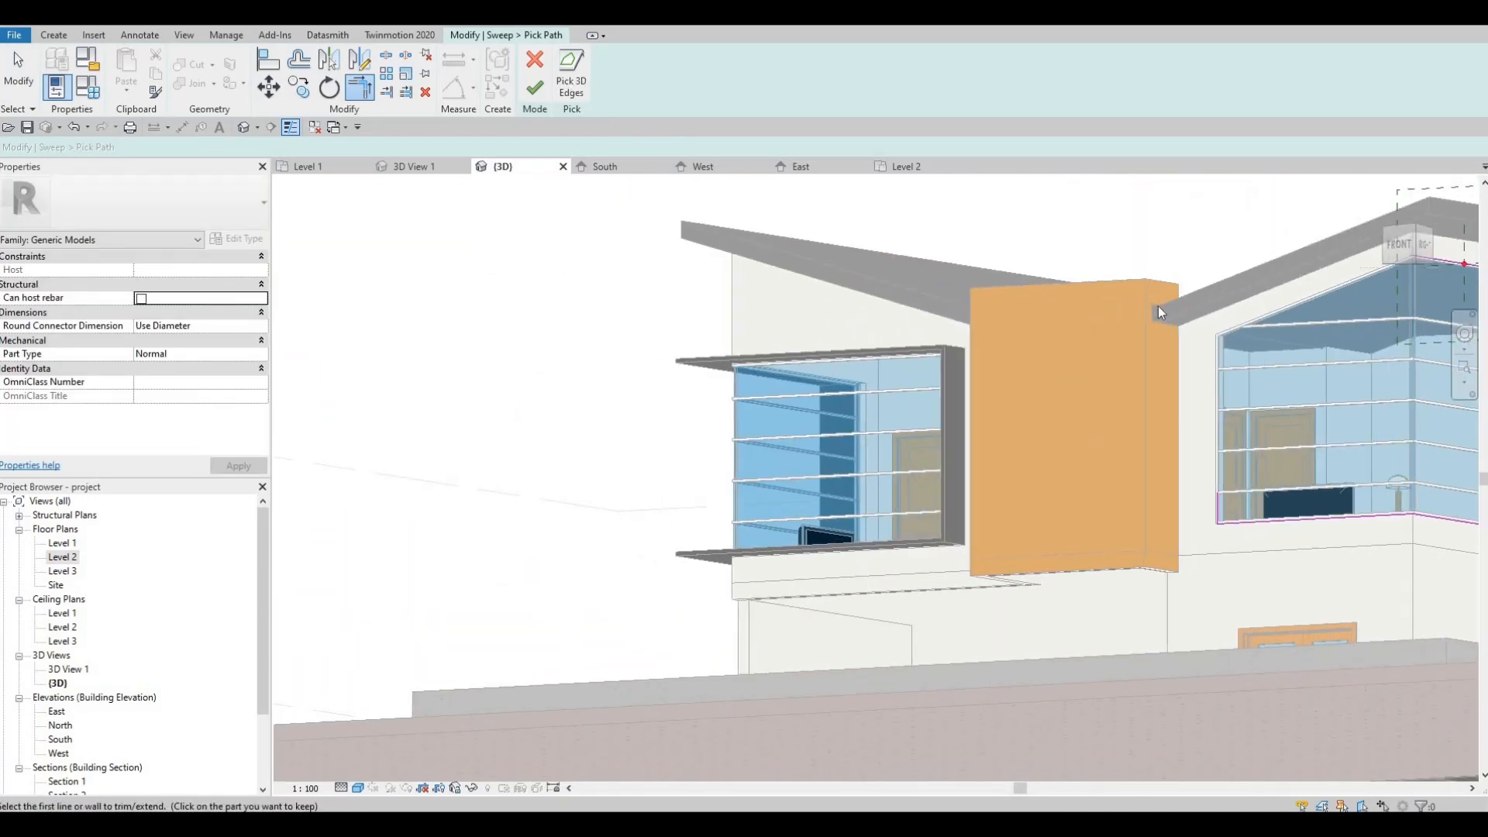
middle_click_drag(1252, 467, 1327, 503, "shift")
middle_click_drag(814, 376, 980, 409, "shift")
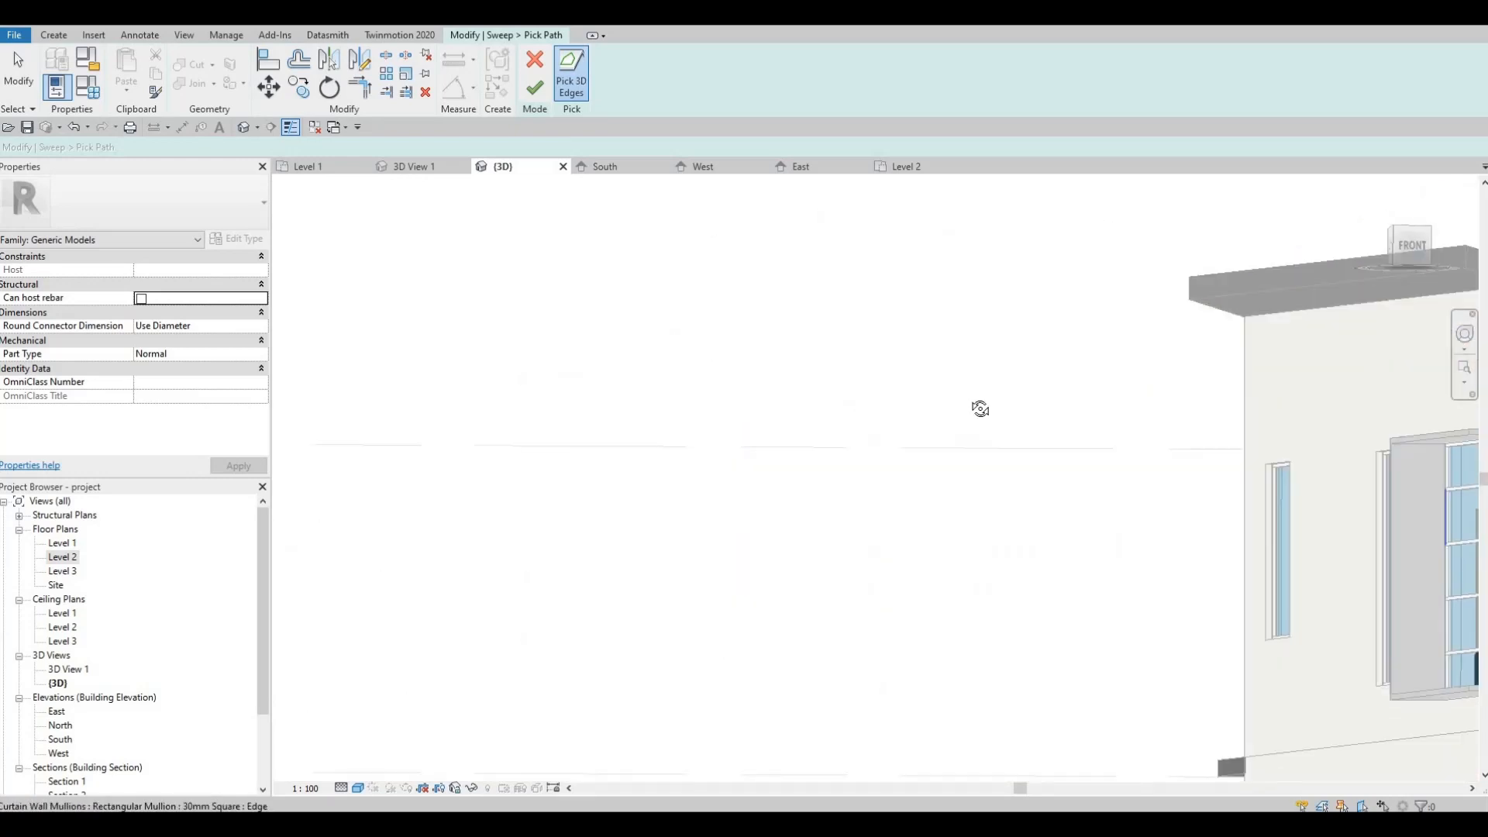
middle_click_drag(1457, 535, 915, 380)
middle_click_drag(1226, 323, 735, 275)
scroll(1103, 392, "up", 5)
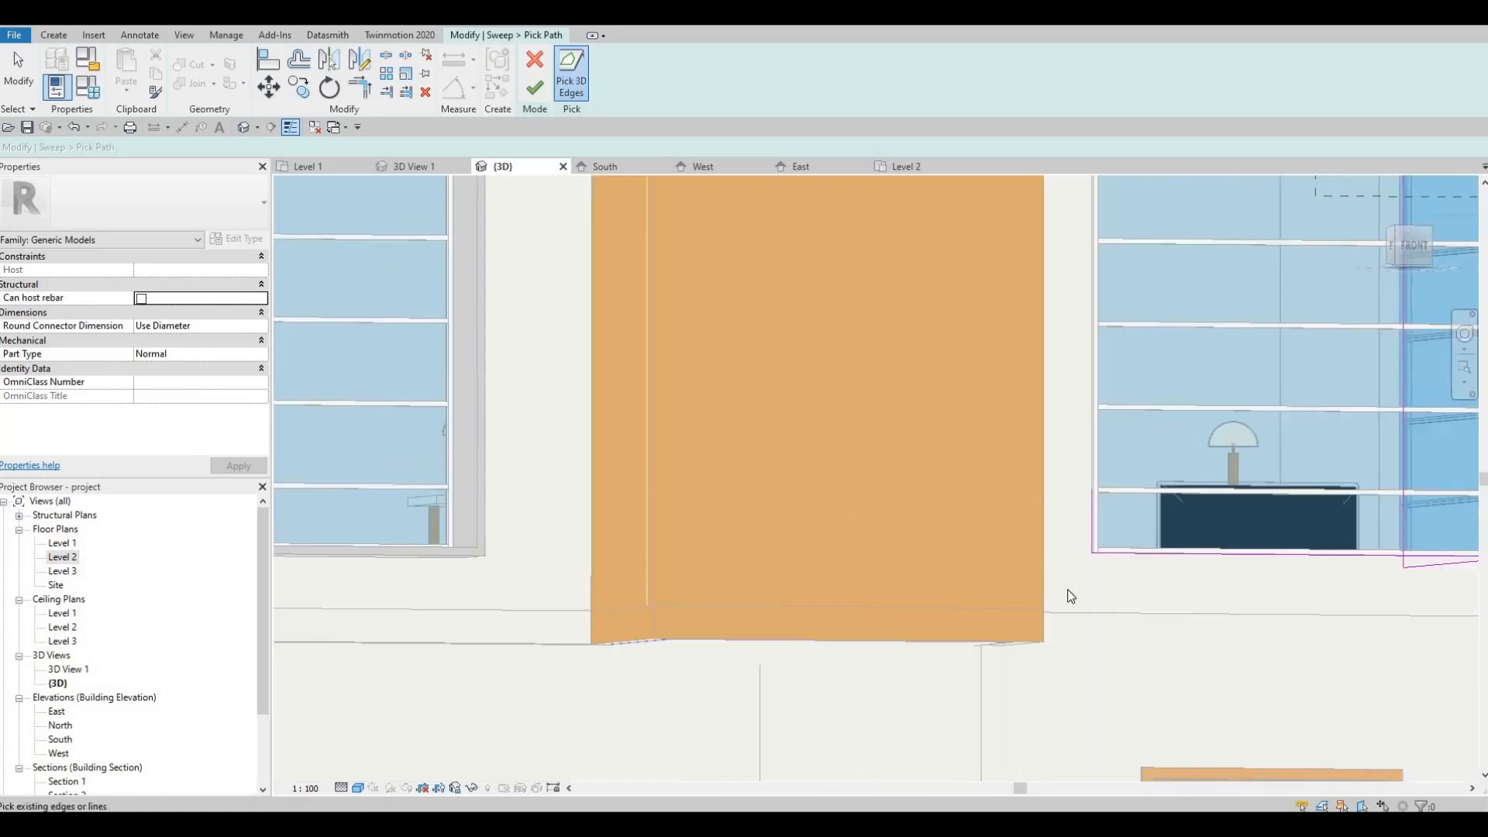
key("Escape")
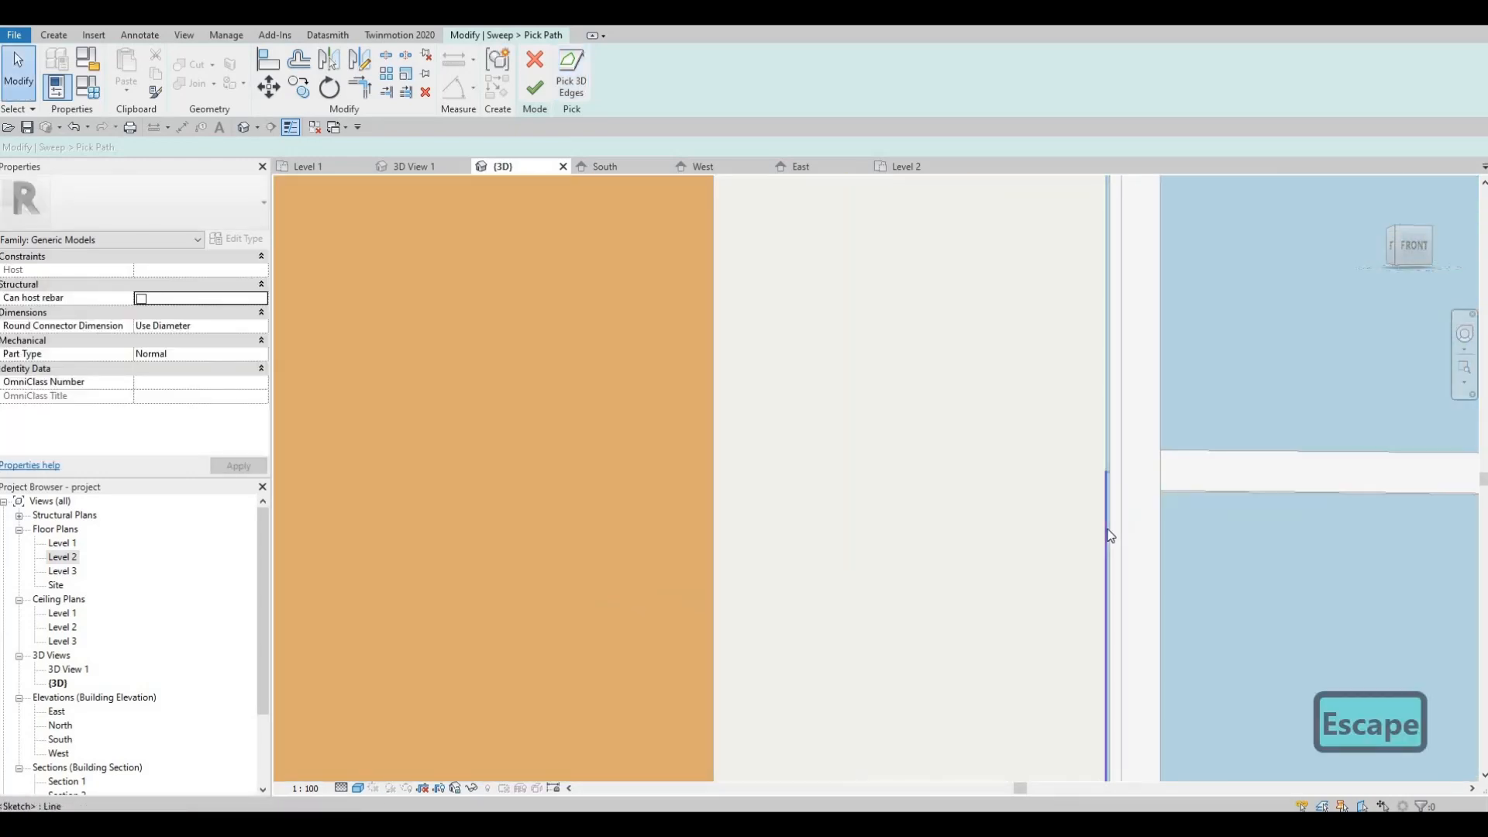
left_click(1108, 534)
key("Delete")
Add the full-height vertical edge at the west end of the window's south face to the sweep path.
middle_click_drag(1006, 490, 901, 213)
middle_click_drag(597, 107, 653, 138)
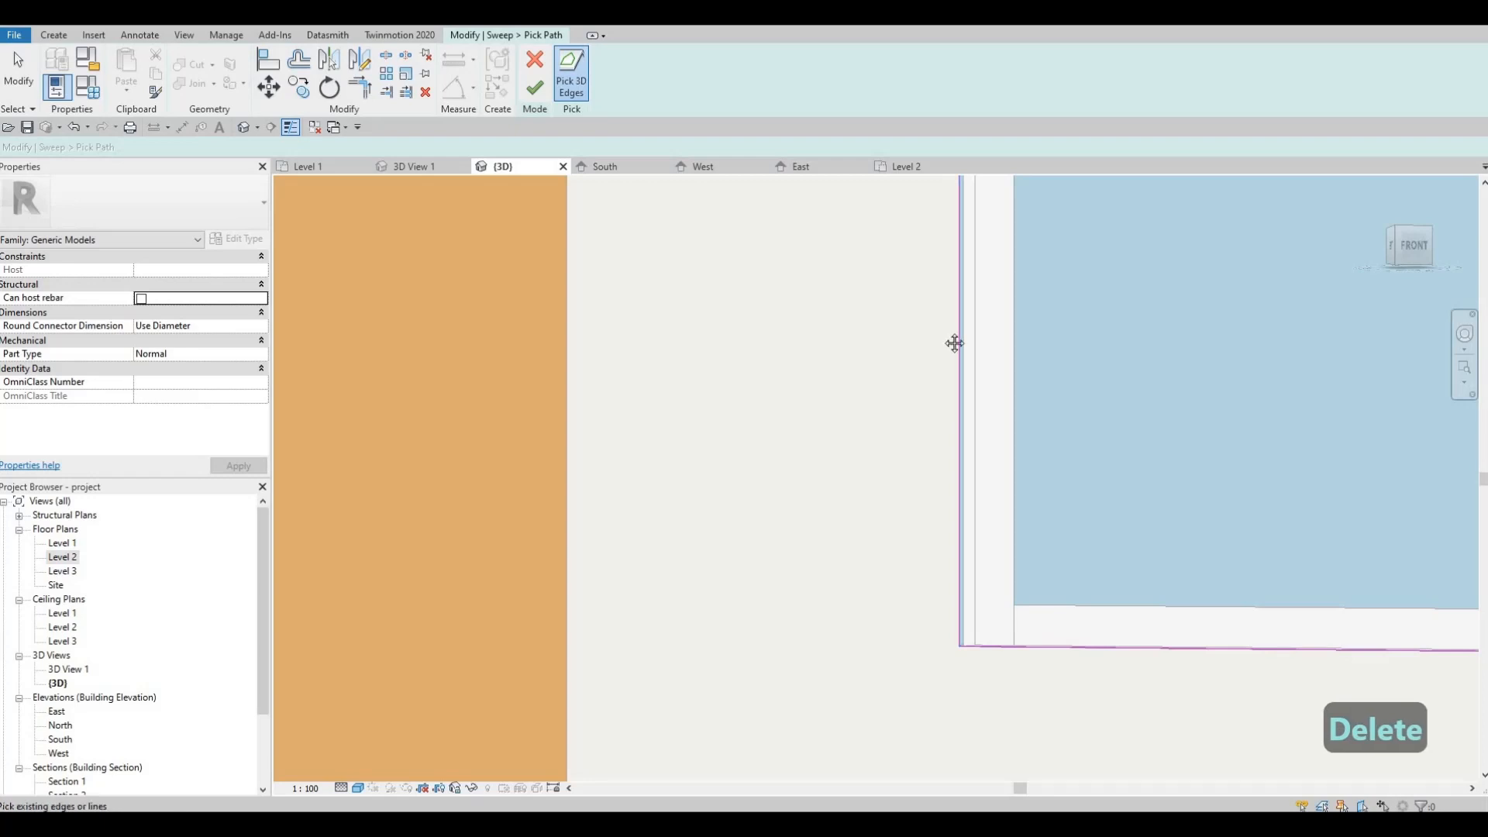
middle_click_drag(953, 341, 914, 271)
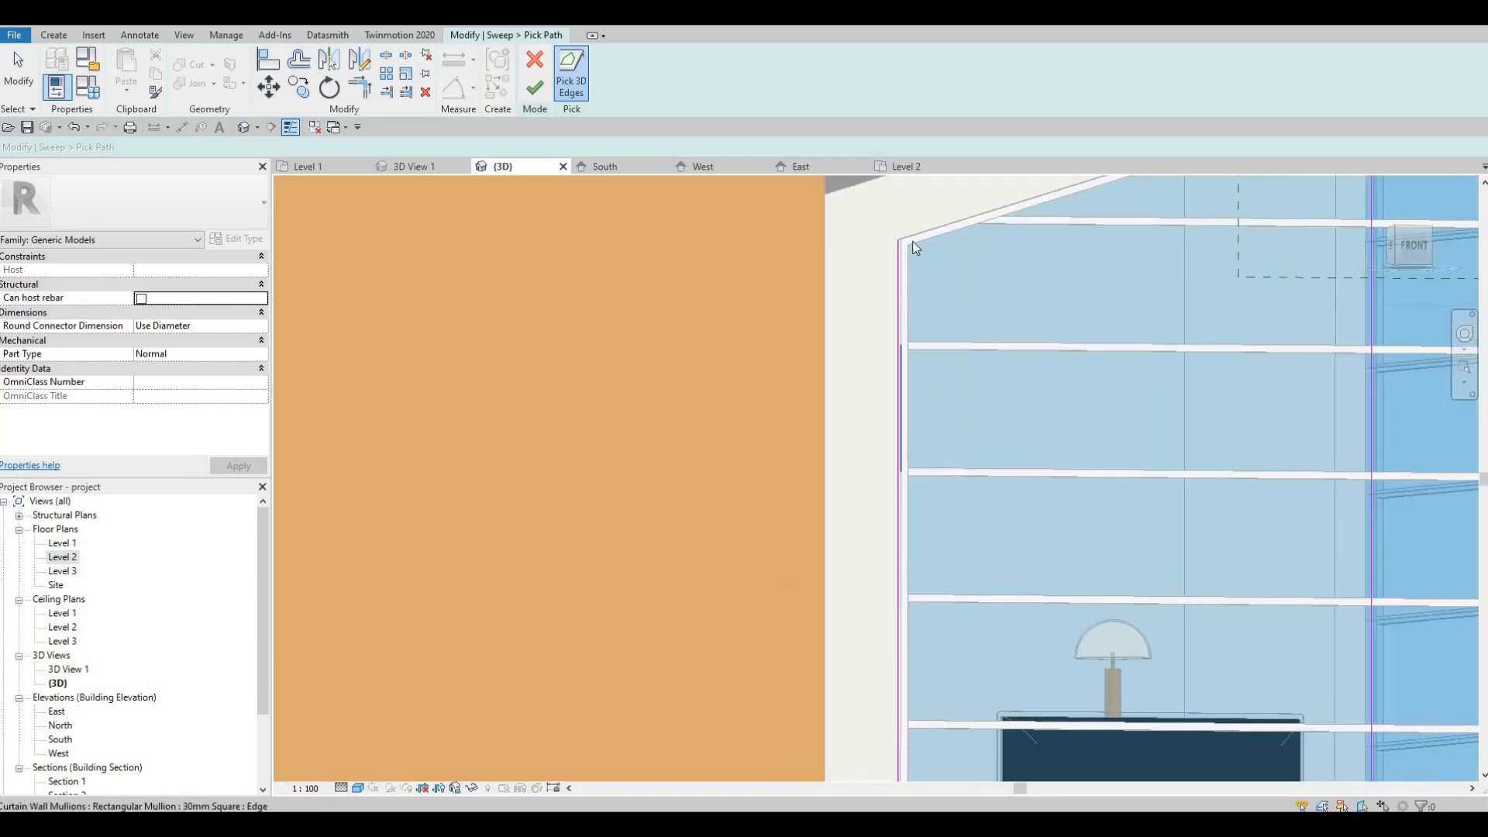
scroll(922, 349, "up", 5)
scroll(859, 399, "down", 3)
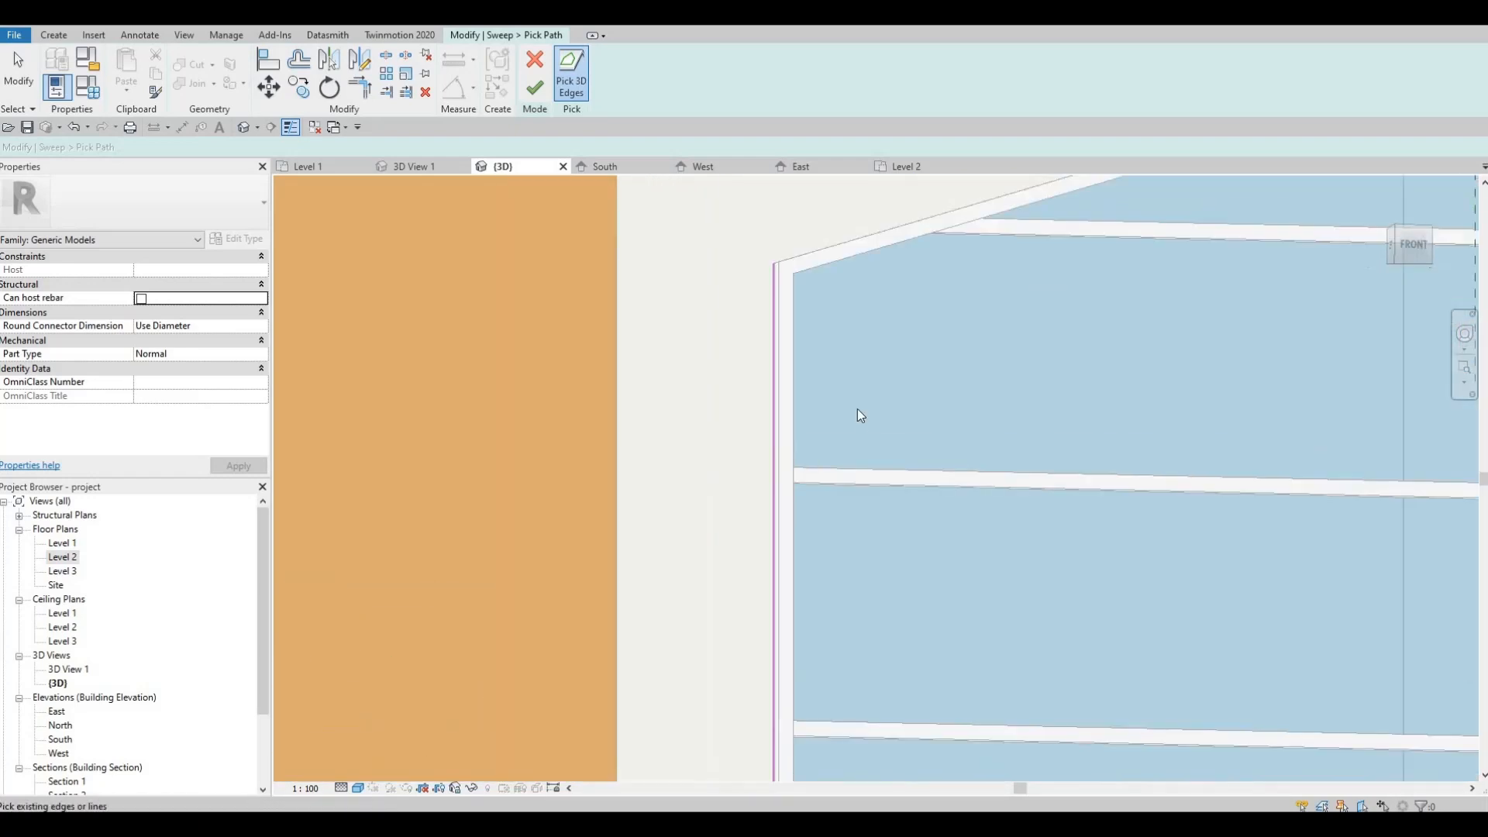
Add the short sloped edge segment at the low end of the south face's top to the sweep path.
middle_click_drag(858, 408, 676, 508, "shift")
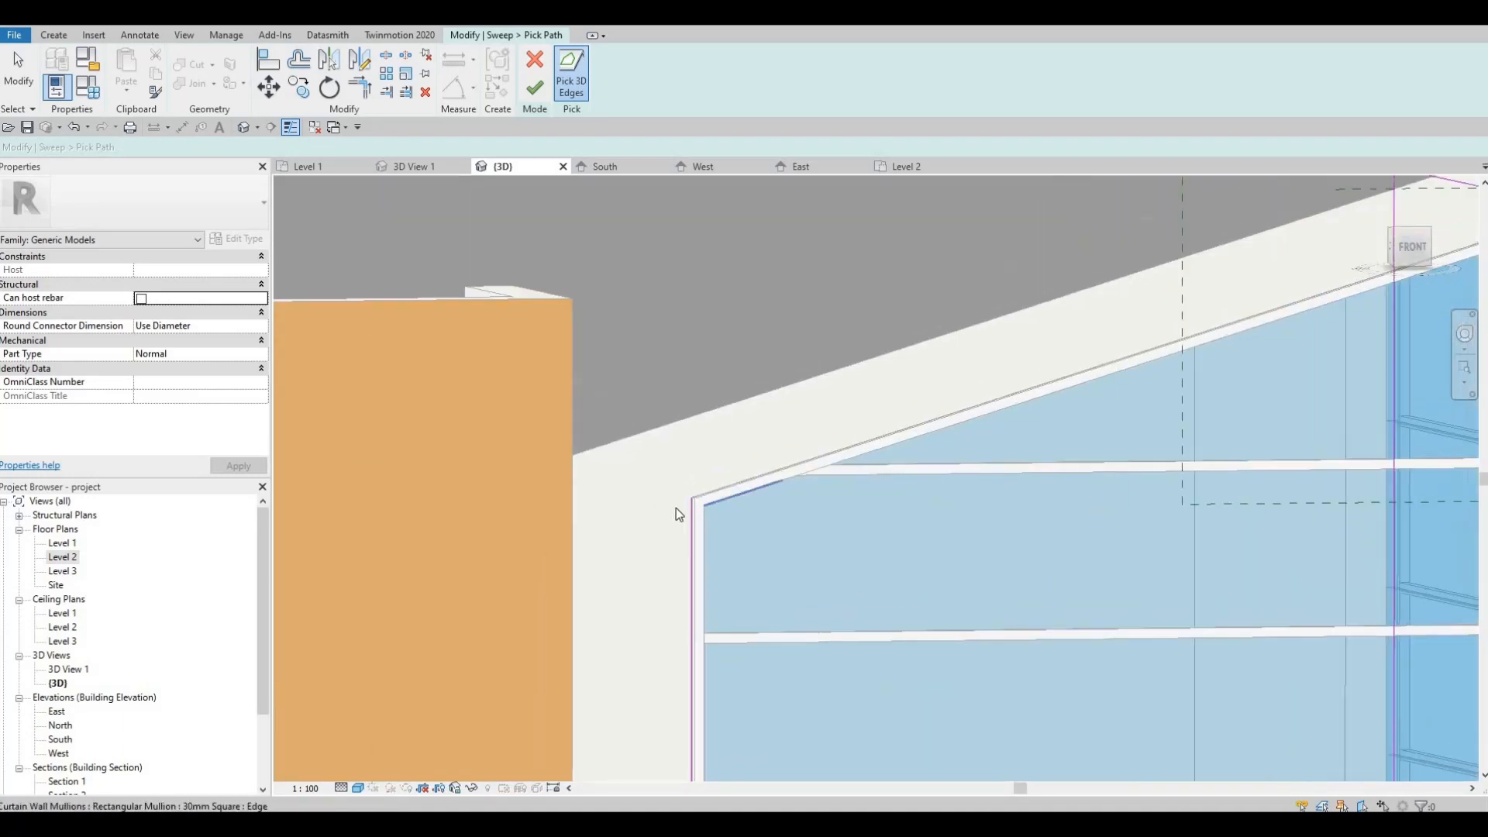
scroll(686, 488, "up", 5)
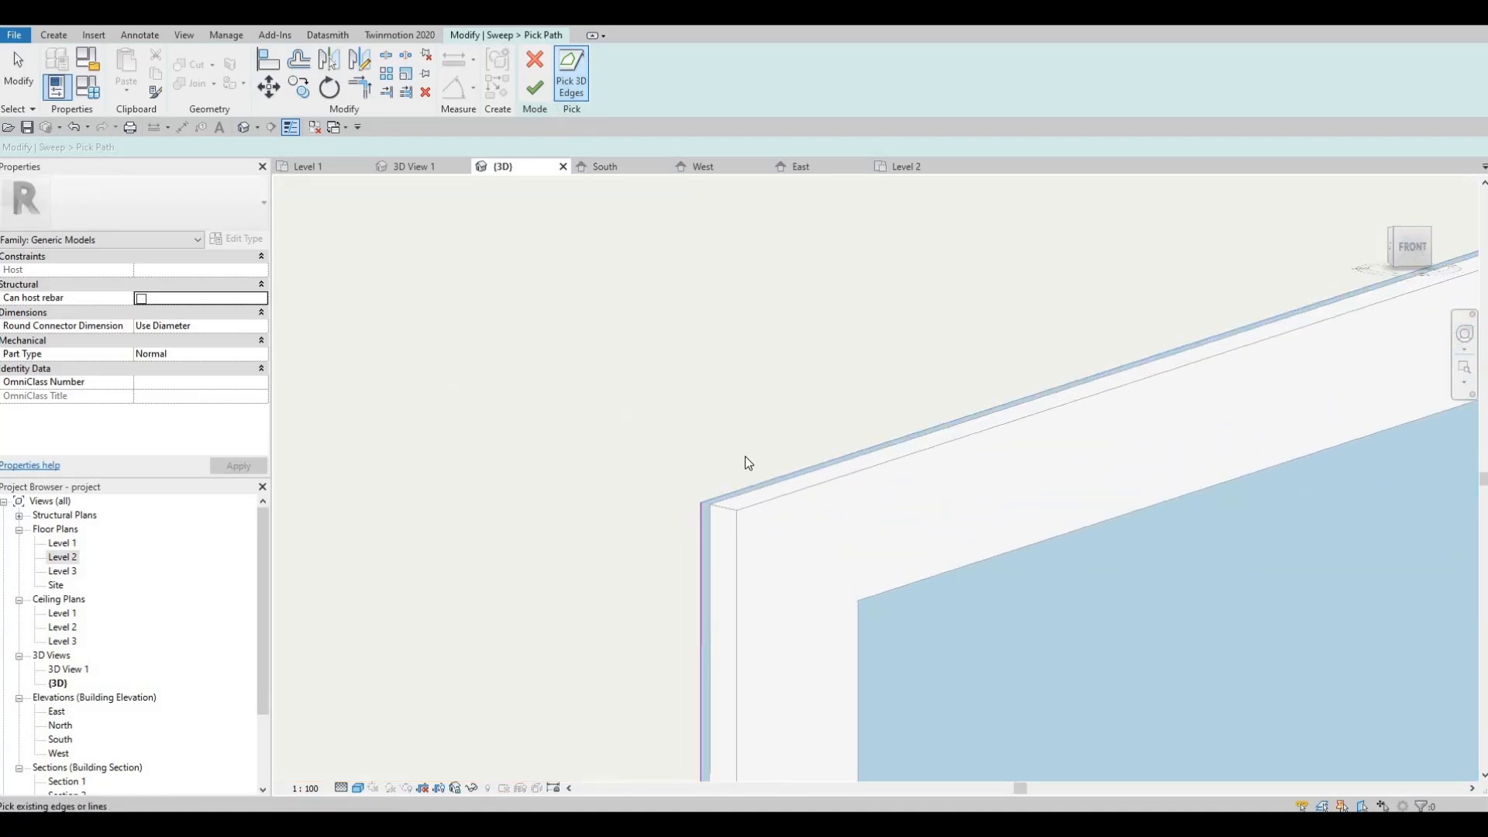
left_click(732, 478)
middle_click_drag(689, 449, 1192, 299, "shift")
scroll(1213, 234, "up", 6)
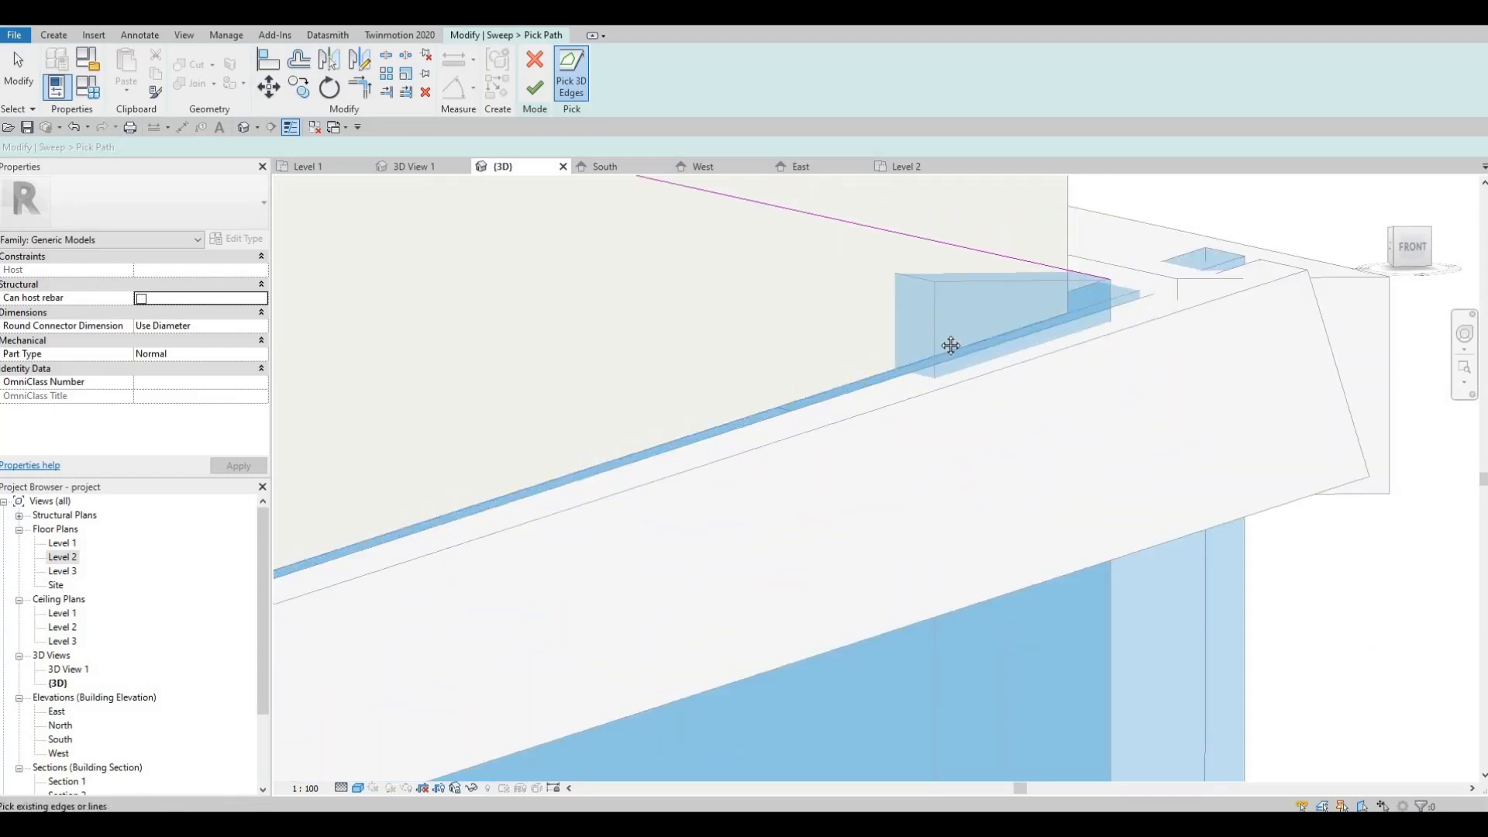
middle_click_drag(953, 342, 551, 505)
left_click(551, 505)
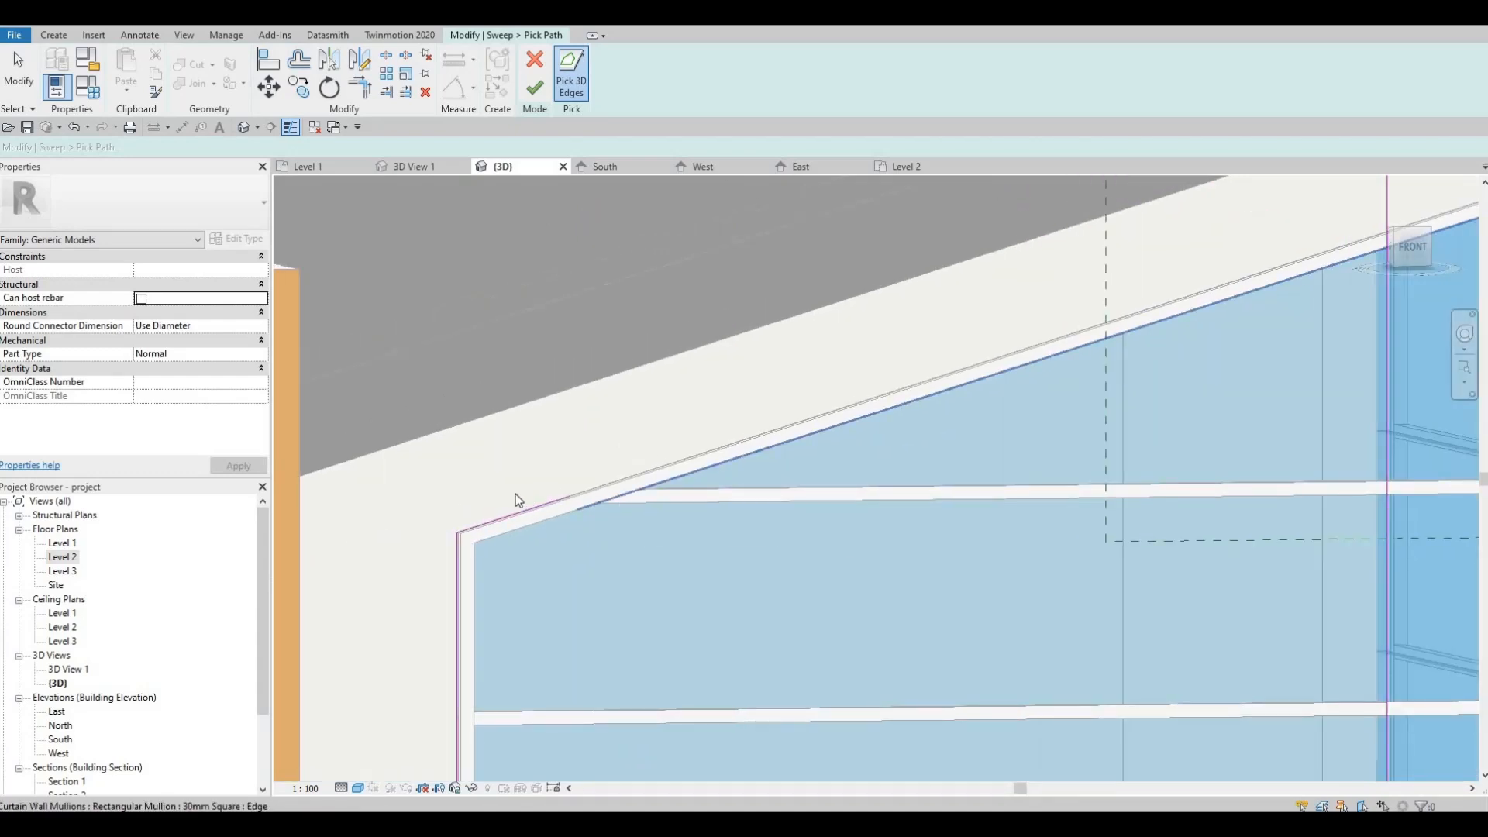
Try to trim the short sloped path line and the east face's top path line into a corner.
scroll(561, 521, "up", 5)
key("Escape")
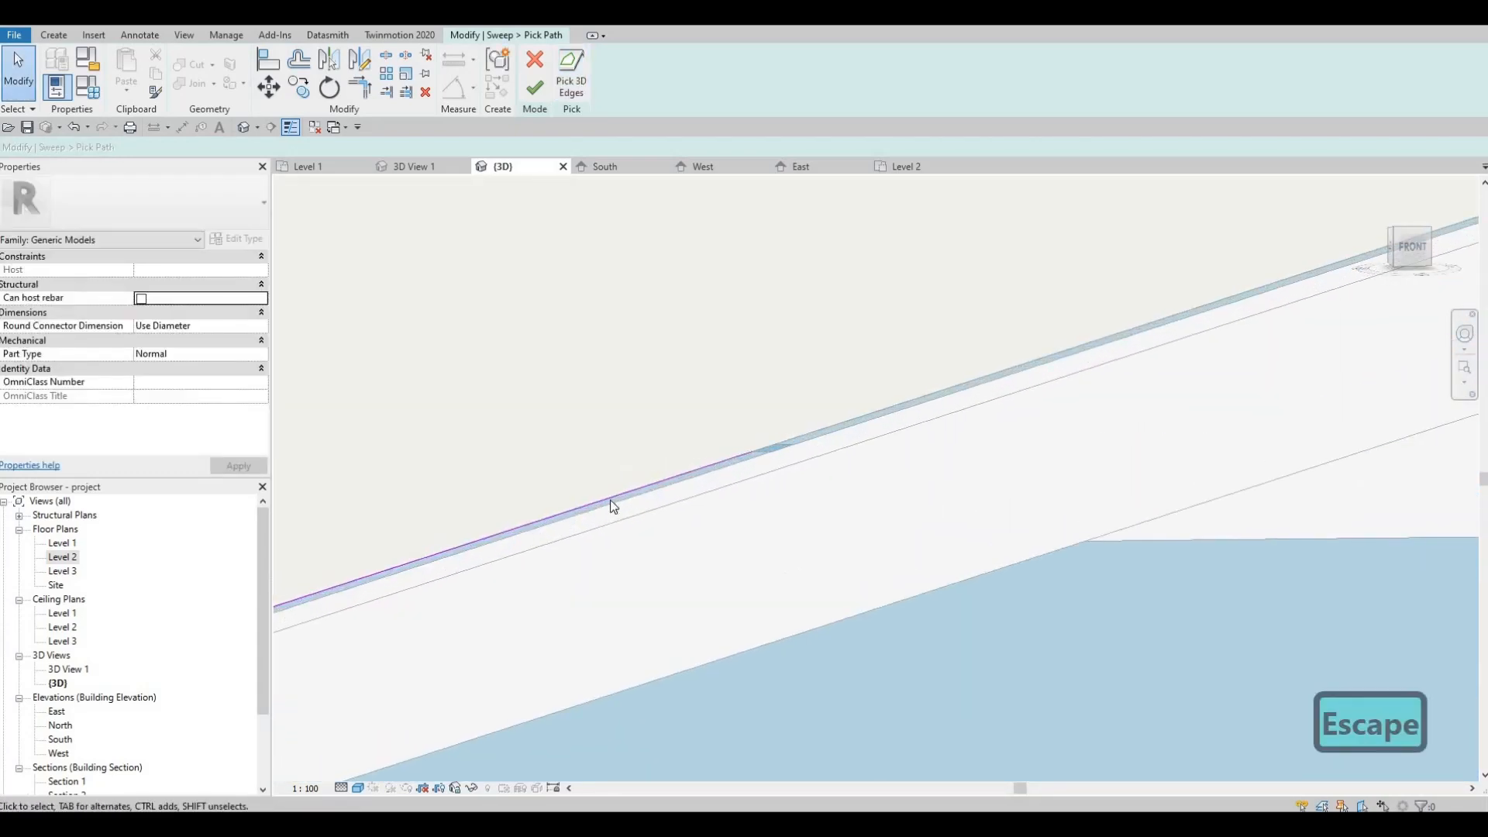
left_click(761, 463)
scroll(727, 429, "down", 5)
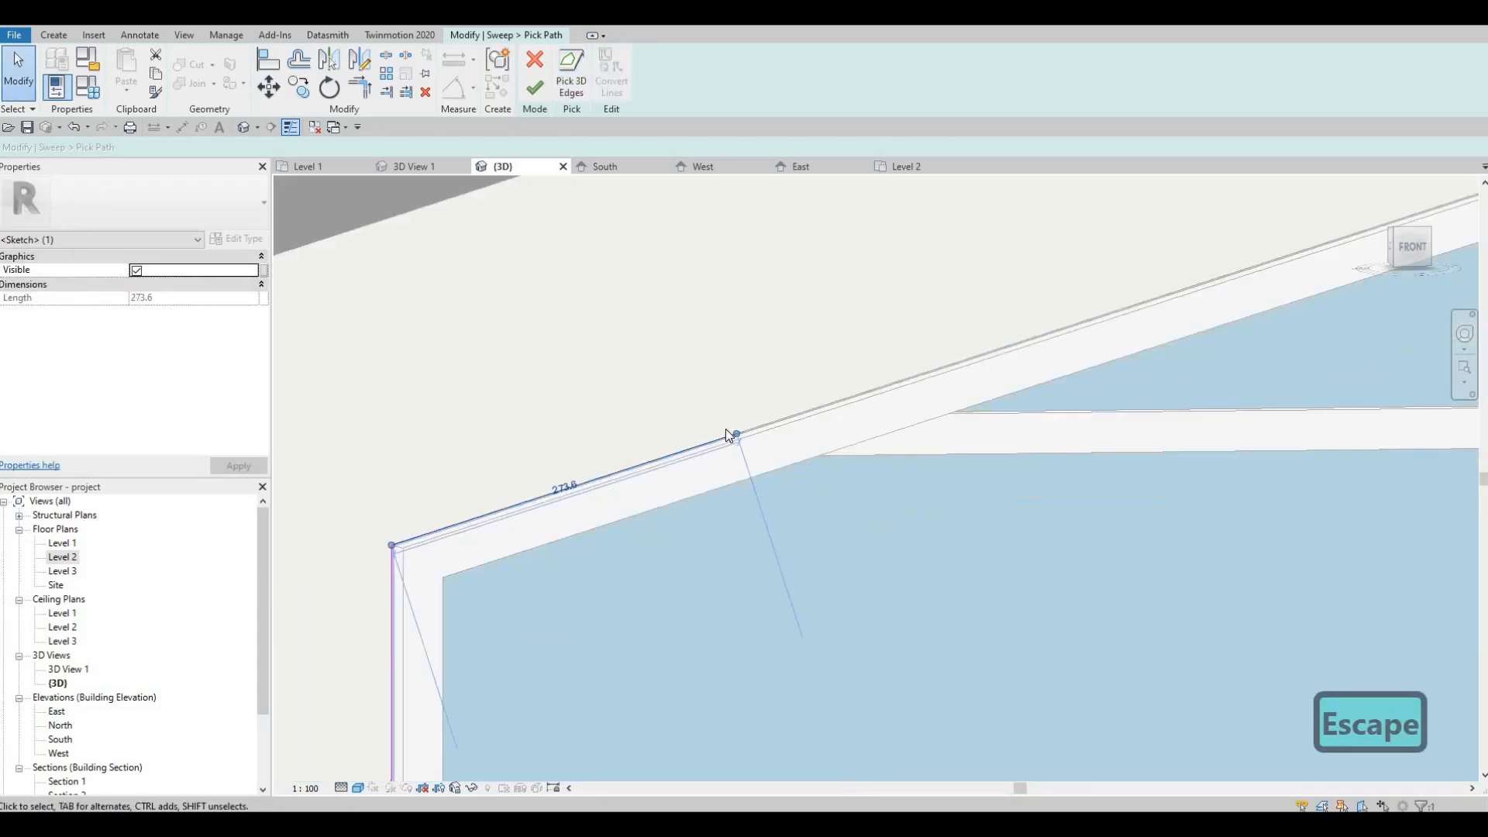
key("t")
key("r")
scroll(838, 424, "down", 2)
scroll(1217, 254, "up", 2)
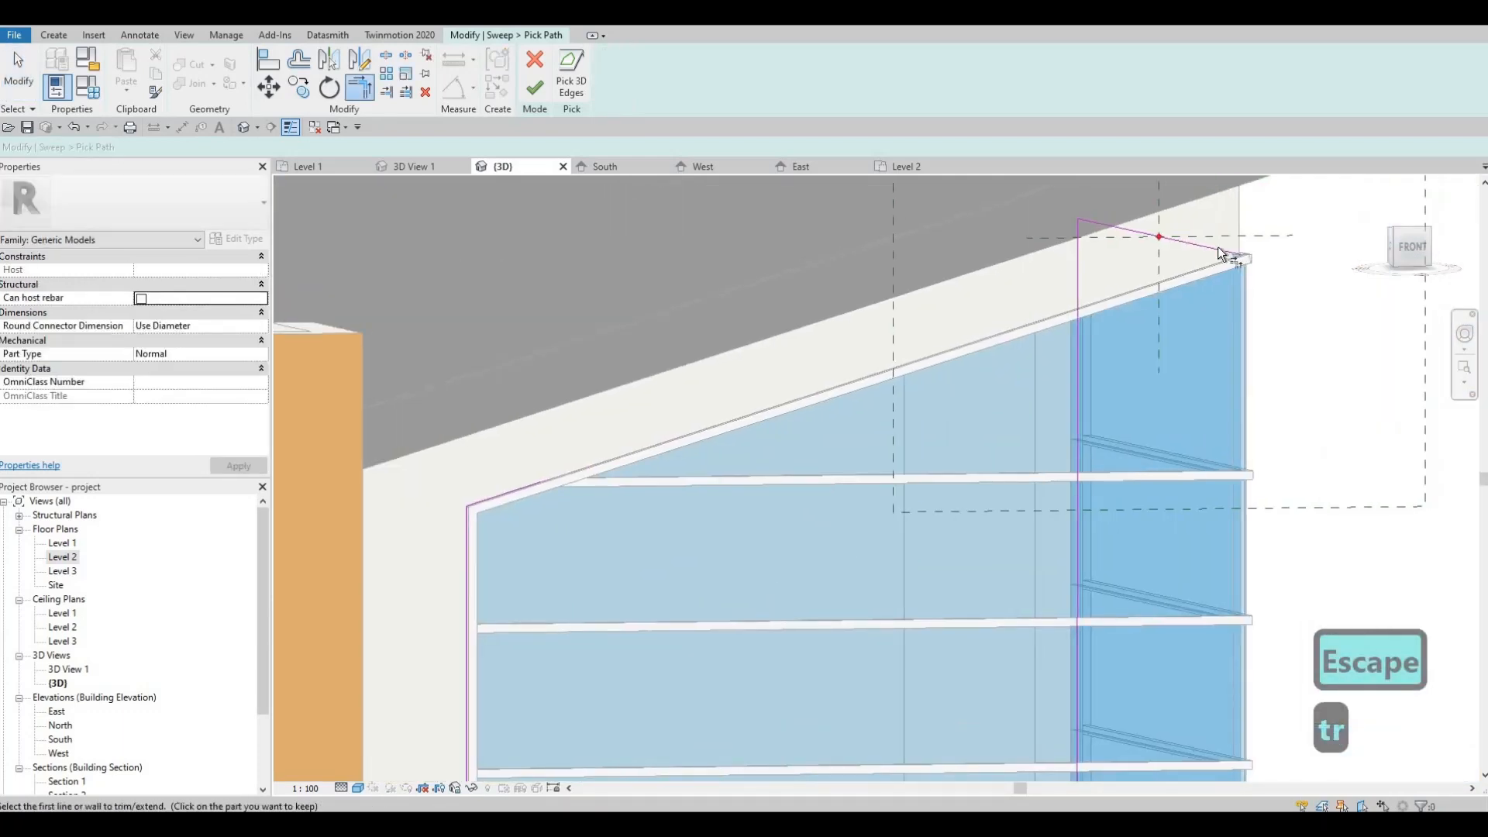
left_click(1217, 246)
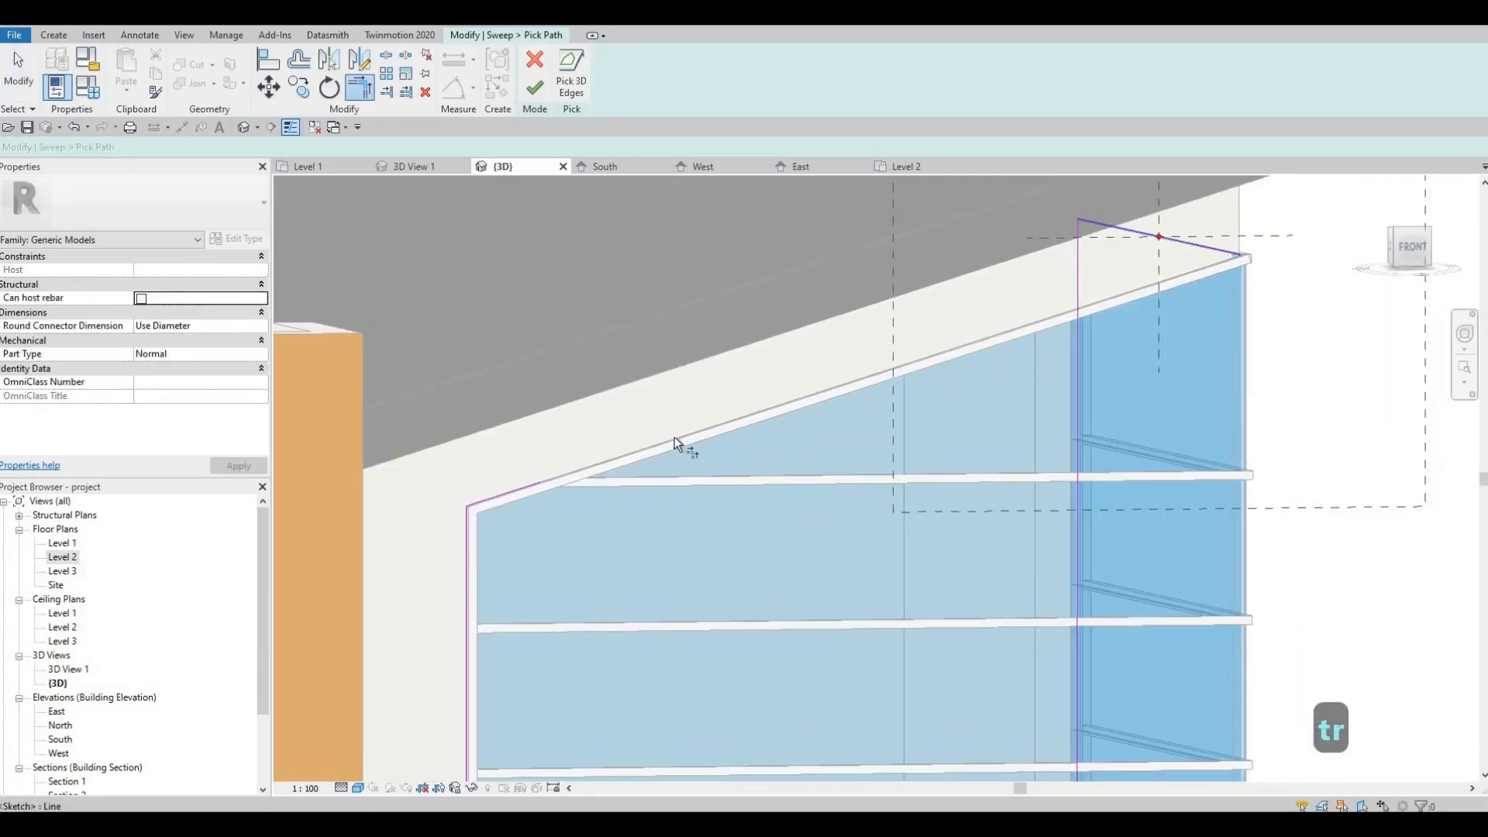
left_click(527, 486)
key("Escape")
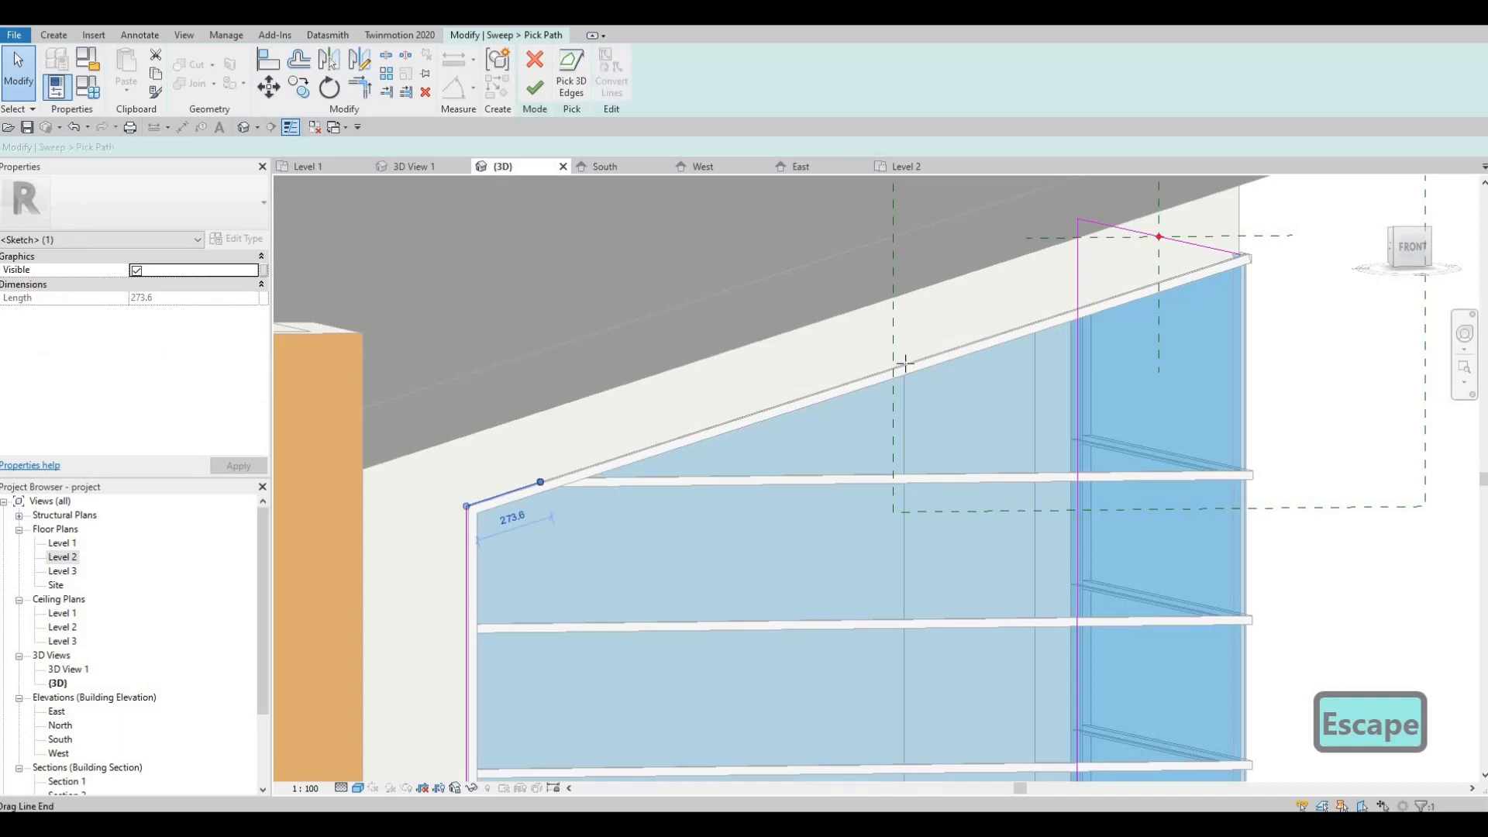
Stretch the short sloped path line along the south face's top to the window's outer corner, about 2840 mm long.
left_click_drag(905, 364, 1245, 259)
scroll(1176, 283, "up", 5)
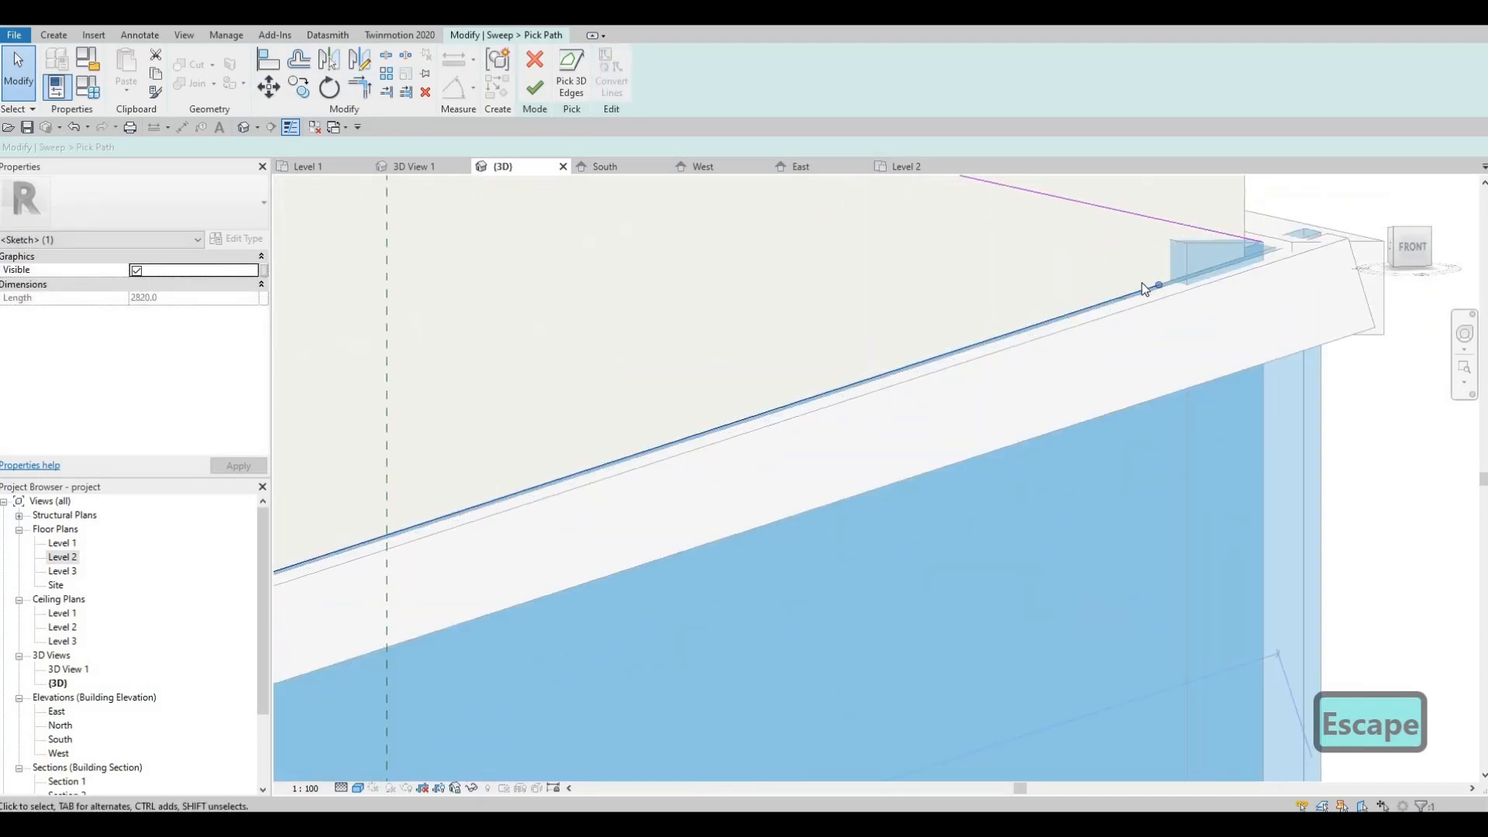
key("Escape")
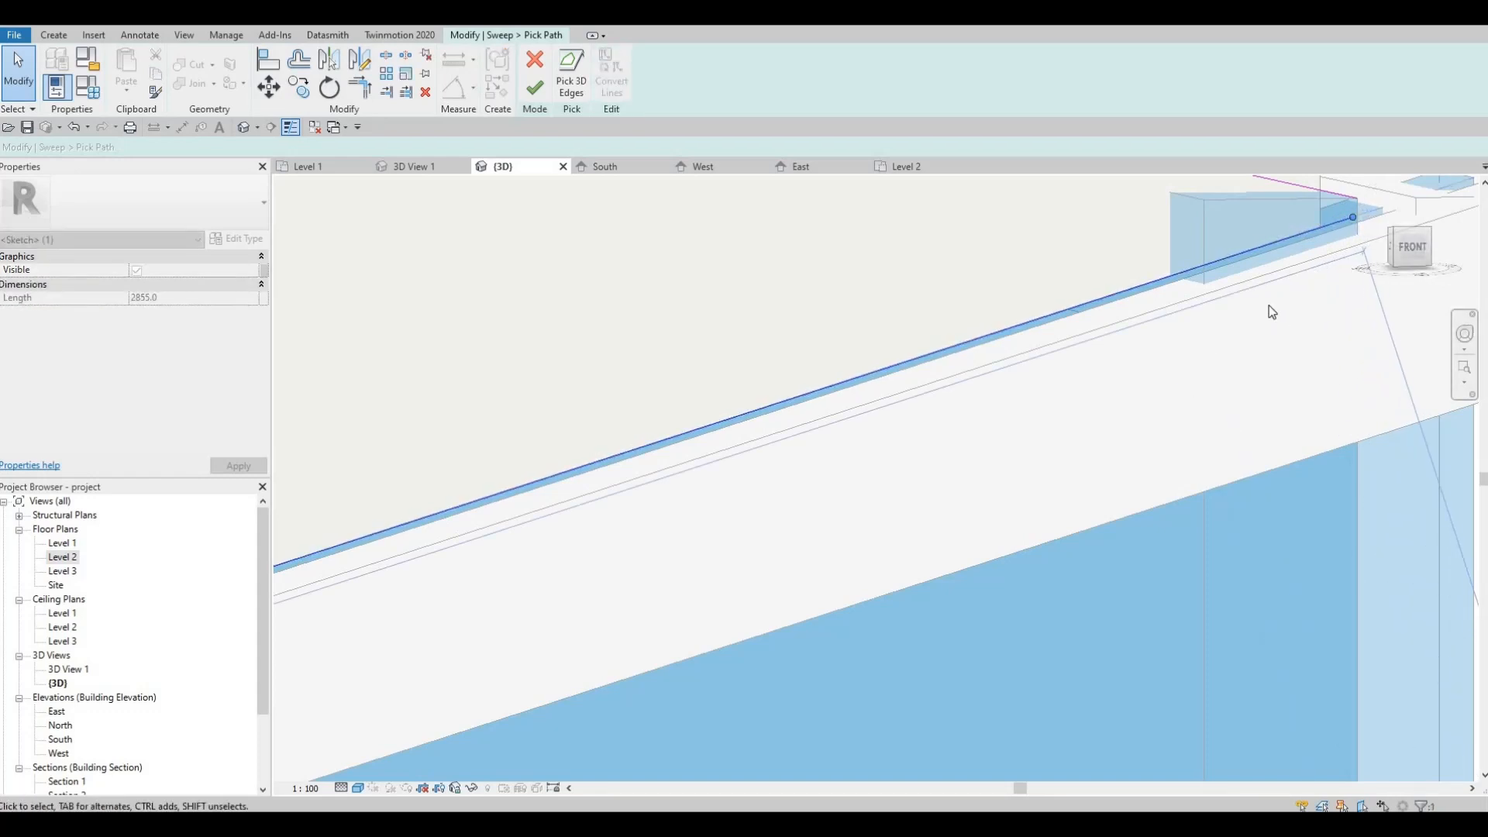
mouse_move(1269, 312)
middle_mouse_down("shift")
mouse_move(1276, 346)
mouse_move(1173, 445)
mouse_move(1222, 492)
mouse_move(1186, 491)
middle_mouse_up("shift")
scroll(1274, 347, "down", 1)
scroll(1172, 447, "down", 2)
left_click_drag(1115, 503, 1123, 485)
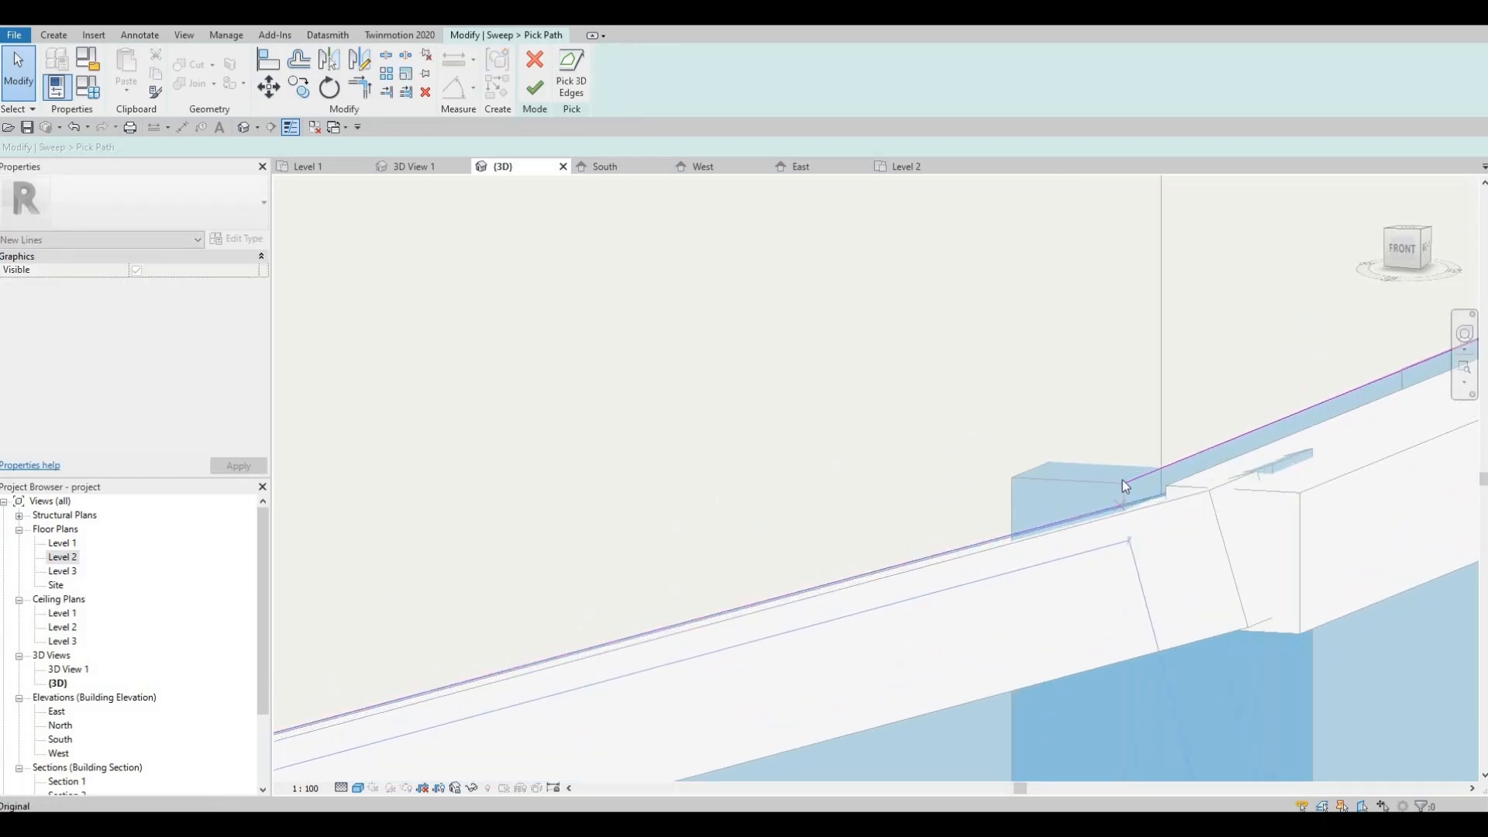
scroll(1143, 508, "down", 3)
scroll(1153, 474, "down", 1)
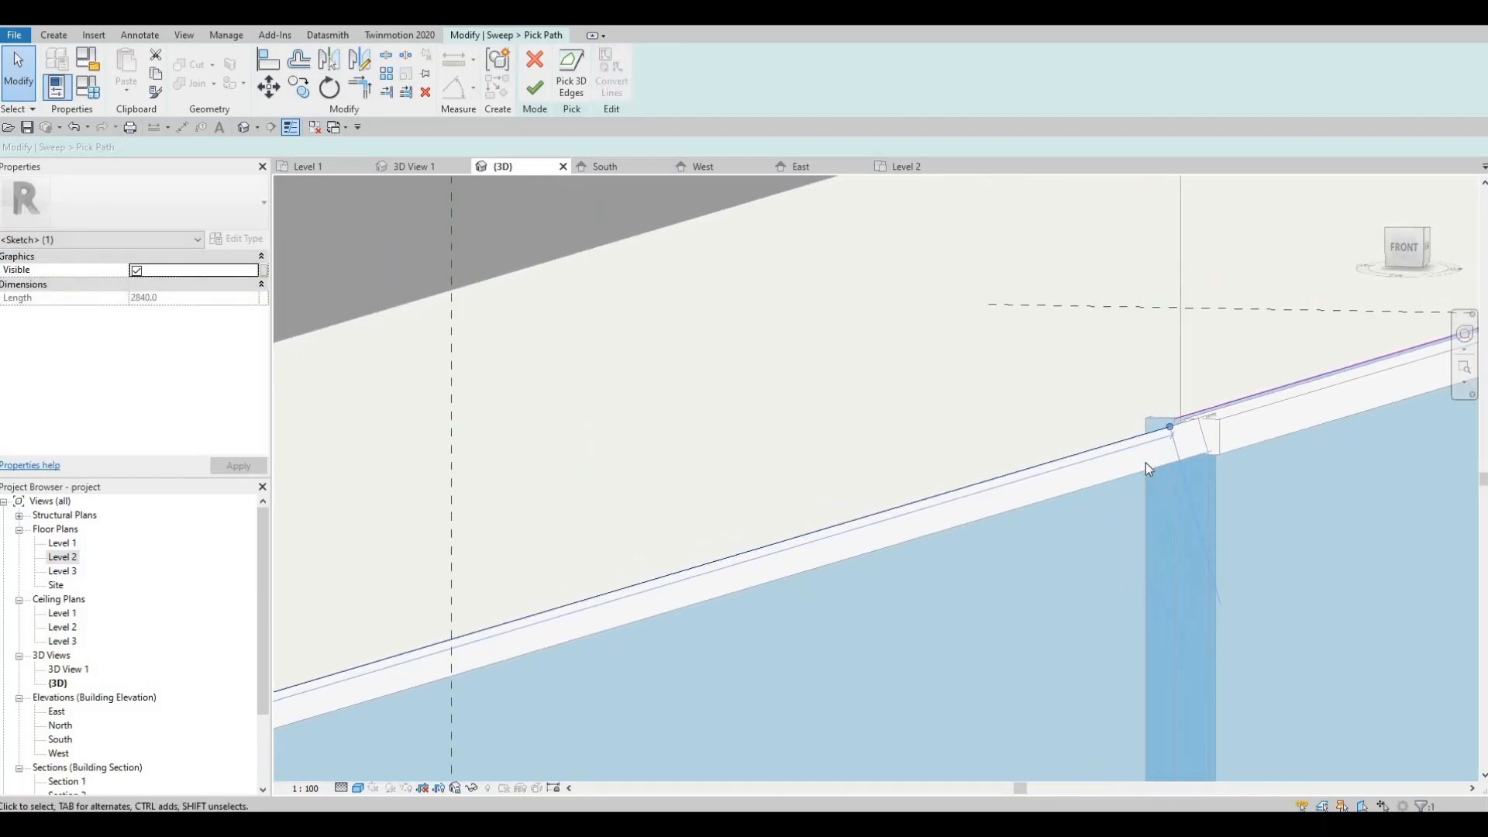
Try to finish the picked sweep path as a closed loop around the east corner window.
middle_click_drag(1147, 465, 1107, 455, "shift")
scroll(1107, 455, "down", 3)
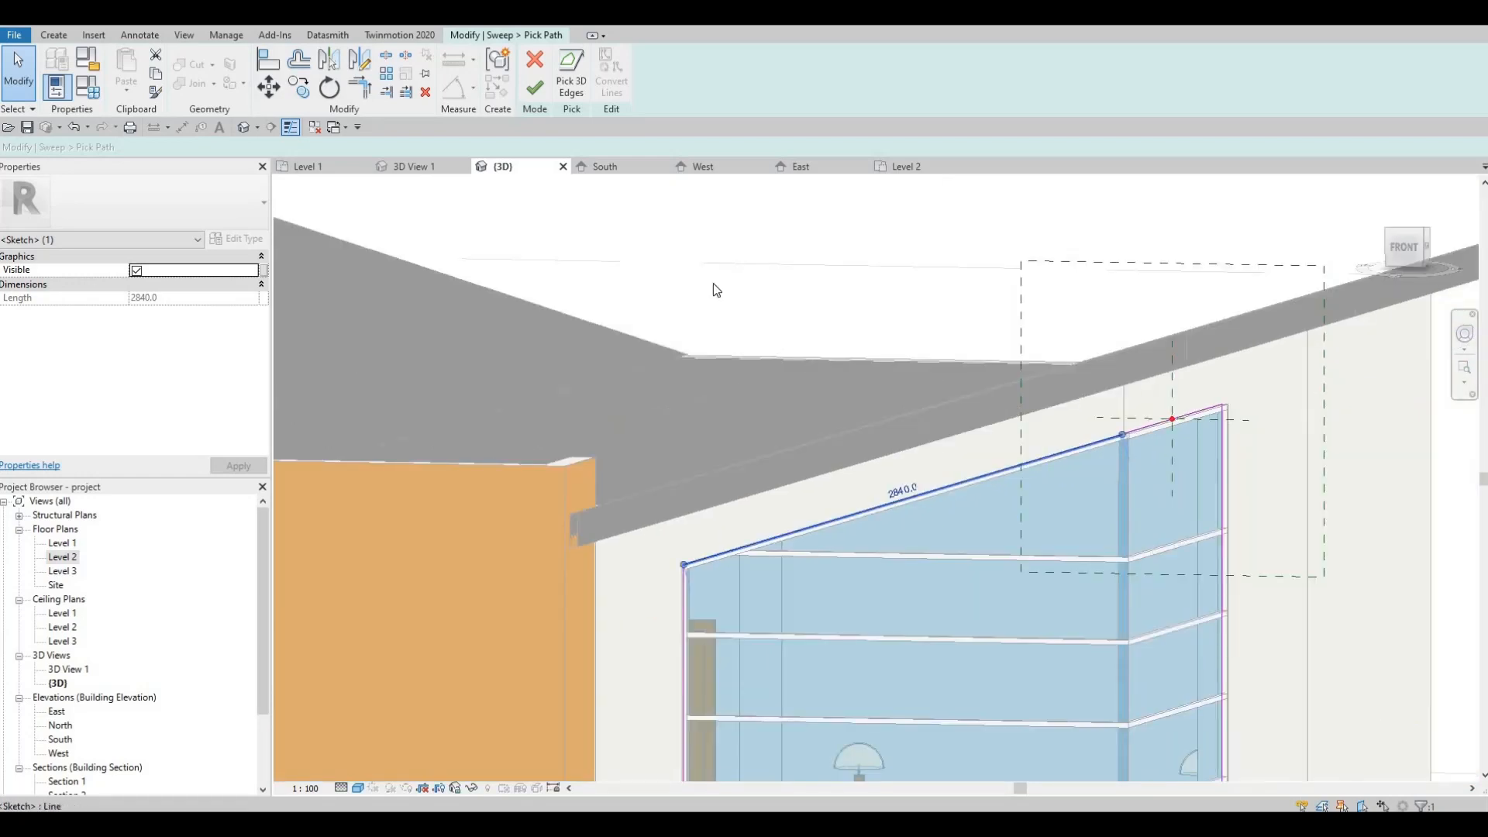
middle_click_drag(714, 289, 666, 248, "shift")
key("Escape")
key("Escape")
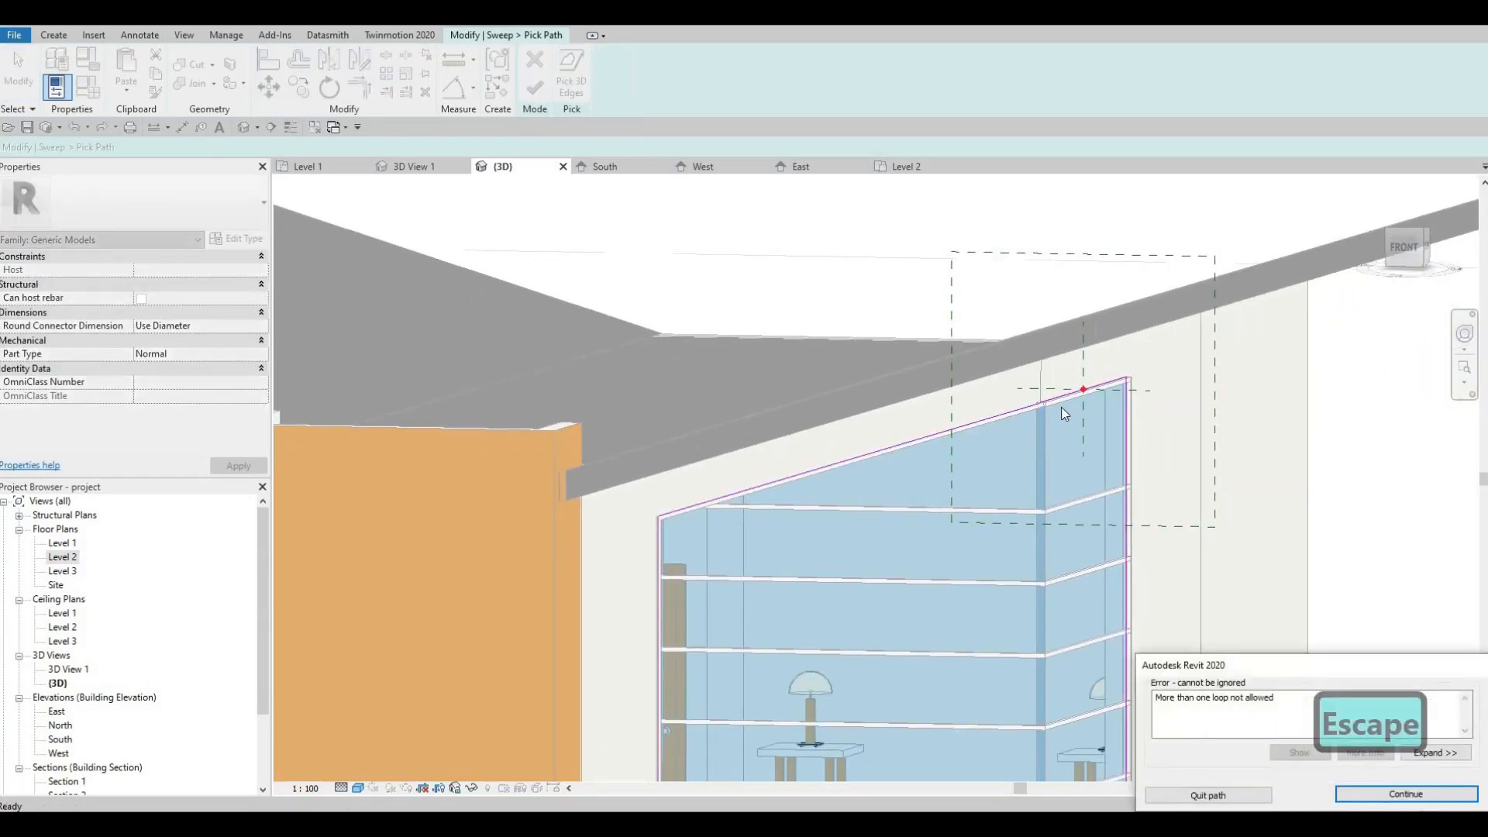
key("Escape")
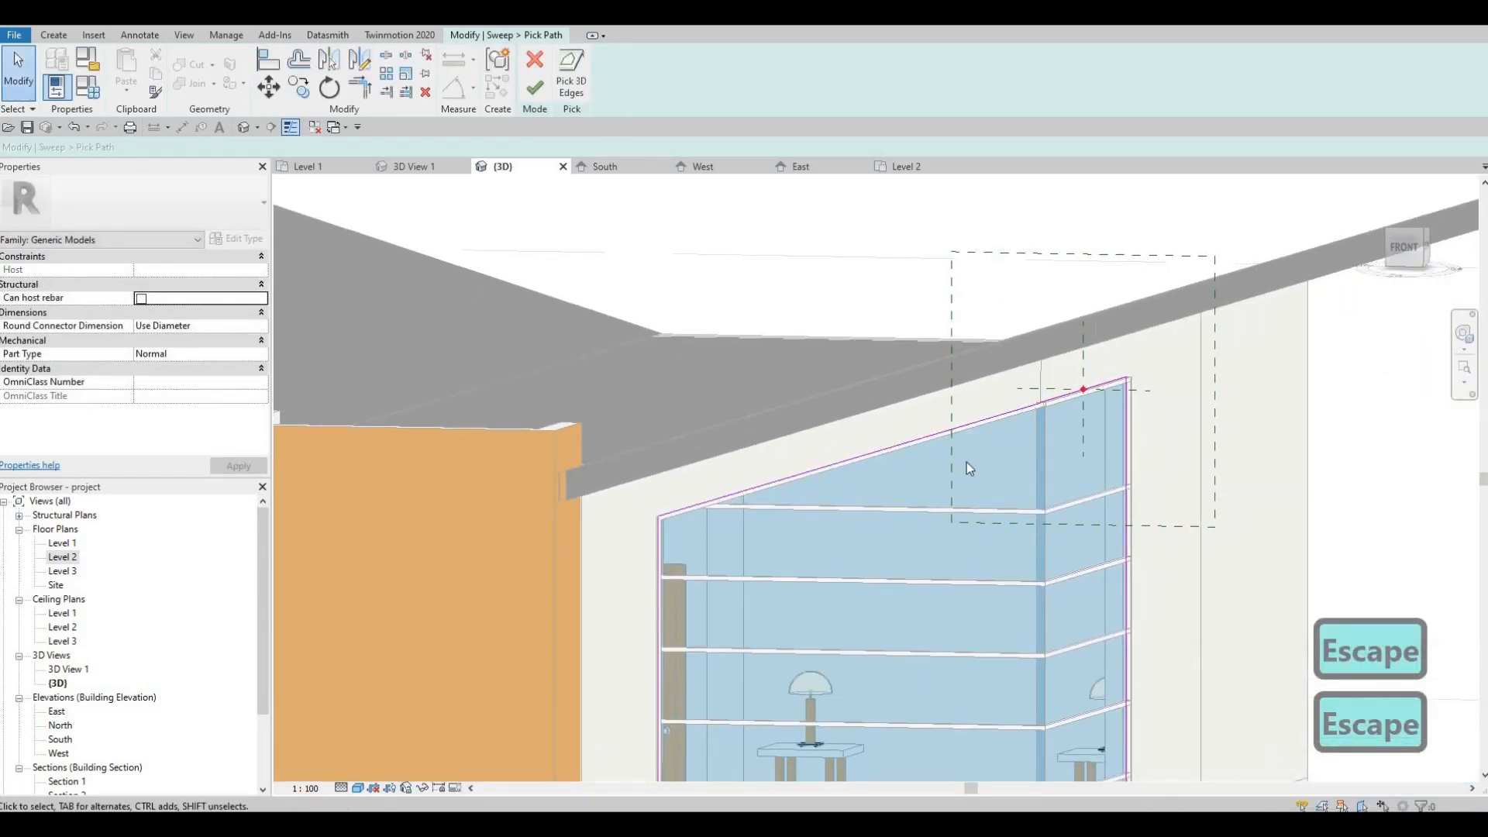
Discard the picked sweep path and abandon the unfinished frame model around the east corner window.
scroll(1049, 398, "up", 5)
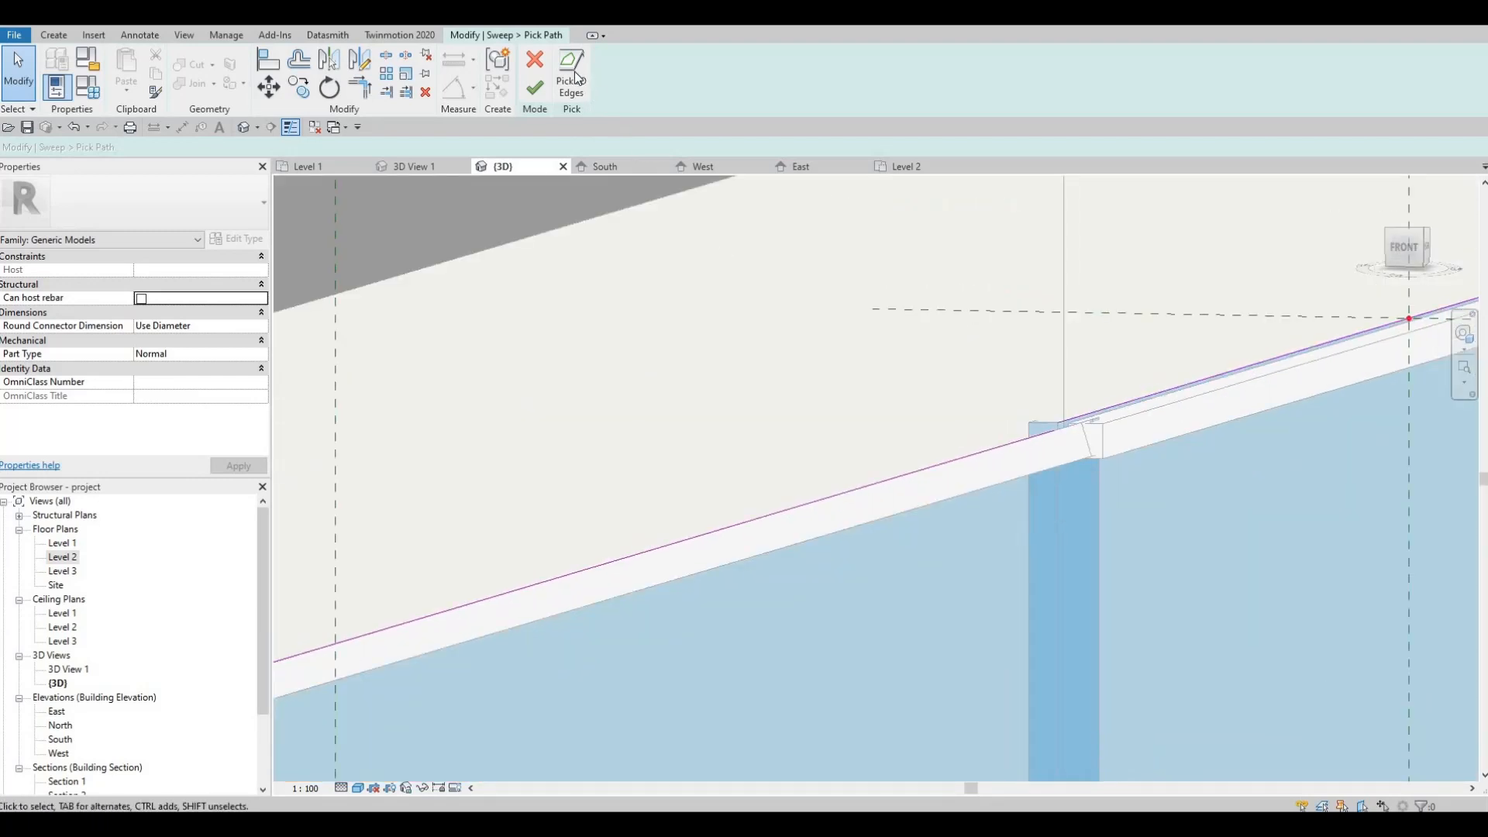
left_click(535, 60)
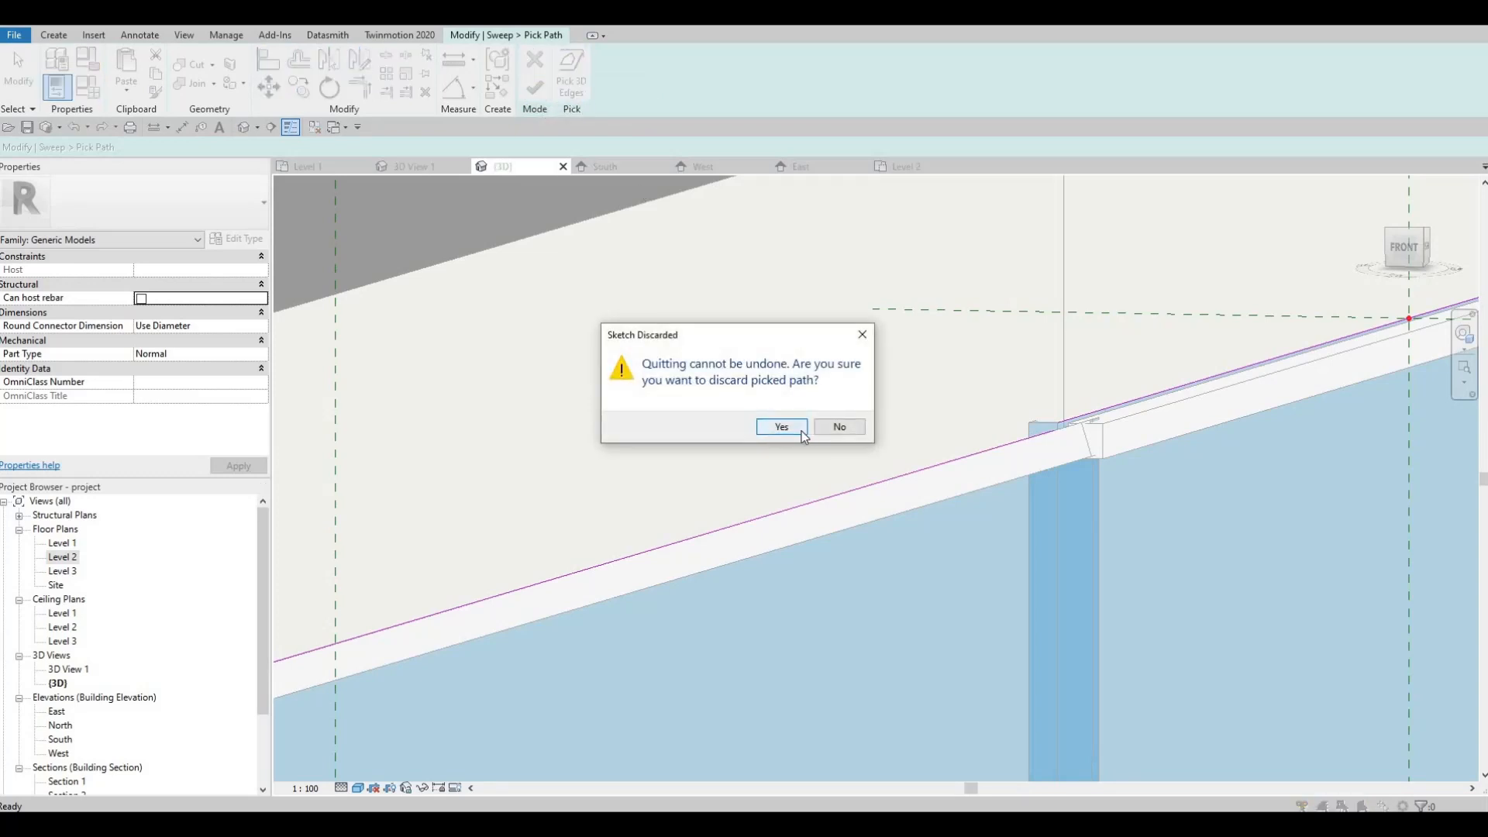
left_click(782, 427)
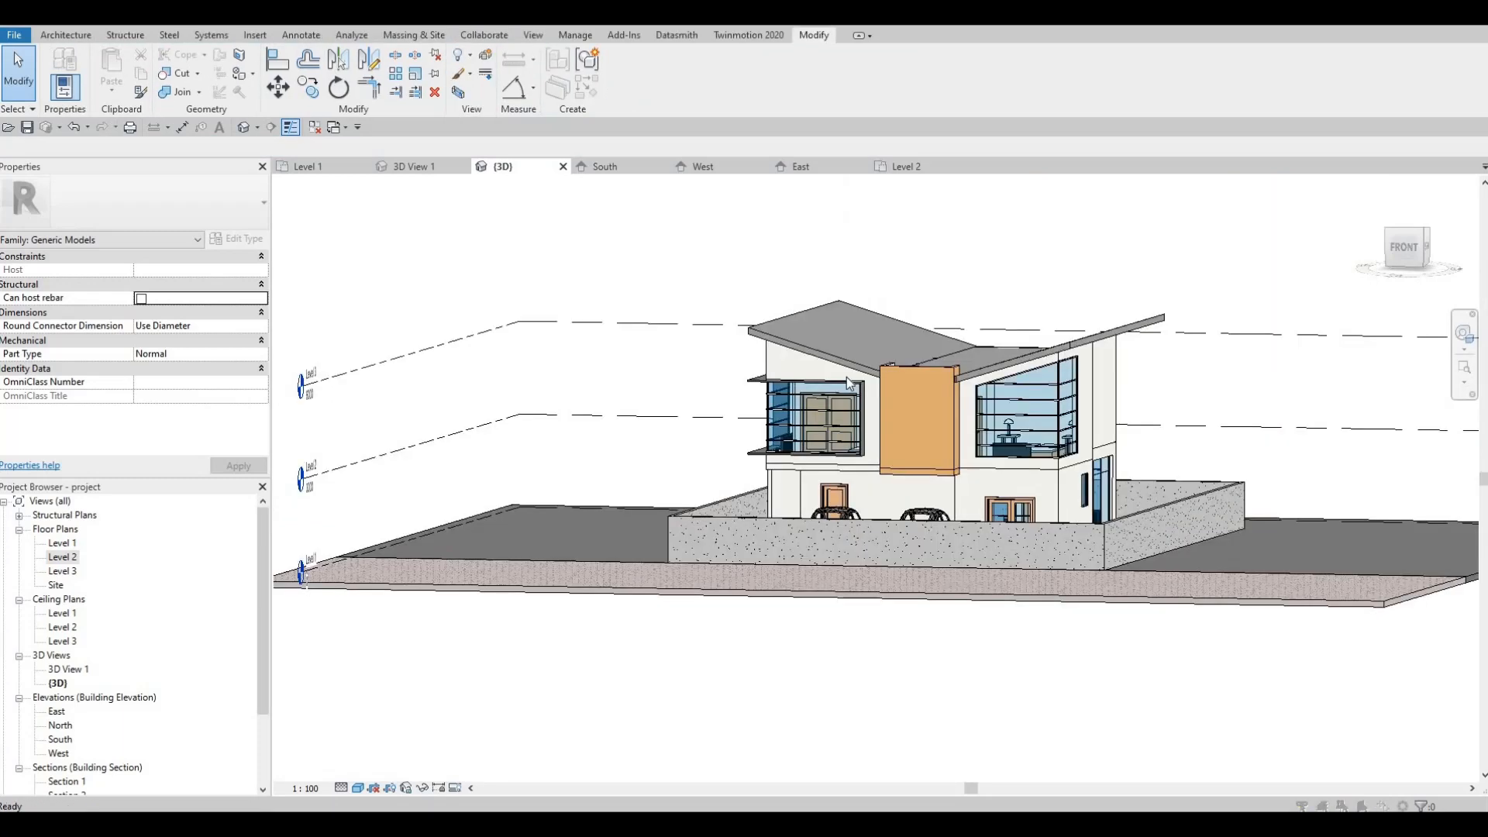
key("Escape")
key("Escape")
key("Escape")
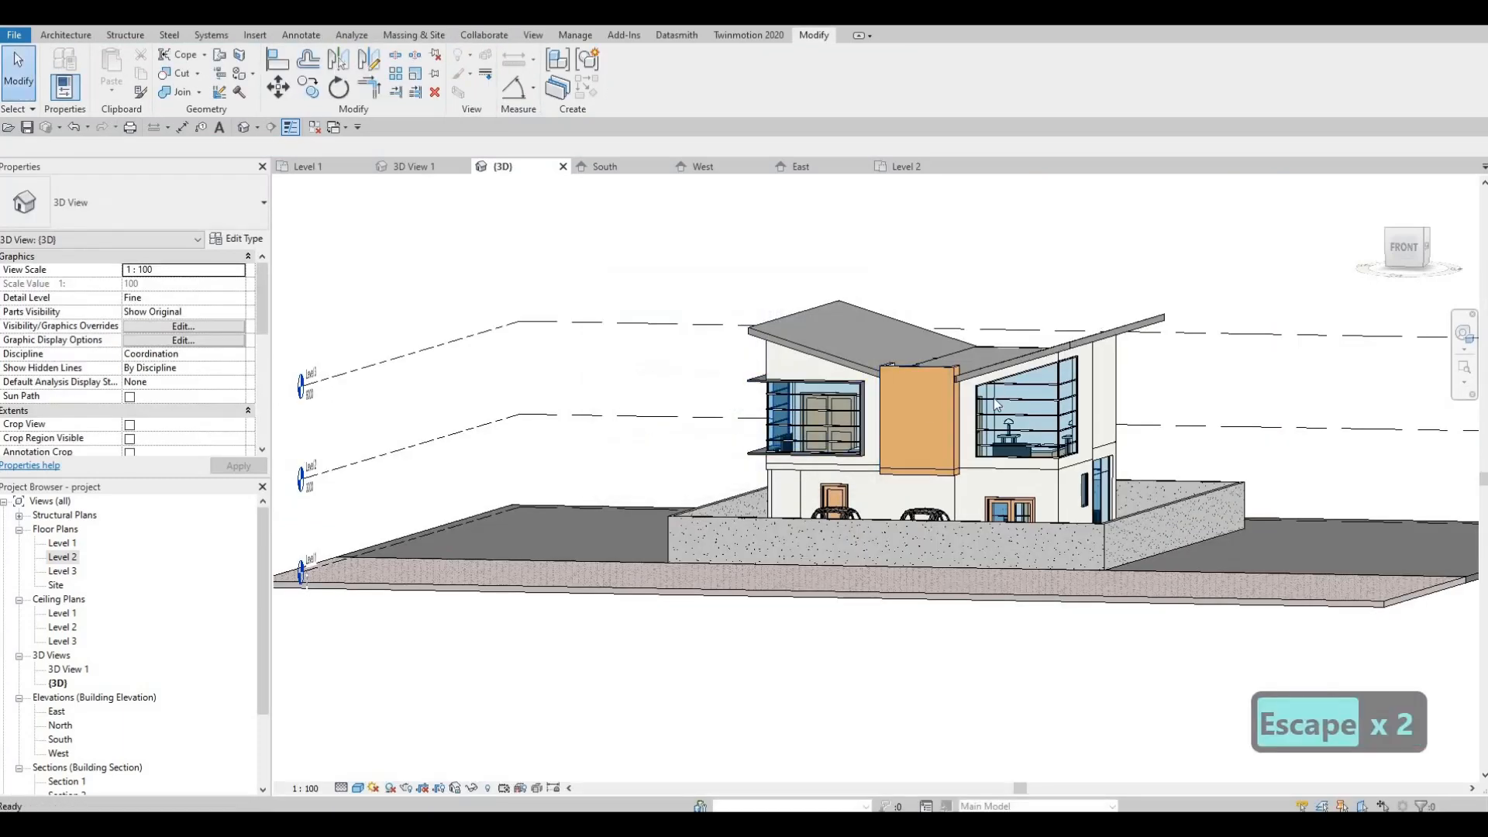
Examine how the top mullions of the south and east faces meet at the east window's corner.
scroll(993, 398, "up", 5)
scroll(1046, 422, "up", 8)
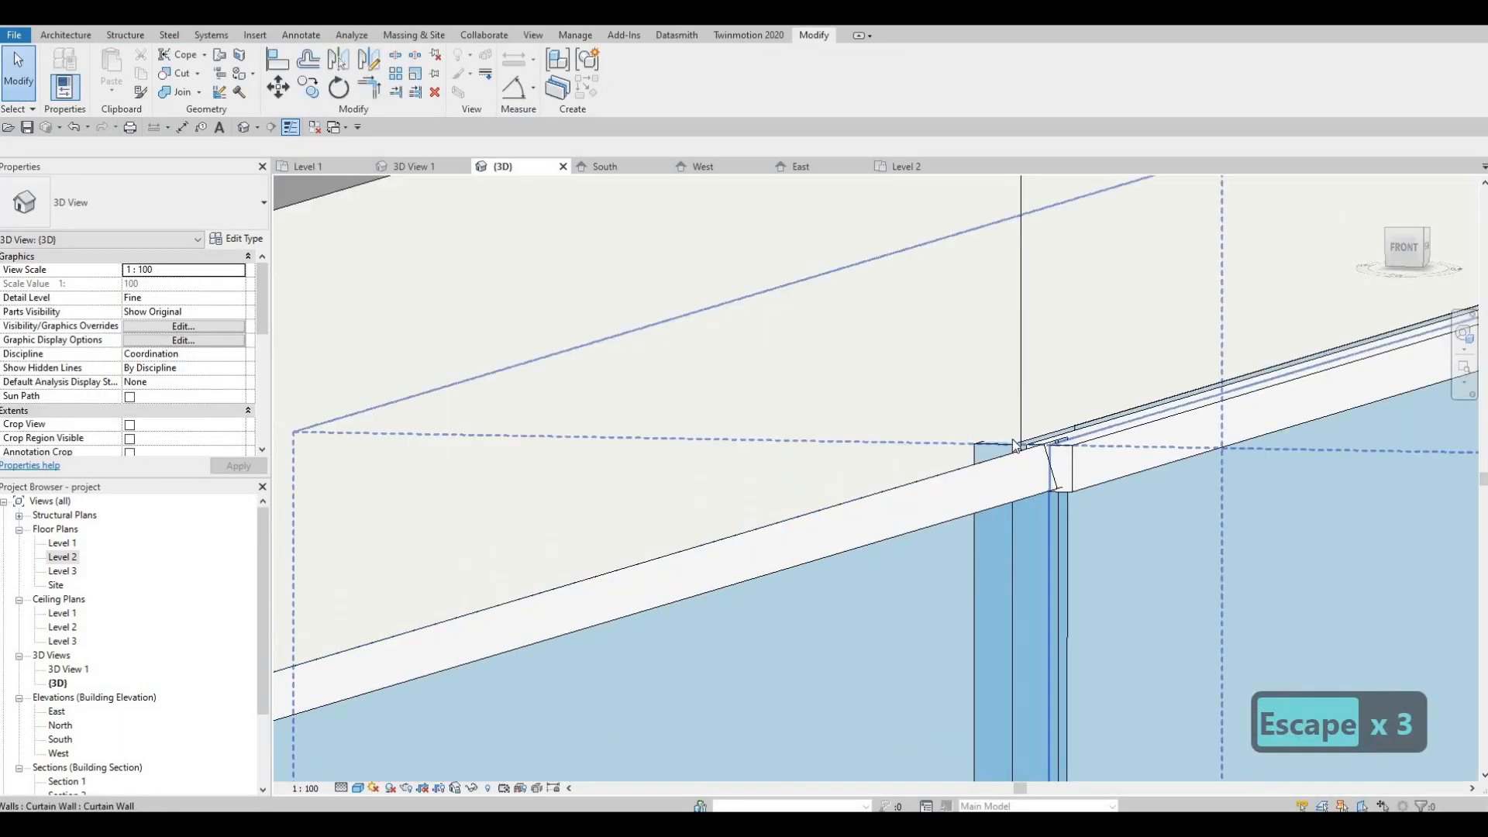
middle_click_drag(965, 462, 961, 581, "shift")
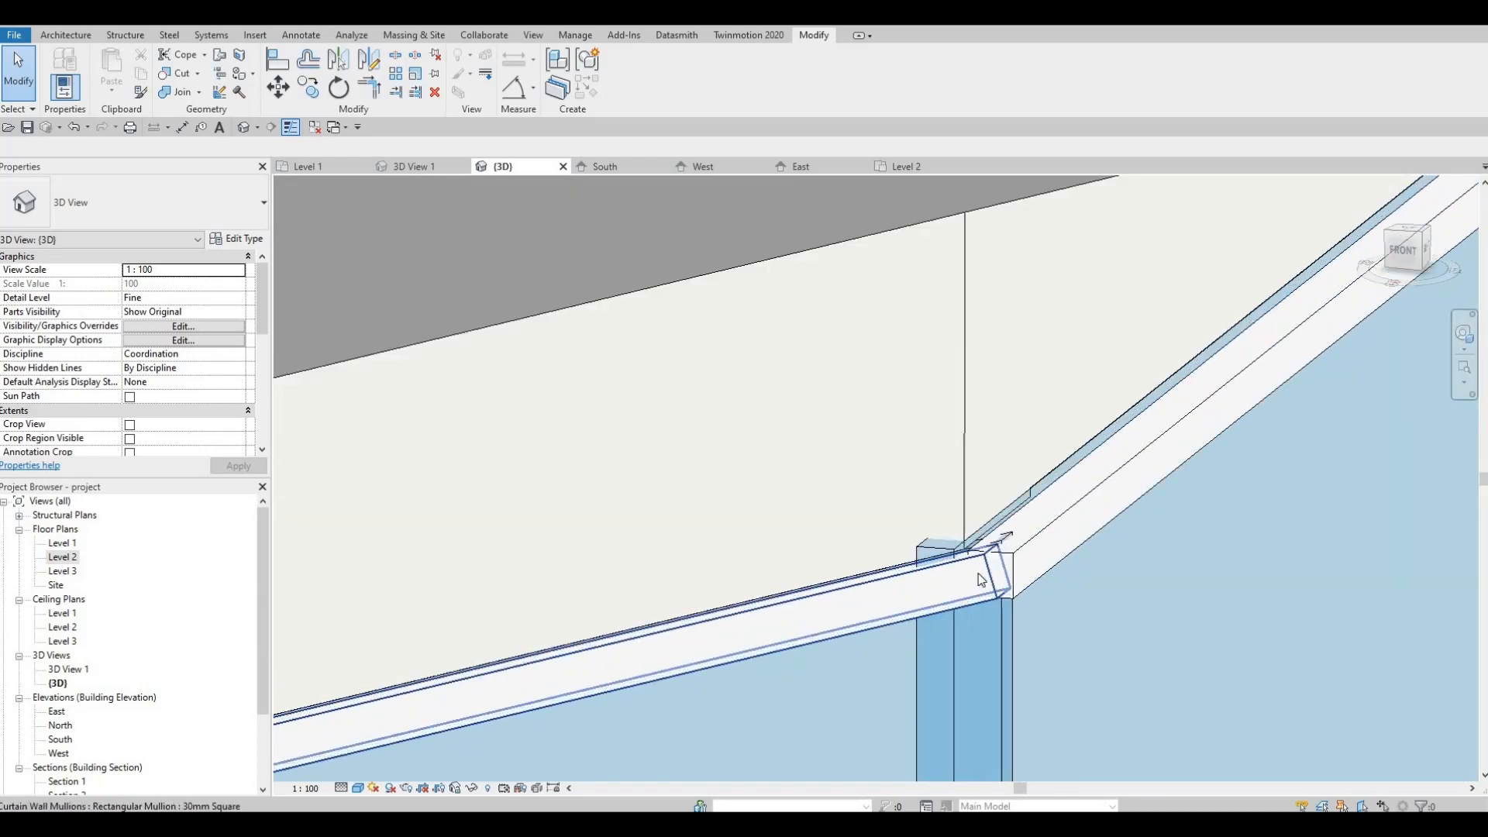
scroll(923, 573, "up", 3)
key("Escape")
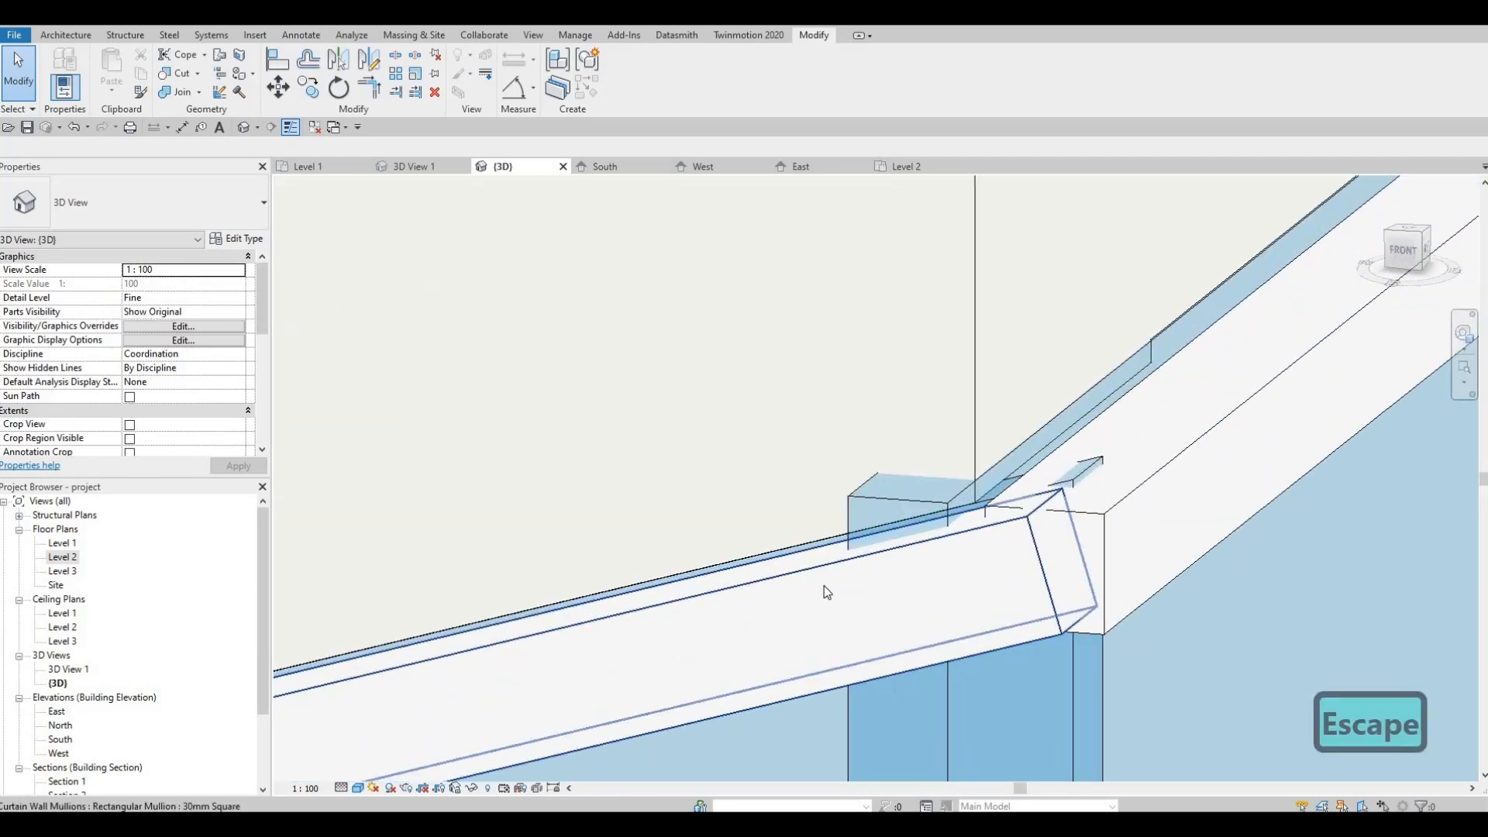
key("a")
key("l")
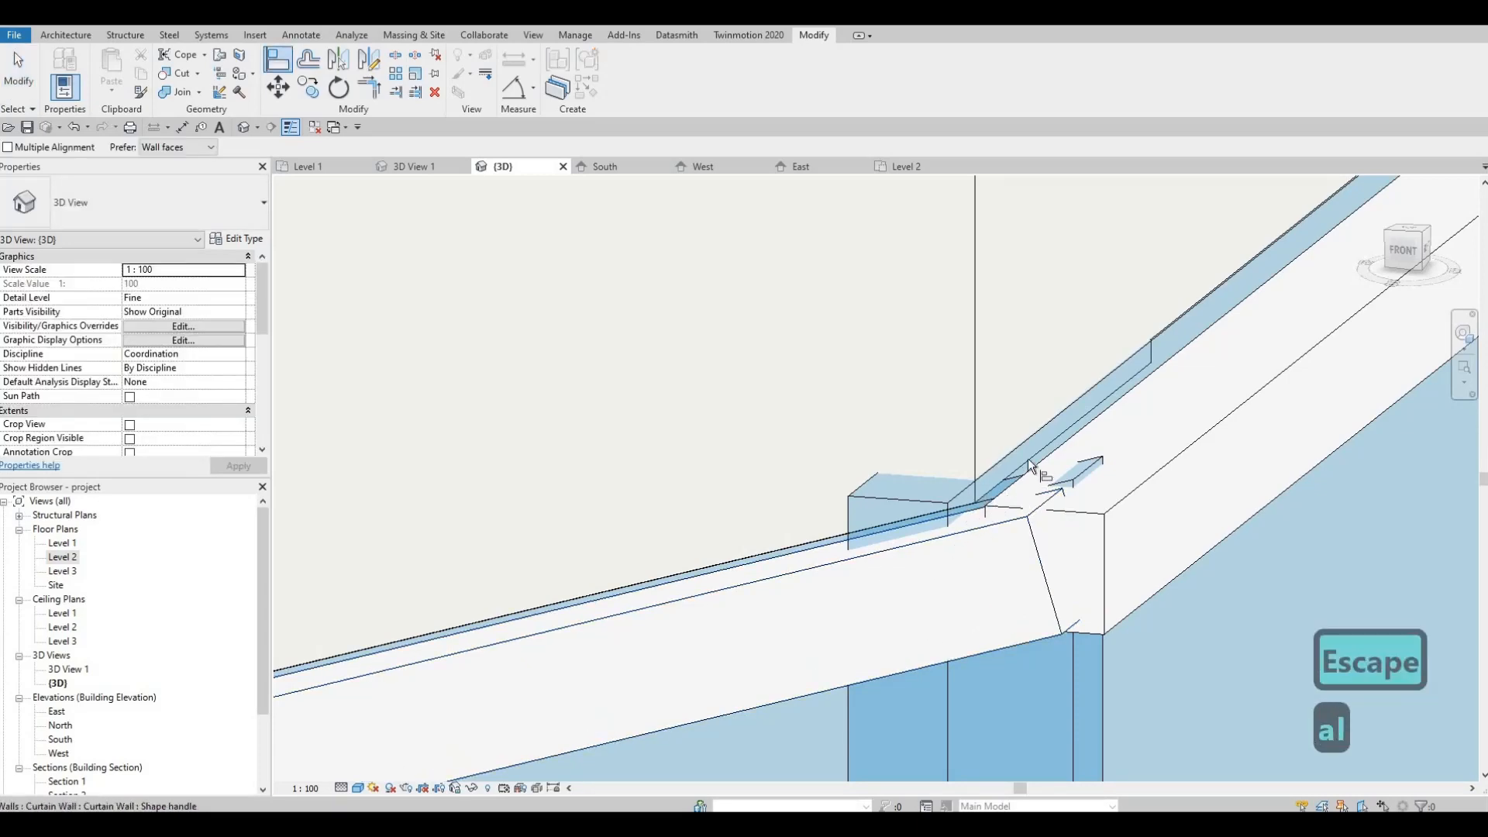
key("Escape")
key("Escape")
left_click(972, 473)
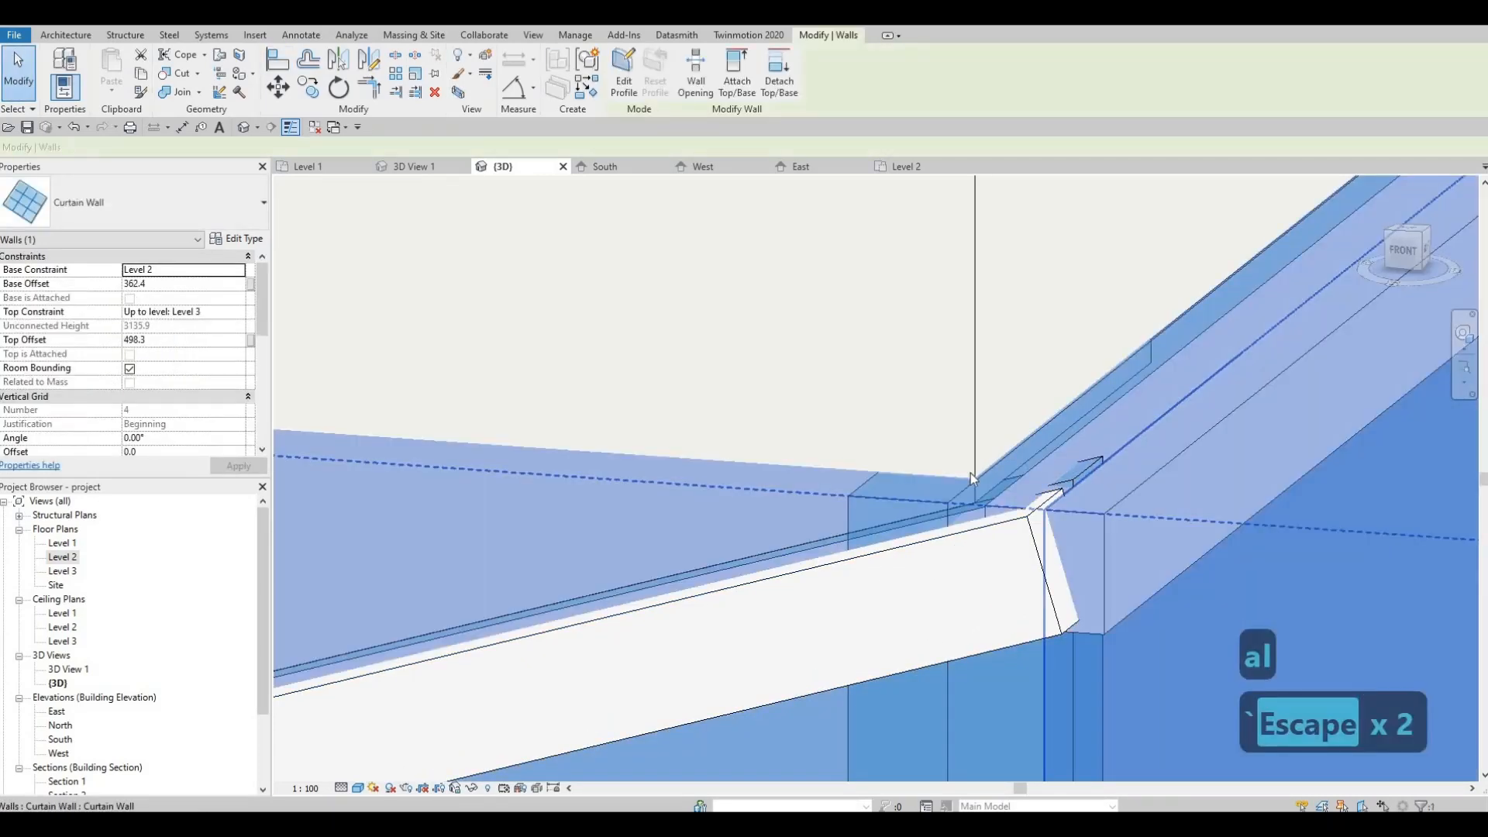
key("Escape")
key("Escape")
Examine the top of the east corner window and the house's front and west side with the framed window.
scroll(1052, 470, "up", 4)
middle_click_drag(1072, 491, 1143, 381)
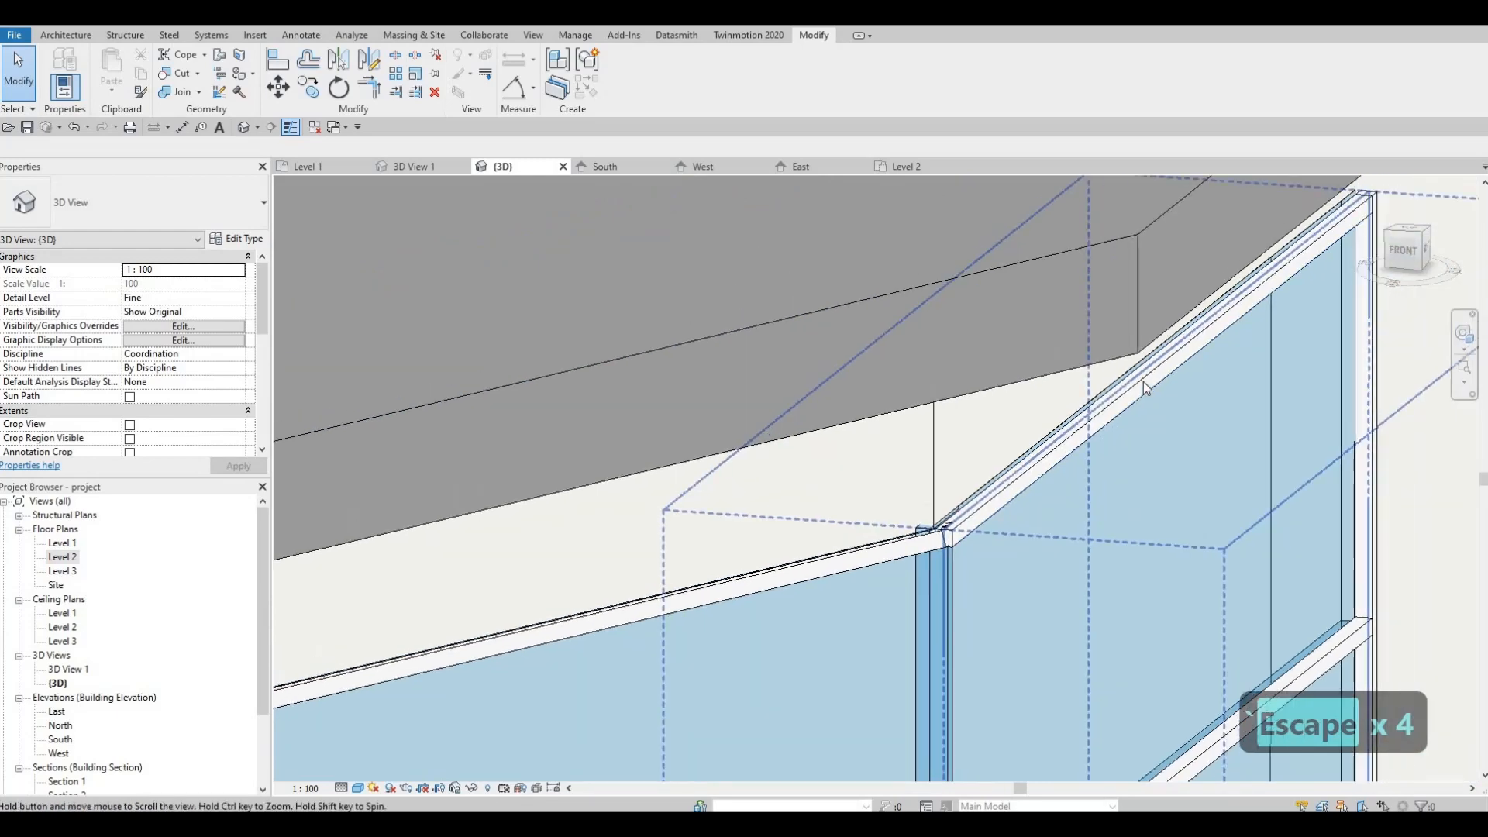
scroll(1143, 381, "down", 1)
key("Escape")
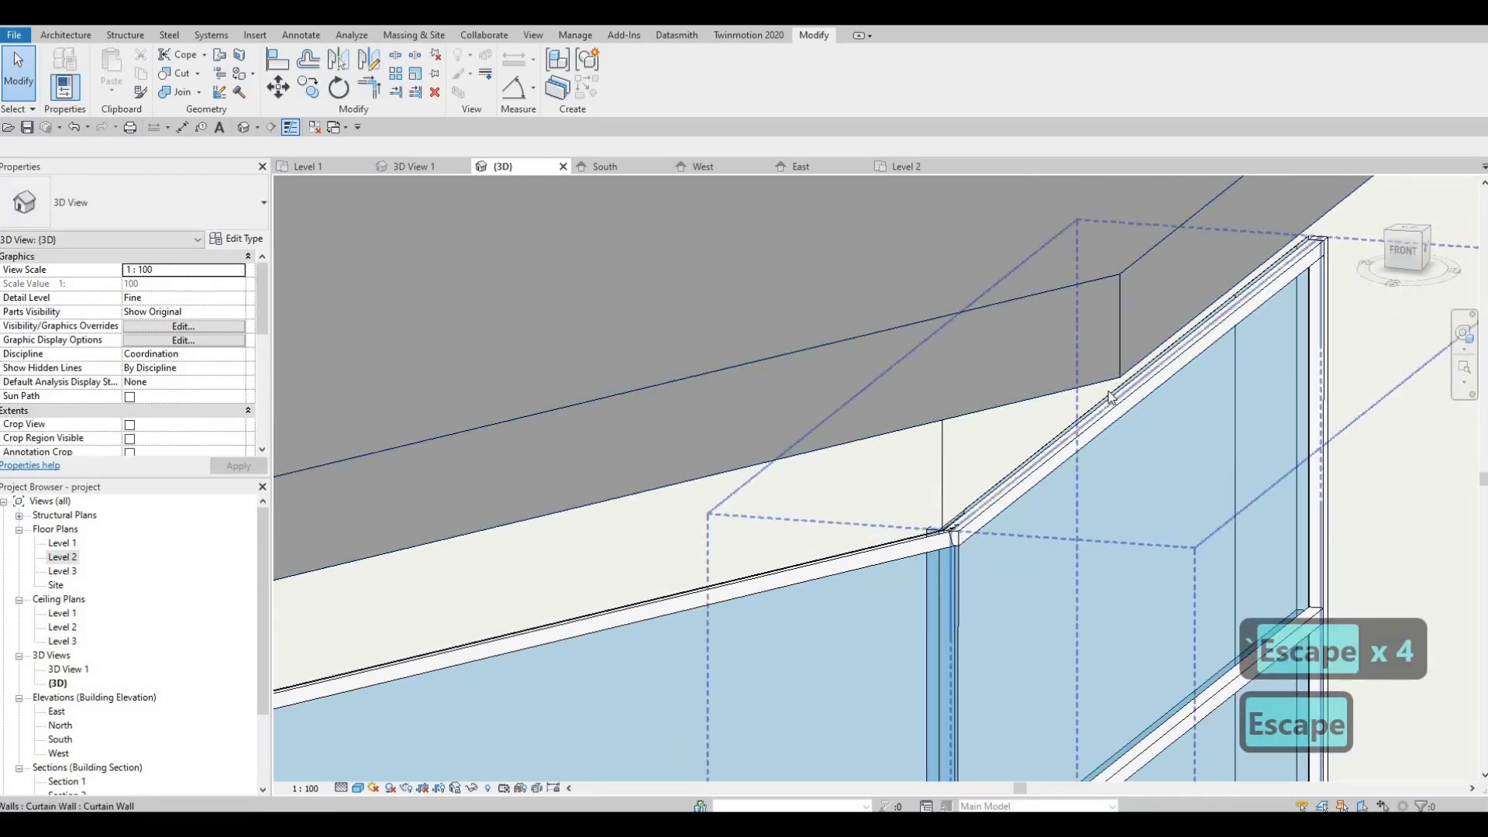
scroll(1062, 434, "up", 3)
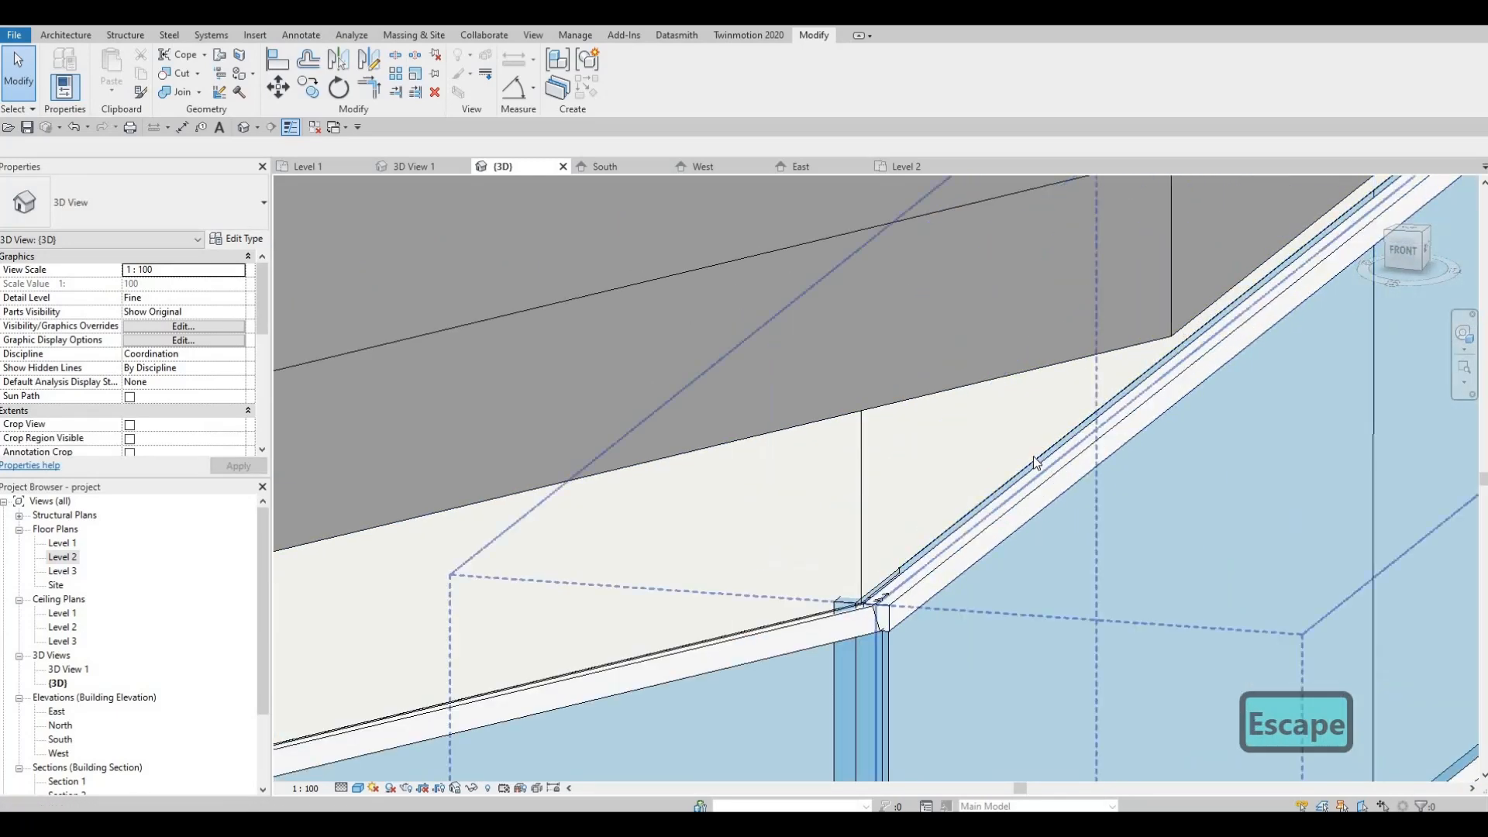
scroll(1036, 462, "down", 6)
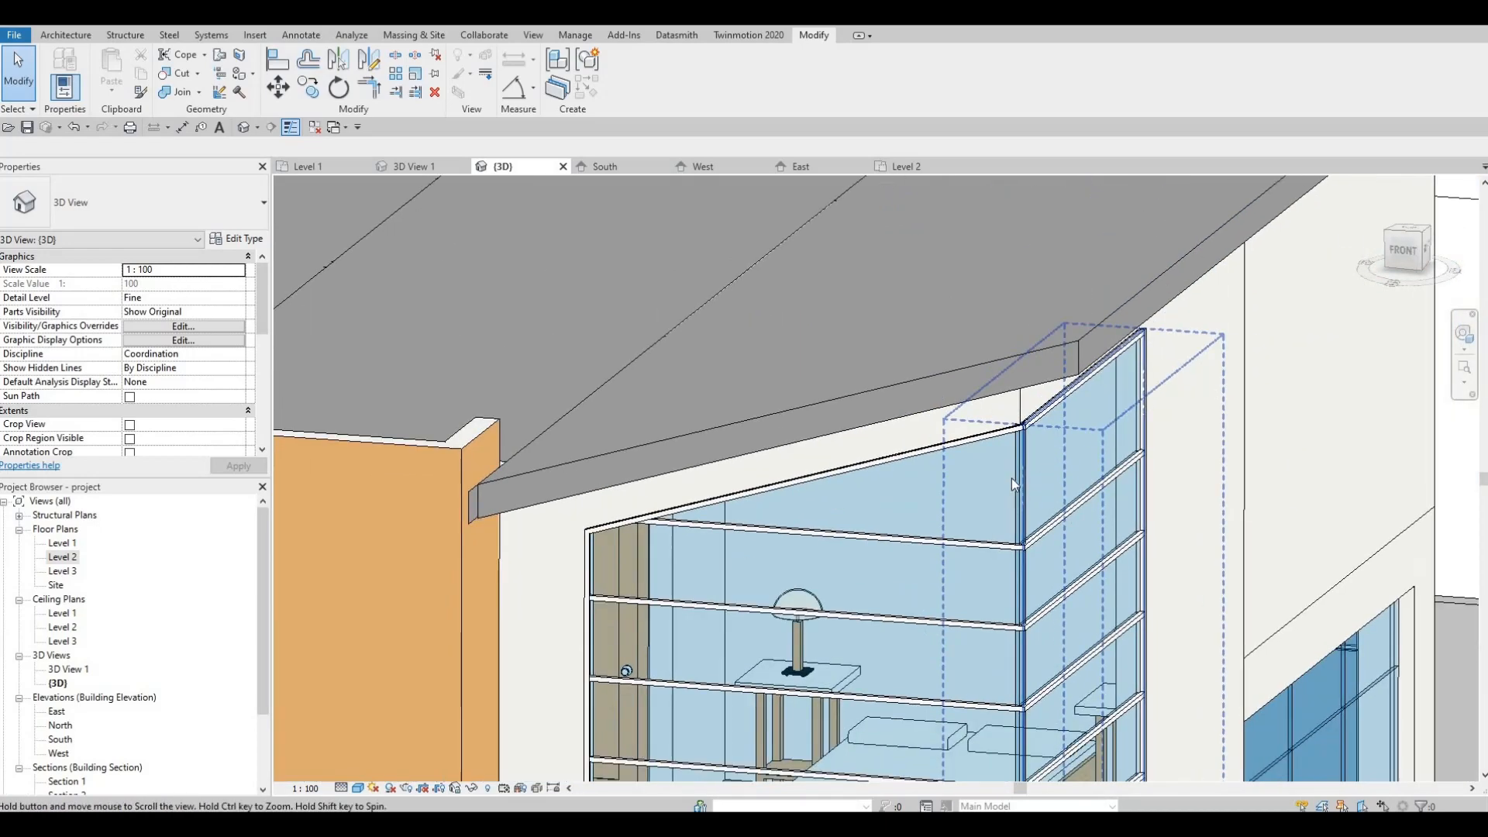
scroll(1014, 484, "down", 5)
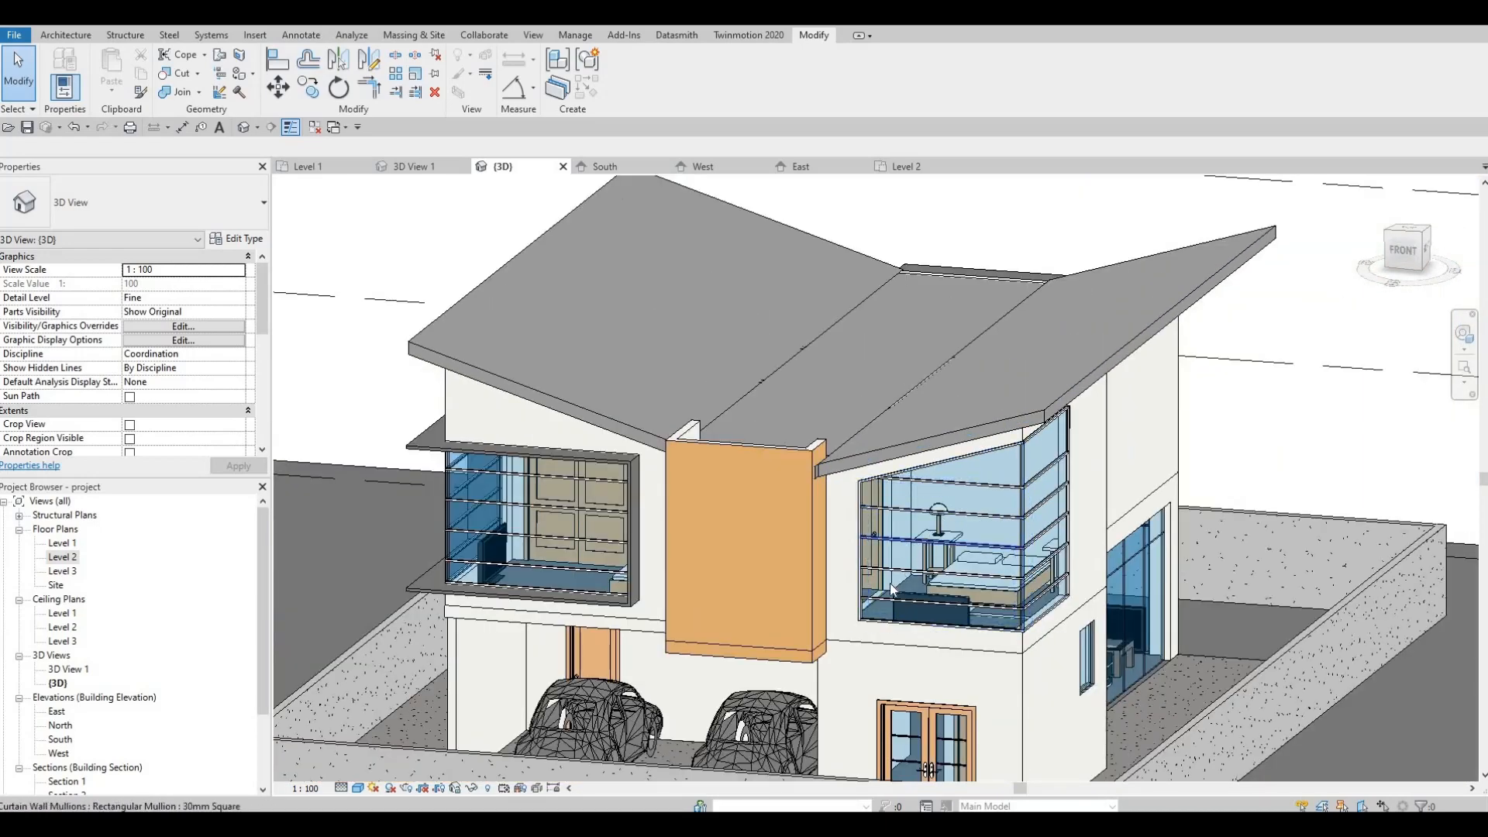
scroll(891, 589, "down", 3)
scroll(955, 583, "down", 2)
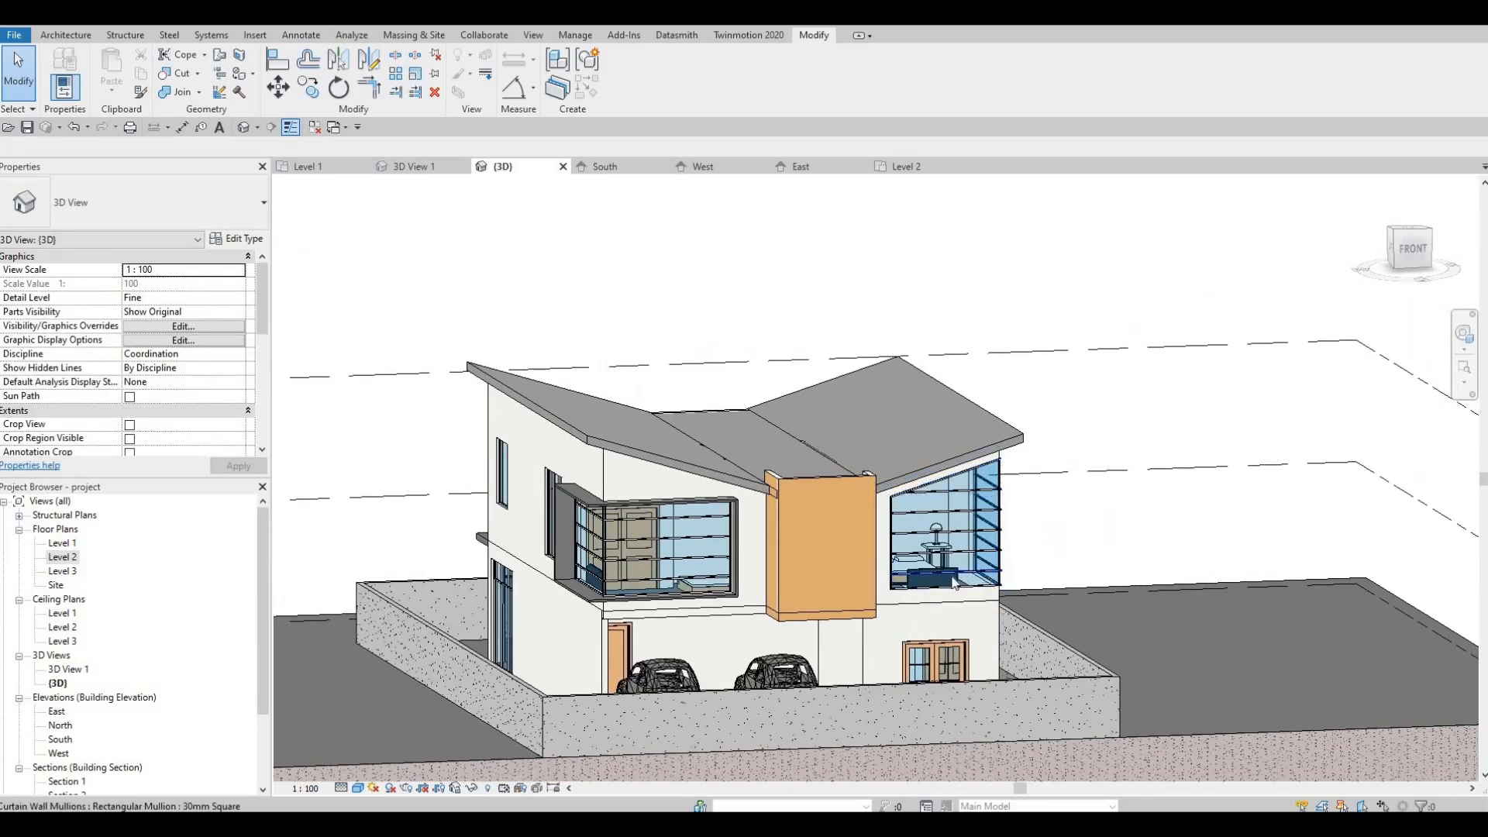
middle_click_drag(955, 582, 541, 576, "shift")
middle_click_drag(743, 581, 801, 643, "shift")
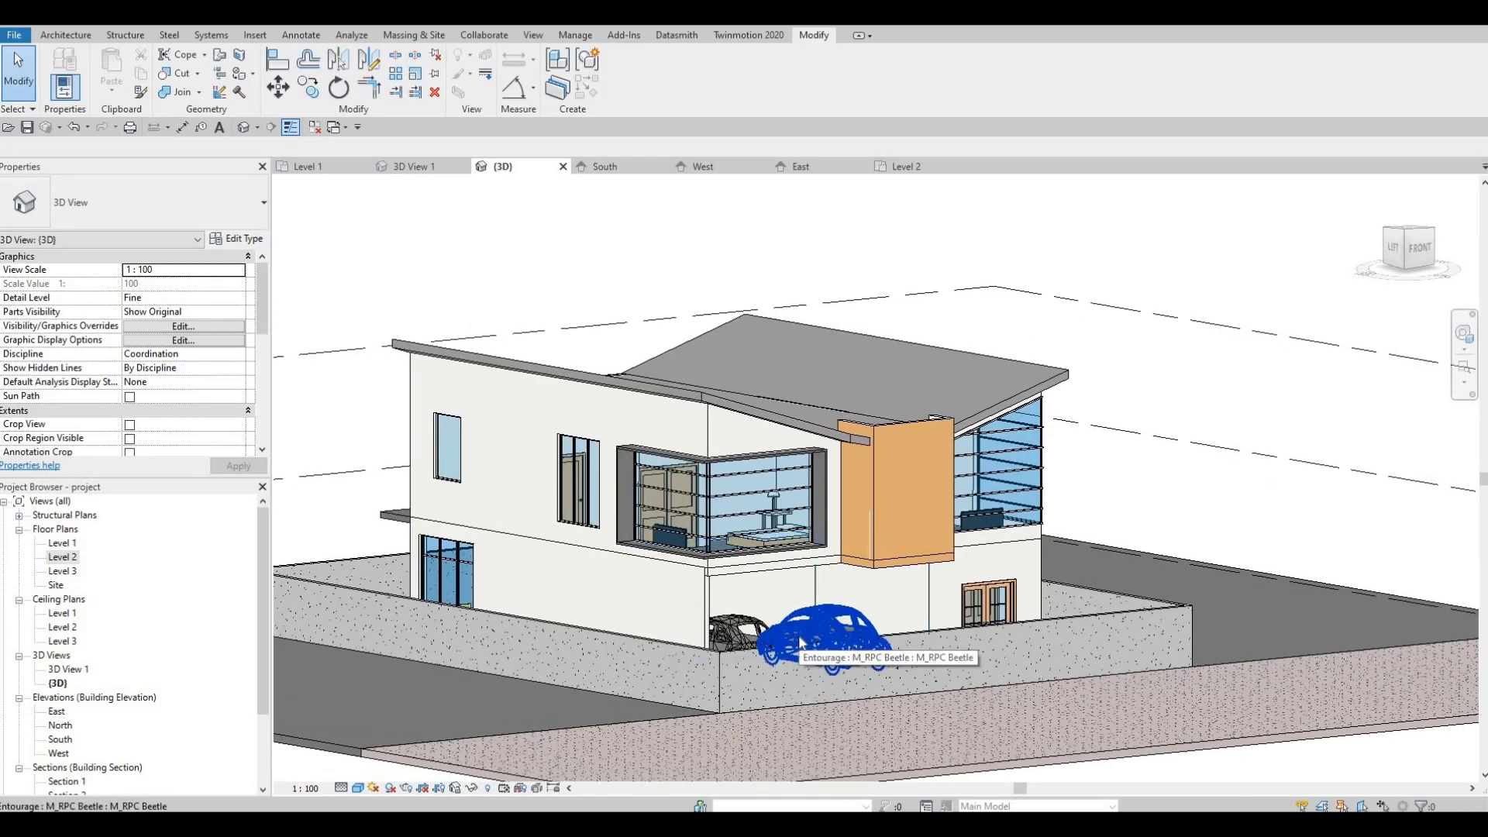